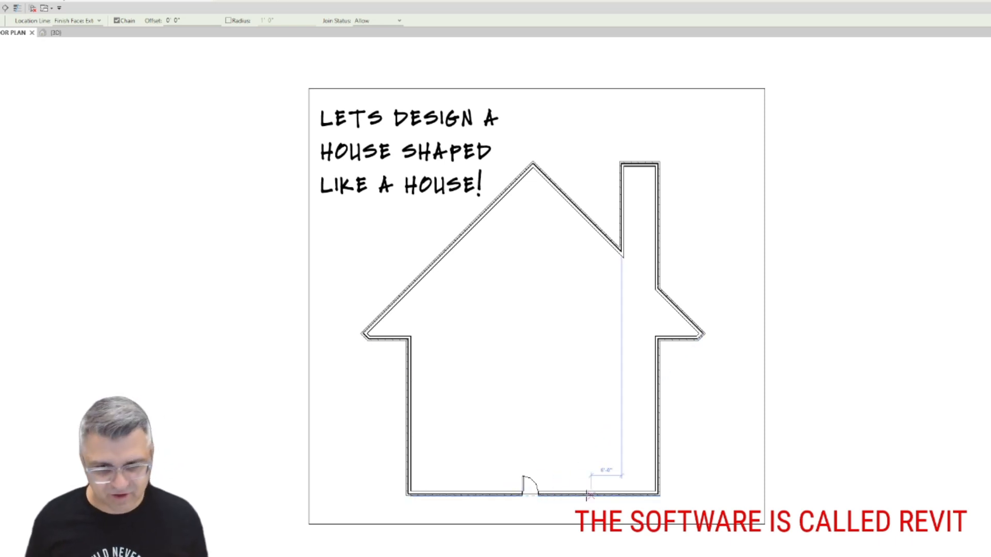
Draw two interior partition walls enclosing a garage about 19 feet wide in the plan's lower-right corner, beside the front door.
click(554, 489)
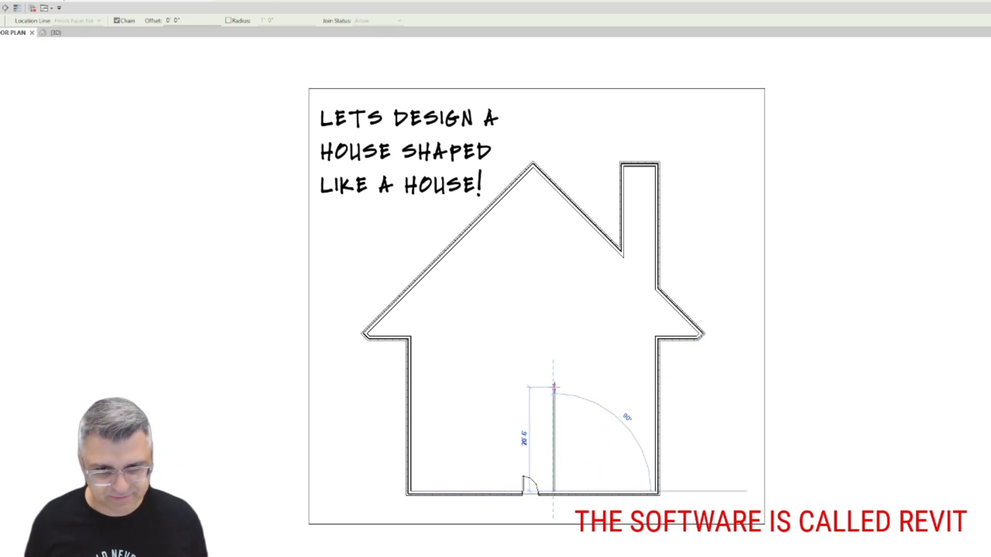
click(553, 365)
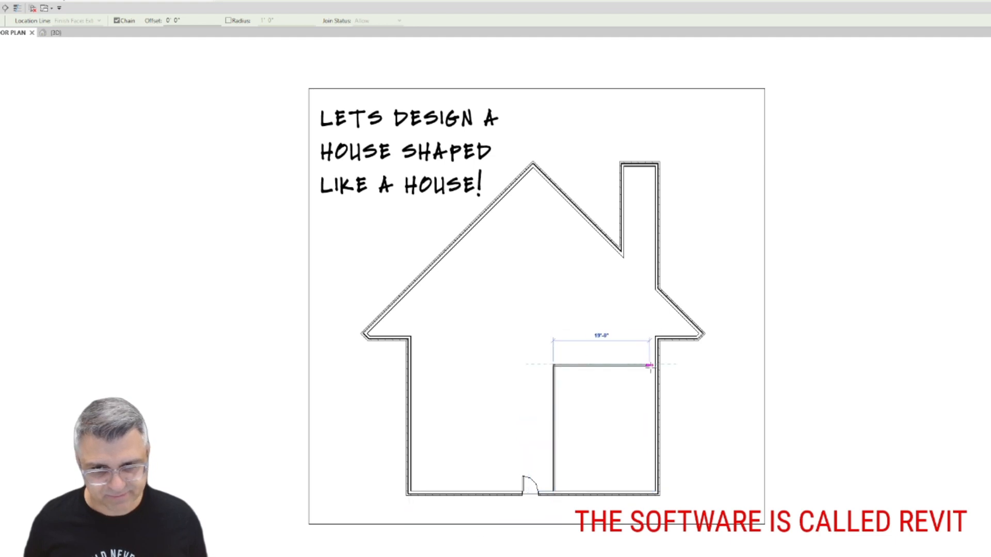
click(648, 366)
key(Escape)
key(Escape)
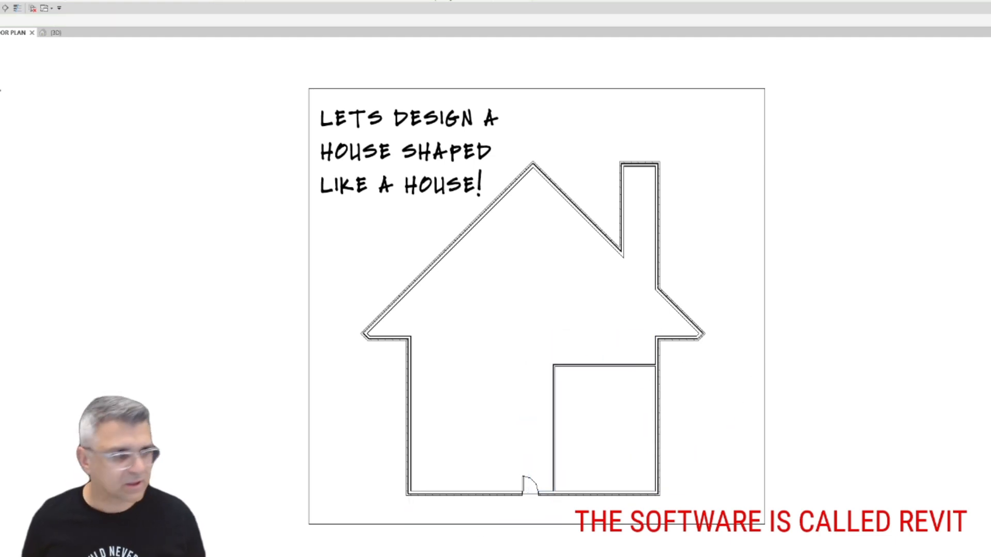
key(d)
key(r)
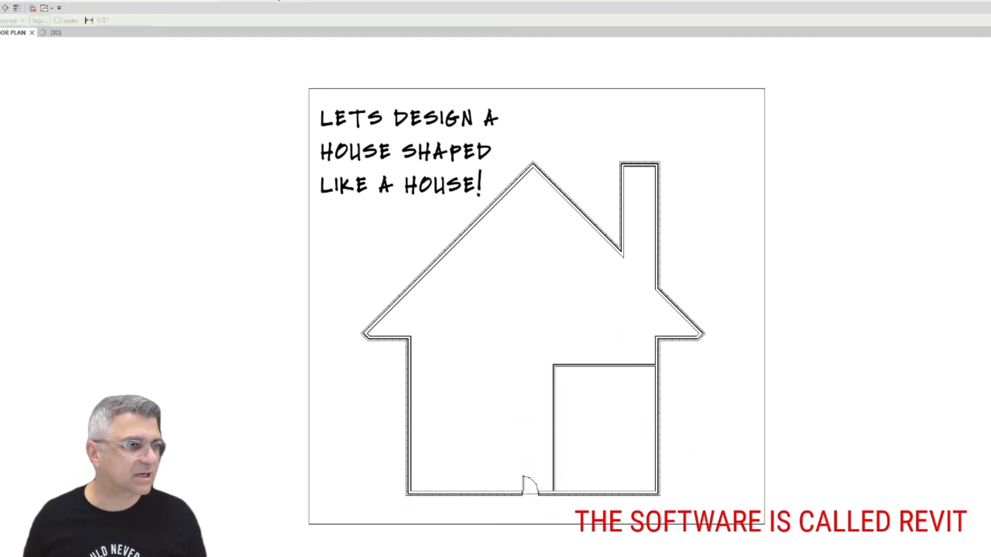
key(Escape)
key(w)
key(a)
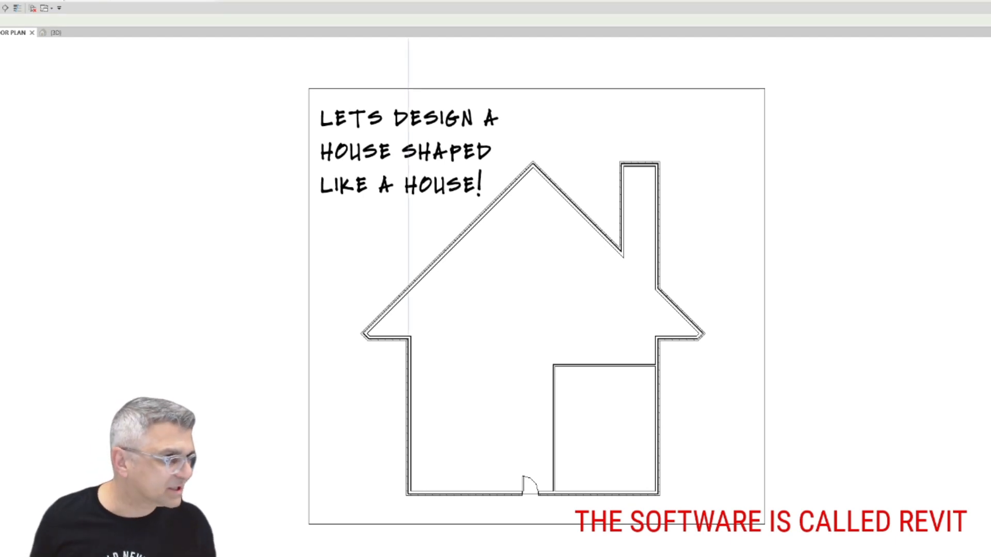
Place two BMW X5 SUV components side by side inside the garage, with their fronts facing the back wall.
key(c)
key(m)
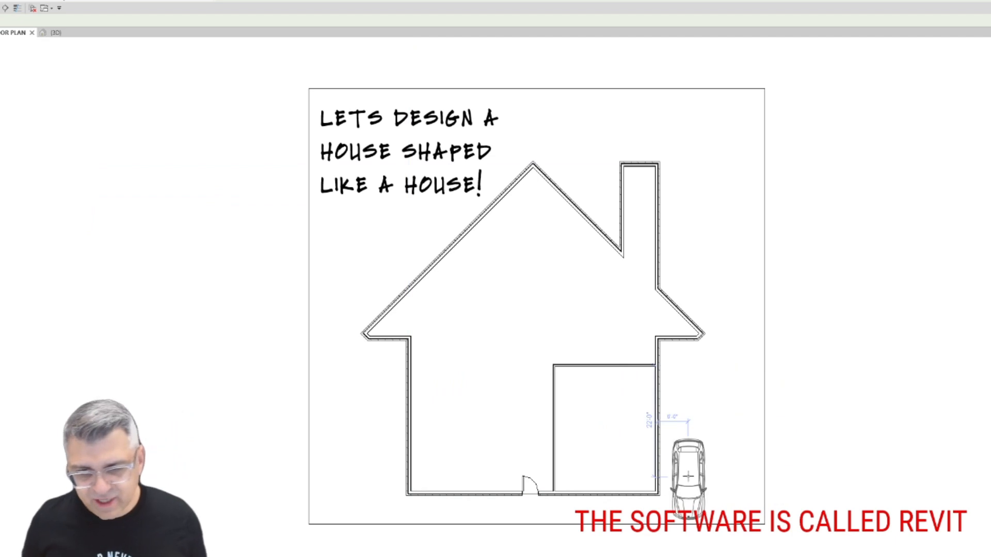
scroll(620, 438, up, 2)
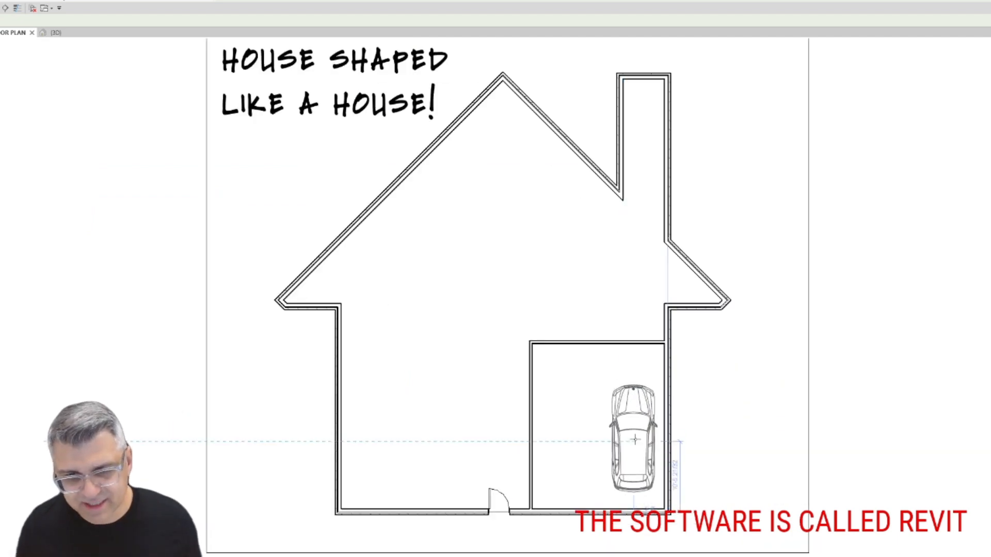
click(634, 440)
click(573, 440)
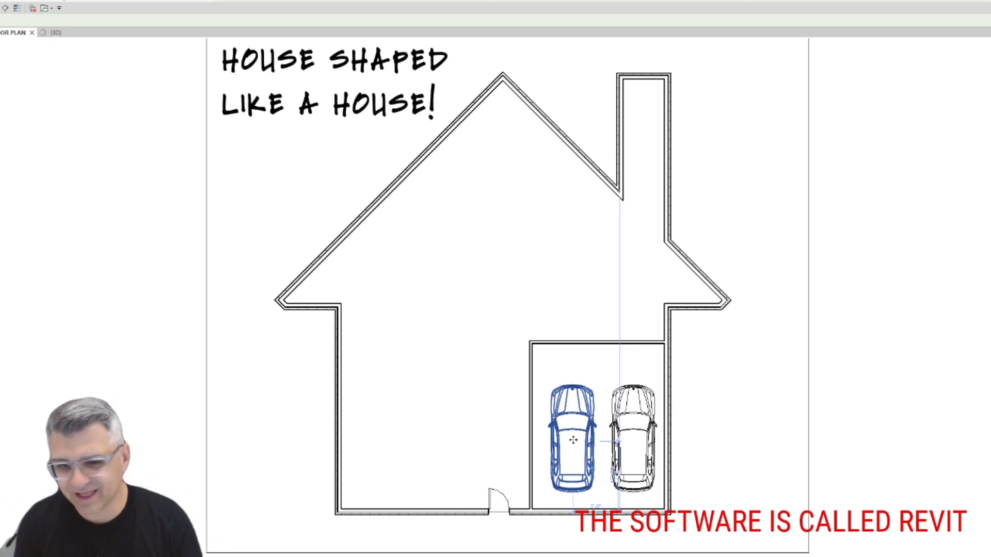
Flip the front door's hinge side and move the garage's left wall toward the door, about 22'-1" from the right exterior wall.
click(502, 498)
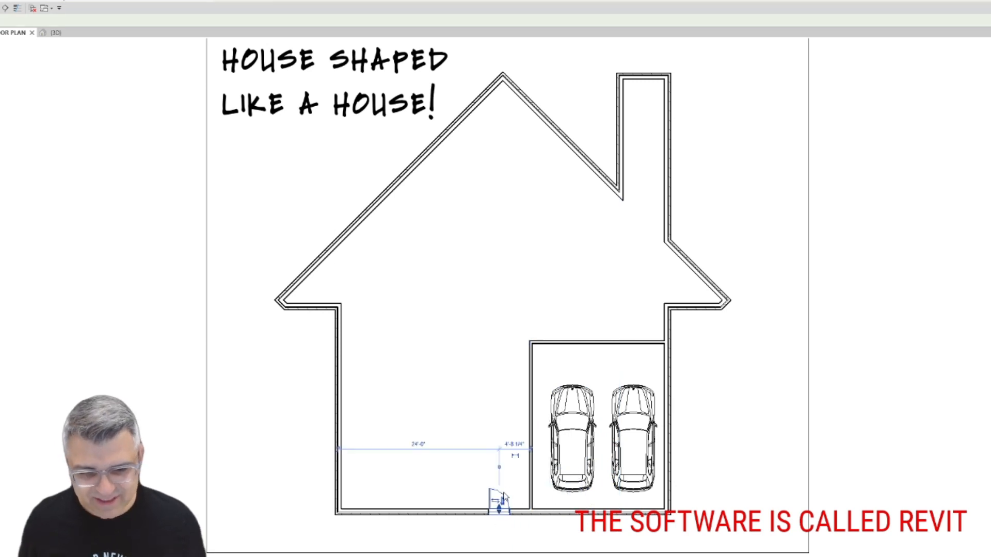
scroll(532, 468, up, 3)
click(530, 469)
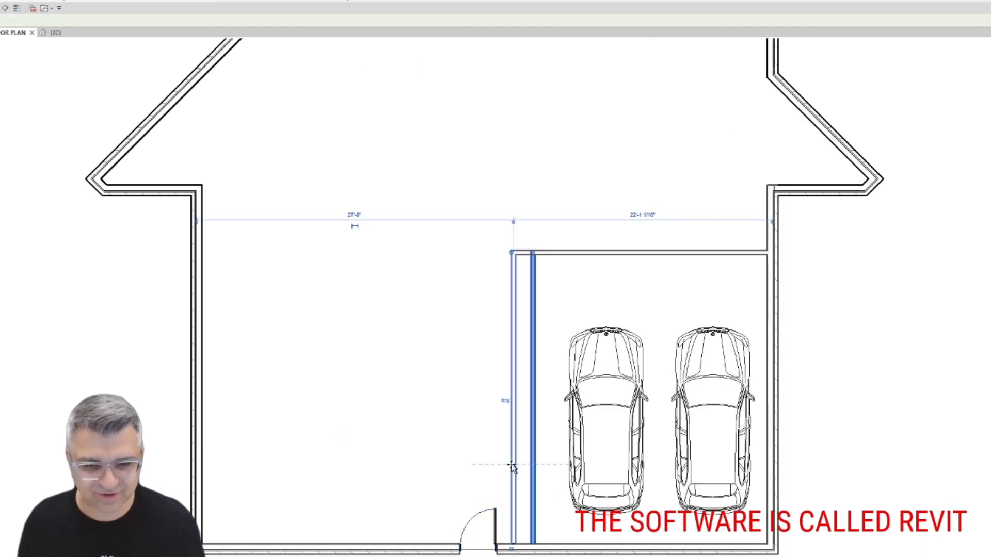
Nudge the left car several increments toward the garage's left wall to widen the gap between the cars.
click(595, 377)
key(Left)
key(Left)
key(Left)
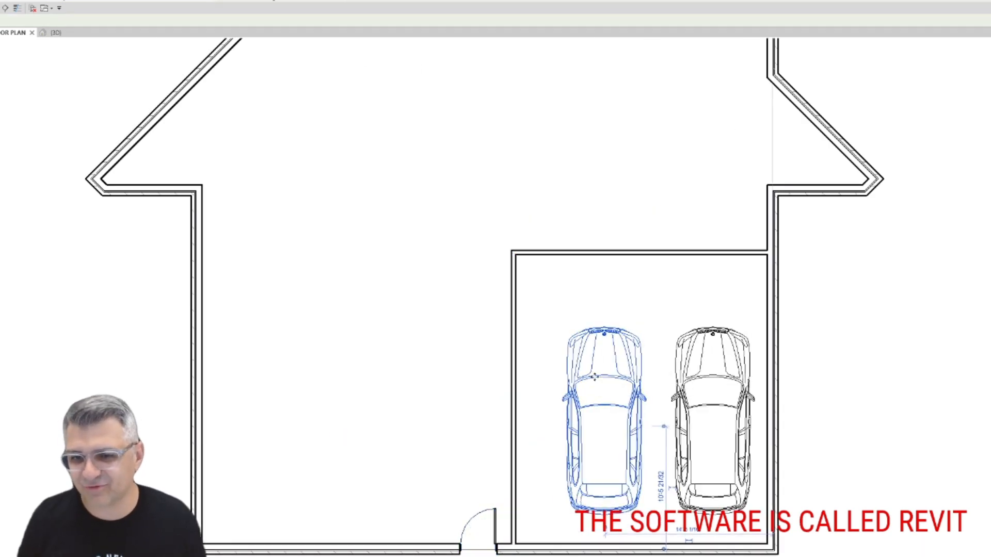
key(Left)
key(Left)
key(Left)
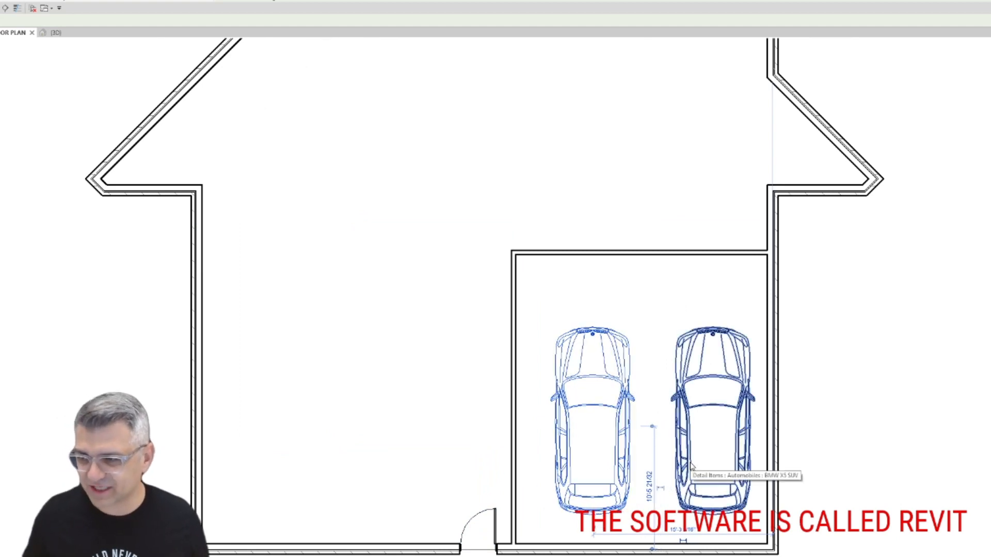
scroll(587, 372, down, 2)
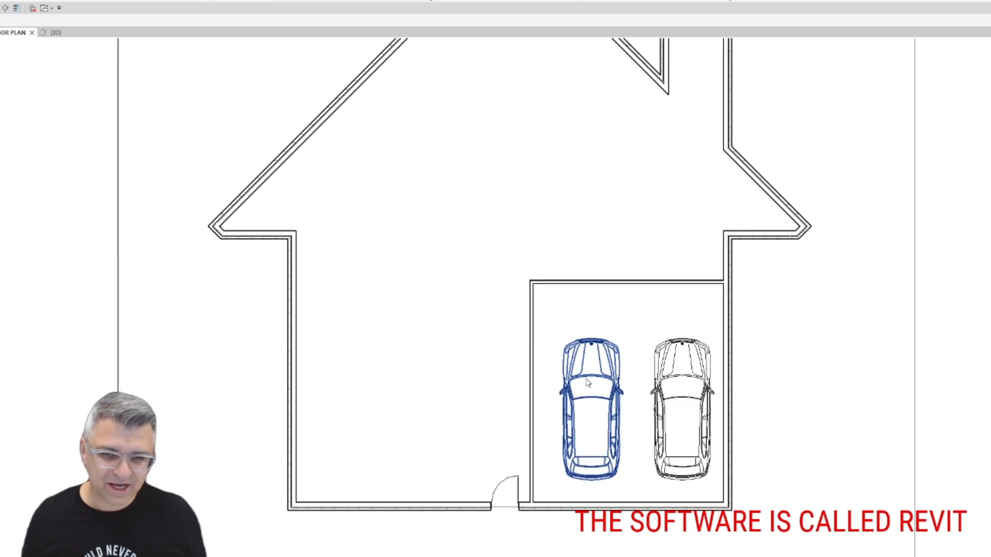
click(594, 210)
middle_drag(594, 210, 594, 285)
scroll(595, 260, down, 1)
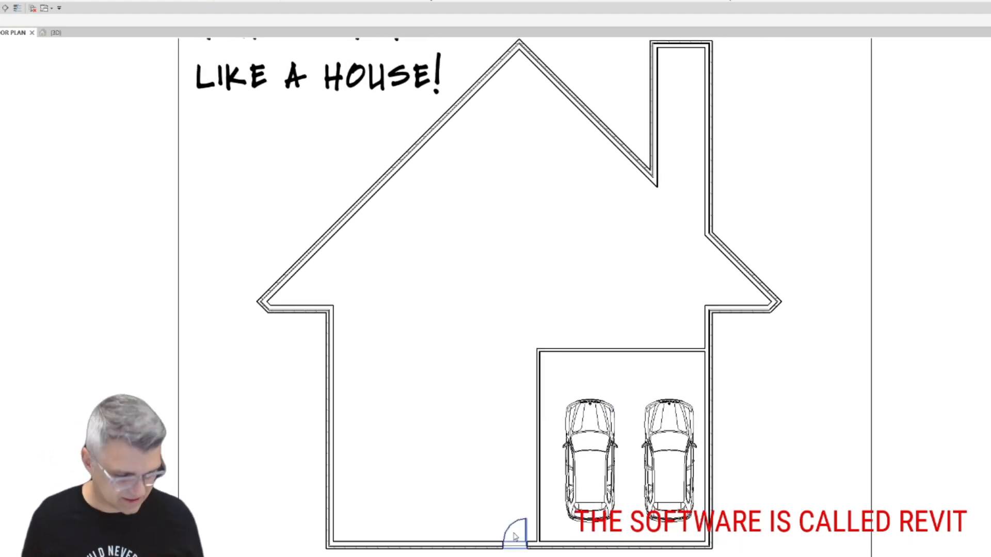
Dimension the garage's interior width between its side walls, placing the dimension line above the cars.
key(d)
key(i)
click(540, 387)
click(706, 384)
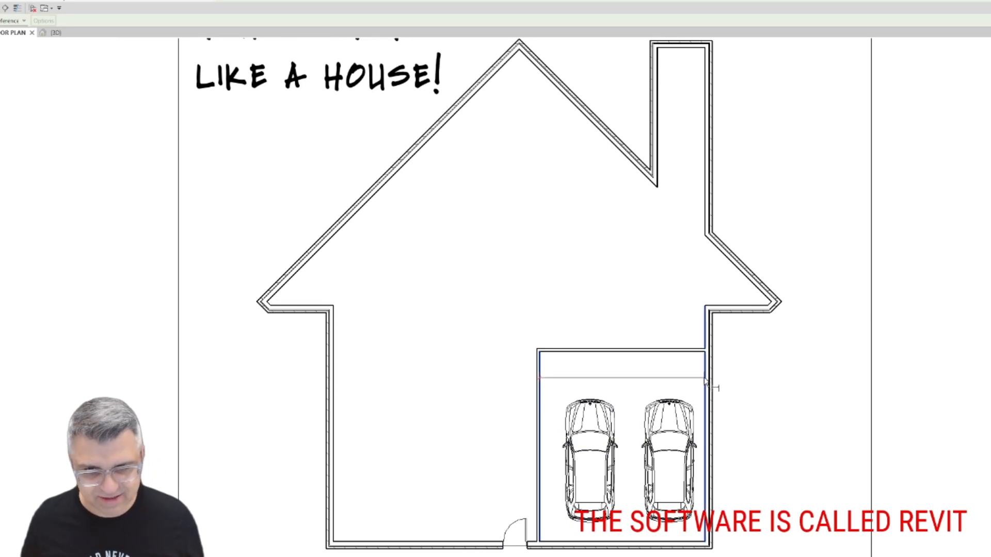
scroll(663, 379, up, 2)
click(664, 380)
scroll(637, 359, down, 2)
key(Escape)
key(Escape)
Set the garage's interior width to 22 feet by repositioning its left wall.
click(526, 436)
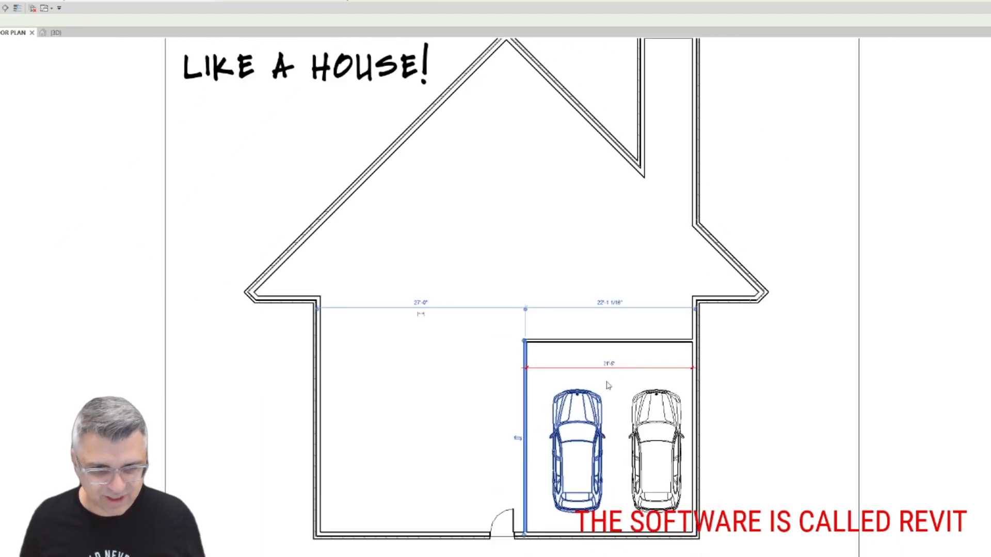
click(614, 362)
text(22)
key(Return)
Nudge the left car two more increments toward the relocated garage wall.
click(593, 428)
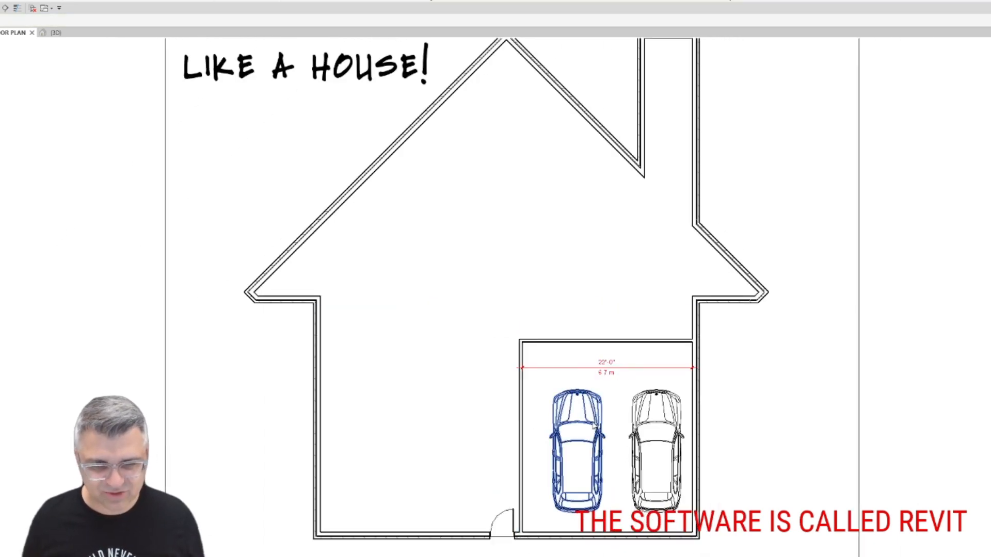
key(Left)
key(Left)
click(659, 421)
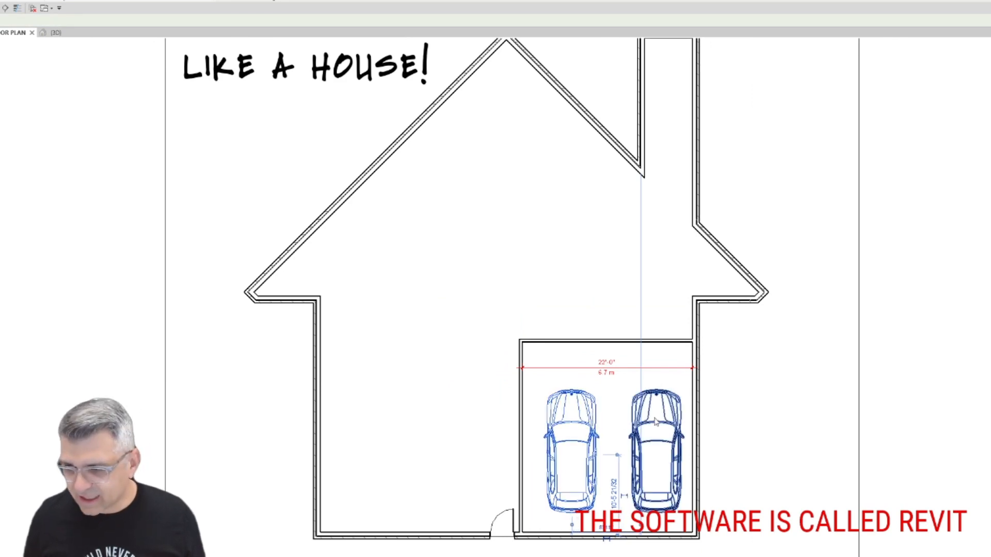
Examine the garage's width dimension and car spacing, and review the remaining open space of the house-shaped plan.
scroll(599, 368, up, 3)
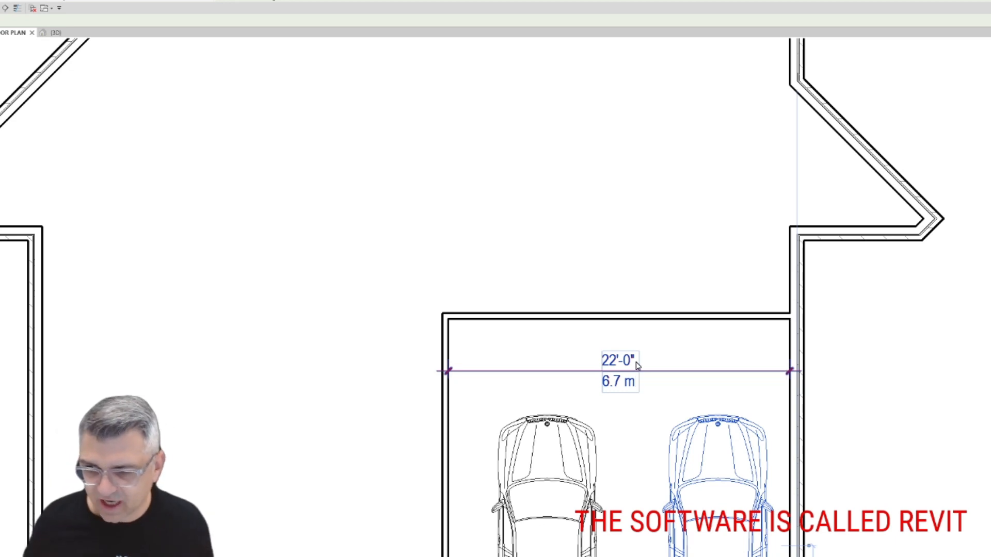
scroll(571, 302, down, 3)
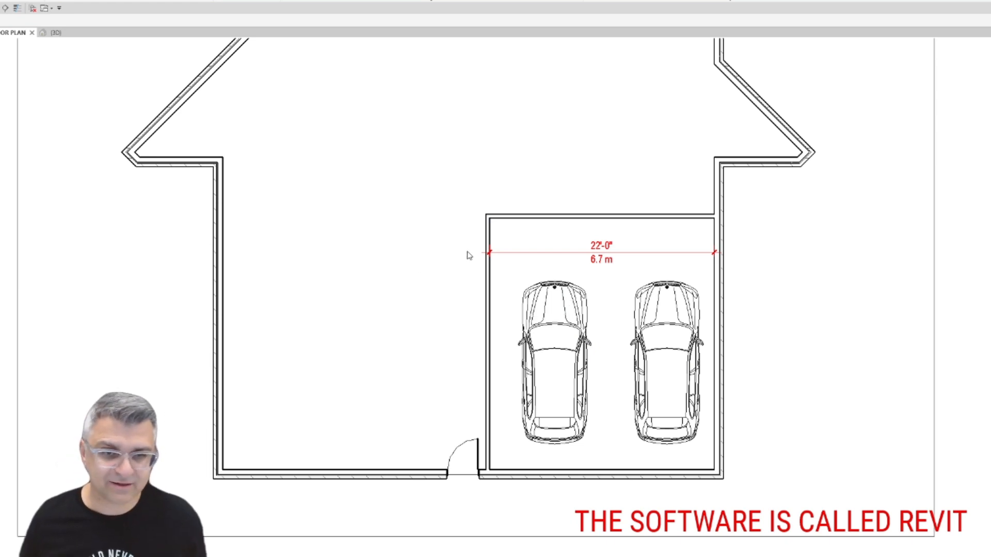
middle_drag(601, 249, 606, 268)
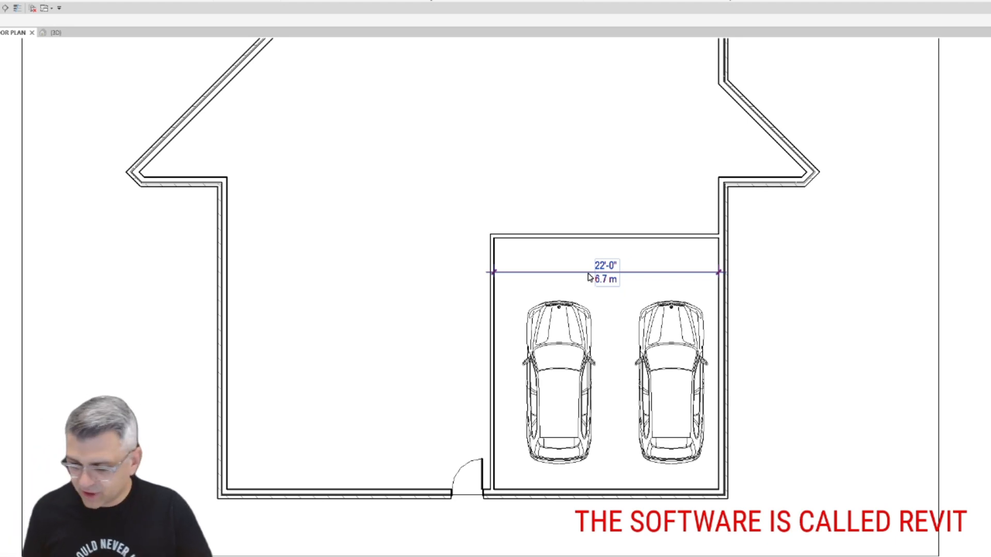
scroll(588, 277, down, 3)
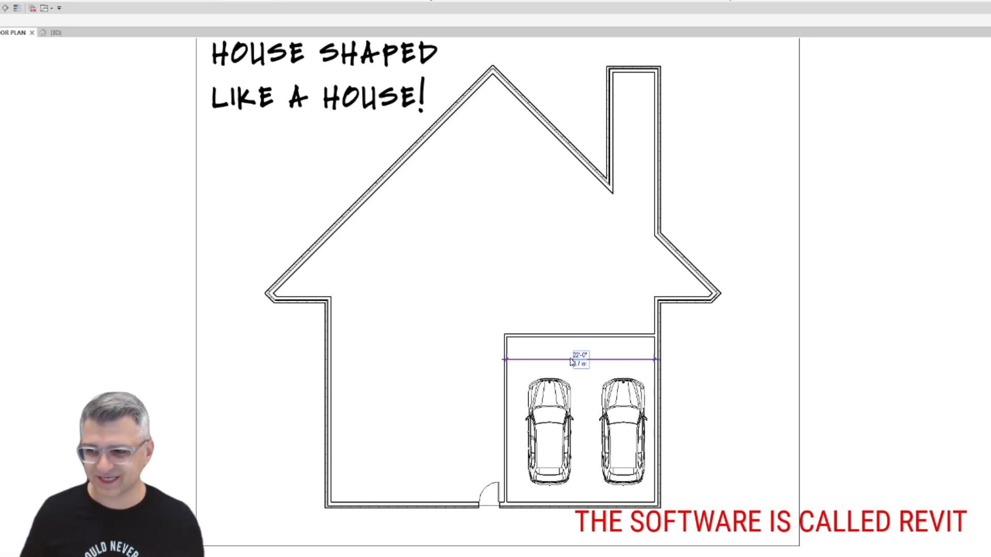
click(624, 412)
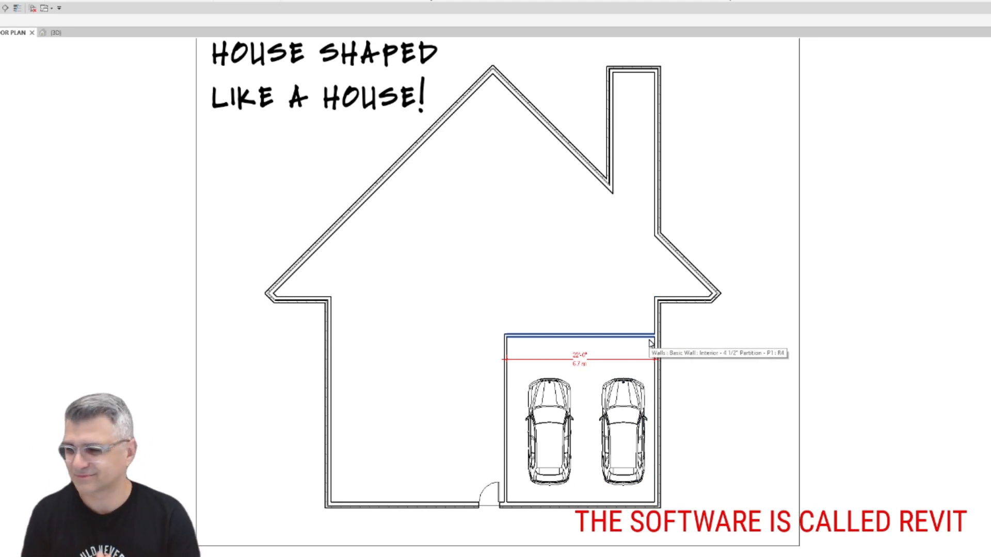
middle_drag(369, 258, 375, 286)
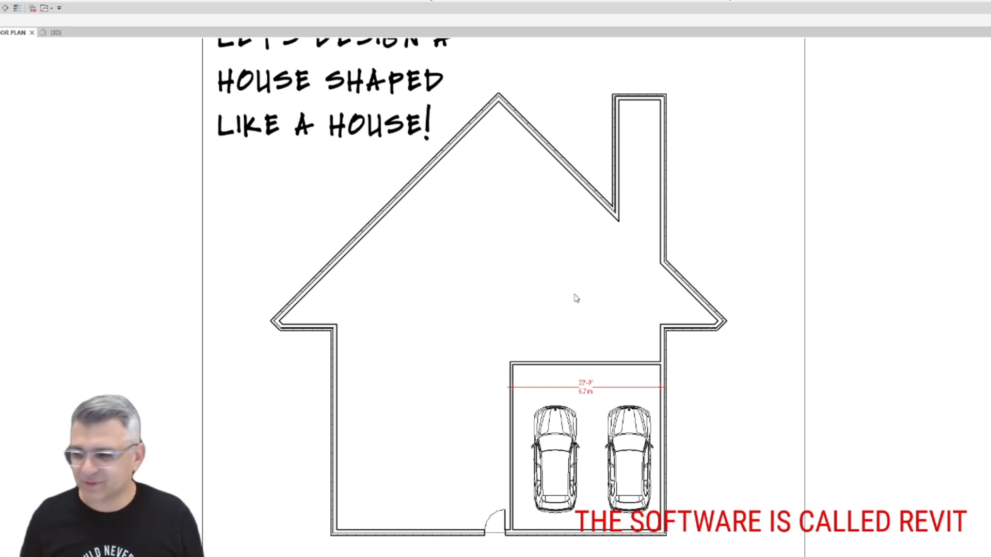
scroll(571, 297, down, 1)
scroll(565, 303, up, 2)
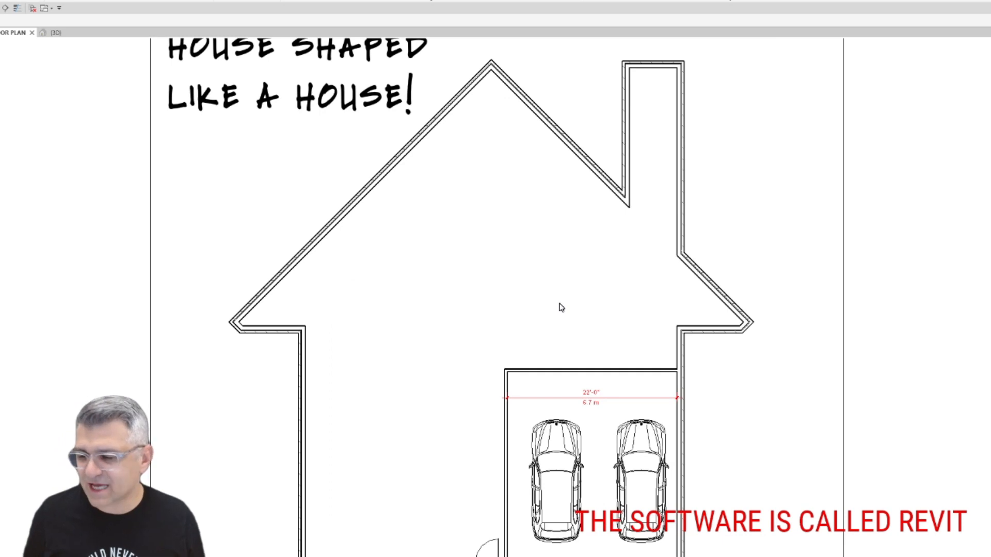
middle_drag(524, 313, 550, 299)
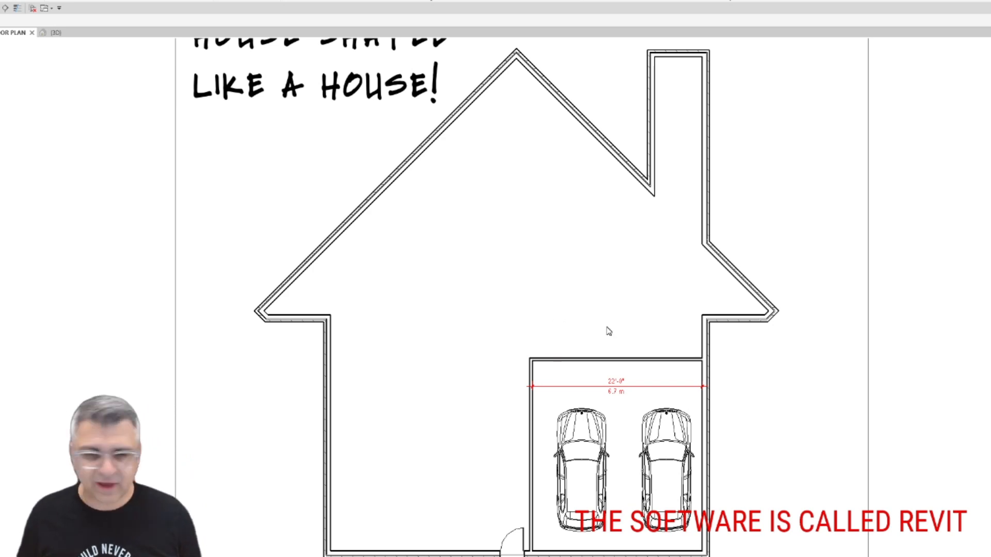
middle_drag(514, 348, 515, 336)
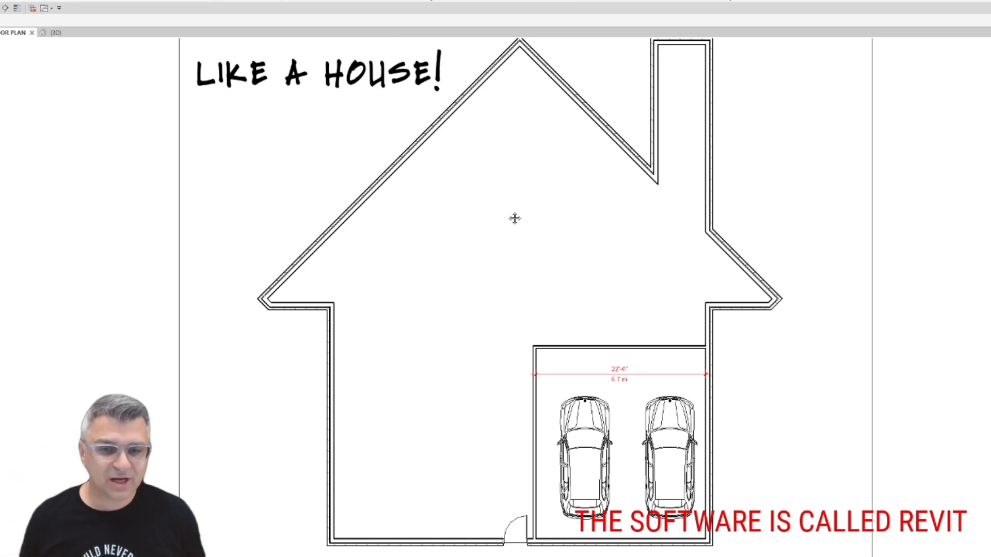
middle_drag(513, 216, 507, 222)
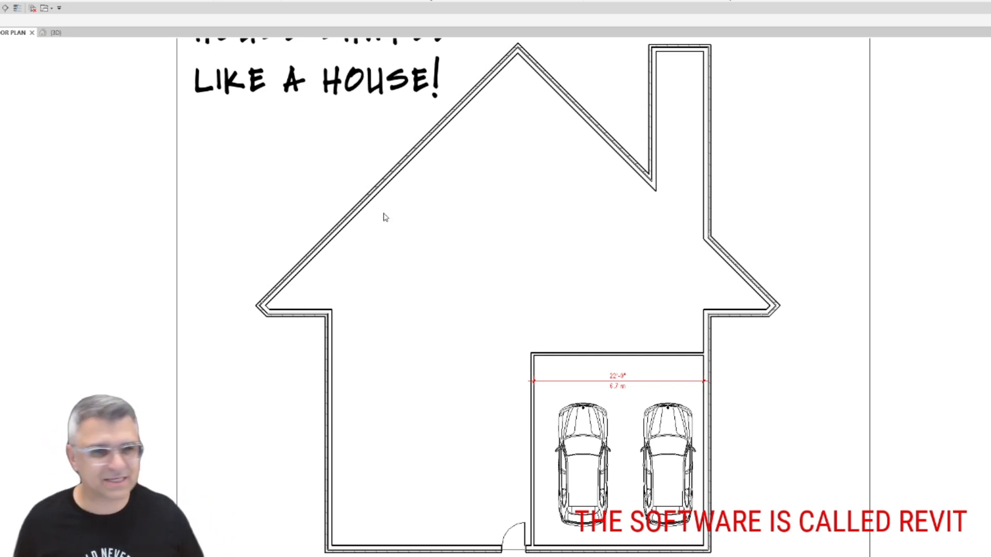
middle_drag(405, 212, 388, 168)
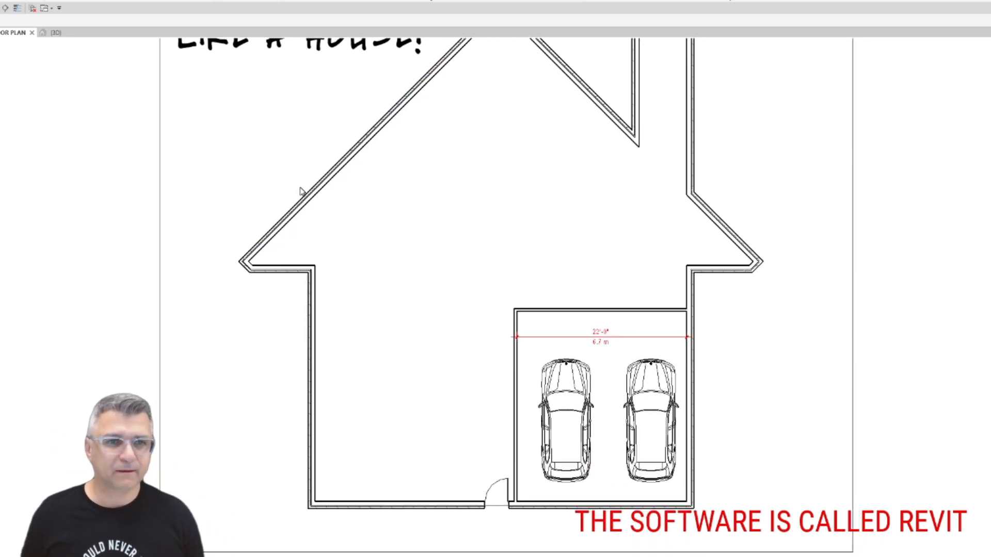
middle_drag(301, 191, 303, 236)
Draw a diagonal partition wall from the right roof slope down into the plan, parallel to the left roof slope.
click(524, 338)
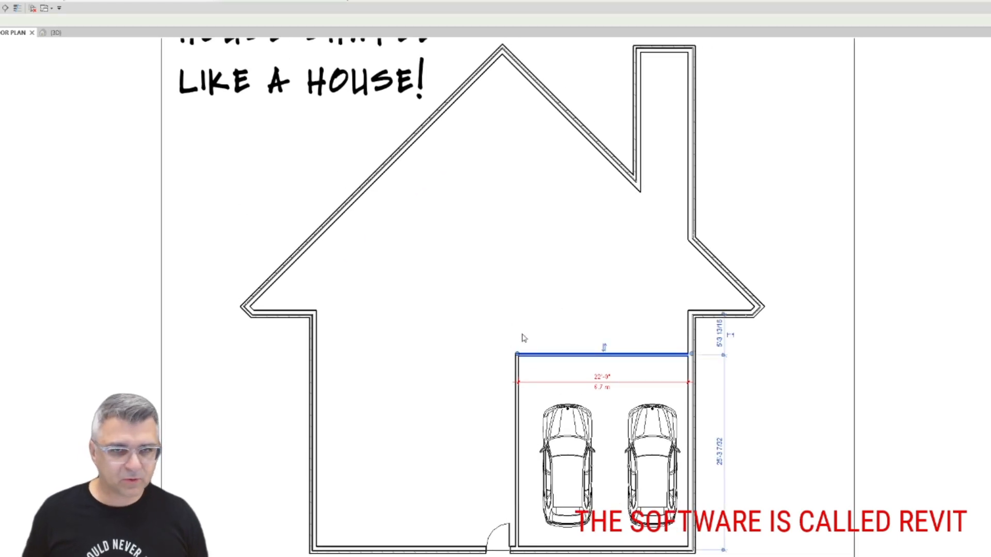
key(w)
key(a)
click(594, 148)
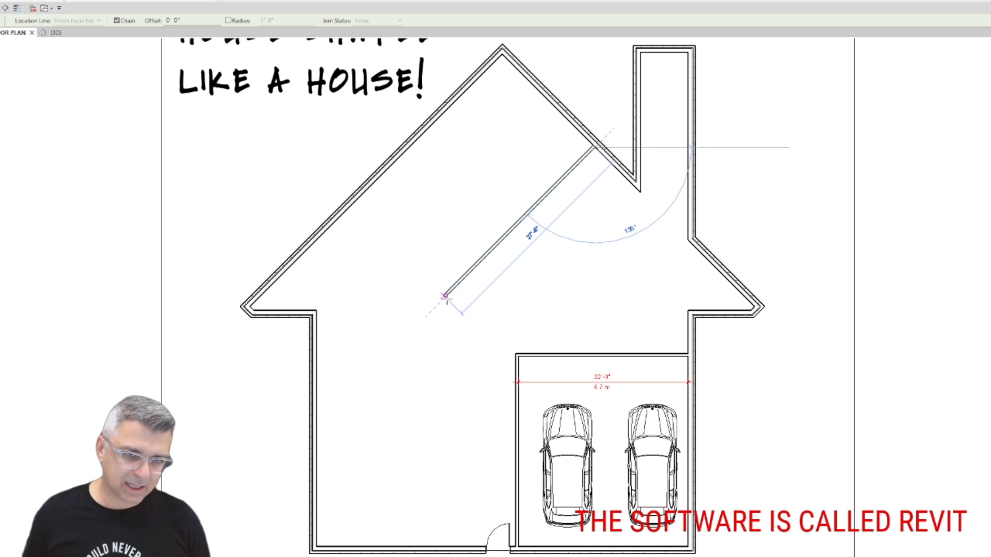
click(423, 316)
key(Escape)
key(Escape)
Draw a horizontal partition from the left eave's inner corner to the diagonal partition and trim both walls into a clean corner.
key(w)
key(a)
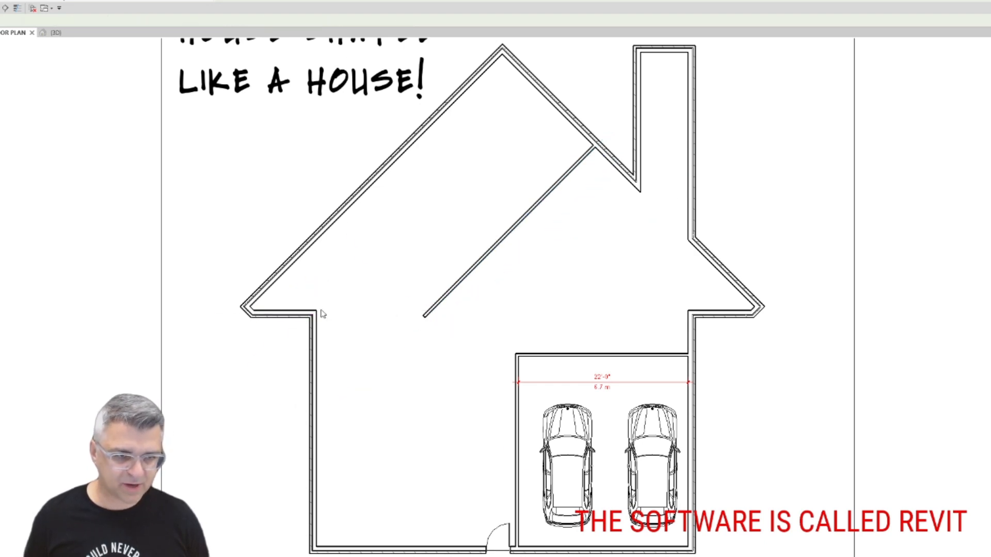
click(316, 311)
click(439, 311)
key(Escape)
key(Escape)
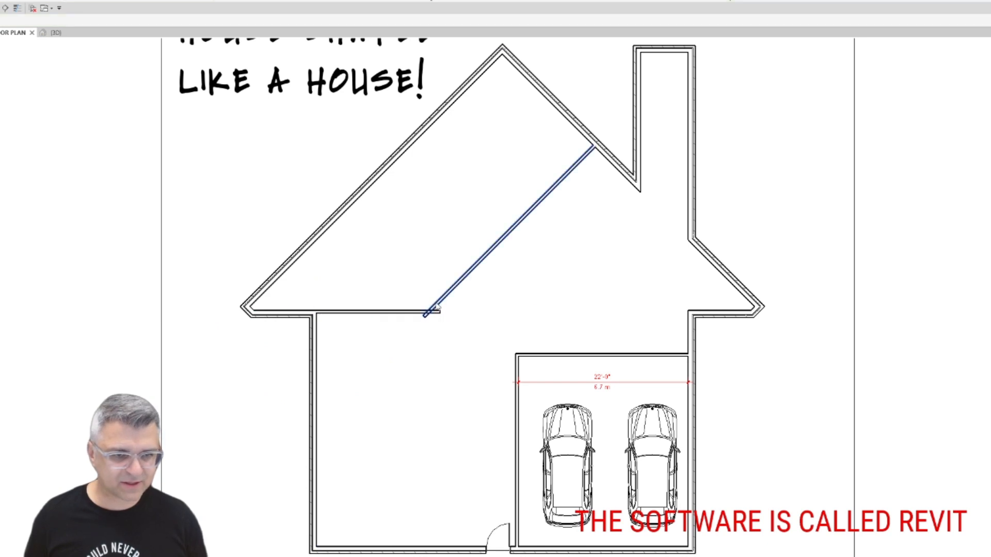
middle_drag(482, 136, 470, 200)
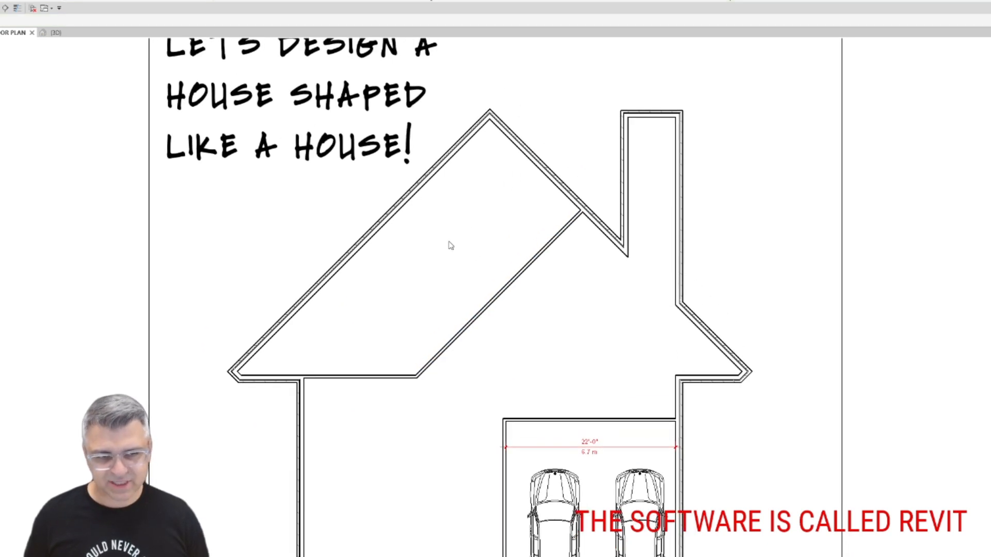
middle_drag(478, 261, 485, 162)
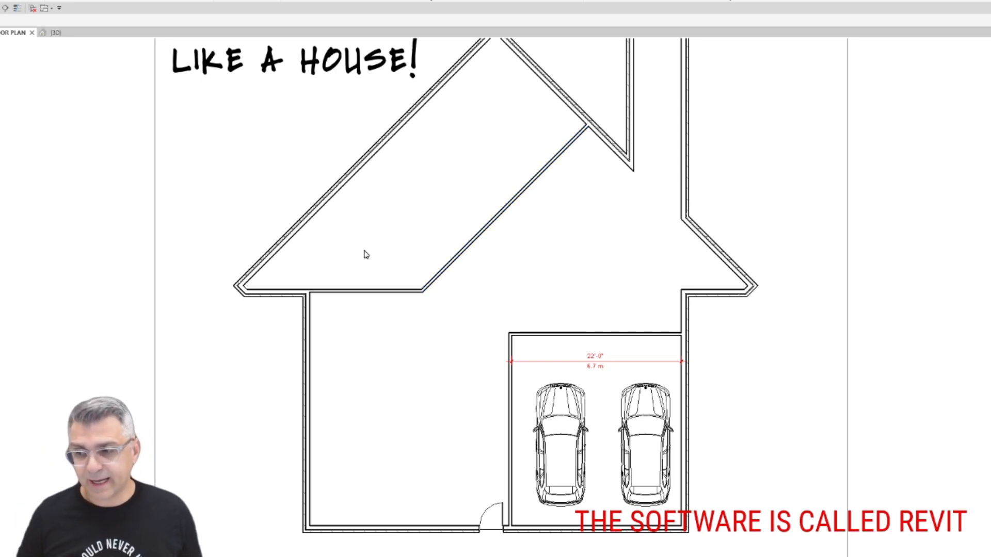
Shift the diagonal partition toward the garage so it starts at the chimney's inner corner and stays parallel to the roof slope.
drag(496, 218, 560, 252)
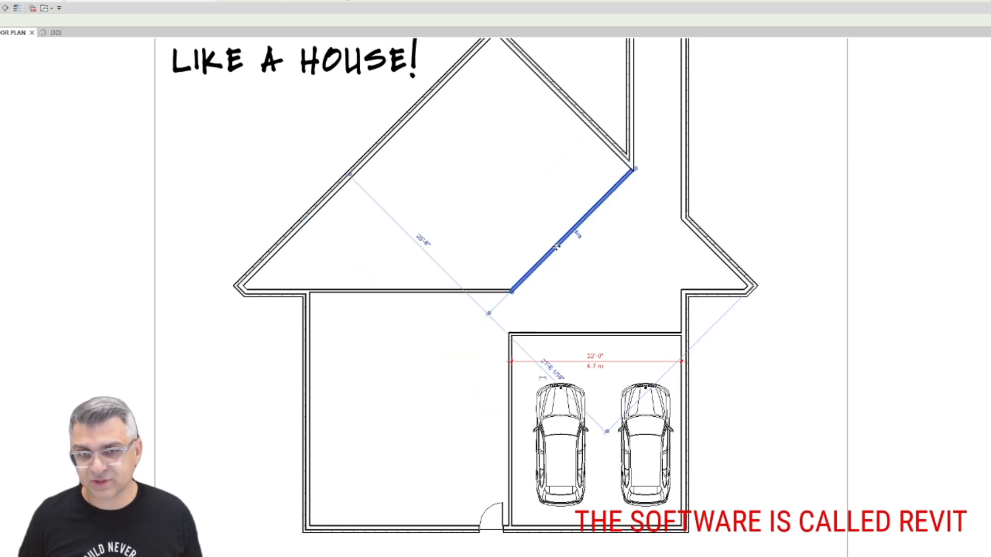
click(639, 278)
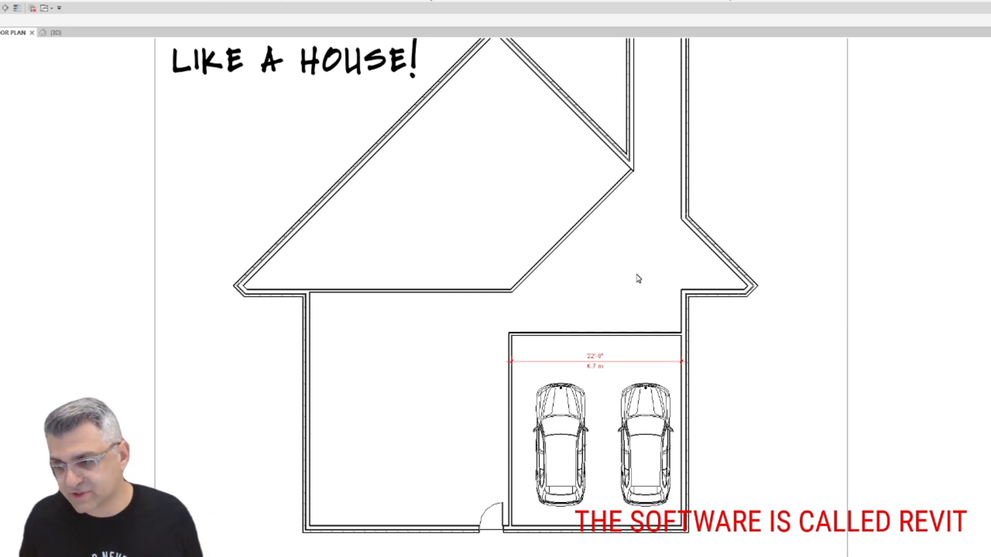
Delete the diagonal partition and the horizontal partition at eave level.
click(531, 272)
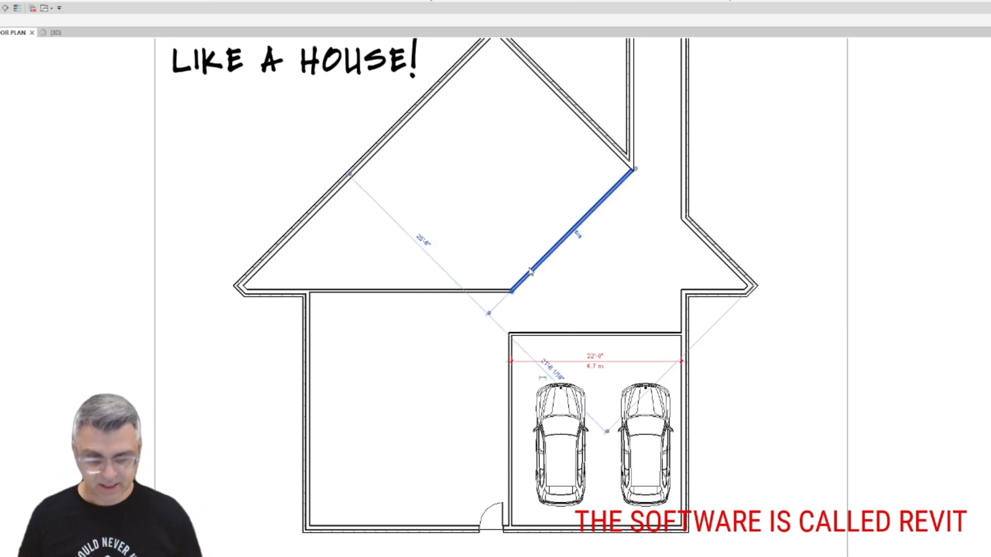
key(Delete)
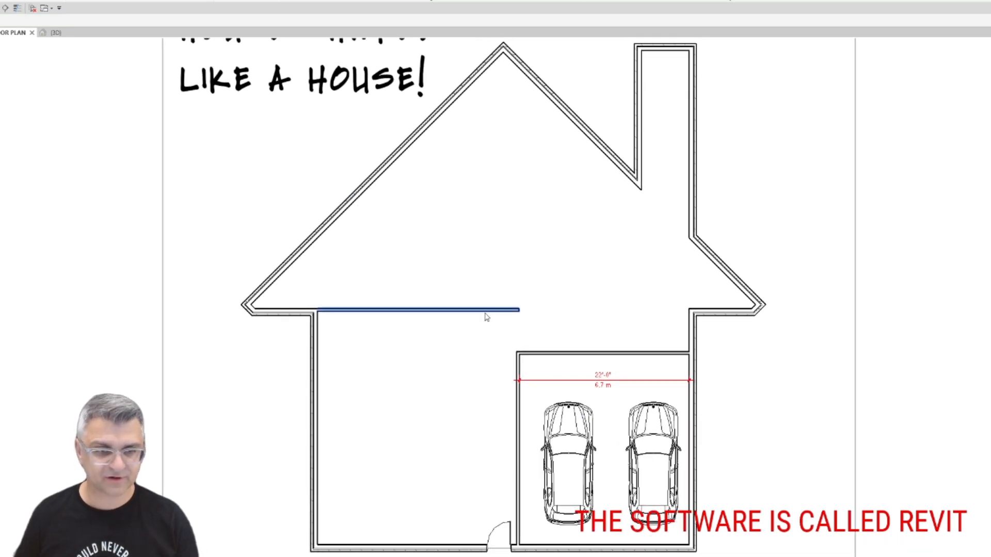
click(488, 310)
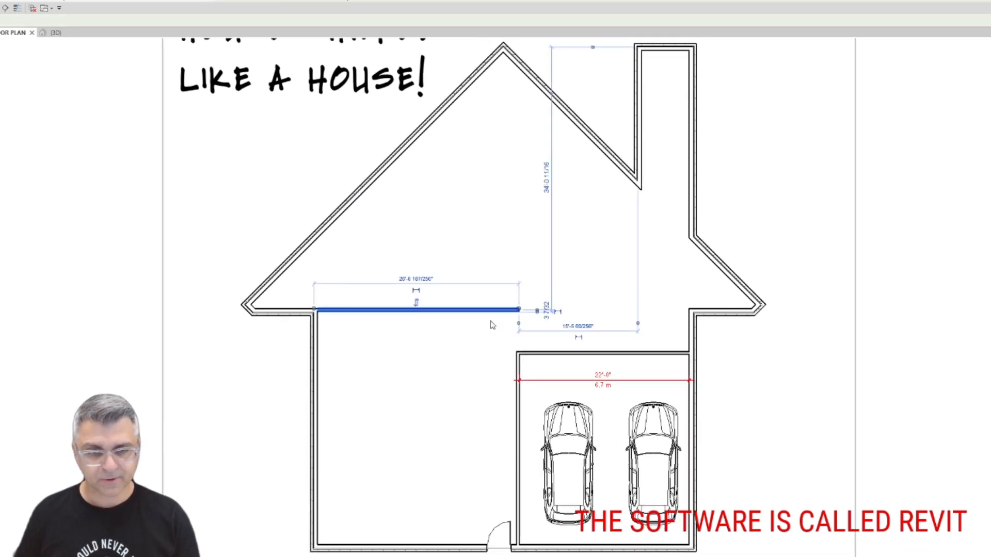
key(Delete)
Draw a three-sided wall enclosure around the front door beside the garage, about 14' deep and 7'-8" wide.
scroll(453, 550, up, 3)
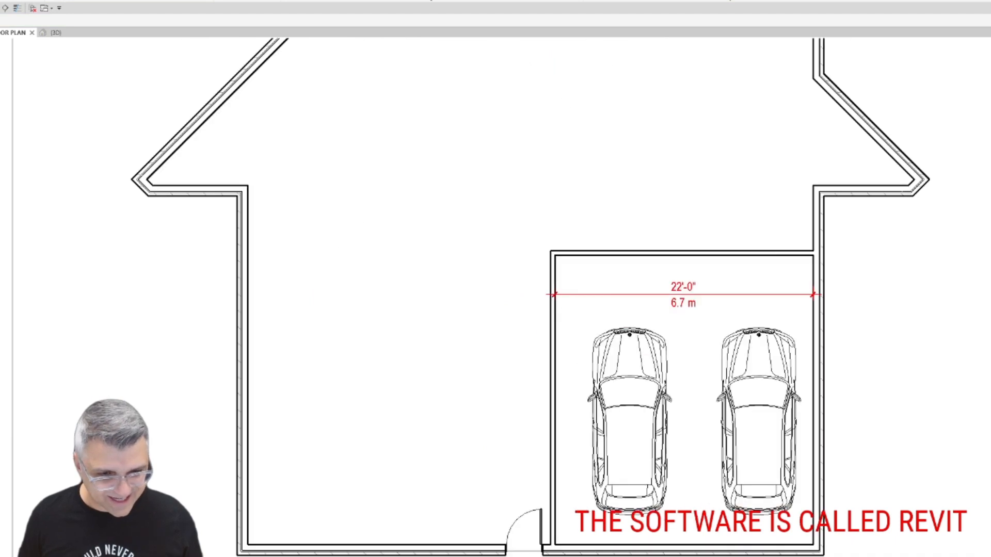
key(w)
key(a)
click(470, 548)
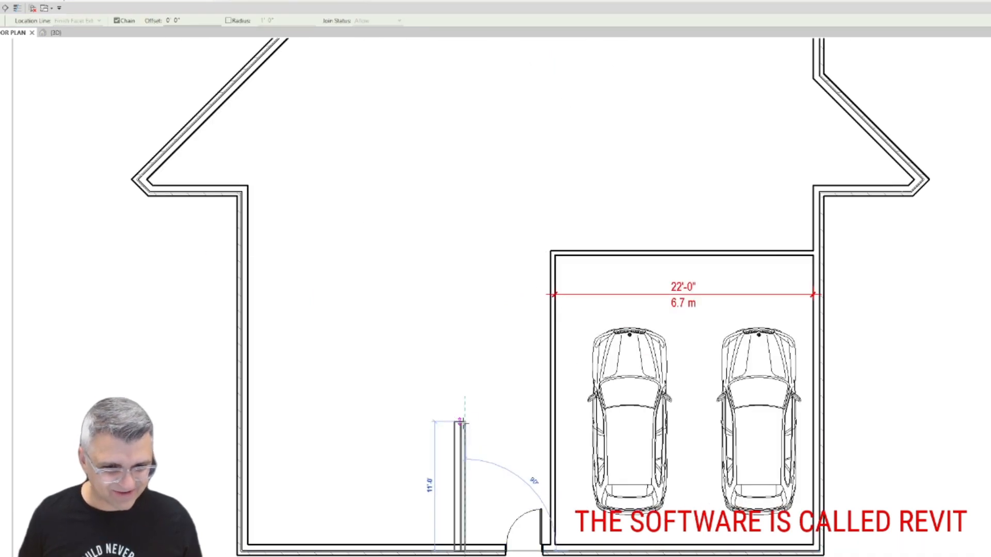
click(461, 381)
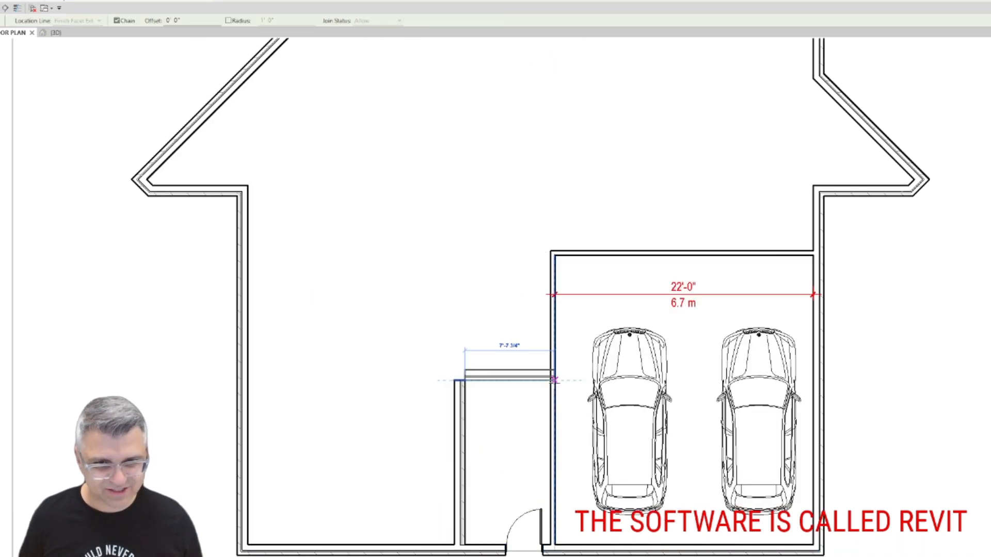
click(552, 381)
click(552, 545)
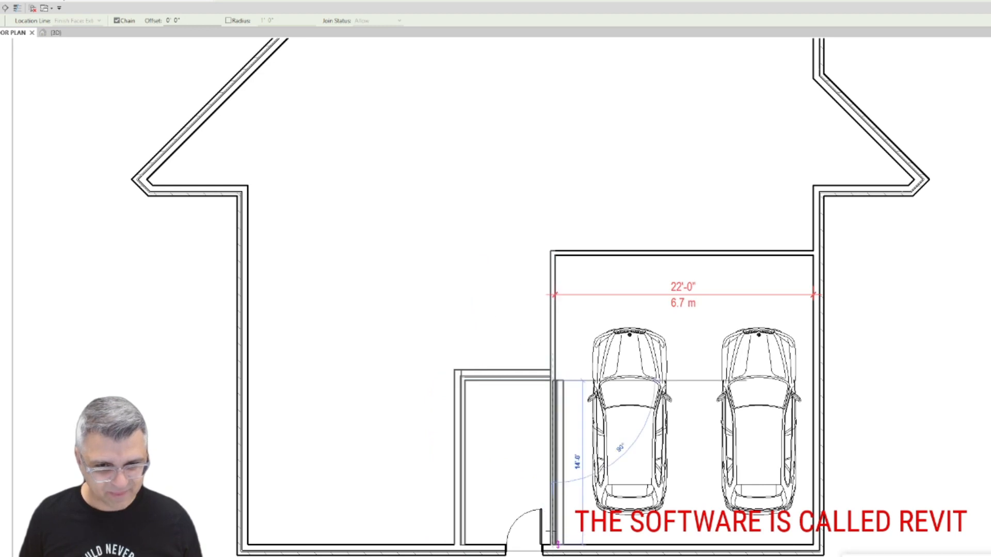
Trim the back wall of the front-door enclosure against the adjoining wall on the garage side.
key(t)
key(r)
click(538, 374)
click(552, 356)
scroll(548, 355, down, 1)
scroll(550, 356, down, 4)
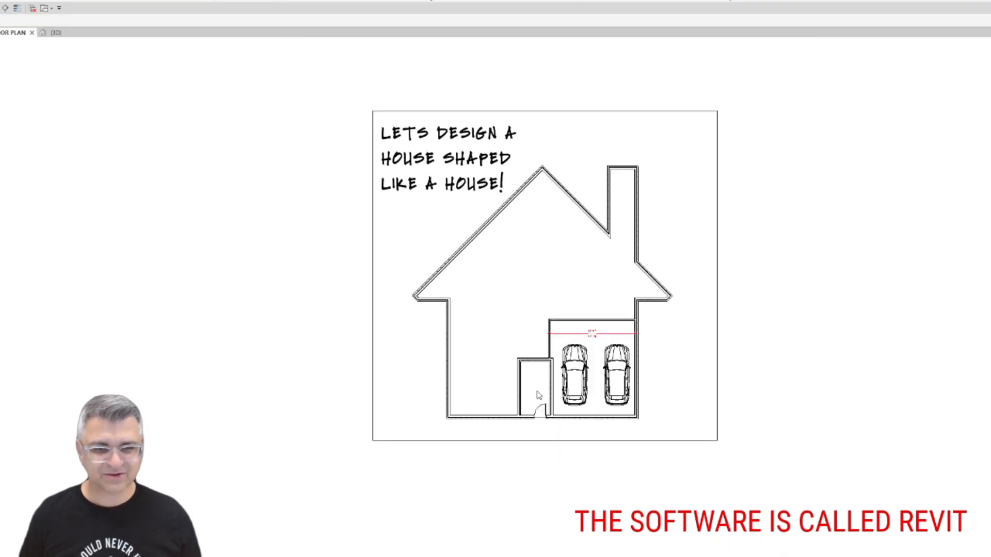
scroll(535, 394, up, 2)
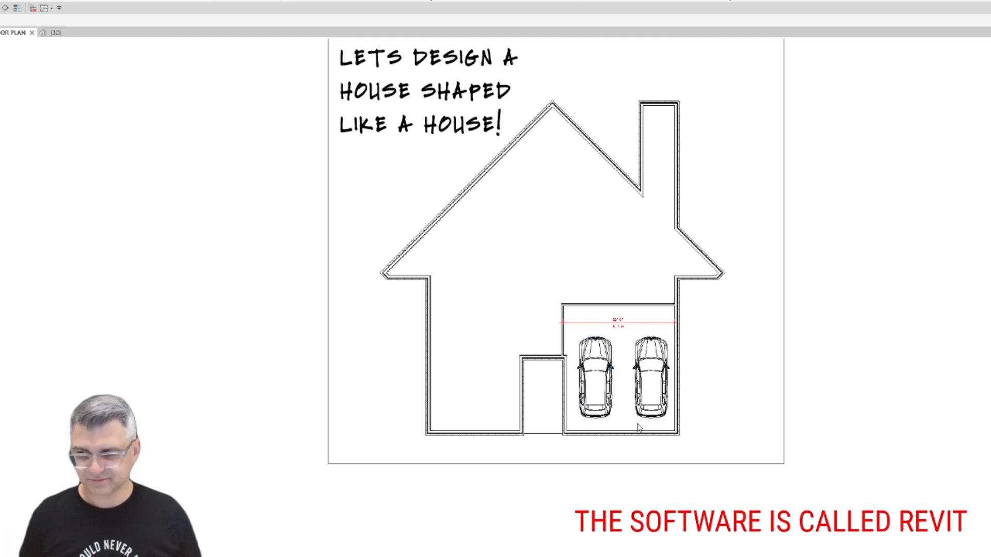
Move the back wall of the entry recess toward the front of the house to make the recess shallower.
scroll(543, 388, up, 3)
click(542, 338)
drag(546, 350, 546, 367)
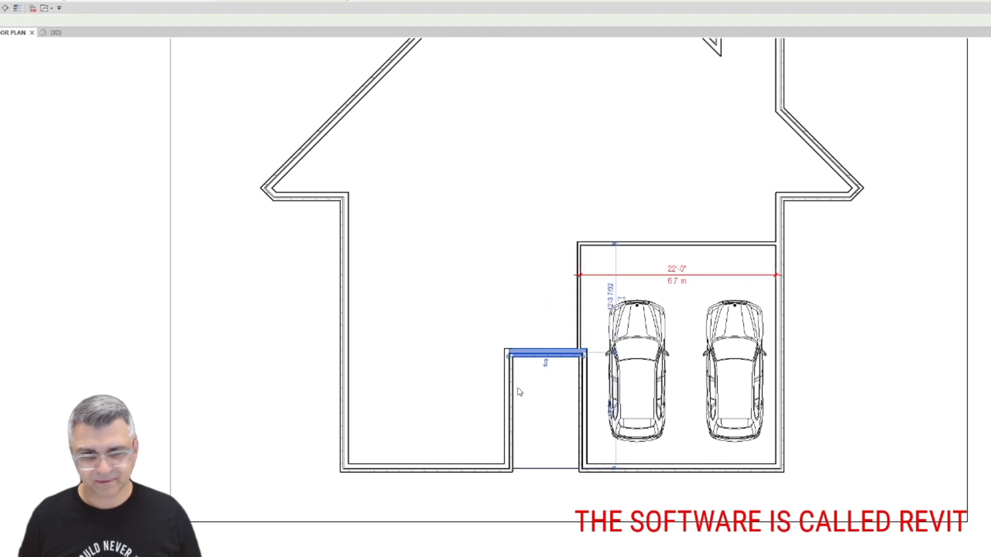
click(510, 397)
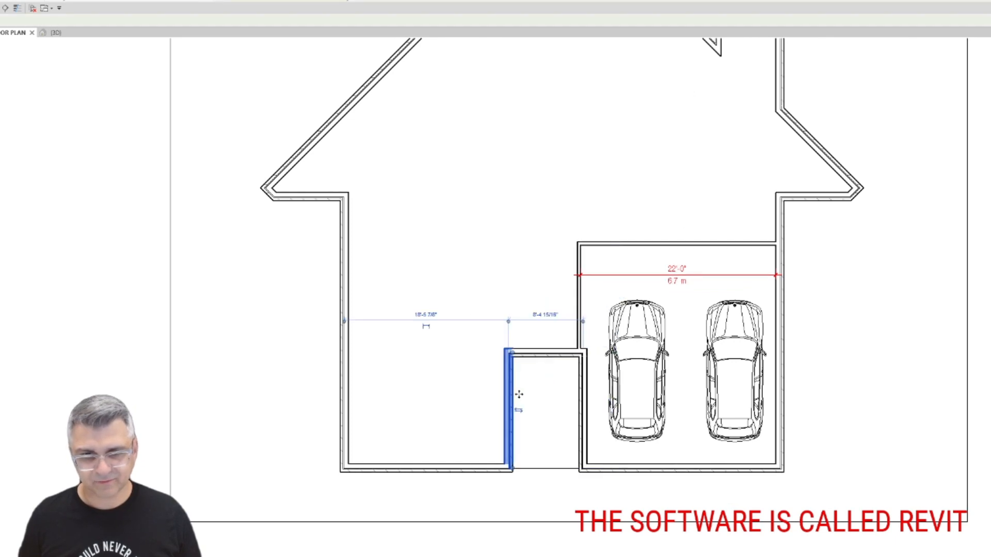
click(438, 376)
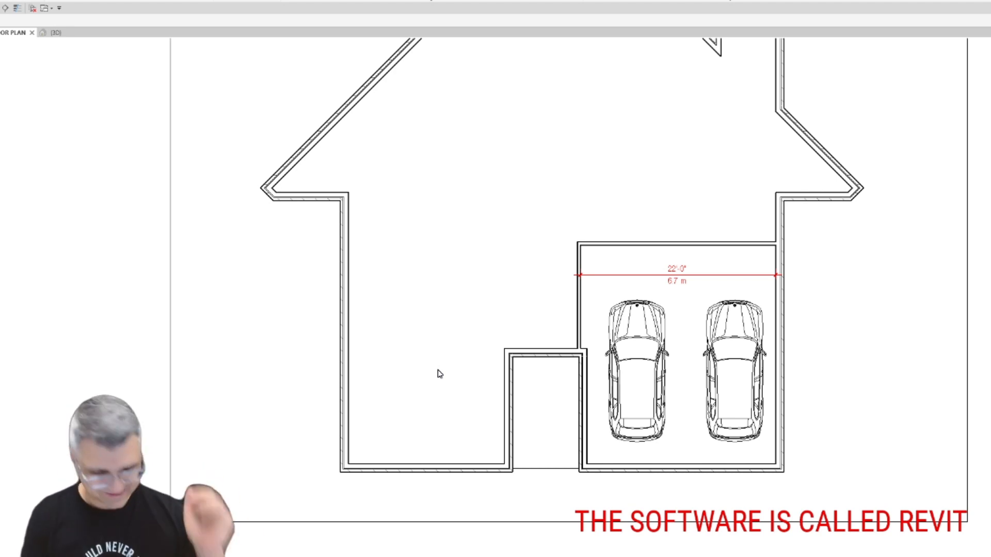
Undo the entry recess changes until all the walls added around the front door are removed.
scroll(440, 374, down, 2)
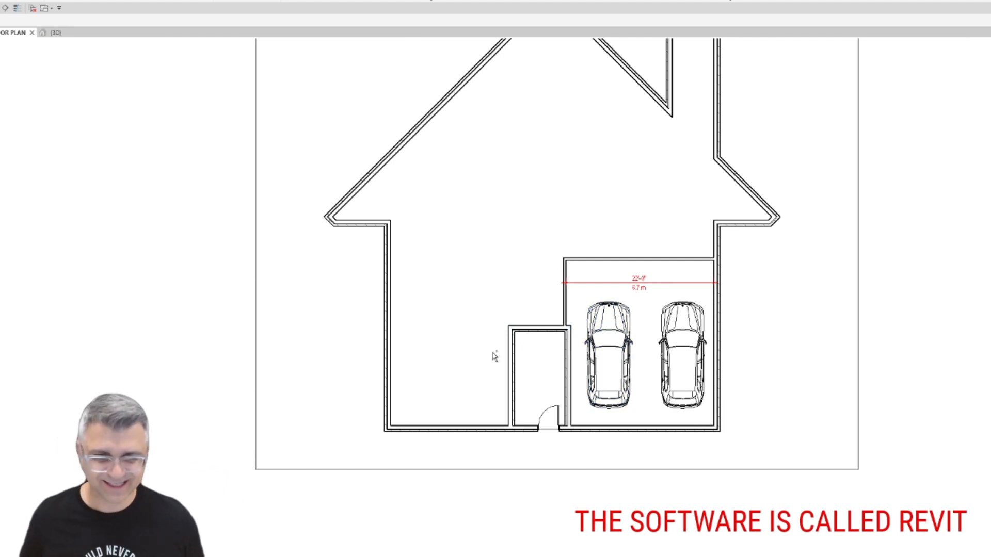
scroll(494, 356, up, 2)
key(ctrl+z)
key(ctrl+z)
key(ctrl+z)
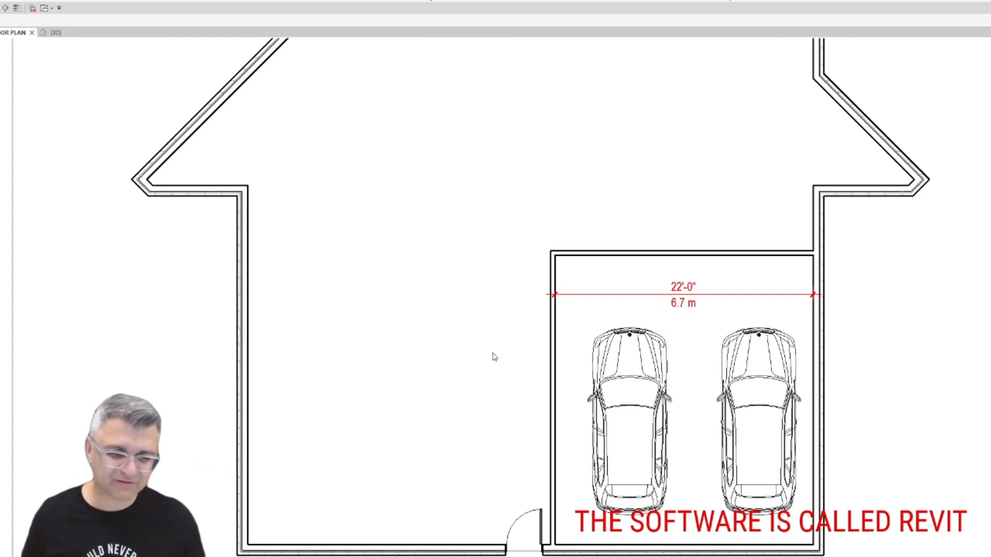
scroll(442, 316, down, 2)
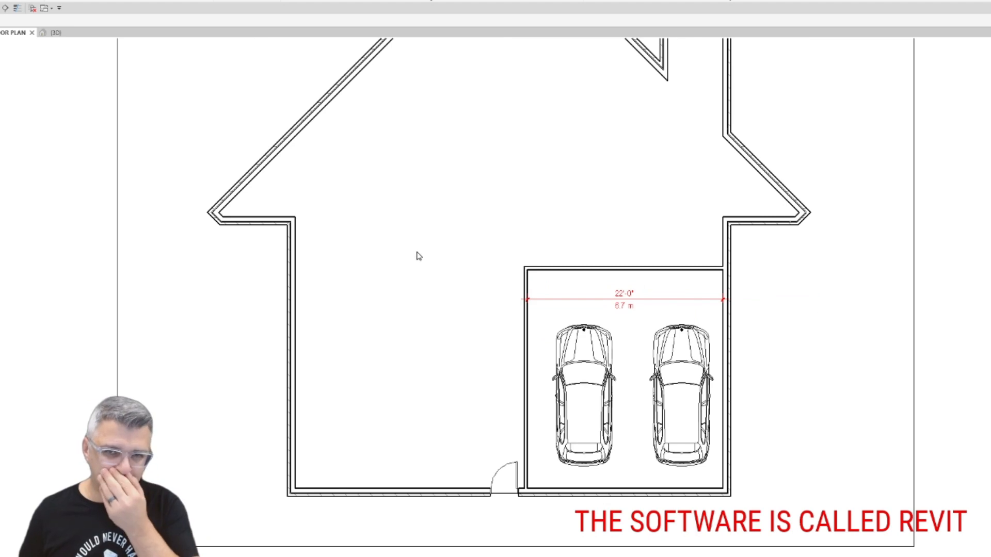
Delete the garage partition walls with their width dimension and relocate both cars outside, beyond the right exterior wall.
middle_drag(416, 254, 416, 365)
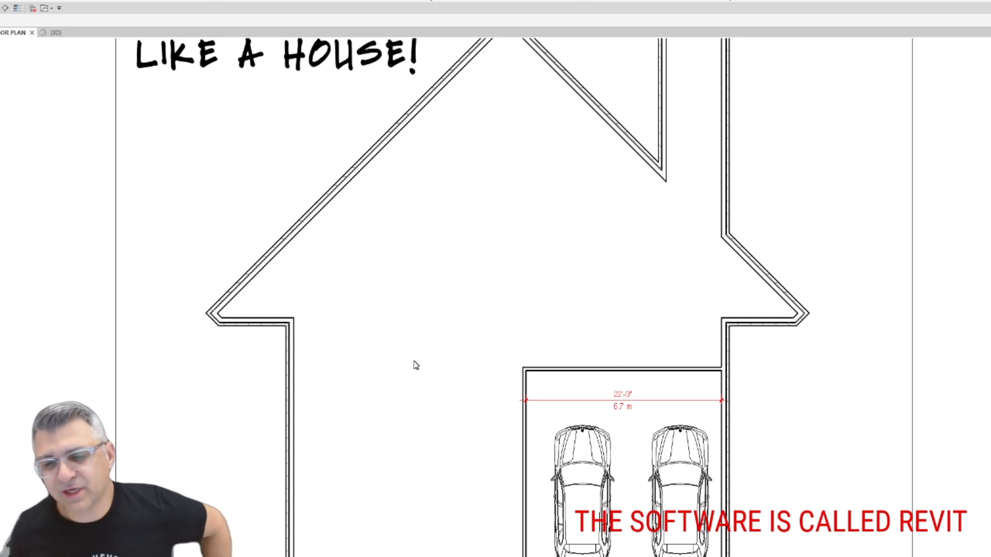
scroll(416, 365, down, 1)
middle_drag(409, 366, 449, 357)
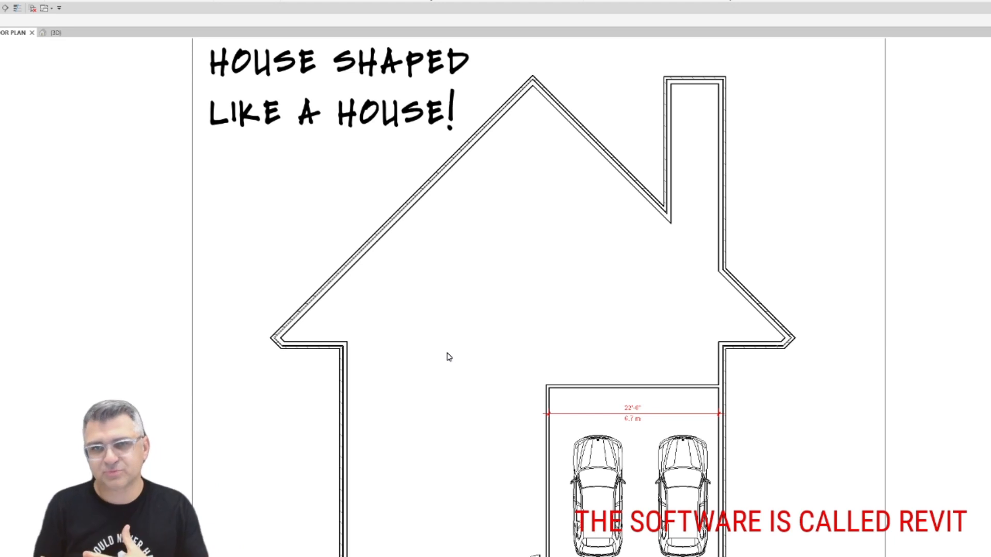
scroll(513, 354, down, 3)
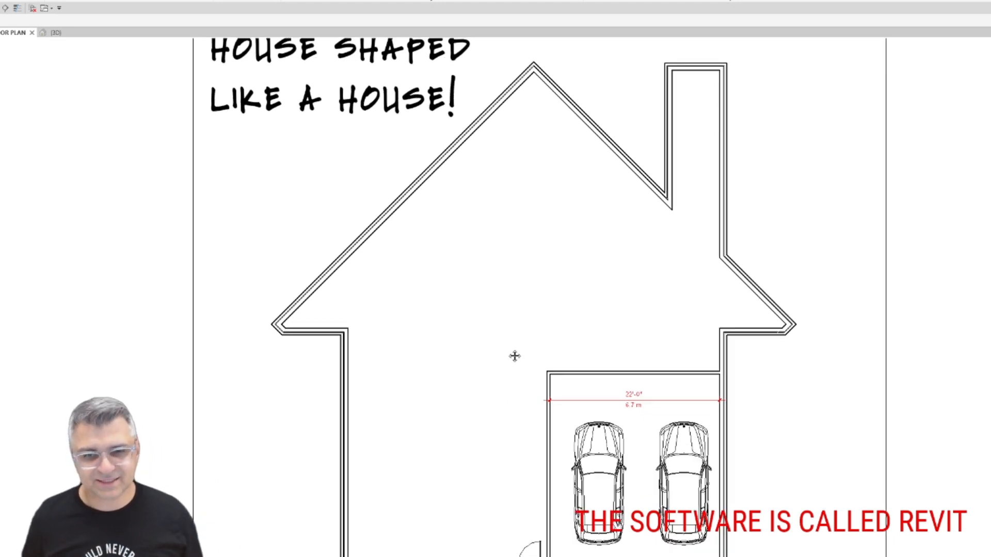
drag(540, 293, 659, 421)
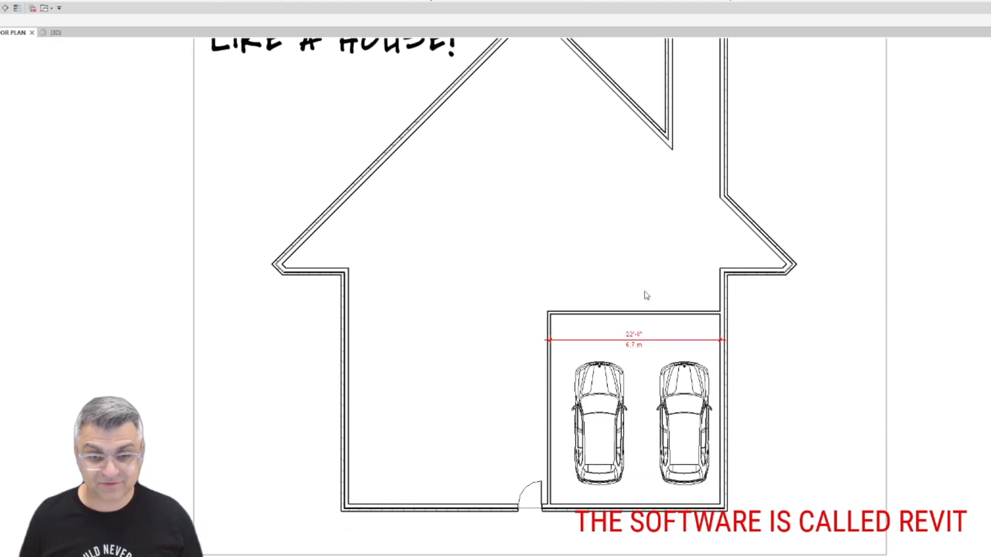
drag(638, 279, 531, 345)
key(Delete)
drag(678, 340, 776, 400)
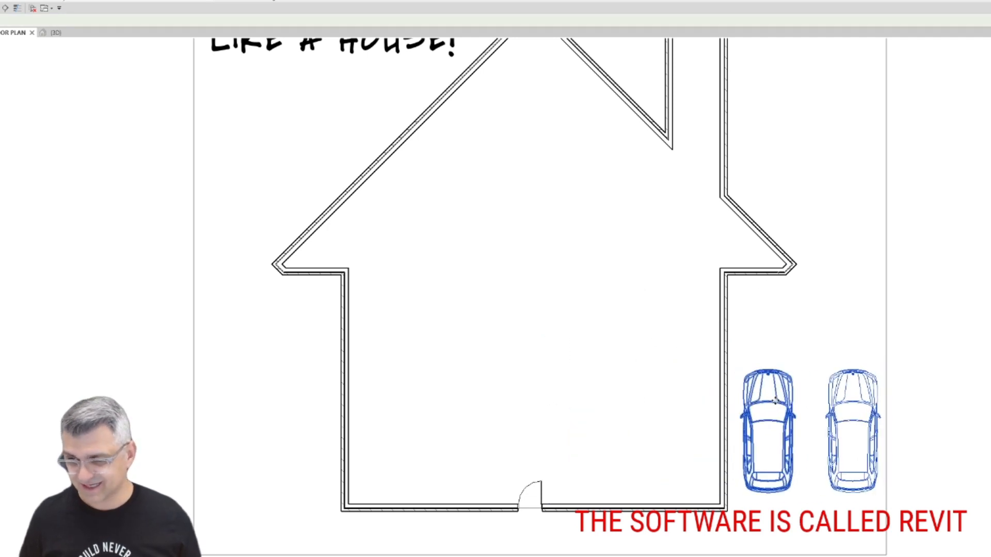
click(572, 395)
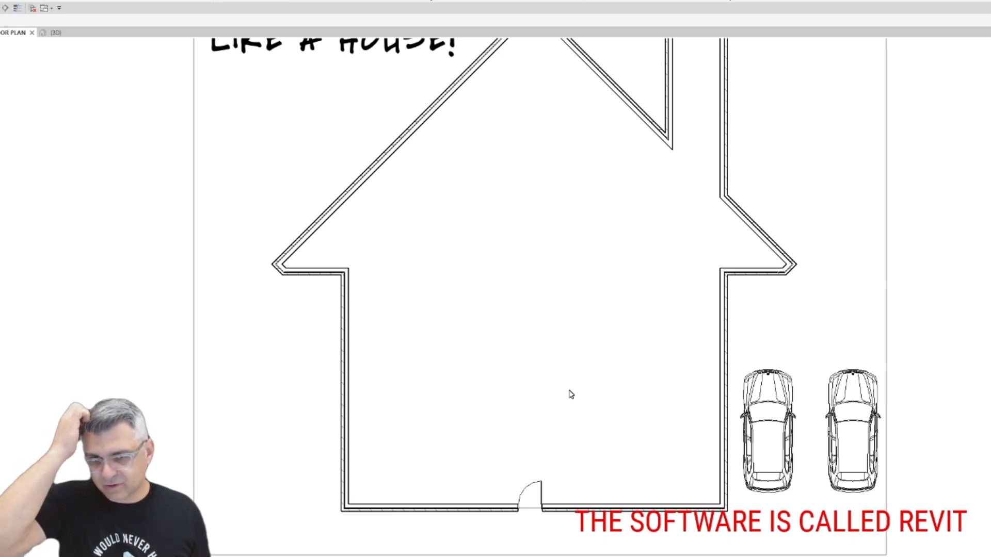
Sketch two red dashed lines perpendicular to the roof slopes that meet in a corner below the roof peak.
scroll(569, 299, down, 1)
middle_drag(569, 299, 539, 329)
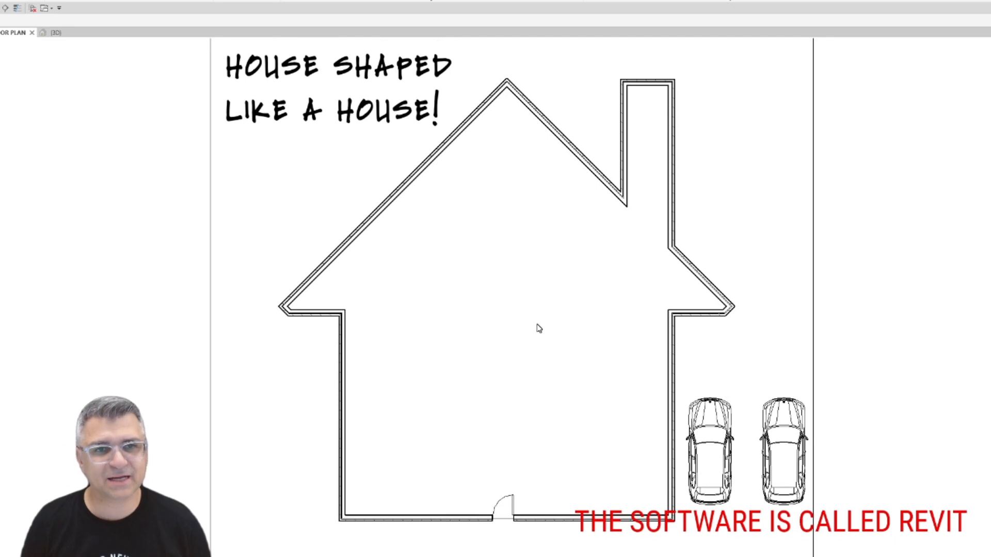
click(433, 161)
click(500, 228)
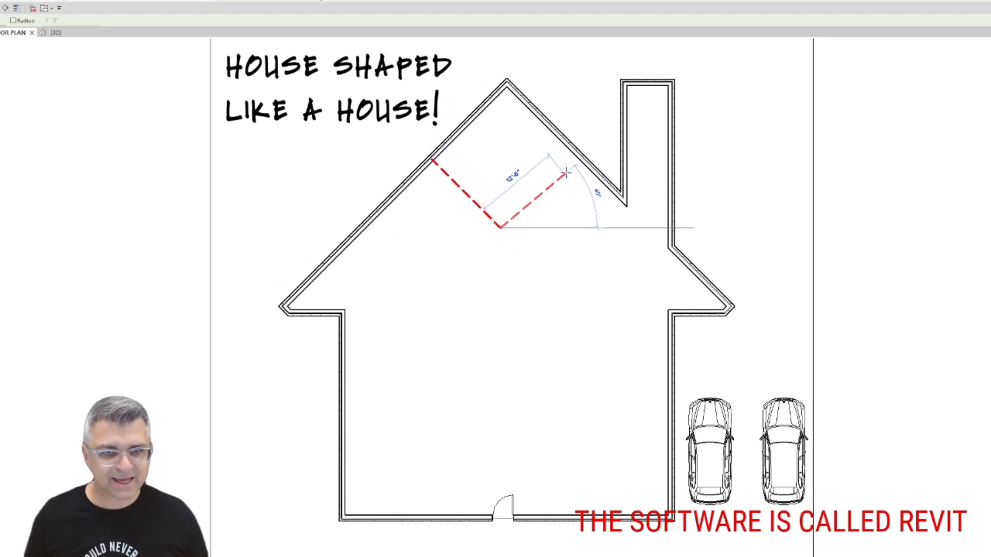
click(574, 155)
key(Escape)
key(Escape)
Move the nearer car inside along the right exterior wall and widen the chimney by shifting its left wall outward.
middle_drag(507, 88, 515, 136)
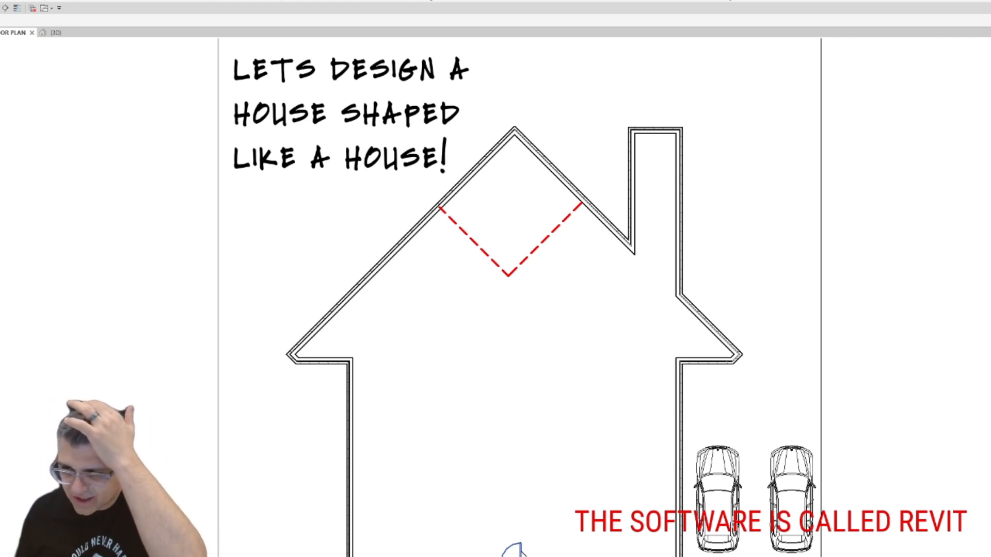
drag(706, 491, 635, 494)
drag(630, 164, 597, 169)
Copy the indoor car twice in a straight column reaching up into the widened chimney.
click(652, 475)
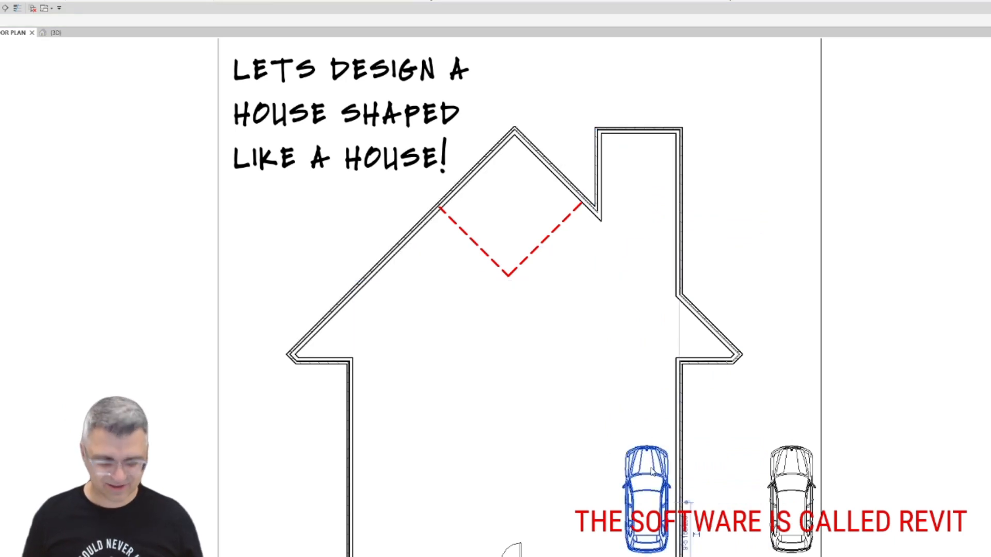
ctrl+drag(652, 475, 640, 225)
key(Escape)
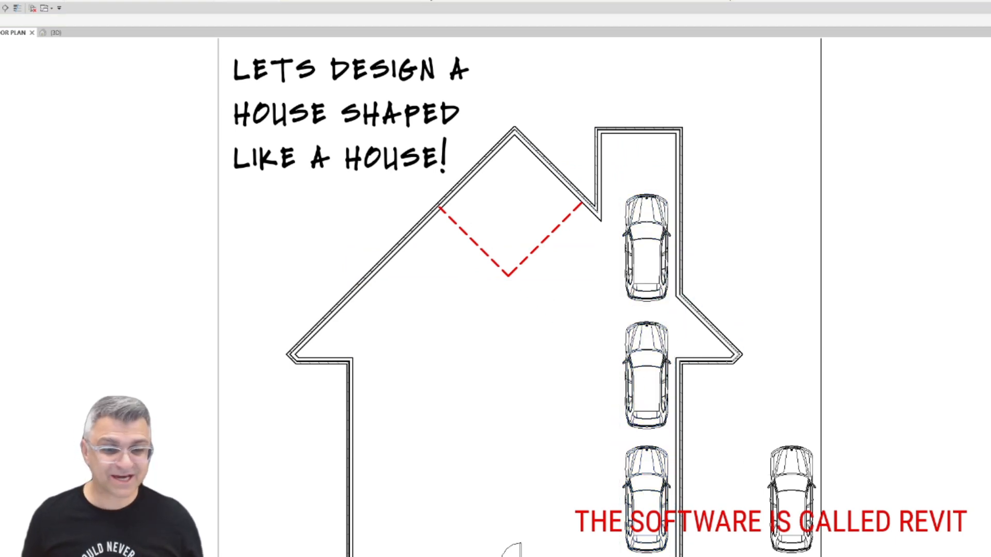
Place a door matching the front door in the short horizontal wall under the right eave.
click(518, 553)
key(c)
key(s)
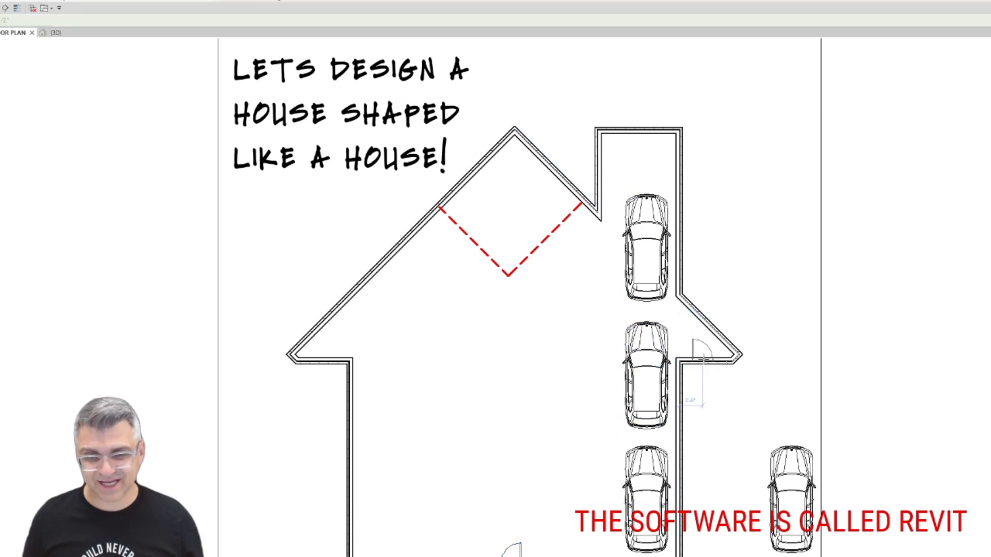
click(701, 359)
key(Escape)
key(Escape)
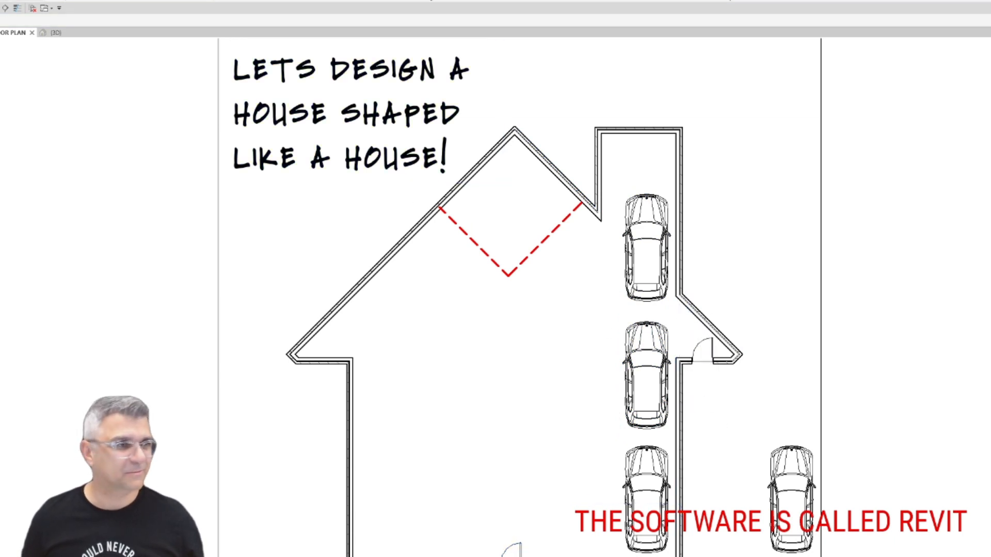
Draw a vertical wall from the chimney's lower left corner down through the plan, separating the car column from the house.
key(w)
key(a)
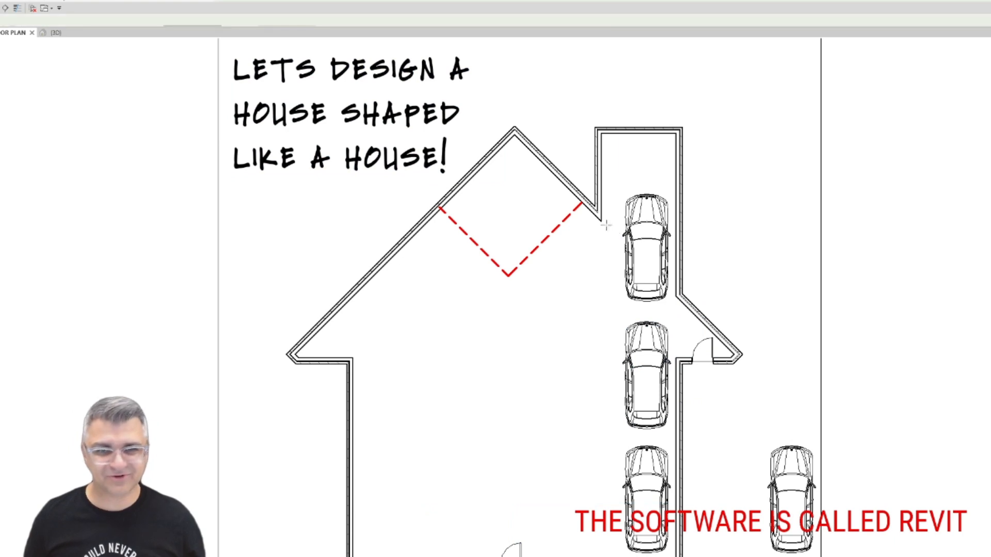
click(597, 222)
key(Escape)
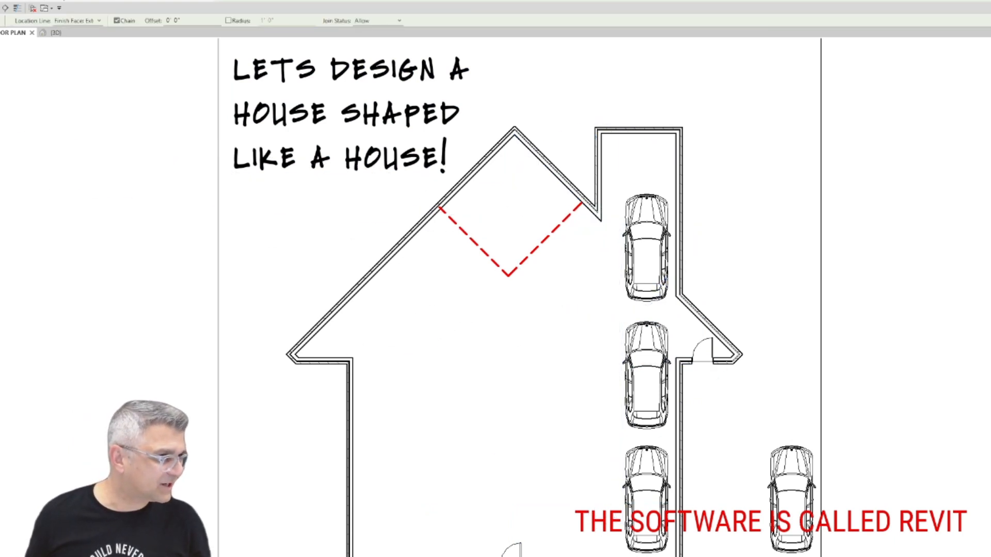
click(602, 222)
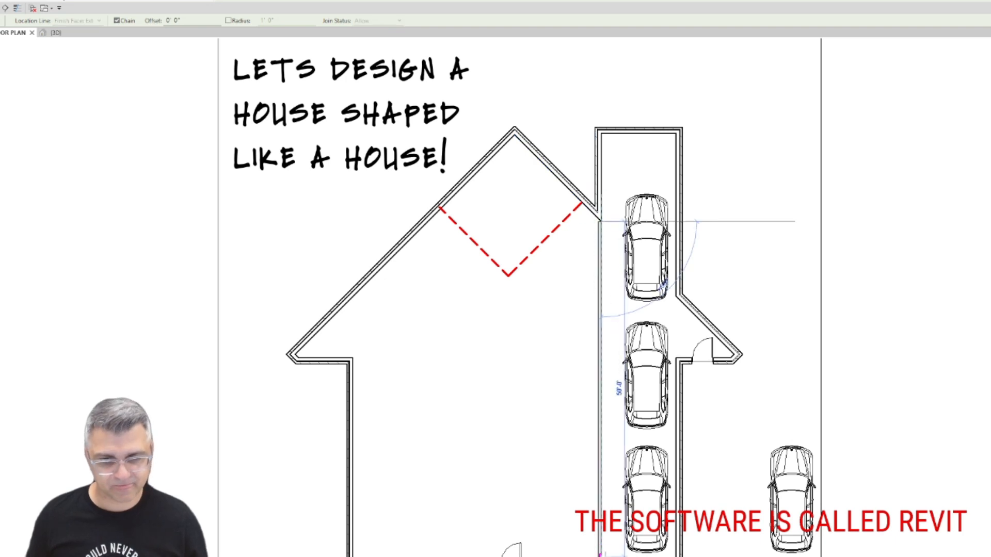
key(Escape)
key(Escape)
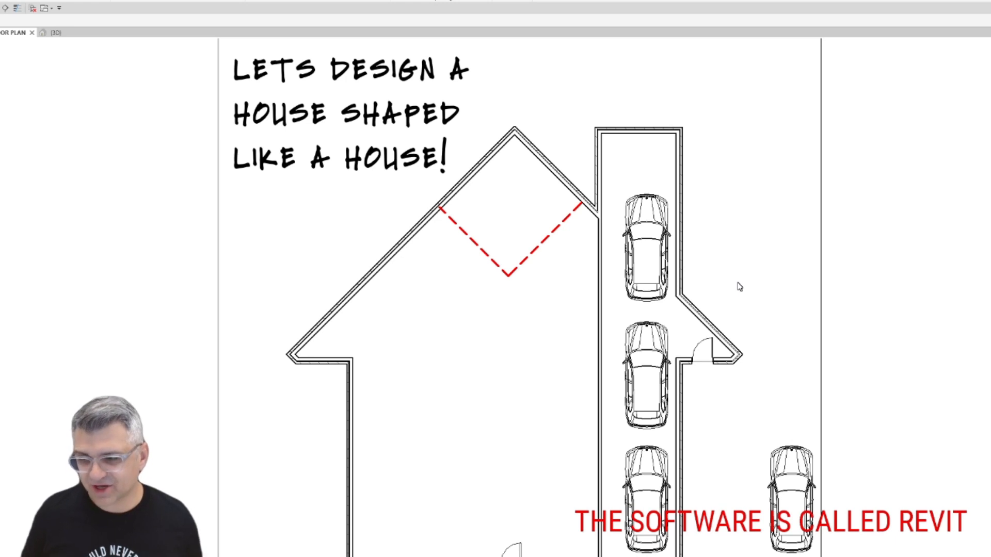
Move the uppermost car farther up into the chimney and slightly toward its left wall.
drag(650, 230, 650, 192)
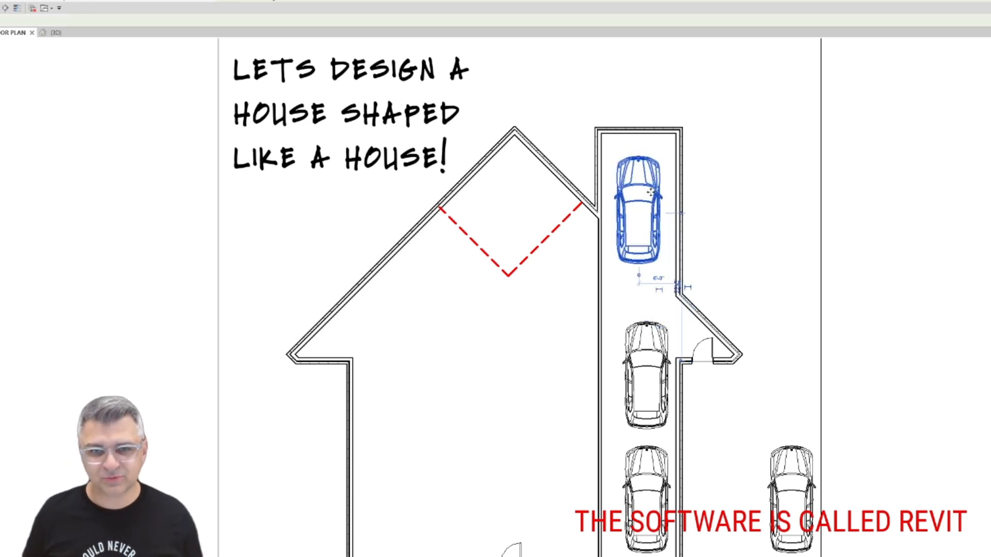
Delete the spare car outside the right wall and move the middle garage car up, lined up beneath the chimney car.
key(Escape)
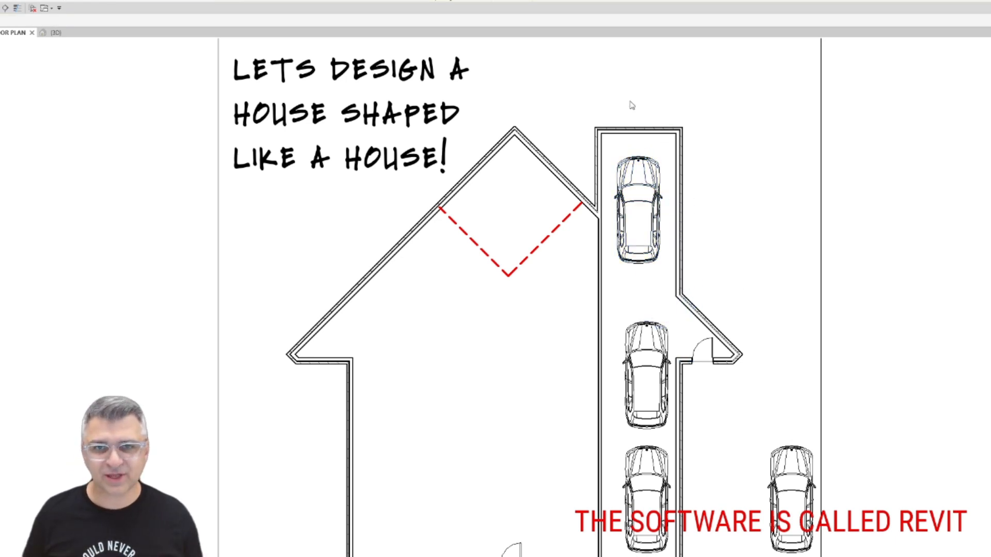
click(783, 449)
key(Delete)
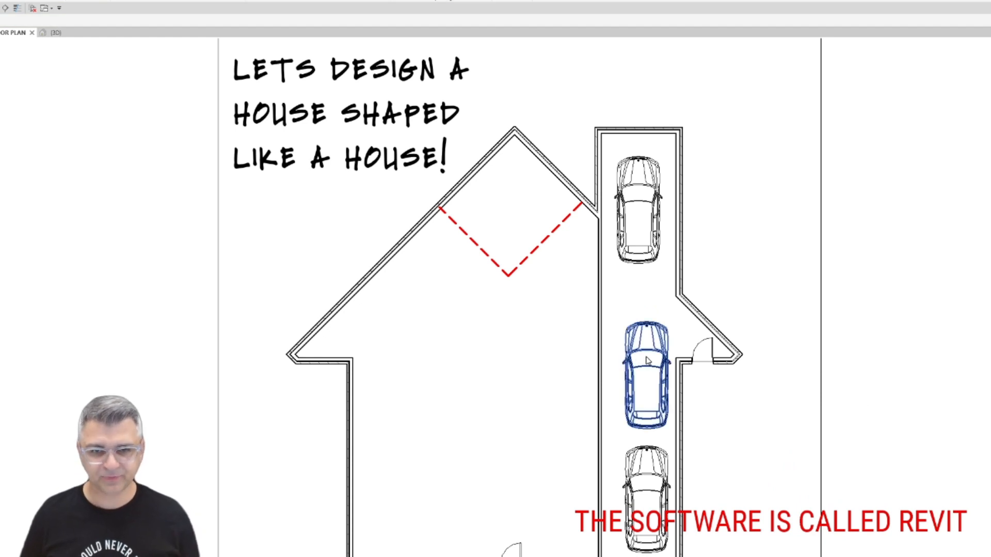
drag(647, 360, 640, 333)
key(Escape)
Place a door matching the eave door in the garage partition between the upper two cars, swinging into the house.
click(702, 354)
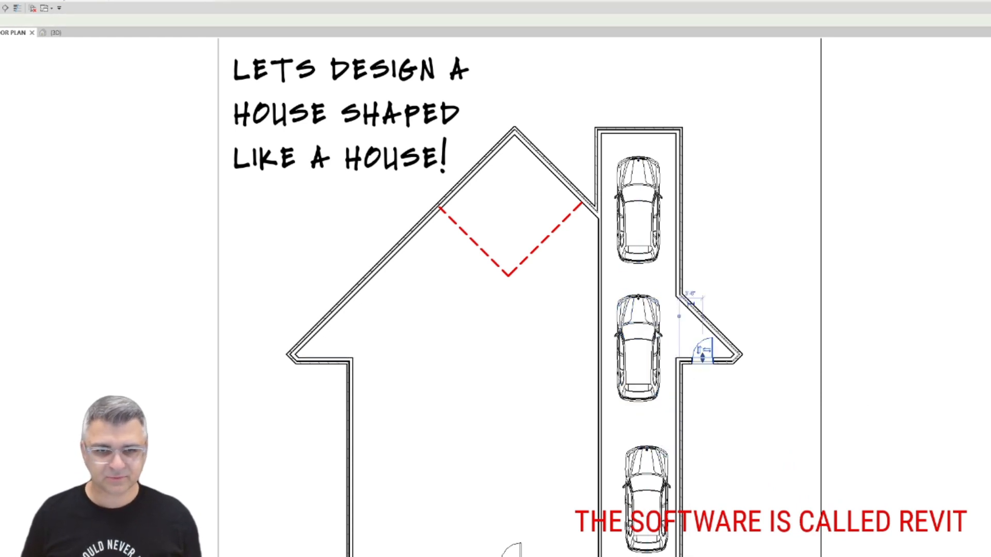
key(c)
key(s)
key(space)
click(597, 281)
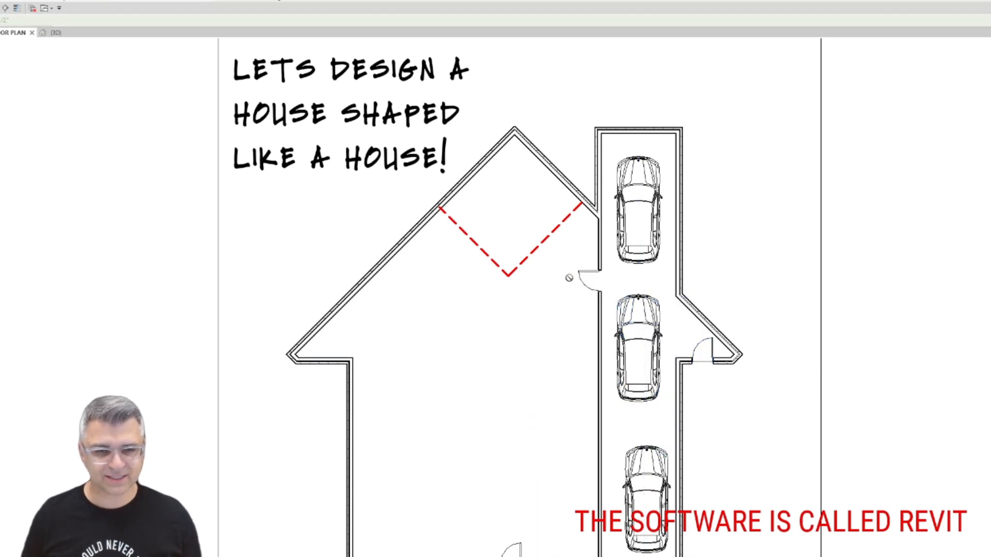
key(Escape)
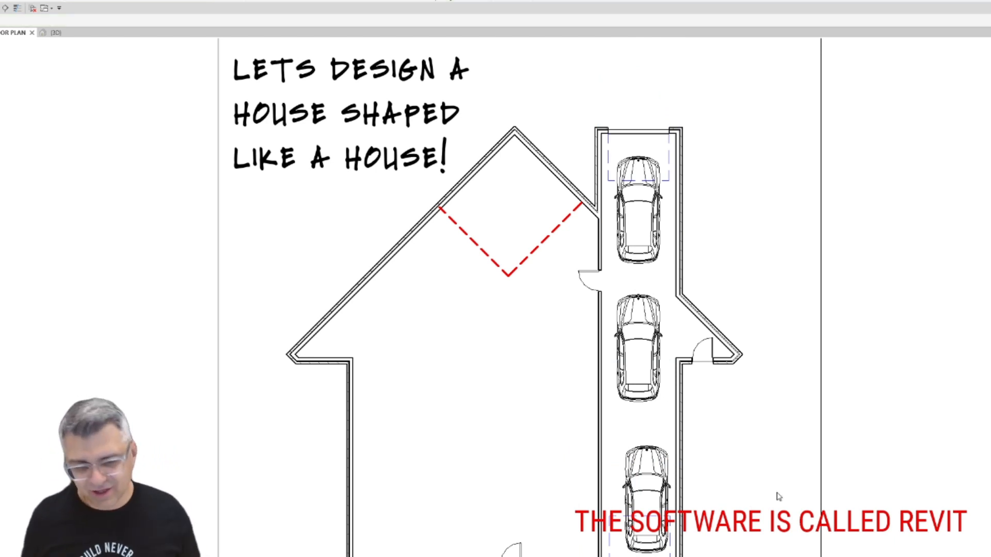
Shift the lowest garage car left into line with the two cars above it.
click(645, 499)
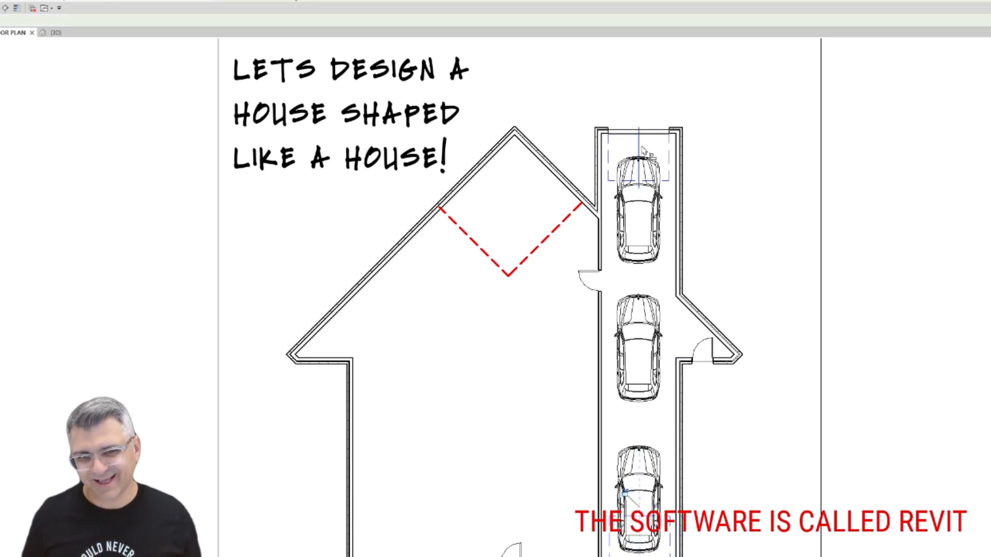
key(Escape)
key(Escape)
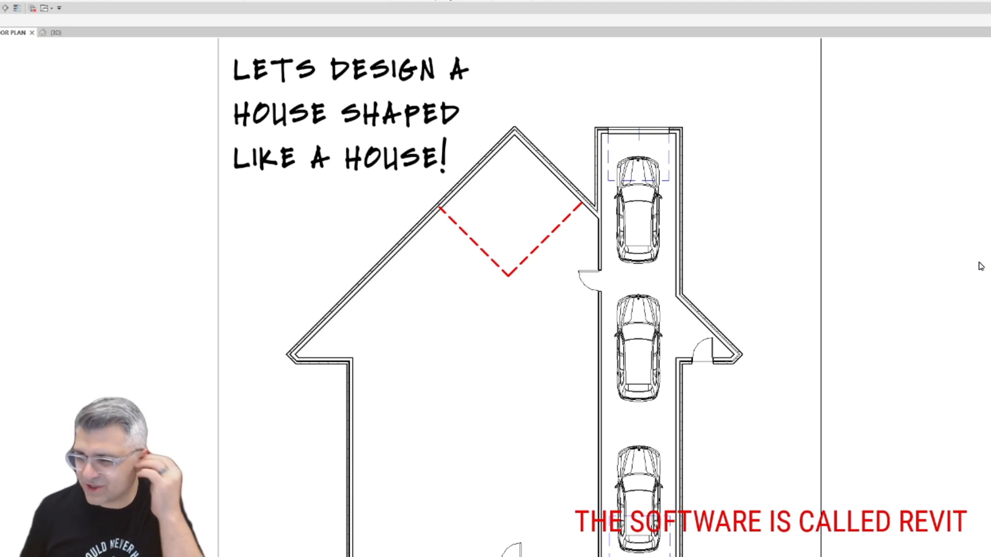
scroll(768, 380, down, 1)
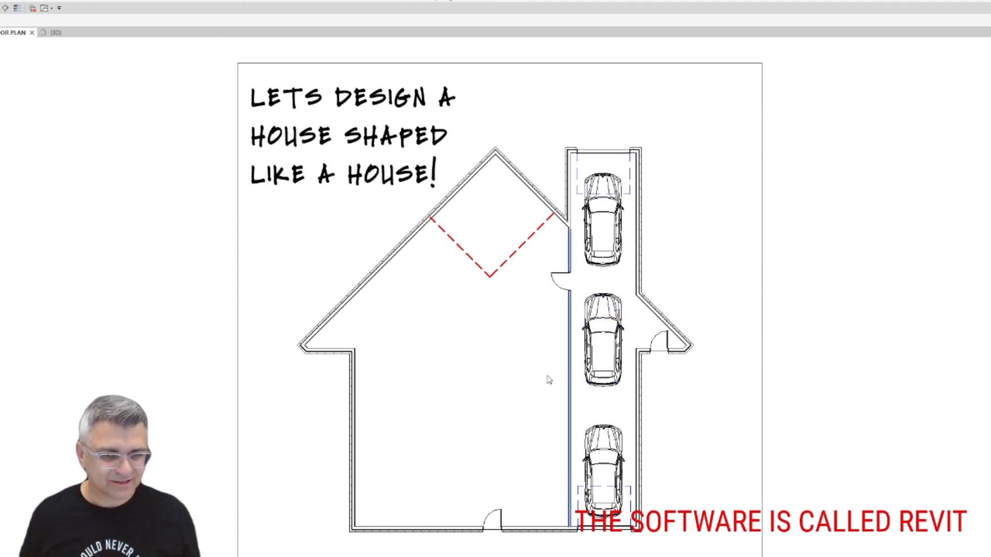
scroll(642, 338, up, 3)
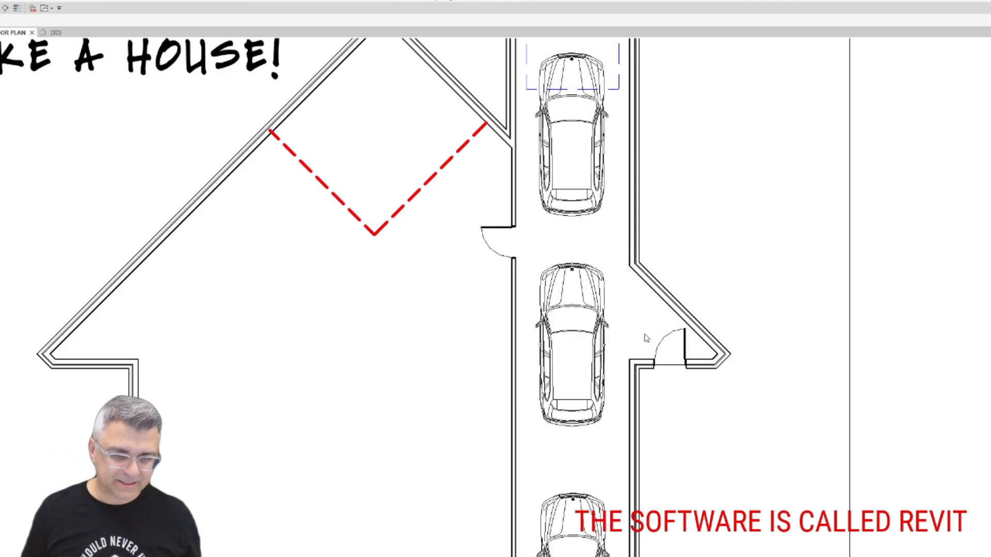
scroll(643, 333, down, 2)
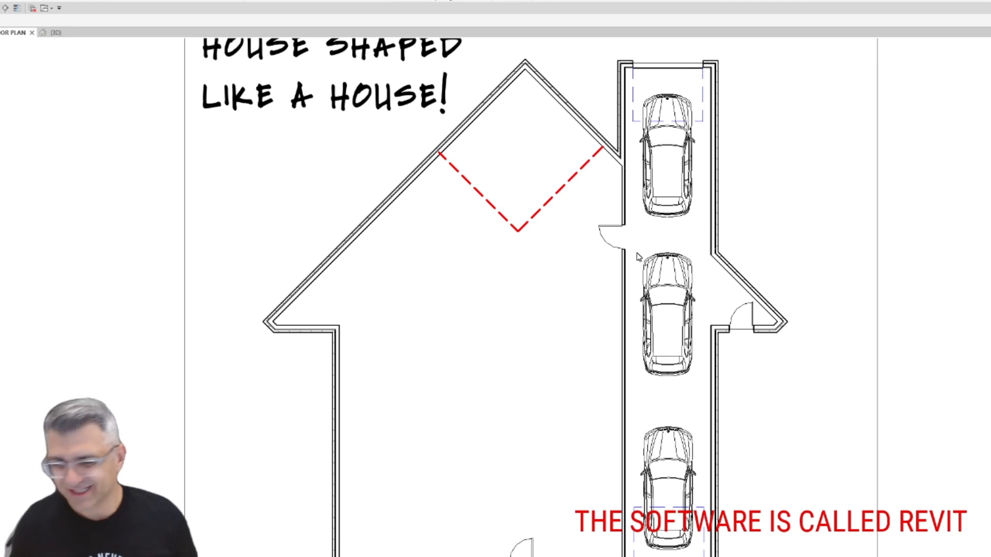
Reduce the lower two garage cars to one, placed below the right eave to leave open space beside the partition door.
click(663, 287)
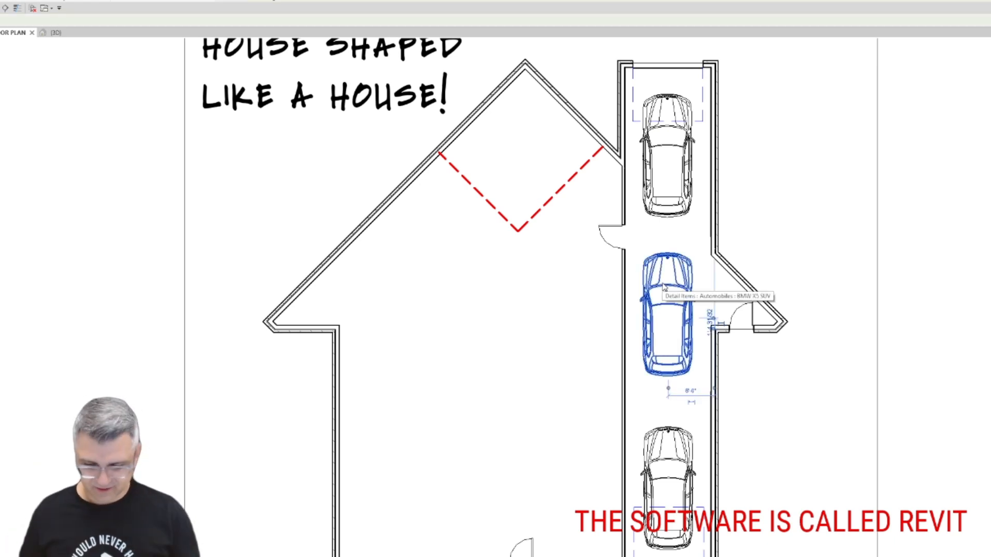
drag(664, 287, 678, 368)
click(683, 301)
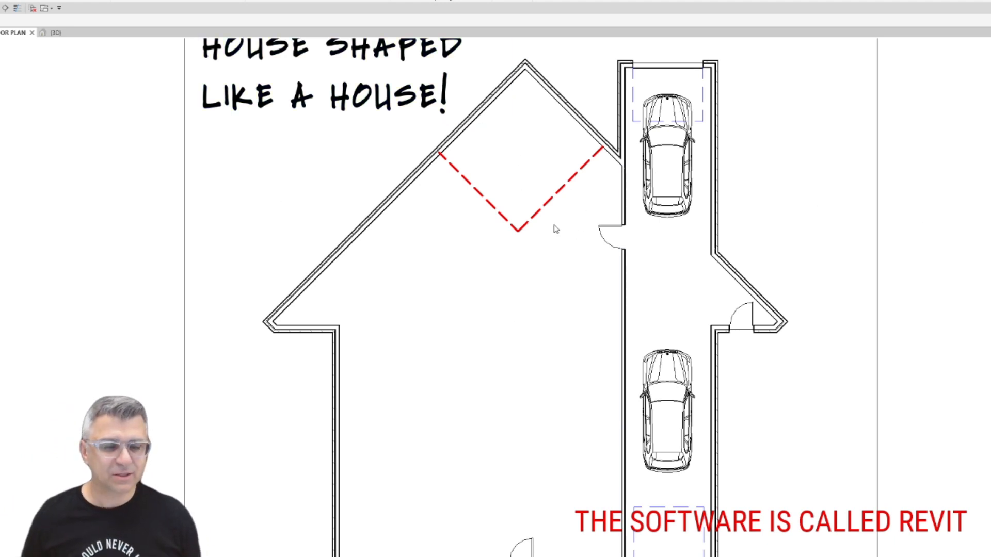
Delete the two red dashed detail lines forming the V beneath the roof peak.
drag(551, 250, 508, 217)
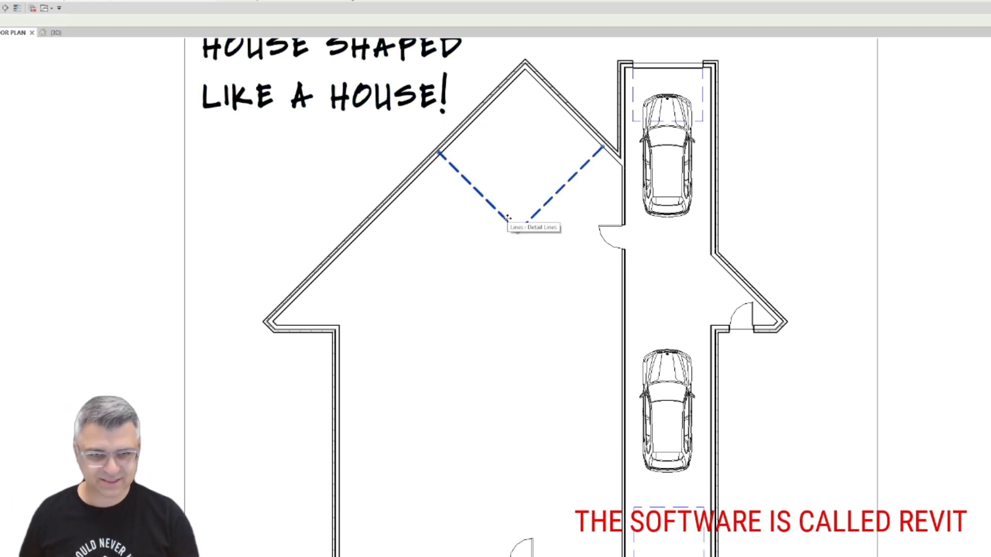
scroll(544, 174, up, 2)
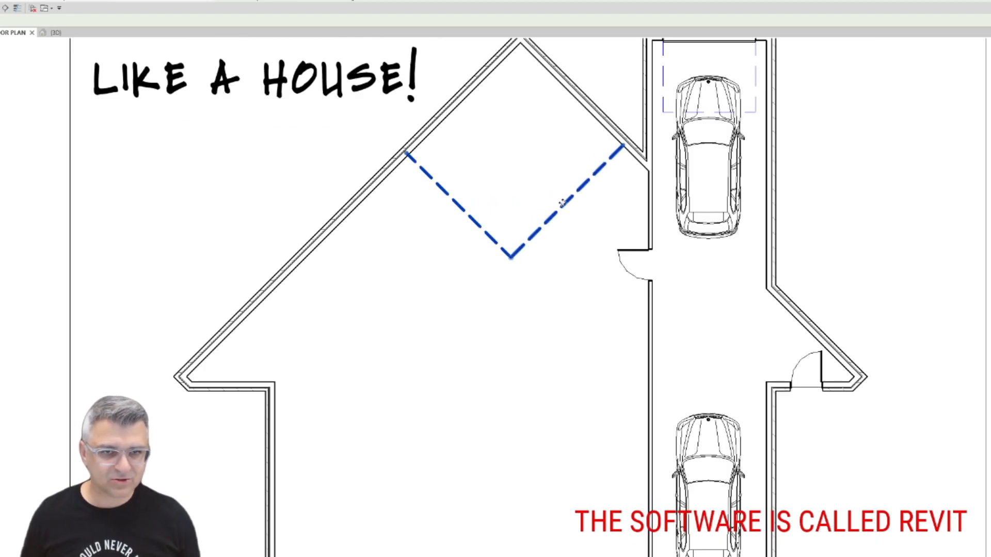
drag(564, 205, 572, 214)
key(Escape)
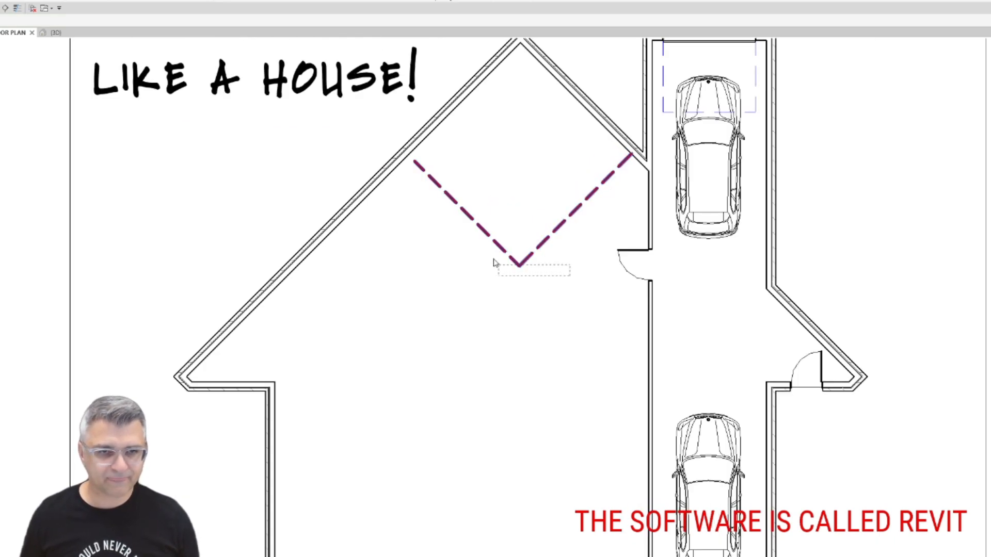
click(493, 258)
key(Delete)
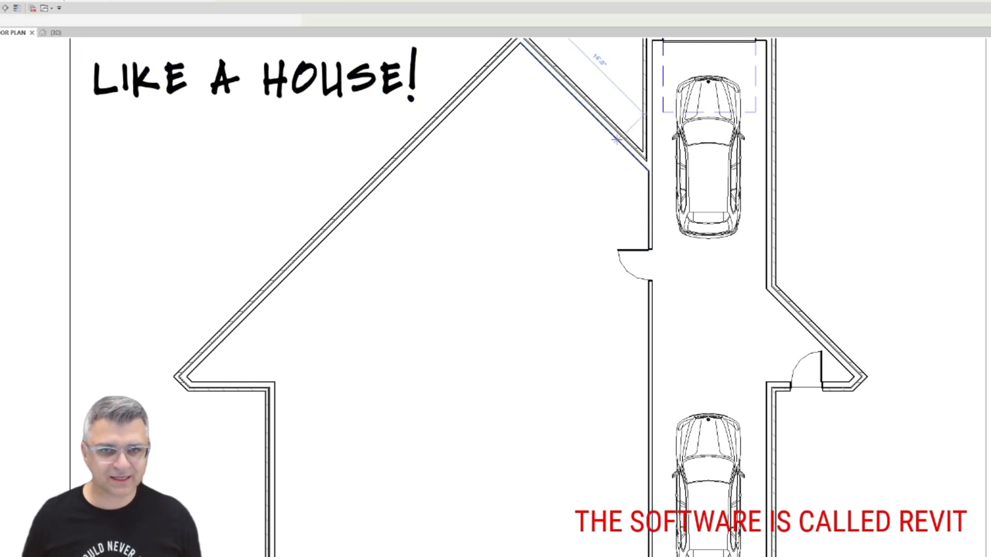
Draw chained walls around the partition door: a diagonal off the right roof slope, a vertical about 18'-6", and a horizontal about 9' to the partition.
key(w)
key(a)
click(617, 140)
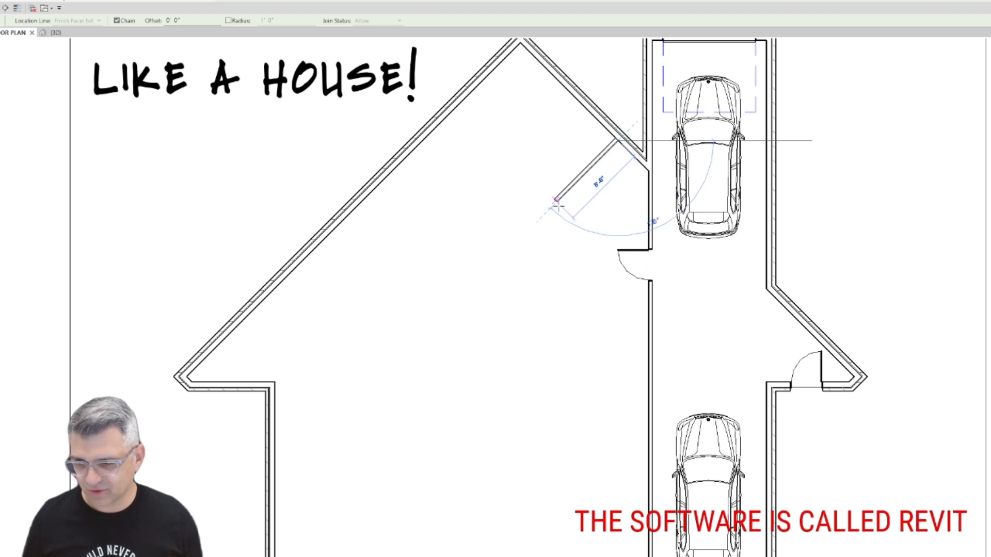
click(557, 202)
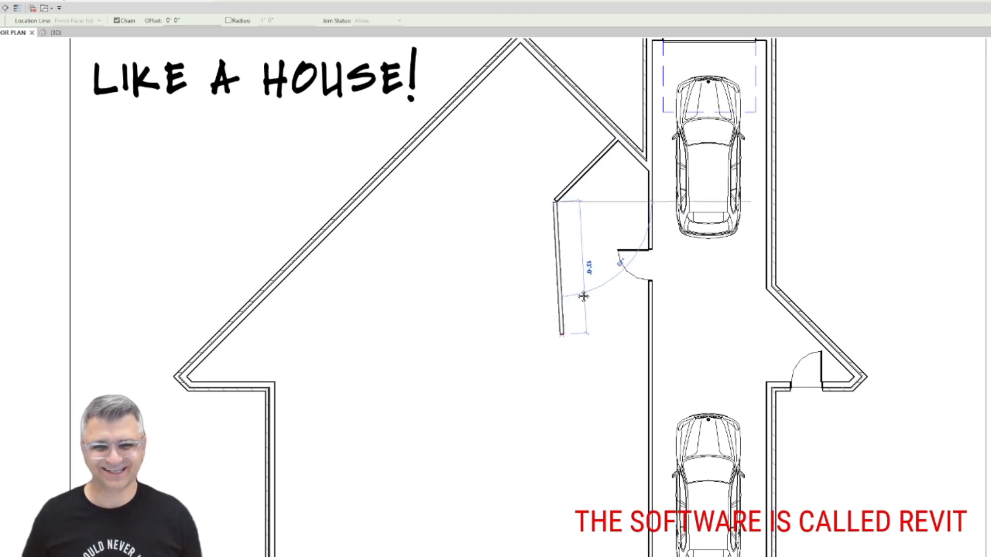
middle_drag(557, 374, 571, 310)
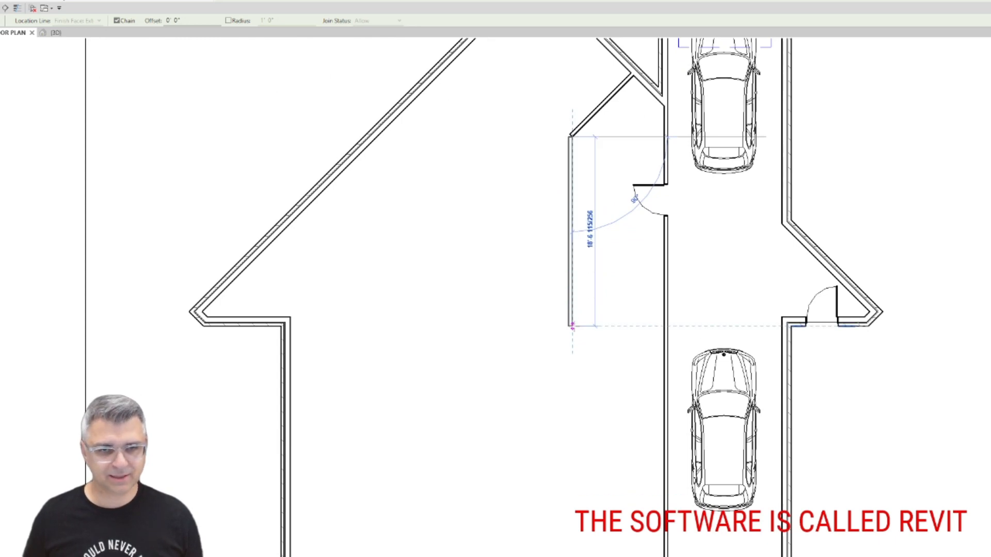
click(571, 326)
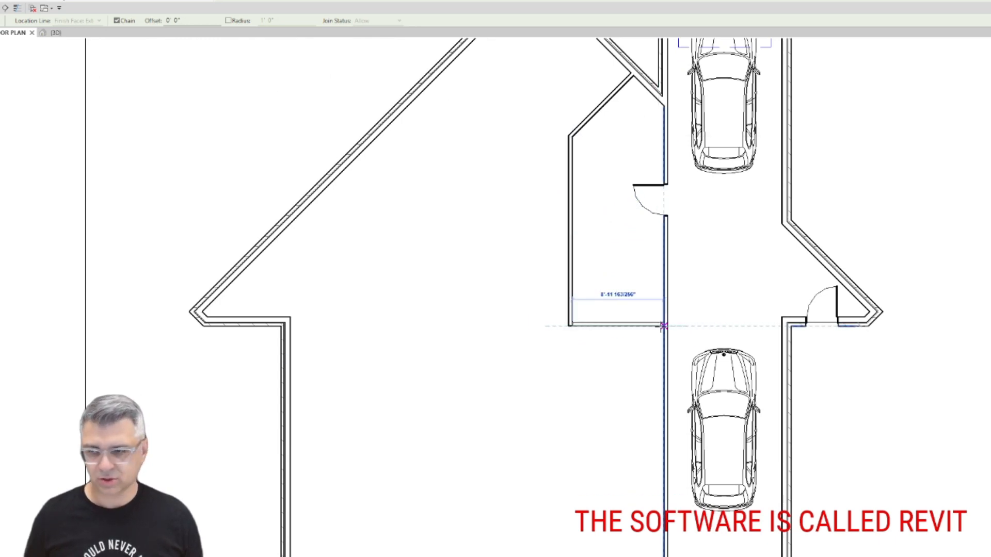
click(657, 326)
key(Escape)
key(Escape)
middle_drag(570, 121, 575, 175)
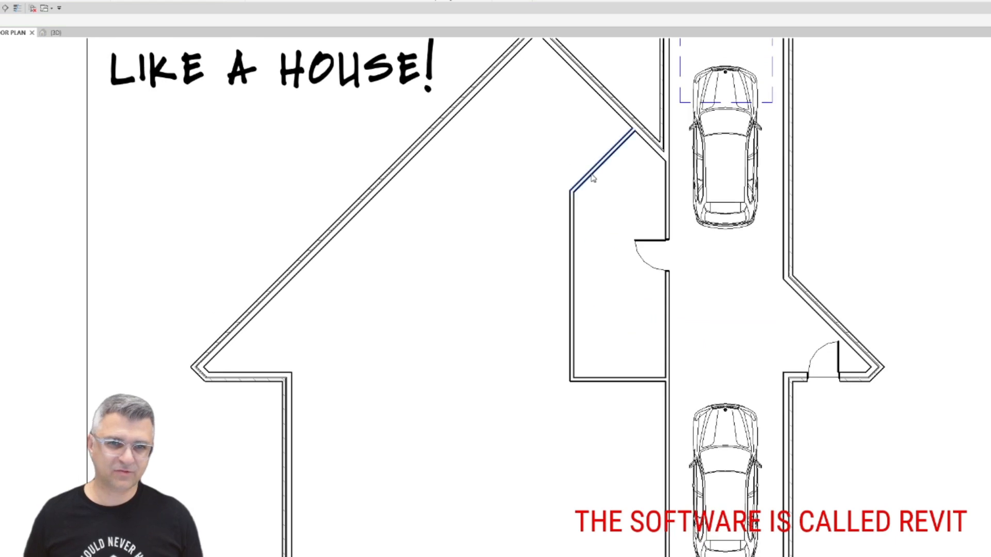
Turn the small room's diagonal wall into a horizontal top wall meeting the garage partition, and shift the partition door down within the room.
click(590, 175)
drag(635, 129, 639, 229)
click(710, 327)
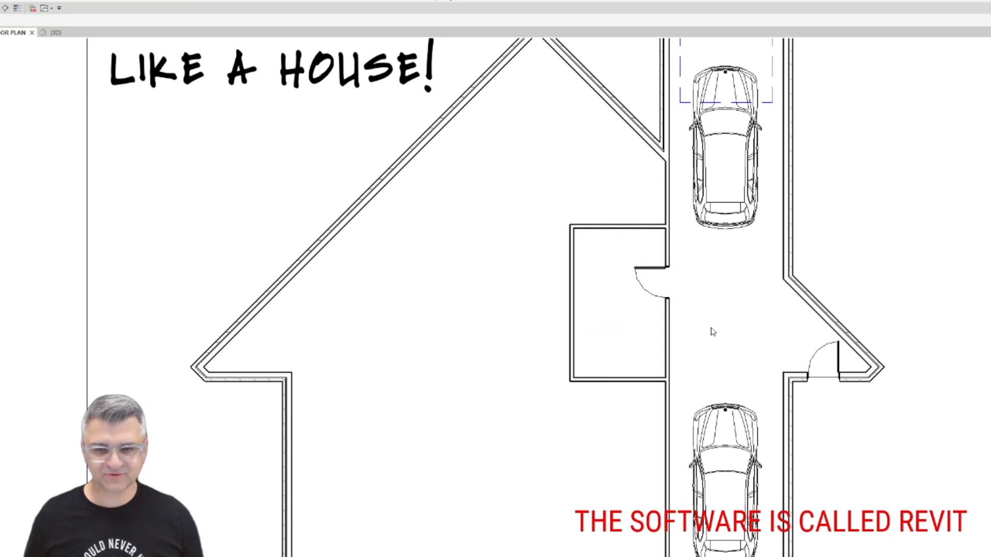
scroll(710, 327, down, 2)
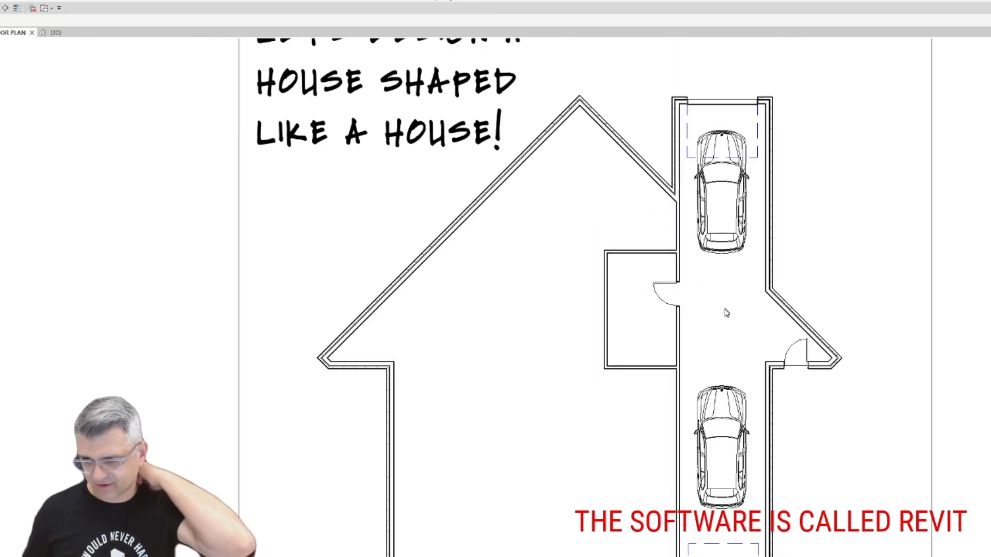
Draw a diagonal wall about 11' long from the small room's upper left corner to the right roof slope near the chimney.
click(658, 302)
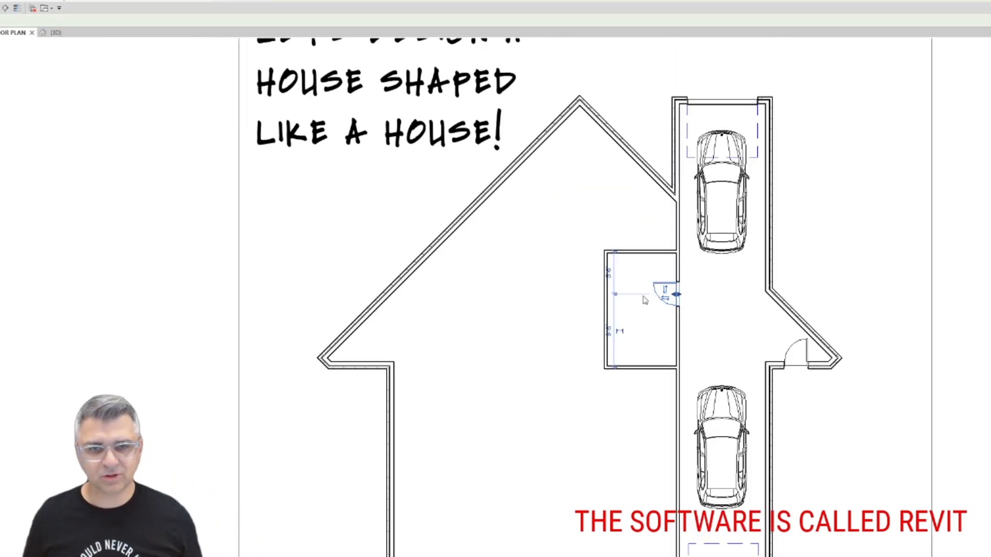
key(c)
key(s)
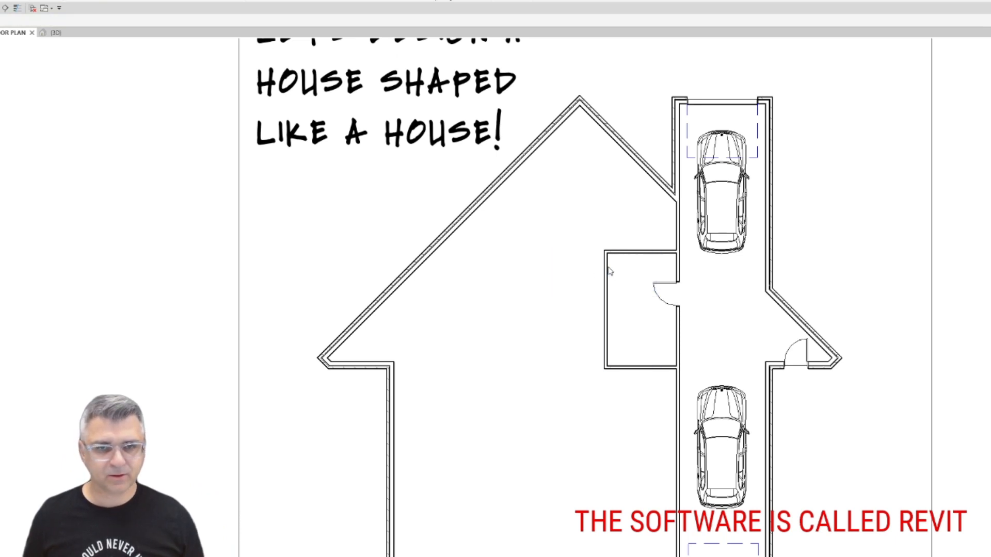
click(604, 251)
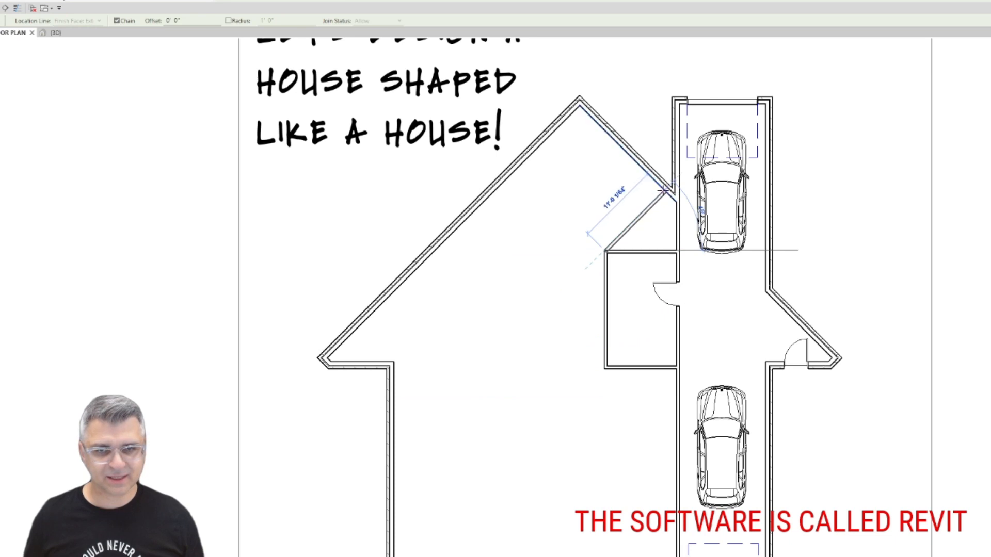
click(666, 191)
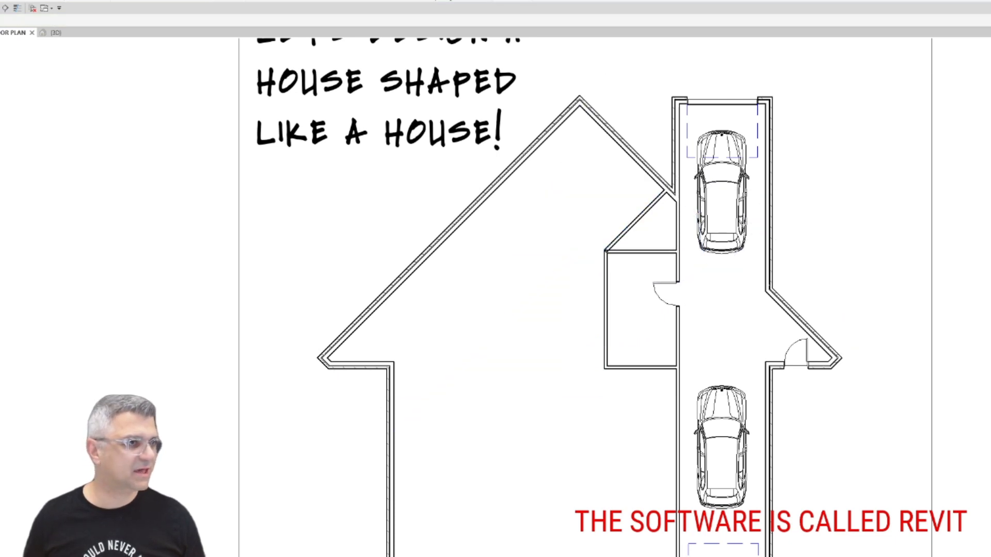
Place an L-shaped counter in the roof peak, with its legs against the two sloping walls.
key(t)
key(g)
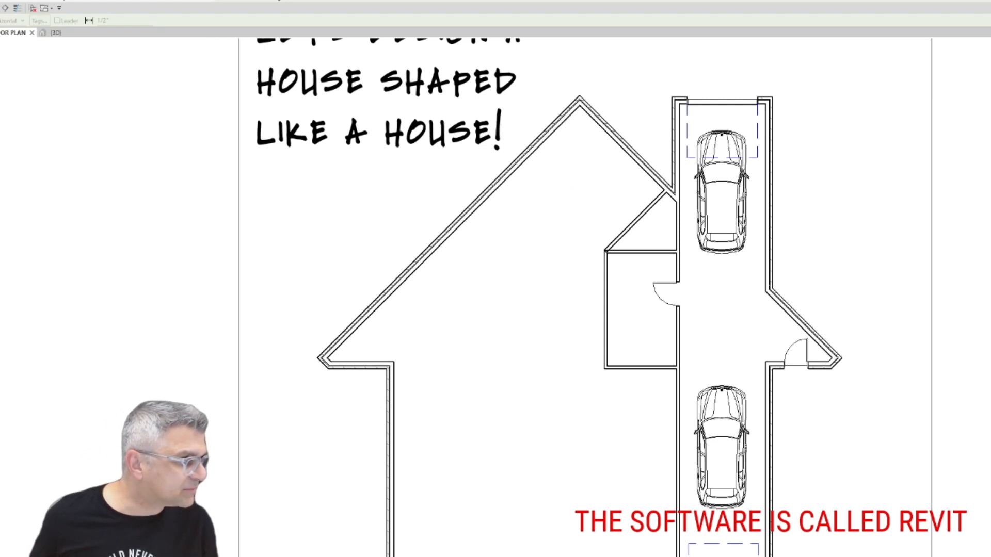
key(w)
key(n)
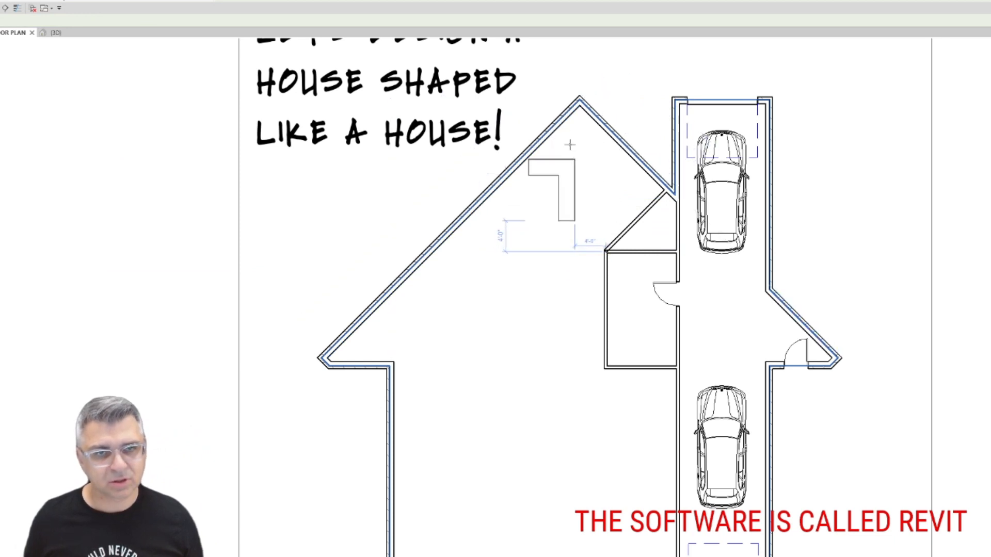
click(580, 109)
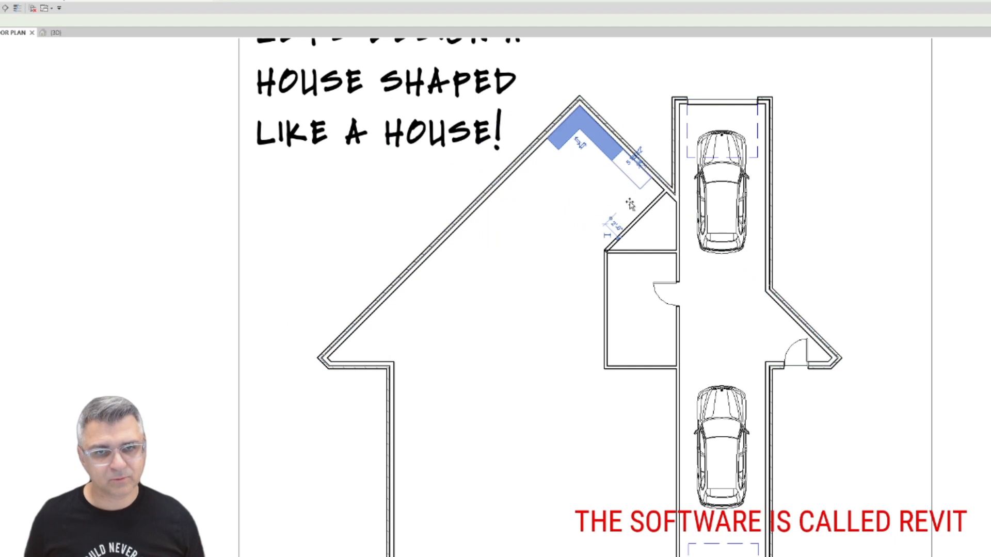
Extend the counter's right leg to the diagonal interior wall and lengthen its left leg along the left slope.
drag(629, 203, 641, 213)
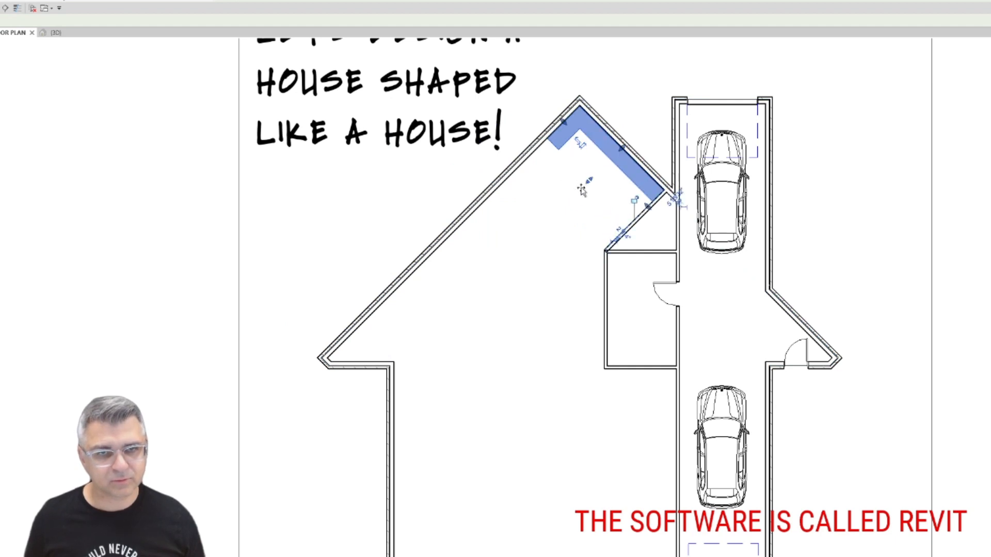
drag(582, 189, 571, 199)
key(Escape)
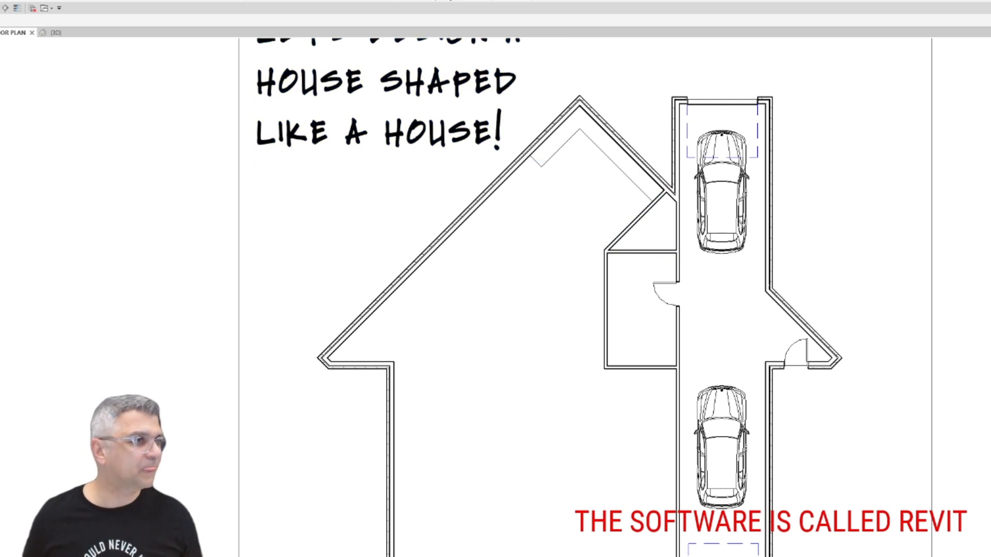
Place inward-swinging doors in the small room's left wall opposite the partition door, 5'-6" below its top wall, and in the diagonal interior wall.
key(d)
key(r)
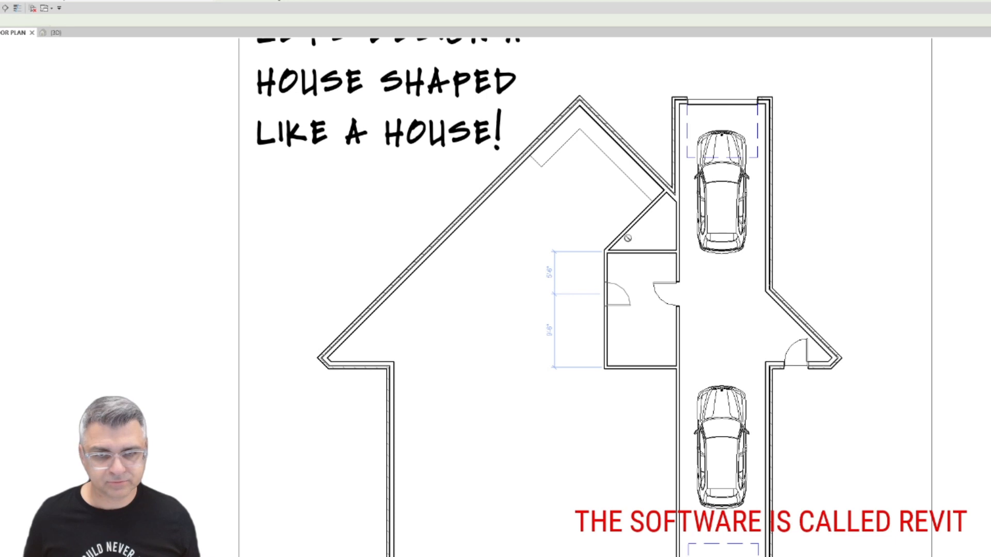
click(610, 293)
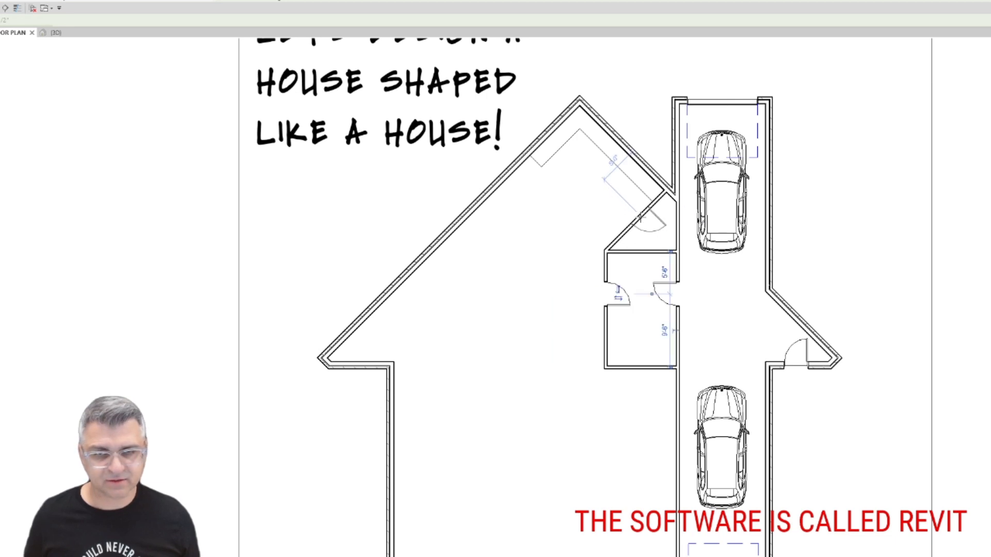
click(640, 220)
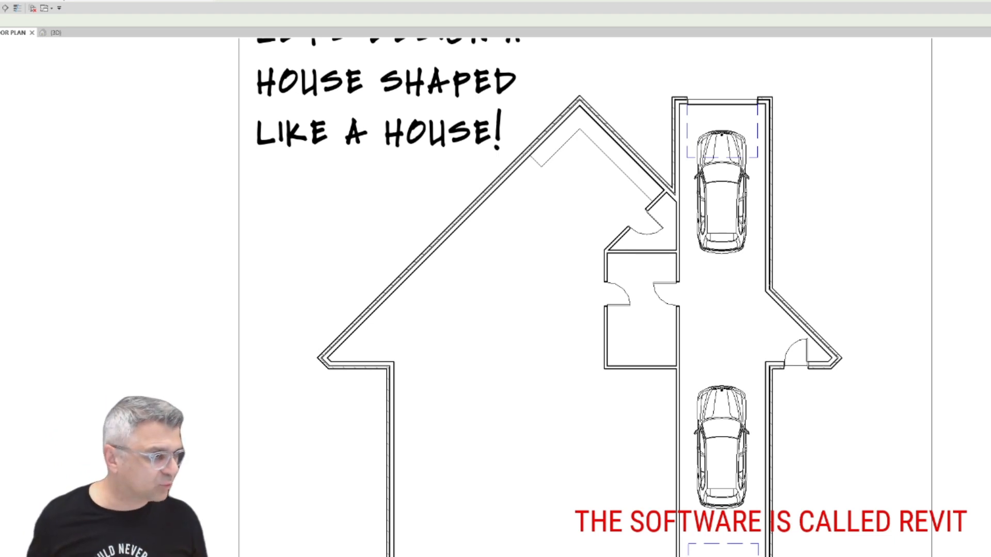
Place a 48" deep countertop island inside the L-shaped counter, parallel to its right leg.
click(576, 164)
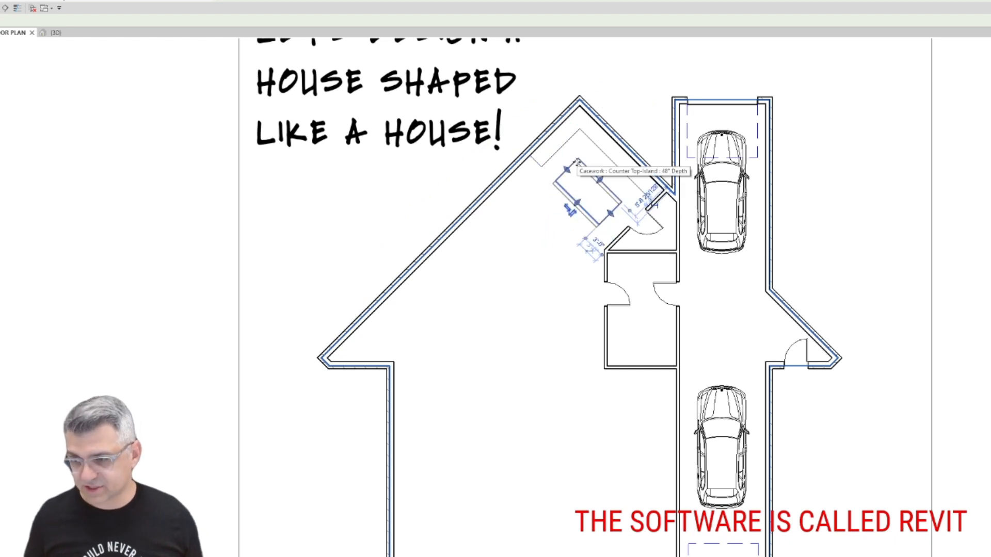
drag(577, 162, 582, 159)
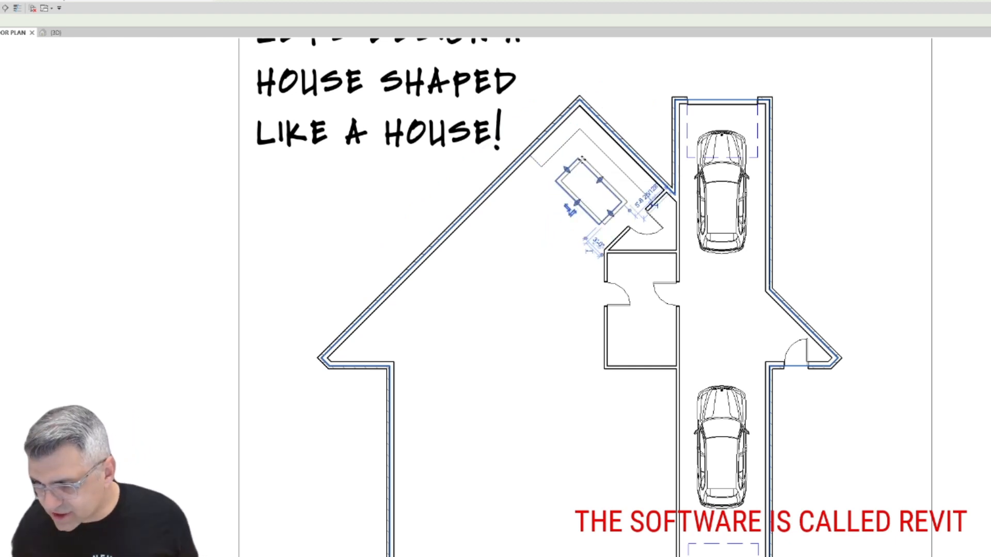
Change the swinging door in the diagonal wall to a pocket door.
click(646, 226)
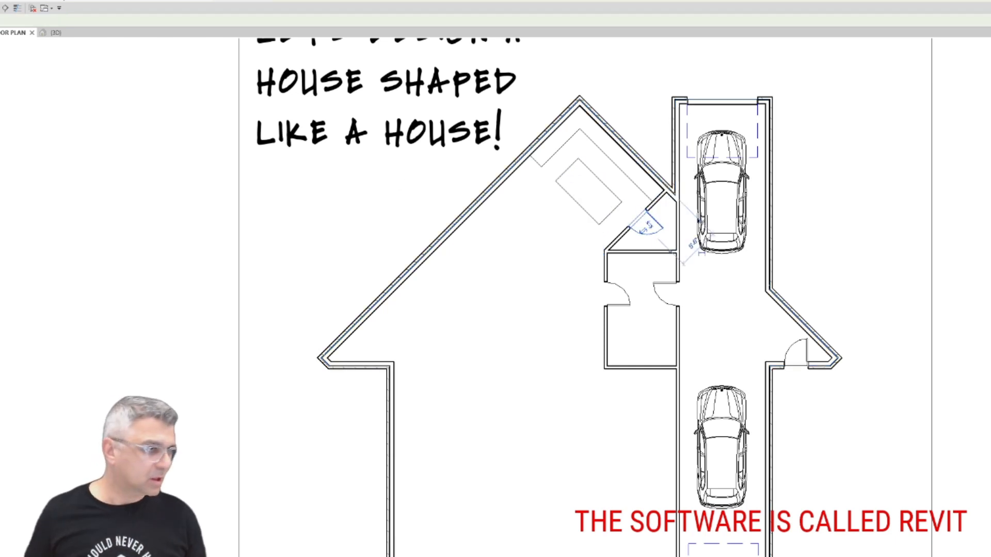
key(Escape)
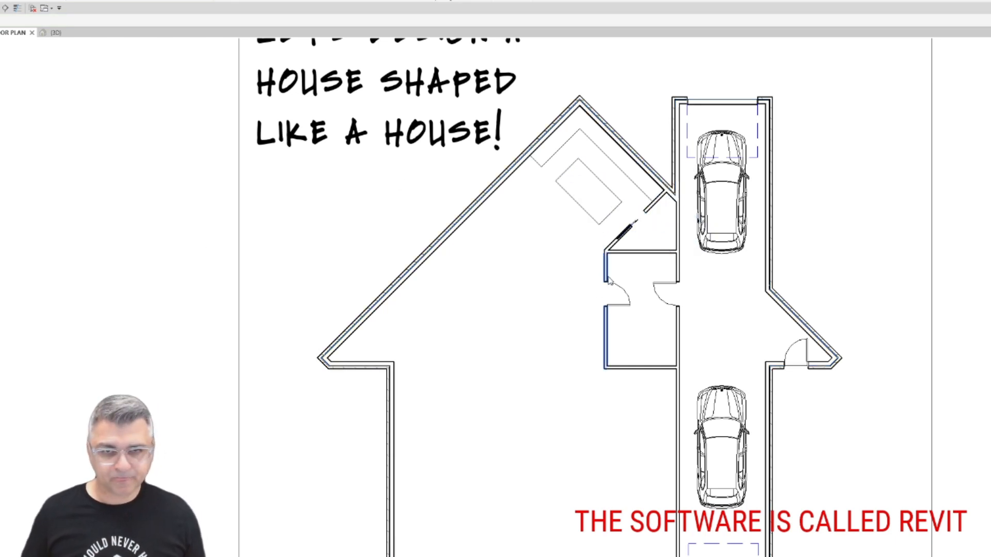
Shorten and narrow the kitchen island, and shift it down, farther from the L-shaped counter in the roof peak.
scroll(553, 199, up, 3)
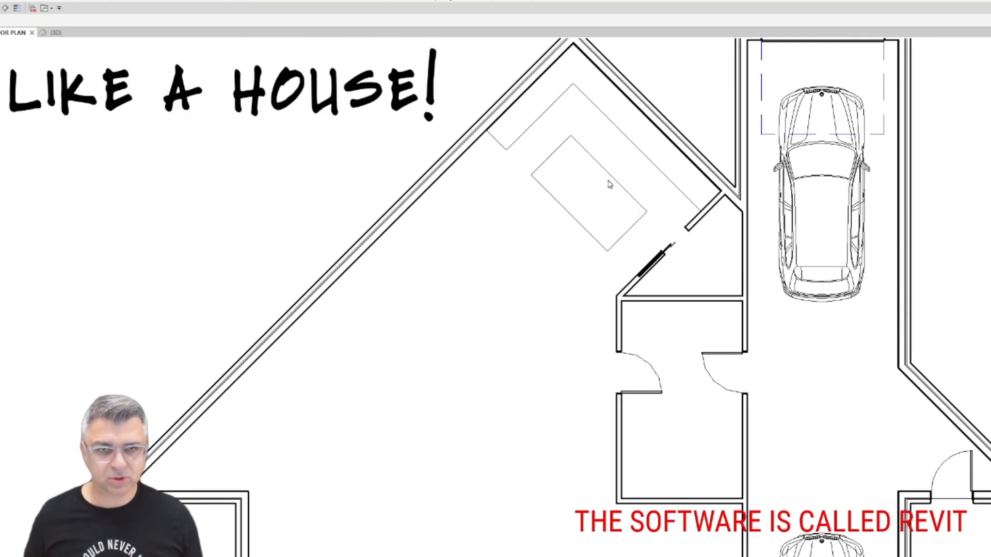
click(611, 184)
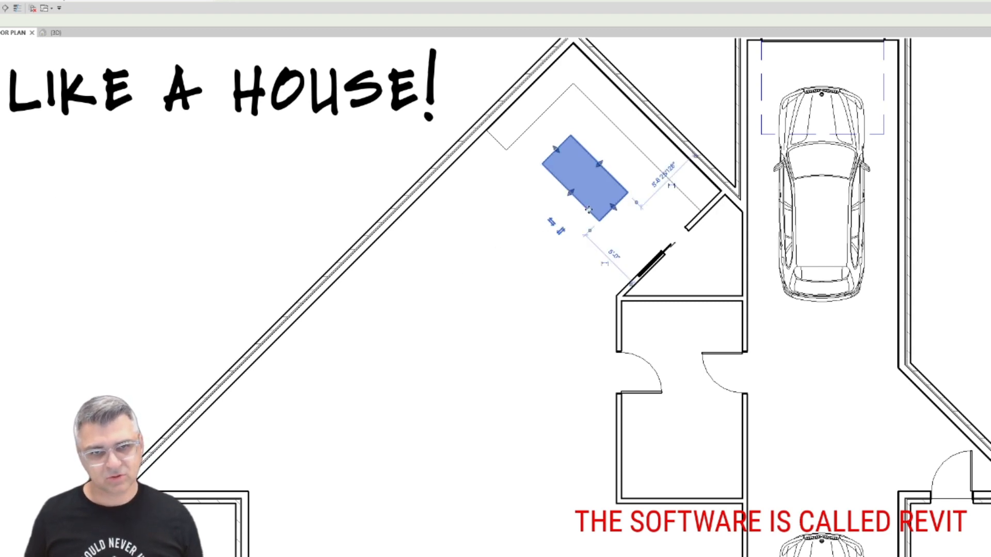
drag(589, 221, 594, 241)
click(585, 239)
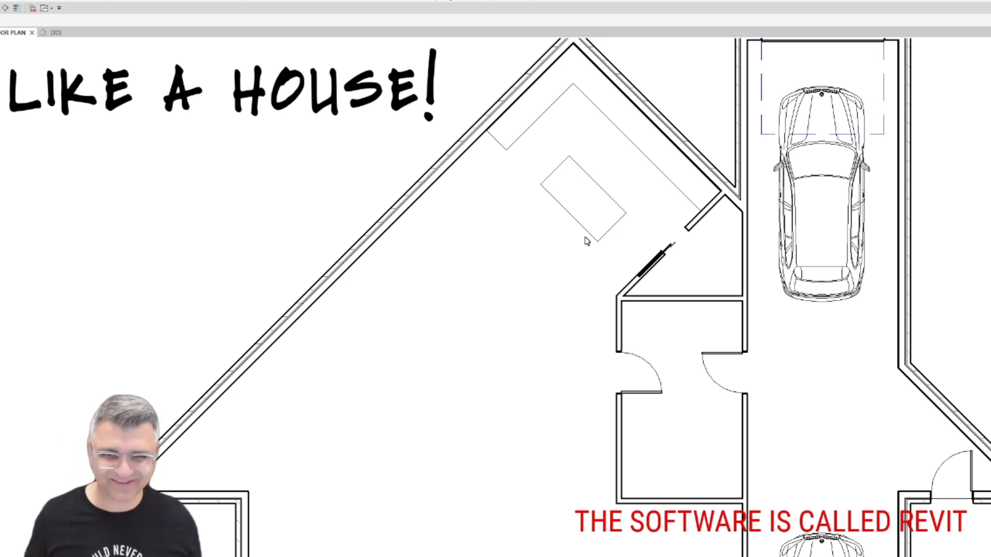
Examine the house-shaped building in the 3D view from several angles, along with the nearby dollar-sign-shaped building.
scroll(582, 238, down, 2)
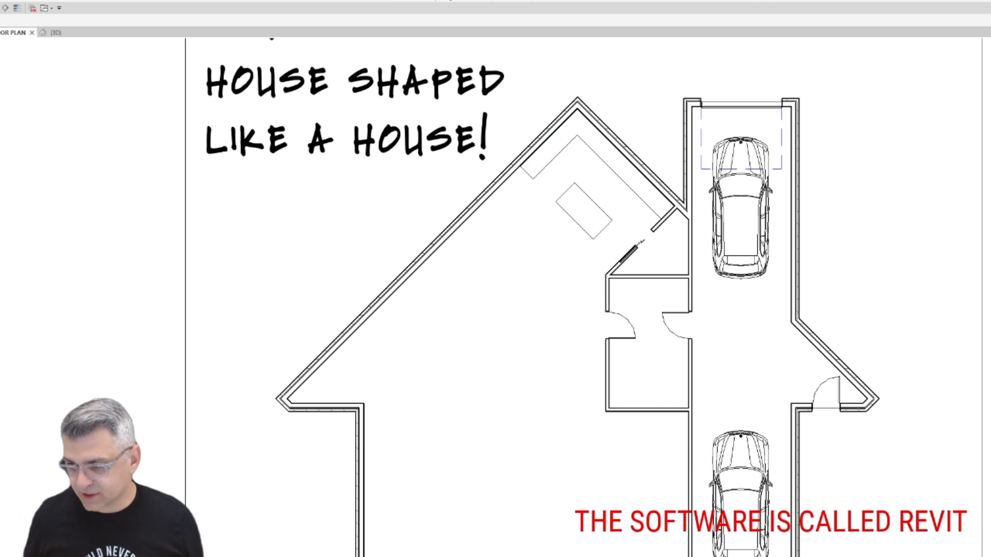
click(87, 34)
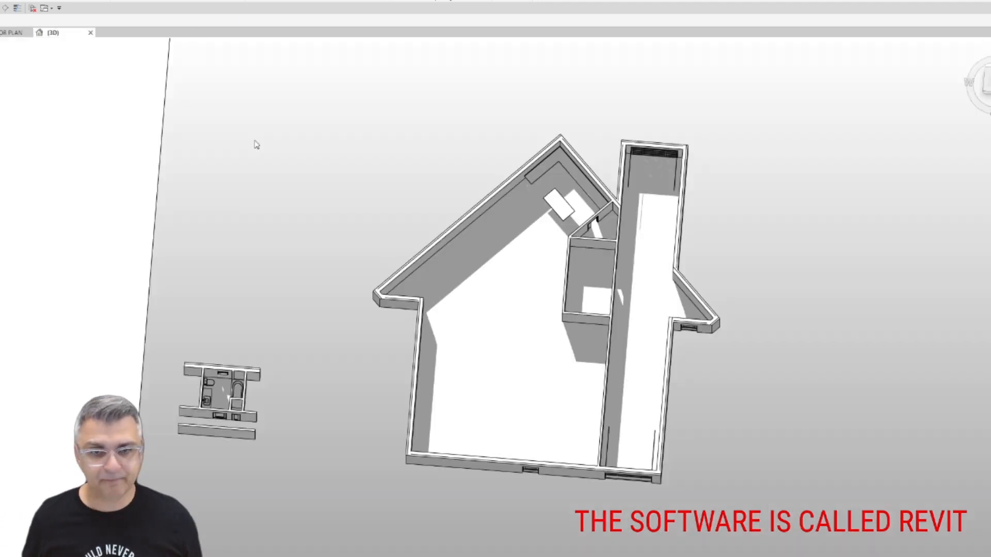
mouse_move(640, 321)
shift+middle_down()
mouse_move(695, 290)
mouse_move(608, 394)
mouse_move(619, 365)
shift+middle_up()
scroll(607, 389, up, 4)
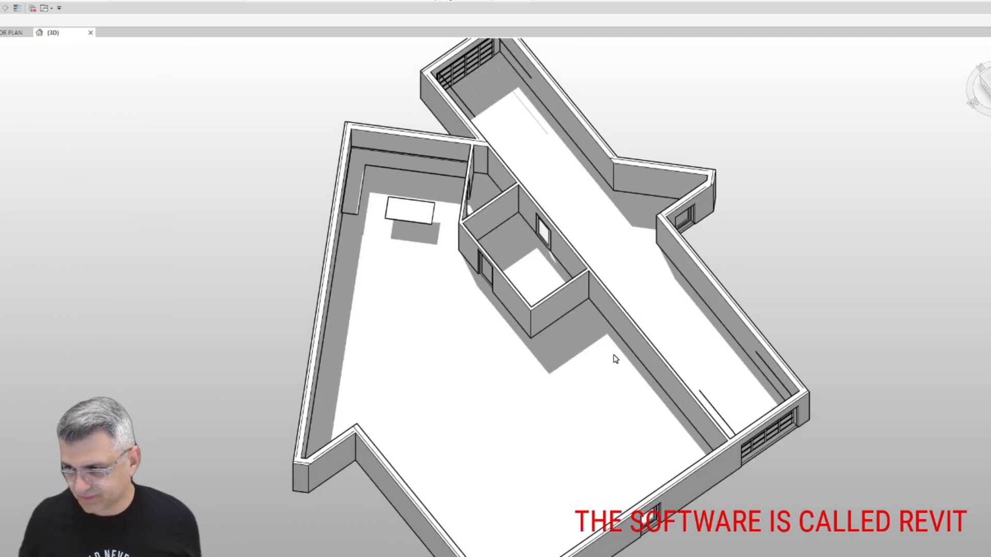
scroll(615, 356, down, 5)
mouse_move(615, 356)
shift+middle_down()
mouse_move(620, 381)
mouse_move(609, 377)
mouse_move(595, 408)
shift+middle_up()
scroll(614, 365, down, 6)
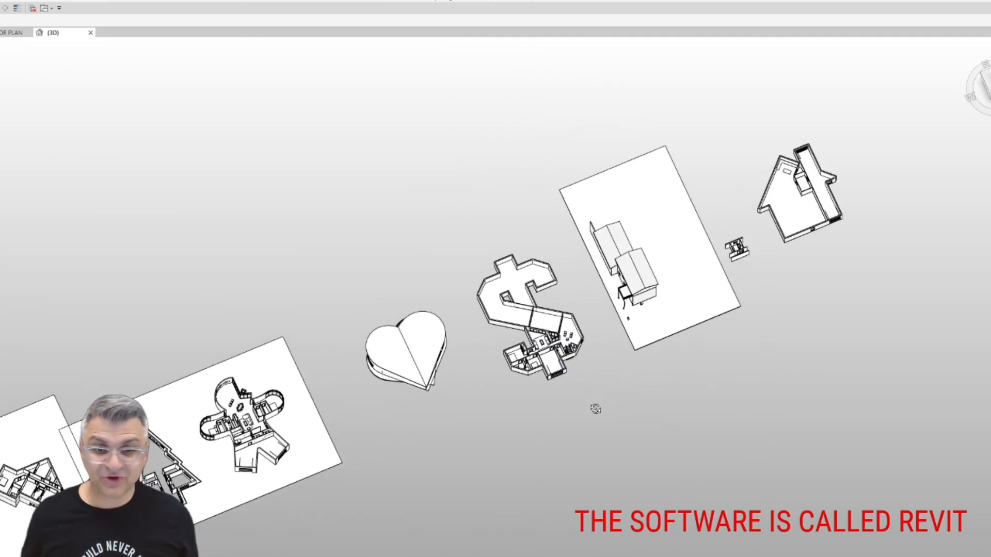
scroll(595, 409, up, 2)
scroll(534, 330, up, 3)
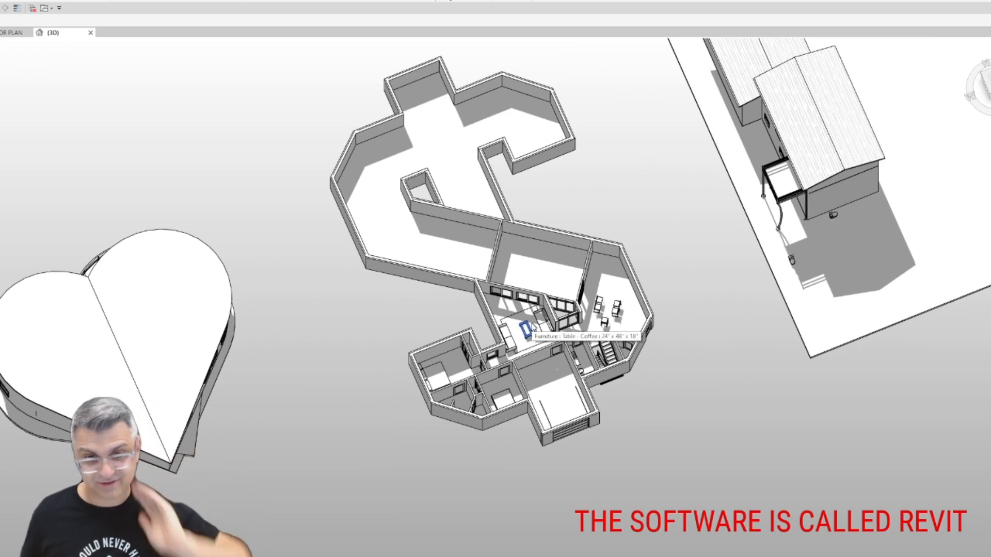
middle_drag(257, 420, 358, 355)
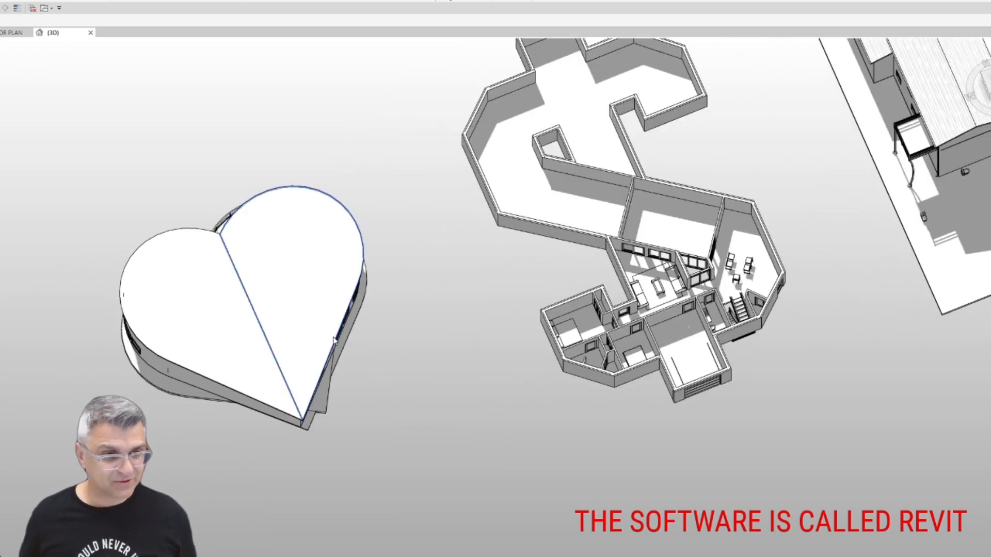
Try deleting the heart-shaped building's roof to expose its interior, and undo the deletion.
click(161, 236)
key(Delete)
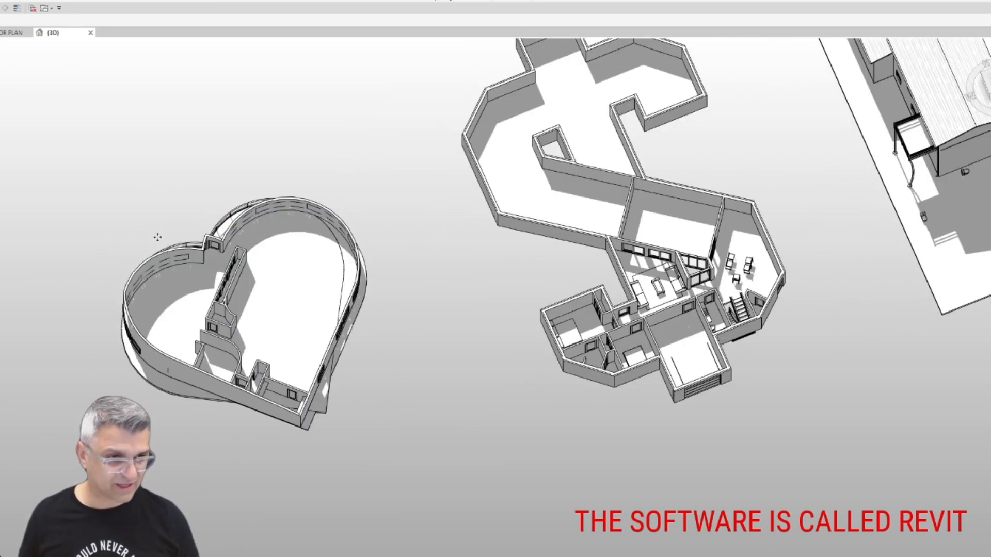
key(ctrl+z)
Look over the heart, gingerbread-man, tree and triangular buildings from above in the 3D view.
mouse_move(666, 304)
shift+middle_down()
mouse_move(674, 370)
mouse_move(665, 222)
mouse_move(654, 317)
shift+middle_up()
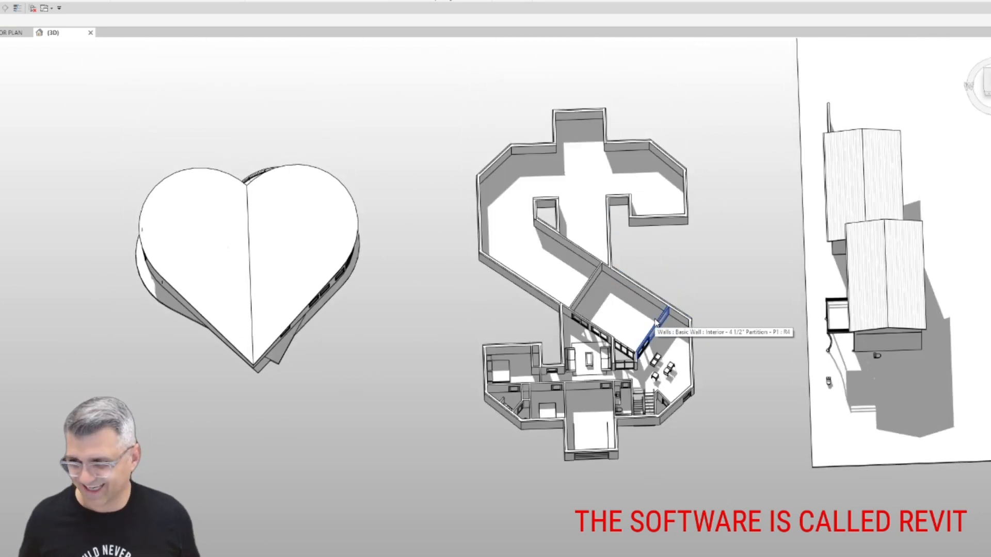
middle_drag(372, 332, 590, 322)
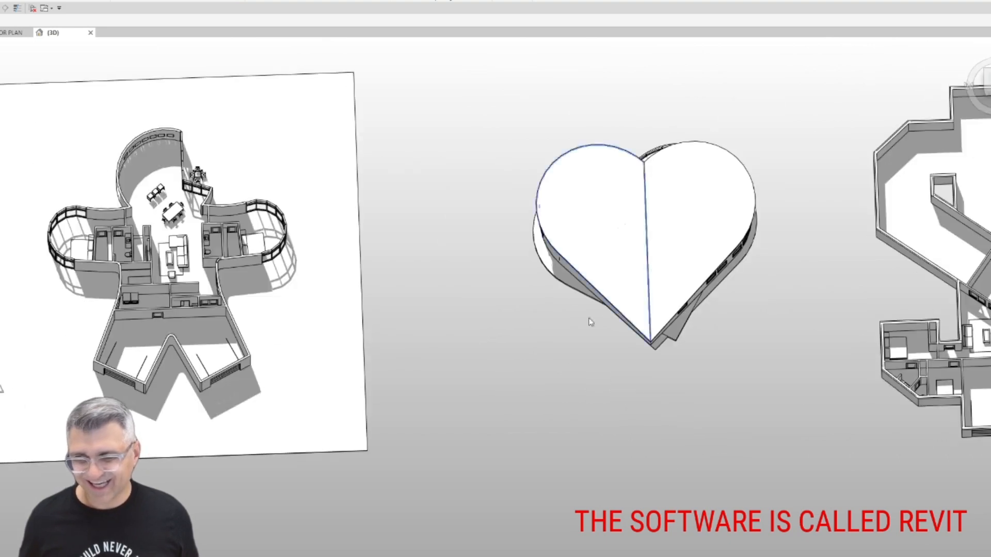
middle_drag(380, 338, 736, 347)
scroll(594, 269, up, 3)
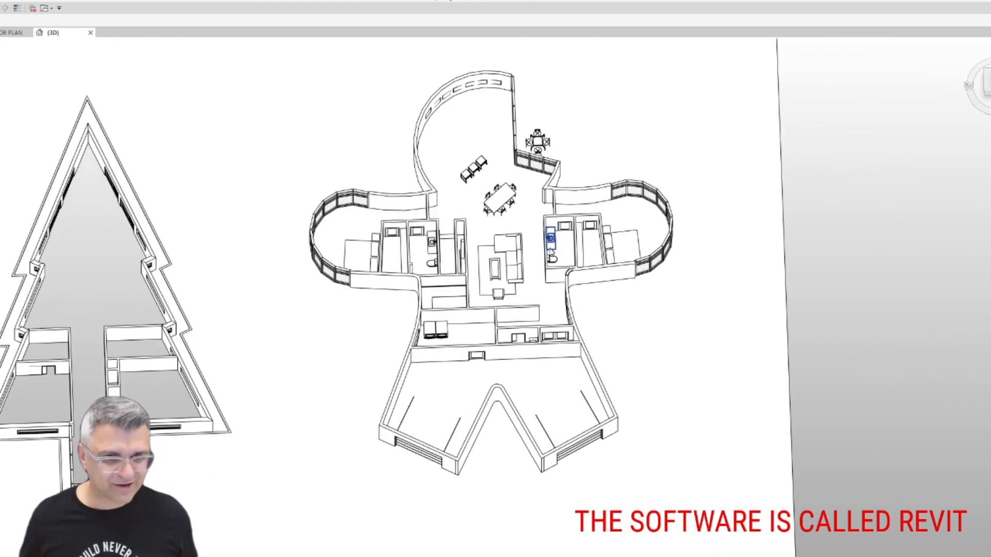
middle_drag(290, 351, 626, 336)
scroll(557, 340, up, 3)
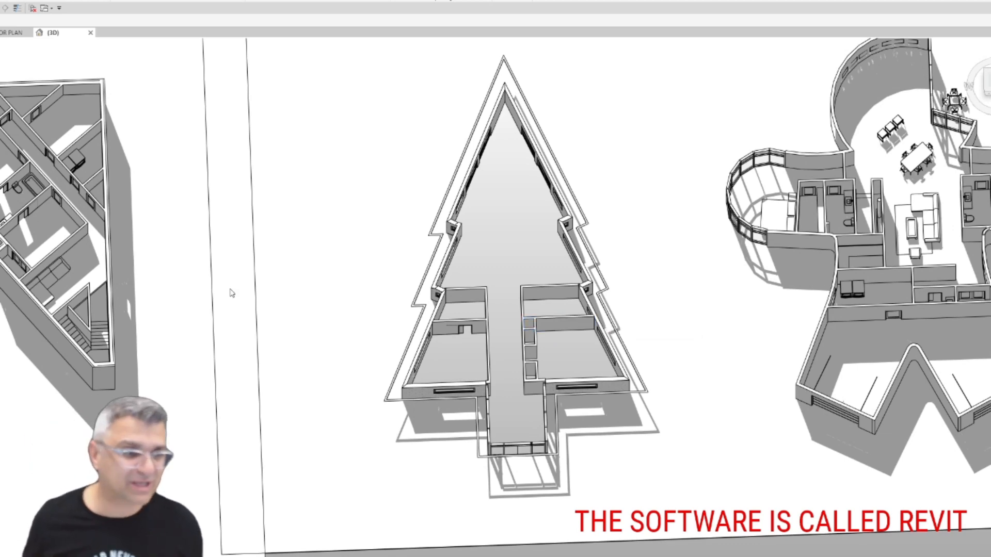
scroll(230, 293, down, 3)
middle_drag(410, 314, 553, 317)
scroll(234, 285, down, 2)
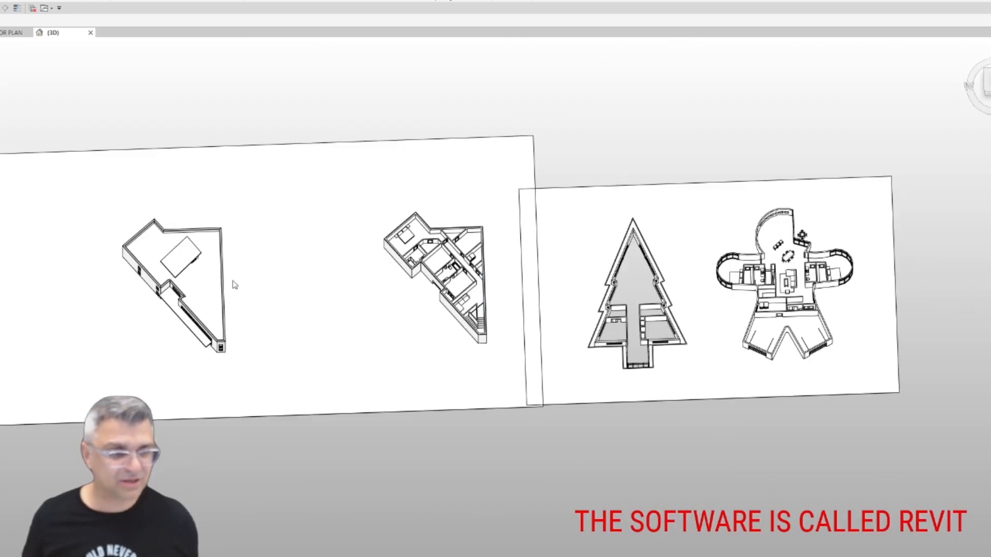
middle_drag(234, 285, 460, 299)
scroll(506, 320, down, 5)
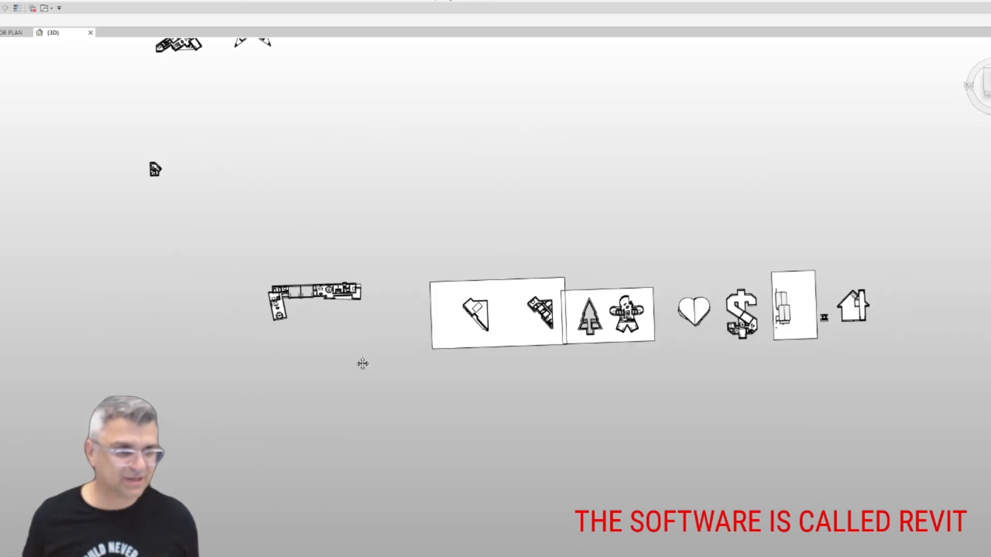
Examine the star-shaped building, the other scattered plans and the small angular furnished house in the 3D view.
middle_drag(363, 364, 440, 534)
scroll(313, 185, up, 6)
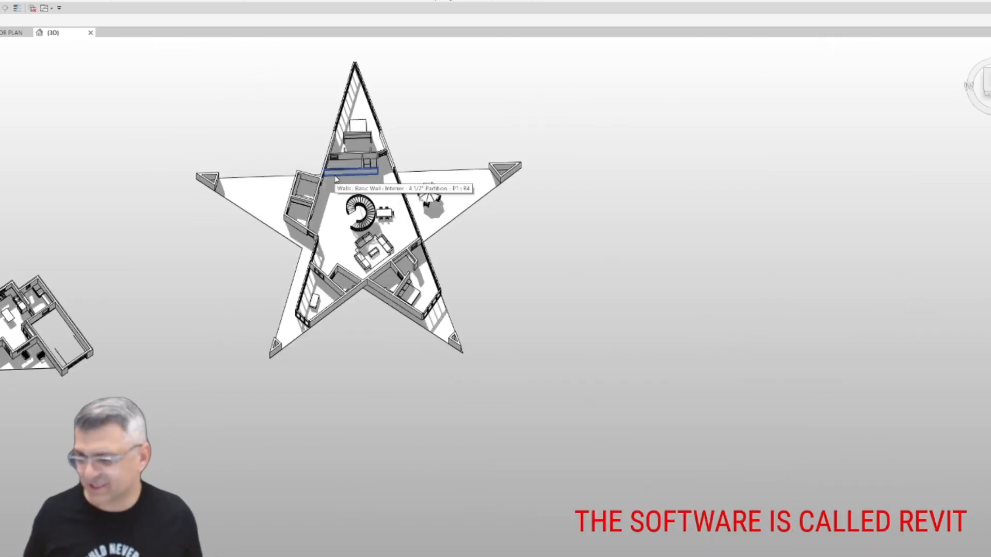
scroll(336, 179, down, 3)
scroll(480, 237, down, 3)
middle_drag(664, 230, 435, 427)
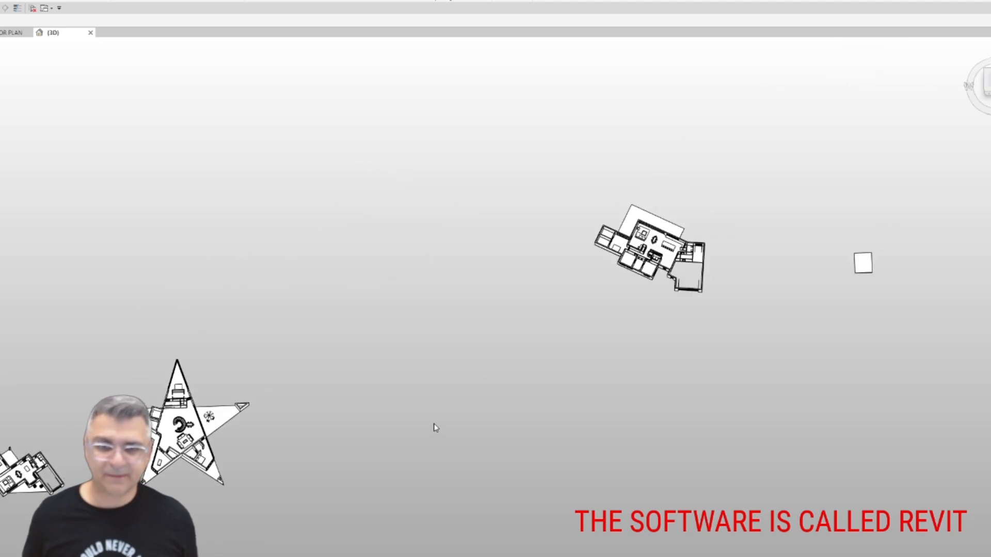
scroll(708, 227, up, 4)
scroll(549, 258, down, 5)
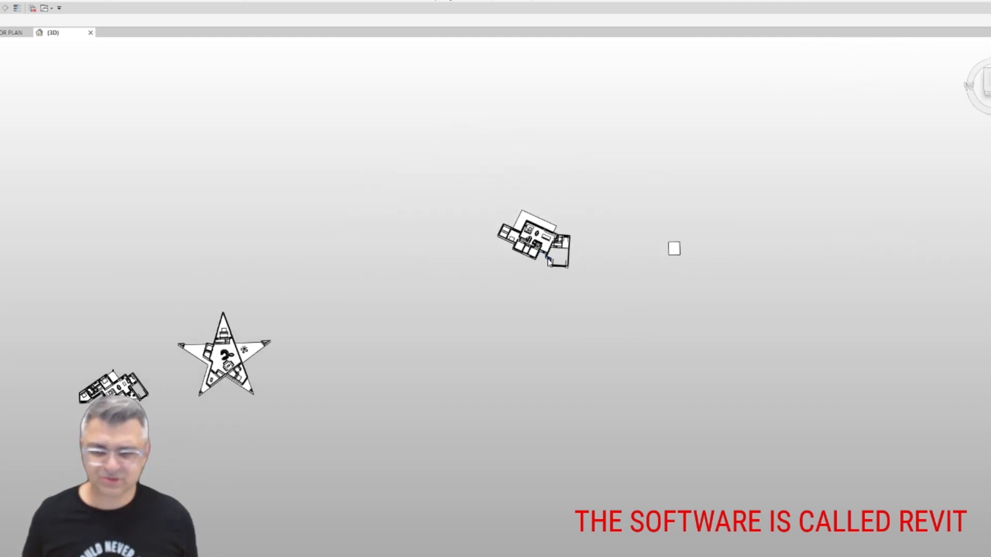
scroll(548, 260, down, 4)
middle_drag(506, 427, 489, 246)
scroll(288, 258, up, 1)
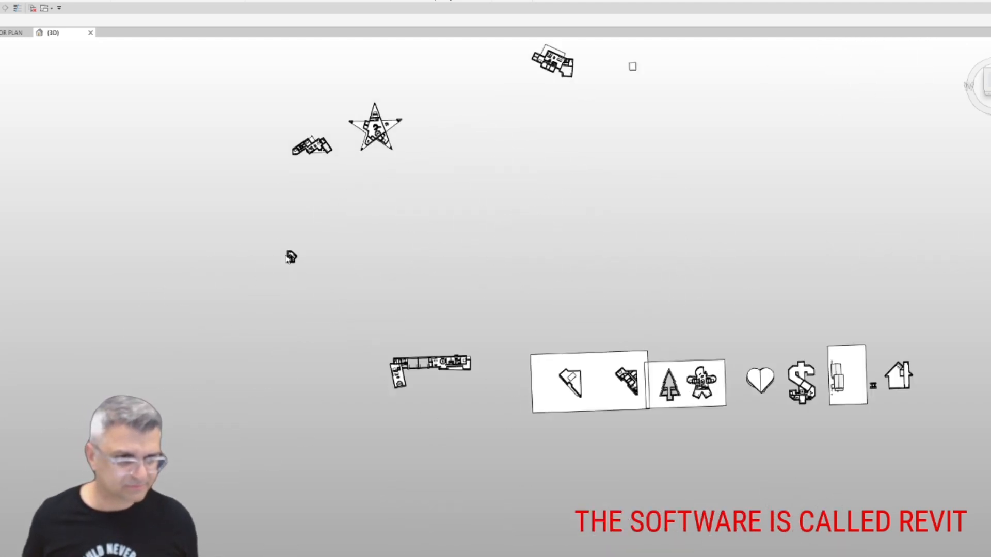
scroll(287, 259, up, 6)
scroll(315, 212, up, 4)
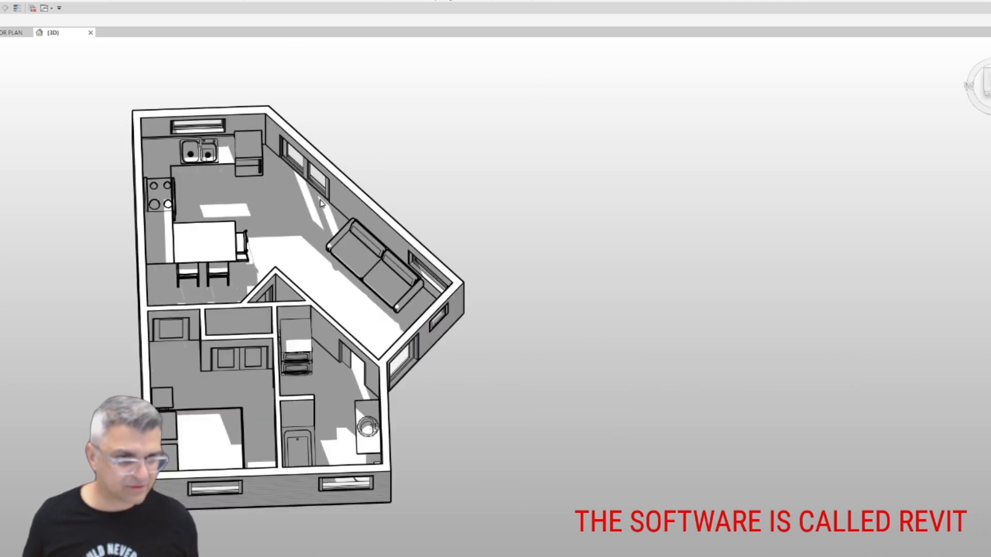
middle_click(288, 200)
middle_click(288, 200)
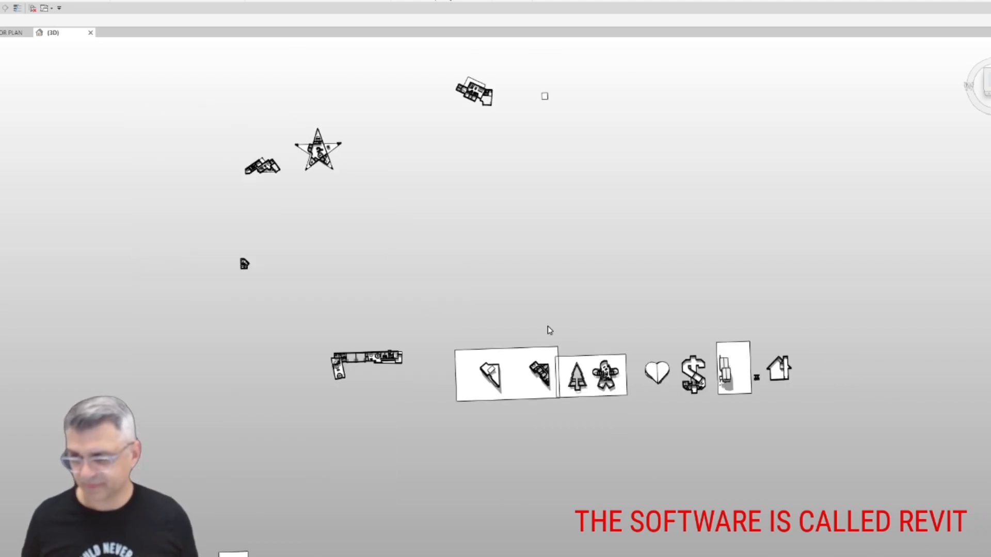
Look at the house-shaped building up close in 3D, and return to its floor plan.
scroll(798, 379, up, 1)
scroll(797, 379, up, 10)
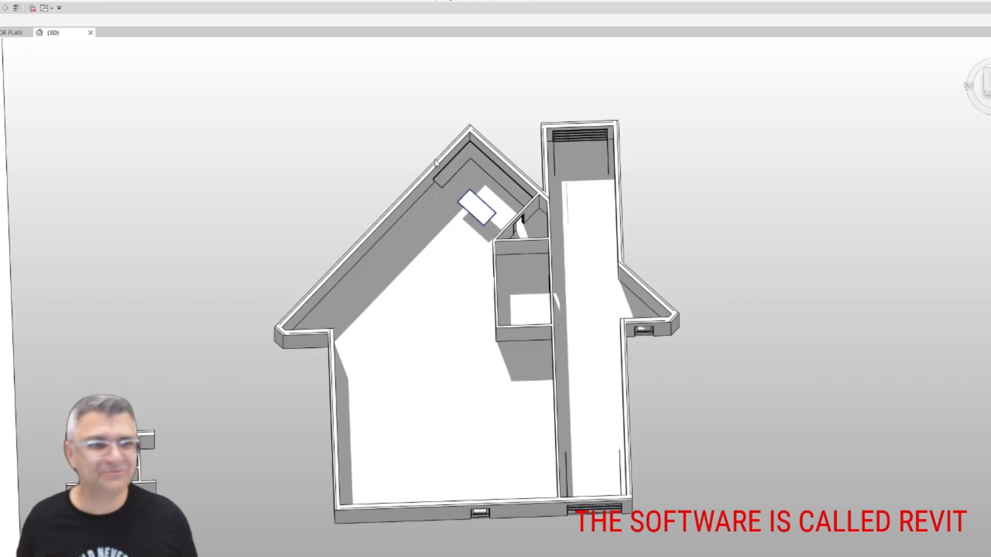
click(4, 33)
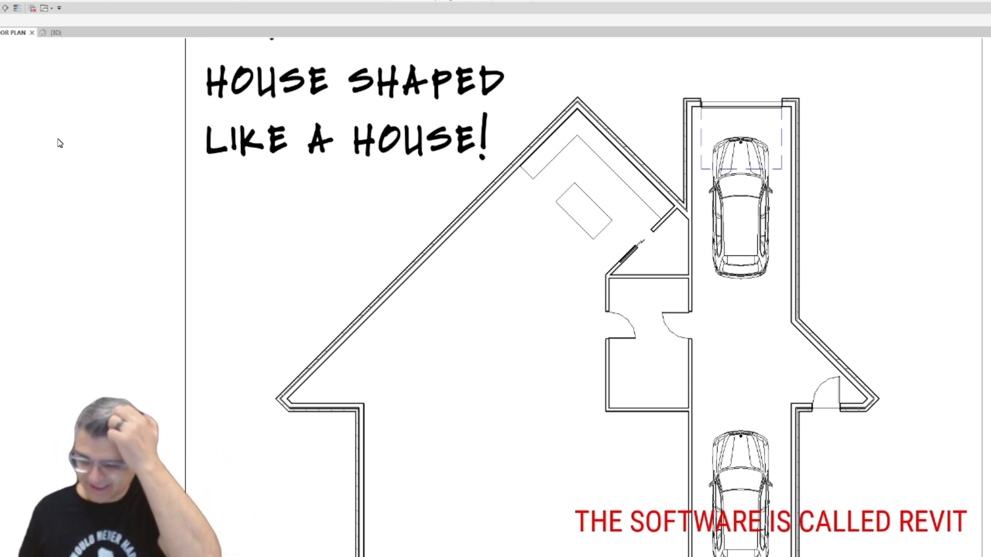
scroll(282, 195, down, 2)
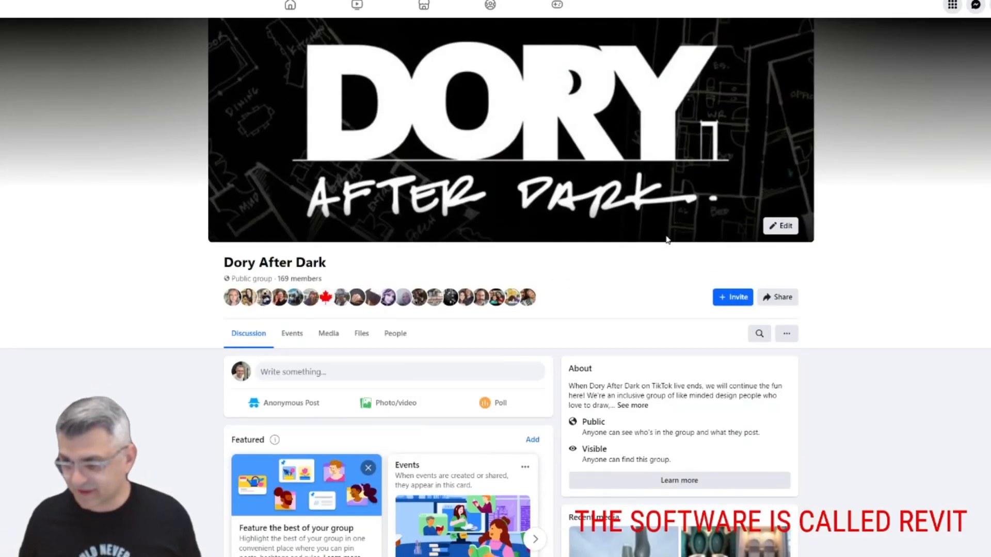
Switch to the Dory After Dark Facebook group and browse through its posts.
scroll(633, 268, down, 5)
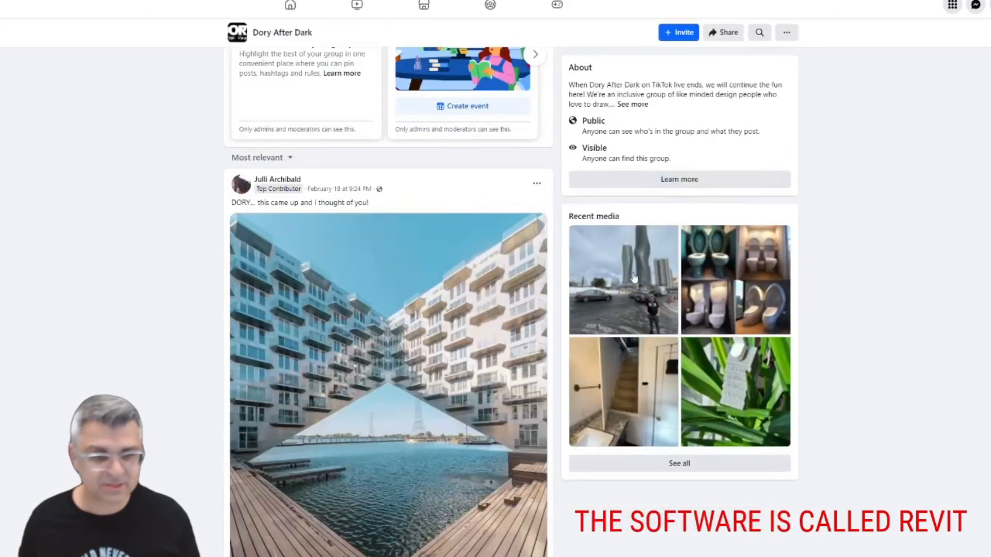
scroll(549, 301, down, 15)
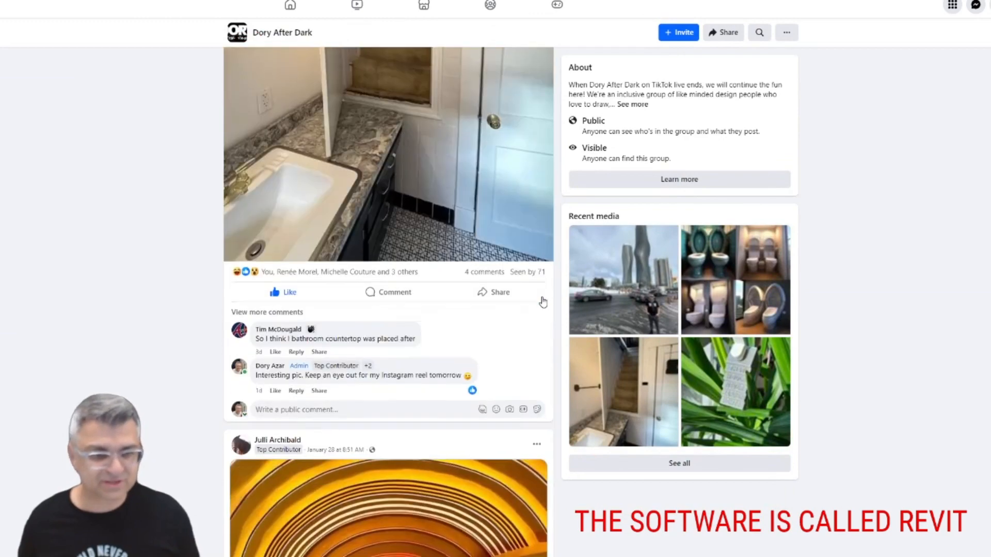
scroll(313, 286, down, 15)
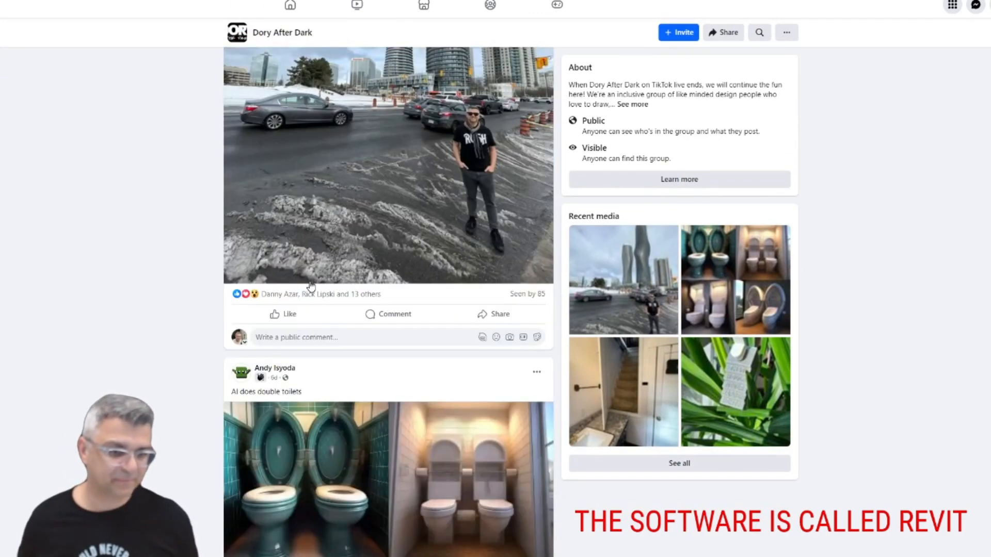
scroll(313, 286, down, 15)
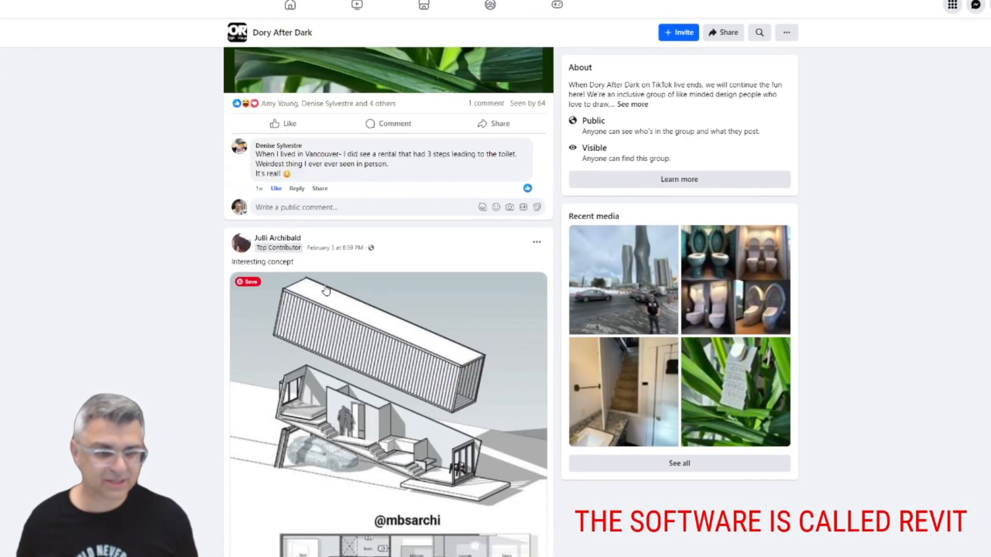
scroll(326, 290, down, 5)
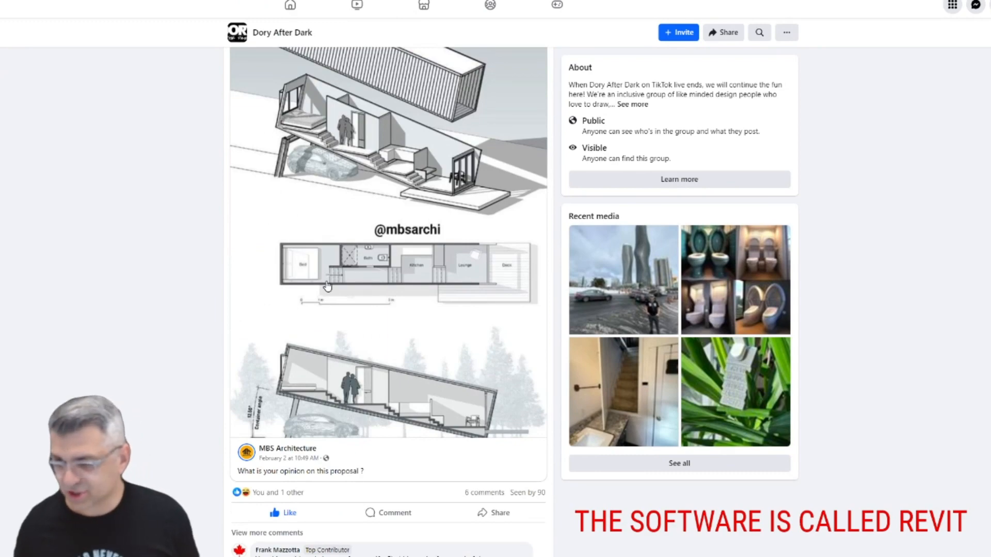
scroll(328, 285, down, 20)
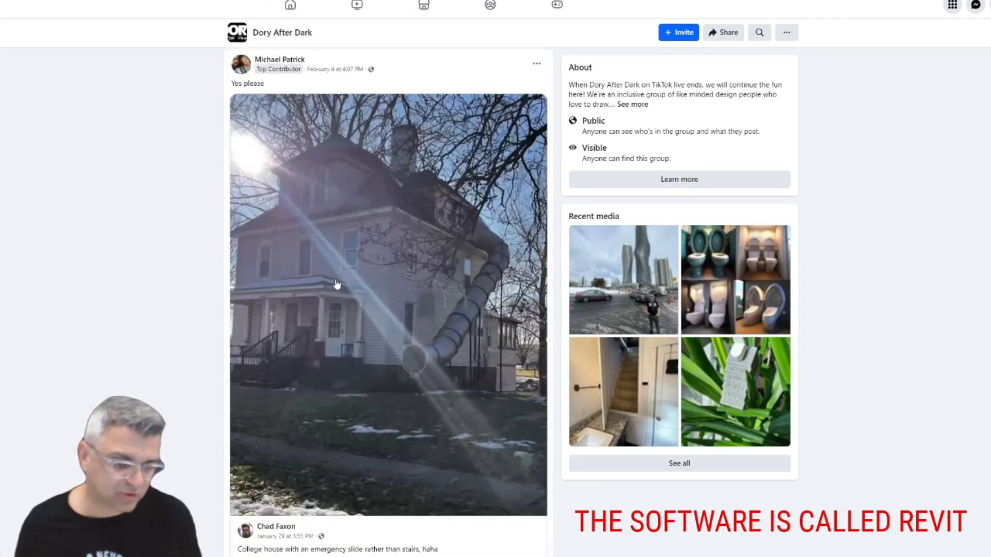
Look through more Facebook group posts, then switch to the architect's online shop and view the tees, including the Dory After Dark T-shirt.
scroll(336, 283, down, 20)
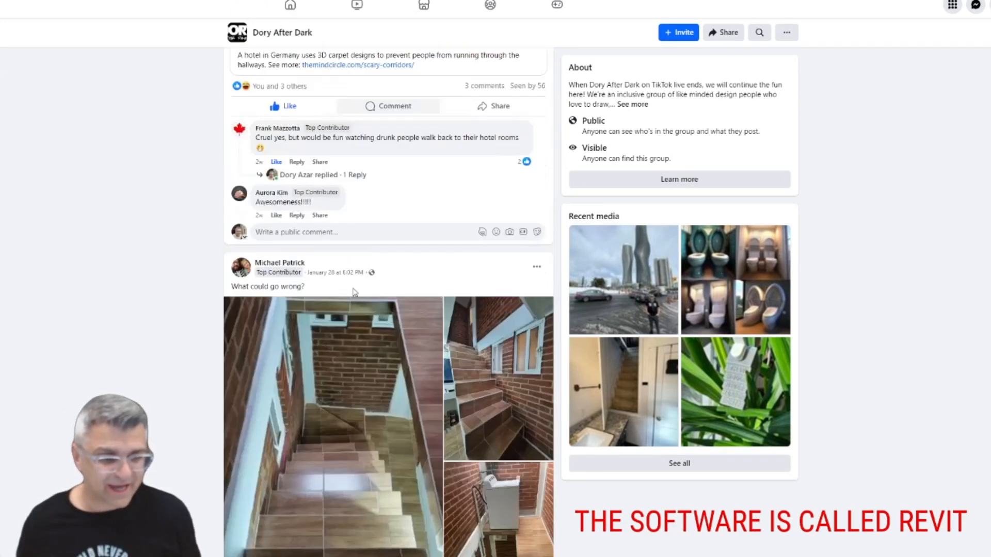
scroll(354, 292, down, 10)
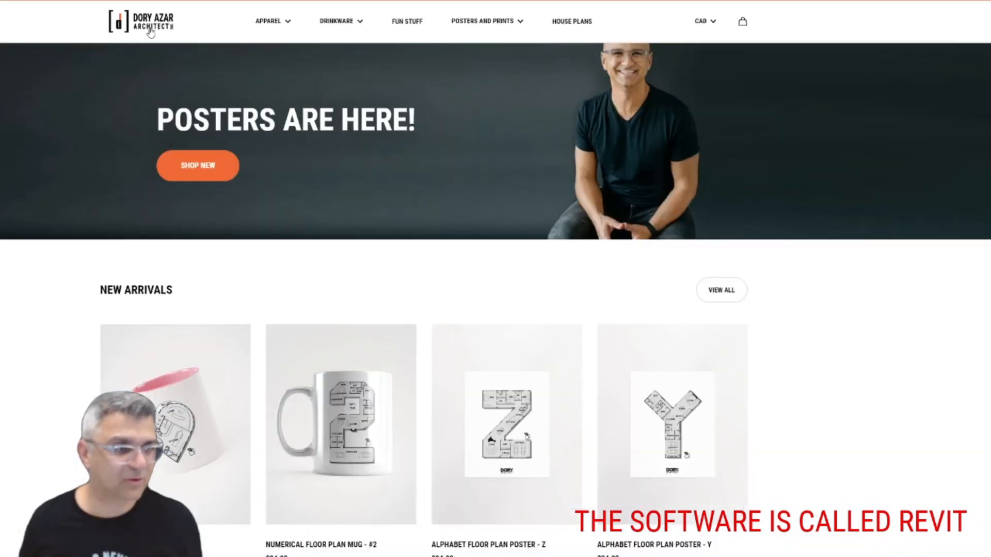
mouse_move(273, 25)
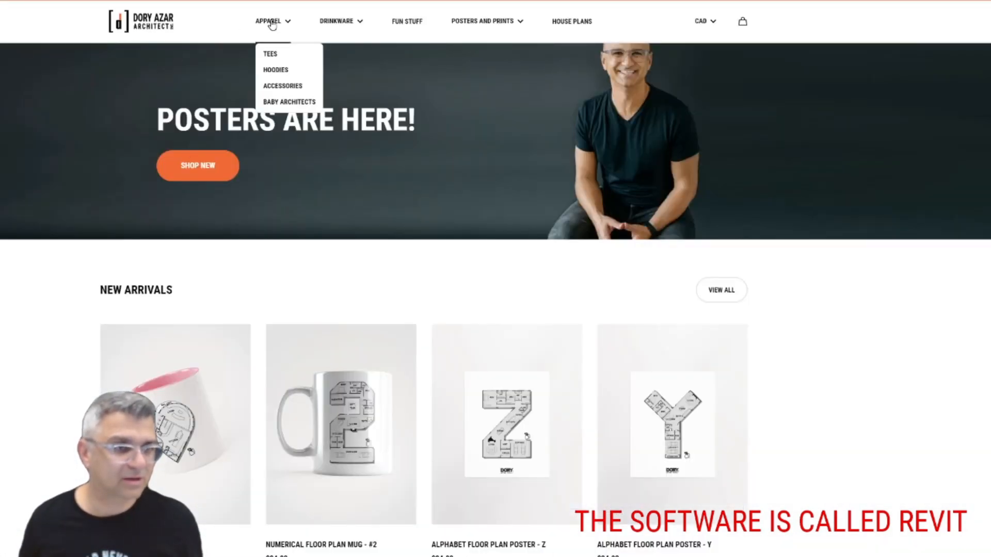
click(270, 53)
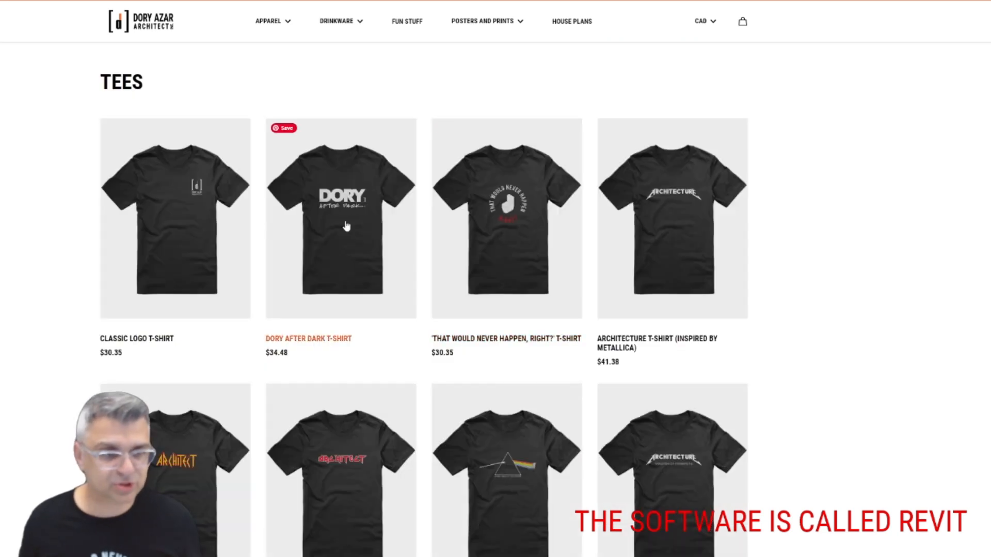
click(346, 226)
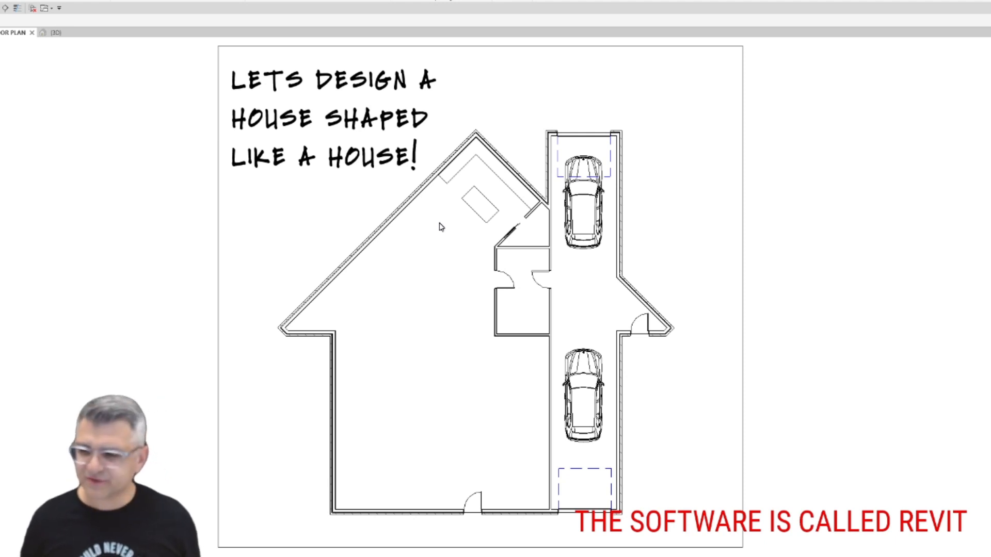
Place a seating group of three sofas, rug and coffee table in the open room beside the kitchen island in the floor plan.
click(584, 244)
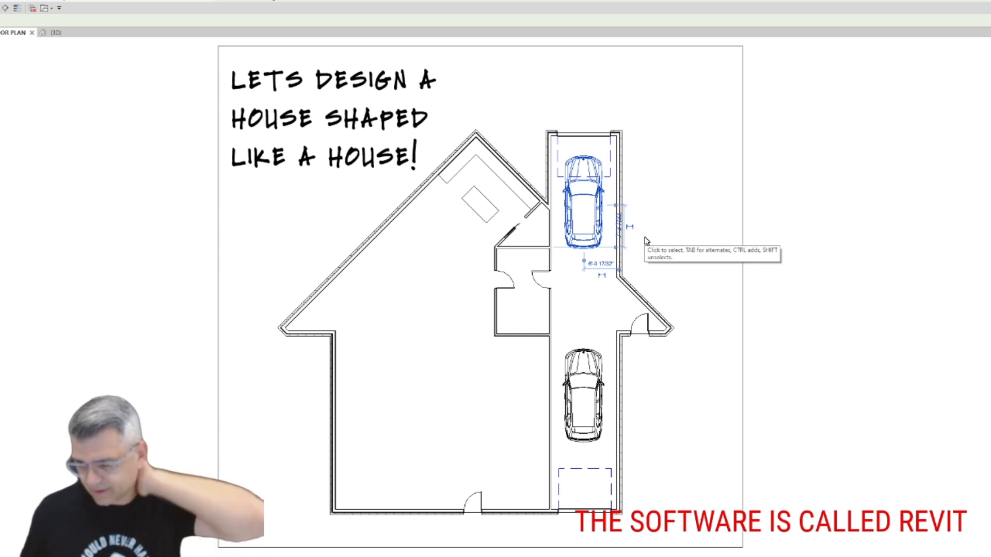
scroll(394, 265, up, 1)
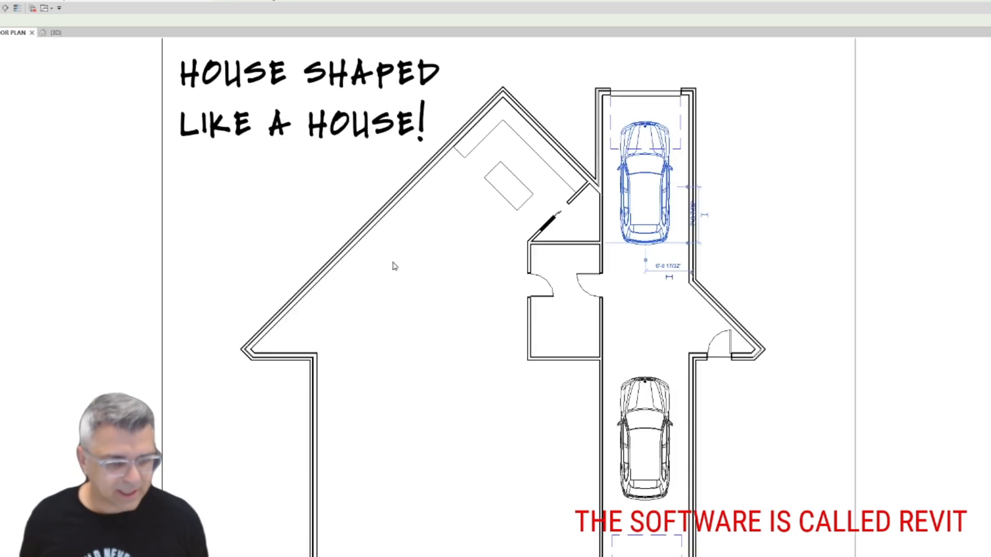
middle_drag(540, 348, 540, 289)
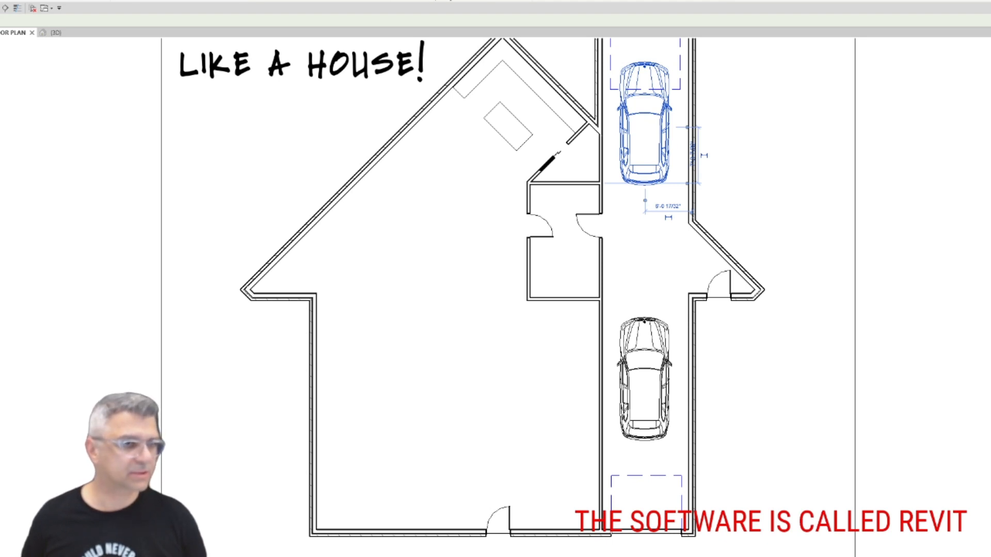
click(273, 5)
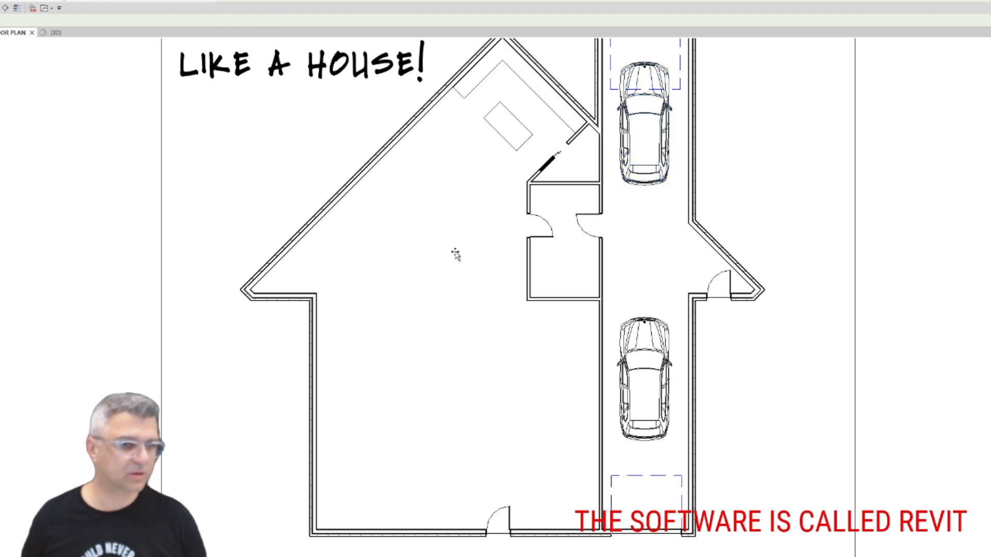
click(428, 188)
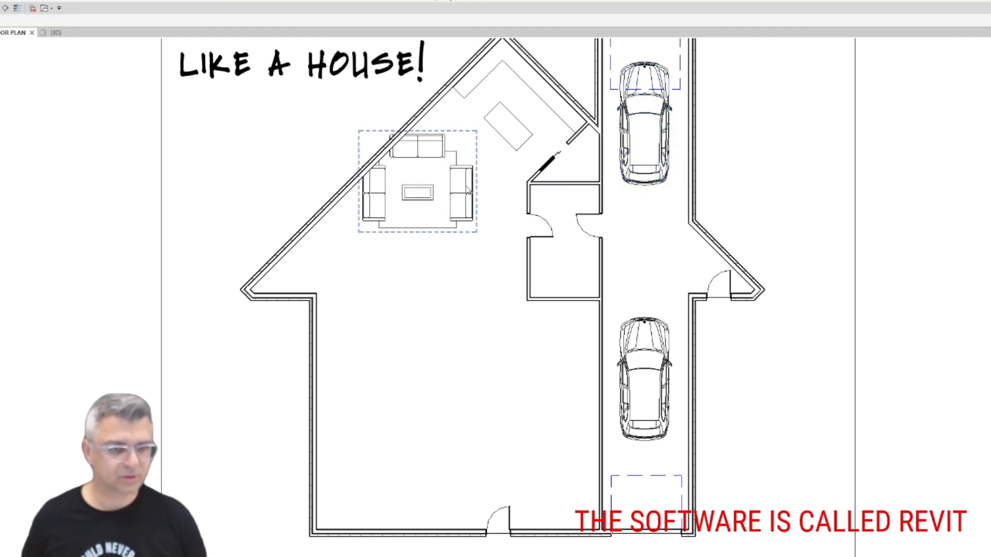
Rotate the seating group 135° clockwise and move it down along the diagonal roof wall, away from the kitchen.
key(r)
key(o)
click(495, 158)
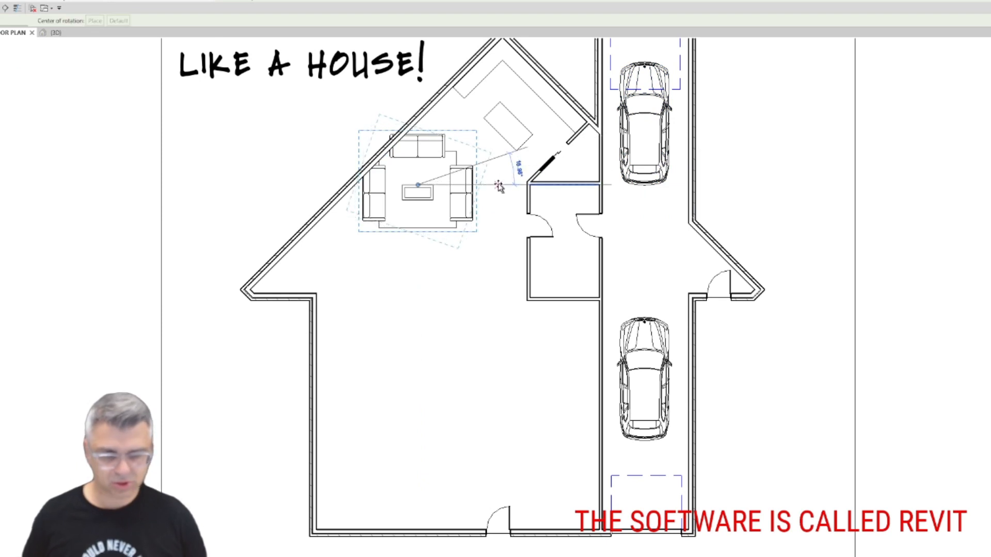
text(135)
key(Return)
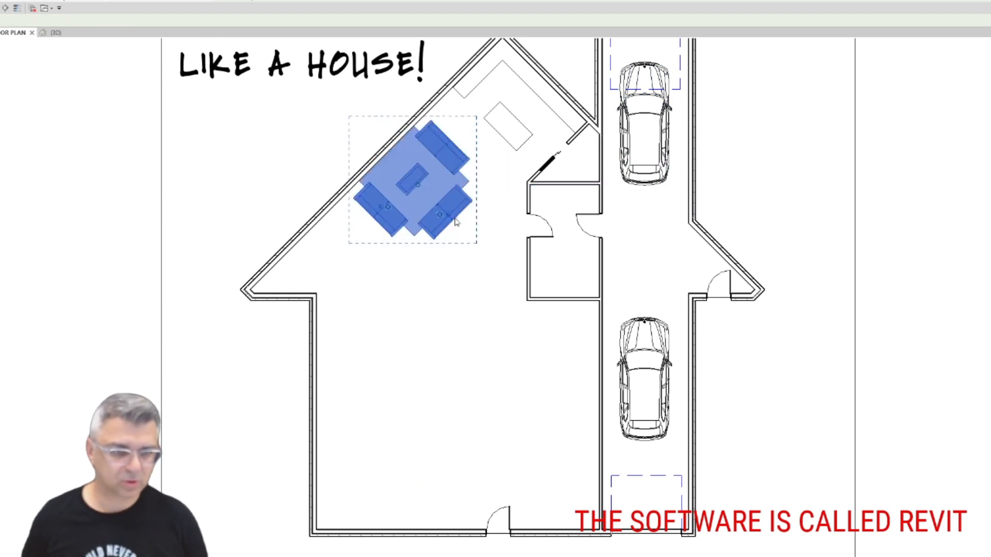
drag(447, 225, 419, 281)
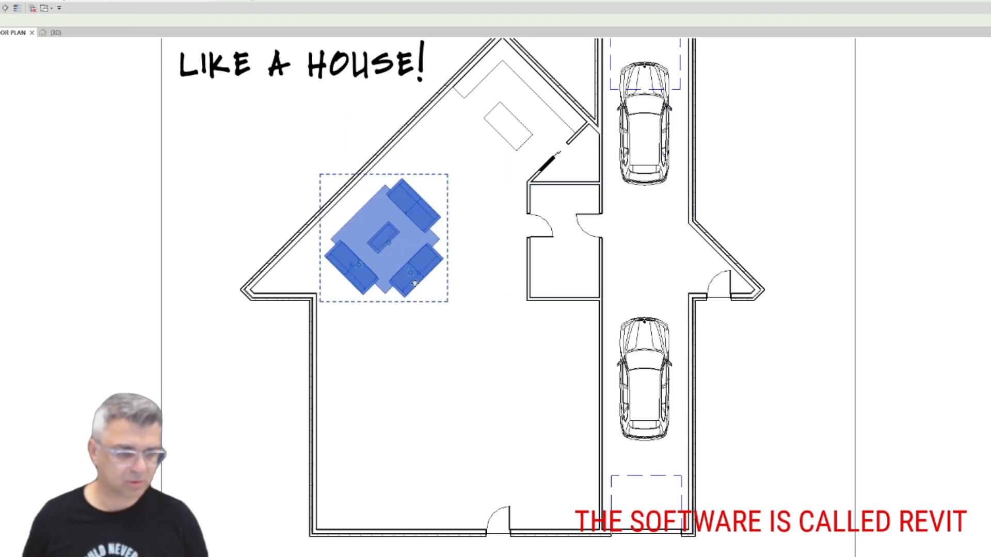
key(Escape)
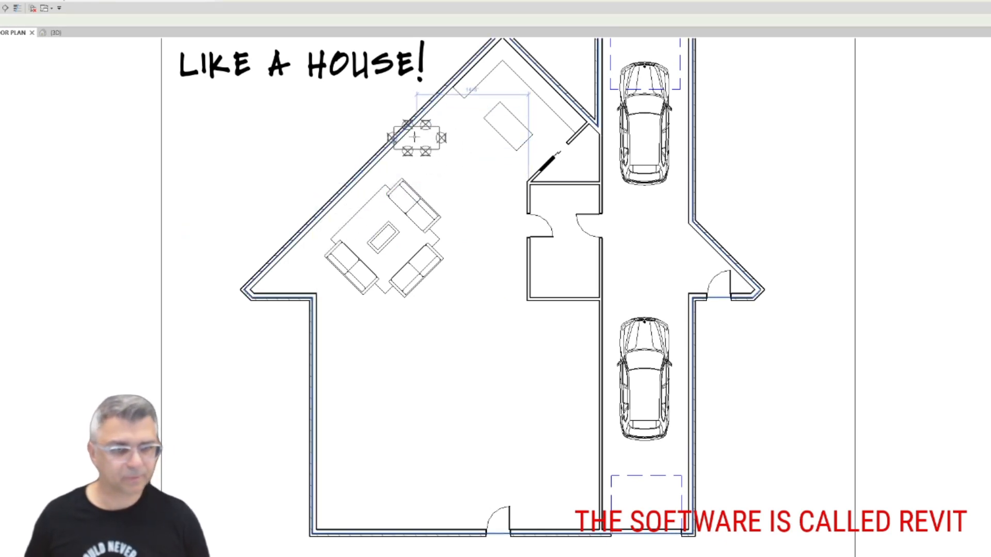
Place a six-seat dining table at the roof wall's angle between the island and the sofas, and shift the seating group toward the eave.
key(space)
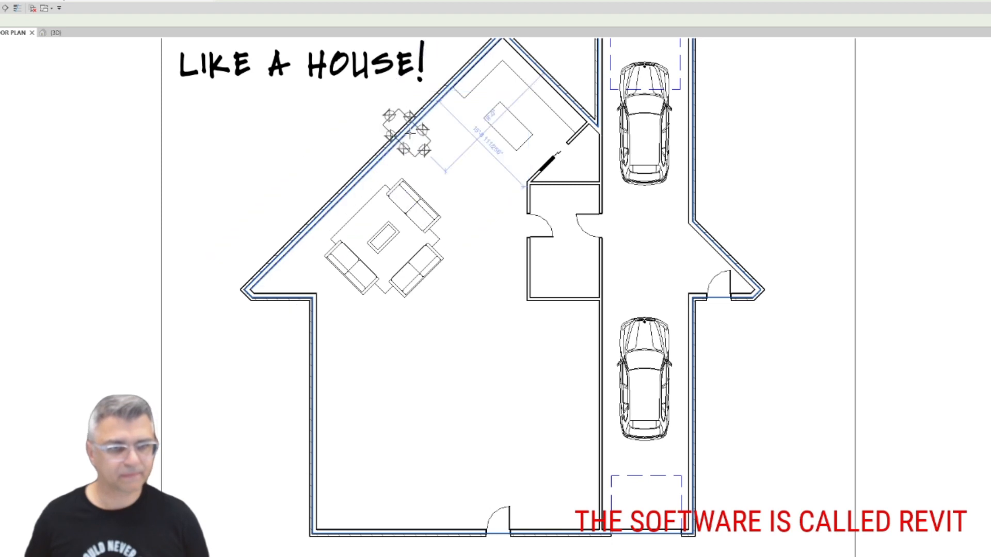
click(459, 166)
key(Escape)
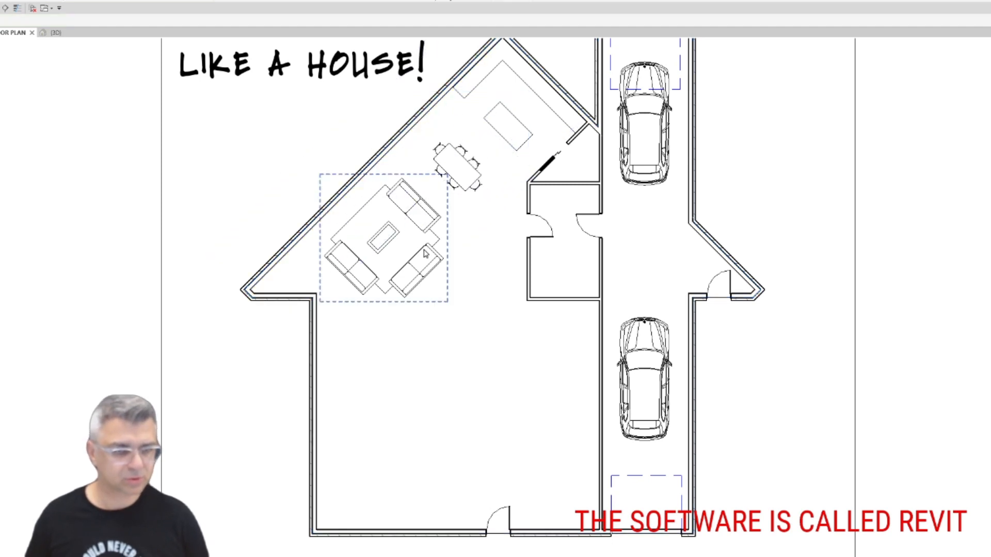
drag(424, 250, 407, 259)
click(563, 324)
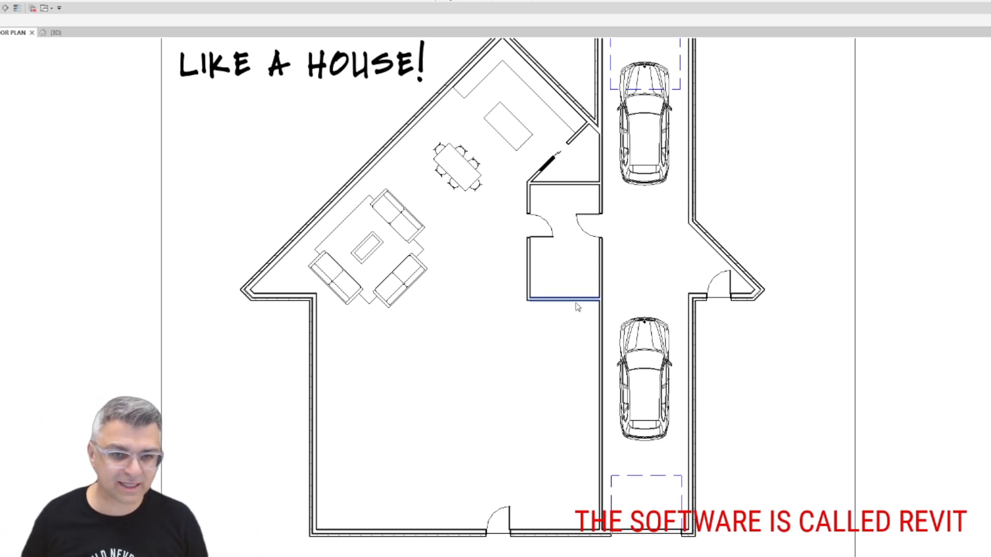
Draw an interior partition diagonally across the left eave, from the exterior walls' inside corner to the sloping roof wall.
click(578, 302)
key(Escape)
key(w)
key(a)
click(313, 295)
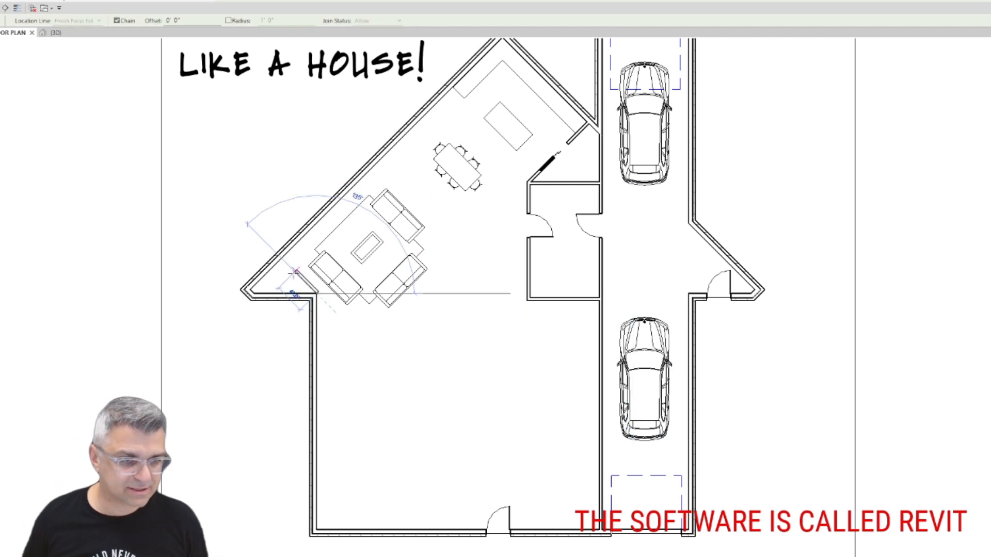
click(281, 261)
key(Escape)
key(Escape)
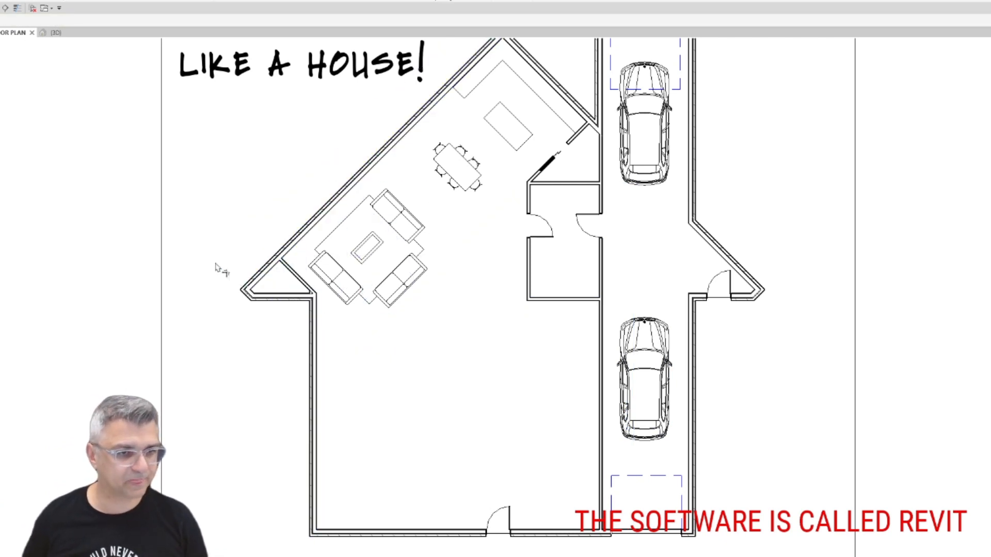
Try to extend the eave partition to the exterior walls' inside corner and trim the walls together there.
scroll(312, 300, up, 4)
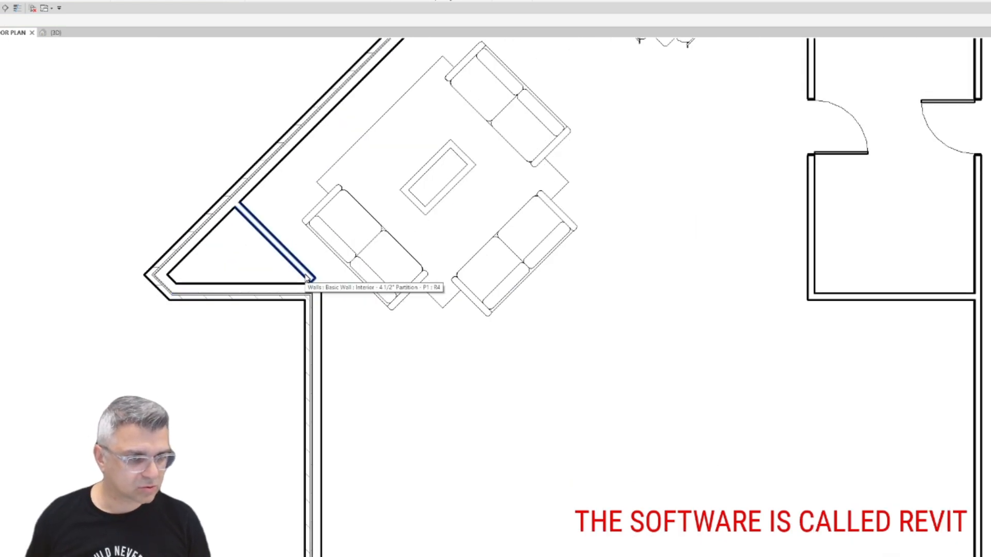
click(307, 278)
scroll(308, 278, up, 2)
drag(321, 278, 332, 288)
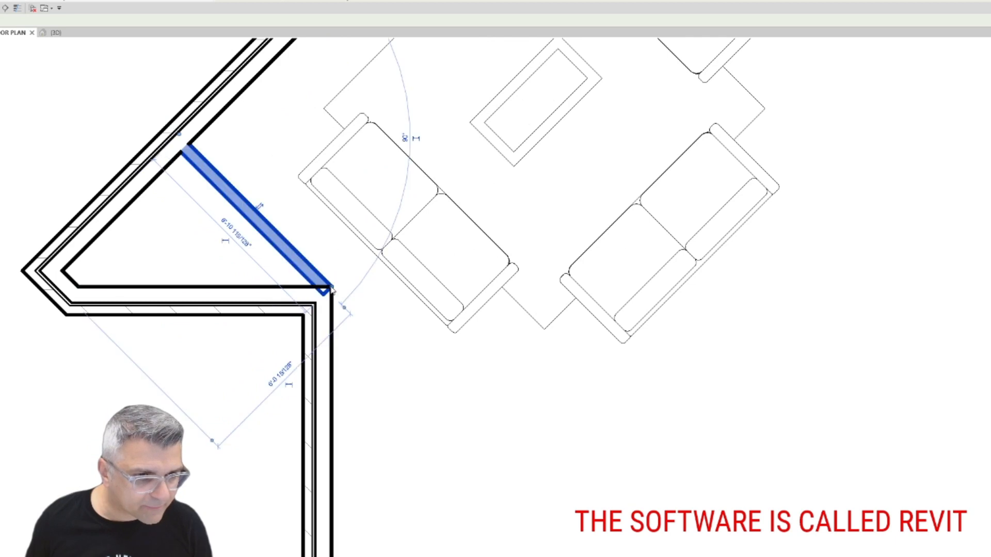
click(258, 288)
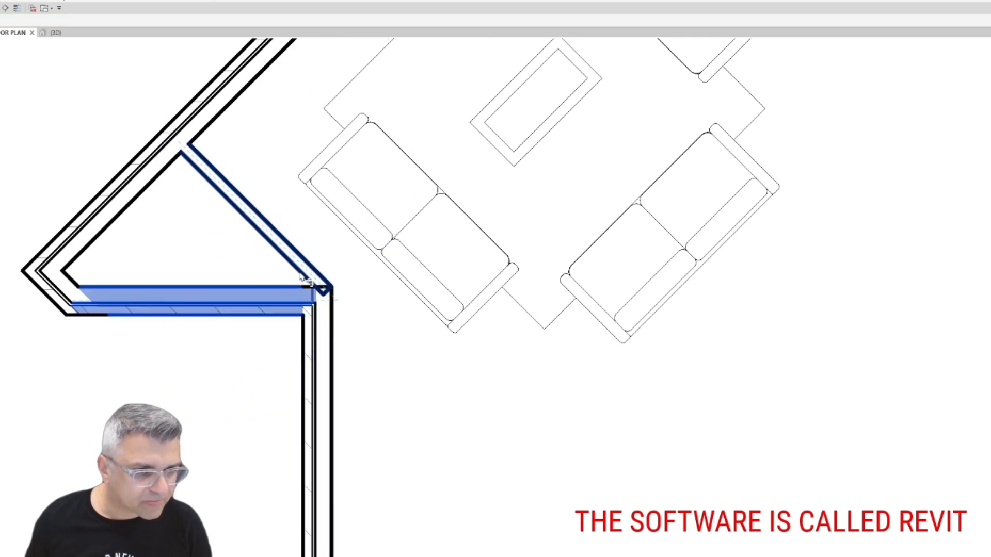
click(306, 338)
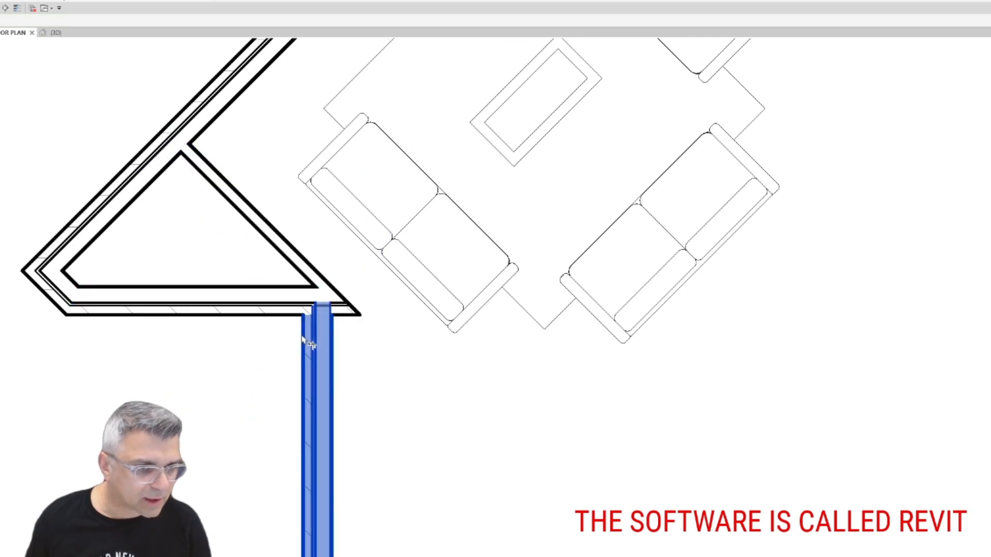
click(290, 260)
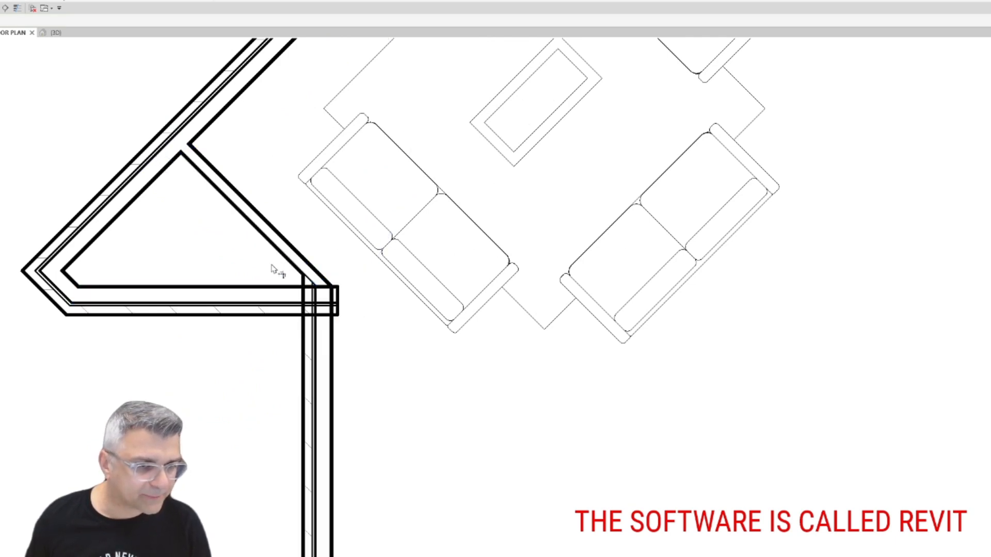
click(304, 338)
click(295, 305)
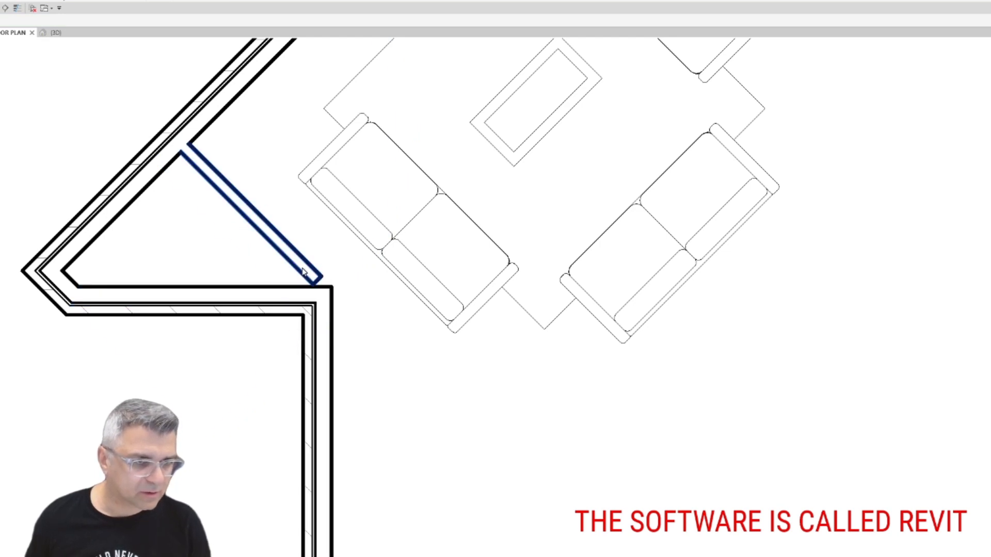
Try nudging the eave partition toward the eave tip and trimming it to the vertical exterior wall, and delete the partition.
click(303, 272)
key(Down)
key(Down)
key(Down)
key(Down)
key(Down)
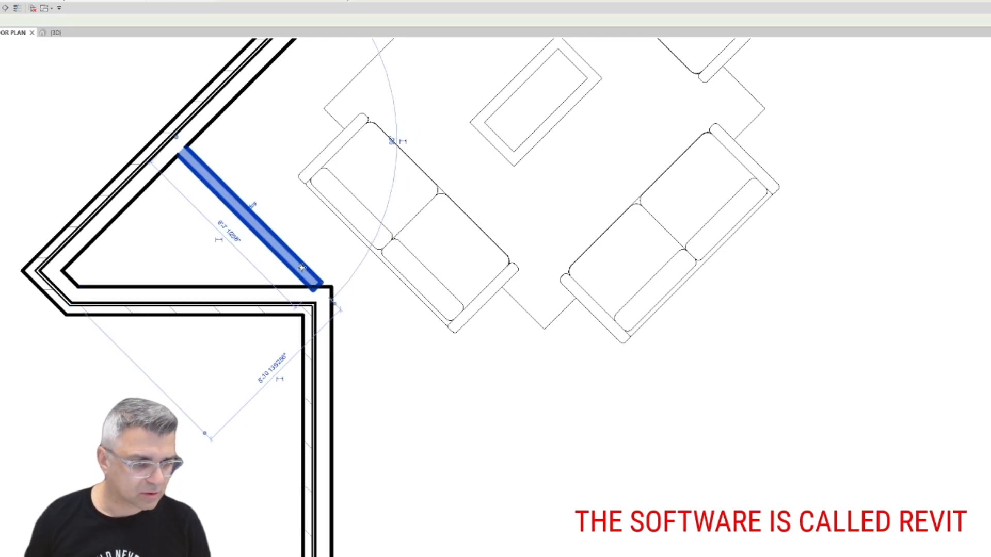
key(Down)
key(Down)
key(Down)
key(t)
key(r)
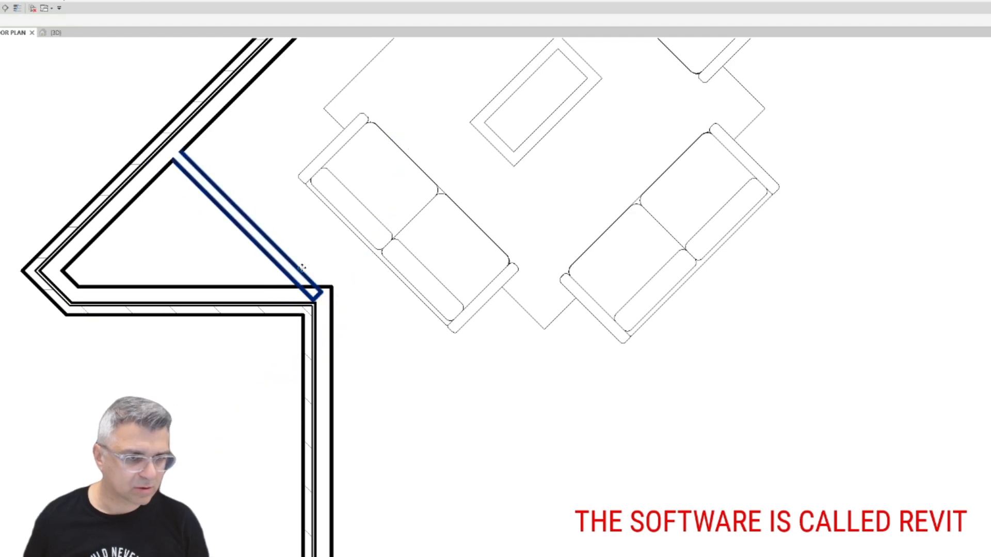
click(305, 283)
click(324, 343)
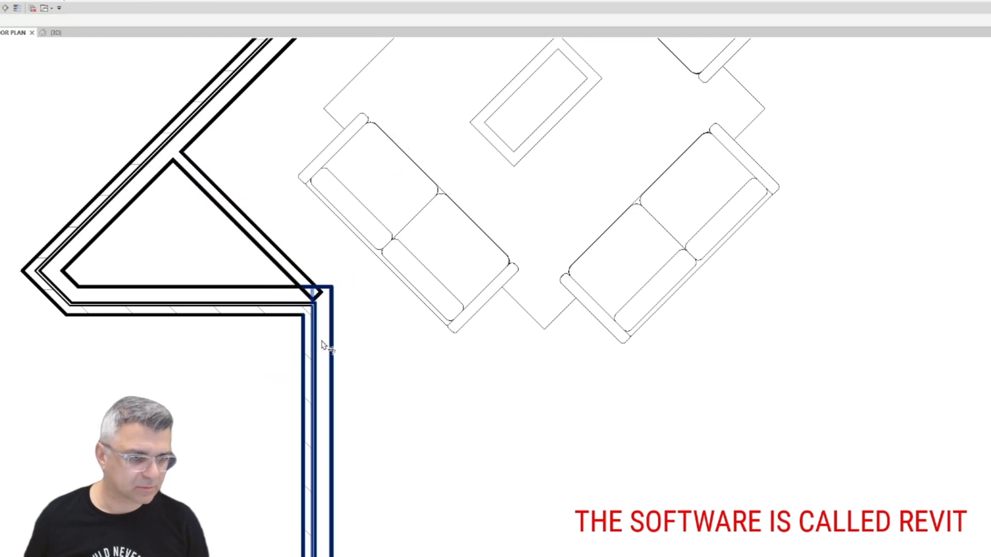
click(282, 259)
key(Escape)
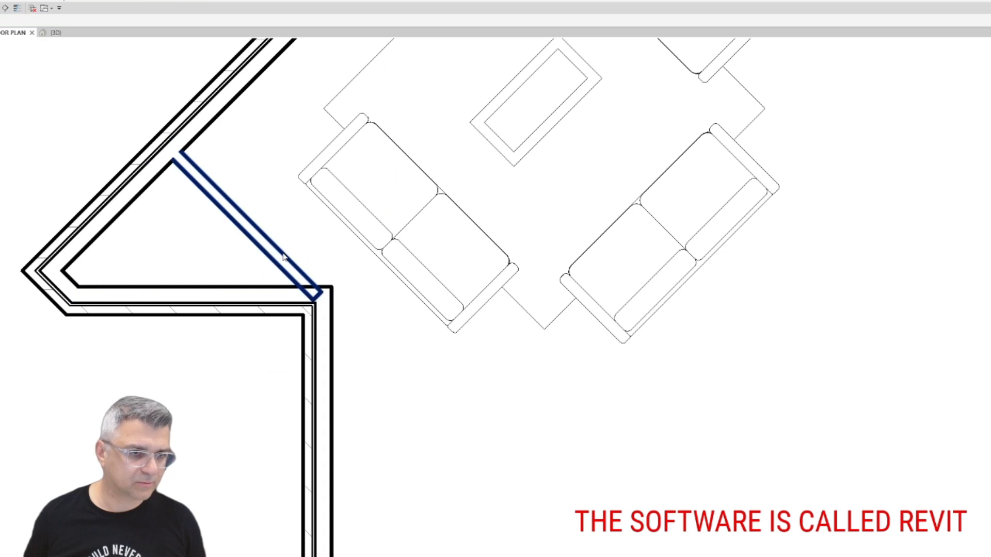
click(283, 258)
key(Delete)
Draw a new eave partition of the entry room's wall type, from the inside corner at 135° to the sloping roof wall.
scroll(283, 257, down, 3)
click(763, 281)
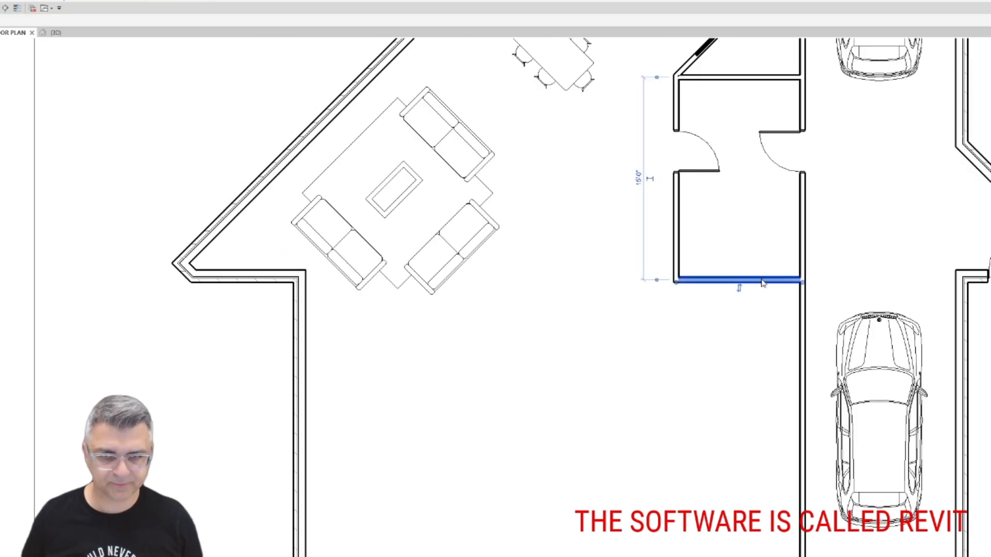
key(c)
key(s)
scroll(236, 241, up, 3)
click(395, 309)
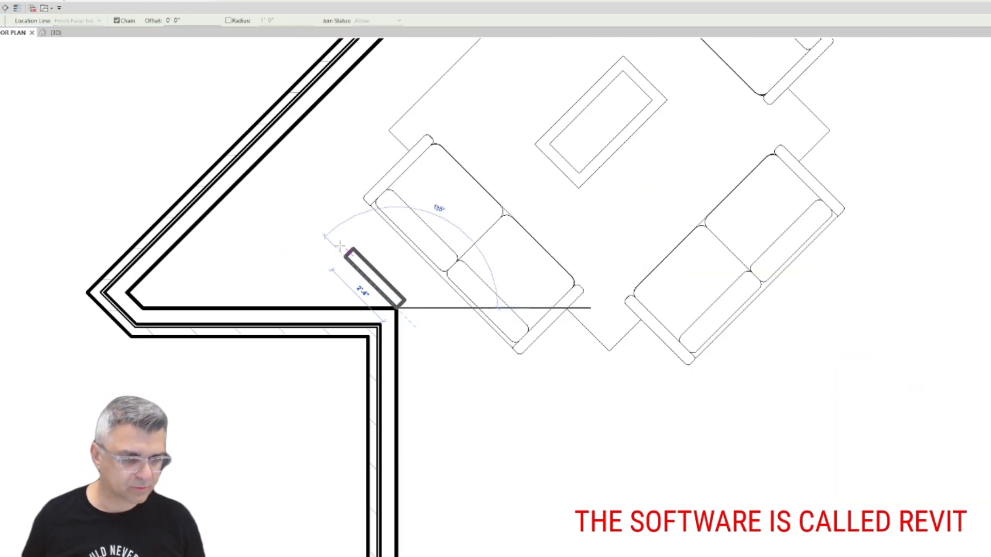
click(262, 178)
key(Escape)
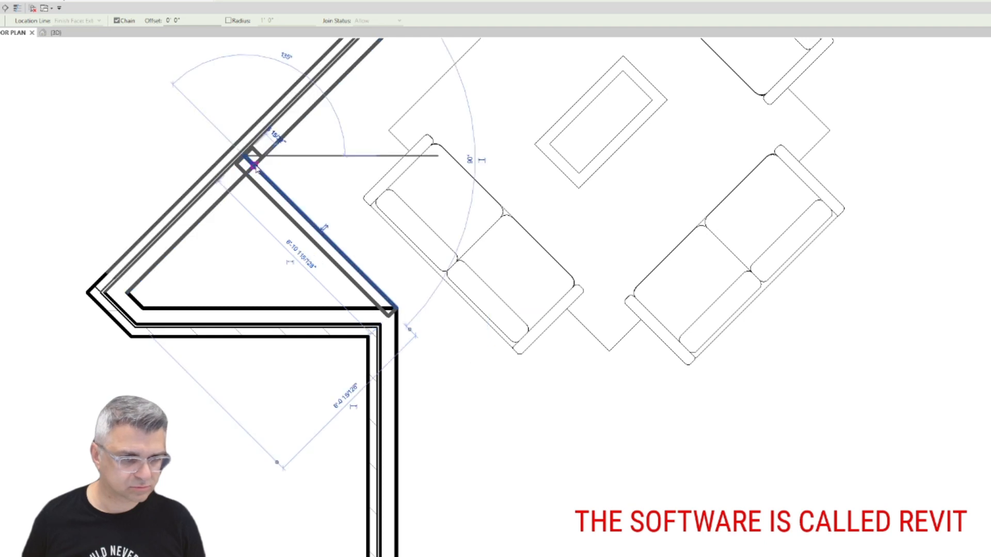
key(Escape)
scroll(447, 365, down, 4)
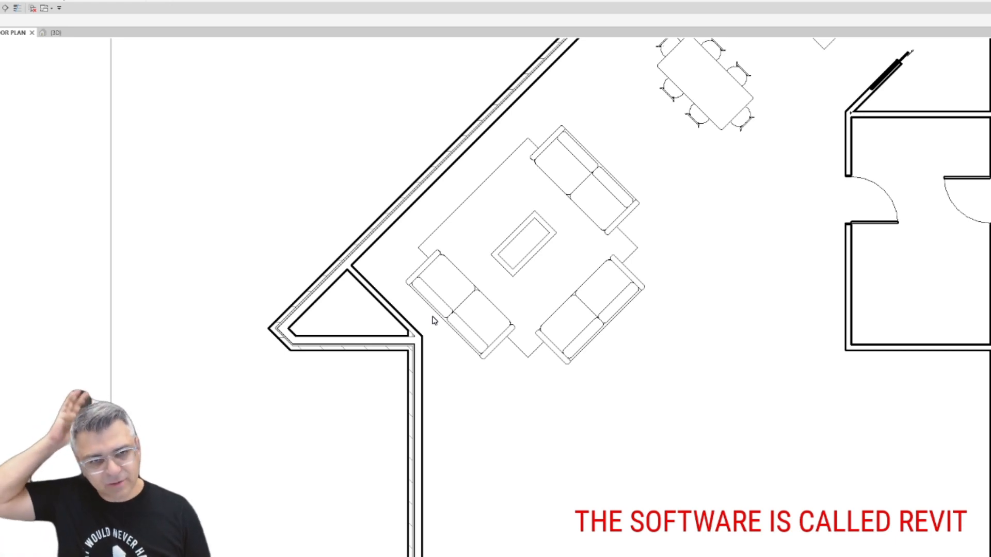
Delete the sofa nearest the eave partition from the living room furniture group and finish editing the group.
double_click(465, 329)
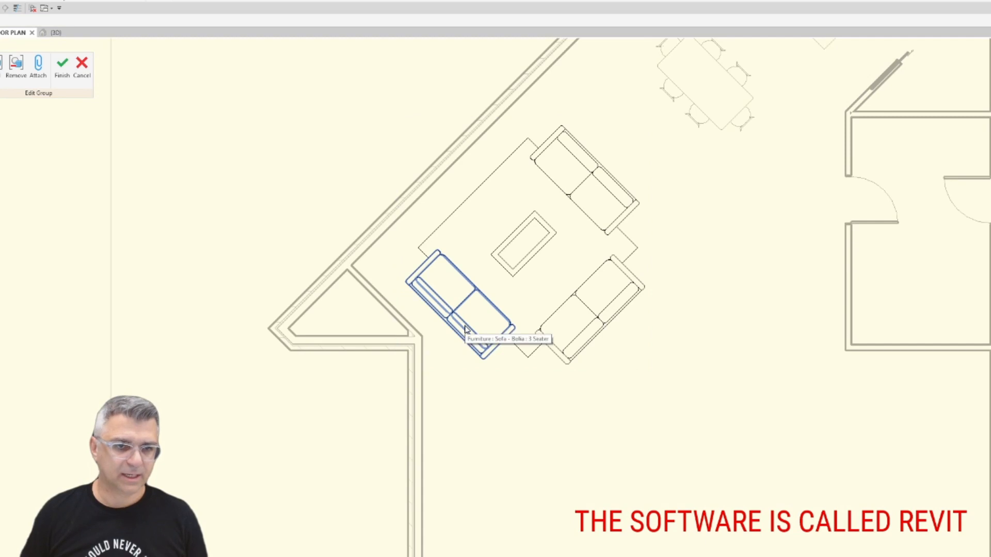
click(465, 329)
key(Delete)
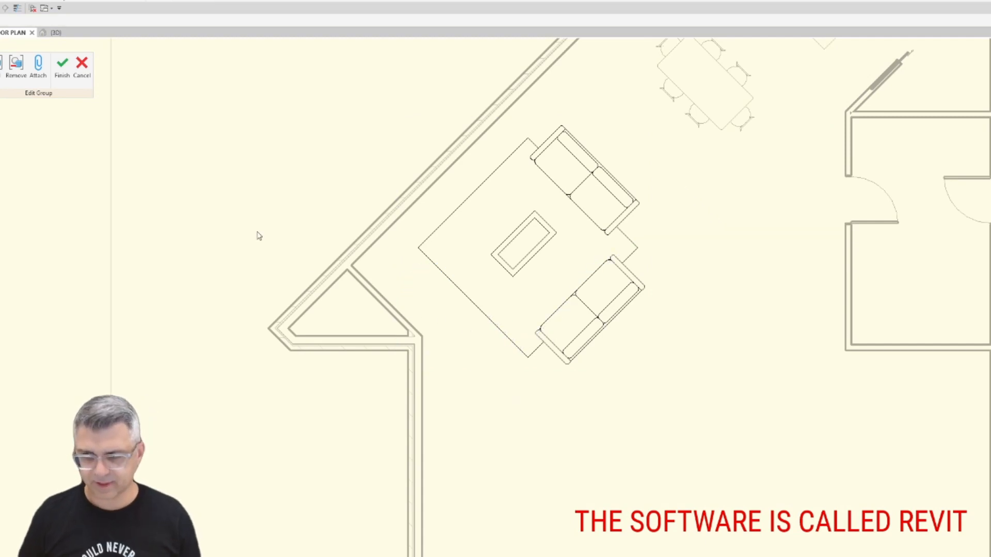
click(62, 68)
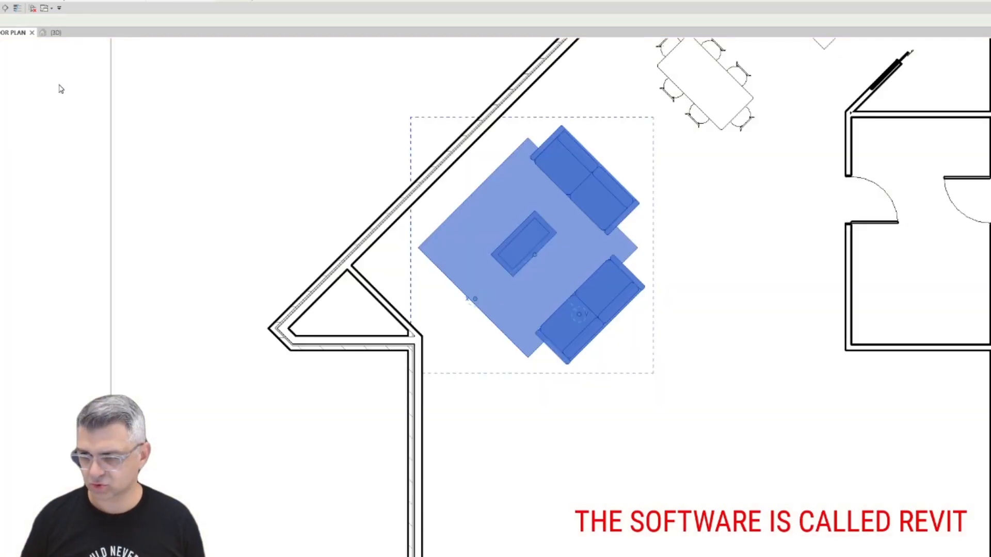
click(139, 157)
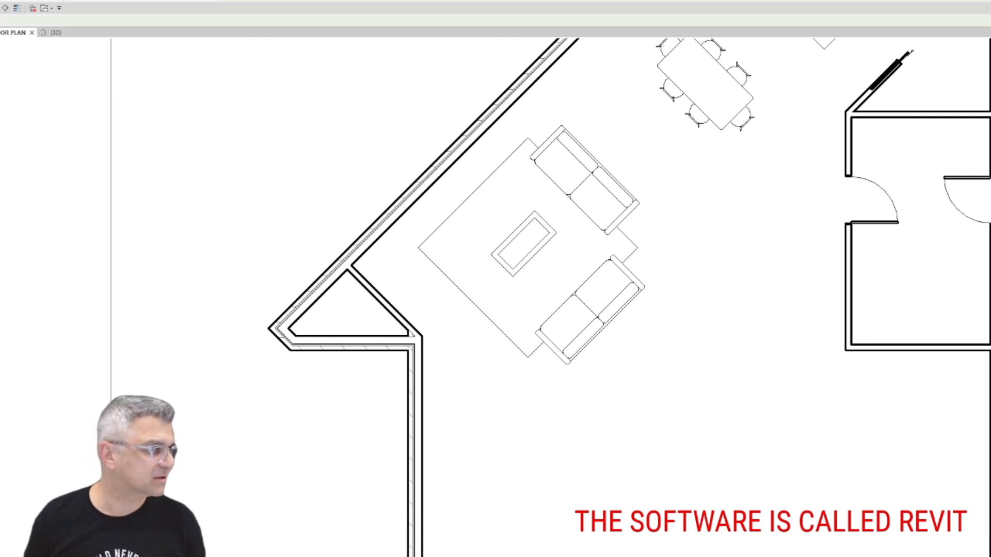
Place a fireplace in the diagonal eave partition behind the living room seating.
click(370, 294)
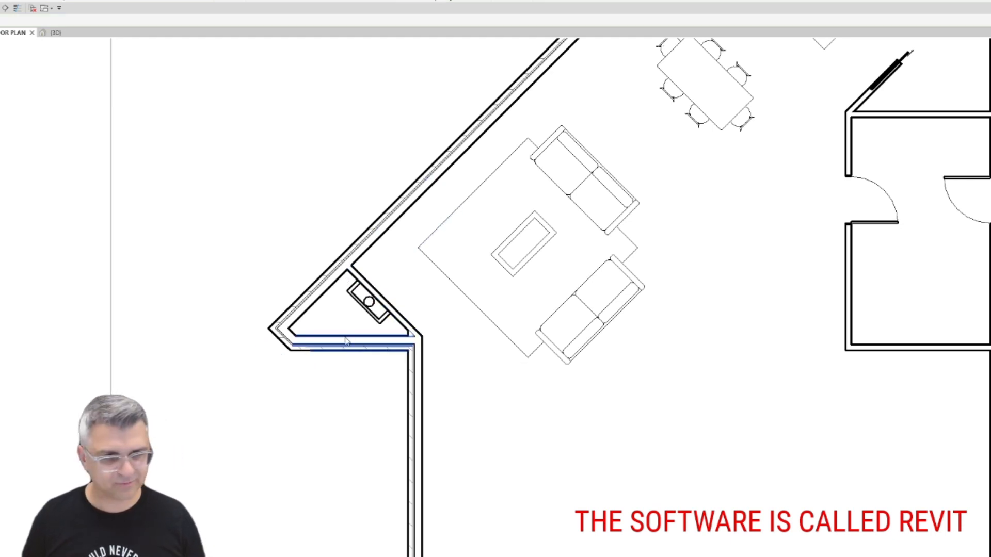
click(362, 306)
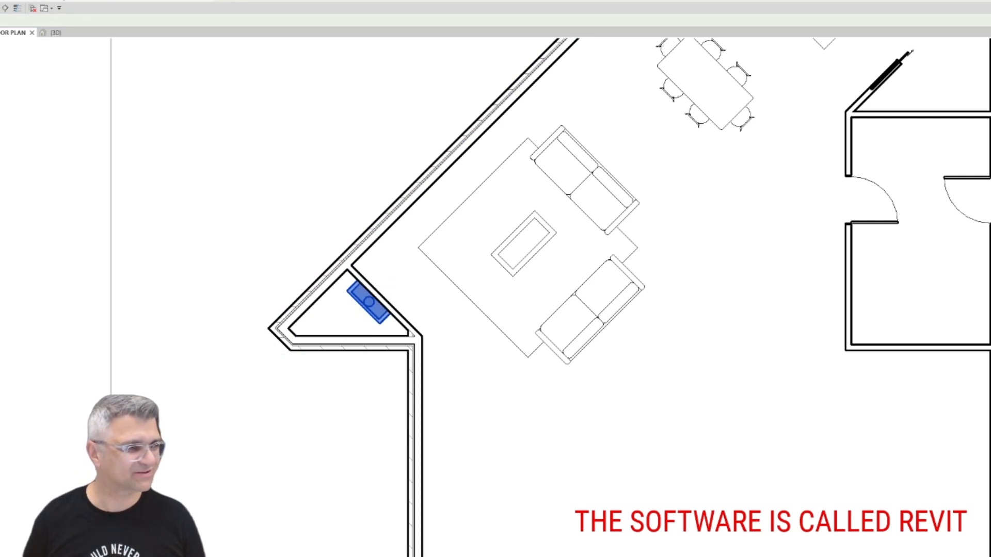
click(273, 186)
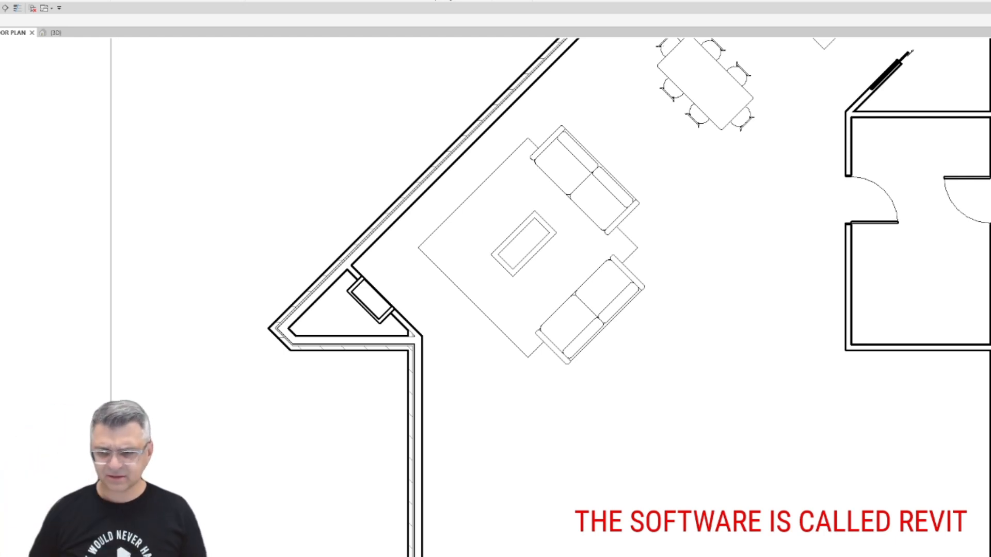
Extend the kitchen's diagonal partition and the entry room's lower wall until they meet in a corner below the seating.
scroll(576, 262, down, 1)
middle_drag(576, 262, 522, 407)
middle_drag(633, 418, 555, 323)
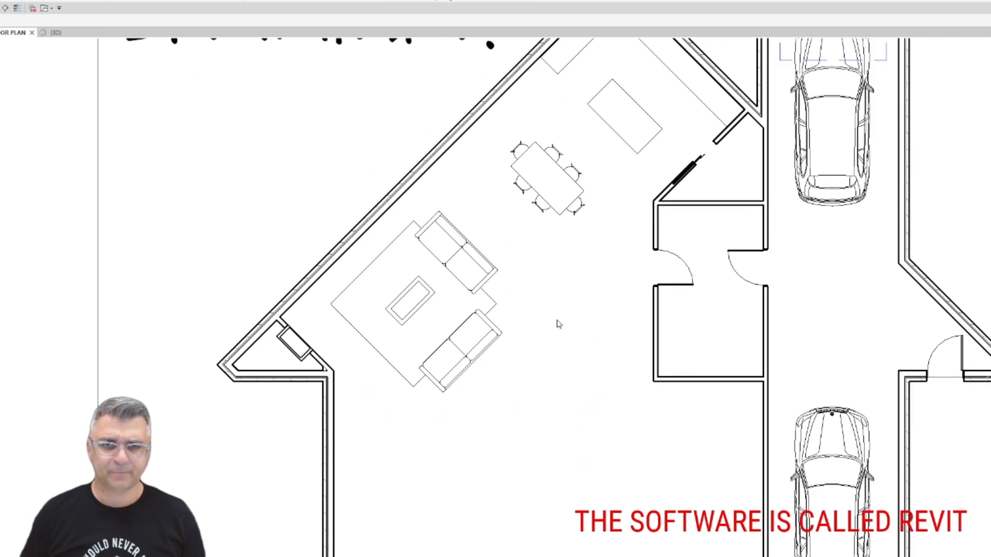
click(660, 336)
key(Escape)
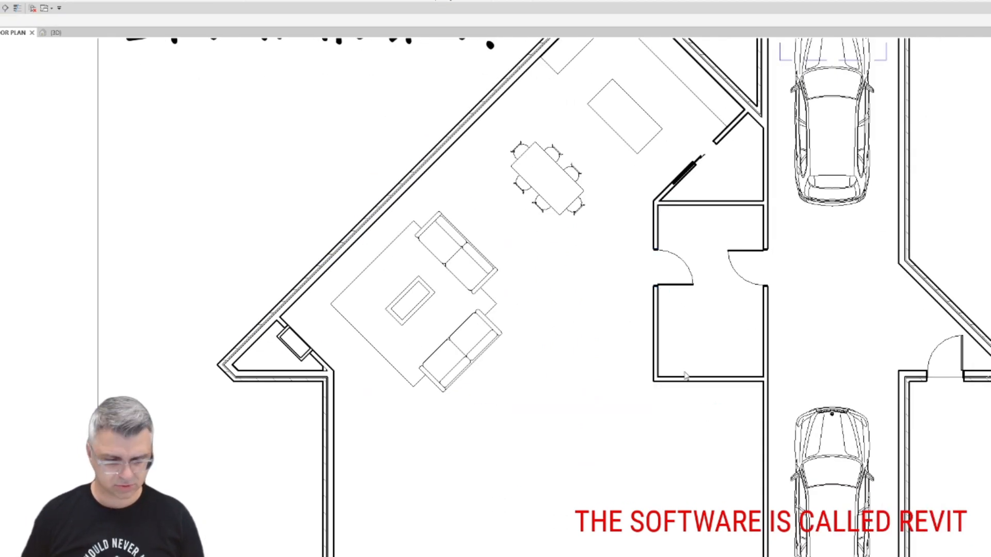
click(682, 381)
click(667, 197)
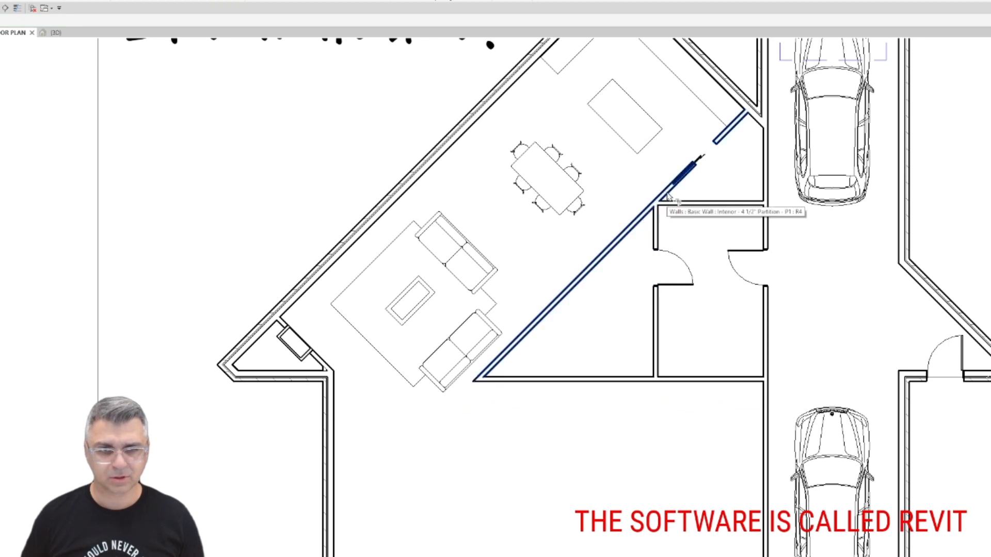
scroll(663, 199, down, 3)
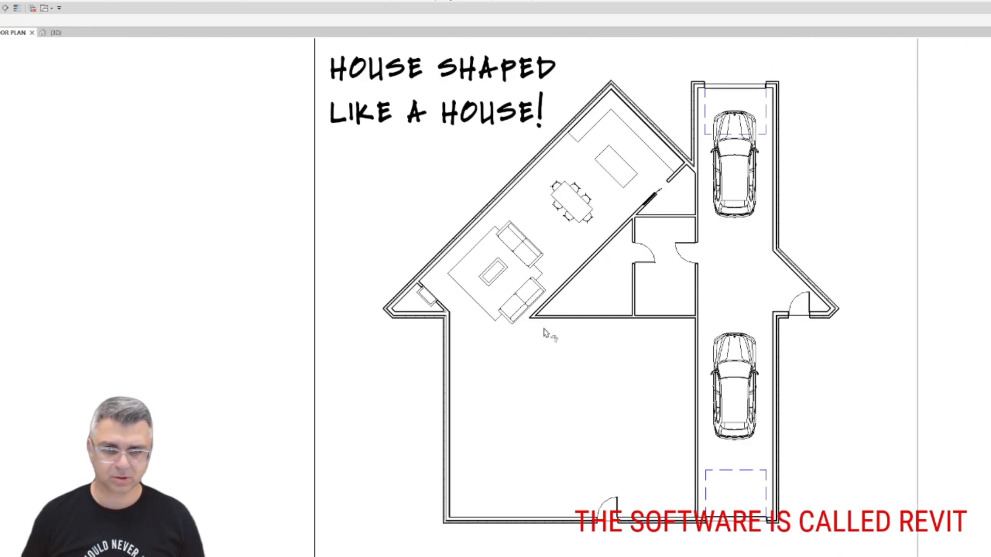
Cut off the pointed corner with a short perpendicular wall, trimming the diagonal partition and the lower wall to it.
click(568, 283)
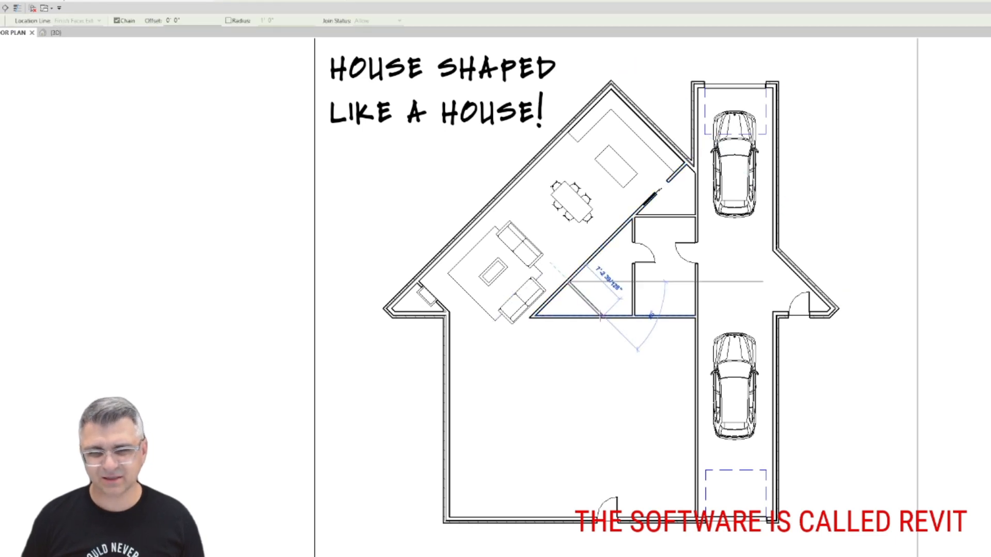
click(601, 314)
key(Escape)
click(570, 279)
click(583, 297)
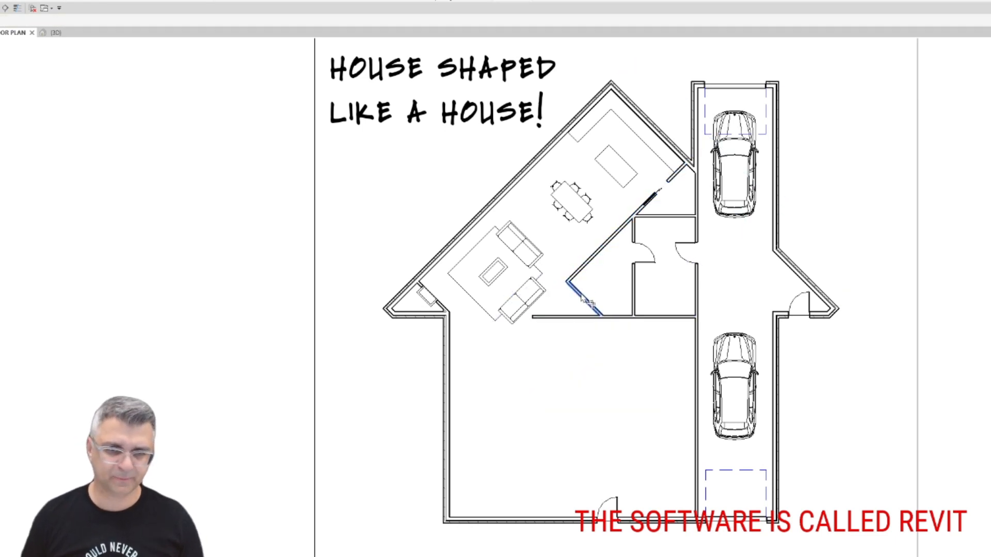
click(588, 305)
click(628, 317)
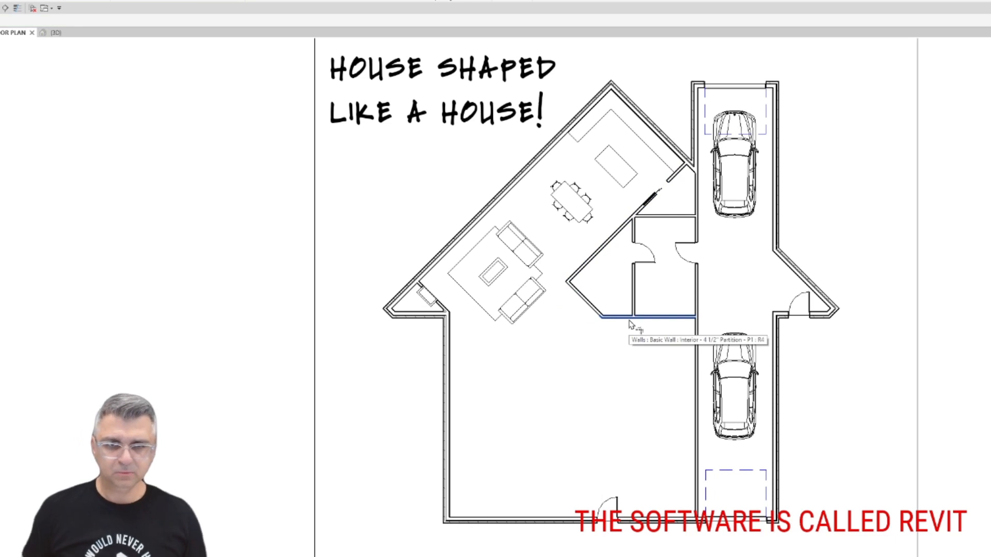
click(630, 324)
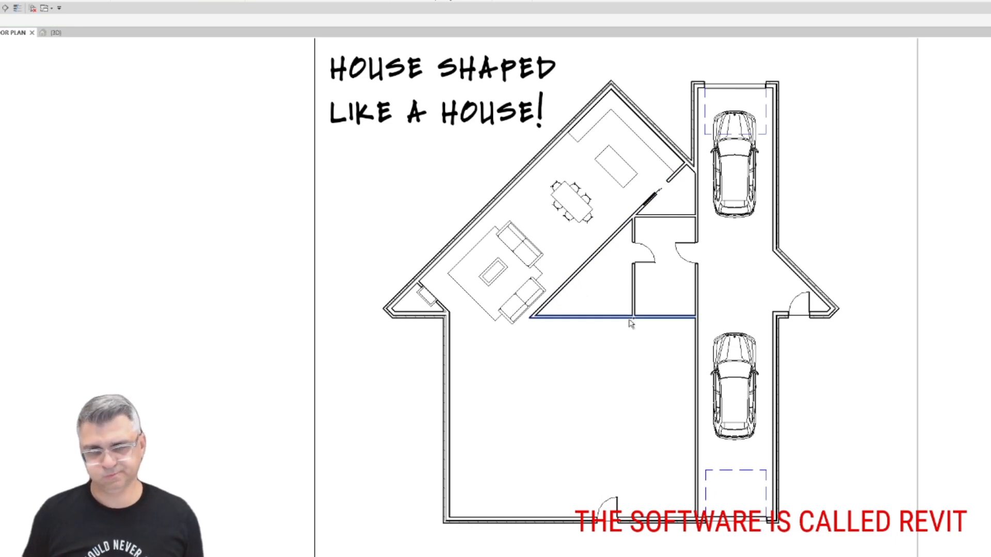
Undo the wall extensions and the cut-off corner beside the entry room.
key(ctrl+z)
scroll(629, 323, up, 3)
scroll(593, 327, down, 5)
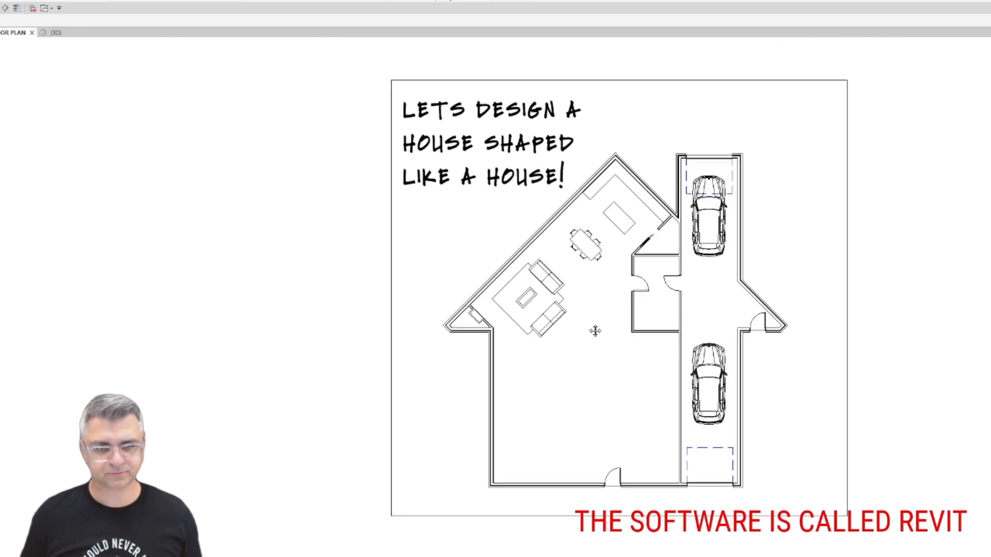
scroll(586, 361, up, 1)
scroll(573, 374, up, 3)
scroll(634, 365, down, 1)
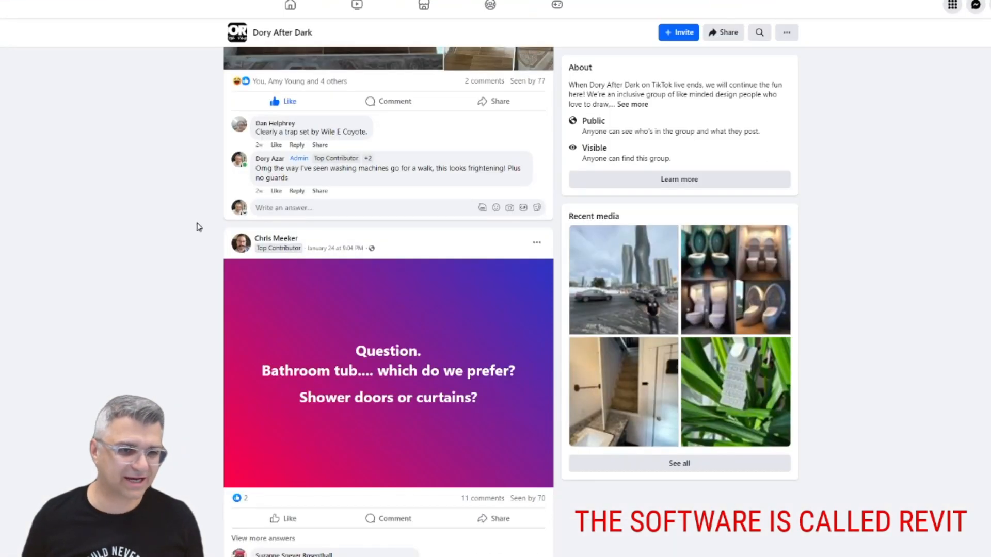
Switch to the Facebook design group, browse its posts, and open the photo of the staircase model with a toilet on top.
scroll(203, 230, down, 5)
scroll(205, 226, down, 20)
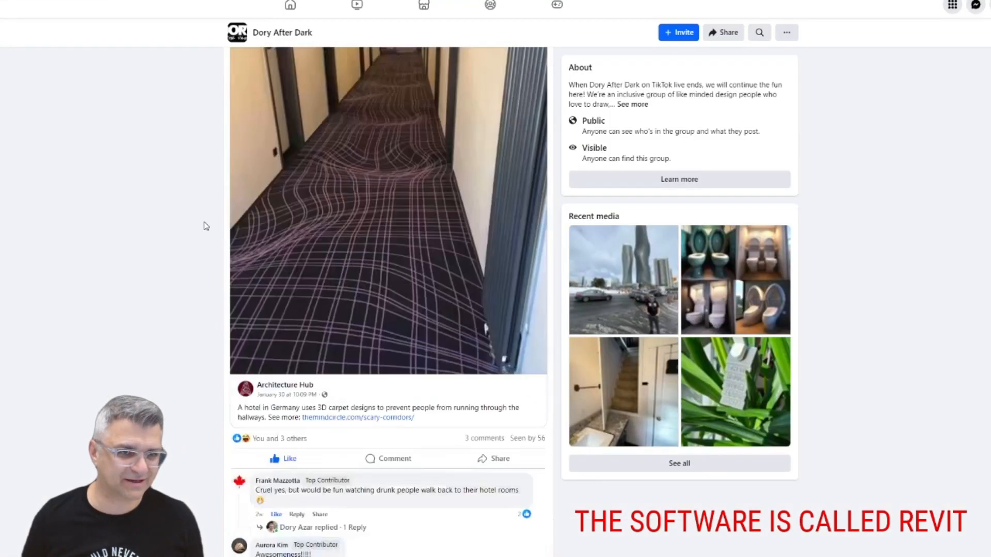
scroll(204, 225, up, 10)
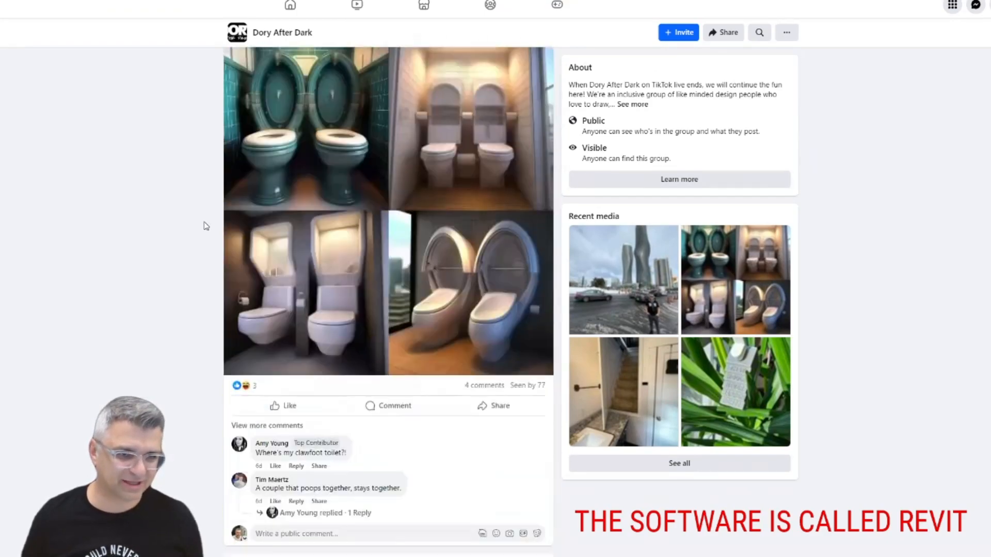
scroll(204, 225, down, 6)
click(312, 285)
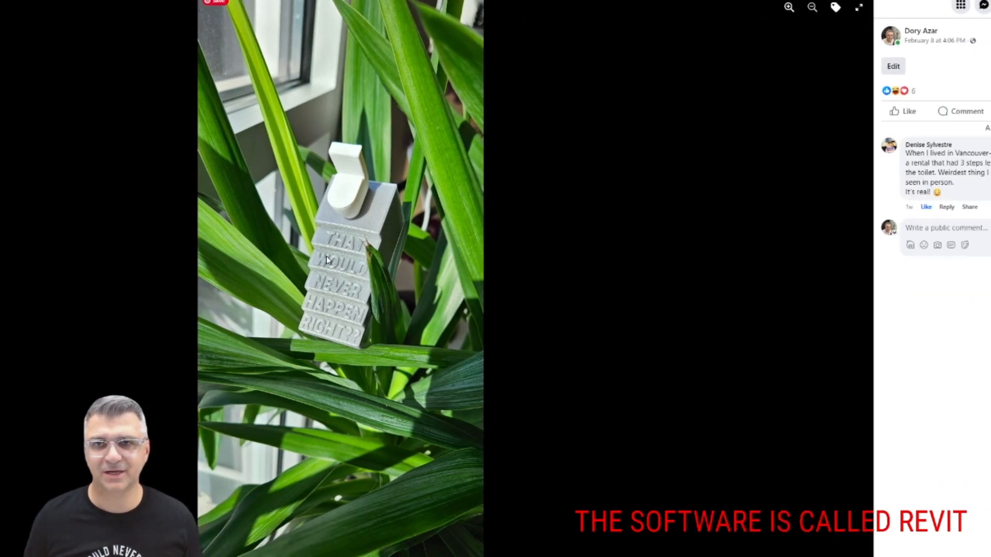
click(858, 7)
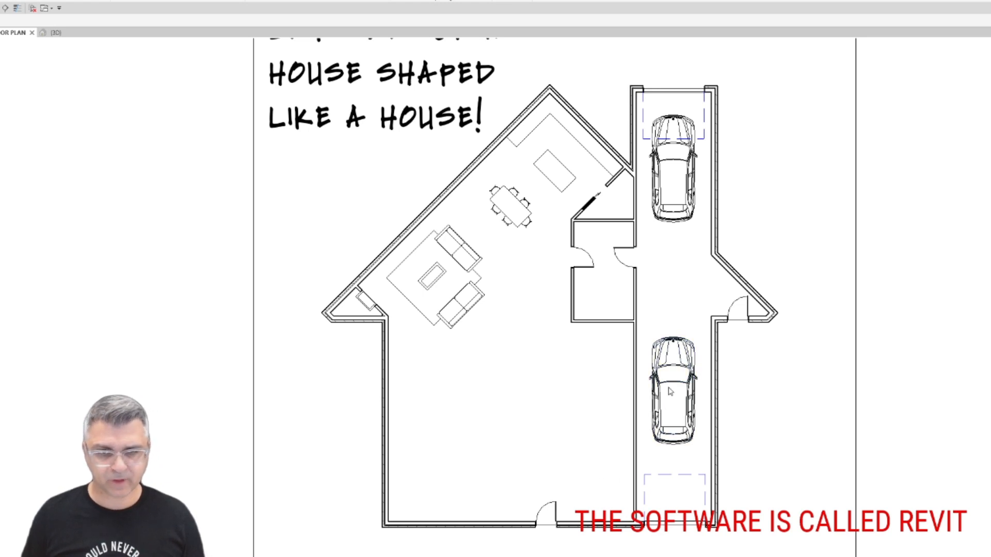
Move the lower car up toward the other car and shift the bottom exterior wall upward to shorten the house.
click(670, 348)
drag(670, 349, 671, 315)
click(595, 525)
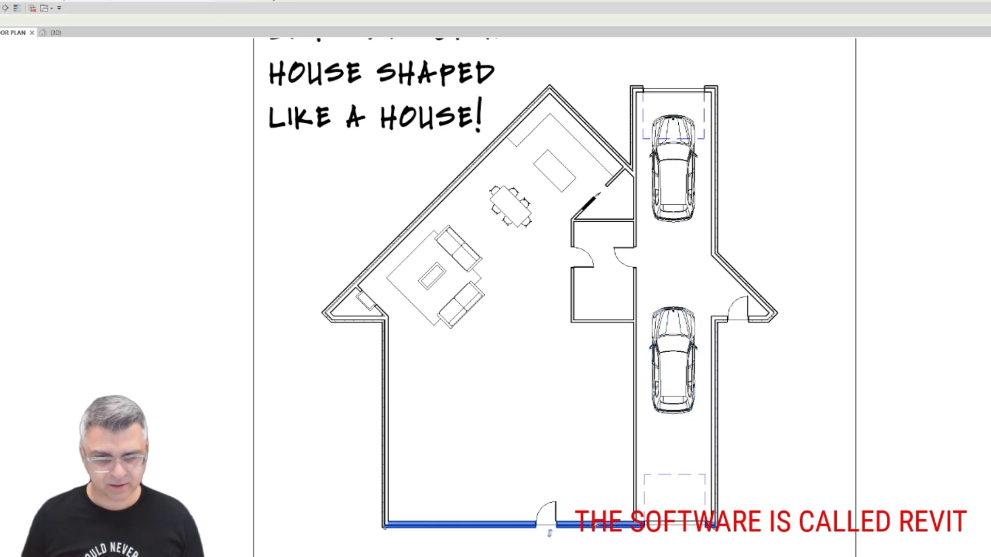
drag(595, 524, 594, 489)
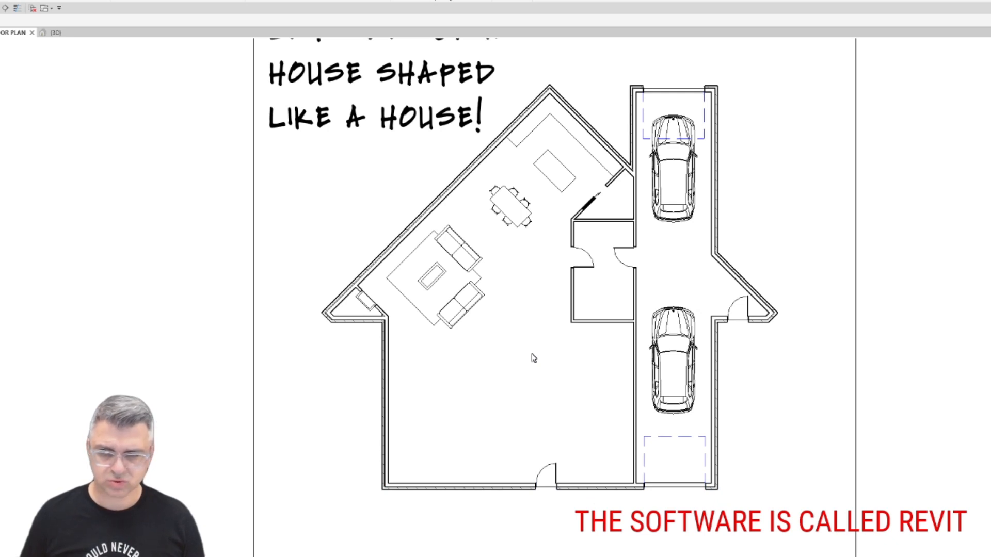
Flip the hinge side of the door in the bottom exterior wall and move the door to the wall's left end.
click(539, 472)
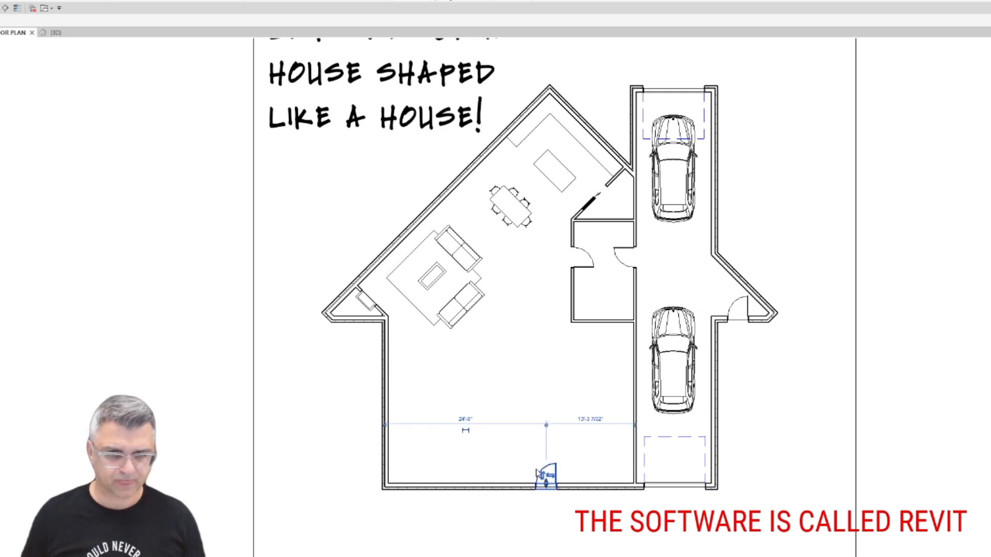
click(565, 477)
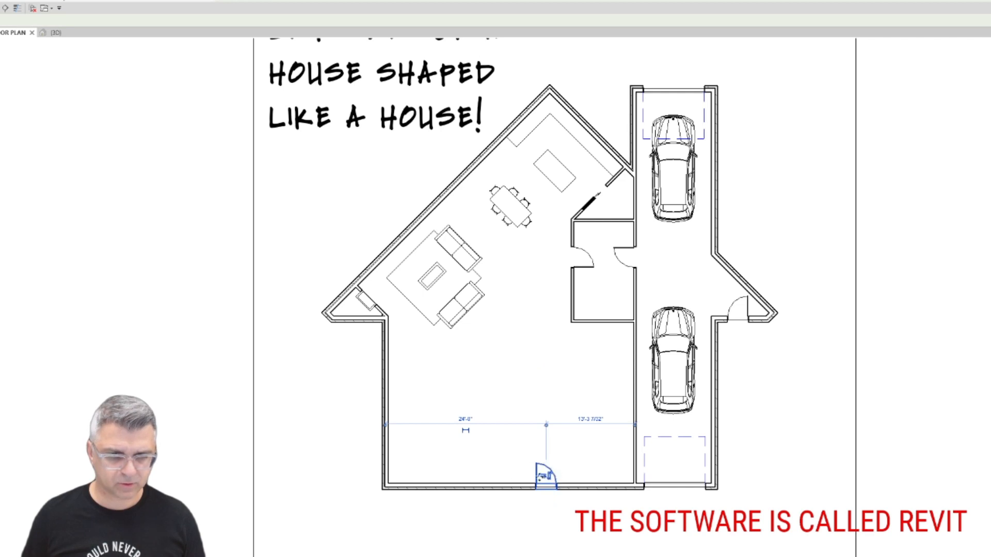
drag(541, 477, 422, 465)
key(Escape)
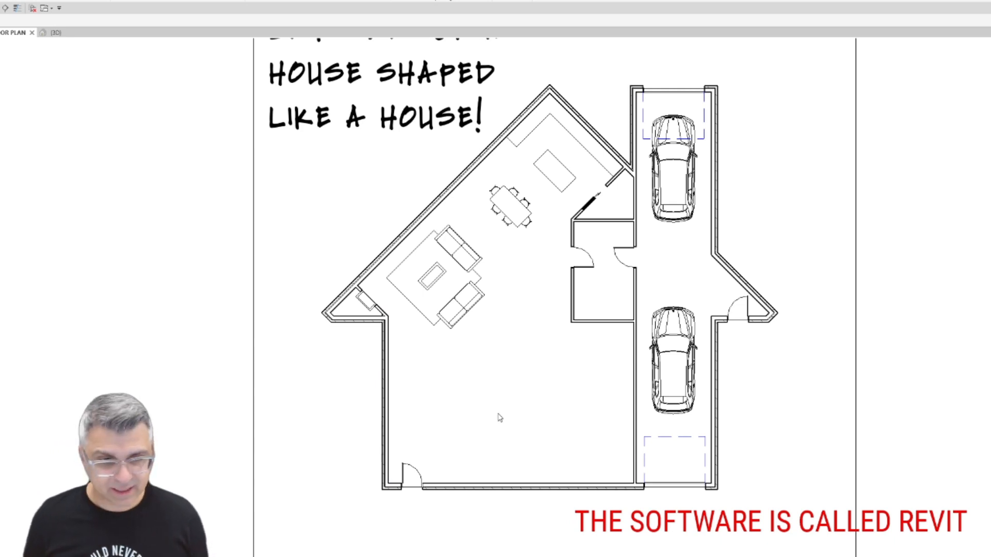
Move the door in the bottom exterior wall next to the garage and hinge it on the garage side.
click(412, 474)
drag(413, 474, 597, 470)
click(469, 444)
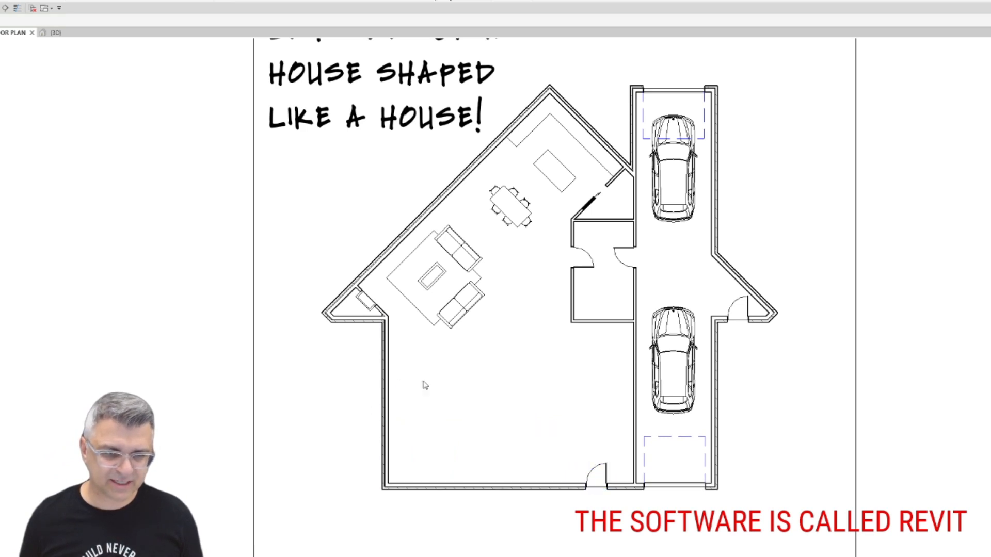
Draw a partition in line with the entry room's lower wall to the exterior inside corner, leaving an 8'-0" gap, and move the seating group above it.
click(604, 324)
key(w)
key(a)
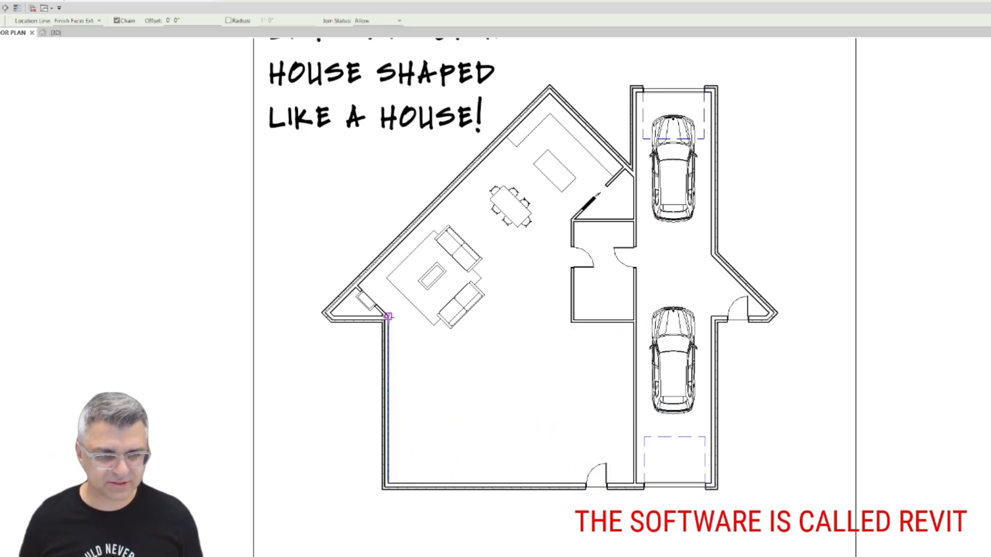
click(388, 318)
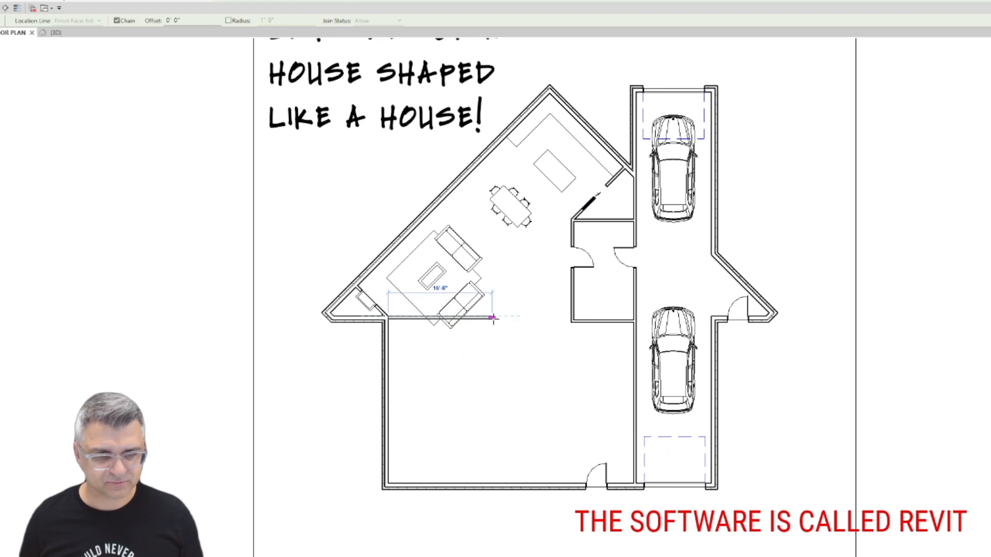
key(Escape)
click(520, 323)
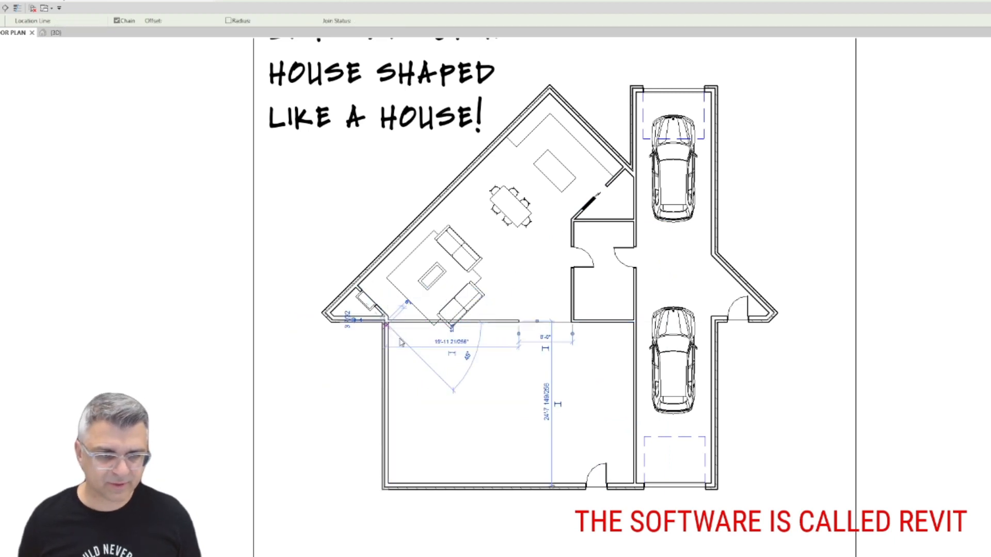
click(388, 321)
key(Escape)
key(Escape)
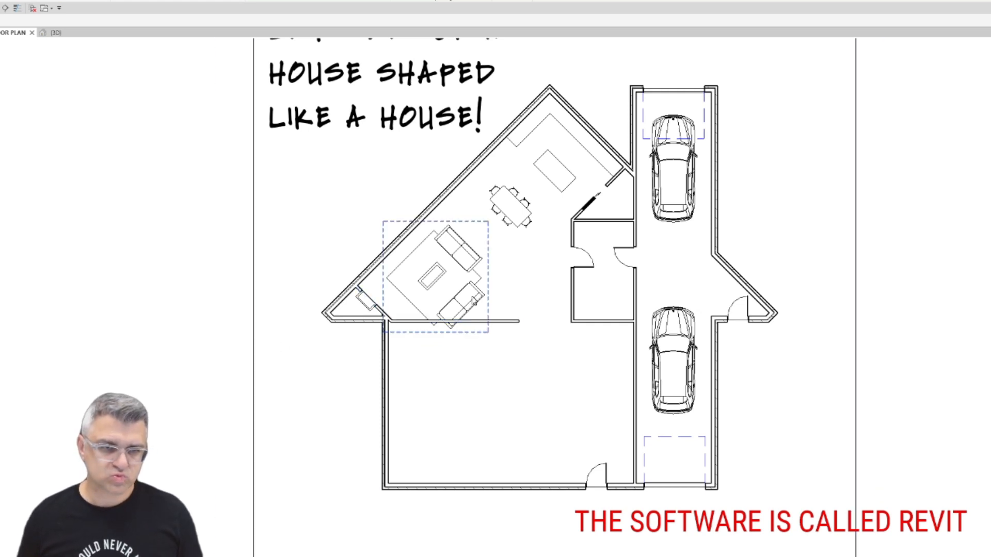
drag(481, 337, 479, 324)
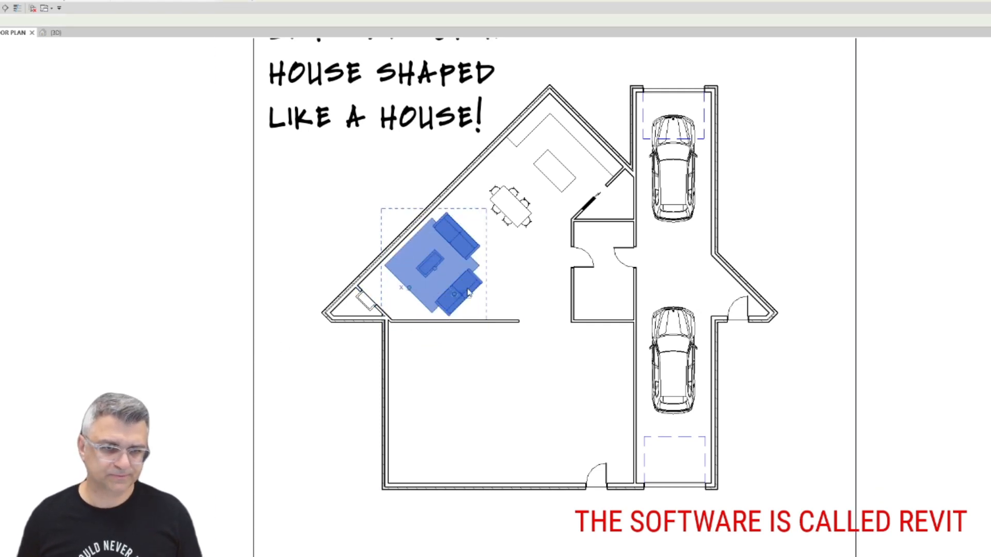
Draw a vertical partition from the living area's lower partition down to the bottom exterior wall and delete the horizontal partition.
click(480, 322)
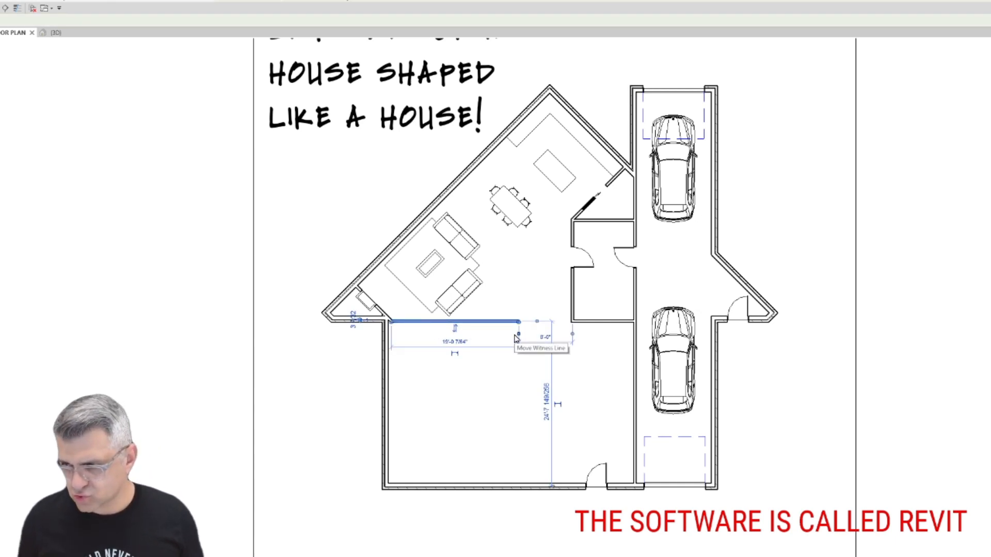
key(w)
key(a)
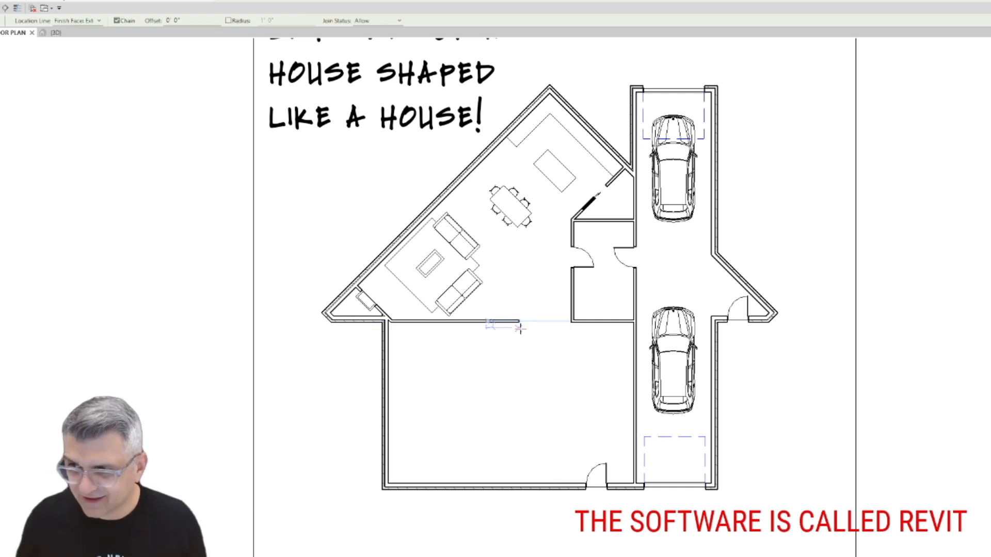
click(502, 320)
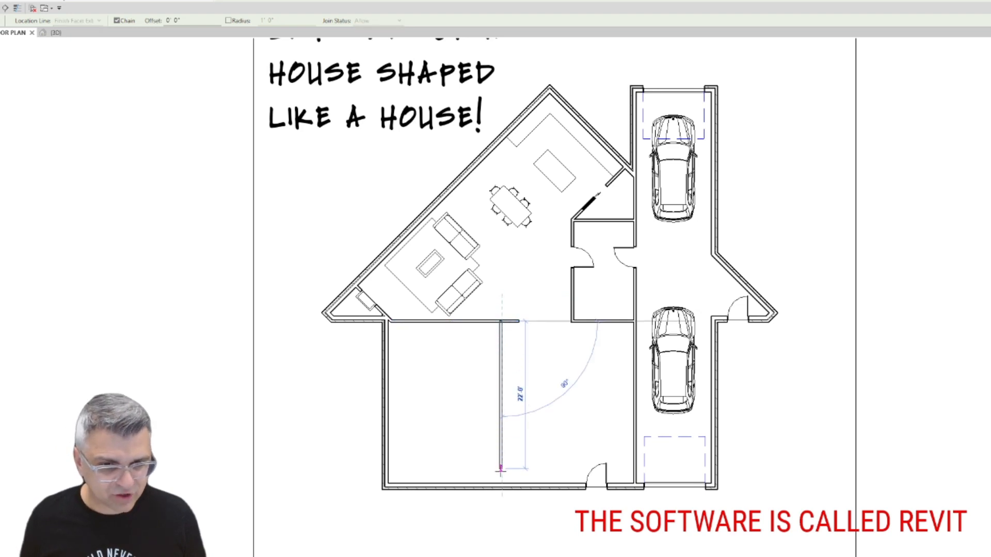
key(Escape)
key(Escape)
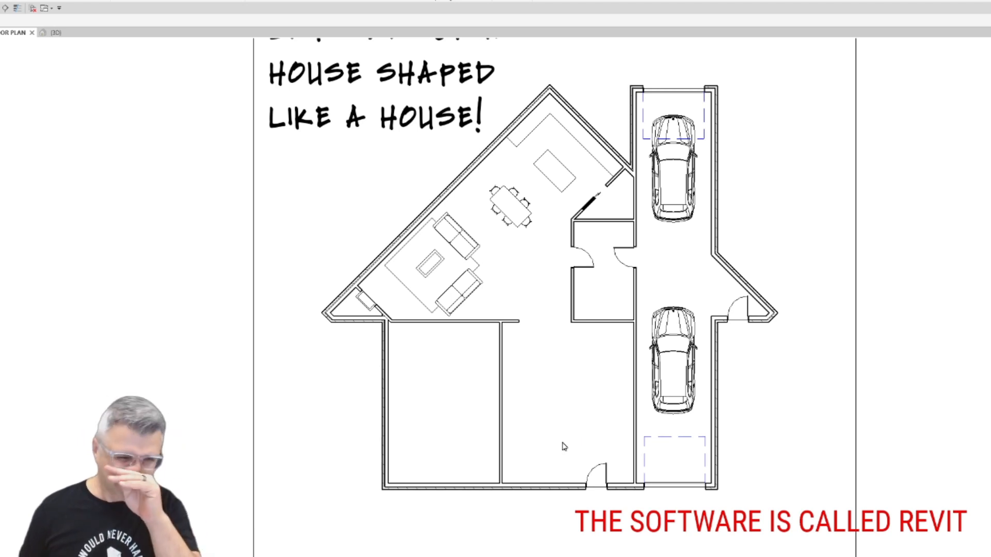
click(489, 325)
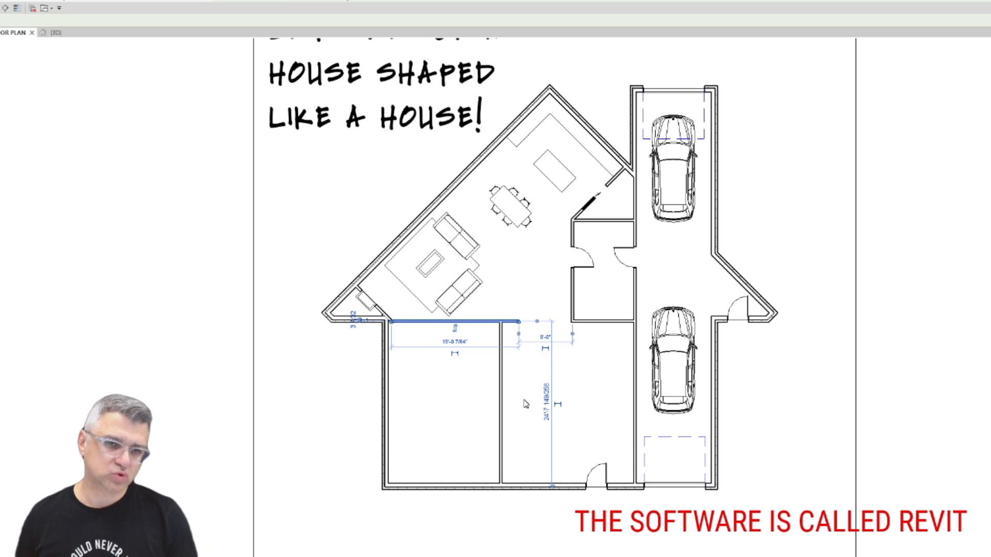
key(Delete)
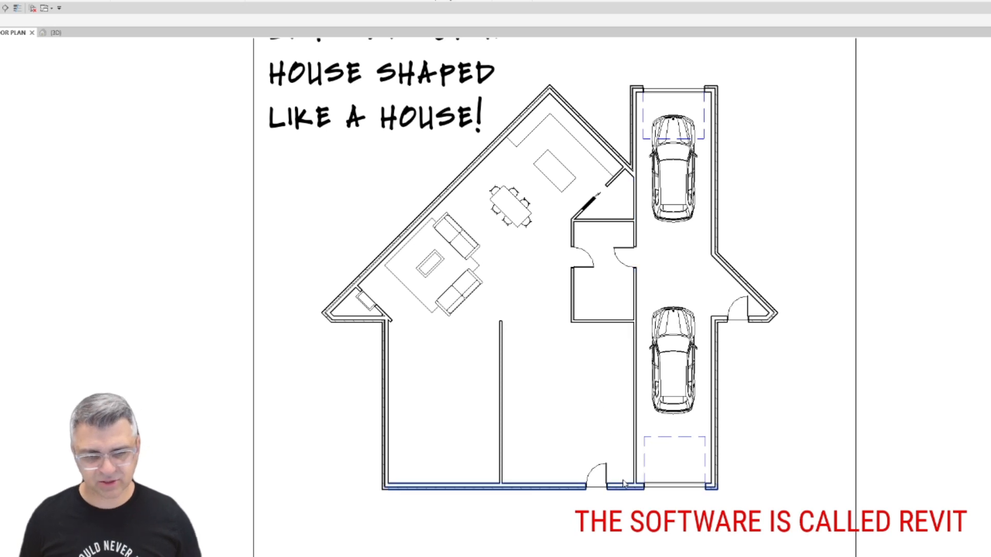
Shorten the garage partition from its lower end and draw three exterior walls enclosing the bottom door in a recess about 11'-6" deep.
click(634, 471)
drag(635, 487, 635, 413)
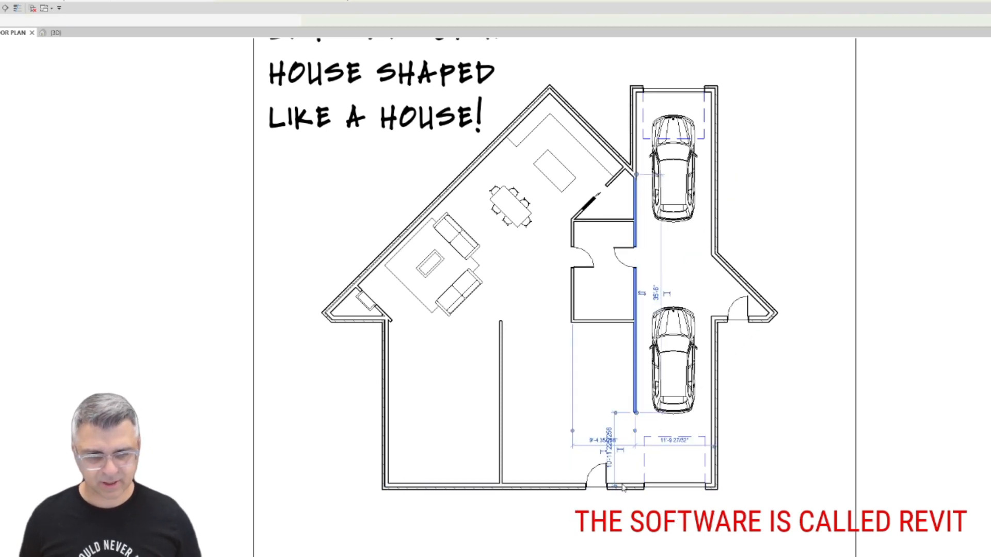
key(Escape)
key(w)
key(a)
click(625, 486)
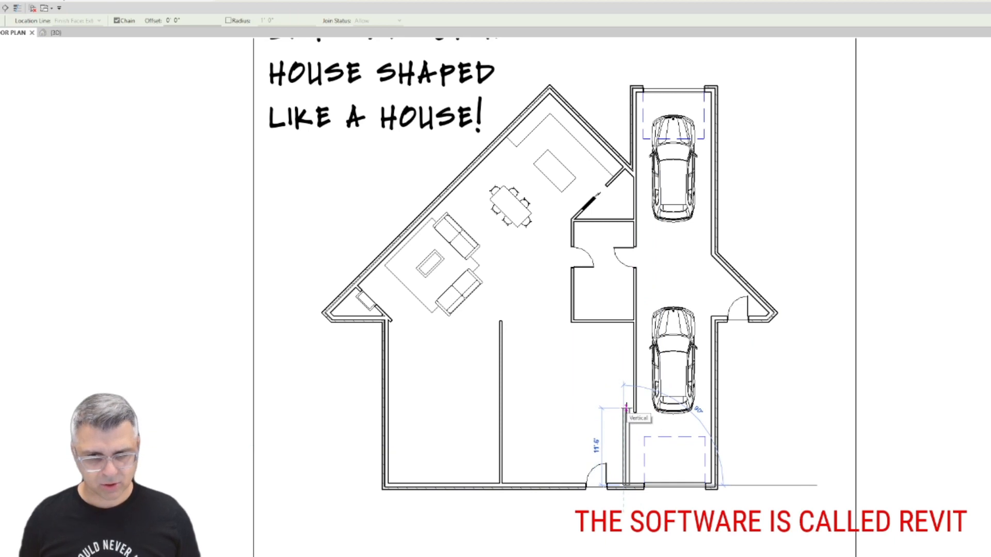
click(625, 407)
click(566, 406)
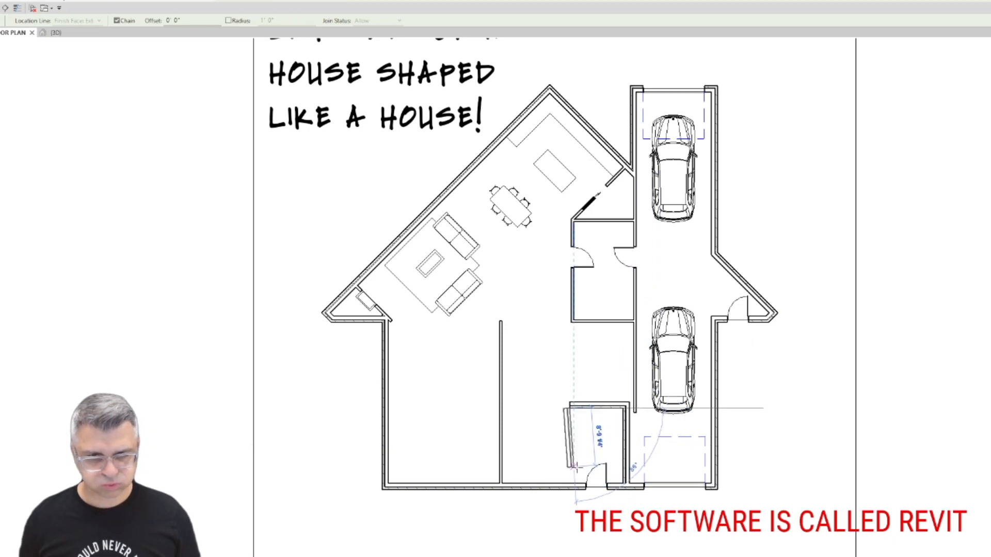
click(566, 485)
key(Escape)
key(Escape)
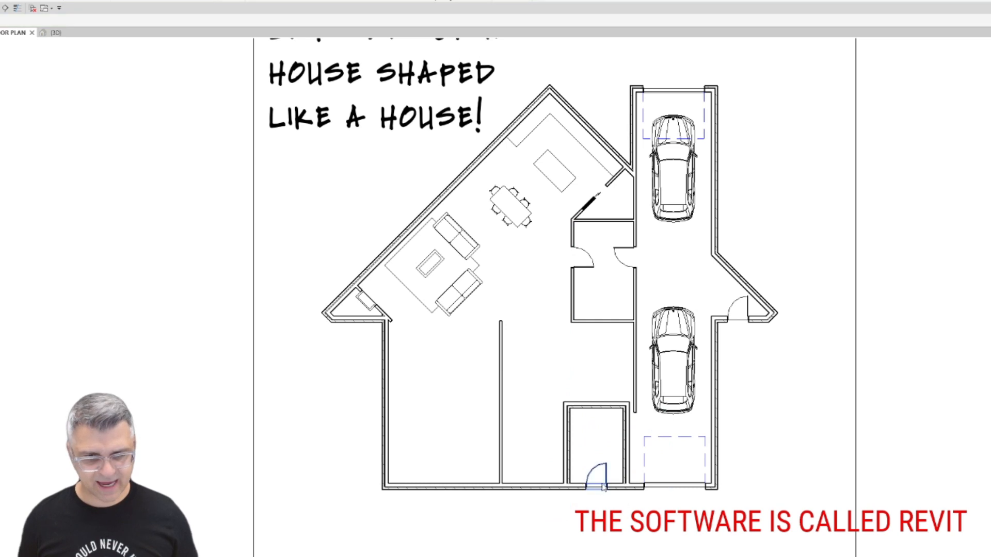
Place a matching door in the upper wall of the recess, in line with the door below.
click(605, 477)
key(c)
key(s)
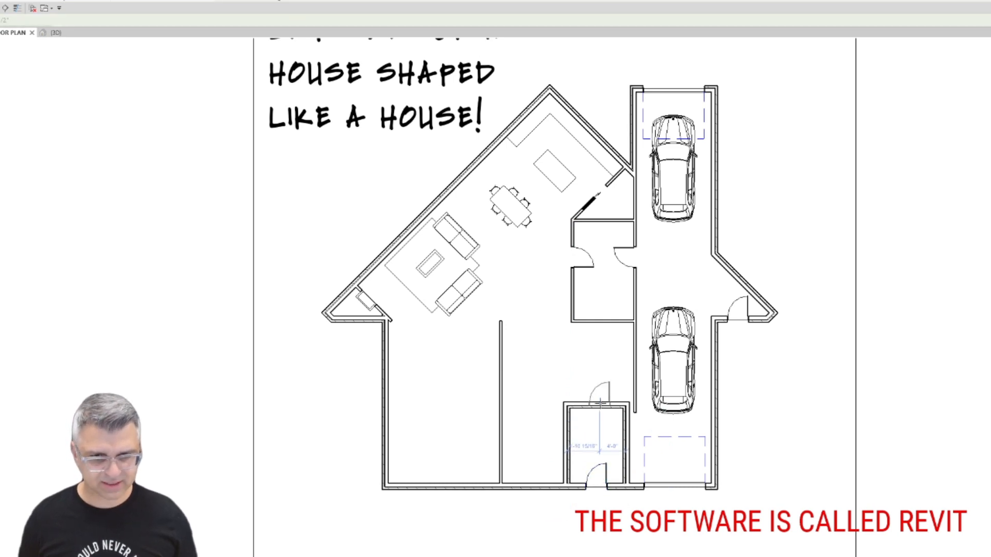
click(600, 402)
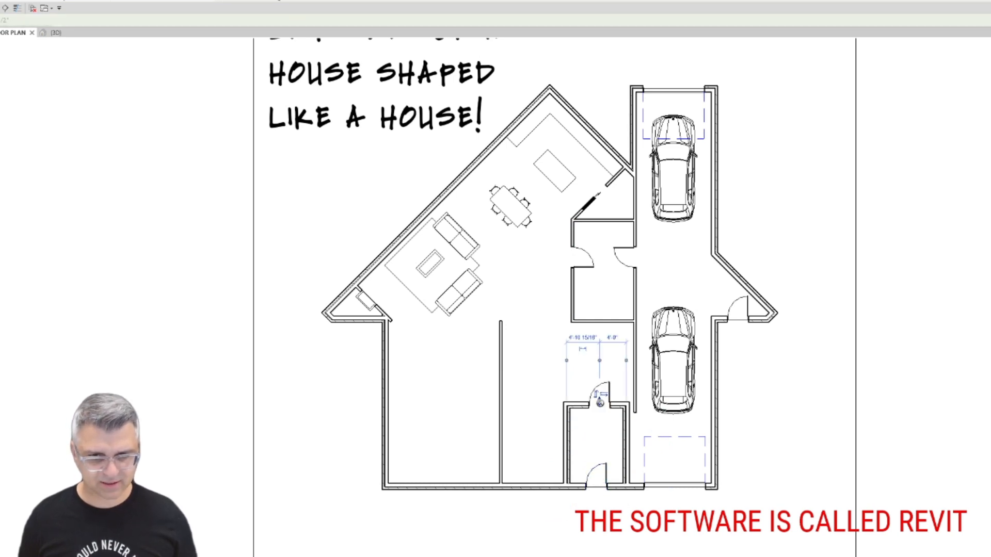
Remove the stretch of bottom exterior wall between the recess side walls, together with its door.
click(570, 486)
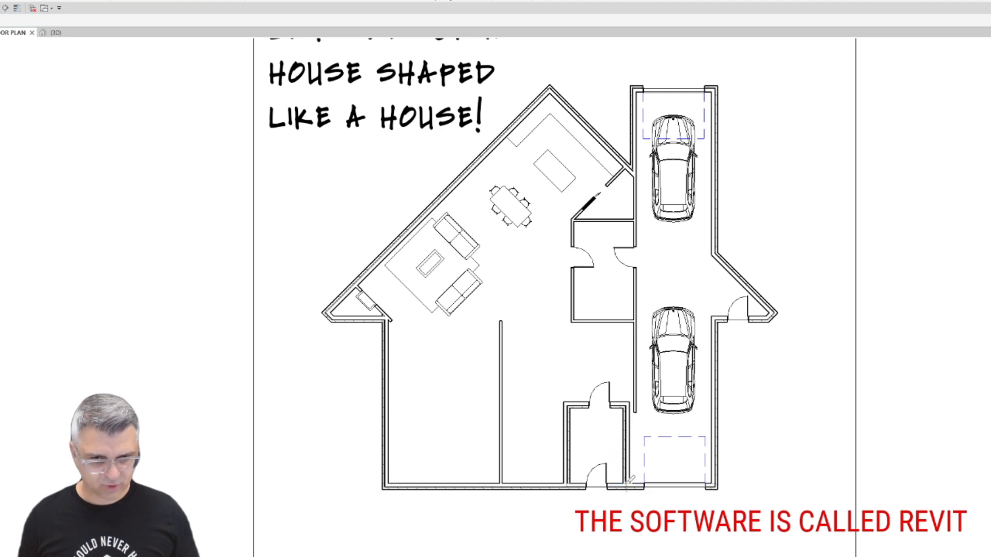
click(623, 486)
key(Escape)
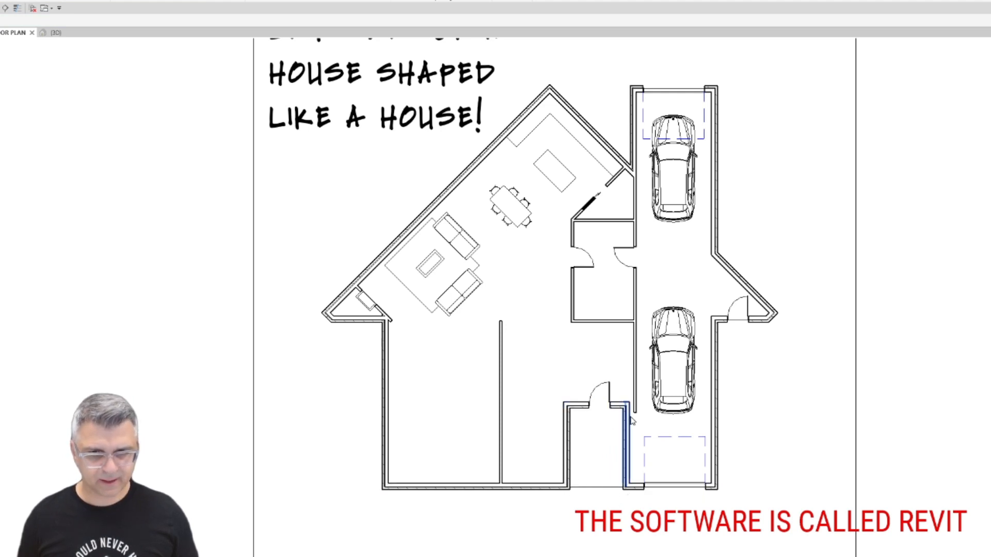
Align the recess's garage-side wall with the garage partition.
scroll(626, 416, up, 2)
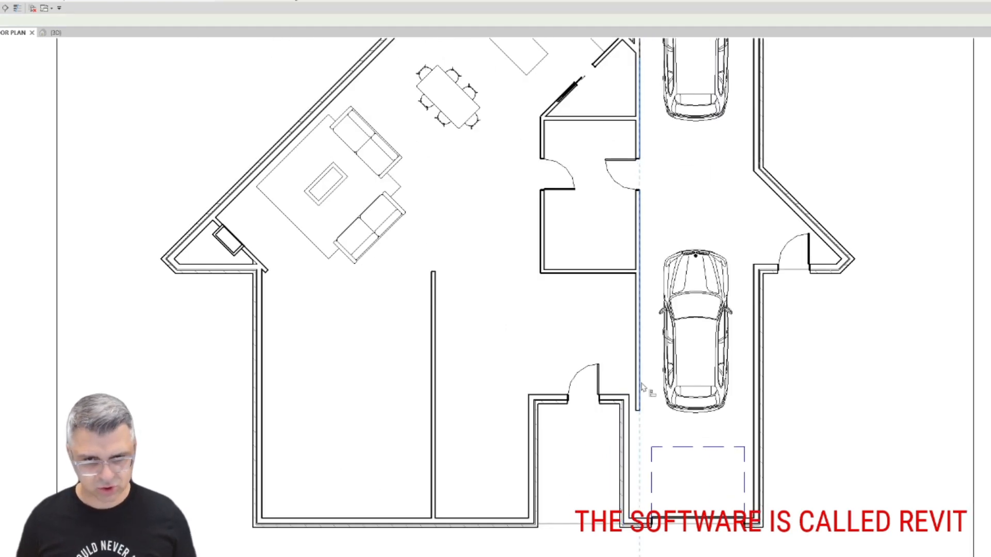
drag(639, 408, 632, 521)
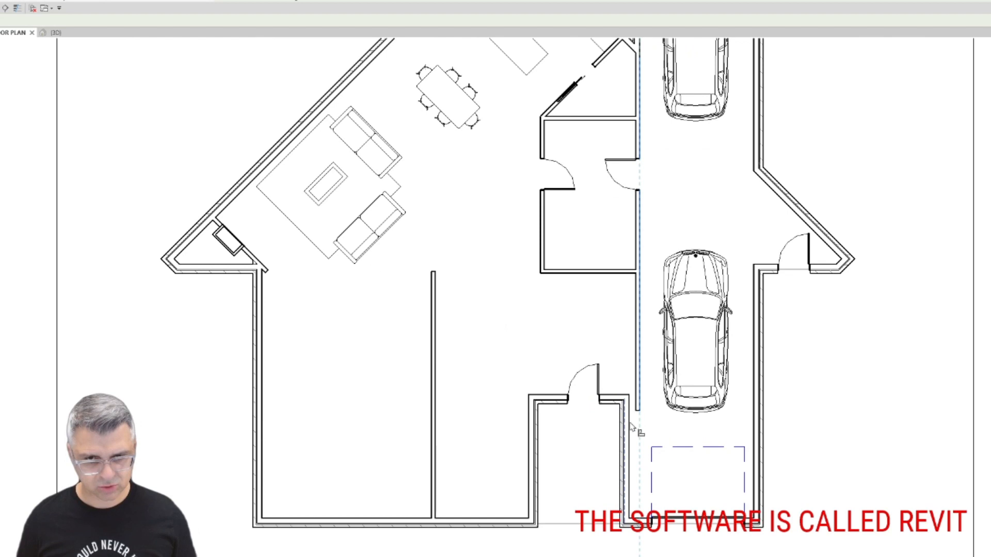
click(581, 454)
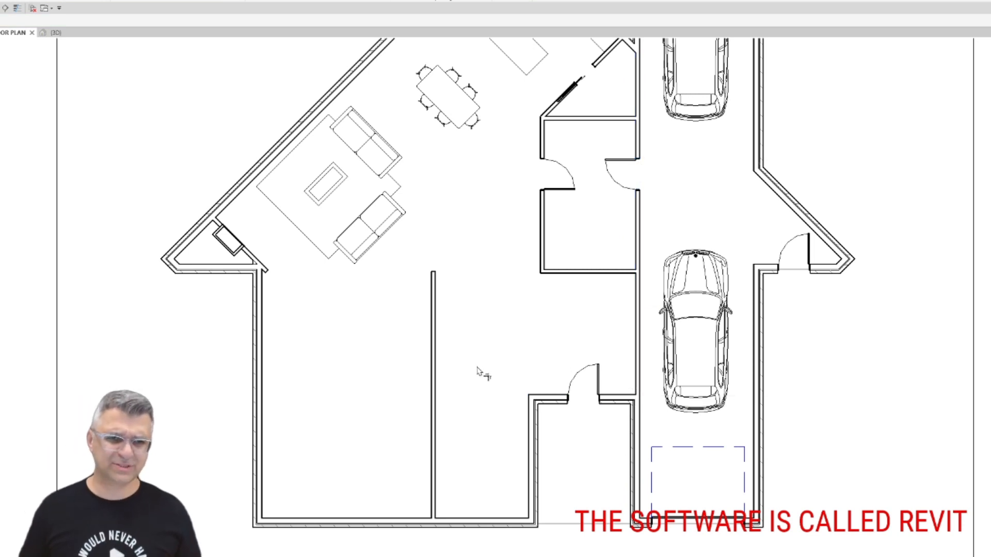
Delete the vertical partition in the middle of the lower area.
scroll(459, 375, down, 1)
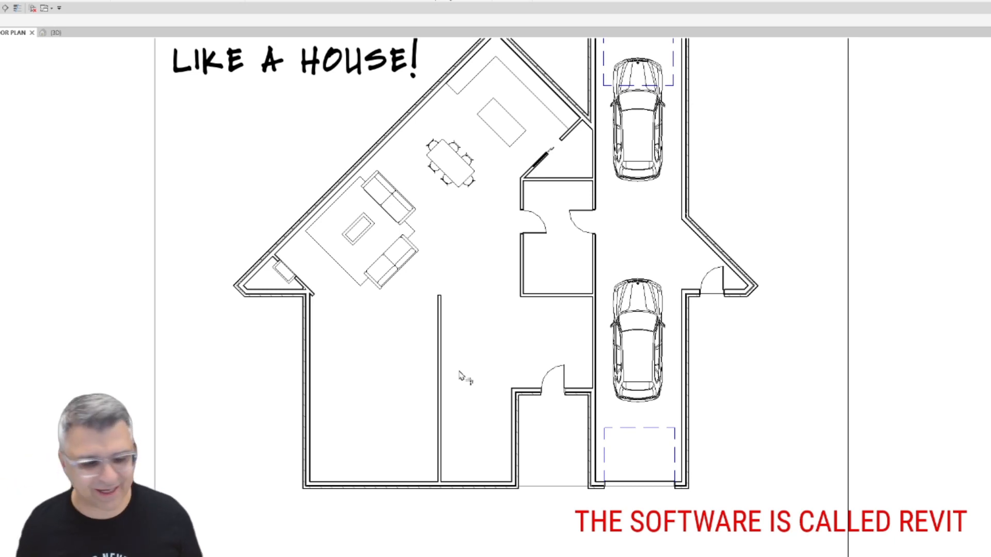
scroll(495, 310, up, 3)
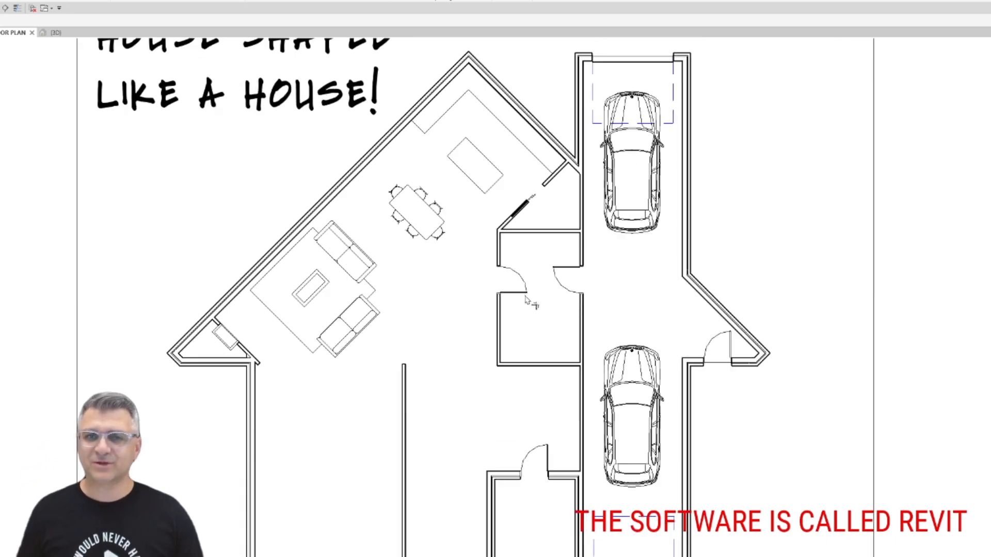
scroll(525, 298, down, 5)
scroll(442, 360, up, 5)
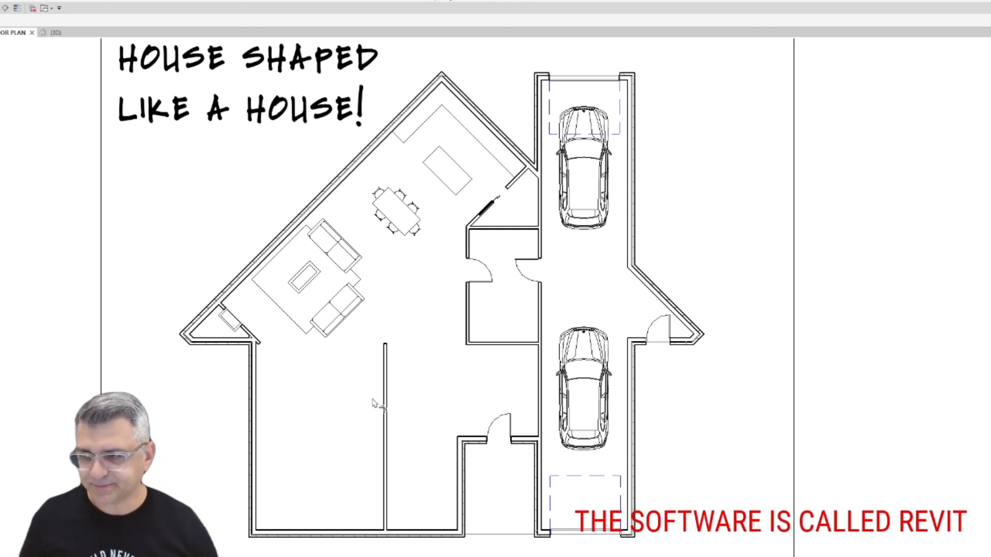
middle_drag(379, 365, 416, 316)
click(421, 378)
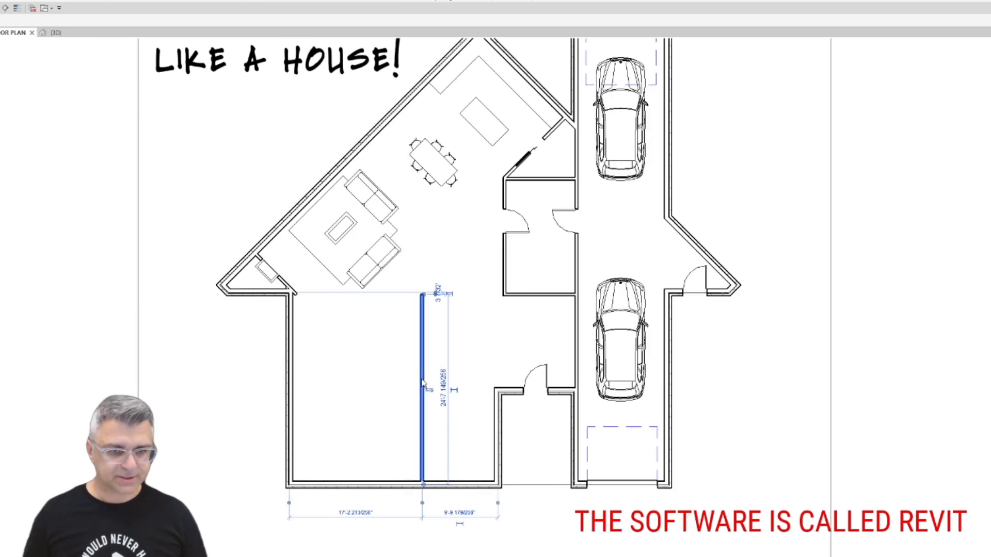
key(Delete)
Move the recess's upper wall and its door upward to about 14'-6" from the bottom exterior wall.
scroll(515, 391, up, 2)
click(514, 369)
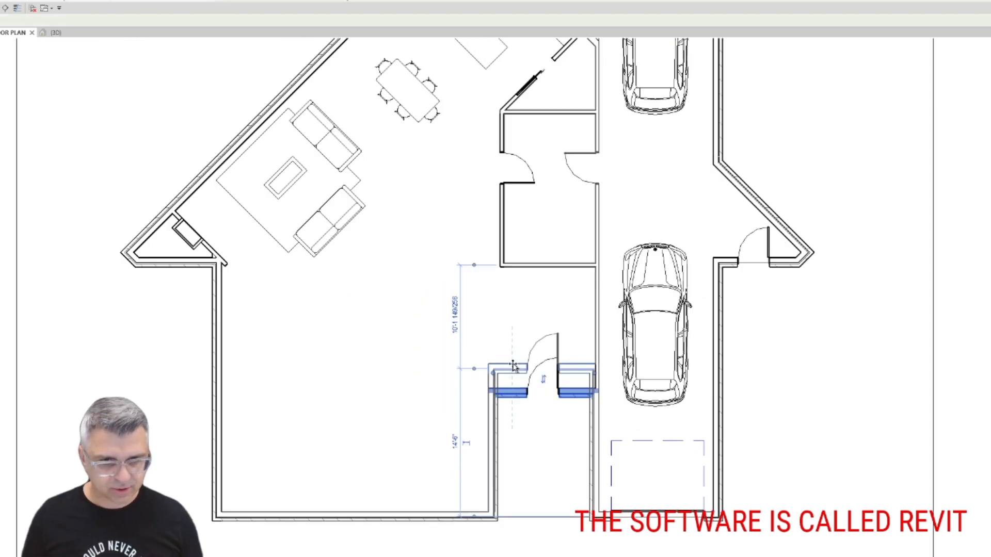
click(510, 397)
Draw a horizontal interior partition about 26'-1 19/32" long from the recess's upper corner to the opposite exterior side wall.
click(538, 267)
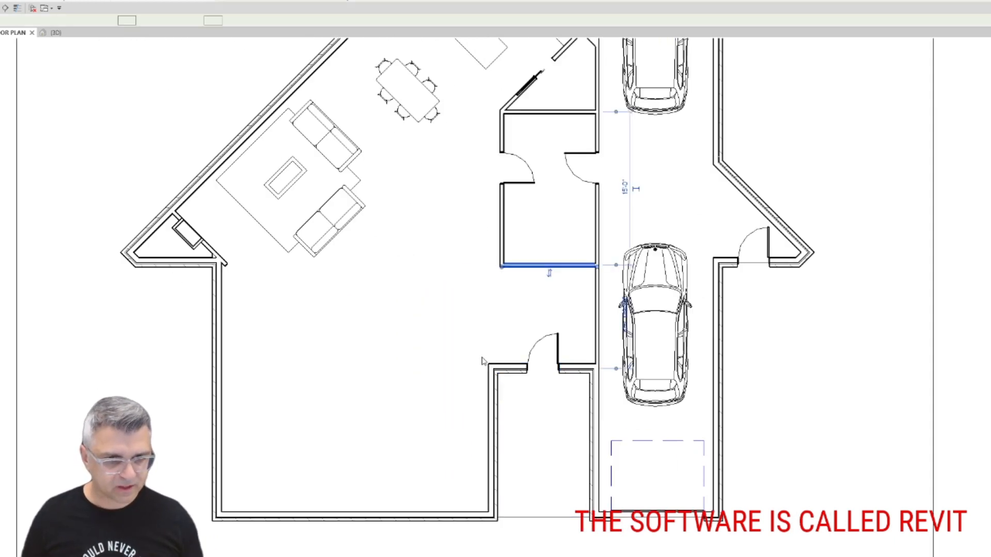
key(c)
key(s)
click(488, 362)
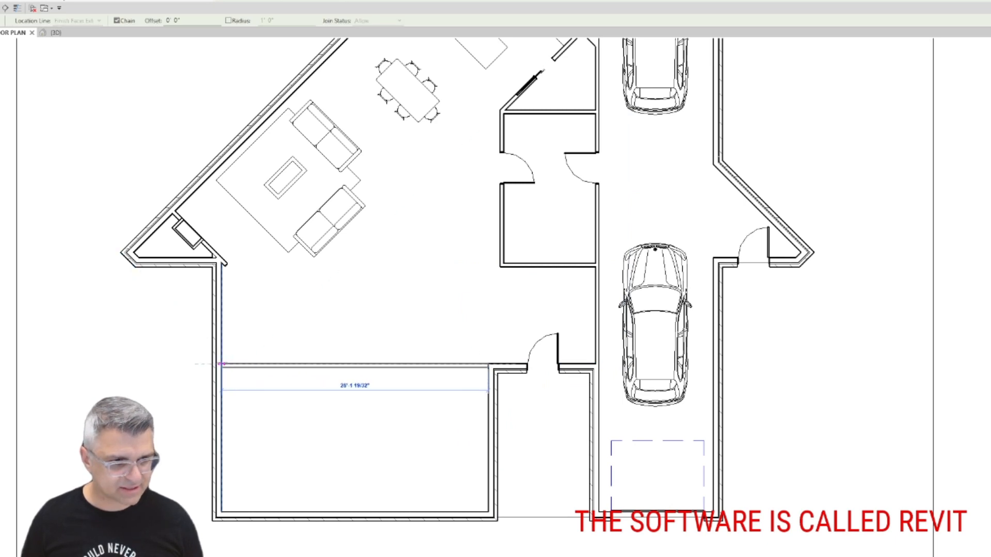
click(221, 364)
key(Escape)
key(Escape)
Draw a vertical partition from the new horizontal partition to the bottom exterior wall, splitting the lower space into two rooms.
click(360, 365)
key(c)
key(s)
click(365, 367)
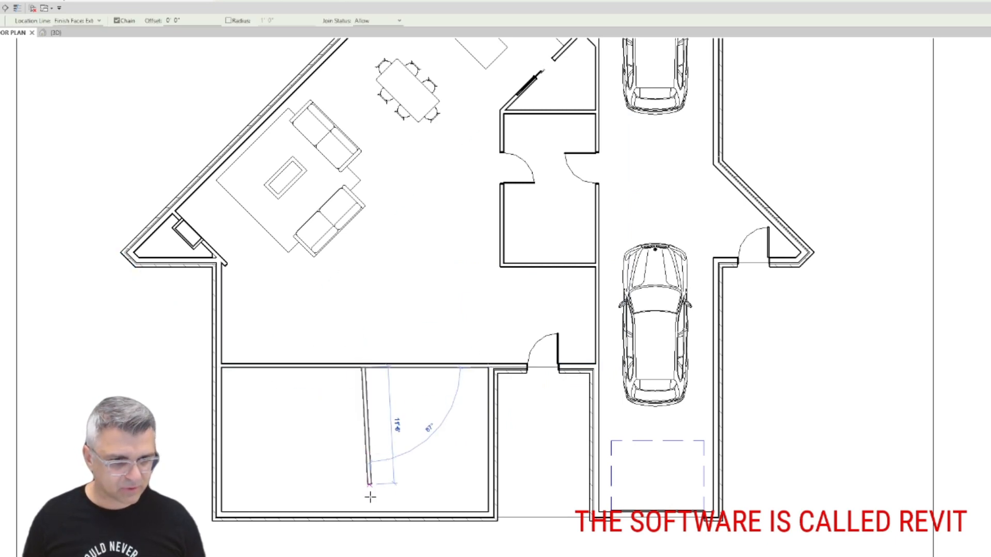
click(365, 512)
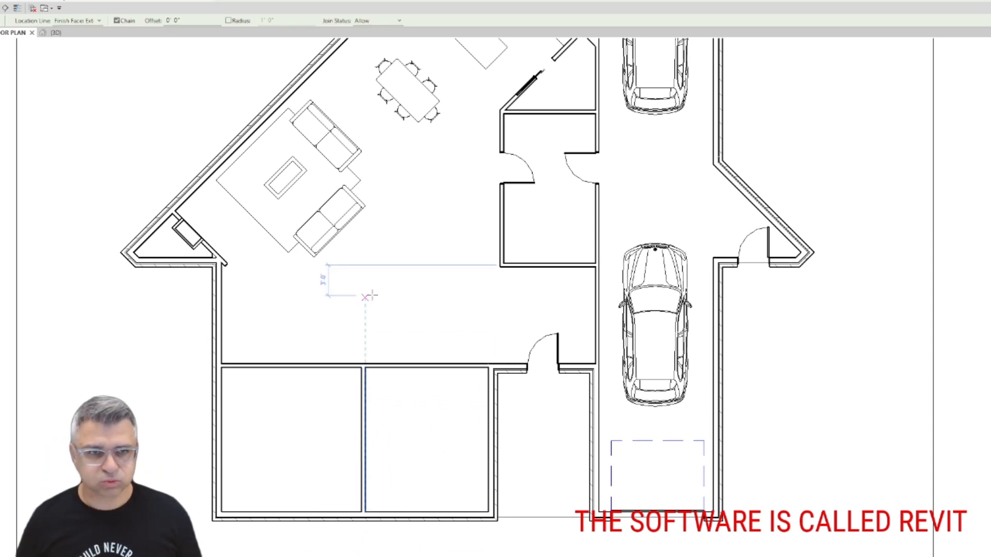
key(Escape)
key(Escape)
Rotate the entry room's lower wall about its garage end until it runs diagonally, parallel to the roof-shaped exterior wall above.
middle_drag(469, 271, 465, 349)
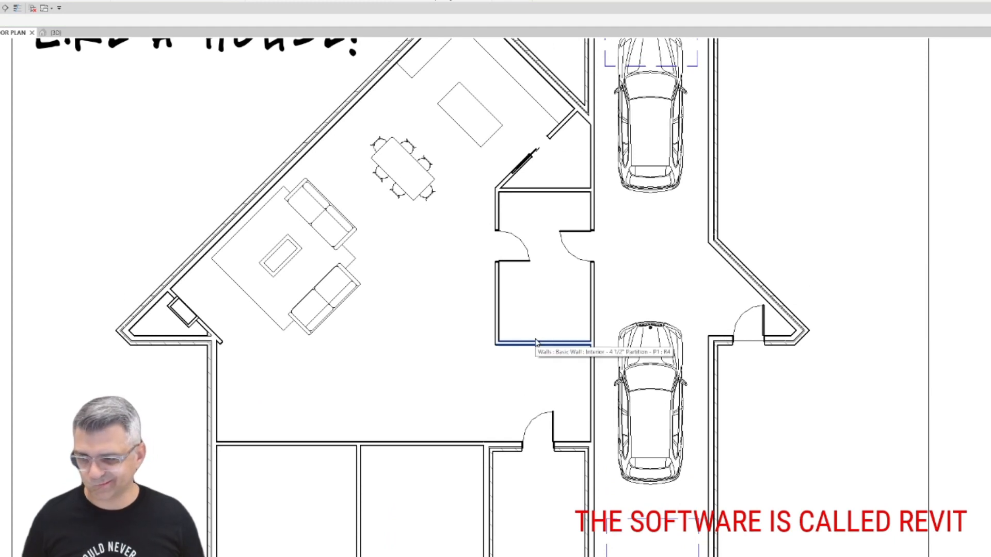
click(536, 342)
key(r)
key(o)
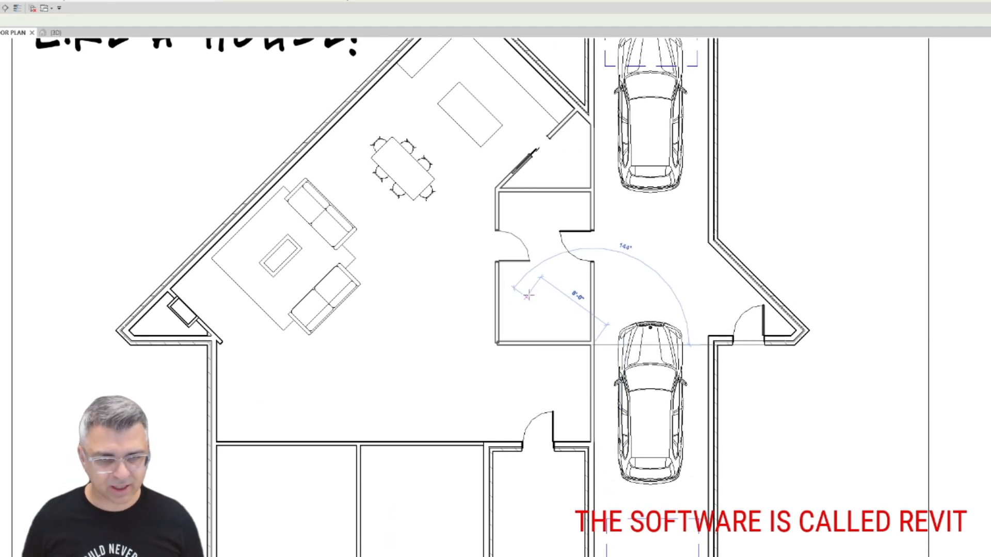
click(533, 289)
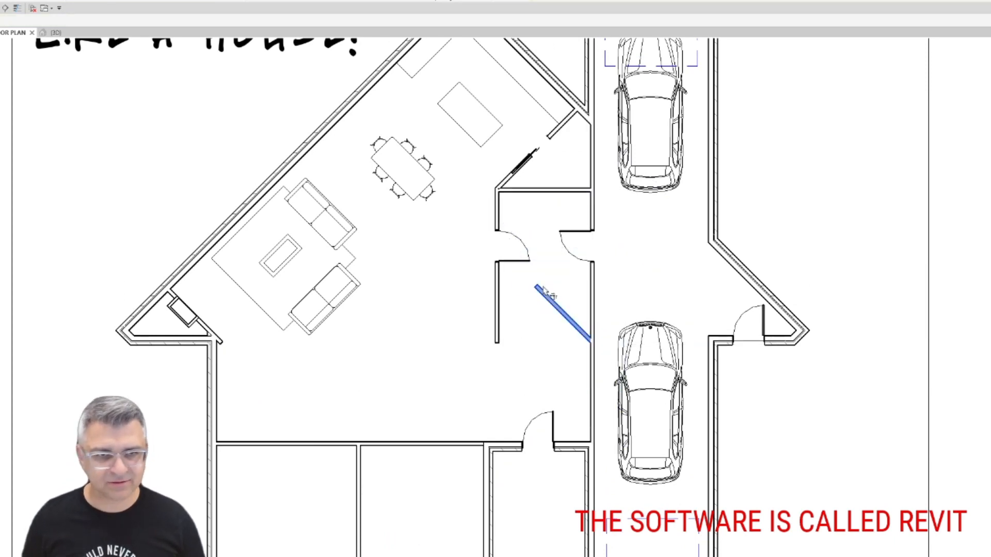
Join the diagonal wall in a corner with the pantry's angled wall, shifted lower, and delete the entry room's vertical wall with its door.
click(502, 183)
key(Escape)
drag(548, 298, 526, 333)
click(496, 282)
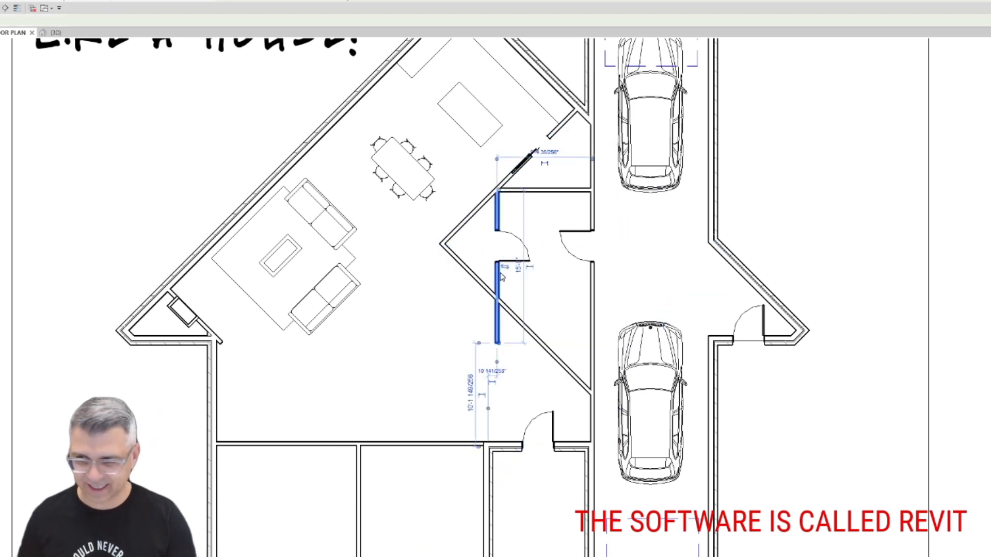
key(Delete)
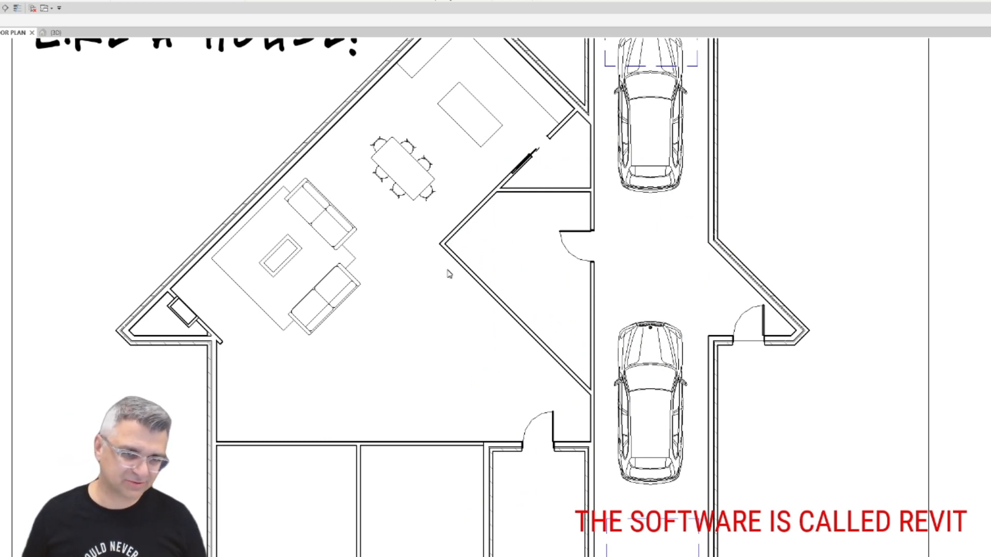
scroll(448, 274, down, 2)
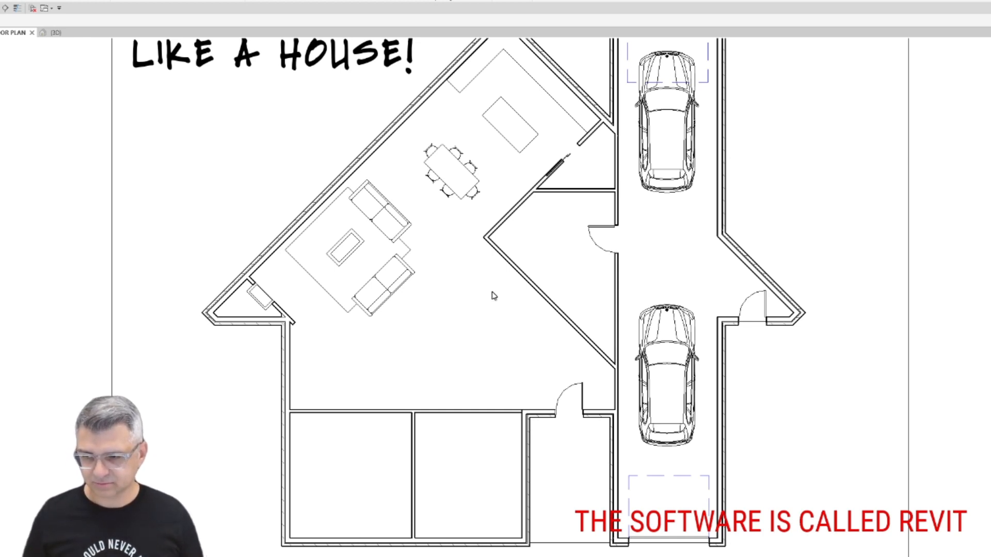
scroll(482, 294, down, 2)
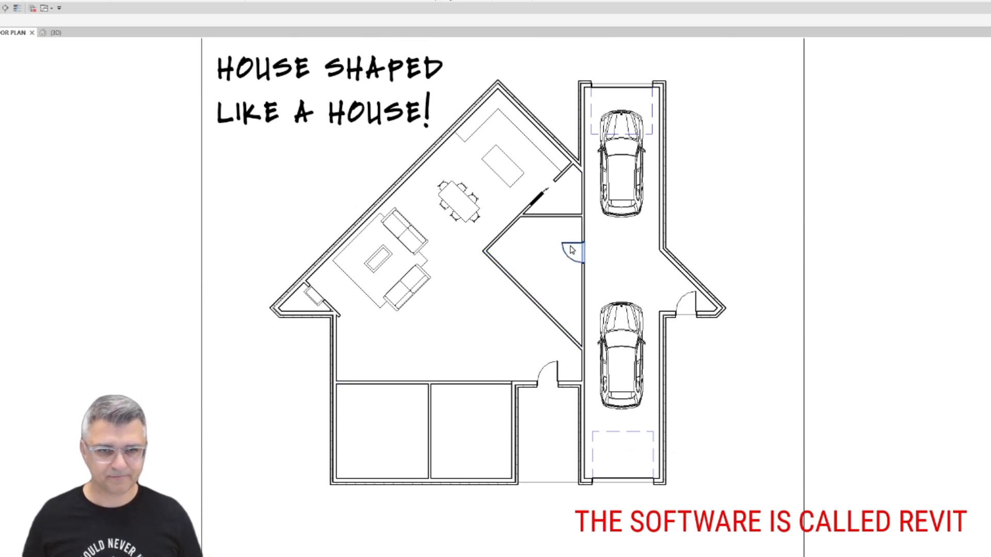
scroll(573, 250, up, 2)
scroll(577, 247, down, 2)
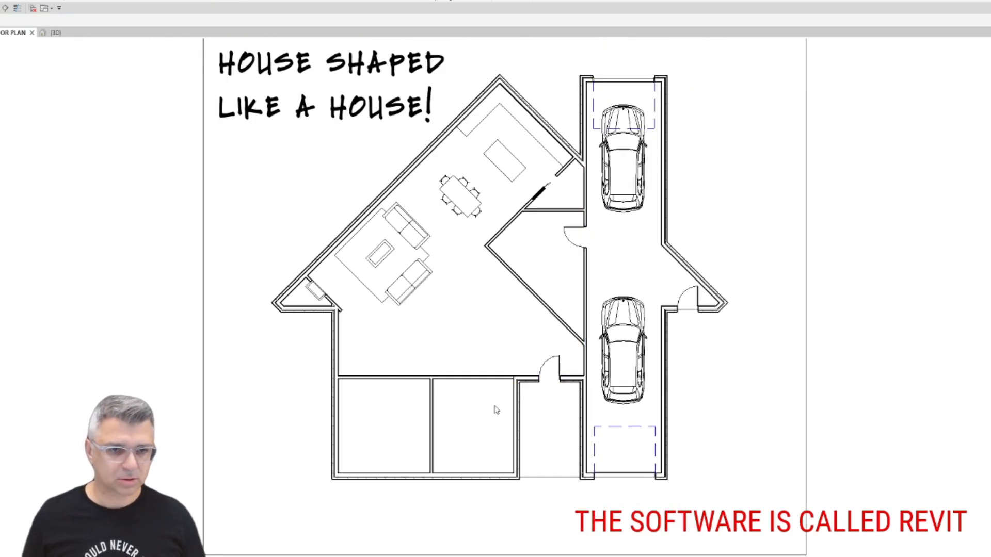
scroll(451, 398, up, 2)
middle_drag(553, 292, 593, 348)
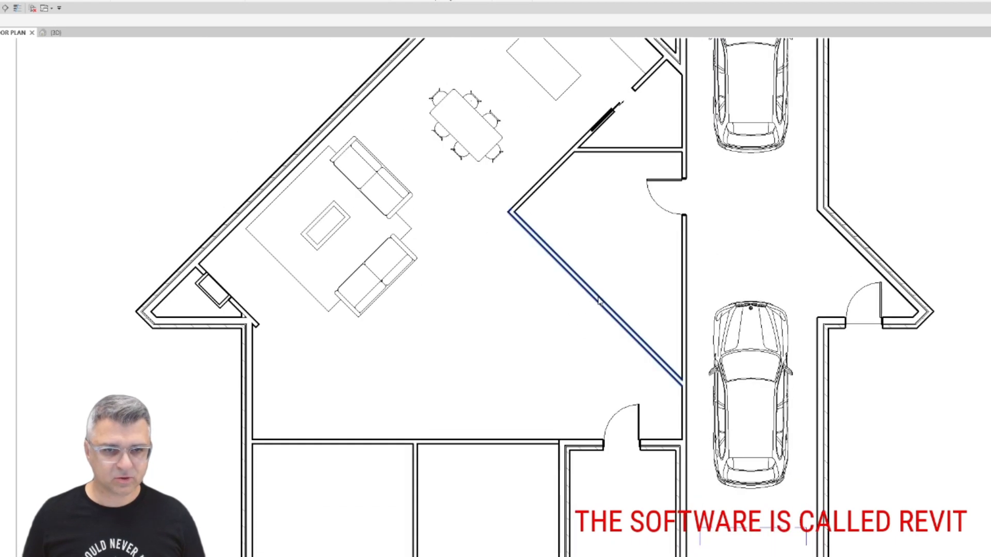
Draw a horizontal partition from the fireplace wall's free end across the area below the living room, and shift it lower.
click(260, 325)
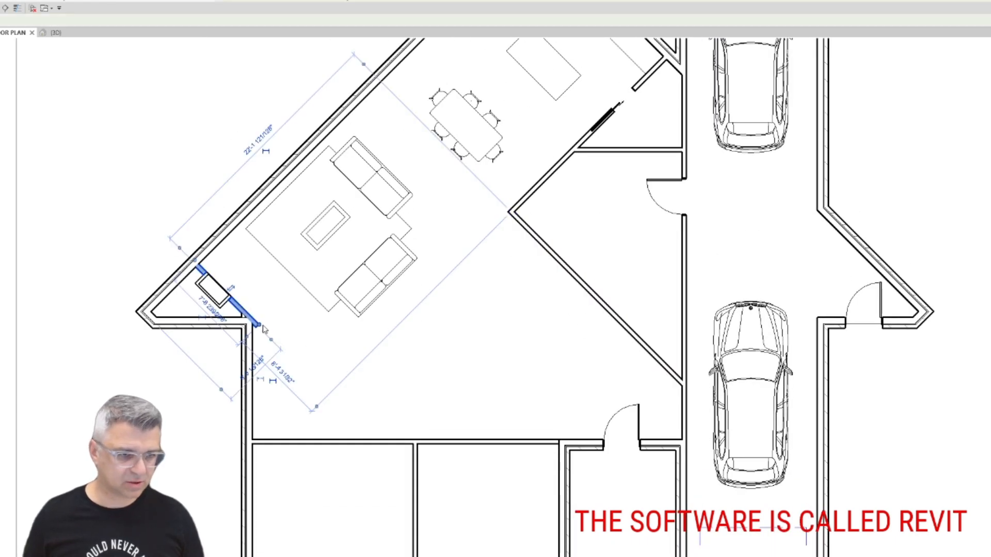
key(c)
key(s)
click(259, 325)
click(533, 325)
key(Escape)
key(Escape)
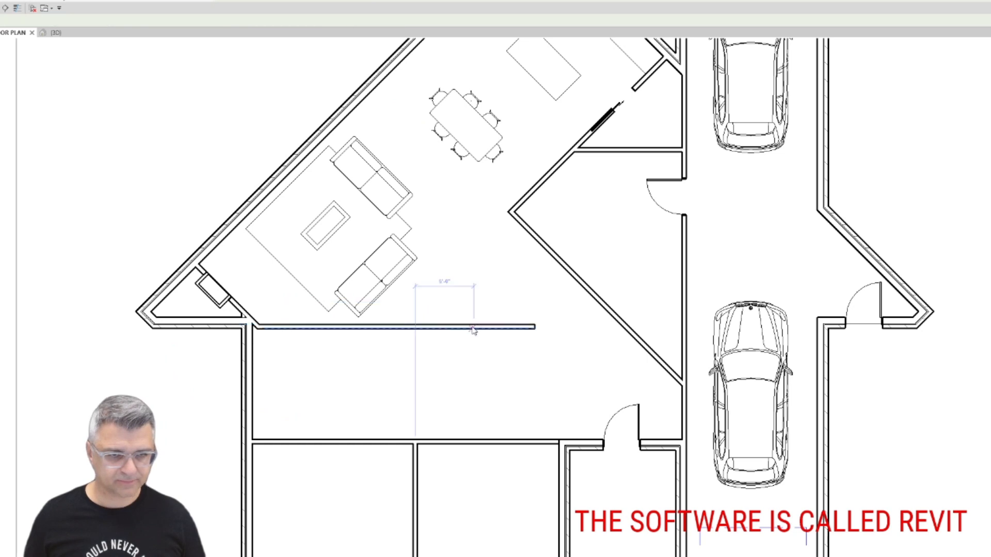
click(469, 326)
drag(469, 326, 469, 356)
click(471, 304)
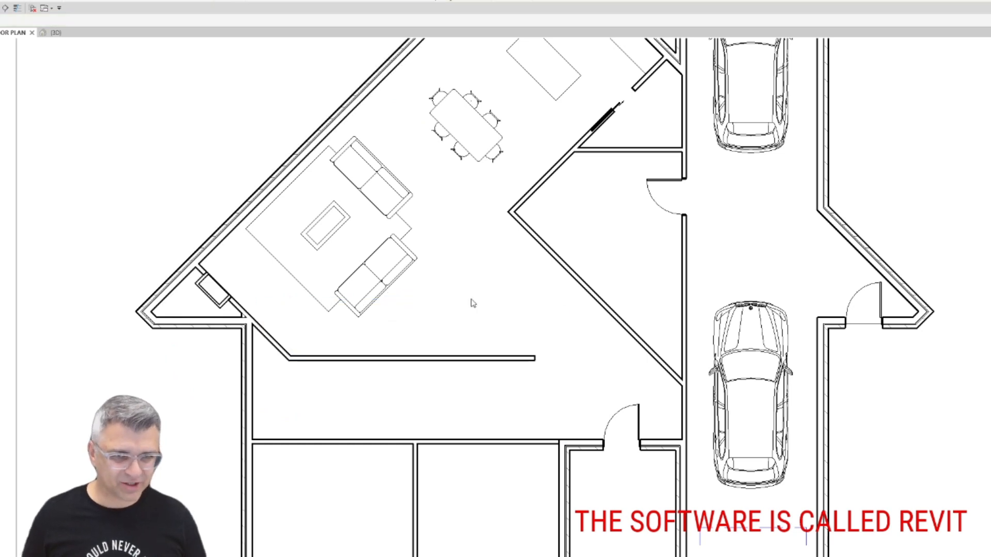
Swing the new partition's free end up toward the dining area and align the partition parallel to the pantry's angled wall.
middle_drag(471, 305, 474, 329)
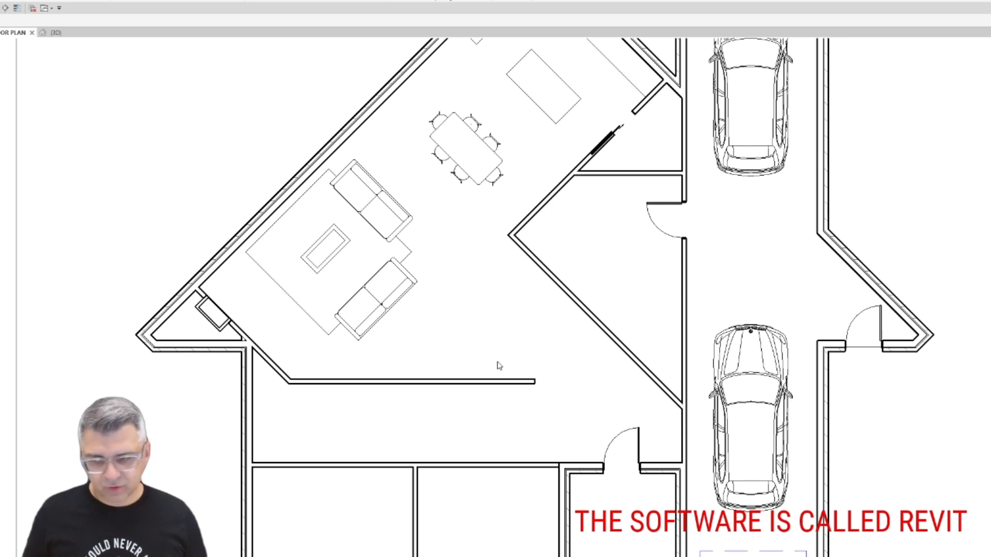
click(467, 382)
drag(536, 382, 452, 292)
key(a)
key(l)
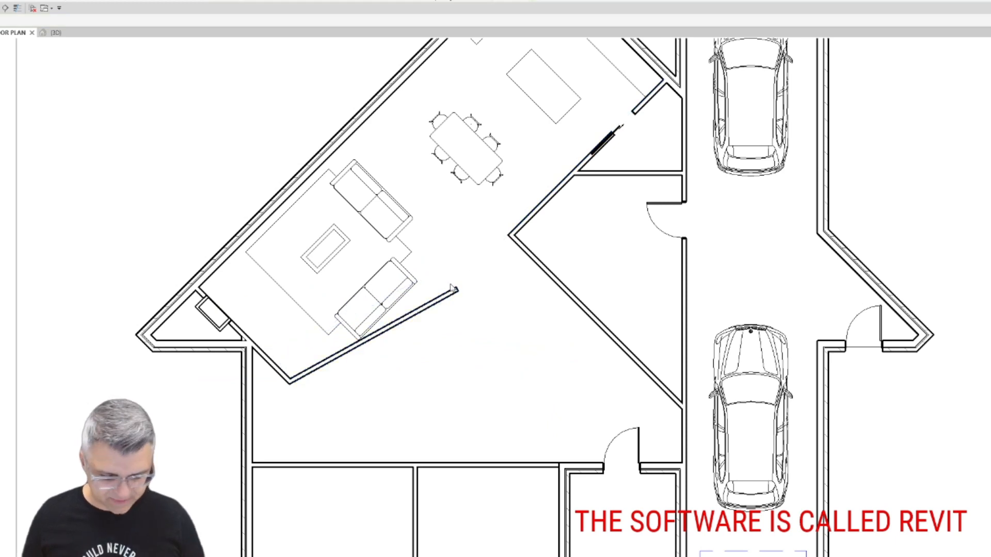
click(522, 225)
click(414, 316)
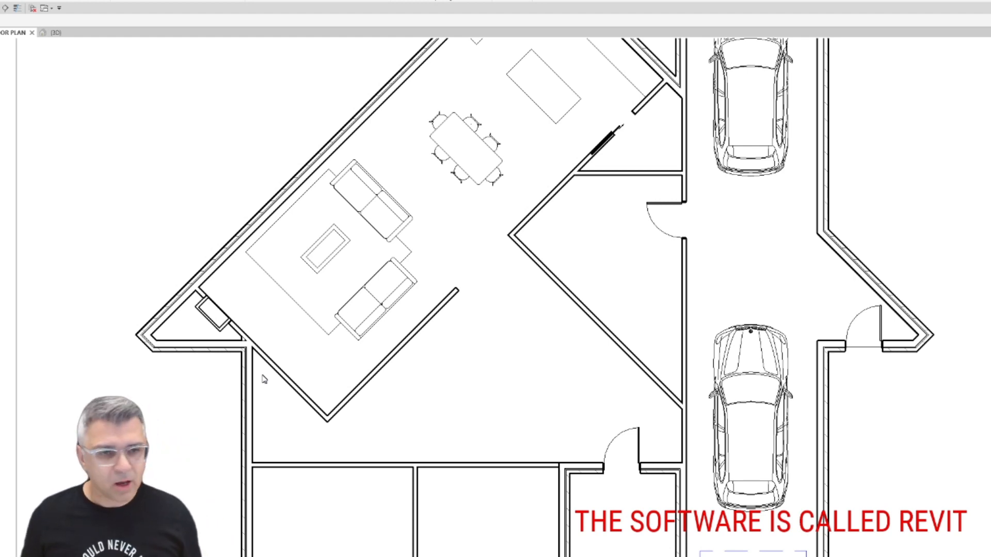
Move the fireplace wall with its fireplace inward along the living room, toward the seating.
scroll(335, 361, down, 2)
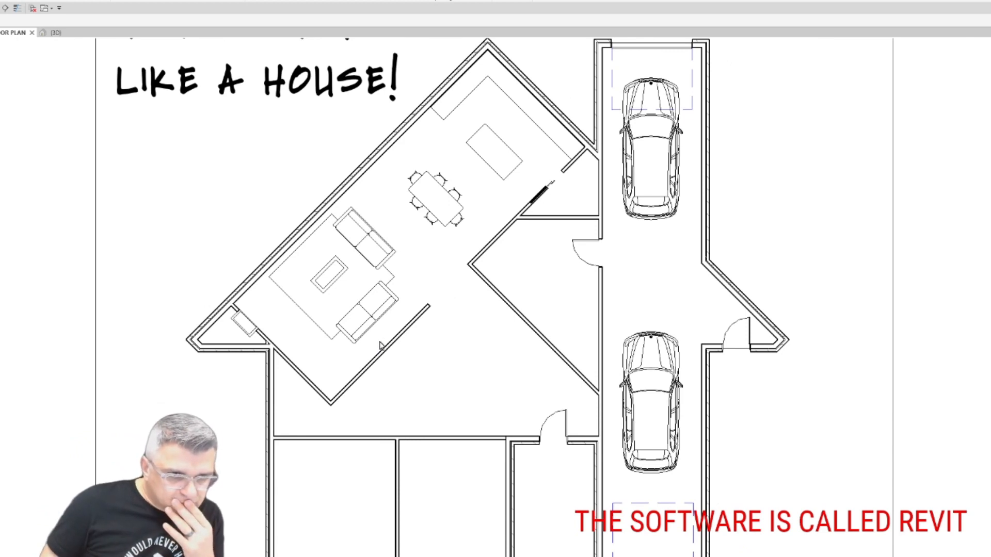
scroll(320, 335, up, 2)
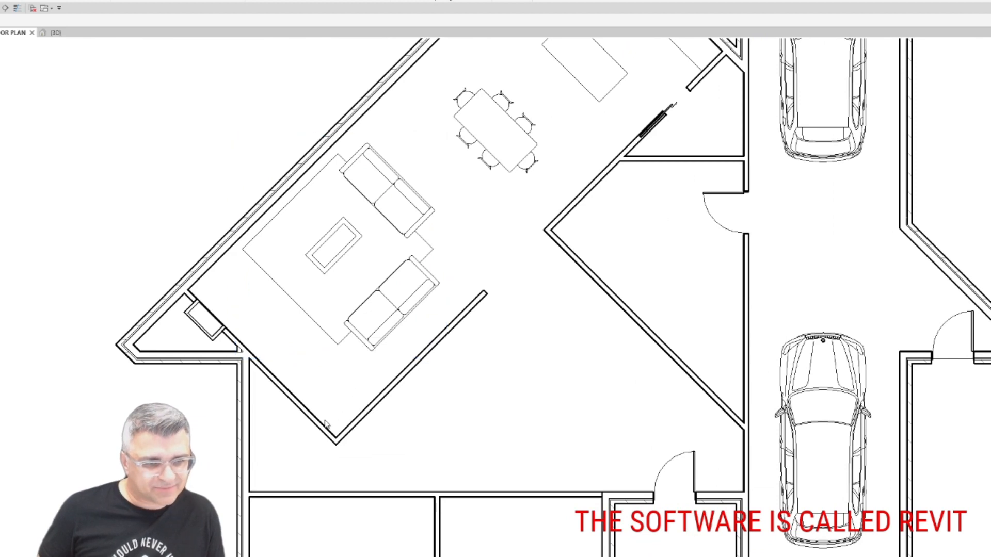
click(310, 416)
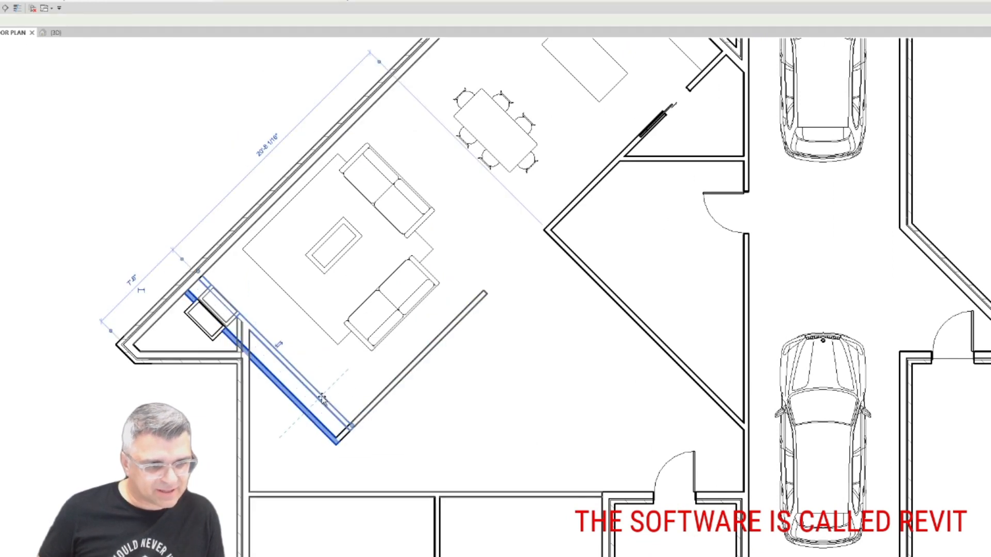
drag(328, 393, 337, 387)
click(298, 387)
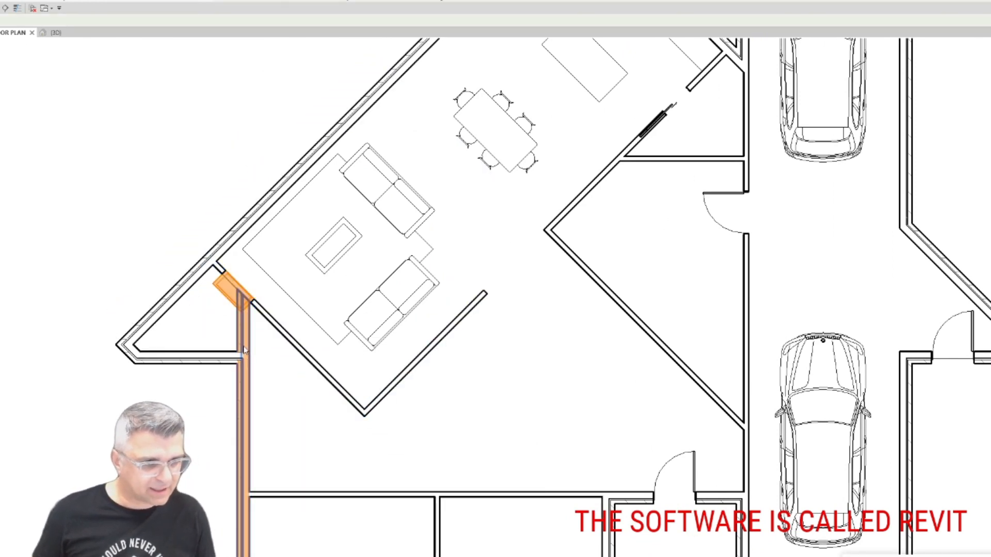
Trim the vertical exterior side wall and the short horizontal eave wall to form a clean corner.
key(t)
key(r)
click(225, 355)
click(242, 385)
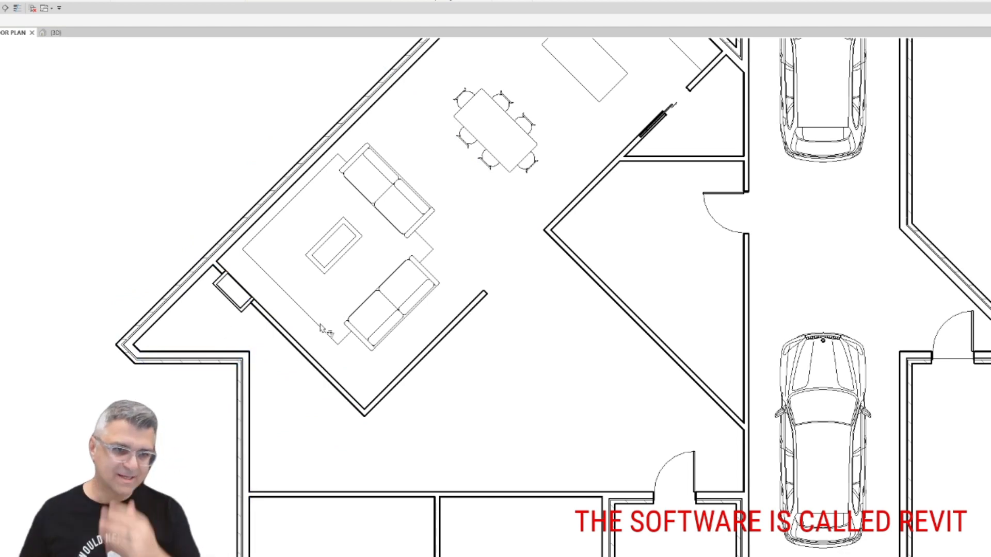
Move the living room furniture group away from the fireplace and nudge it so the lower sofa sits against the new diagonal partition.
drag(393, 321, 427, 320)
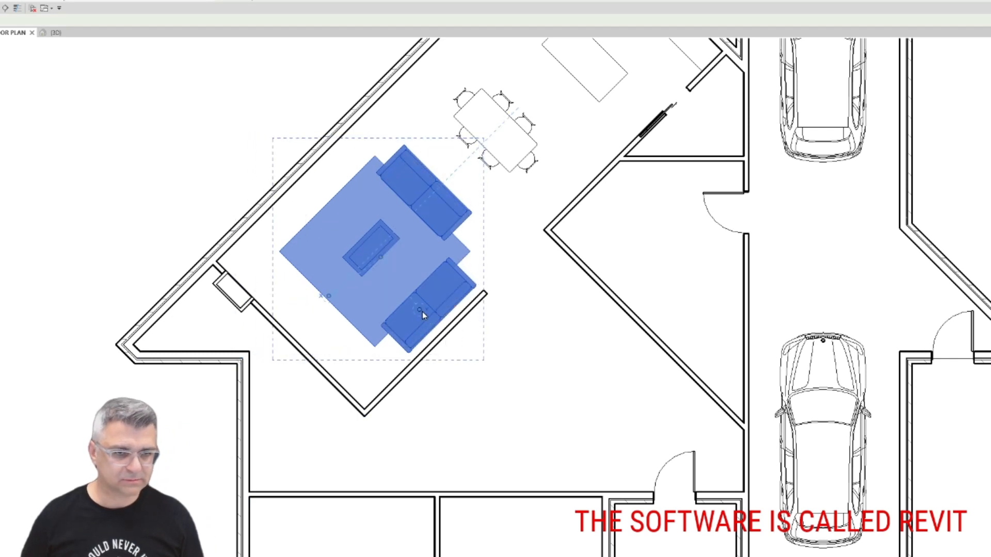
key(Down)
key(Down)
key(Left)
key(Down)
key(Escape)
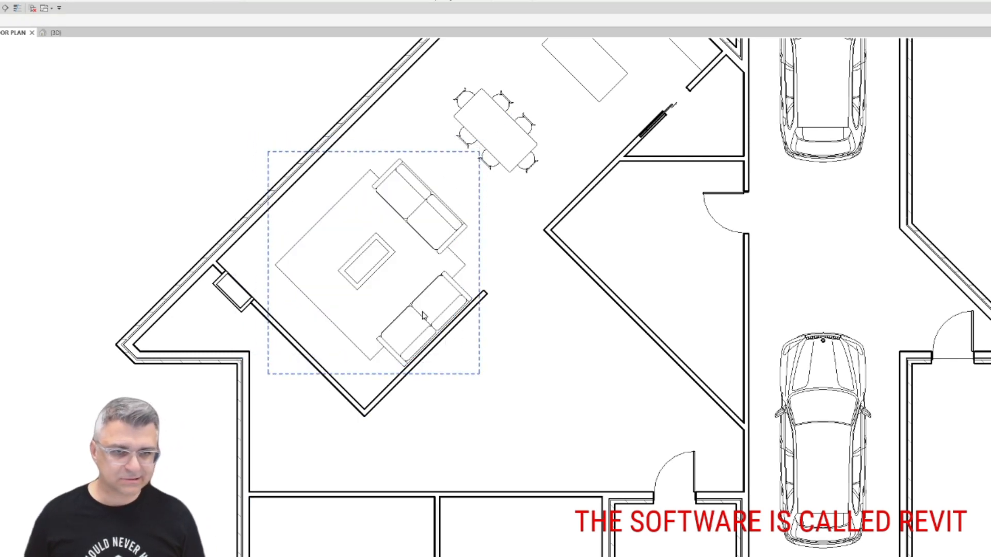
click(423, 314)
key(Left)
key(Up)
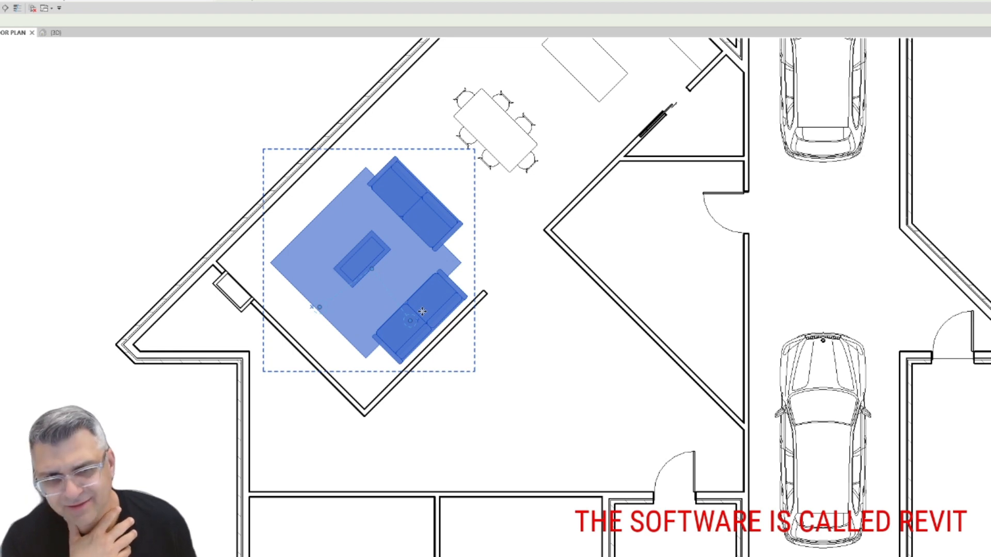
key(Escape)
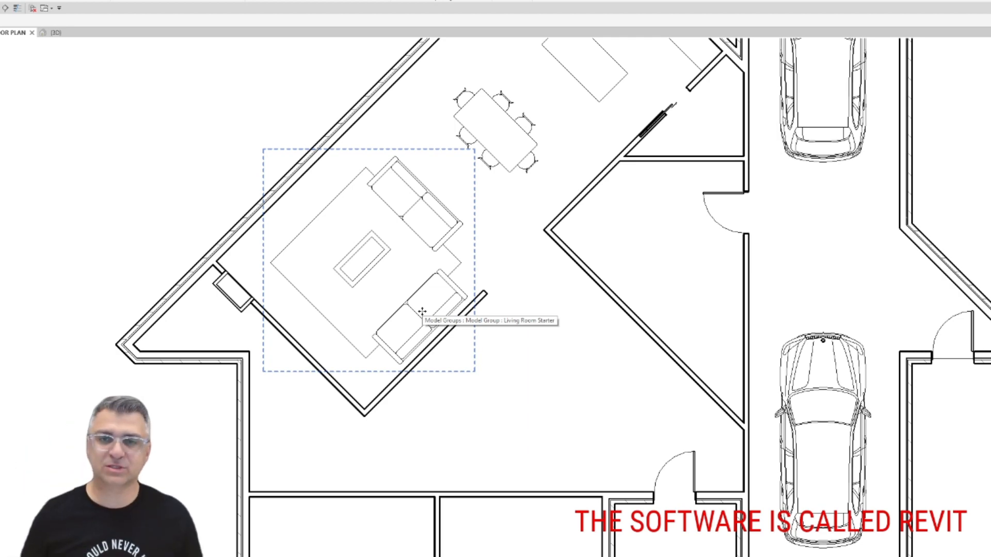
Try moving the lower car down to the bottom garage door and deleting the upper car.
scroll(423, 315, down, 2)
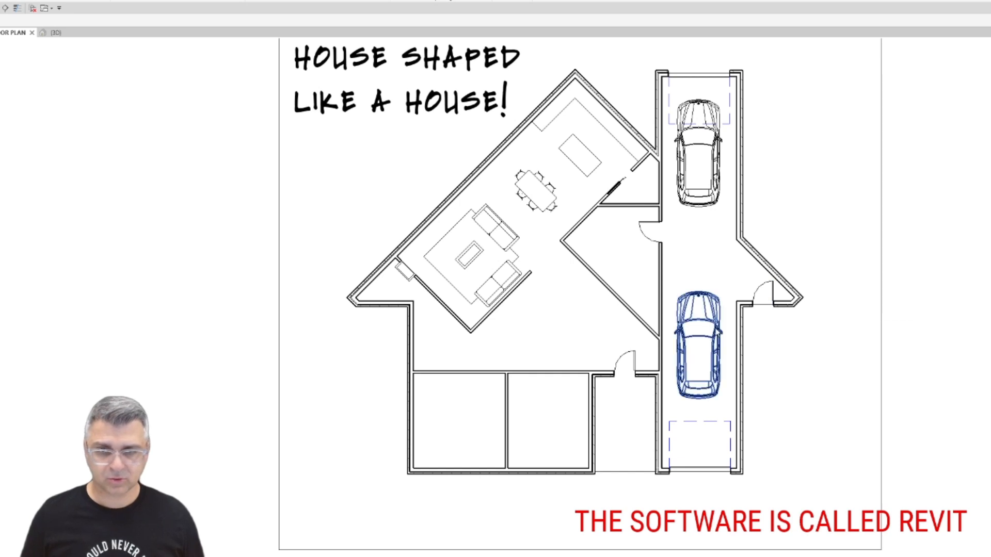
click(711, 320)
drag(710, 326, 710, 387)
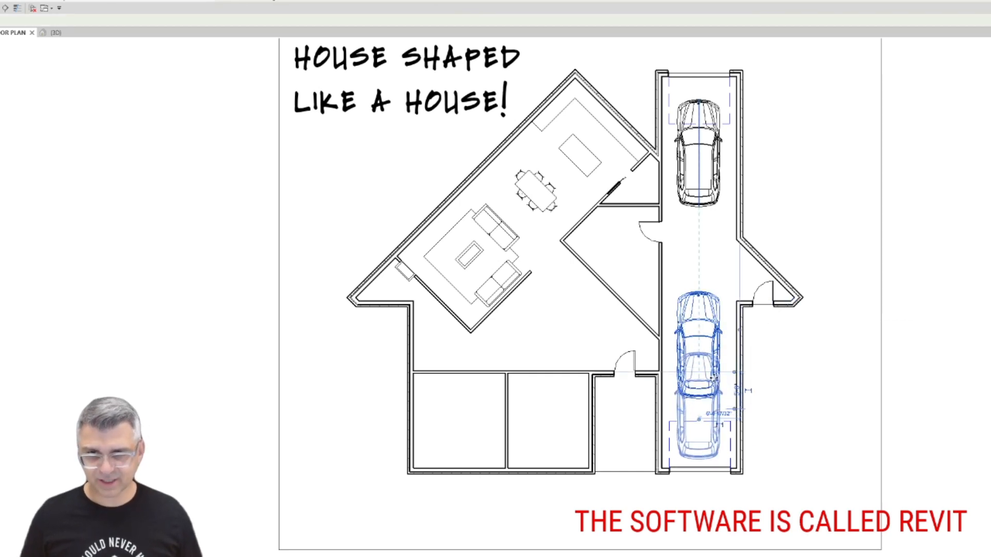
click(699, 248)
click(708, 190)
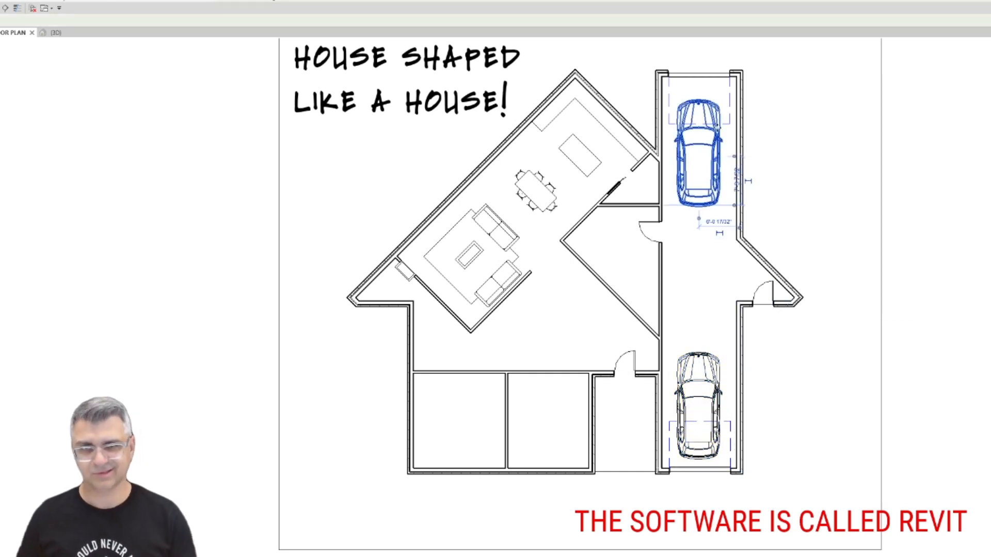
key(Delete)
Try closing off the garage's upper end with a horizontal partition and copying the remaining car in front of itself.
click(640, 209)
drag(660, 206, 722, 209)
click(692, 263)
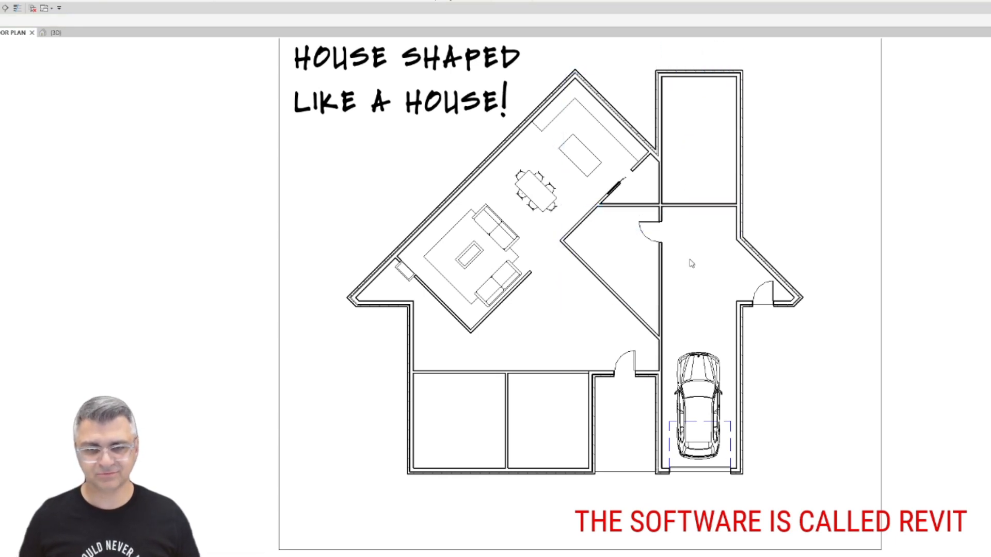
click(698, 366)
ctrl+drag(701, 354, 703, 223)
click(786, 212)
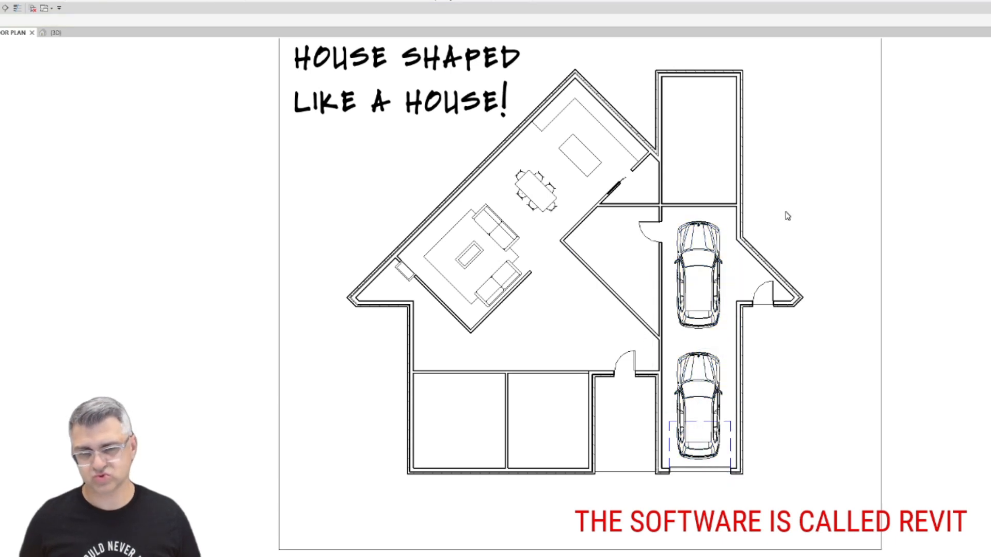
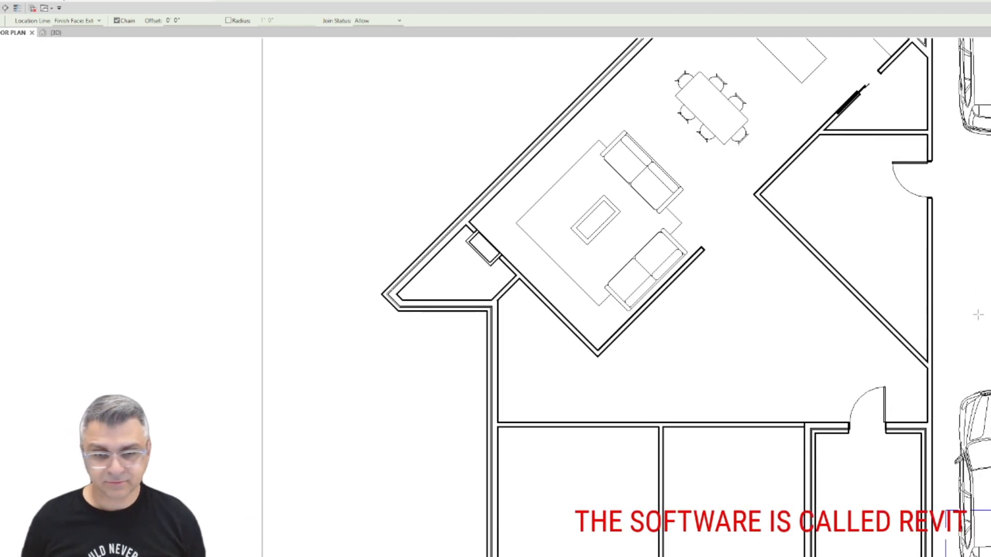
Begin a filled region and trace its boundary over the roof-shaped exterior walls, down the garage wall and along the recessed entry.
middle_drag(954, 186, 821, 36)
scroll(471, 317, up, 2)
key(Escape)
scroll(516, 291, down, 4)
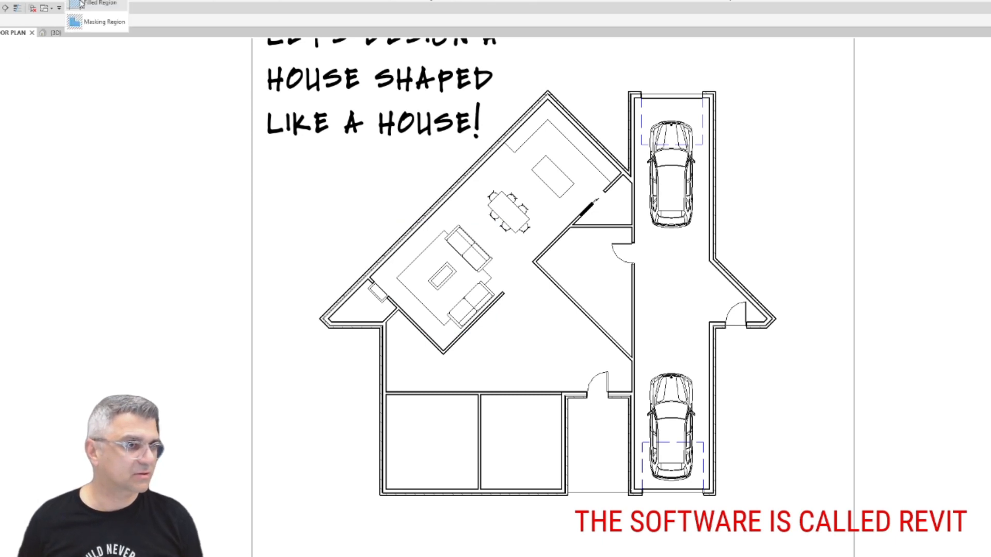
key(r)
key(o)
click(318, 316)
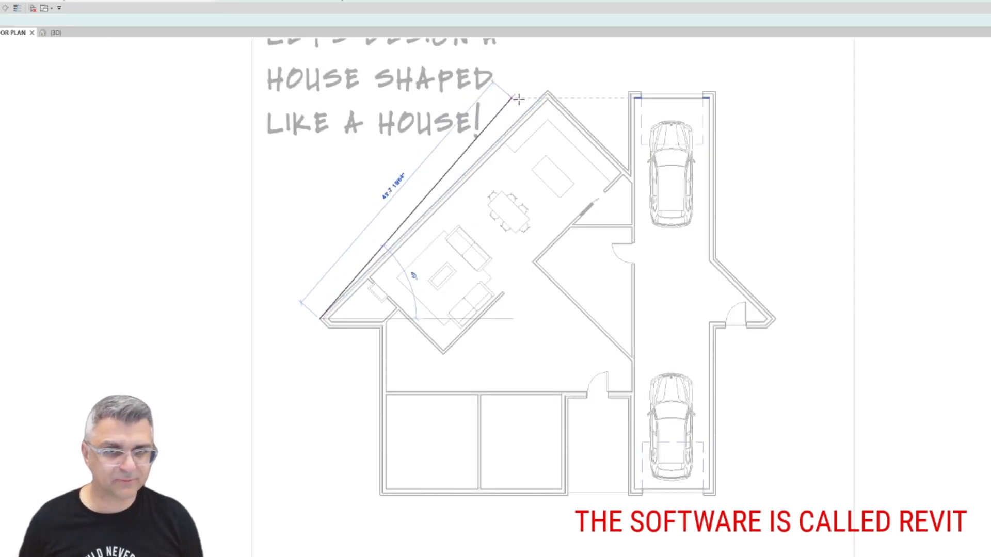
click(547, 92)
click(634, 178)
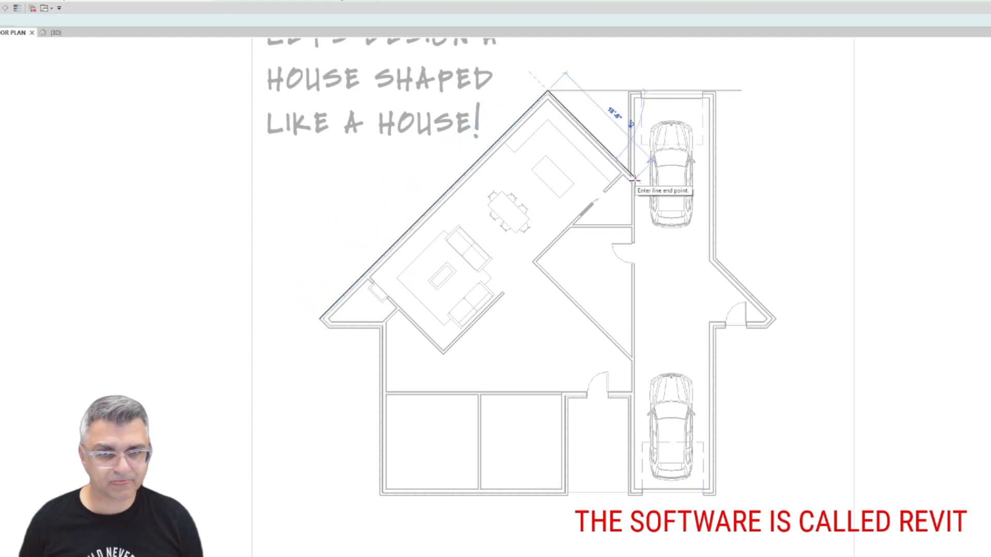
click(634, 400)
click(568, 400)
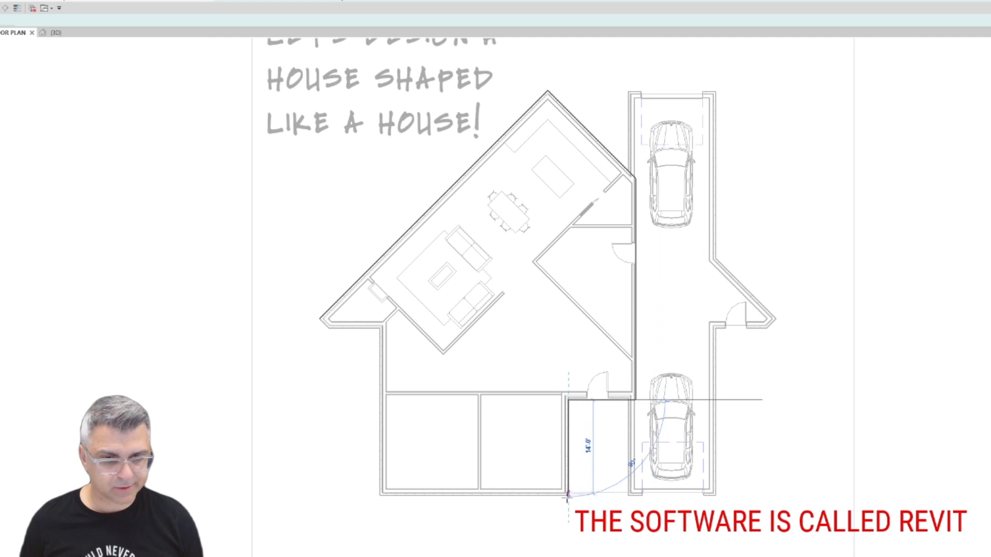
Complete the filled region's boundary around the lower rooms and the eave, closing it to cover the house without the garage.
scroll(567, 489, up, 4)
click(568, 485)
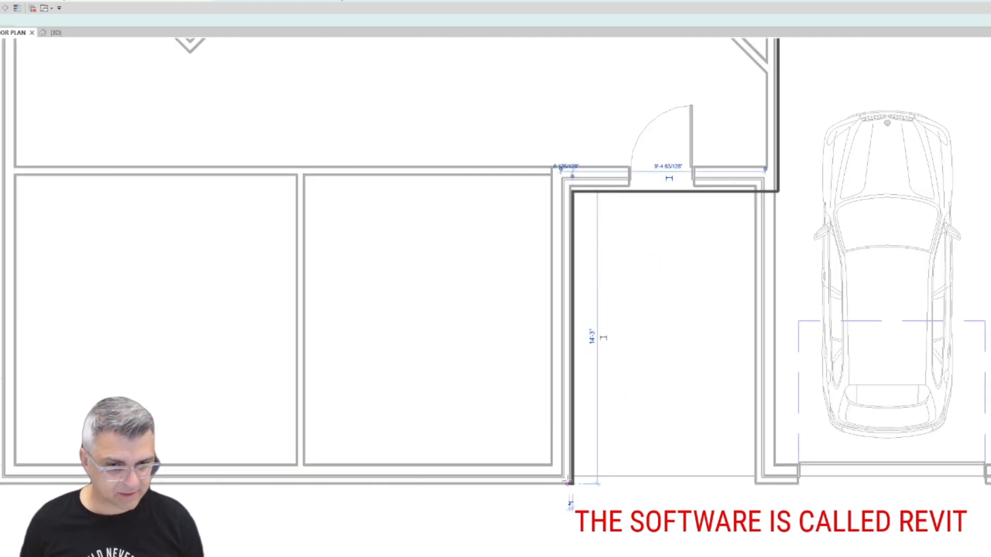
scroll(569, 490, down, 3)
click(191, 483)
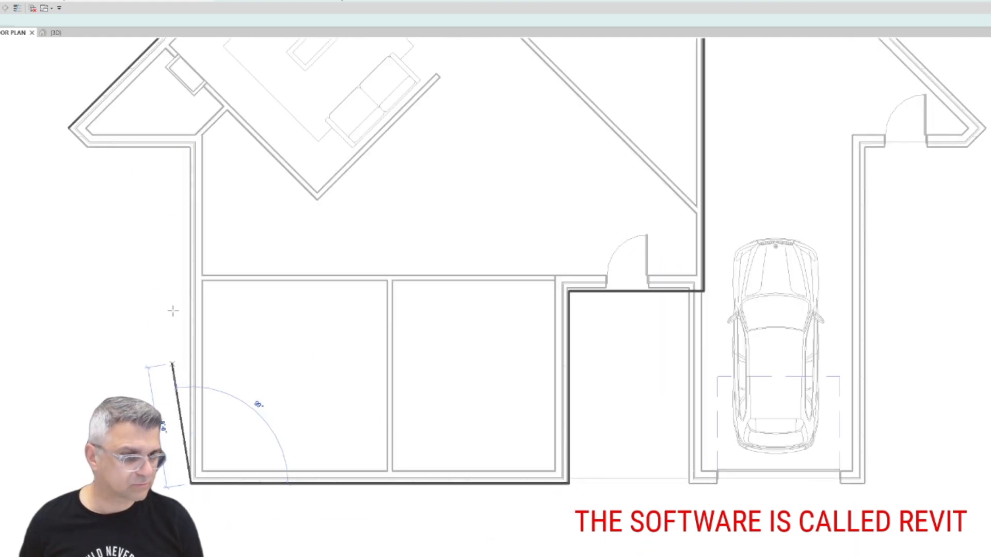
click(191, 145)
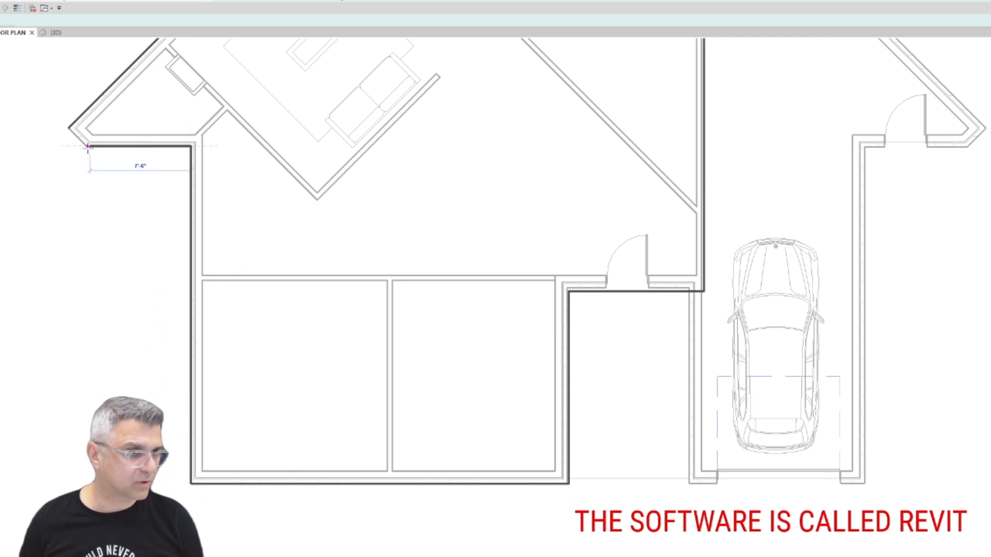
click(71, 128)
click(86, 144)
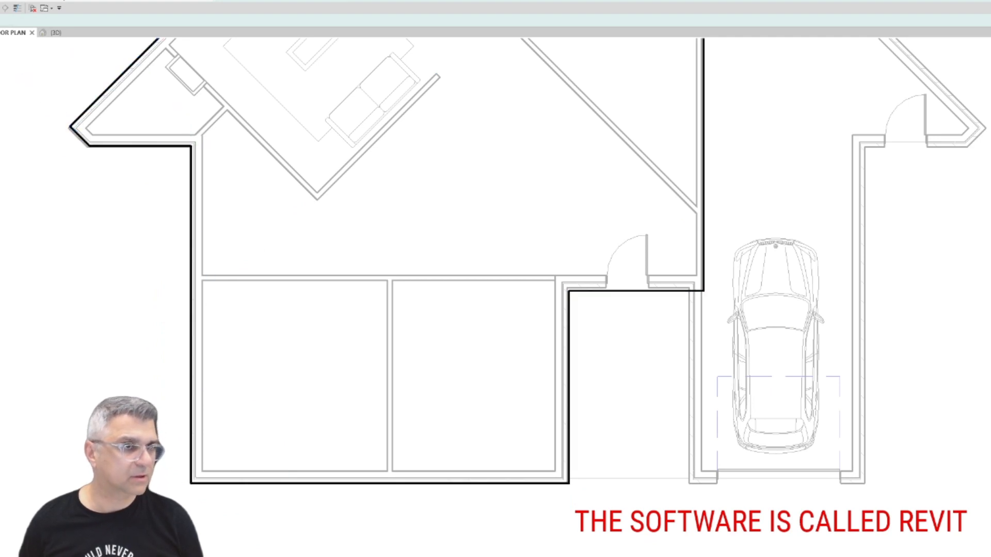
scroll(310, 237, down, 3)
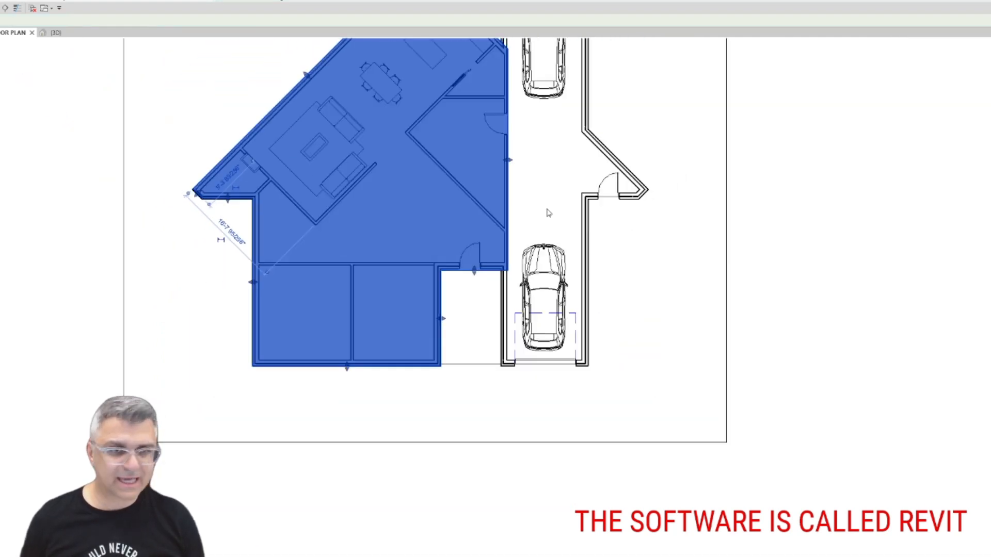
middle_drag(546, 213, 527, 312)
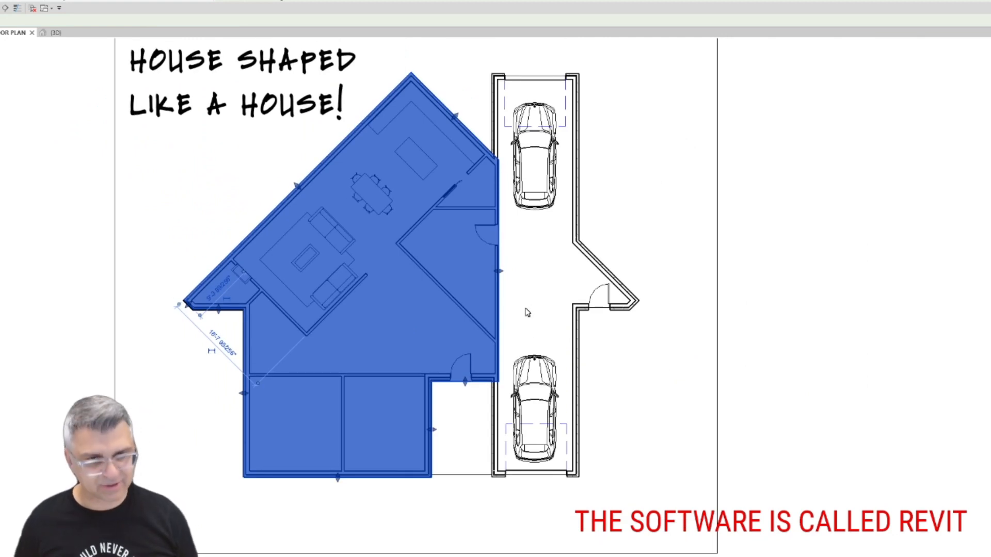
key(Escape)
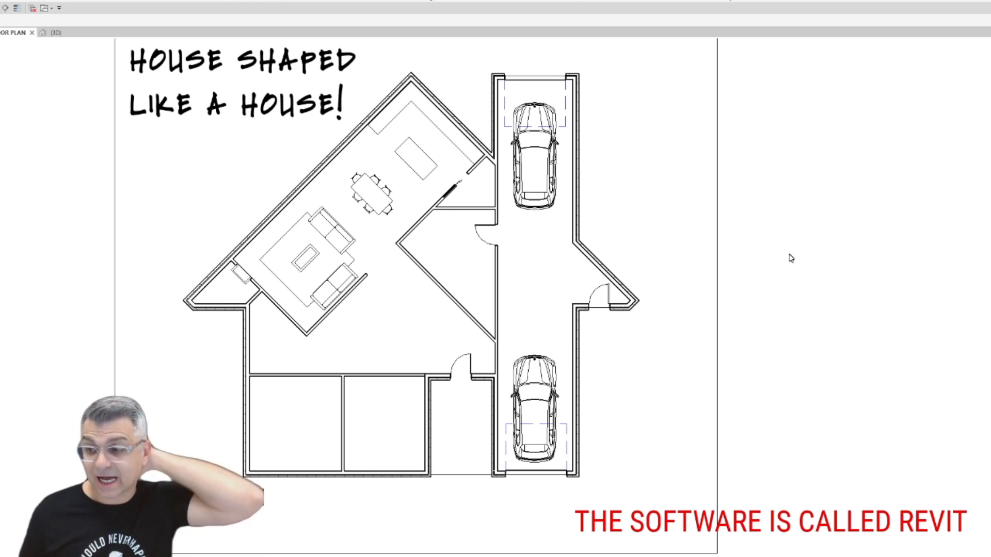
Place a door in the entry room's angled wall just below the pantry, swinging into the room.
click(717, 260)
click(676, 264)
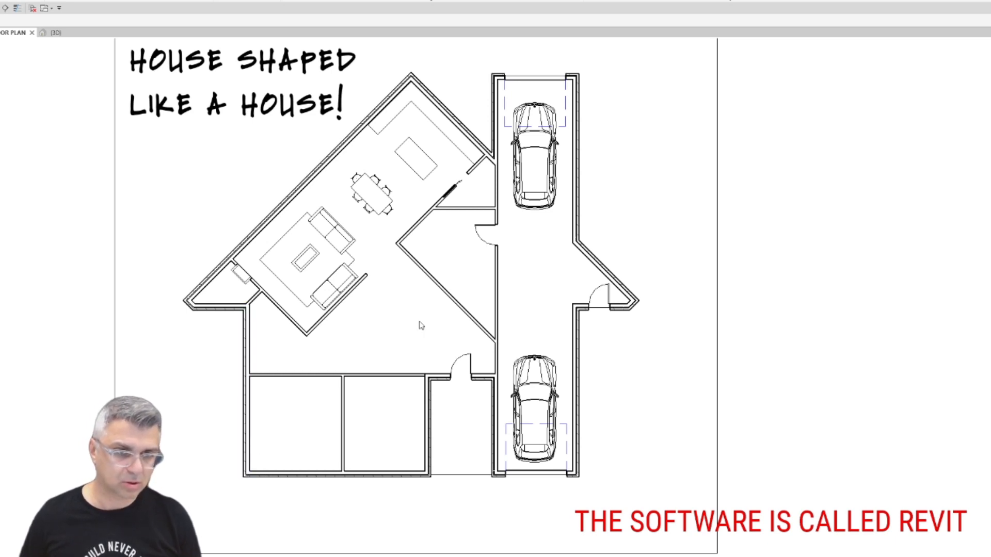
scroll(444, 215, up, 2)
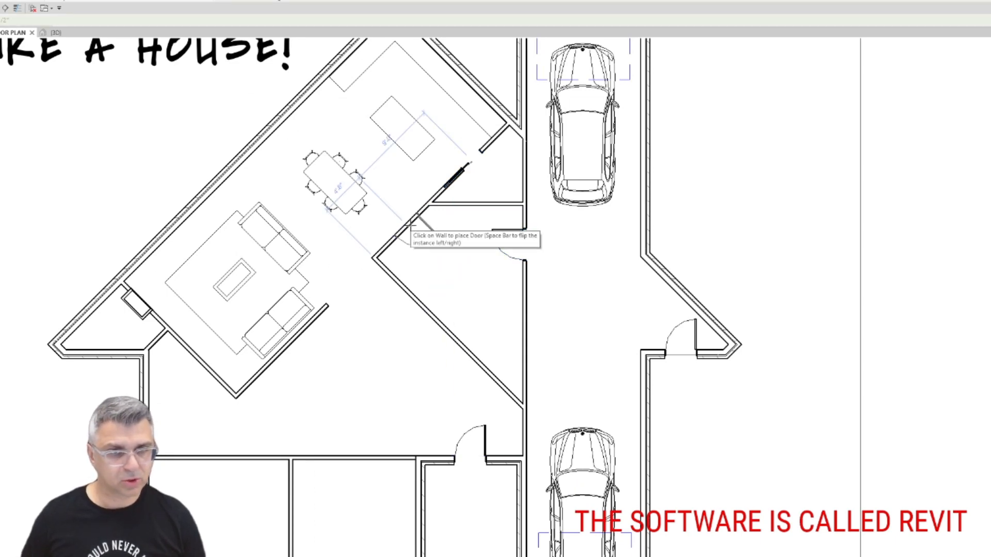
click(408, 226)
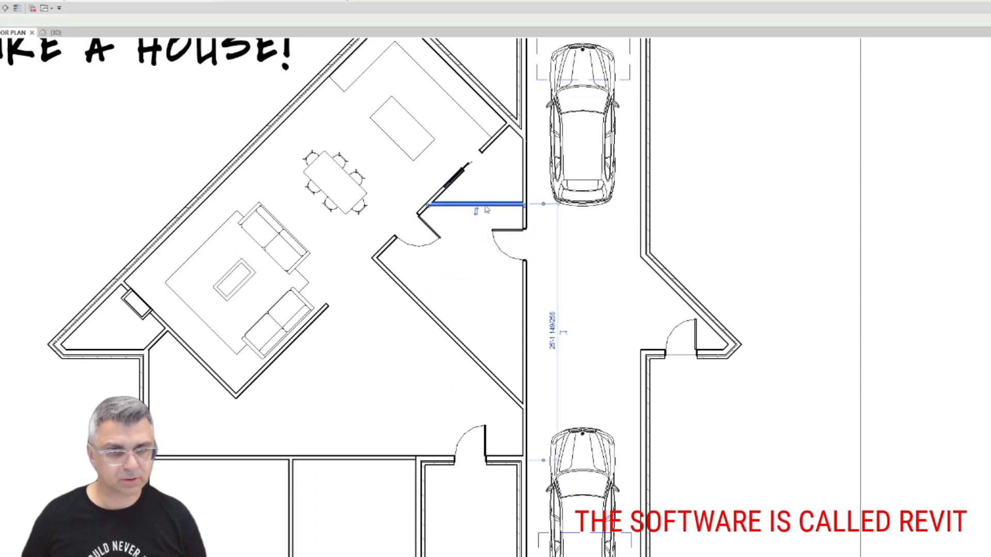
Nudge the pantry's horizontal partition slightly upward and shift the entry room's angled door up against the pantry corner.
drag(485, 209, 484, 204)
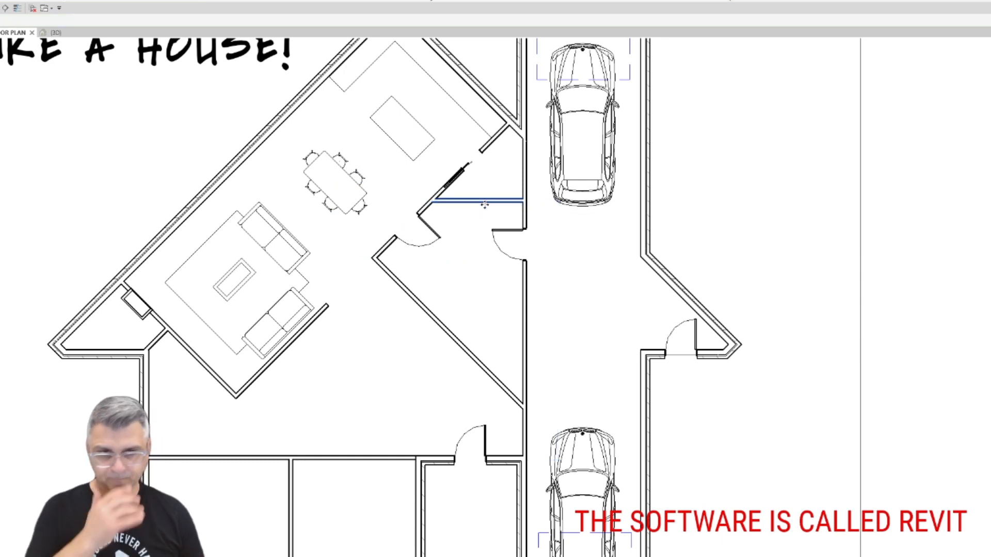
click(433, 223)
key(Escape)
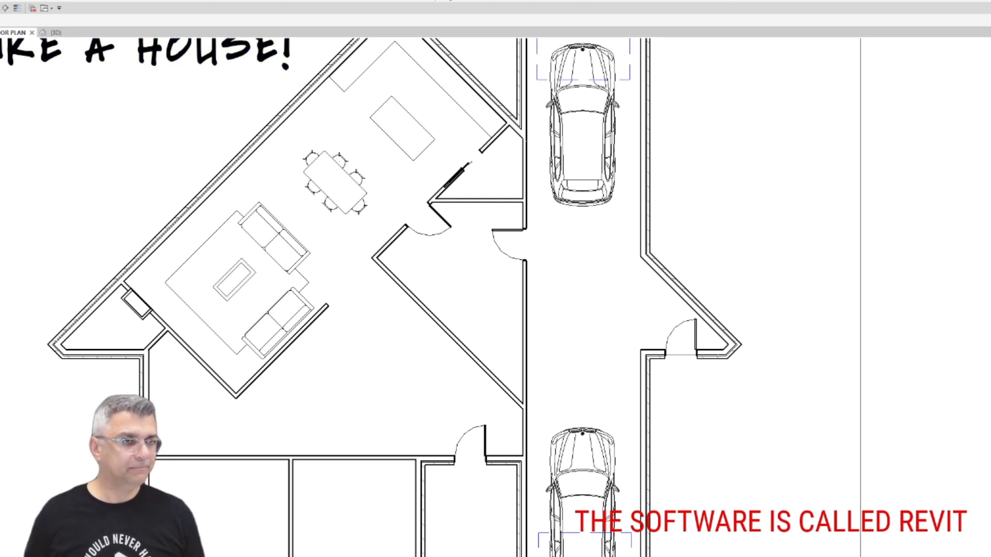
Create a straight 3' 0" wide stair along the entry room's long angled wall, starting at its upper corner and rising toward it.
click(178, 1)
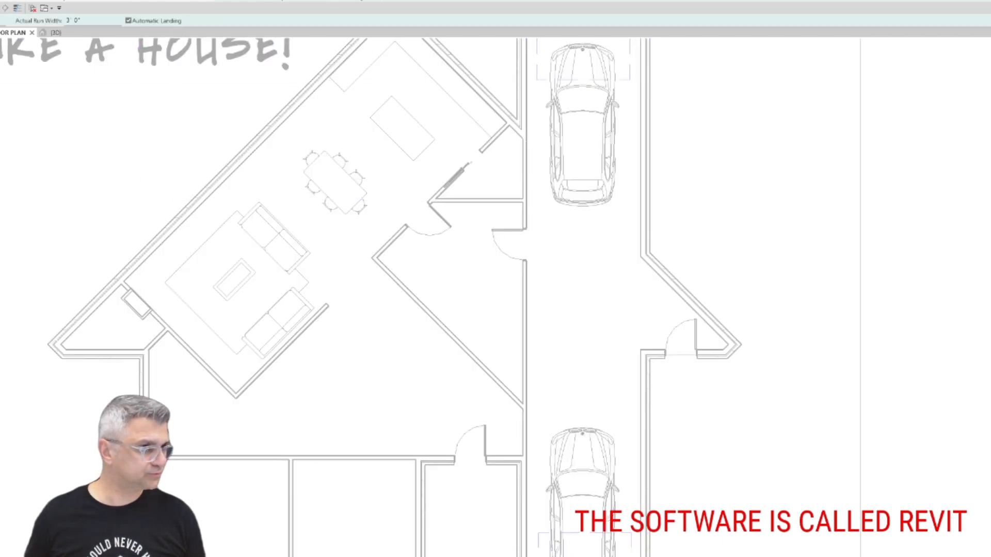
click(509, 386)
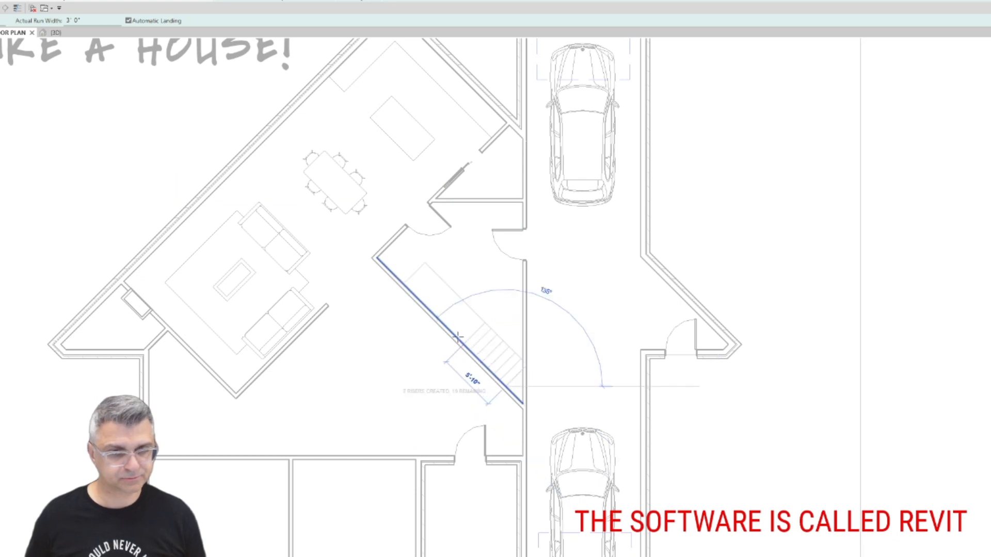
click(408, 288)
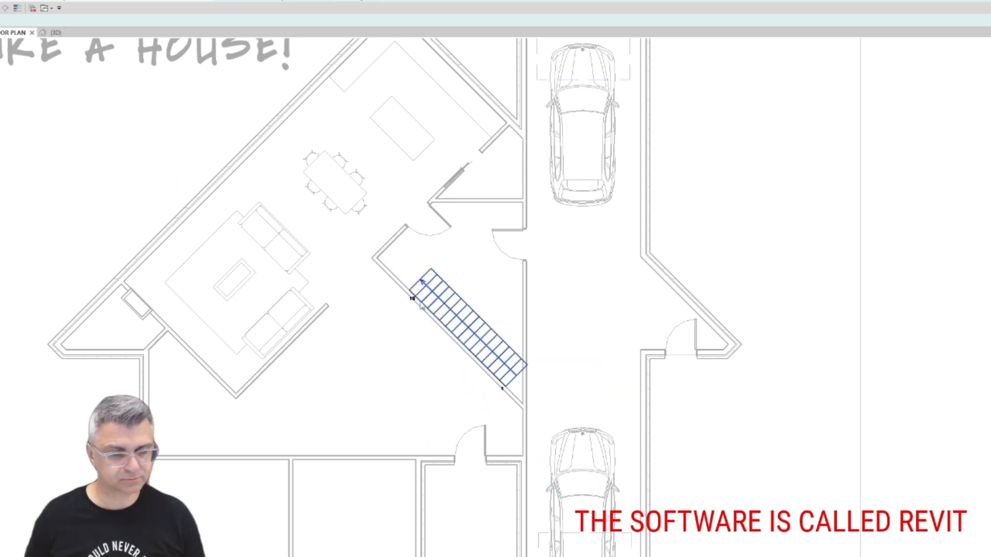
click(464, 331)
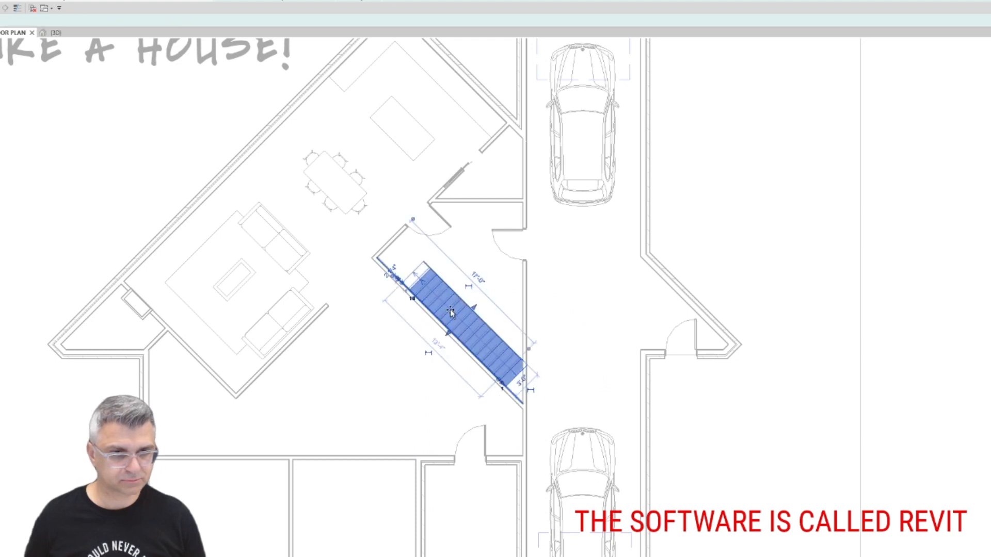
drag(441, 301, 429, 292)
key(Escape)
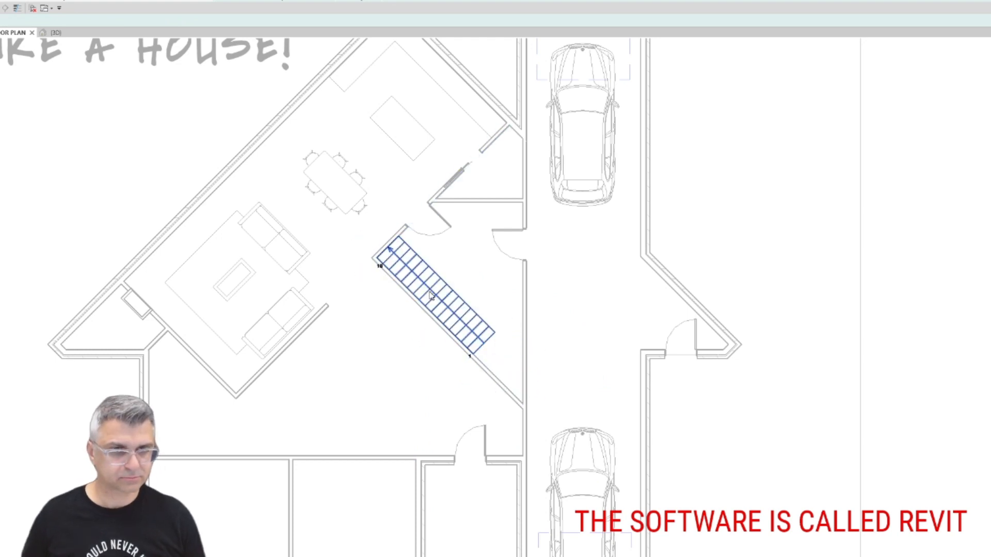
click(199, 1)
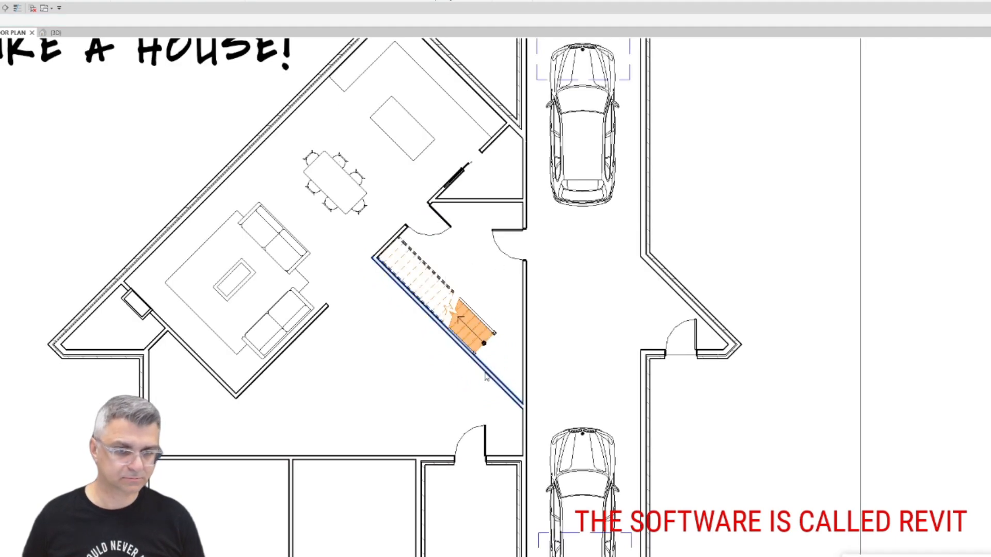
Delete the railings on both sides of the angled stair.
click(470, 353)
click(472, 350)
key(Delete)
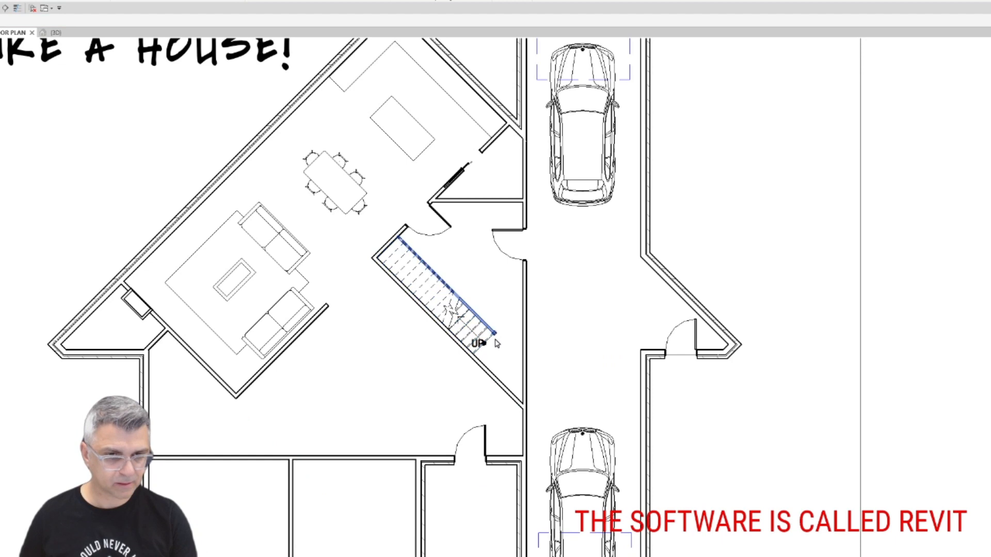
click(423, 305)
scroll(407, 263, up, 3)
key(Escape)
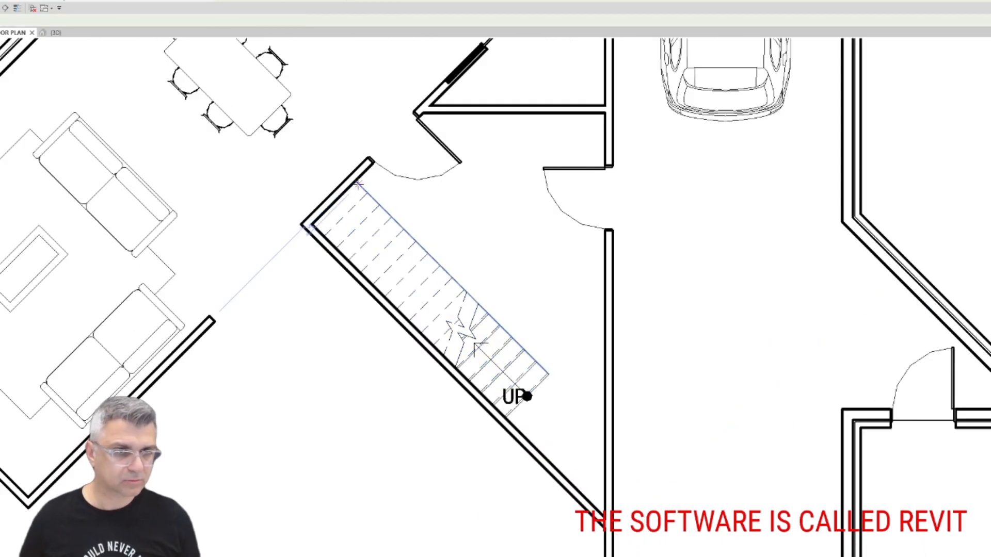
Draw a wall along the stair's entry-room side, from the short wall at its top to the garage wall.
key(w)
key(a)
click(360, 179)
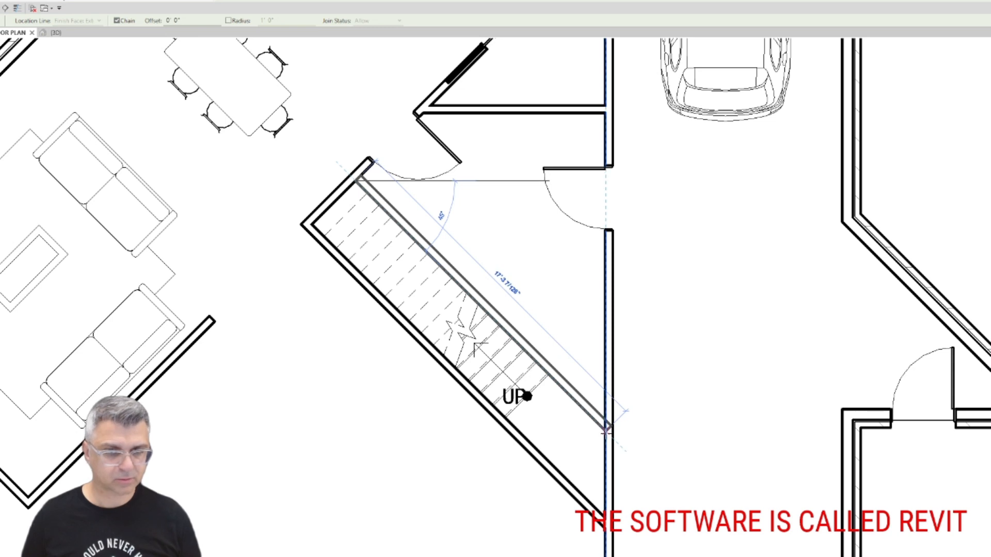
click(607, 428)
key(Escape)
key(Escape)
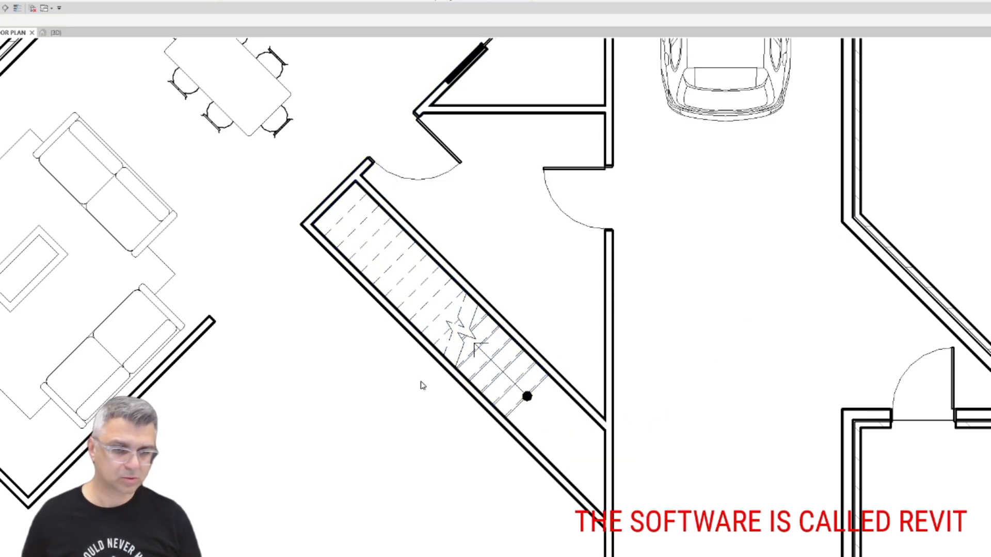
Shorten the angled wall on the stair's open side so it ends level with the bottom step.
click(542, 466)
drag(607, 523, 510, 431)
key(Escape)
scroll(492, 422, up, 2)
scroll(493, 423, up, 1)
click(501, 416)
key(Escape)
scroll(423, 400, down, 2)
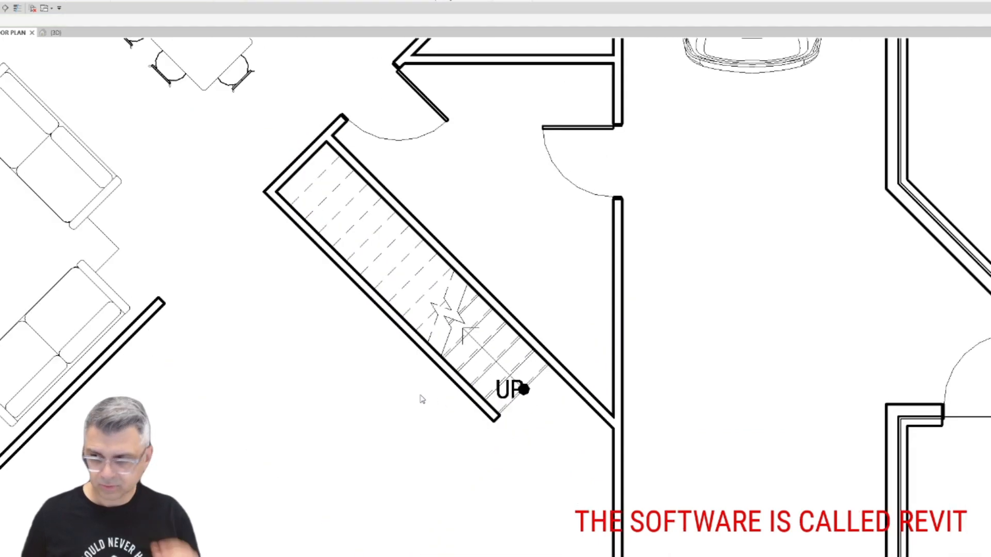
scroll(421, 398, down, 1)
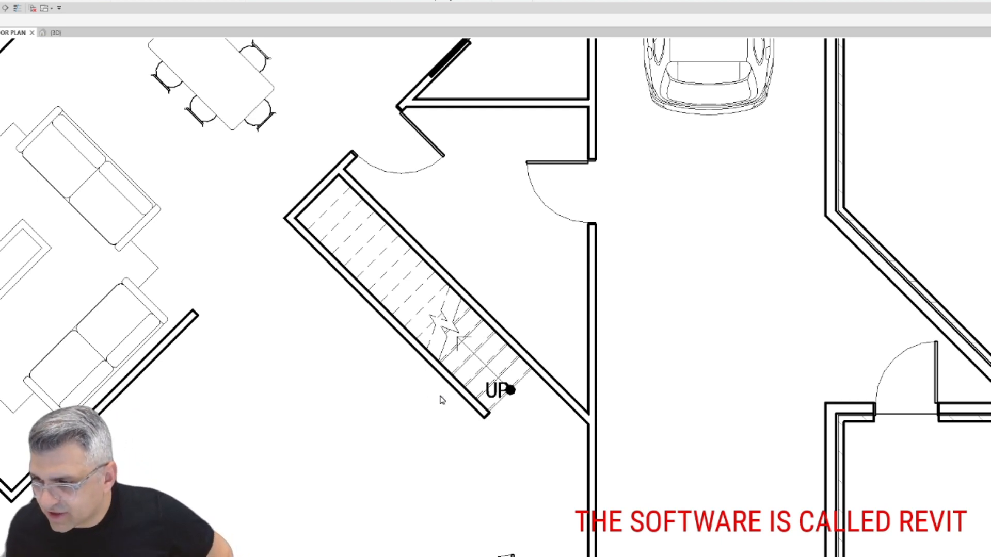
scroll(441, 400, down, 3)
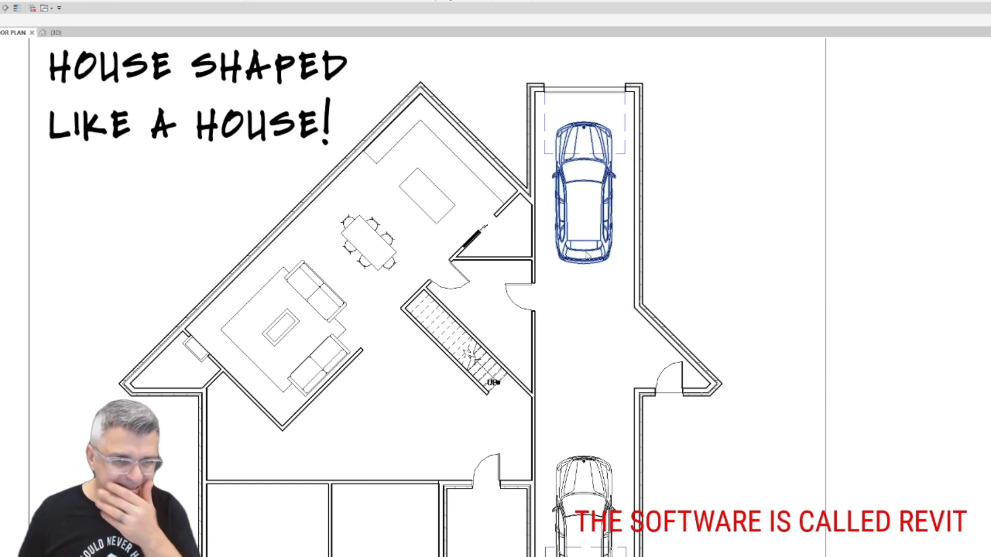
Try deleting the garage-side eave's diagonal wall and extending the roof-shaped slope wall across the garage to the eave.
click(648, 328)
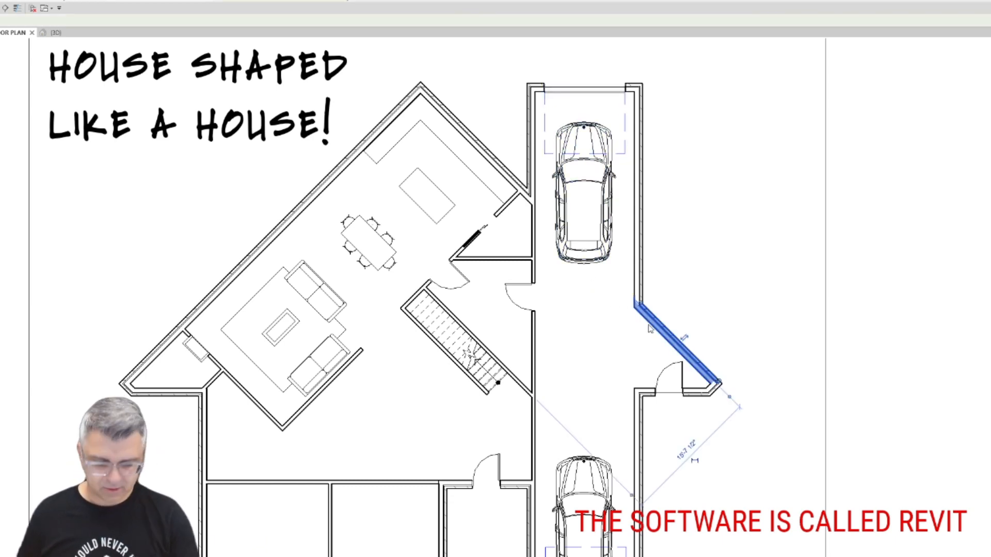
key(Delete)
click(503, 167)
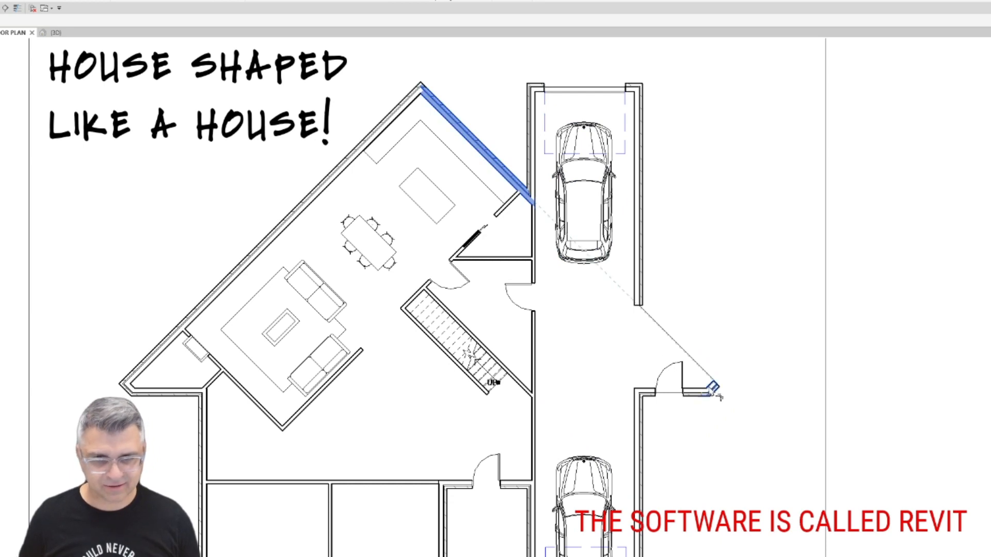
click(713, 389)
Try moving the upper car down behind the diagonal wall and placing a copy of the upper garage door in that wall.
drag(606, 306, 613, 374)
click(609, 159)
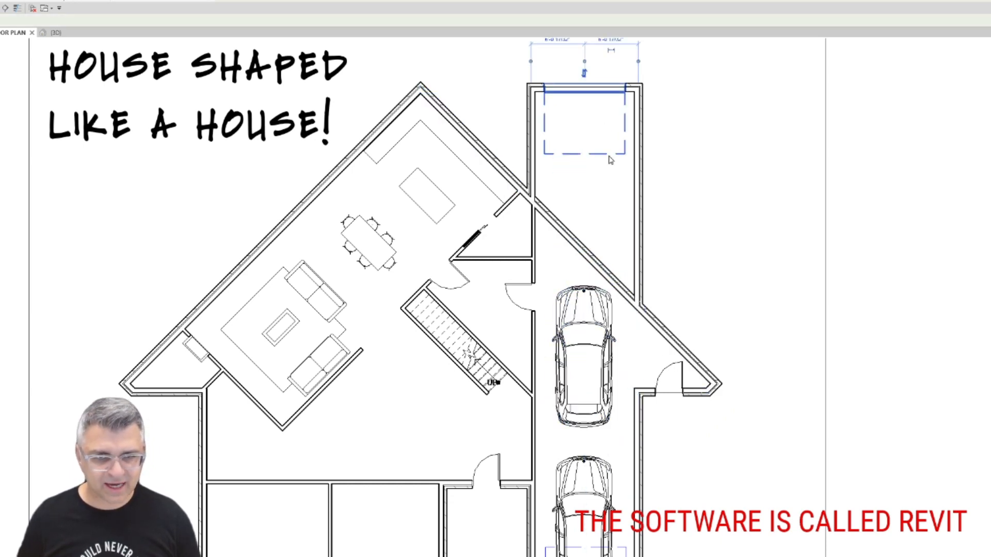
drag(608, 155, 594, 249)
click(688, 204)
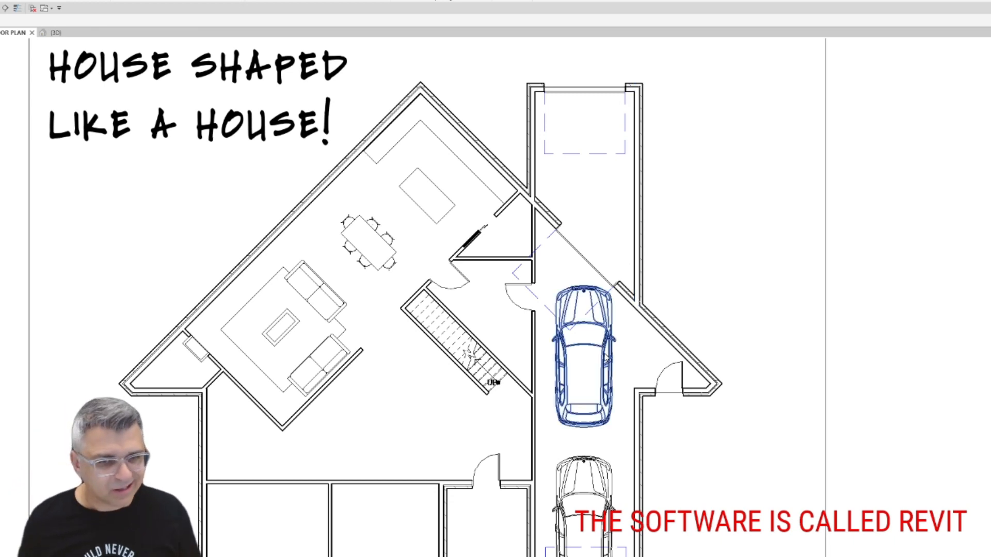
click(584, 351)
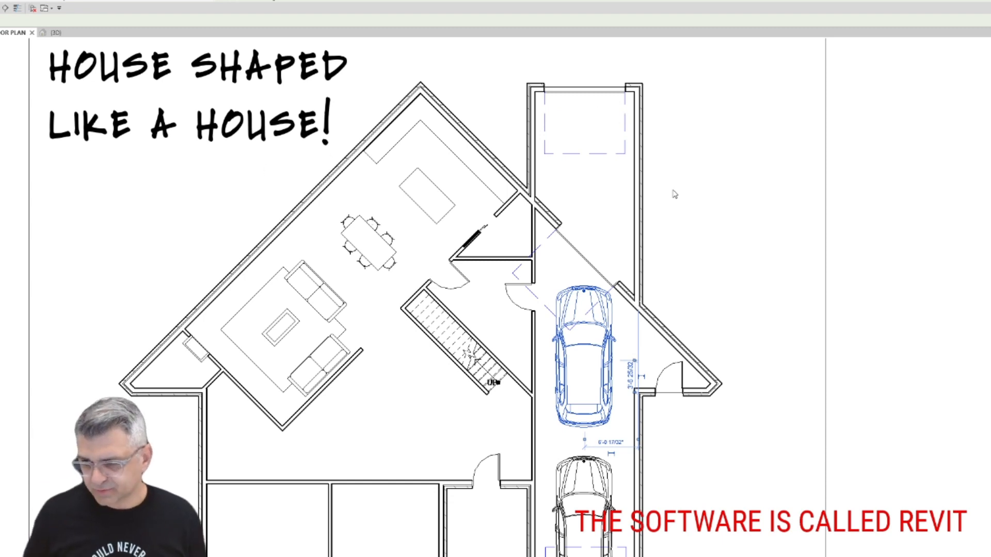
click(686, 225)
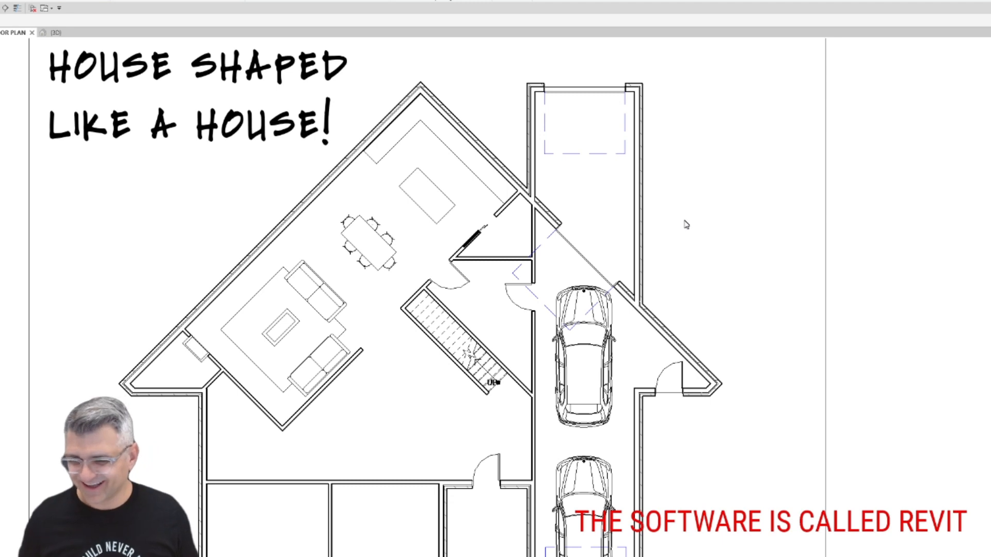
Undo the diagonal garage door, the car move, the slope wall extension and the eave wall deletion.
key(ctrl+z)
key(ctrl+z)
key(ctrl+z)
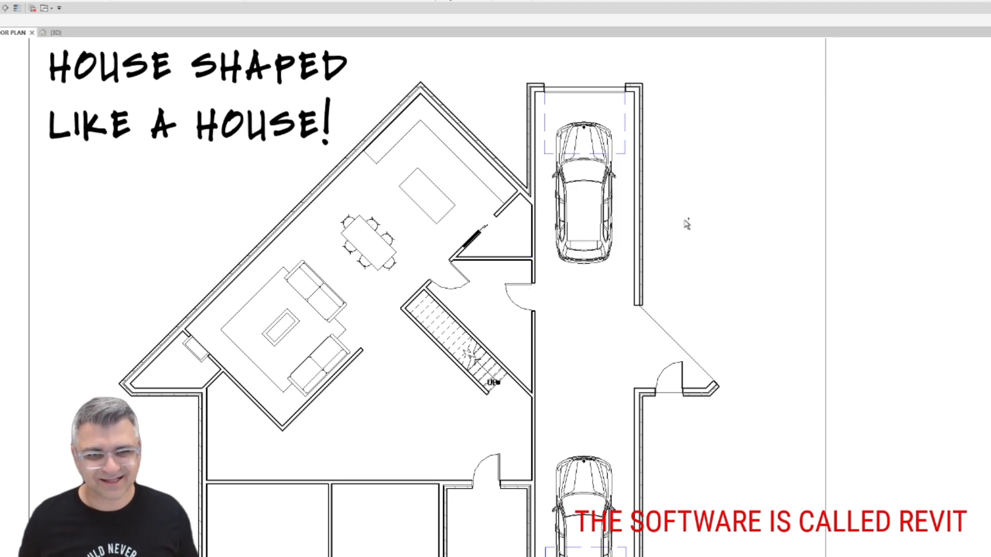
key(ctrl+z)
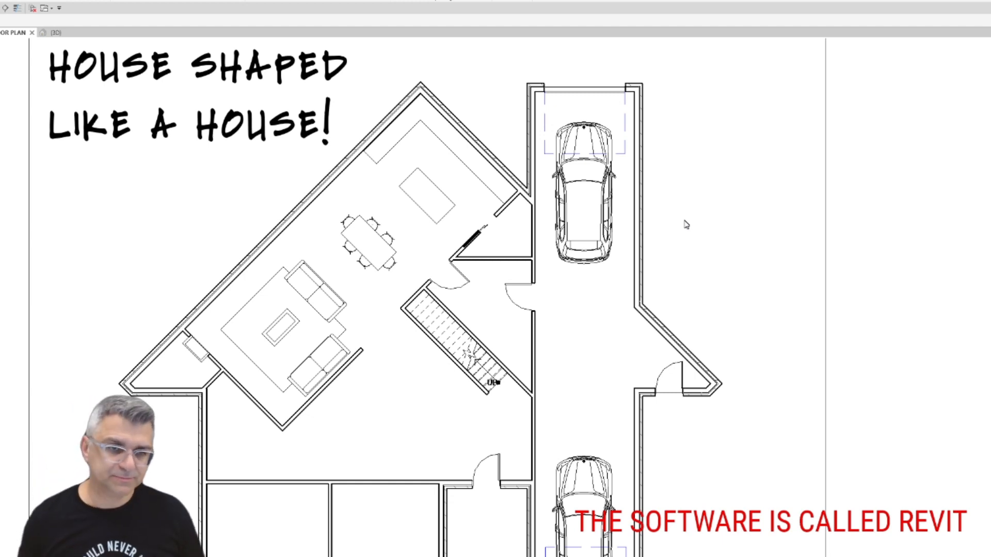
Draw a detail line from the stair wall's upper corner diagonally across to the exterior slope wall, between the dining table and sofas.
middle_drag(550, 304, 474, 173)
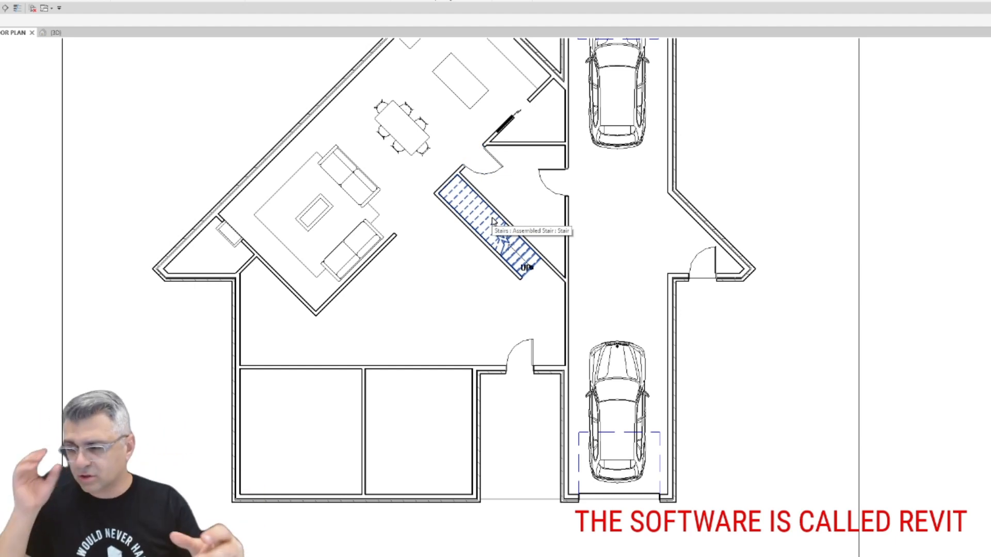
scroll(493, 221, down, 3)
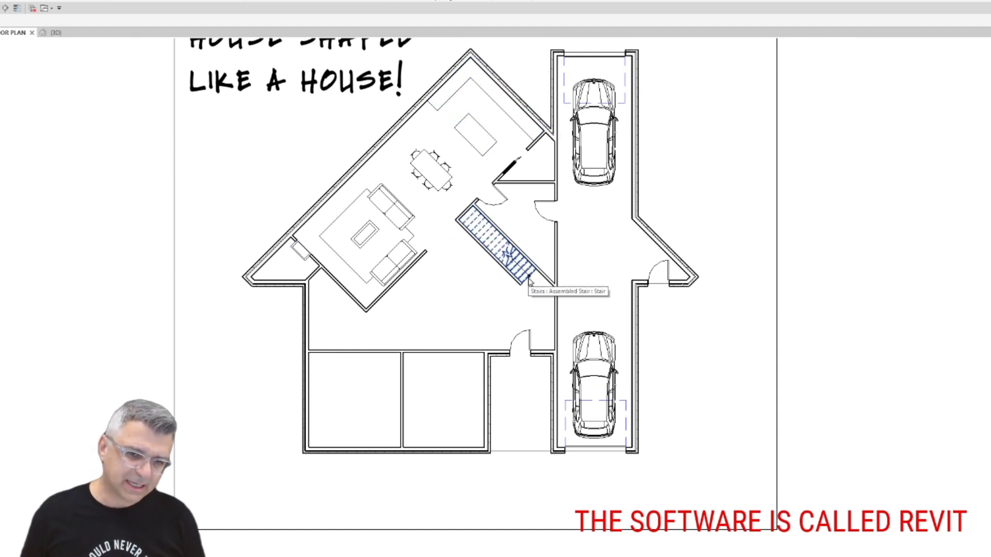
scroll(523, 296, up, 3)
middle_drag(387, 157, 553, 287)
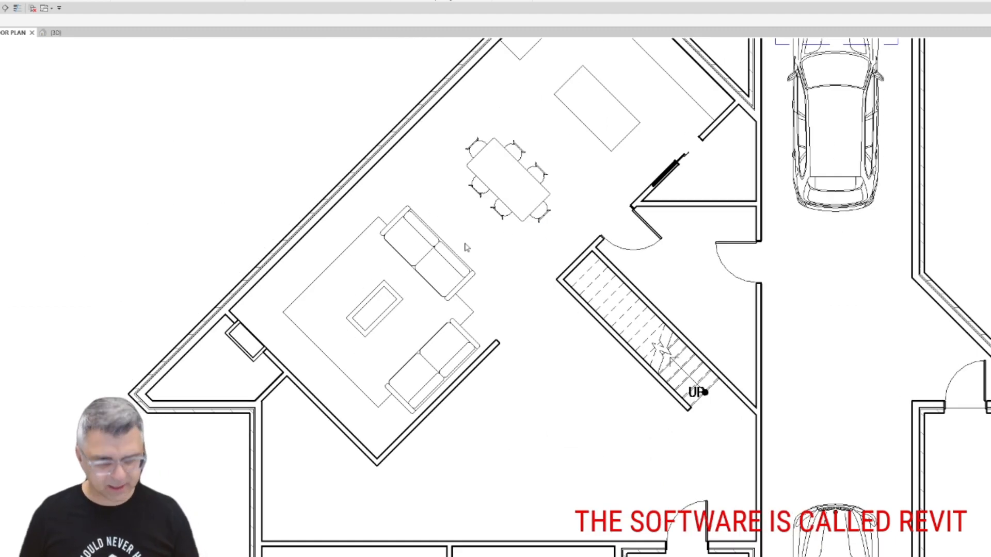
key(w)
key(a)
click(555, 280)
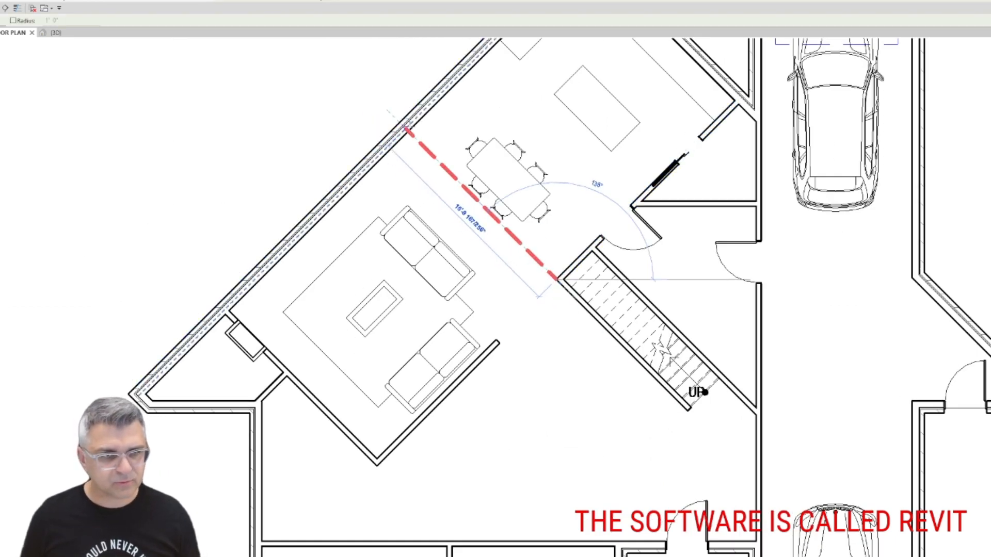
click(408, 132)
Set the diagonal detail line's style to <Overhead>.
click(504, 228)
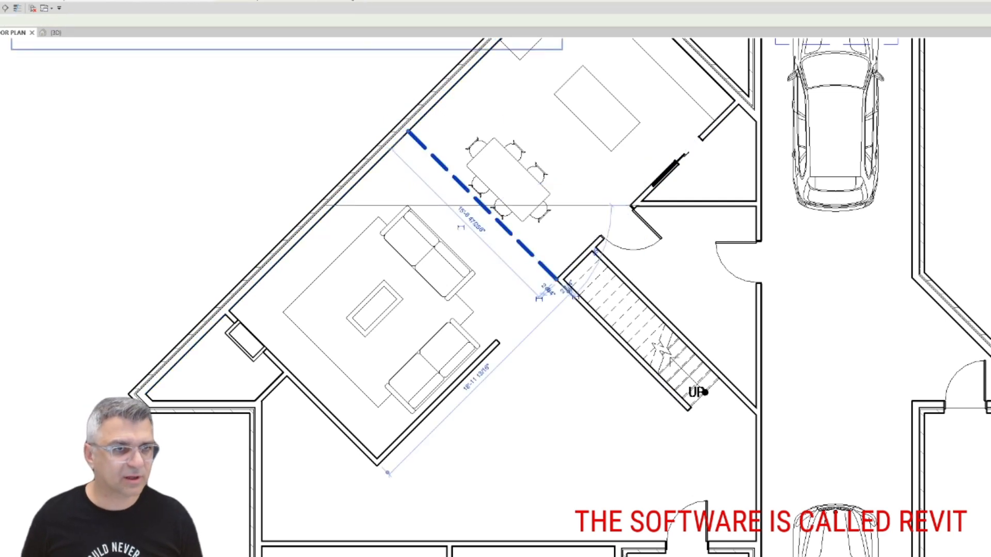
click(253, 1)
scroll(245, 56, up, 3)
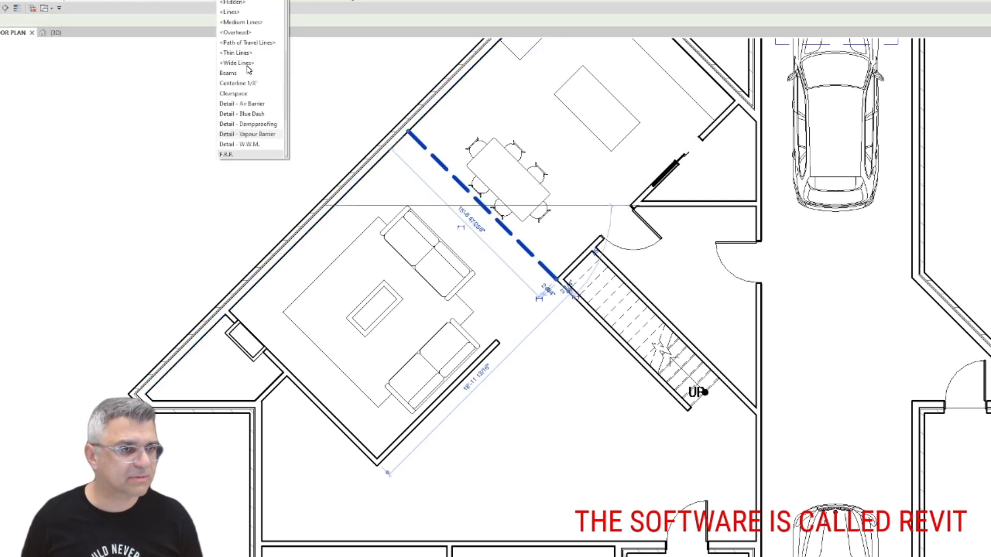
click(251, 34)
click(173, 75)
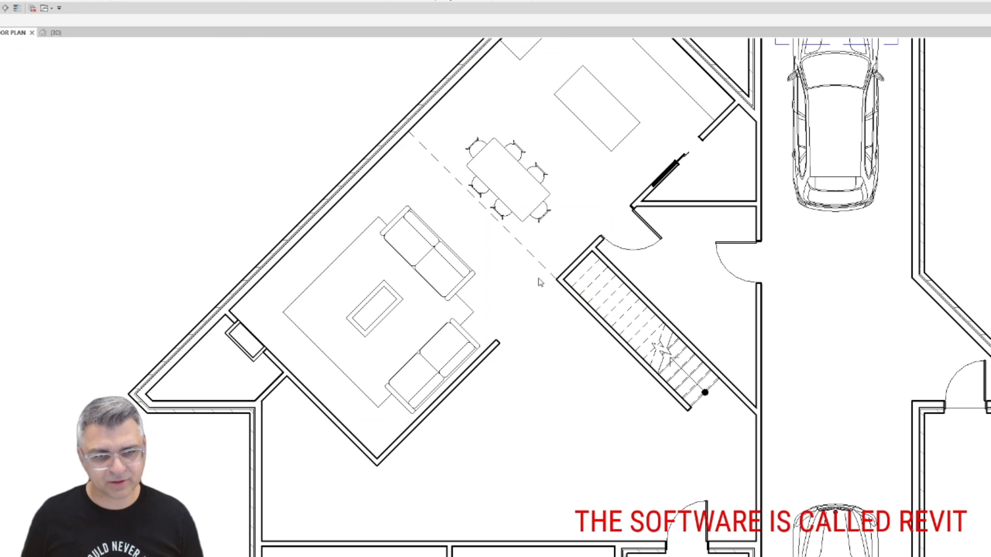
Draw a matching overhead line from the stair wall's corner to the free end of the wall behind the lower sofa.
click(556, 281)
key(c)
key(s)
click(557, 279)
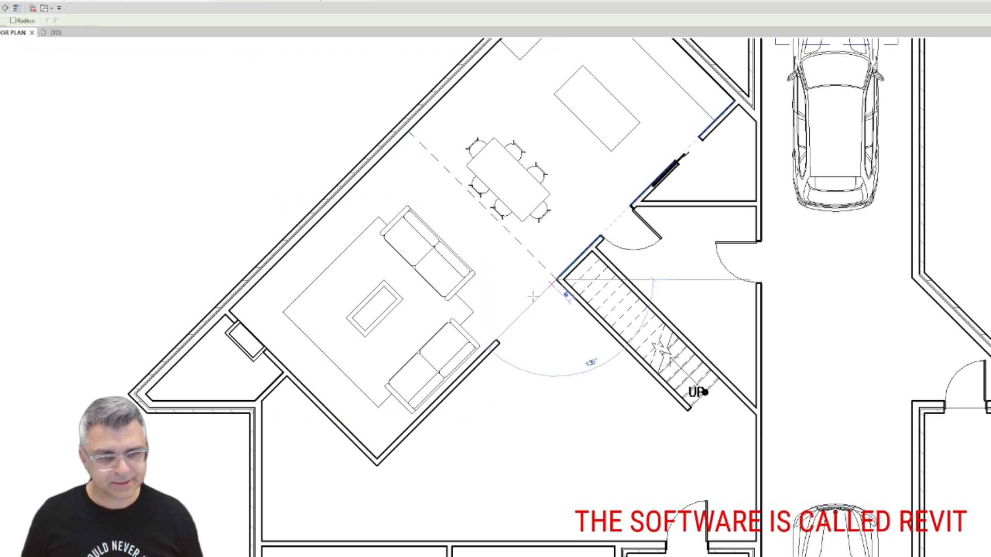
click(498, 338)
key(Escape)
click(477, 357)
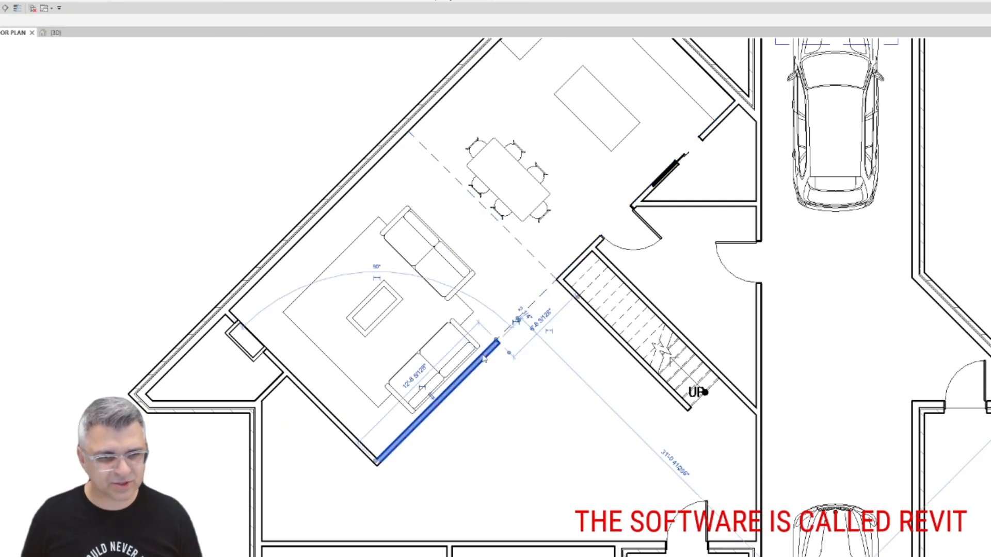
key(Escape)
Search the Blocks family library for "CAR" and browse the resulting families.
scroll(461, 315, up, 2)
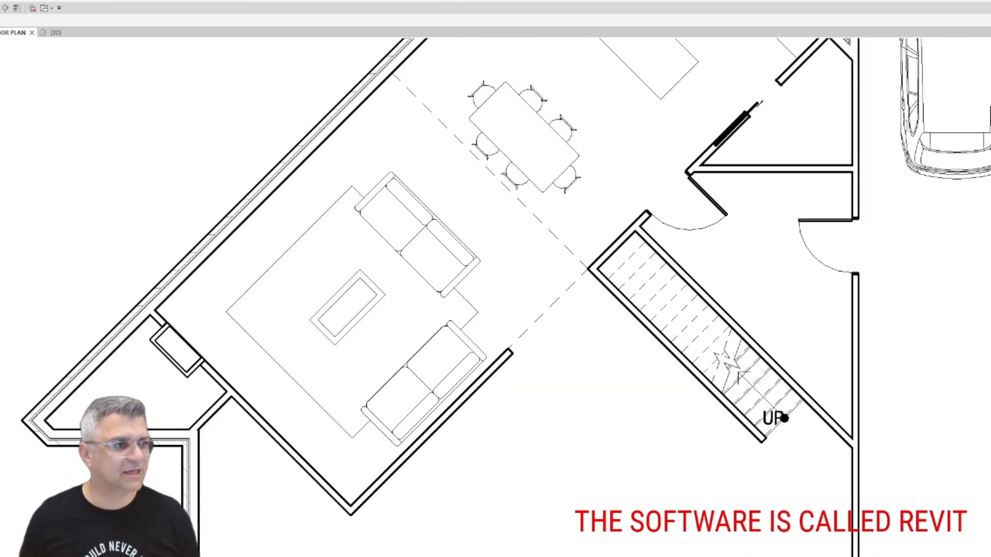
click(9, 8)
click(950, 344)
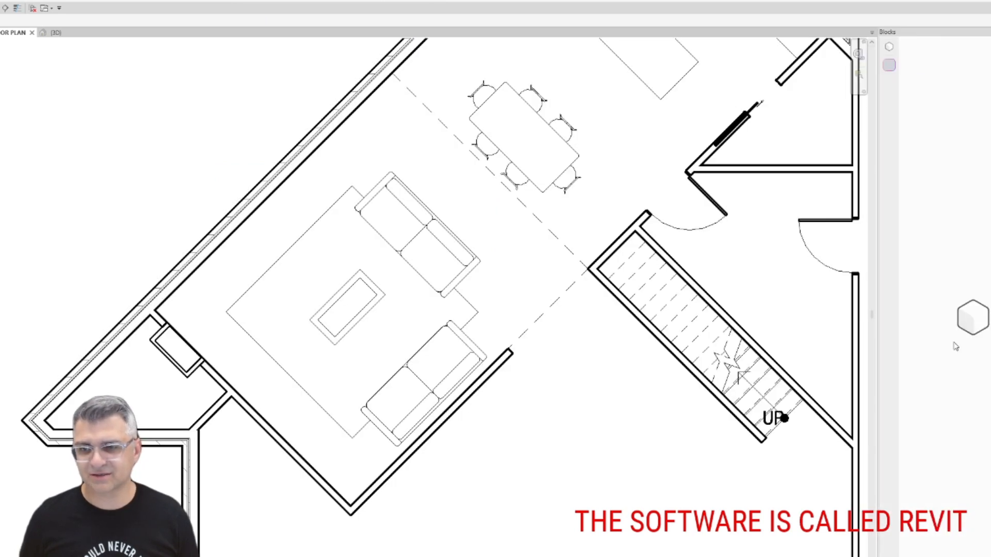
click(926, 77)
text(tv)
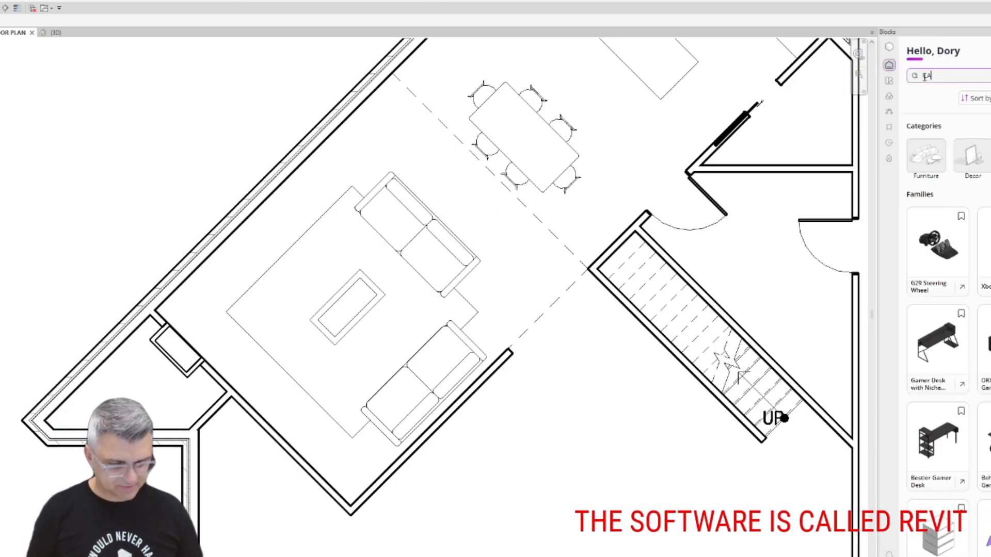
key(Return)
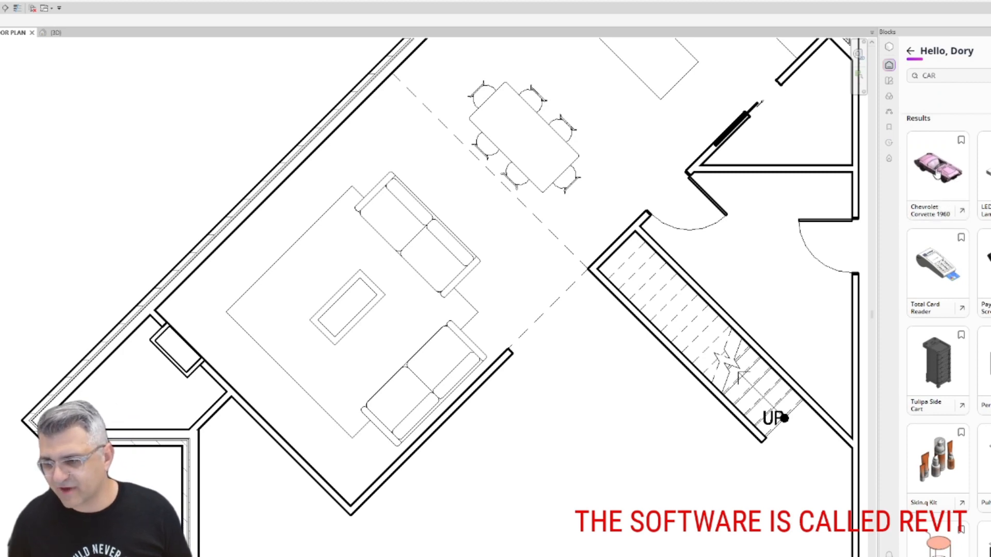
scroll(983, 195, down, 10)
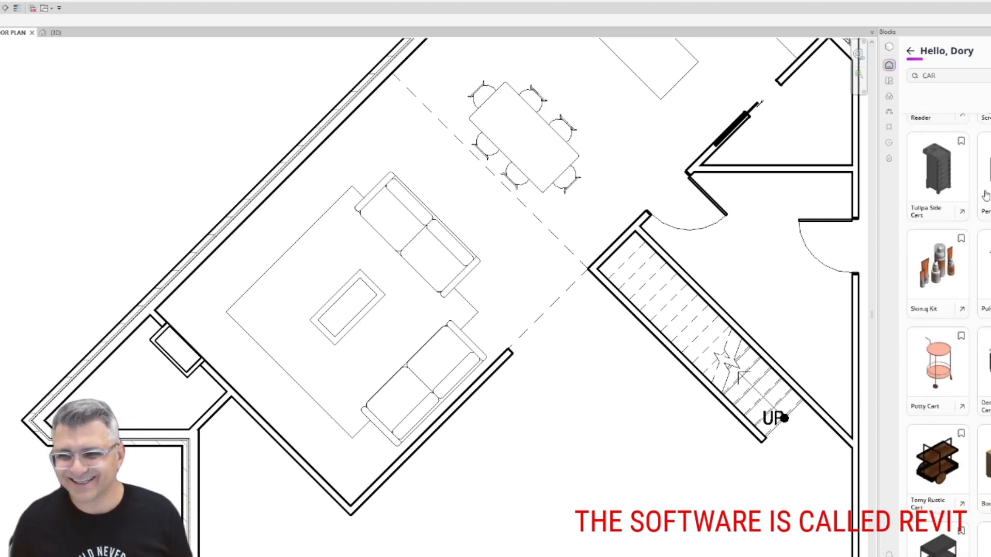
scroll(983, 248, down, 15)
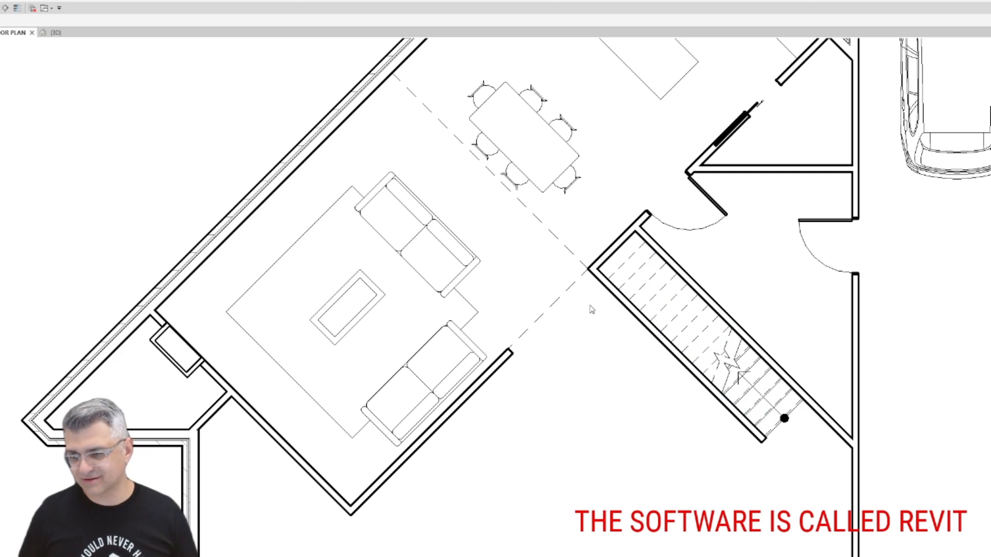
Delete the partition wall along the stair's open side facing the living area, working in the 3D view.
scroll(623, 284, down, 3)
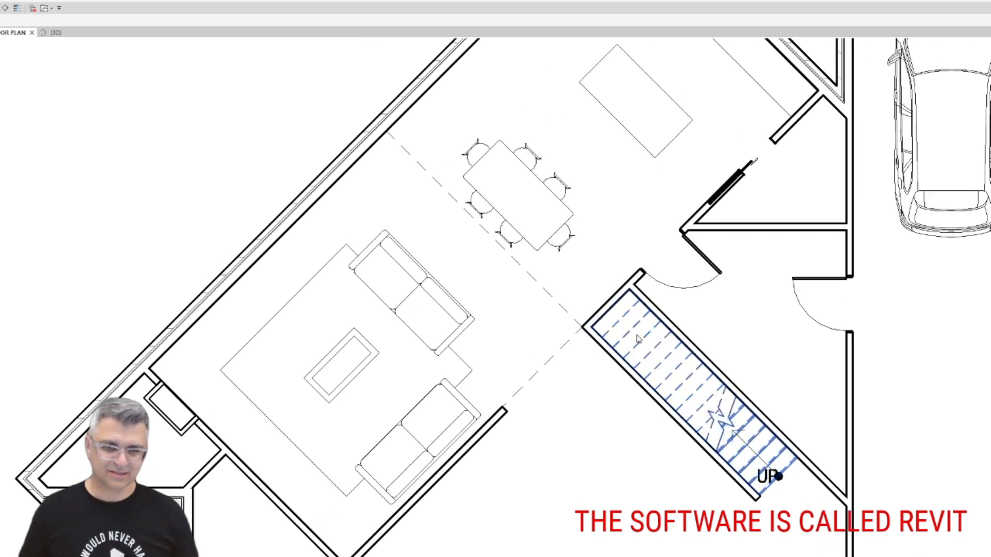
scroll(611, 306, down, 2)
click(55, 32)
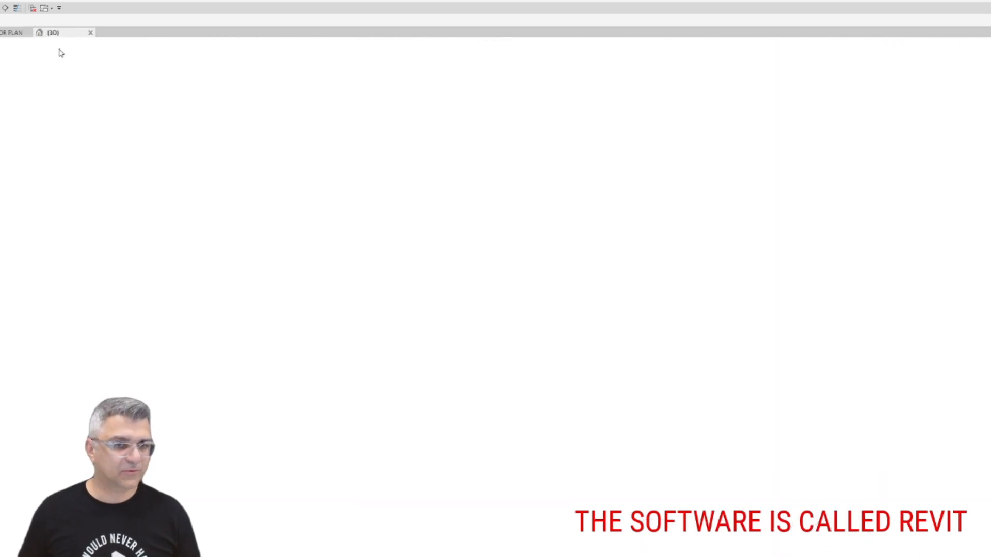
shift+middle_drag(472, 294, 565, 209)
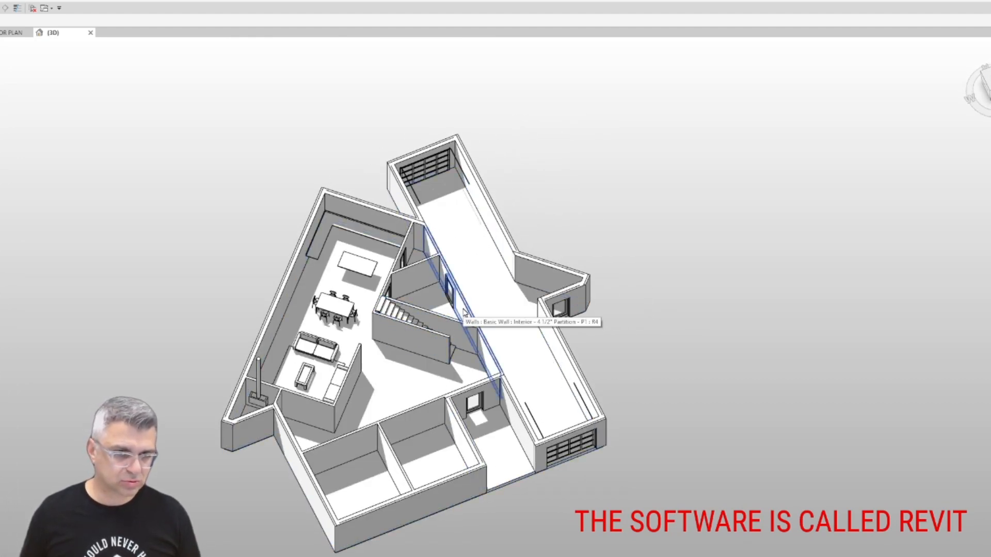
click(439, 341)
key(Delete)
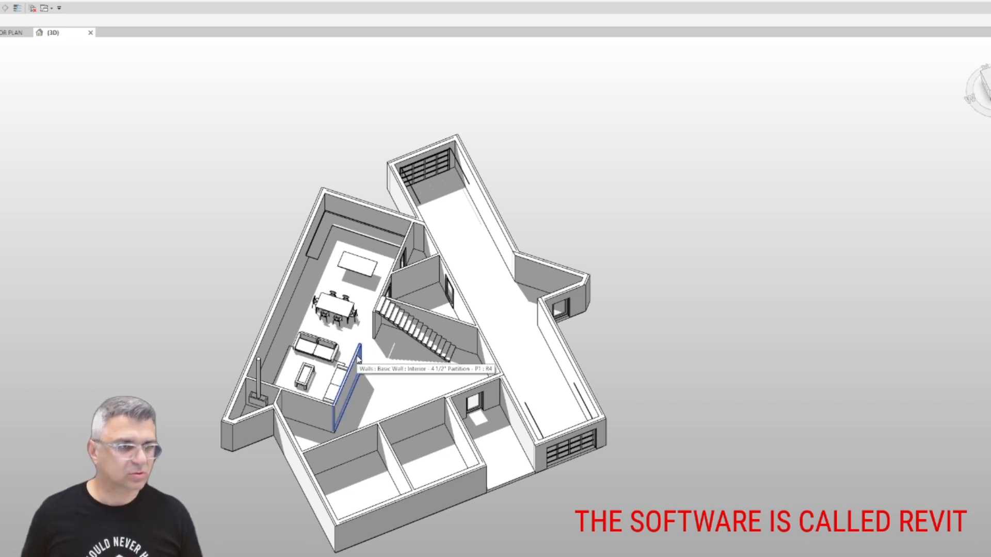
Tile the 3D view and the main floor plan side by side and frame the house in both.
click(13, 32)
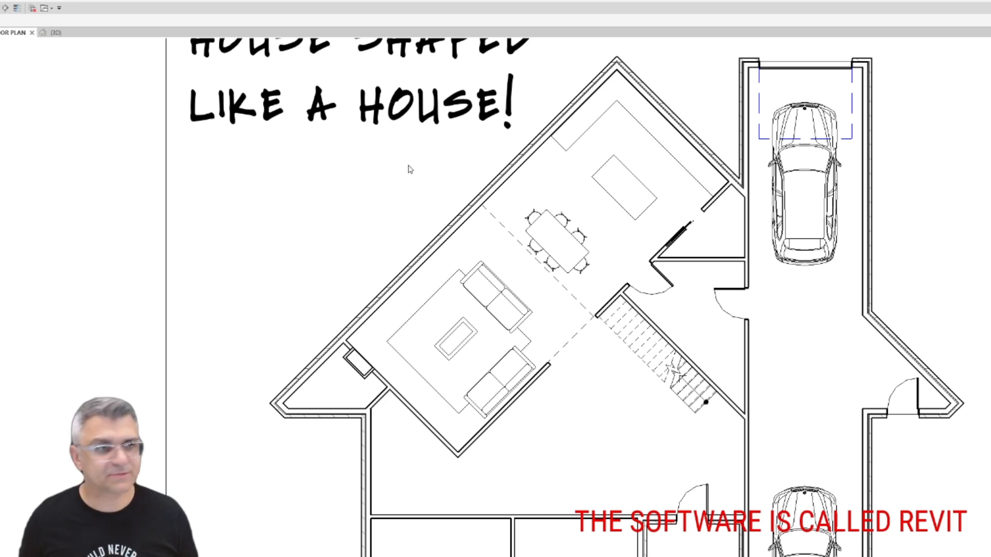
click(53, 32)
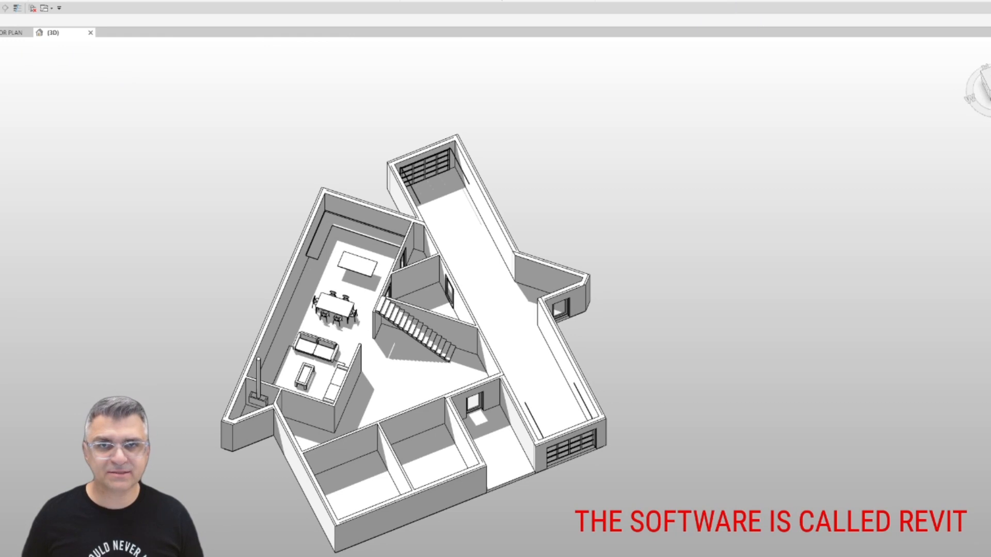
key(w)
key(t)
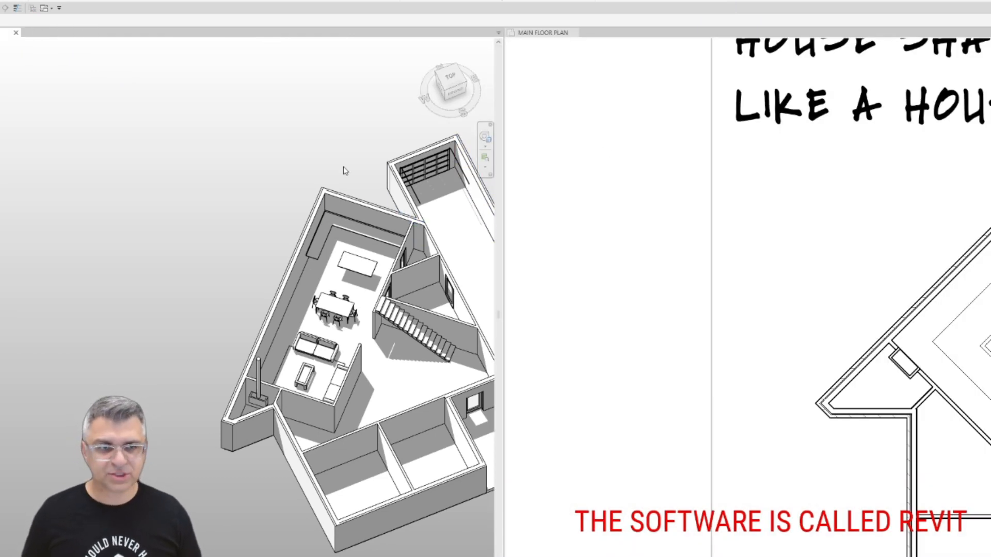
key(z)
key(e)
scroll(437, 273, up, 10)
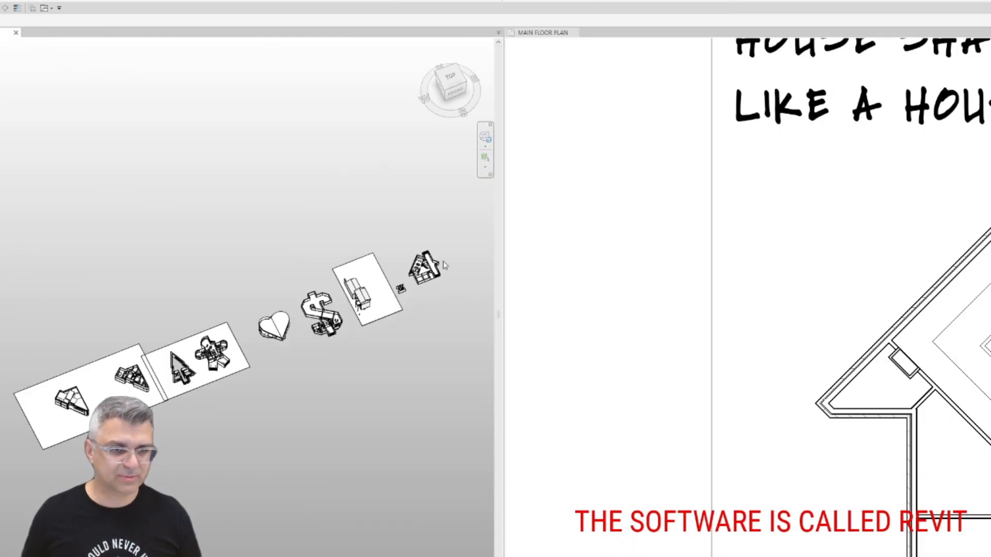
middle_drag(362, 252, 376, 308)
scroll(607, 292, down, 6)
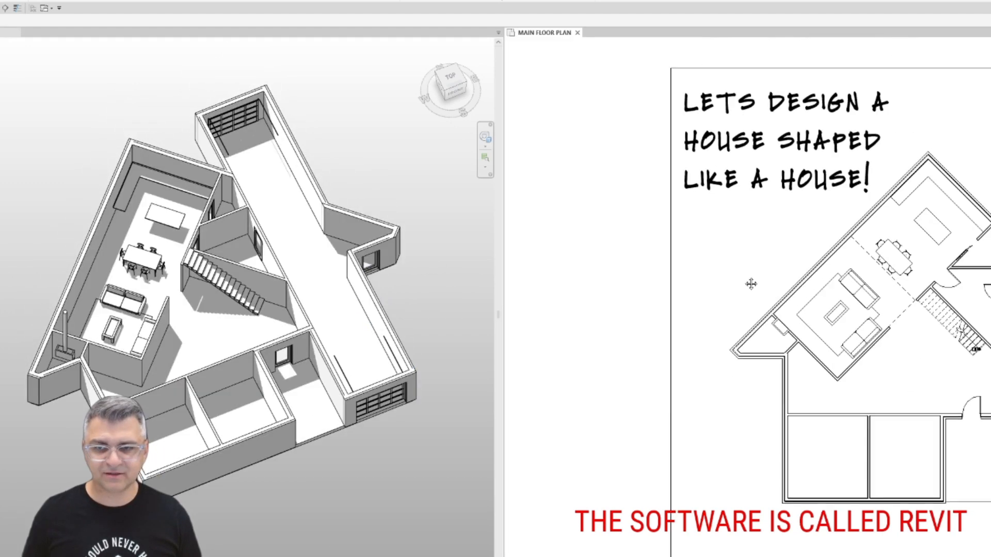
middle_drag(752, 283, 599, 276)
scroll(601, 268, down, 1)
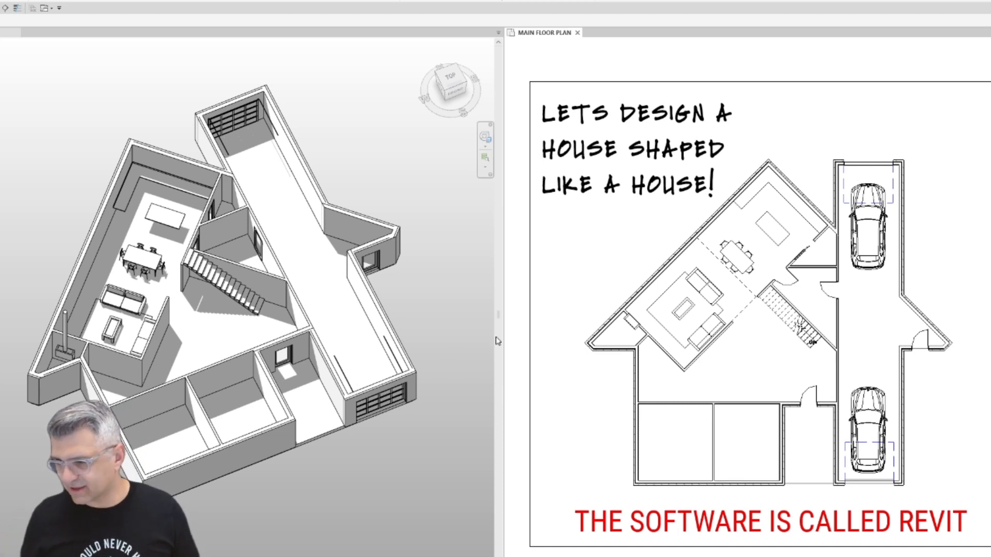
Examine the opened stair and the space between it, the living area and the lower rooms in 3D and plan.
click(535, 331)
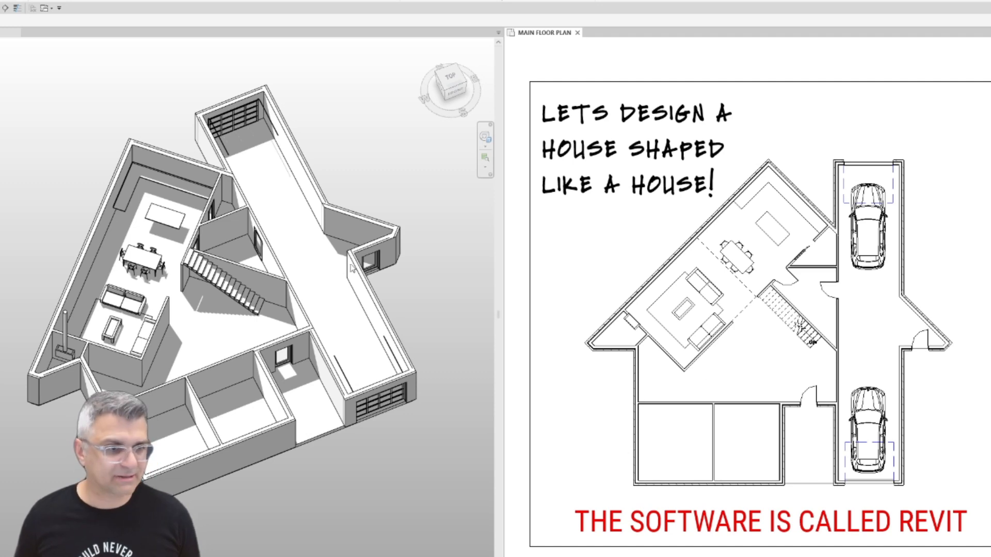
click(252, 409)
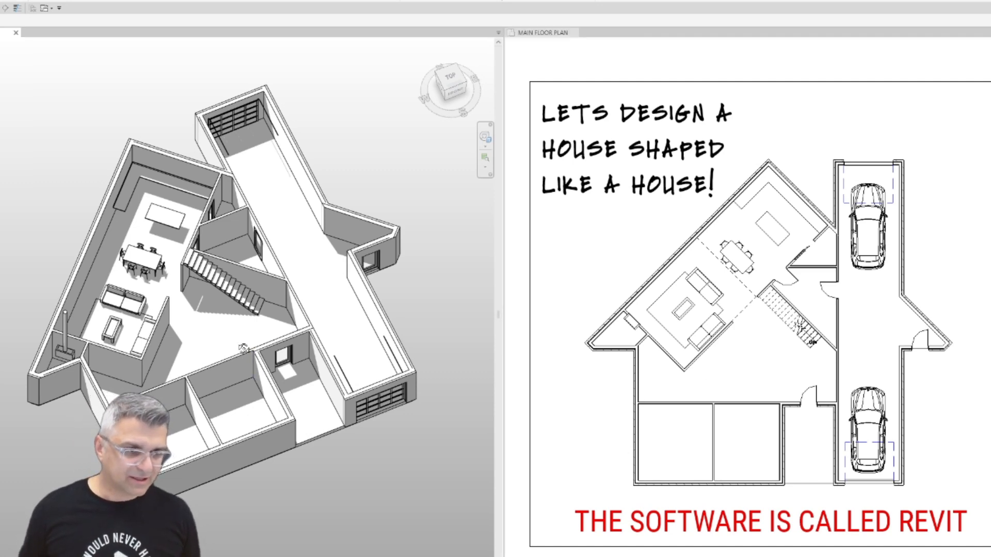
shift+middle_drag(245, 349, 189, 294)
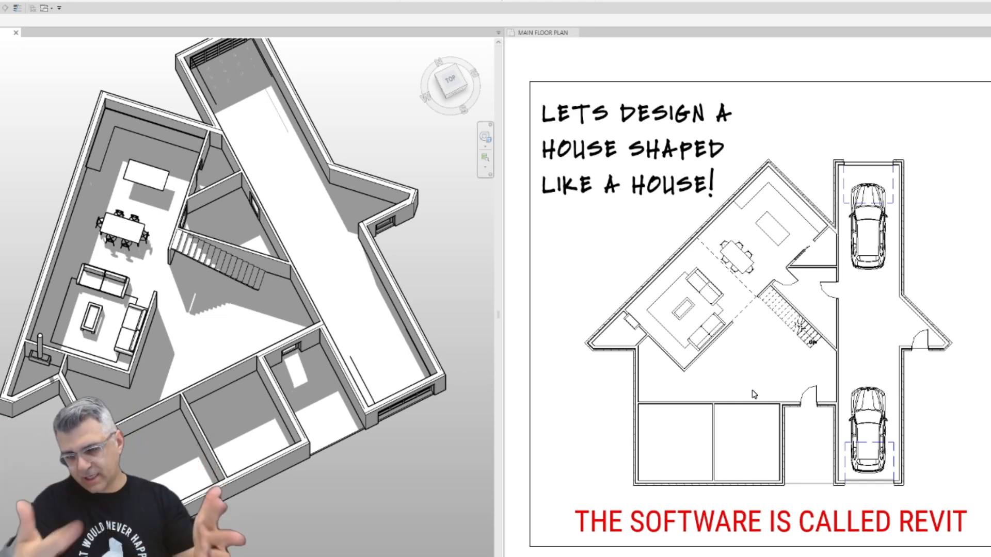
scroll(669, 367, up, 2)
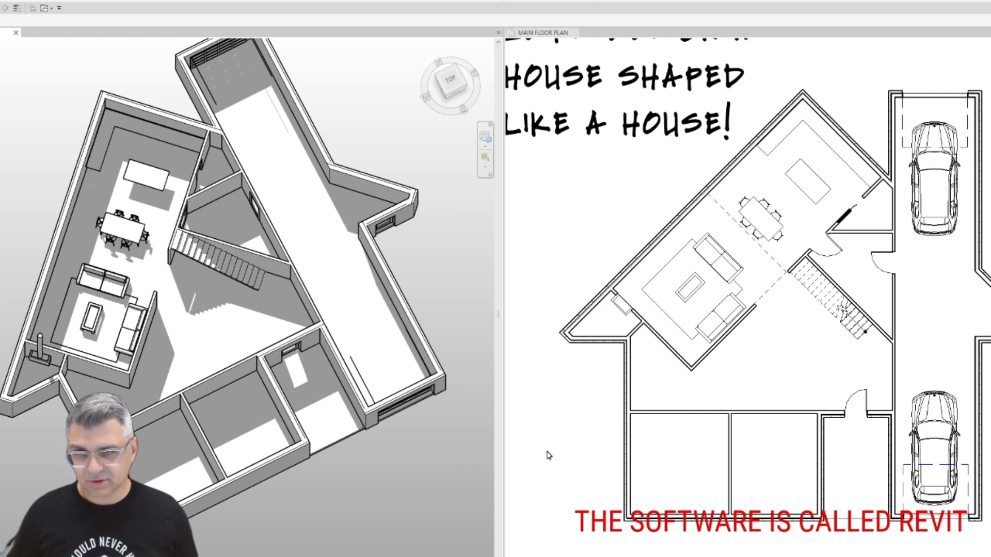
click(810, 367)
scroll(567, 369, up, 5)
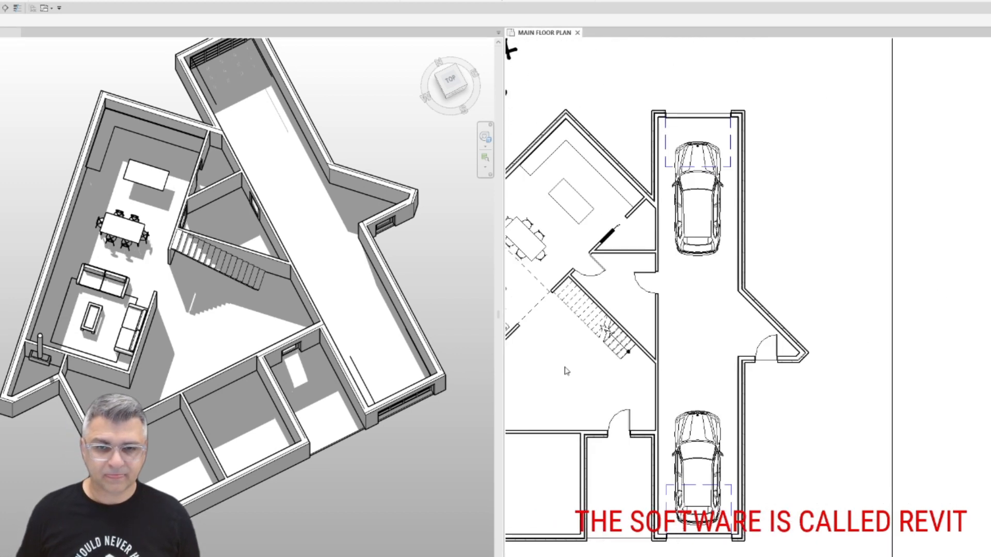
scroll(664, 346, up, 4)
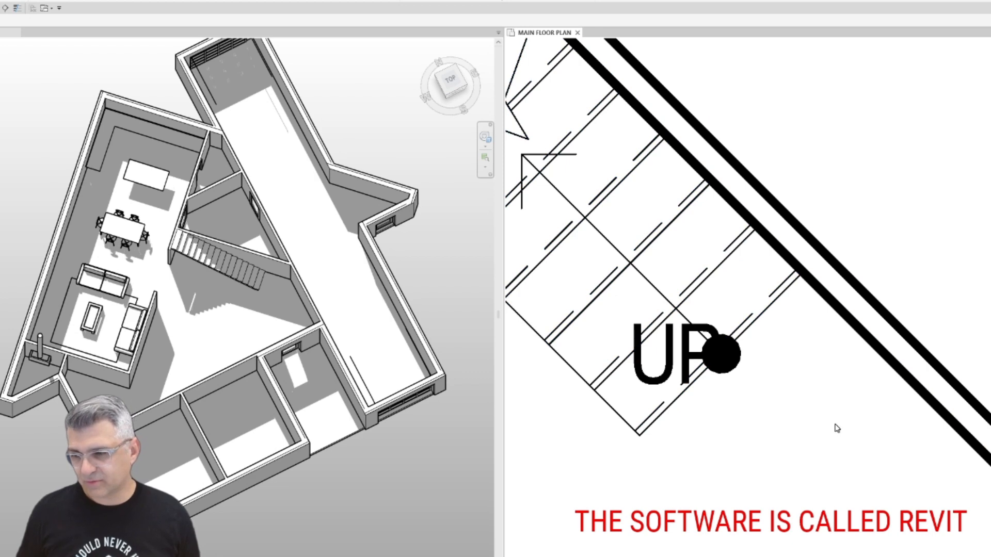
scroll(861, 418, down, 5)
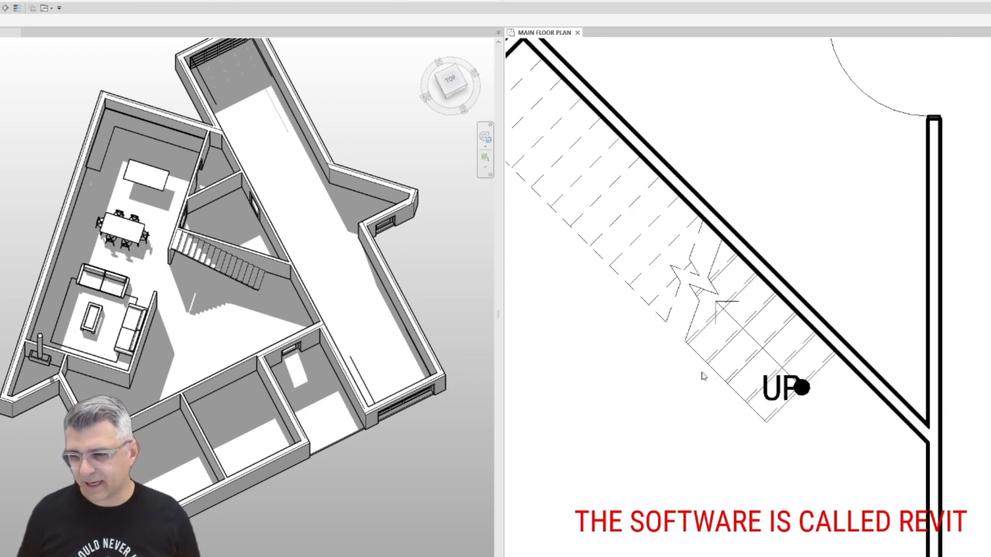
scroll(839, 364, up, 2)
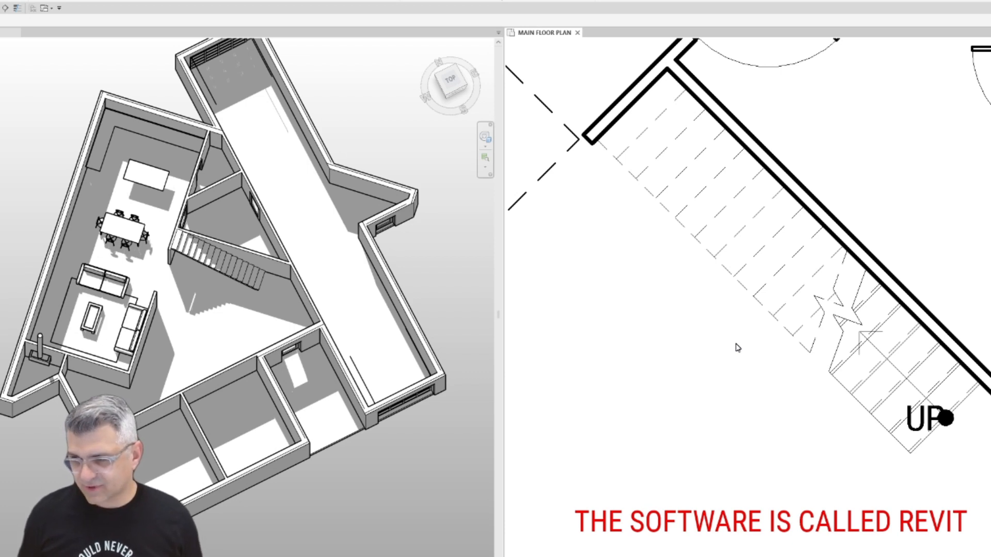
scroll(737, 349, down, 4)
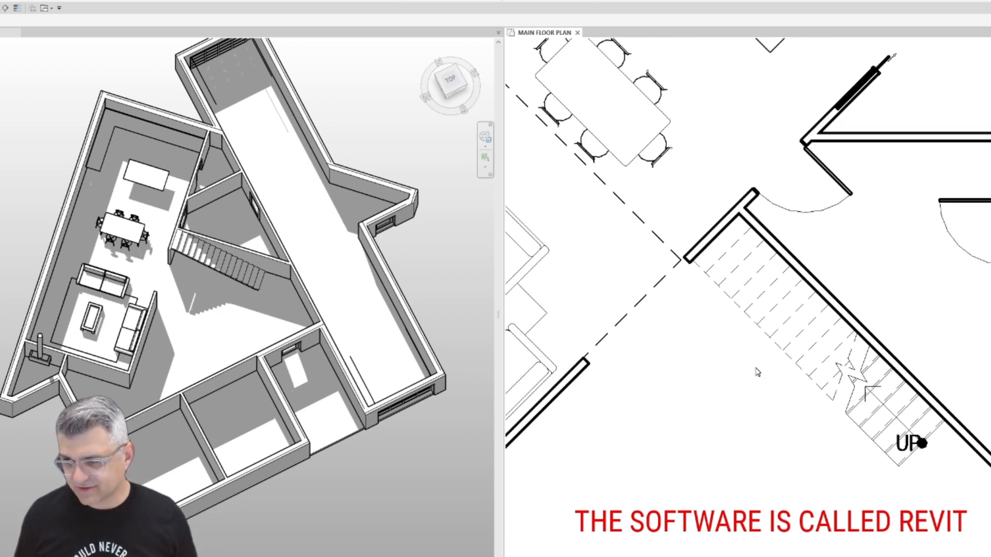
scroll(756, 373, down, 1)
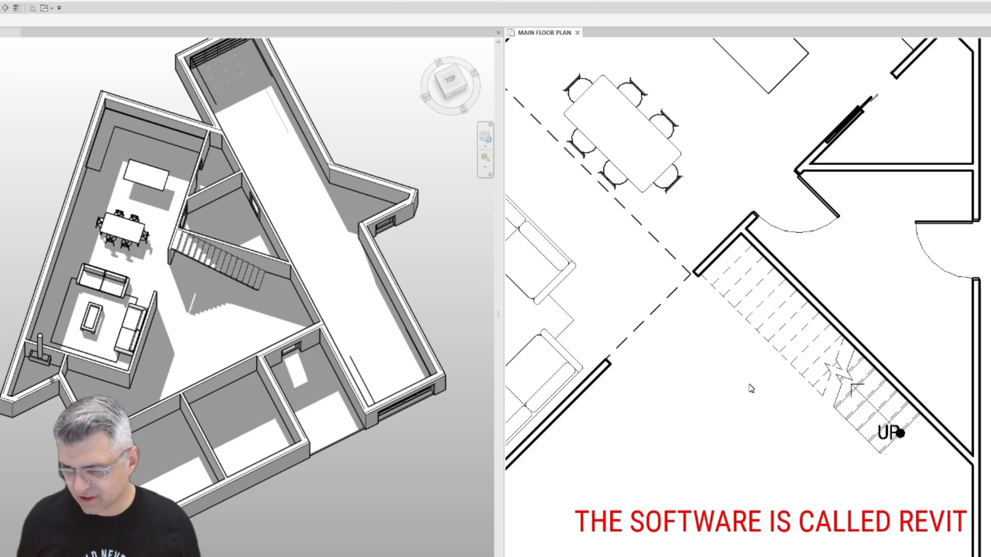
scroll(743, 377, down, 4)
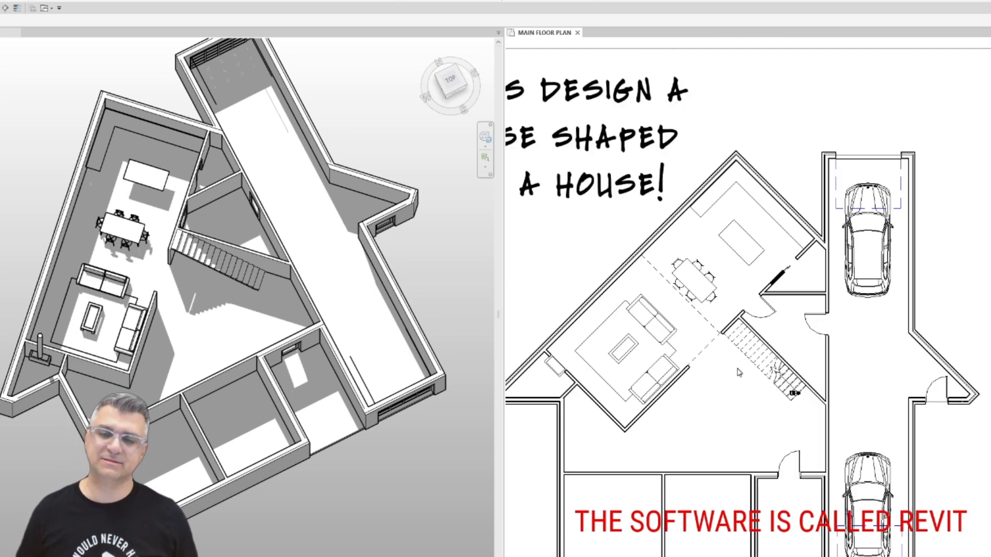
scroll(723, 367, up, 3)
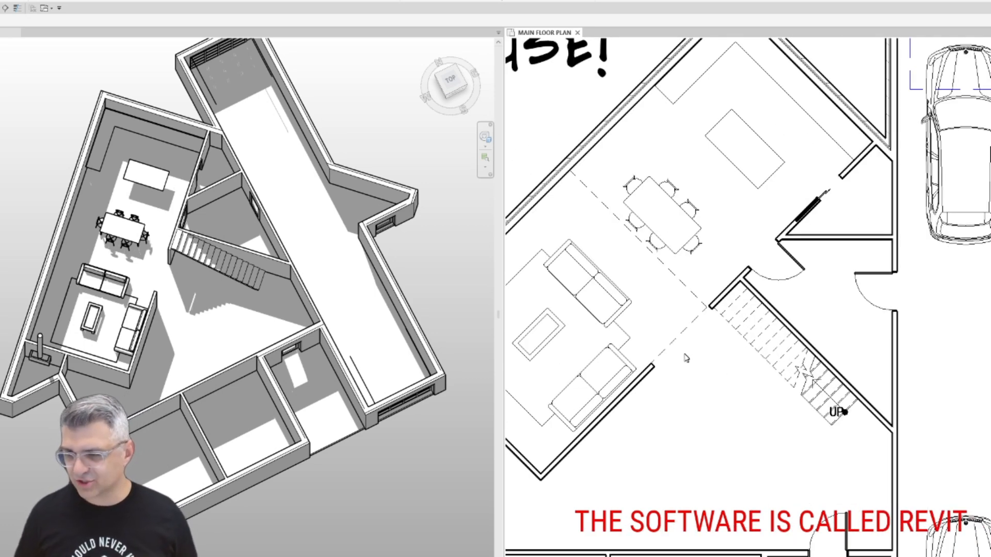
middle_drag(686, 356, 789, 302)
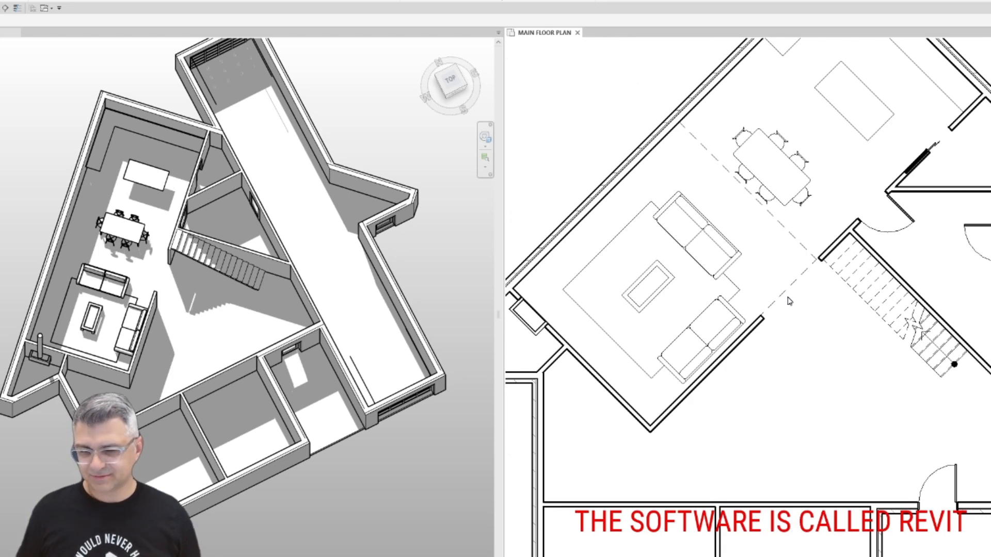
scroll(769, 316, down, 3)
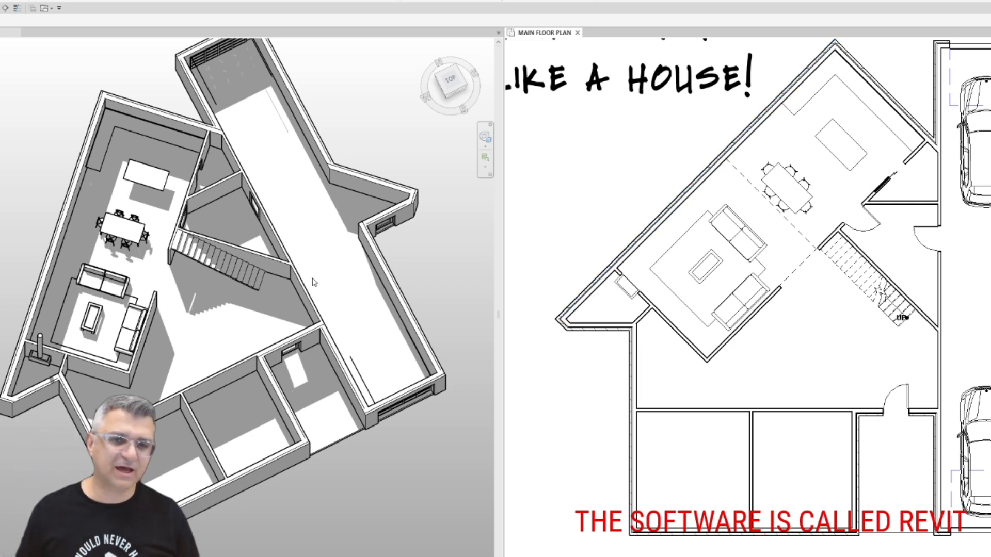
Look over the other shaped houses in the 3D view, then return to an angled view of the house-shaped model.
scroll(312, 279, down, 1)
scroll(615, 289, down, 10)
scroll(277, 278, down, 8)
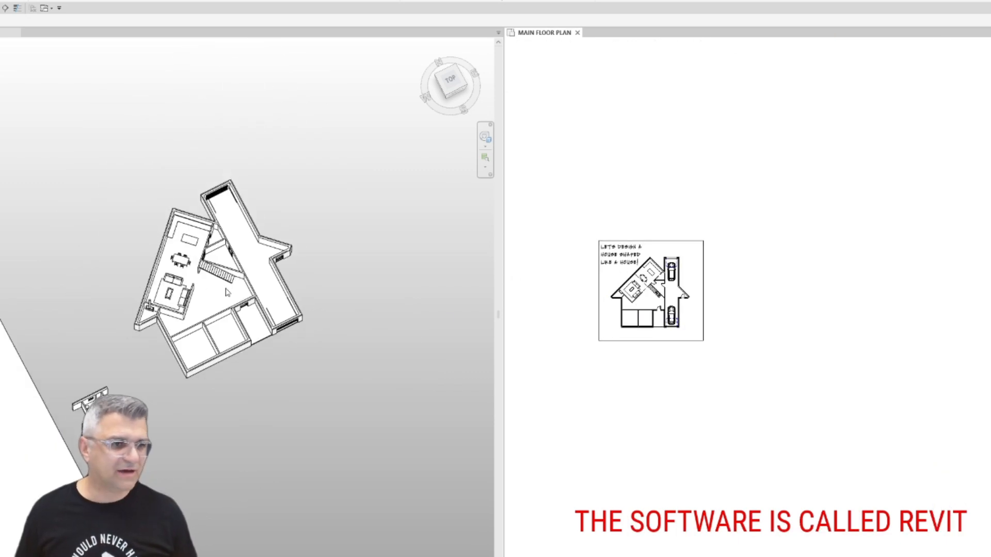
middle_drag(334, 267, 468, 252)
middle_drag(282, 330, 472, 255)
scroll(342, 323, up, 1)
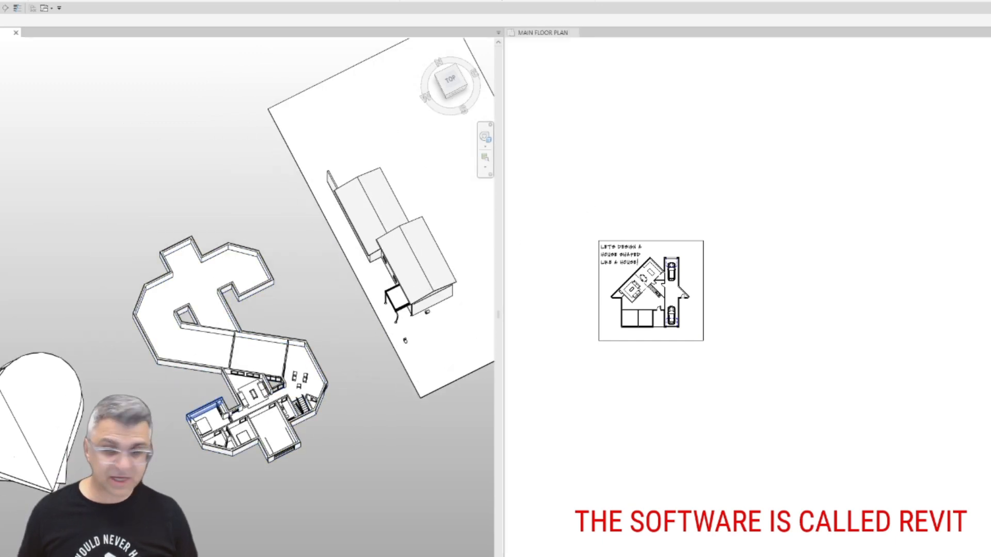
scroll(192, 416, up, 2)
middle_drag(189, 431, 407, 277)
middle_drag(1, 375, 602, 73)
mouse_move(331, 322)
middle_down()
mouse_move(283, 334)
mouse_move(332, 310)
middle_up()
scroll(332, 310, down, 1)
middle_drag(137, 336, 84, 391)
scroll(358, 227, down, 6)
scroll(355, 241, down, 3)
scroll(183, 303, up, 12)
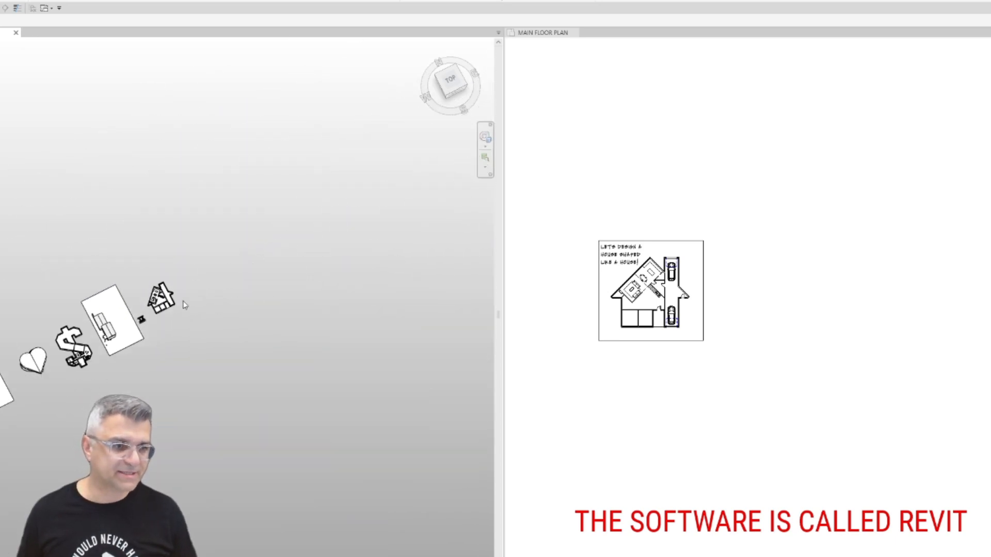
shift+middle_drag(142, 305, 223, 317)
scroll(223, 318, up, 2)
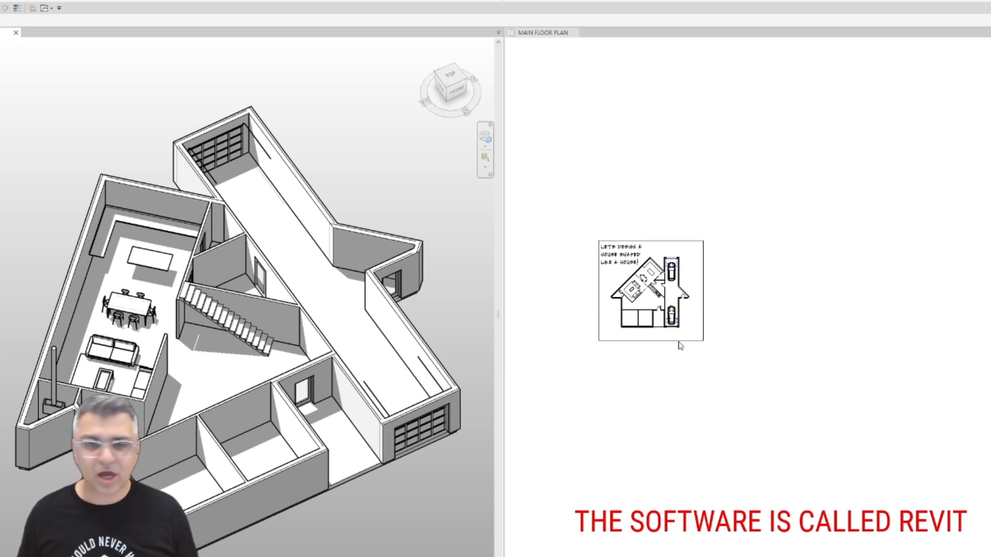
Draw a diagonal interior wall from the free end of the living room's lower wall, parallel to the stairs, toward the entry door.
scroll(659, 309, up, 1)
click(861, 334)
key(z)
key(f)
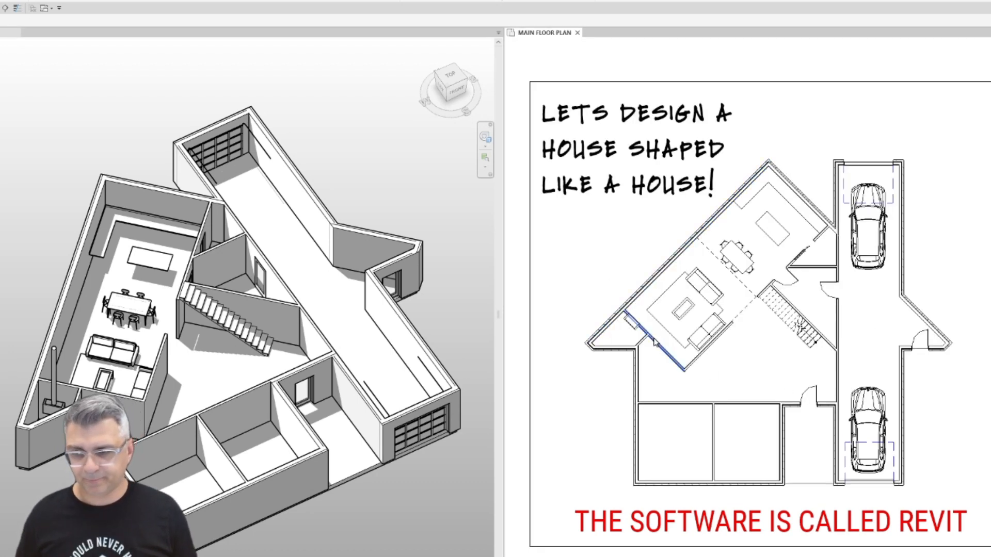
scroll(655, 342, up, 2)
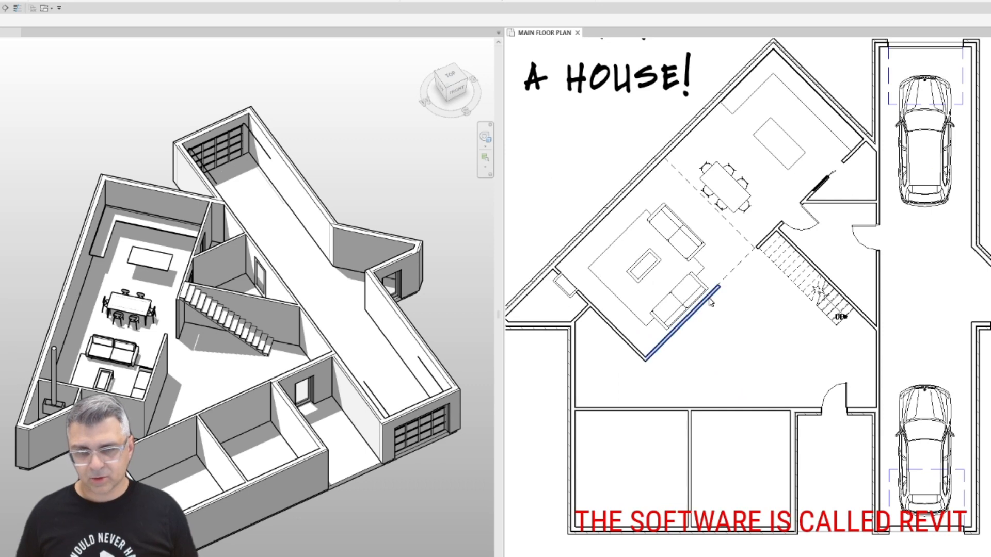
click(726, 294)
key(w)
key(a)
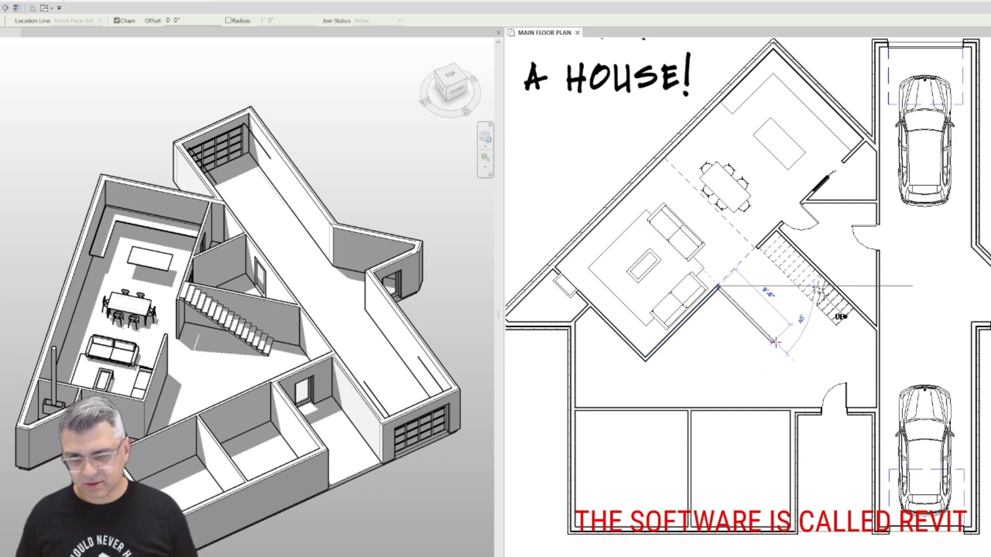
click(718, 287)
click(794, 367)
key(Escape)
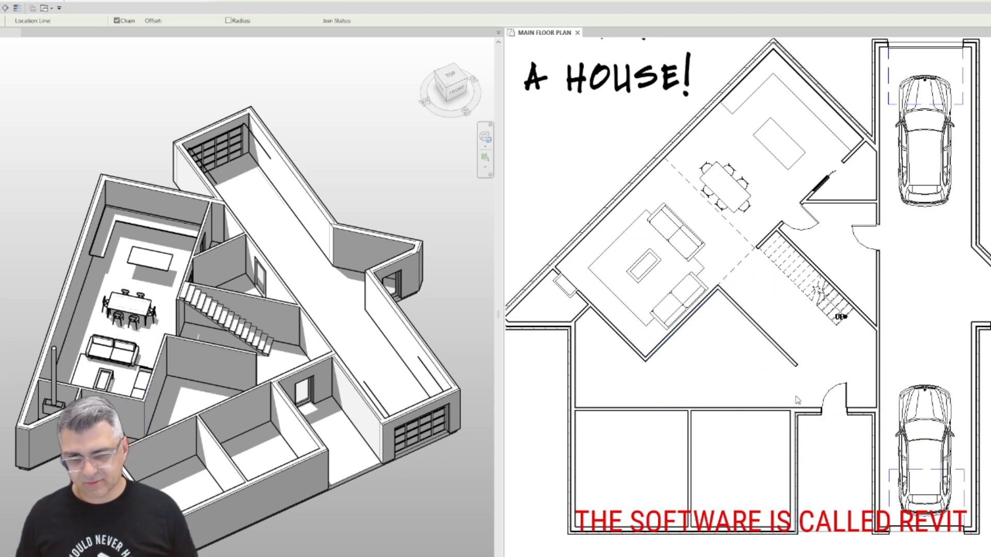
Draw a short vertical wall up from the horizontal partition near the entry door and trim it to a corner with the new diagonal wall.
click(790, 408)
click(790, 362)
key(t)
key(r)
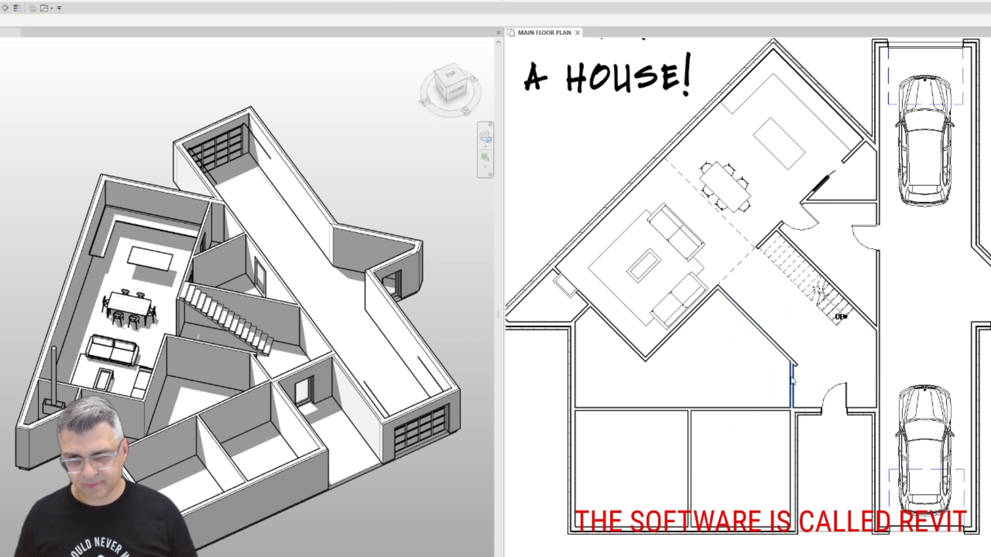
click(792, 380)
click(788, 360)
key(Escape)
key(Escape)
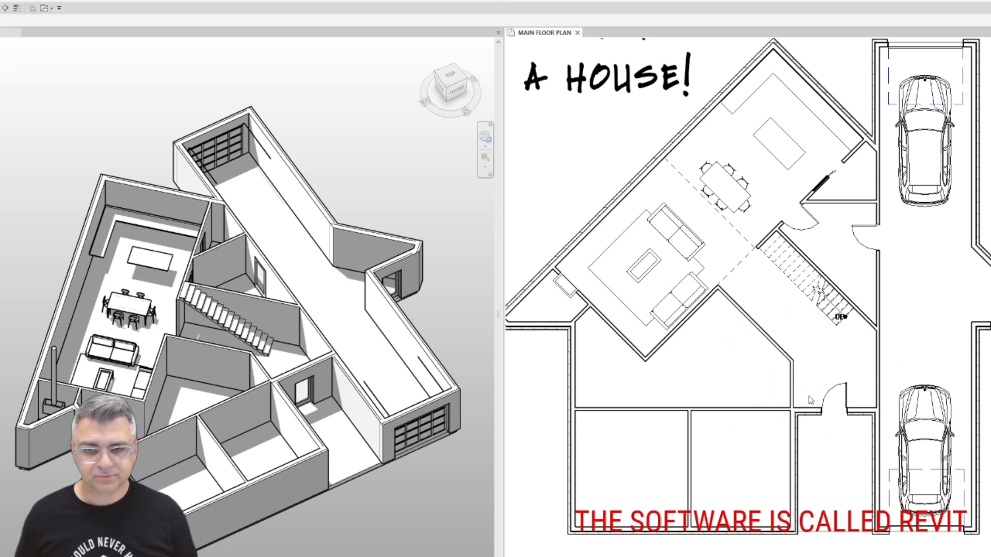
Try a curved fillet wall at the corner between the diagonal and short vertical walls, and delete it.
click(792, 382)
key(w)
key(a)
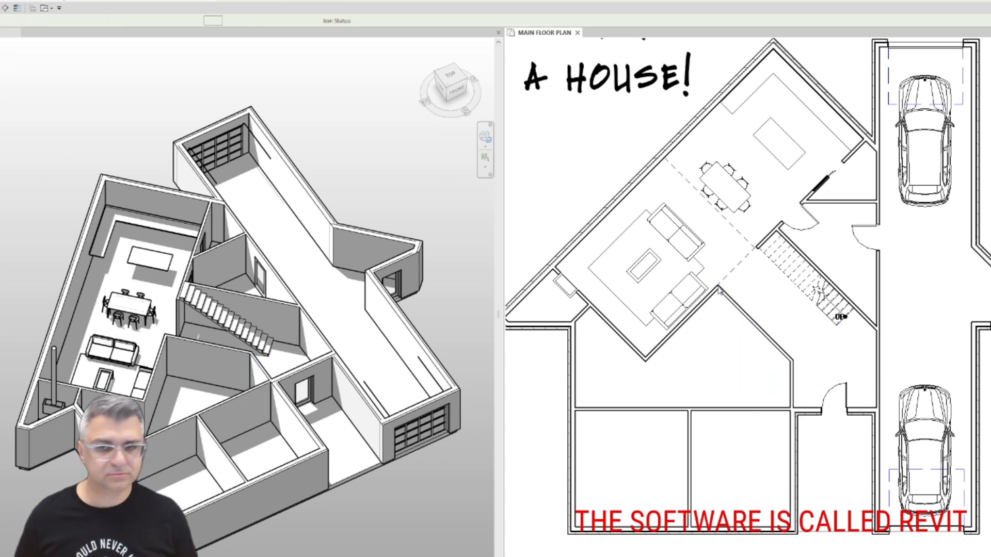
click(792, 380)
click(785, 357)
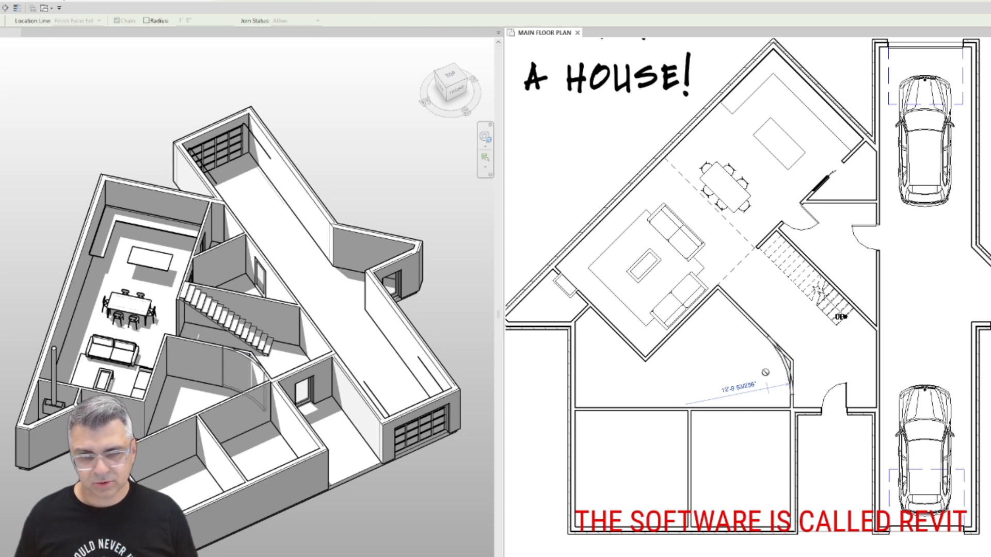
scroll(786, 367, up, 7)
click(782, 365)
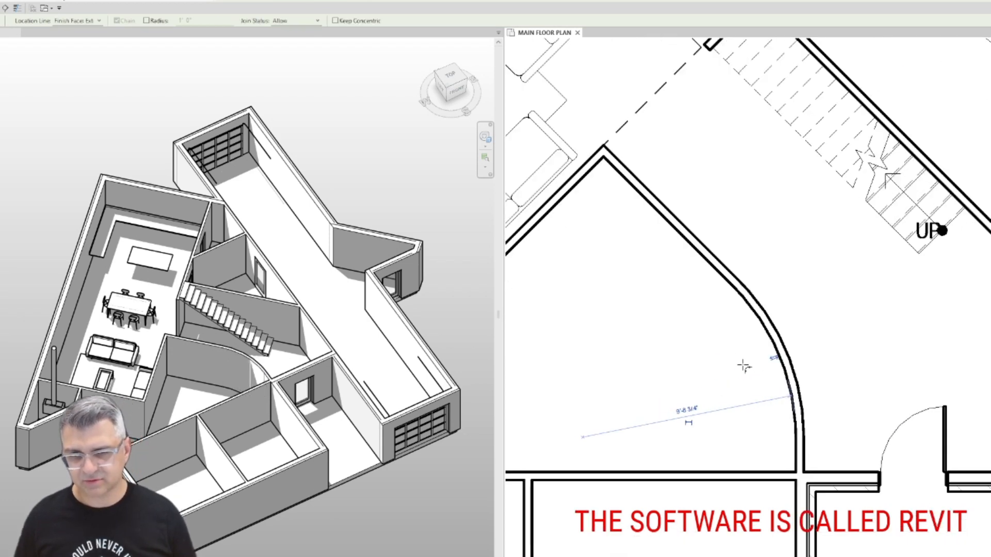
key(Escape)
scroll(718, 301, down, 4)
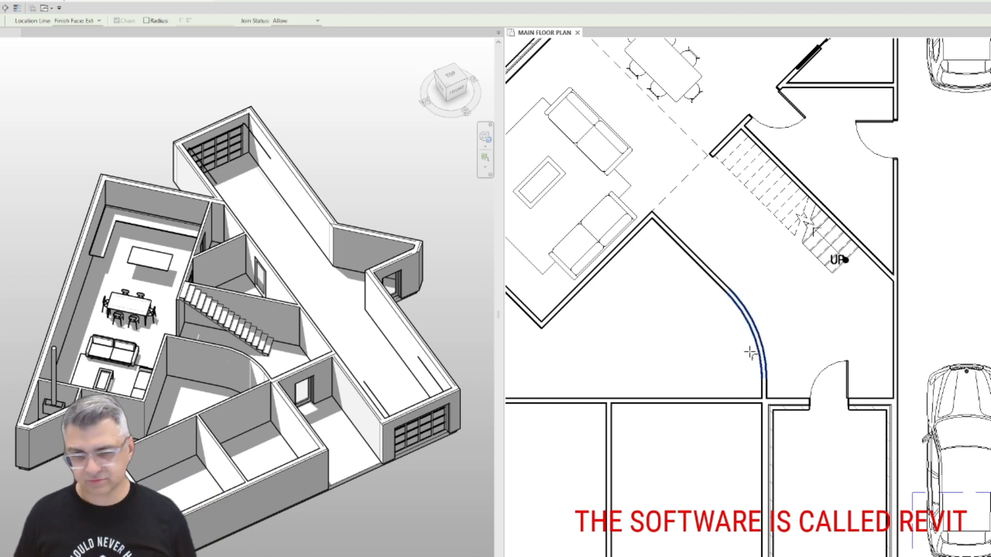
key(Escape)
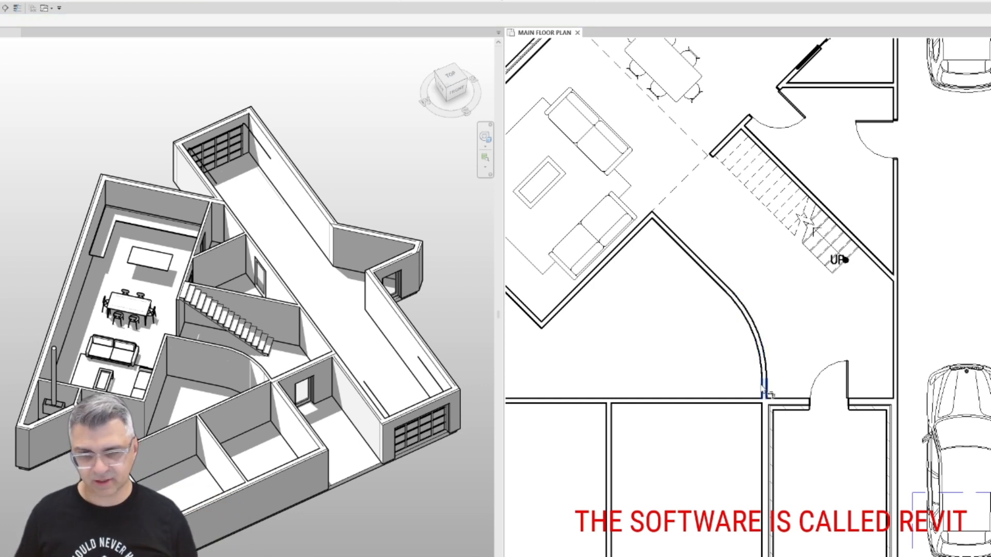
click(752, 344)
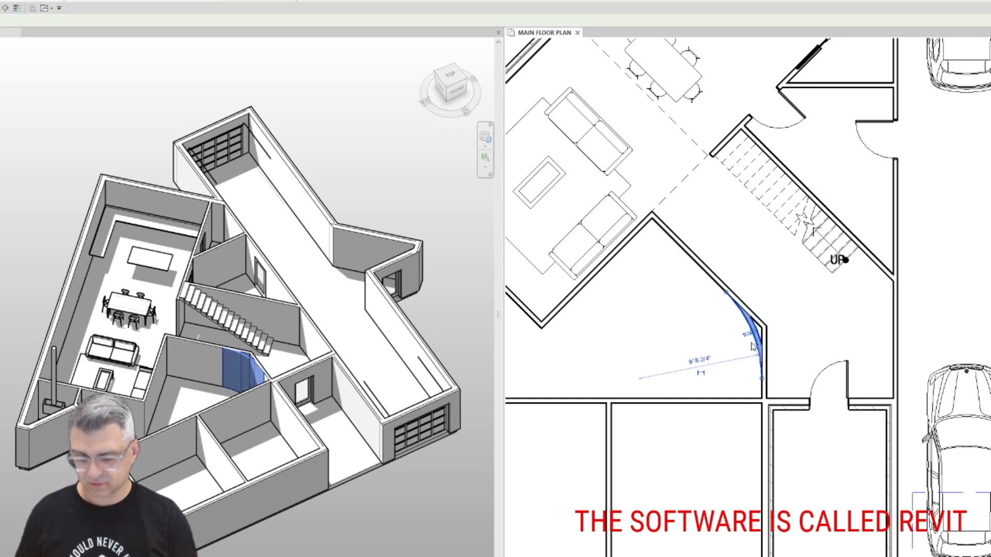
key(Delete)
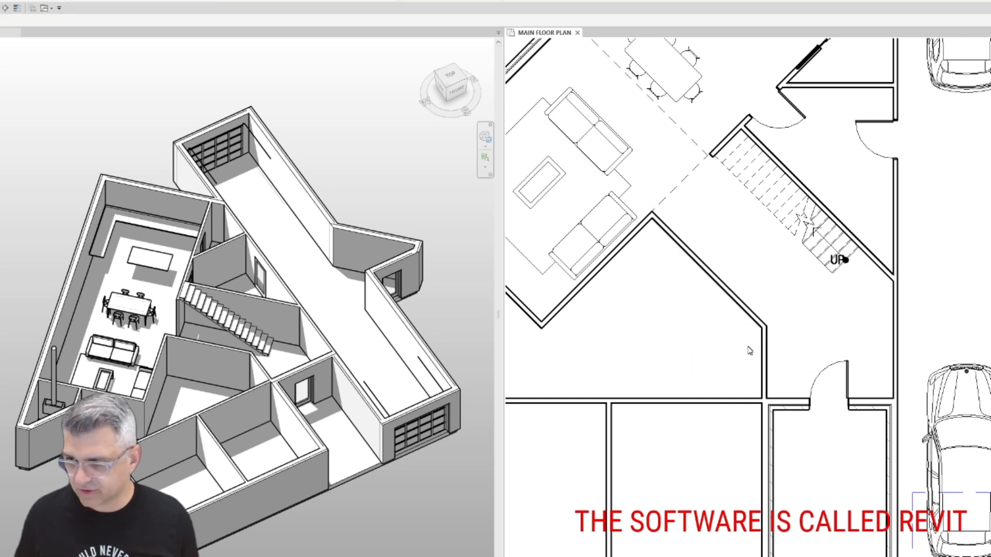
Place a horizontal section line through the two lower rooms, from outside the exterior wall to the entry space, looking toward the living room.
scroll(753, 343, down, 2)
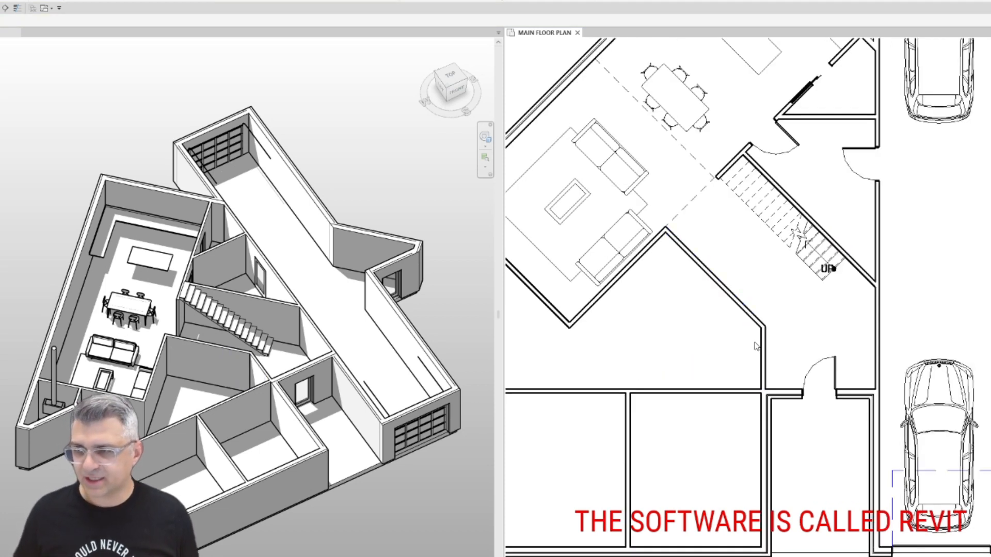
scroll(764, 361, up, 1)
middle_drag(773, 343, 800, 312)
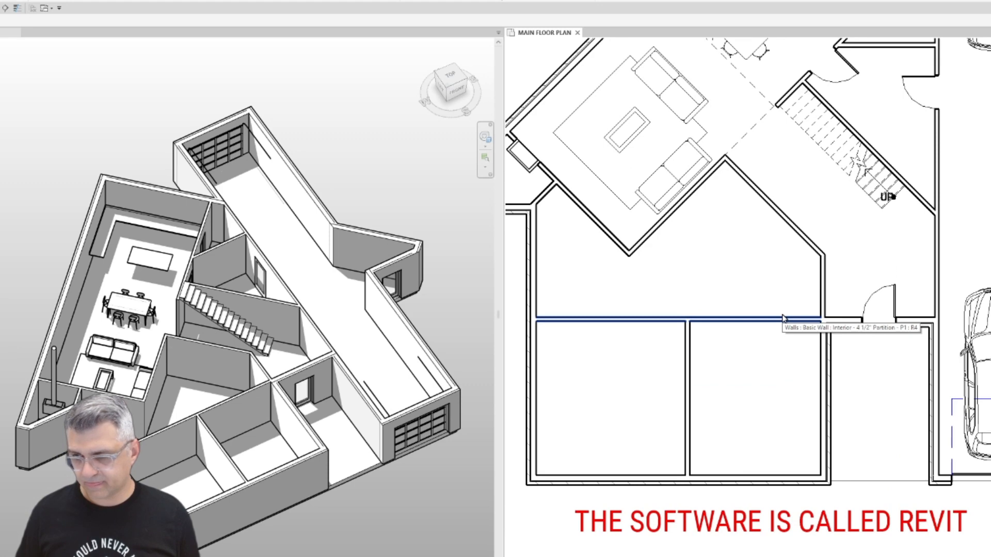
middle_drag(672, 285, 717, 359)
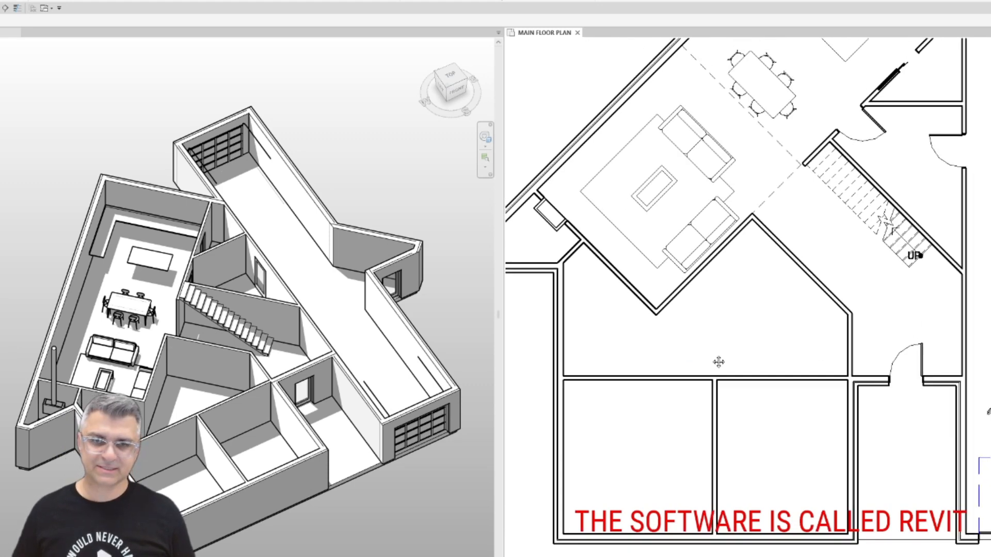
scroll(715, 361, down, 1)
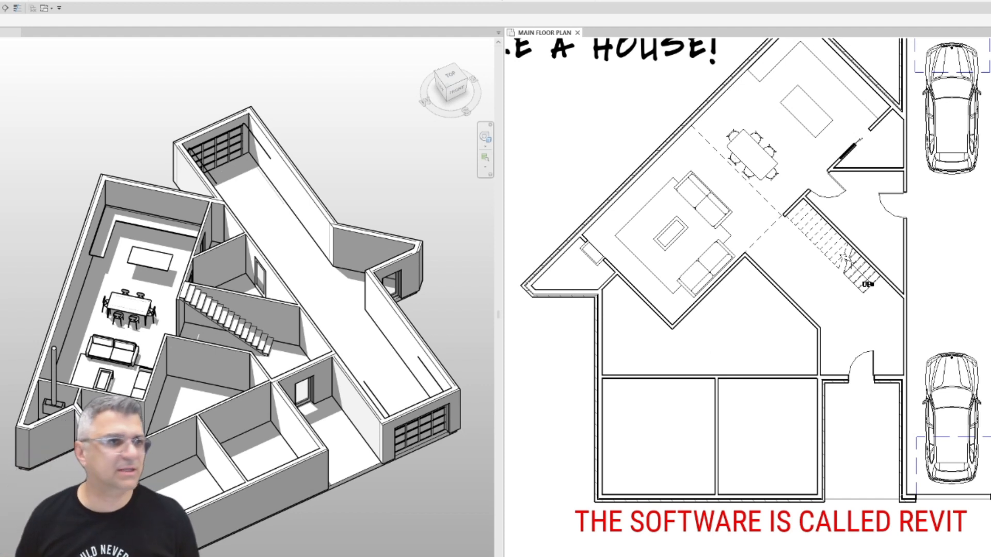
click(548, 442)
click(866, 443)
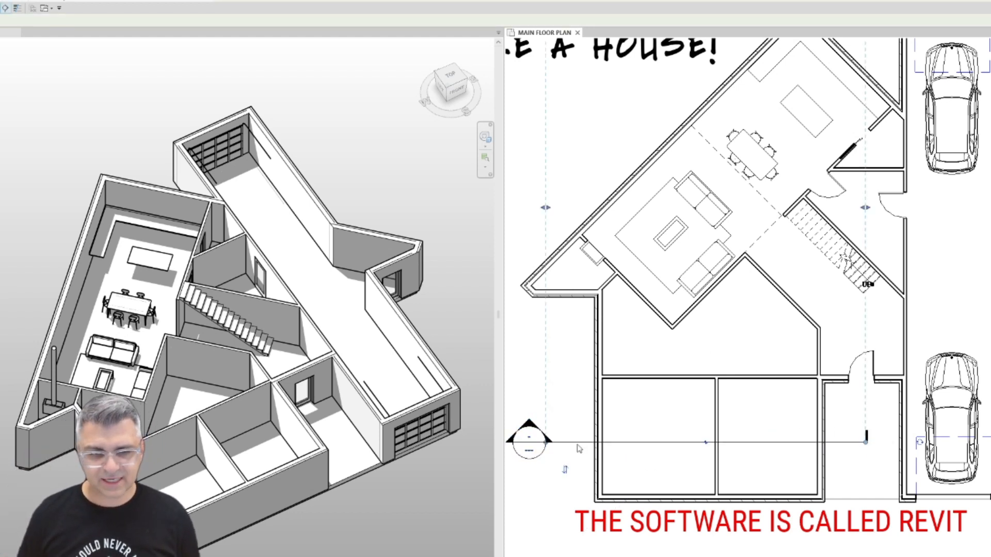
Check the new section view's template settings and return to the floor plan.
double_click(528, 432)
click(530, 427)
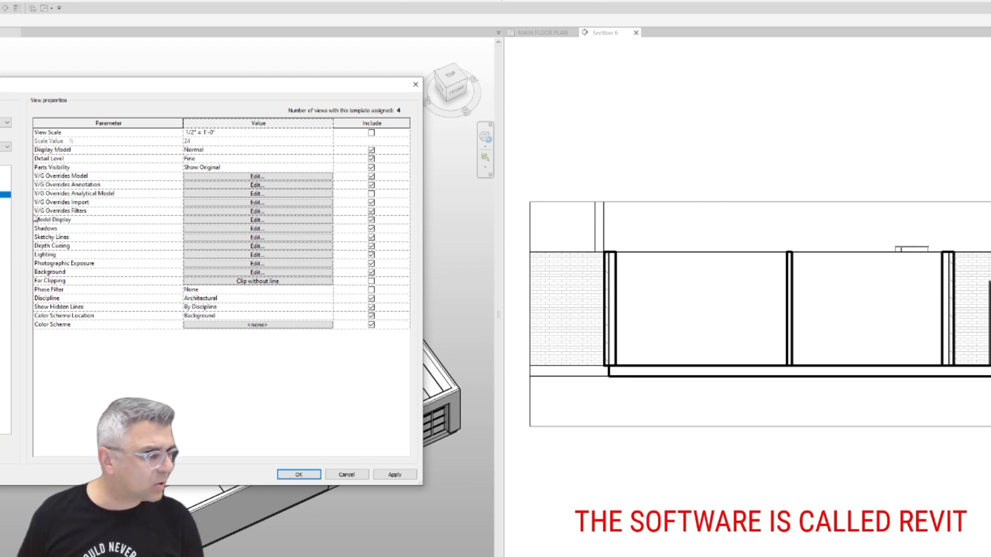
key(Escape)
click(637, 33)
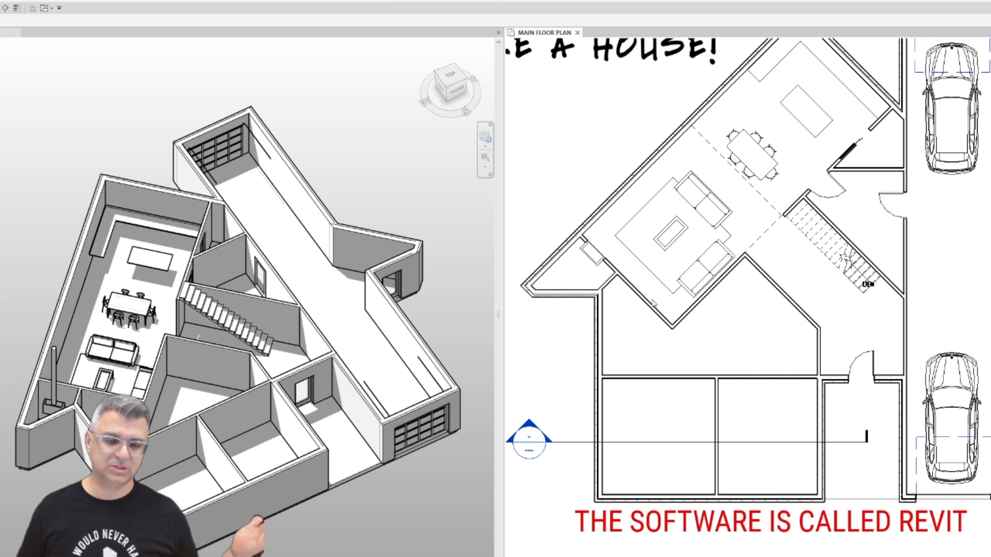
Examine the exterior wall, partition and floor cuts in the new section view, and close the view.
double_click(528, 425)
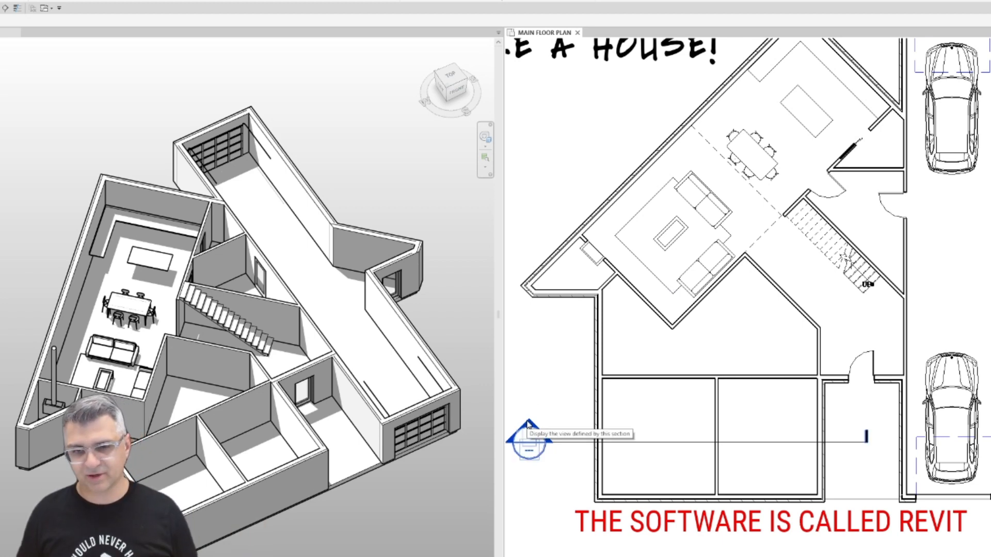
scroll(576, 289, up, 3)
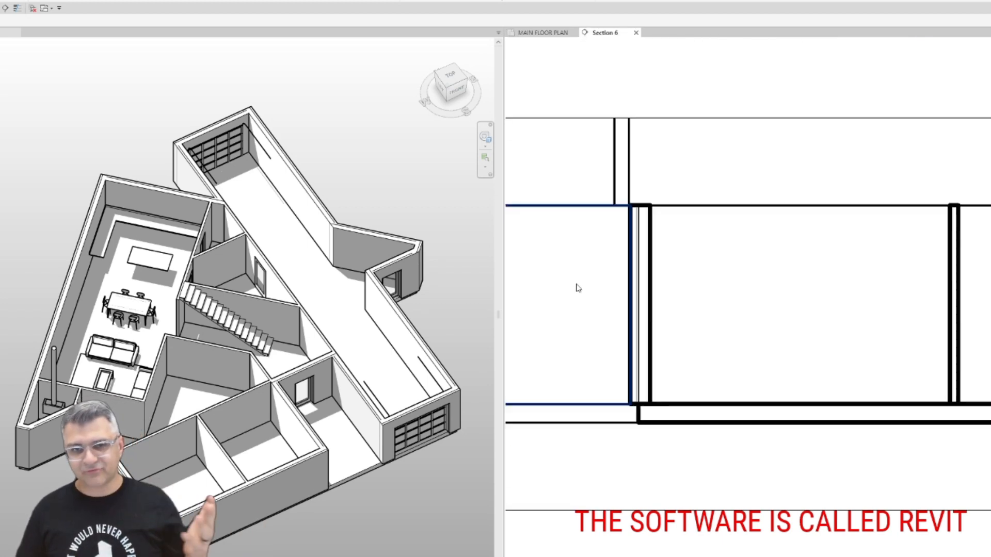
click(631, 282)
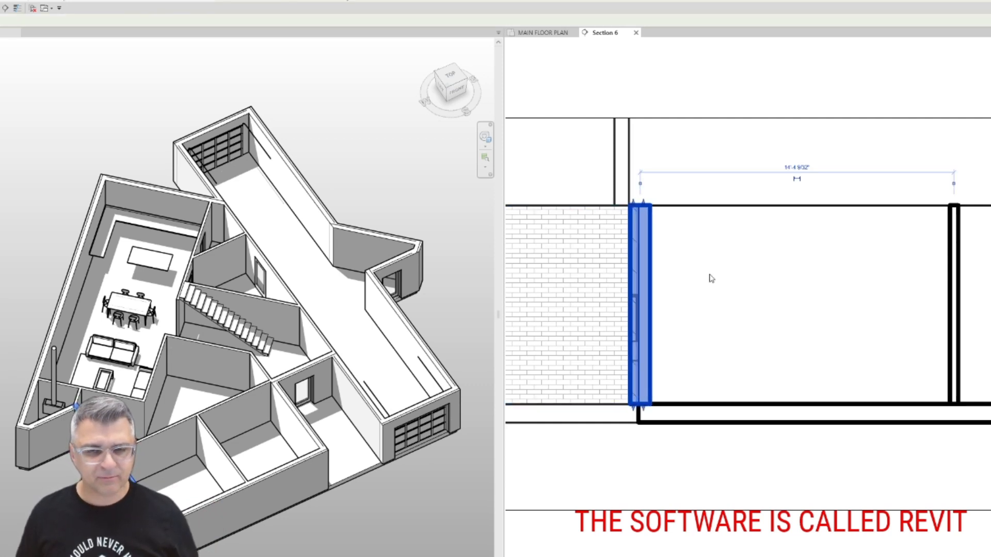
click(861, 319)
scroll(861, 319, down, 2)
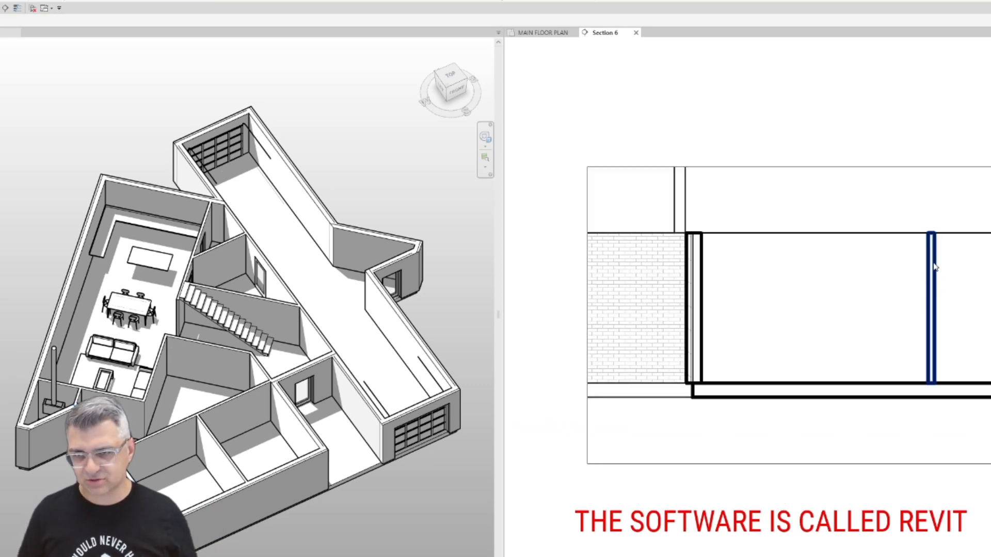
middle_drag(924, 397, 736, 394)
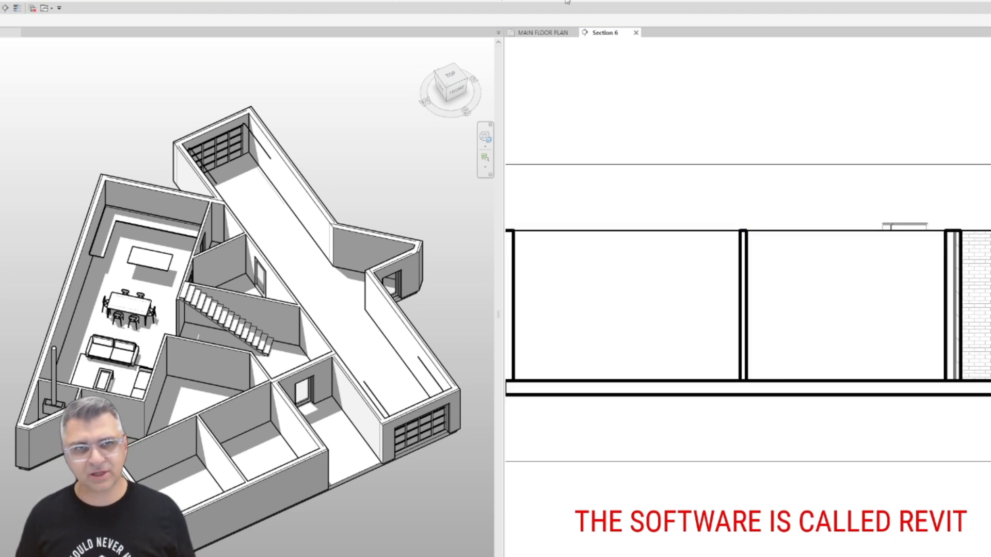
click(635, 33)
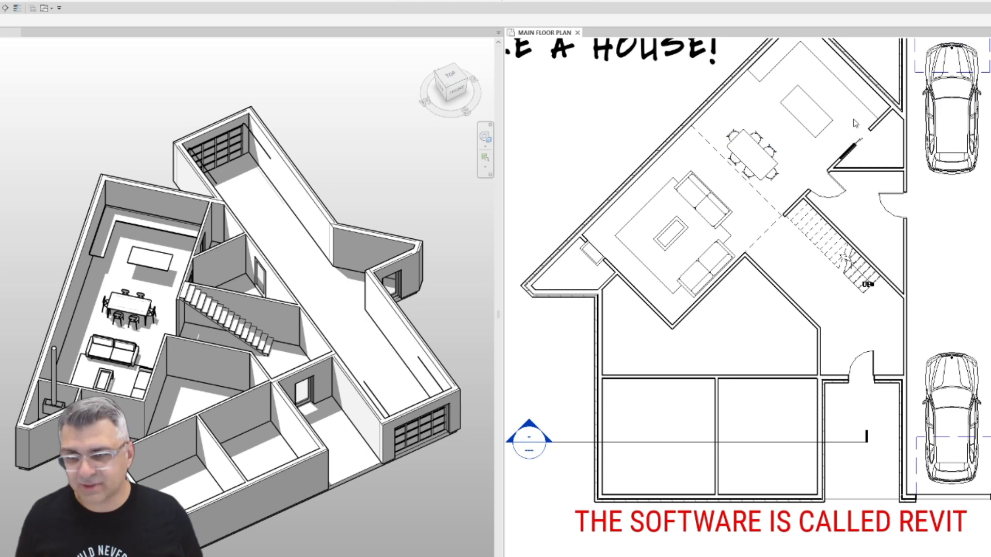
Try the upper garage car closer to the lower car and put it back near the upper garage door.
middle_drag(856, 123, 798, 182)
drag(901, 227, 901, 364)
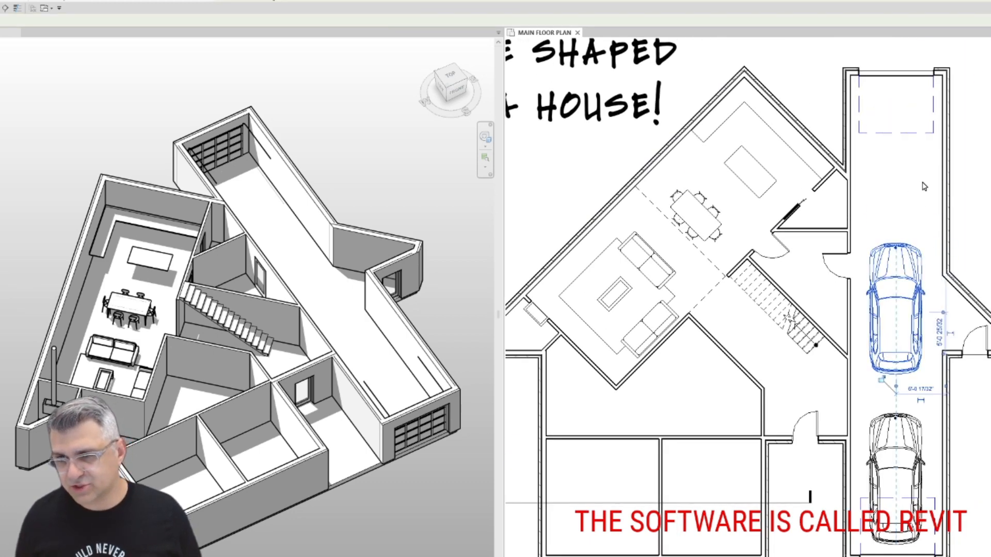
click(964, 246)
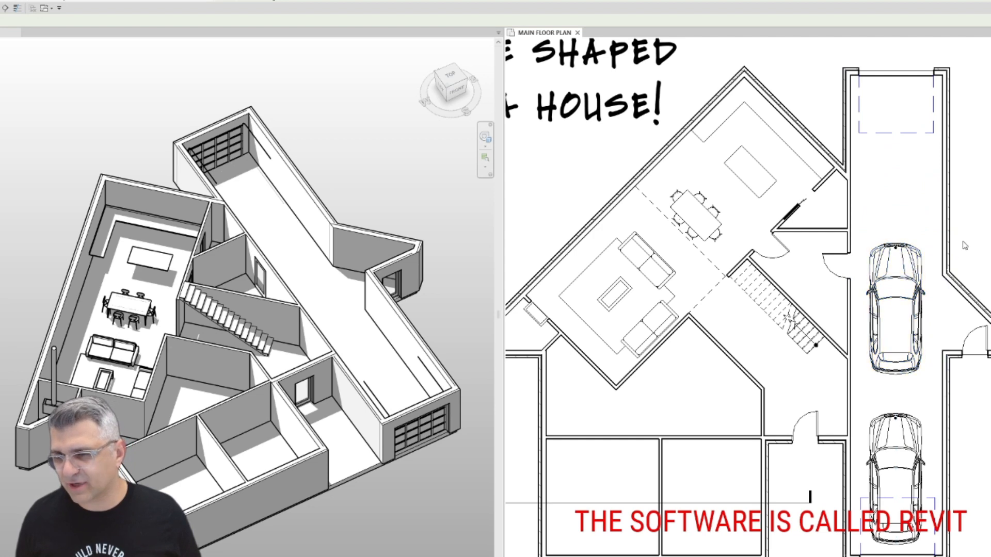
drag(906, 268, 906, 133)
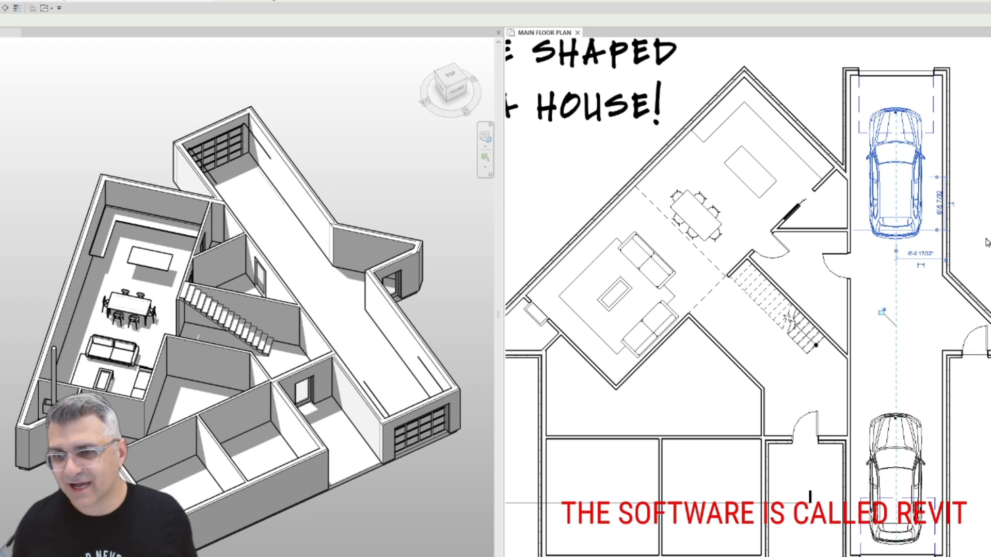
key(Escape)
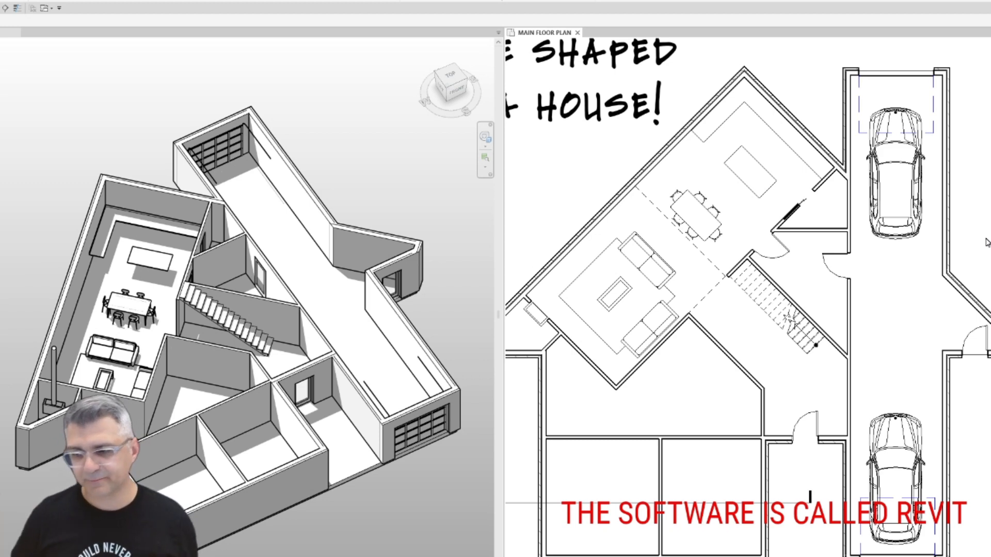
Draw a vertical partition from the living room's lowest wall corner straight down to the horizontal partition.
scroll(588, 405, down, 2)
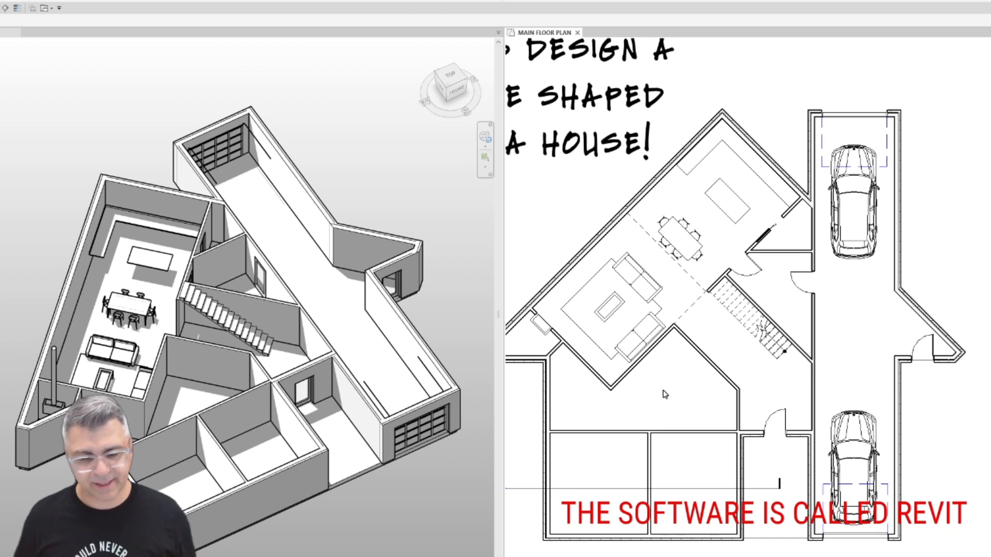
click(613, 391)
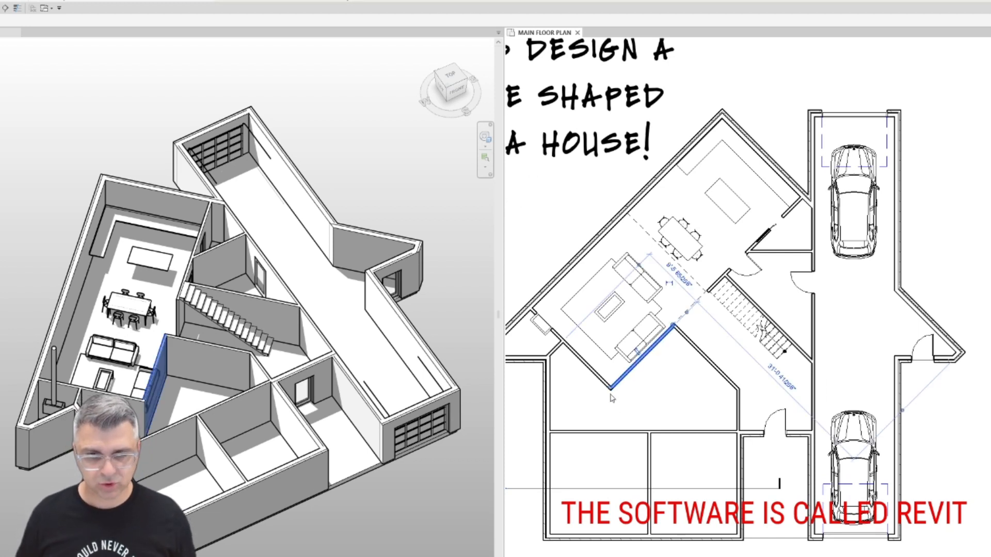
key(c)
key(s)
click(610, 388)
click(610, 431)
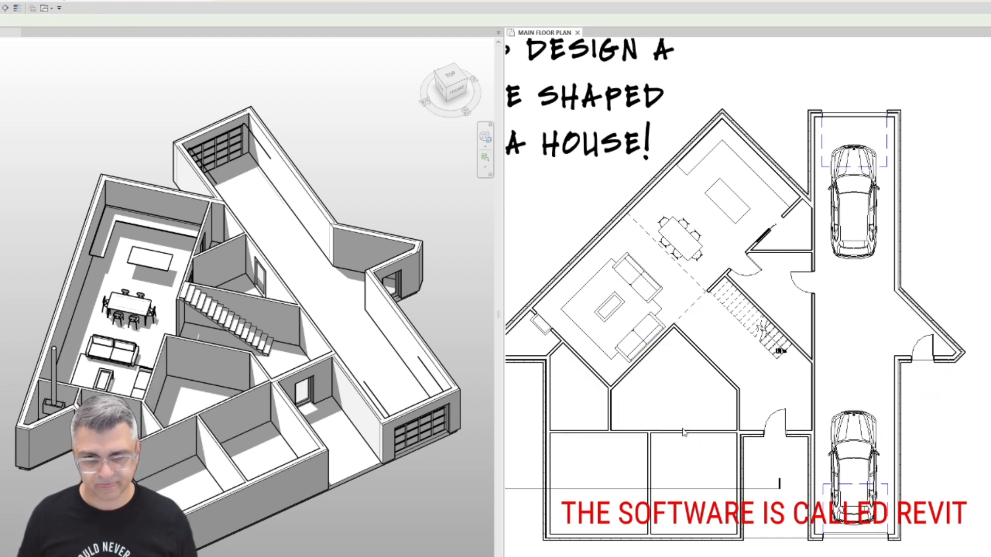
Draw a second vertical partition from the horizontal wall up to the new diagonal wall near its upper corner, and select it.
click(682, 431)
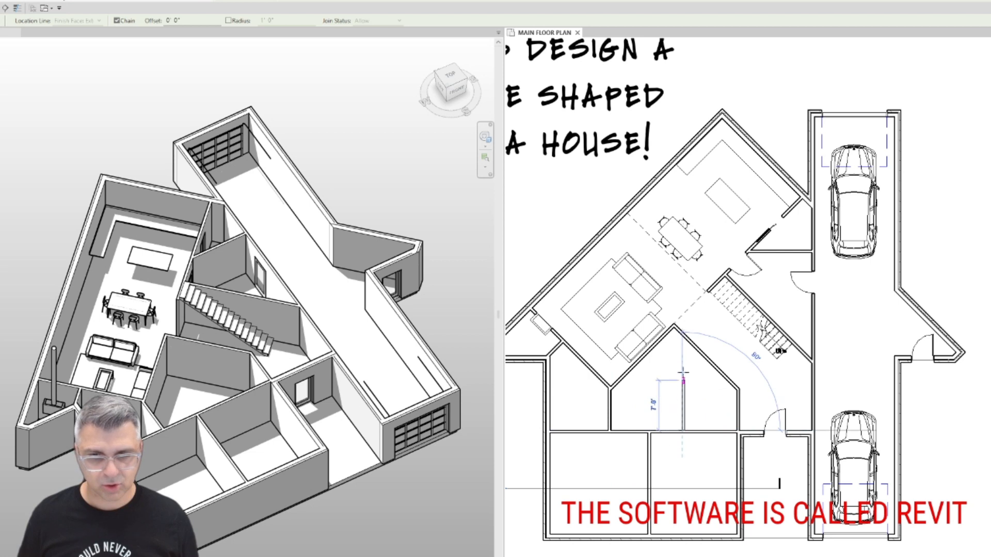
click(683, 336)
key(Escape)
key(Escape)
click(682, 370)
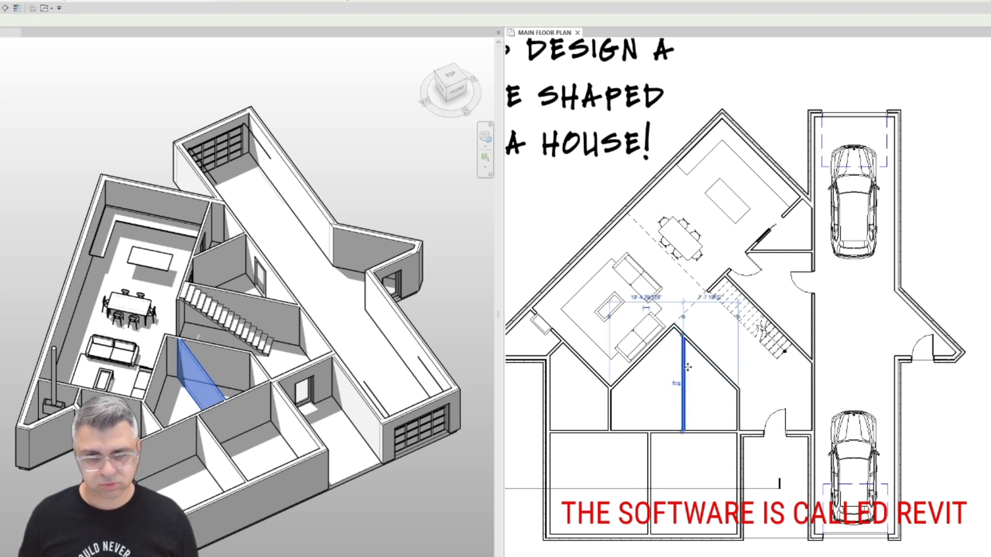
Move the second vertical partition slightly to the right along the horizontal wall, shortening the diagonal wall attached to its upper end.
drag(694, 365, 696, 373)
key(Escape)
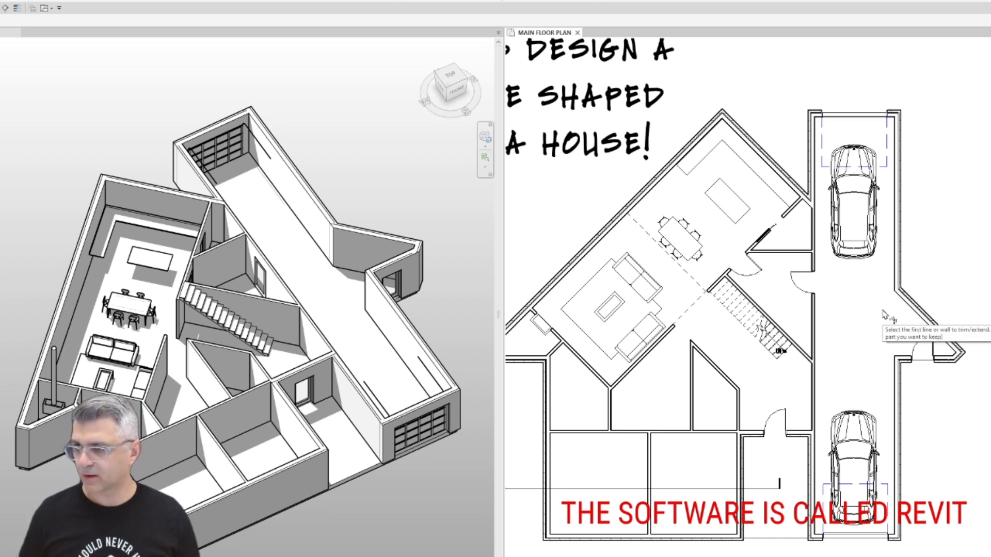
Reposition the short diagonal wall near the fireplace so it runs behind the fireplace parallel to the living room wall, unjoining it as needed.
scroll(624, 438, up, 2)
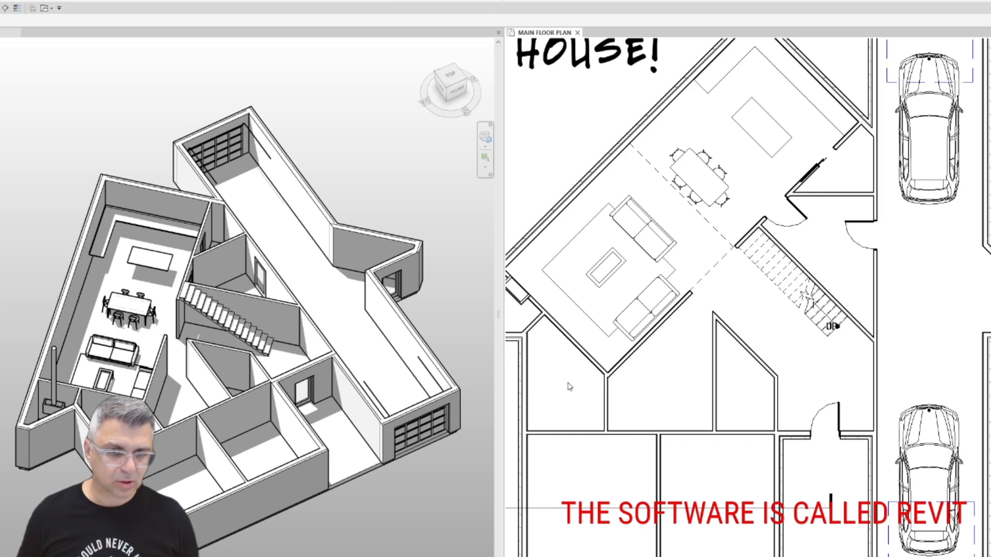
middle_drag(506, 351, 597, 343)
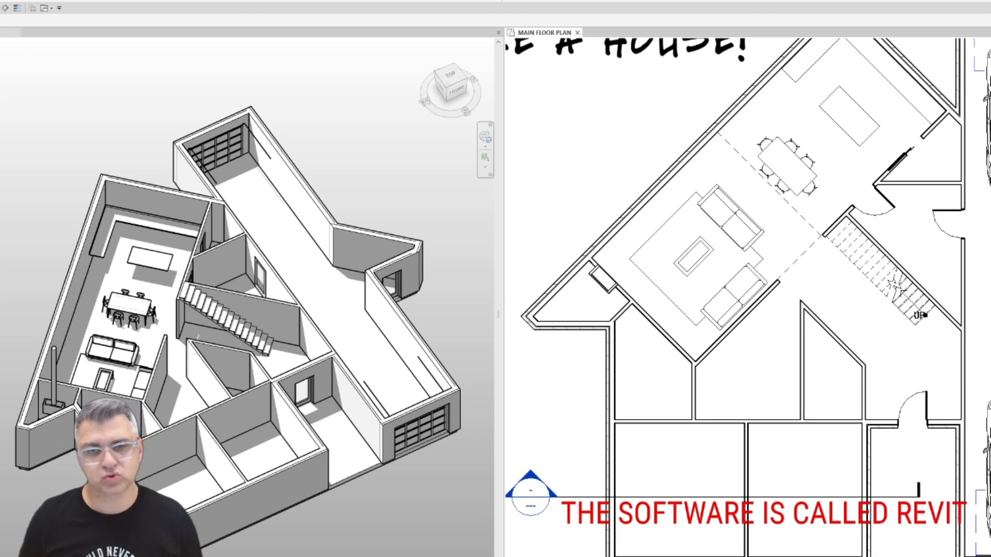
scroll(539, 233, up, 3)
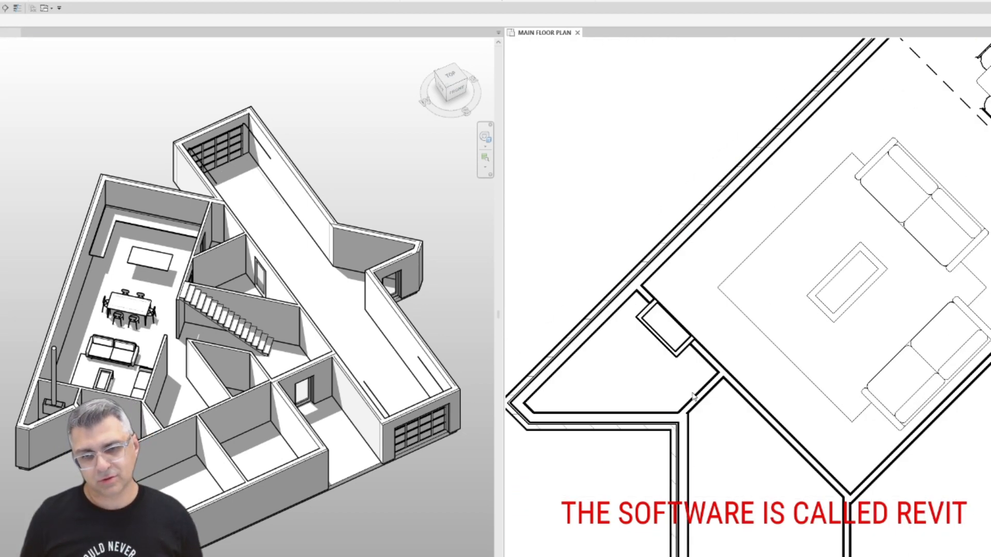
middle_drag(695, 398, 622, 314)
scroll(602, 281, down, 1)
click(603, 265)
scroll(710, 271, up, 2)
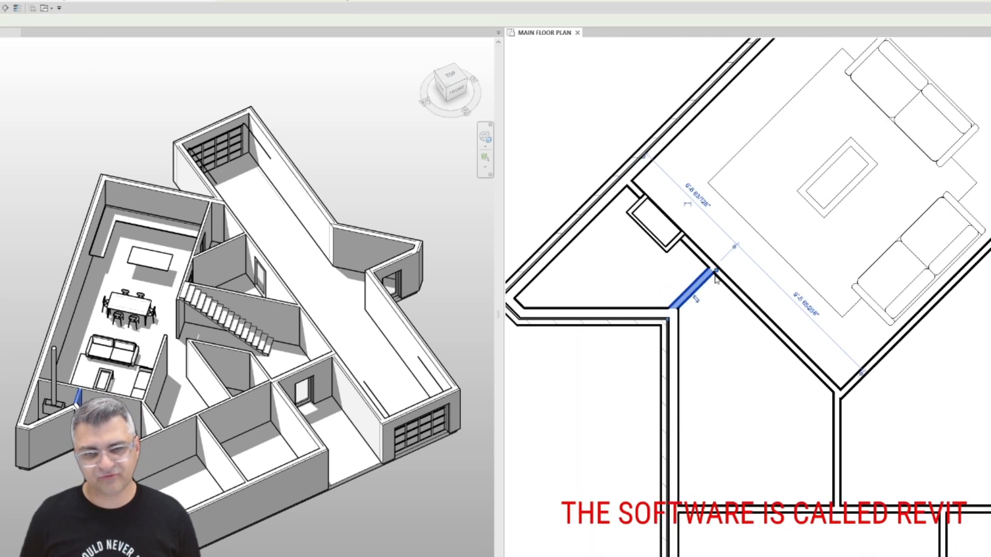
drag(715, 271, 576, 236)
drag(623, 286, 653, 256)
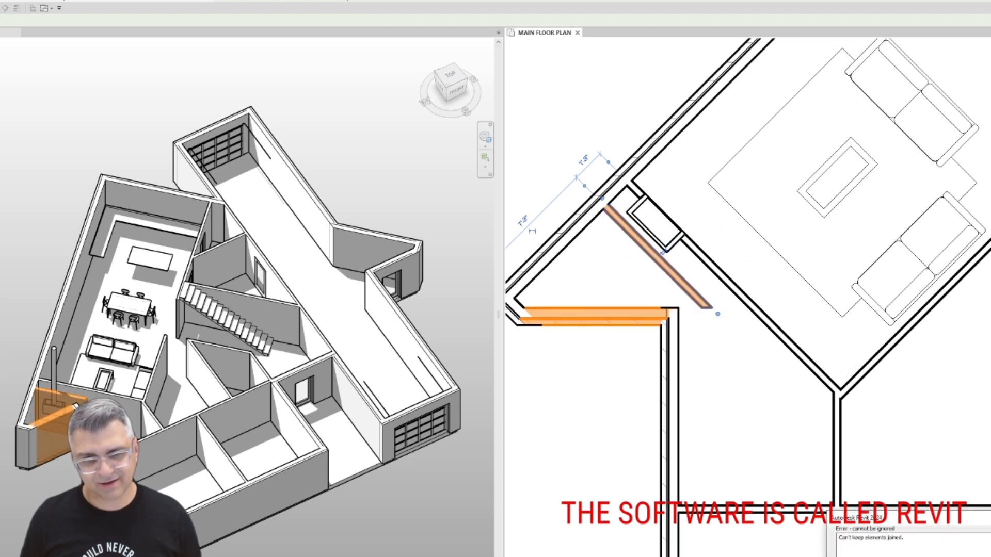
click(898, 556)
Draw a short wall from the fireplace's rear wall to the living room wall, and trim the two enclosure walls into a corner.
click(680, 283)
key(c)
key(s)
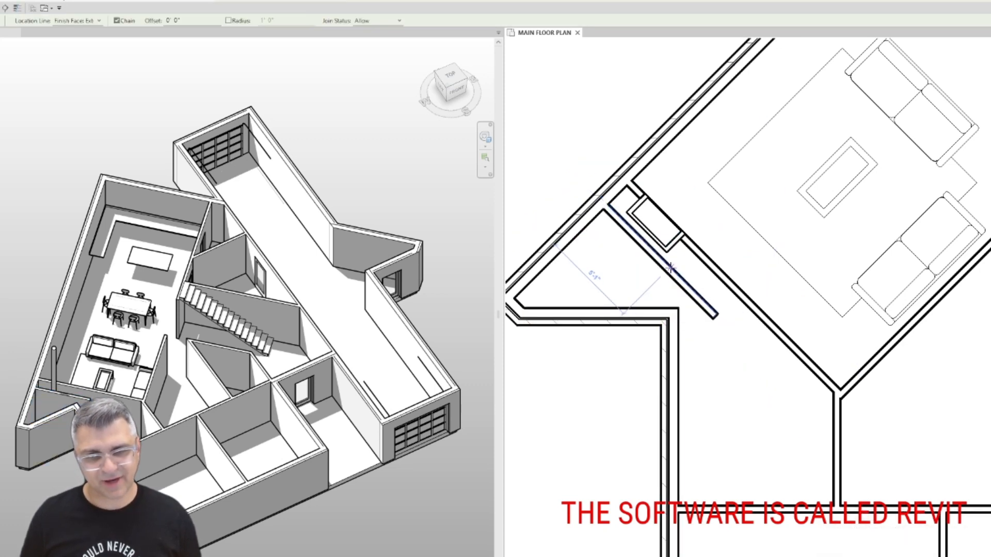
click(671, 268)
click(690, 249)
key(t)
key(r)
click(684, 257)
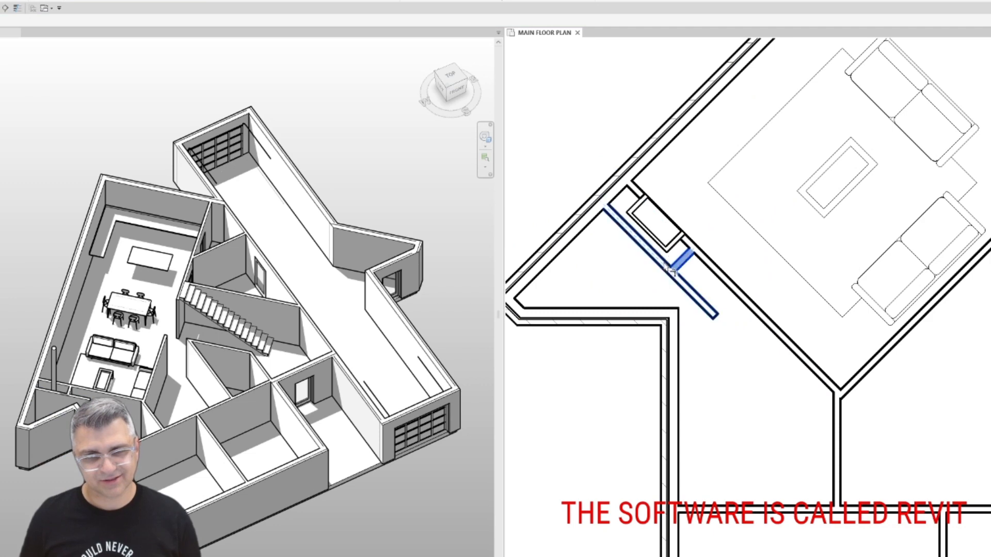
click(671, 270)
Nudge the fireplace, its enclosure and the living room end wall up and right, and realign the vertical partition with the room's lowest corner.
middle_drag(594, 261, 615, 242)
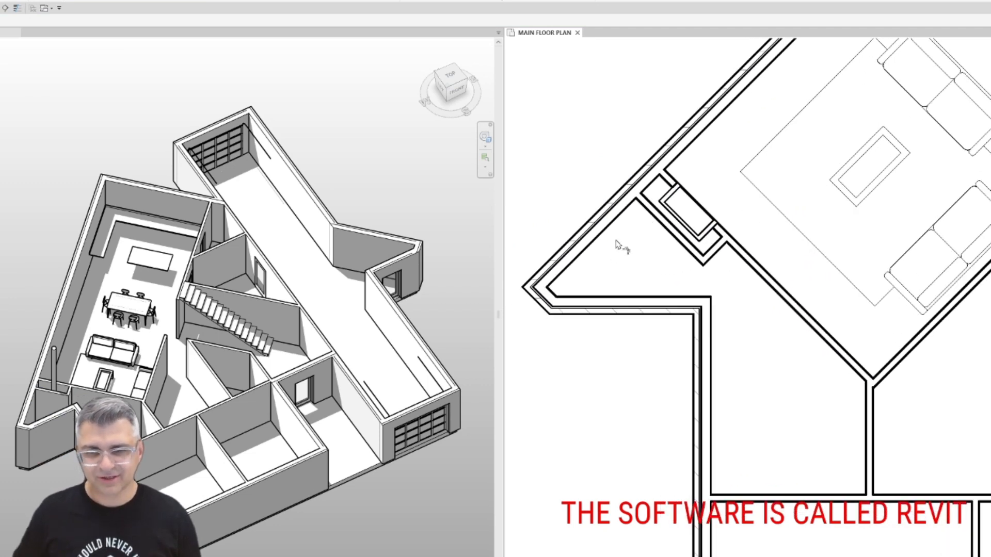
scroll(617, 245, down, 4)
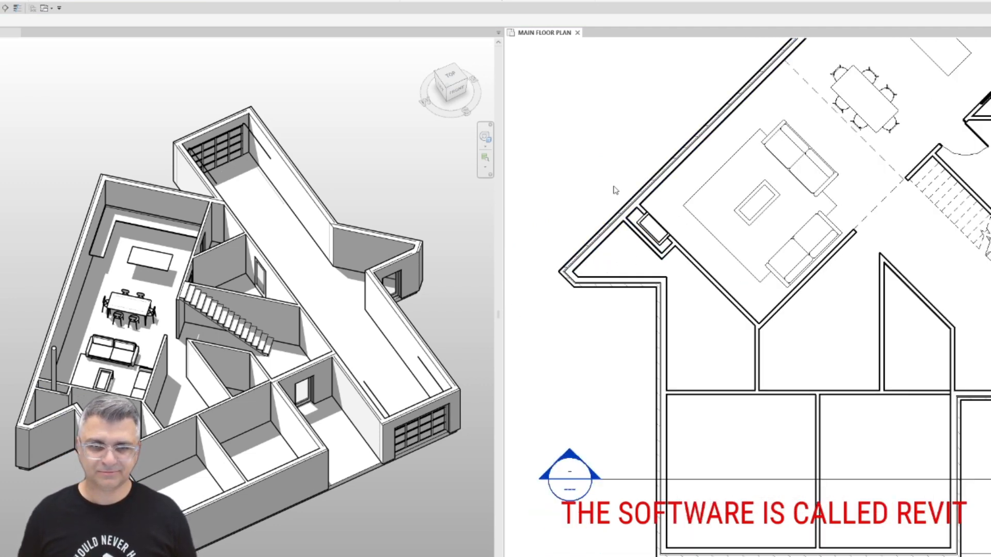
drag(611, 179, 694, 277)
ctrl+click(696, 267)
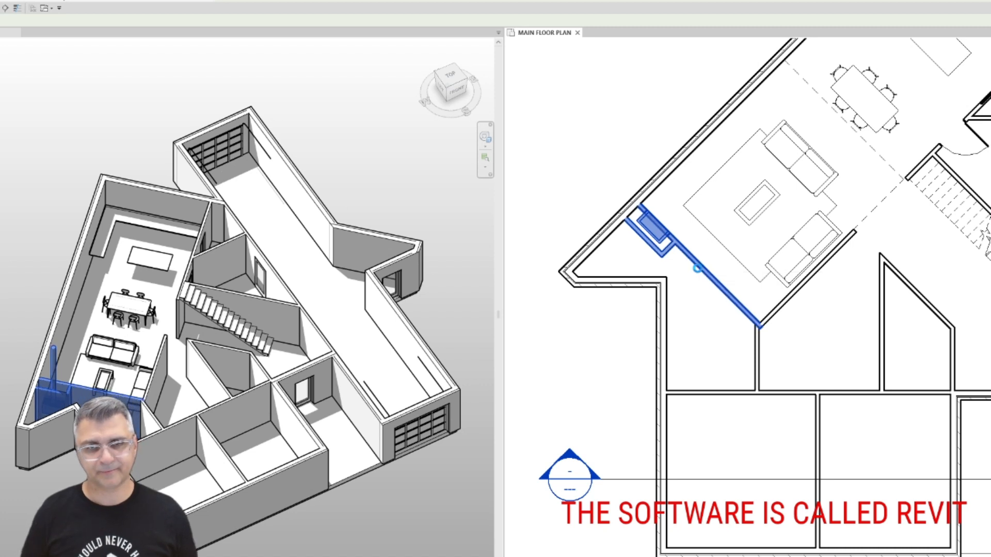
key(Up)
key(Right)
key(Up)
key(Right)
key(Up)
key(Right)
key(Up)
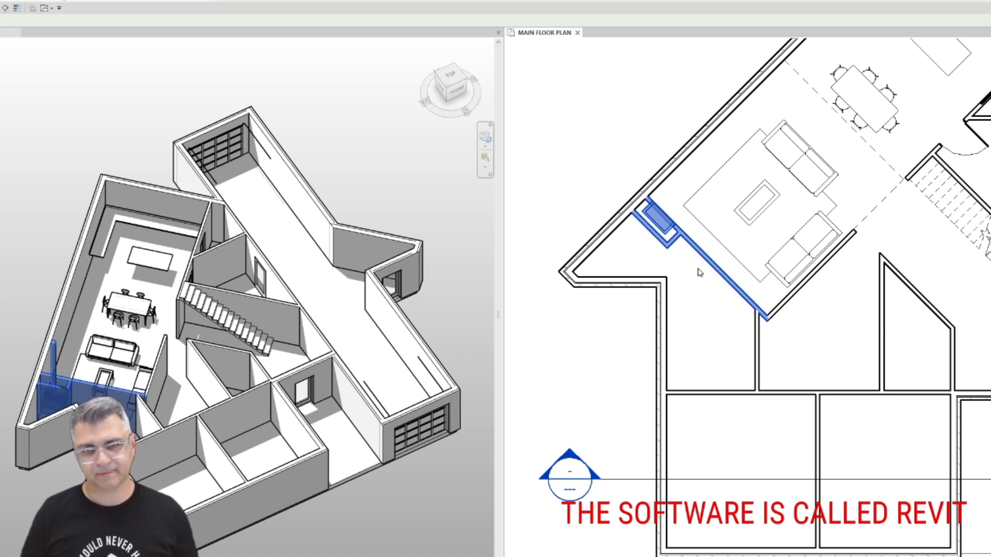
key(Escape)
click(757, 347)
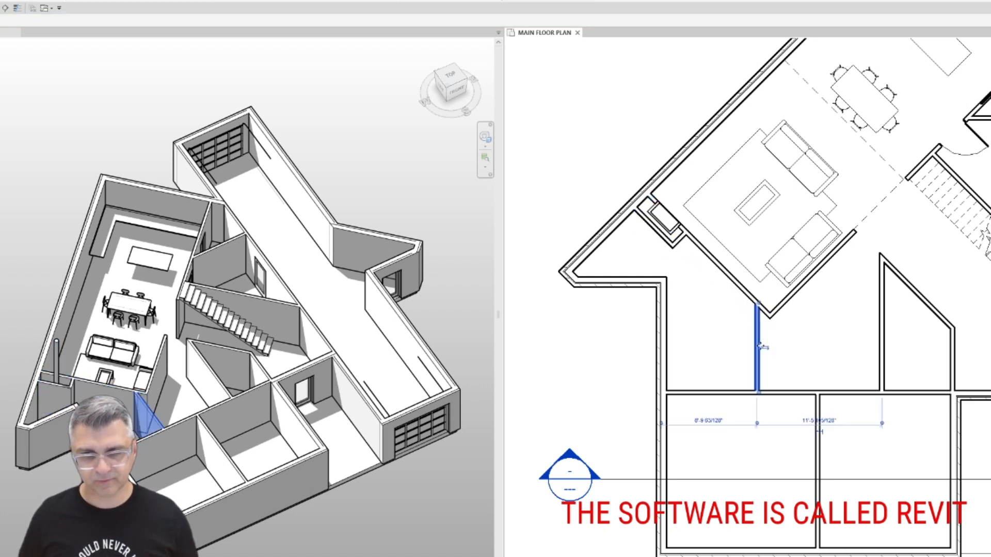
key(Delete)
Flip the swing of the door at the upper end of the stairs so it opens against the stair-side wall.
middle_drag(841, 295, 738, 330)
click(872, 188)
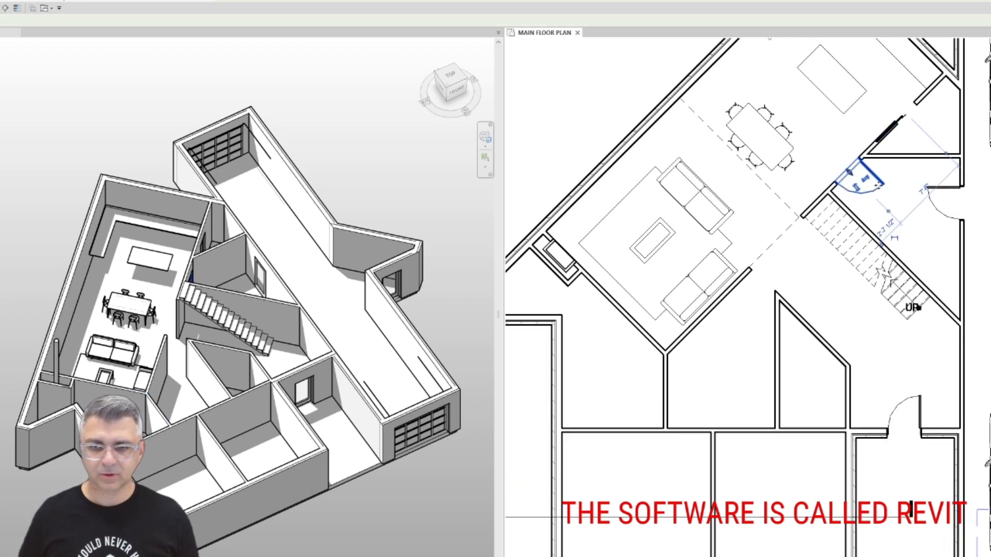
scroll(724, 220, down, 1)
middle_drag(723, 221, 717, 279)
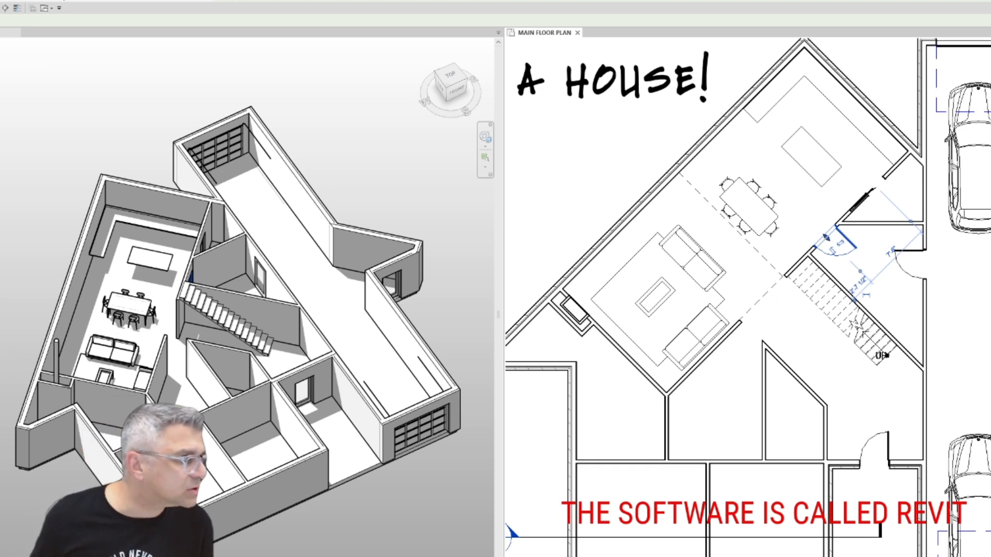
key(Escape)
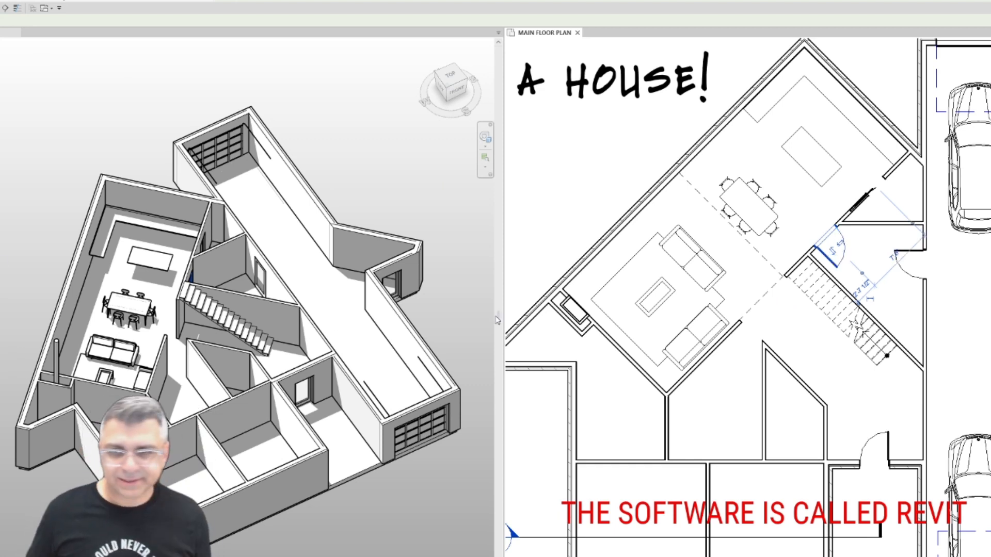
Place a door into the lower-left room beside its dividing partition, and mirror it across that partition into the adjacent room.
click(690, 463)
click(702, 475)
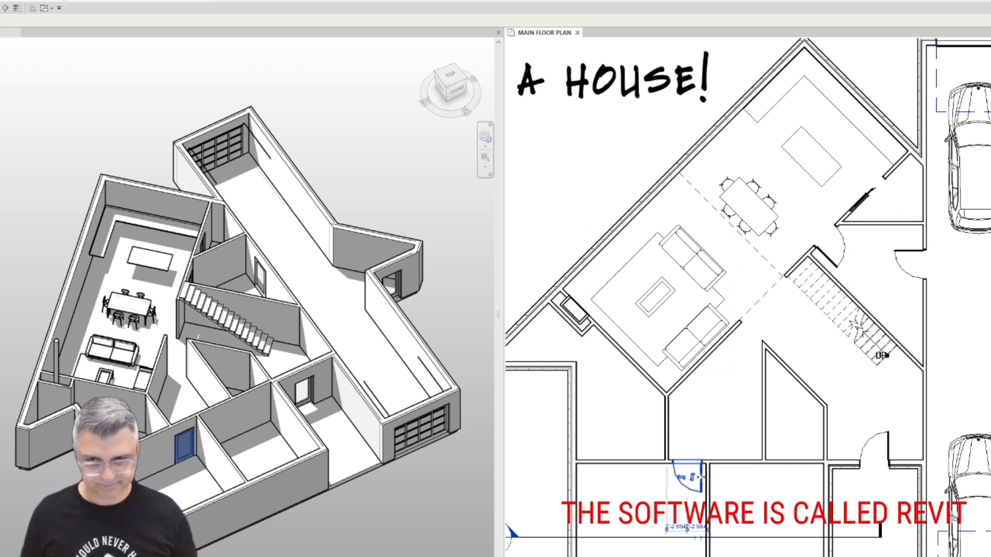
scroll(705, 477, up, 2)
click(711, 471)
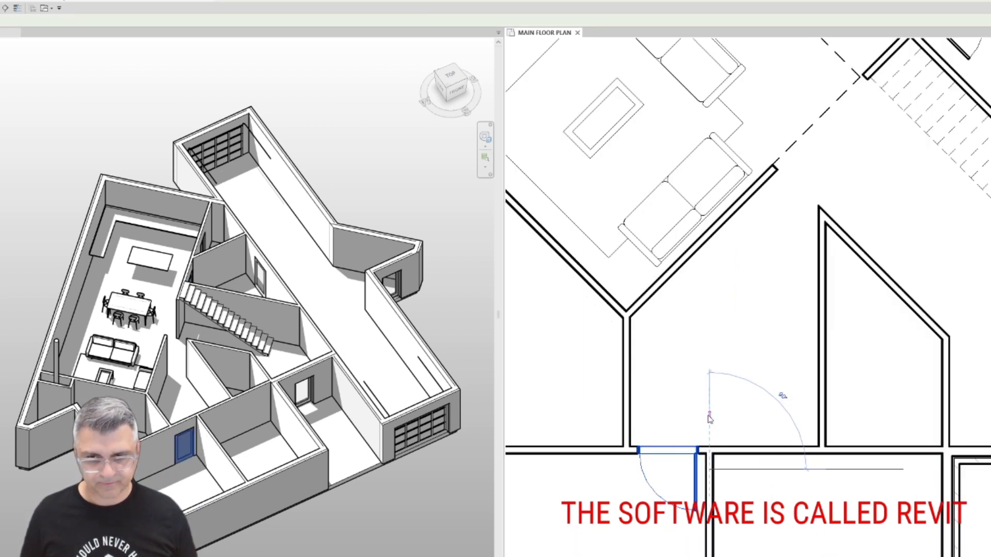
click(712, 417)
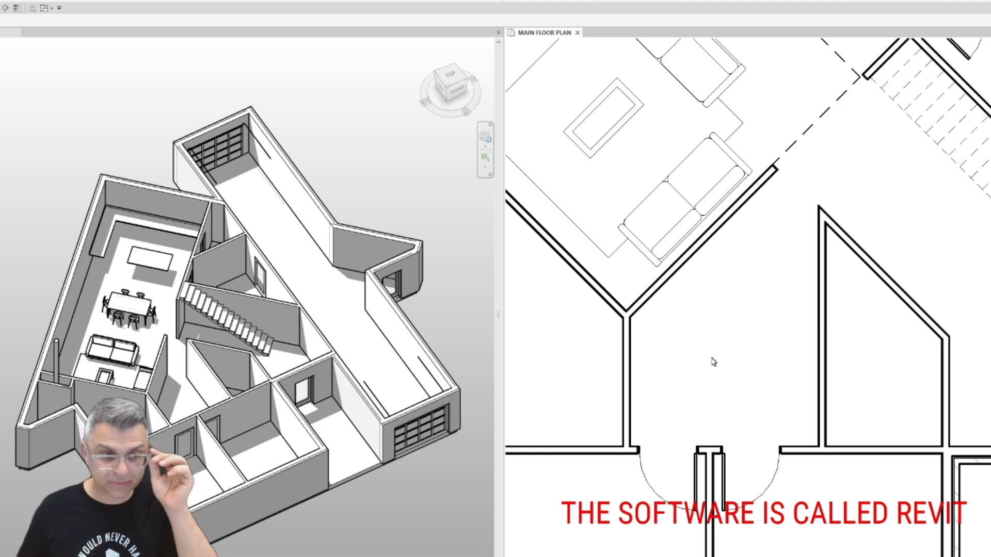
Move the vertical partition left until it stands just beside the right-hand bedroom door, keeping its upper end joined to the diagonal wall.
scroll(655, 364, down, 1)
middle_drag(654, 364, 732, 401)
click(846, 354)
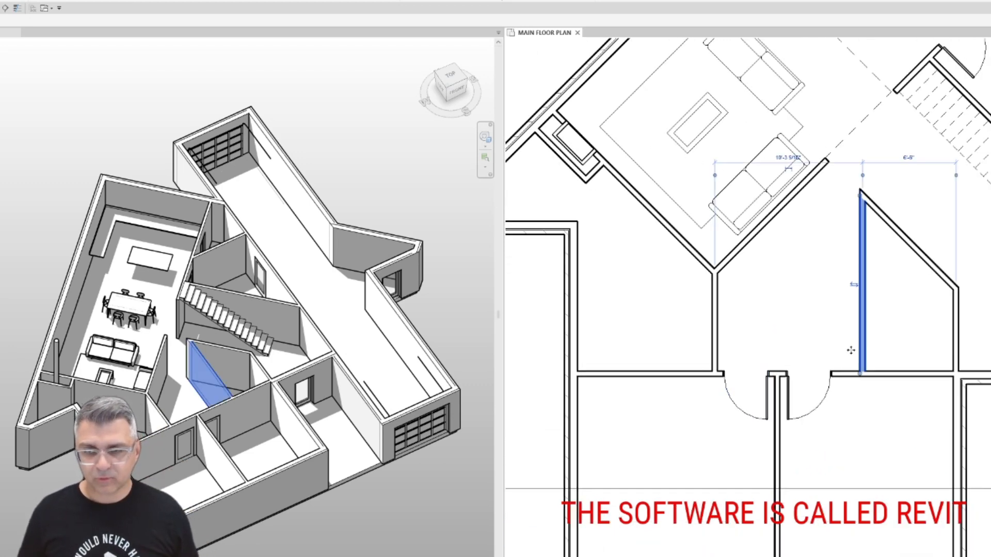
drag(846, 354, 842, 351)
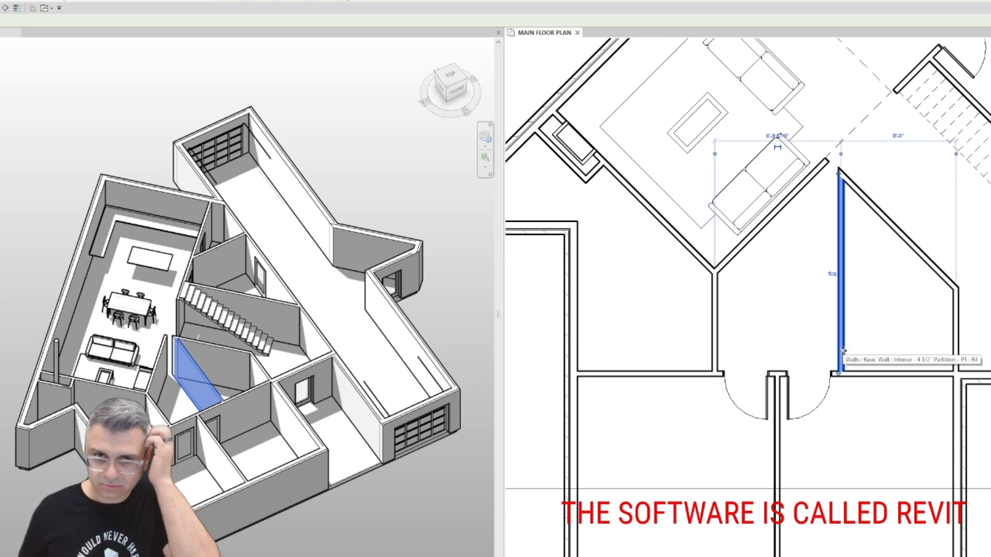
Place a king bed in the lower-left bedroom with its headboard against the exterior left wall.
mouse_move(678, 293)
middle_down()
mouse_move(723, 314)
mouse_move(666, 304)
middle_up()
click(723, 313)
scroll(723, 314, down, 2)
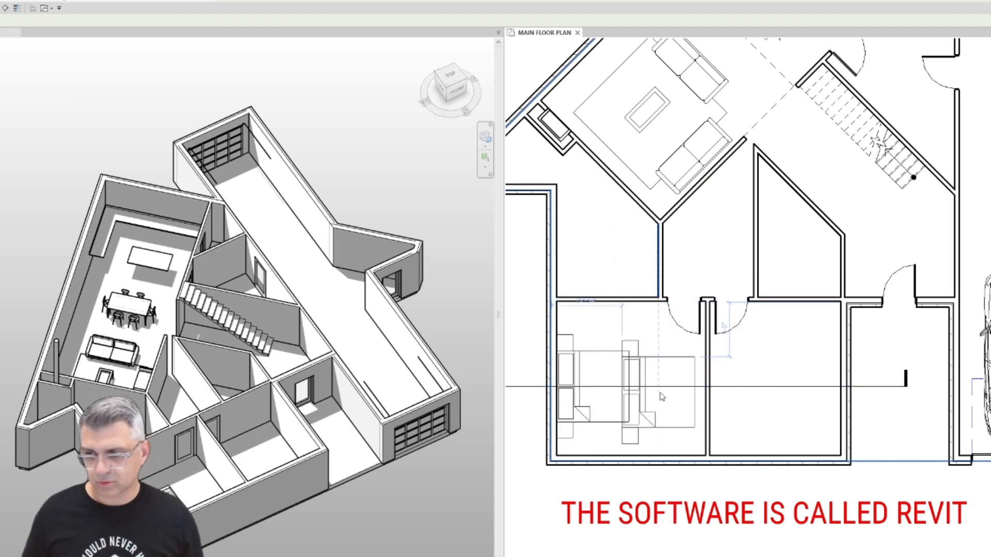
click(594, 387)
Delete the section line crossing the two bedrooms along with its section view.
click(665, 387)
key(Delete)
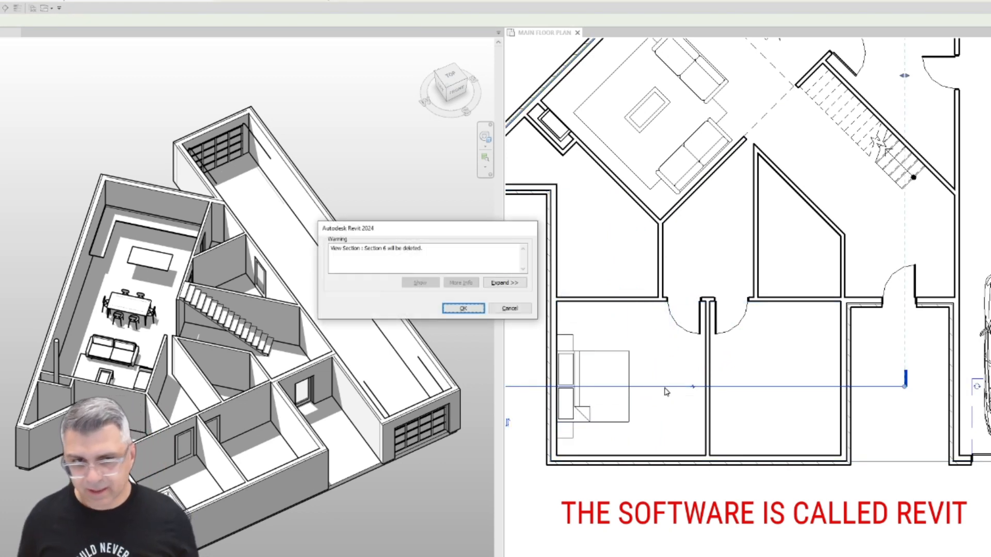
click(466, 311)
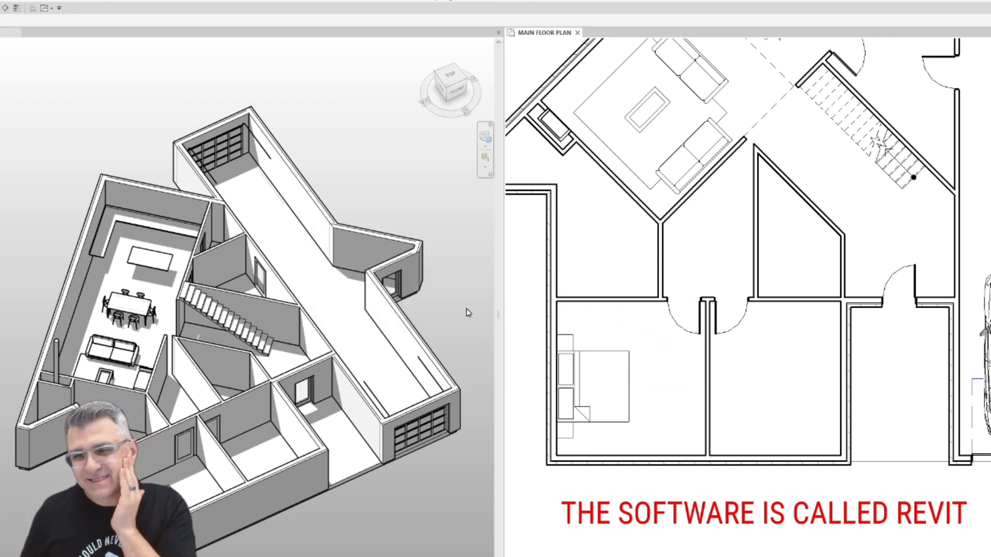
Shift the king bed slightly away from the exterior wall and a little upward.
click(562, 353)
drag(562, 352, 562, 349)
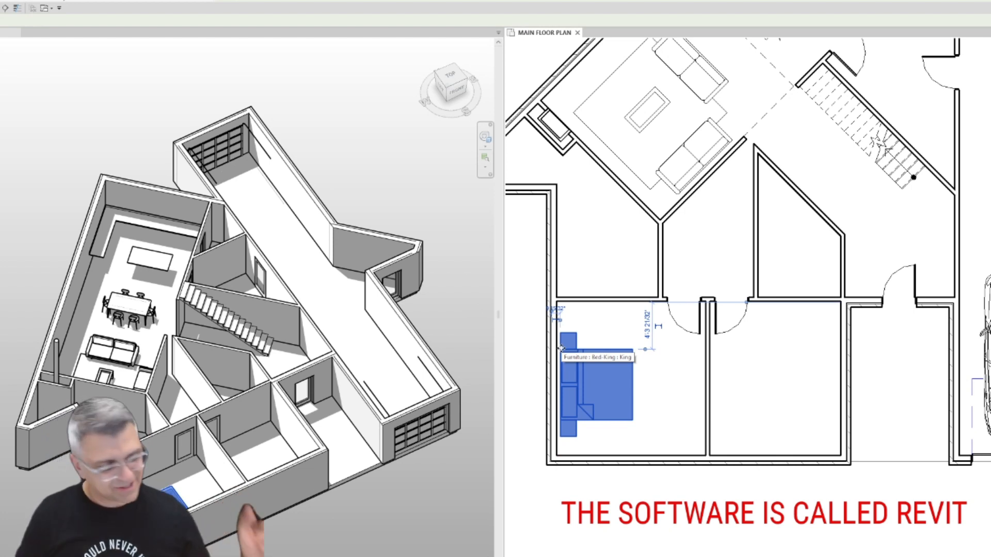
key(Escape)
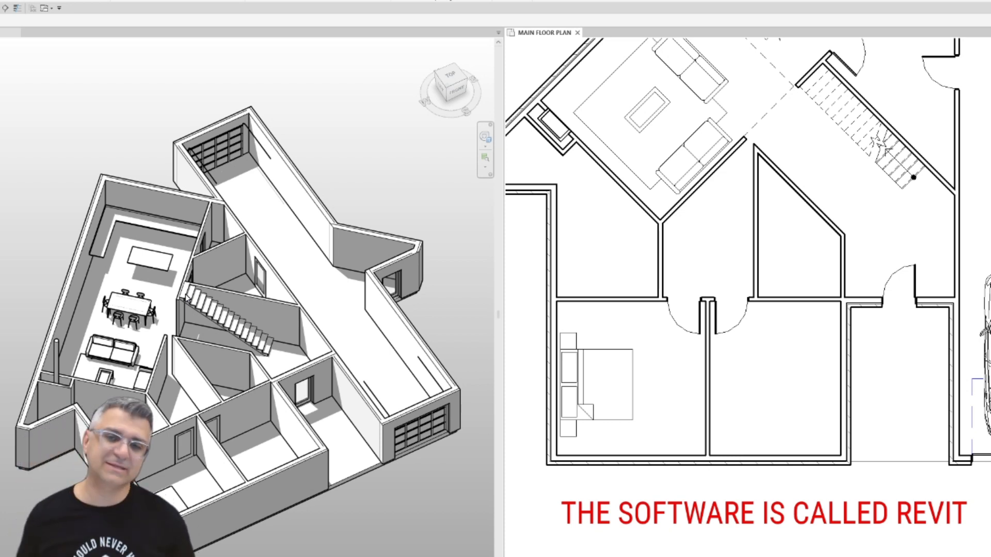
Draw a diagonal partition from the living room's lower-right wall down to the vertical partition, and shift it slightly up and right.
click(710, 178)
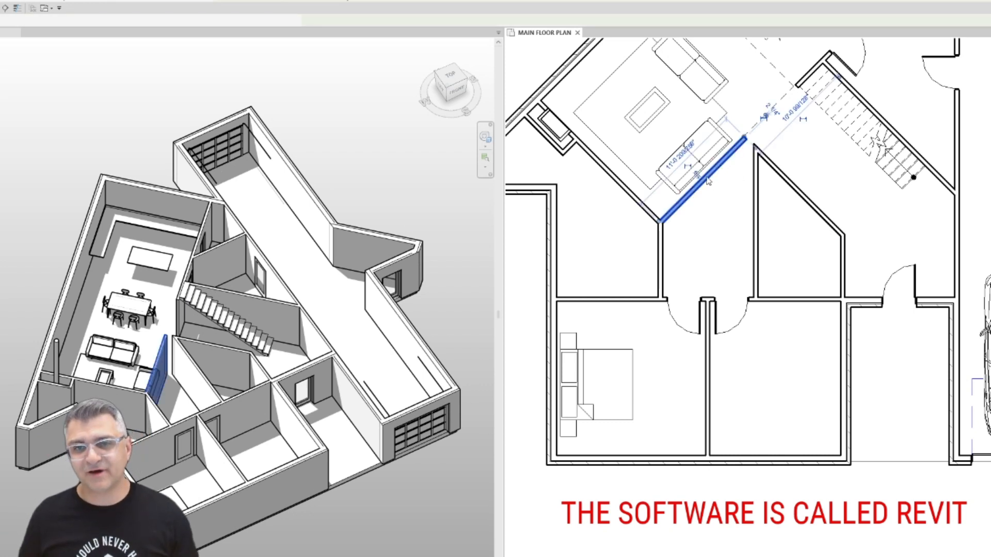
key(Delete)
key(w)
key(a)
click(702, 180)
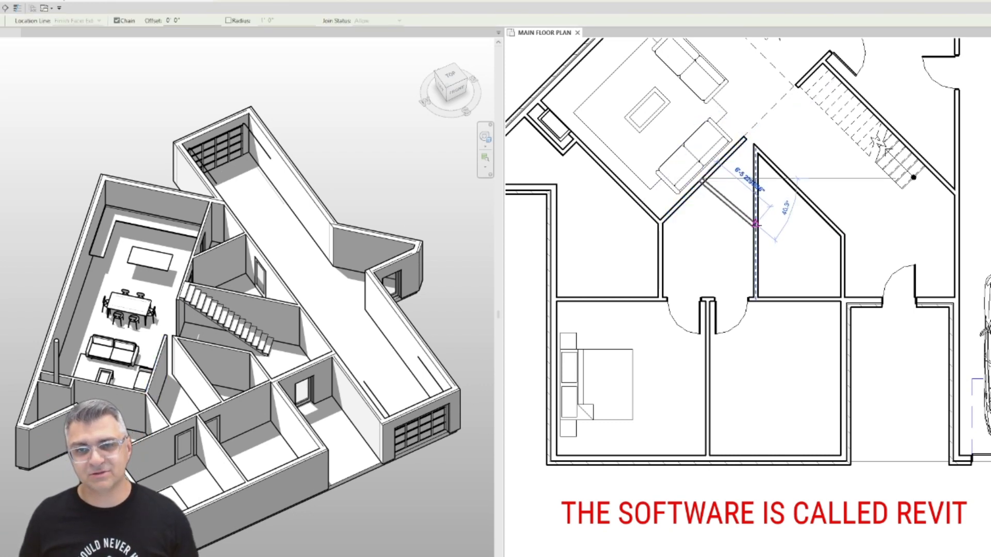
click(755, 224)
key(Escape)
key(Escape)
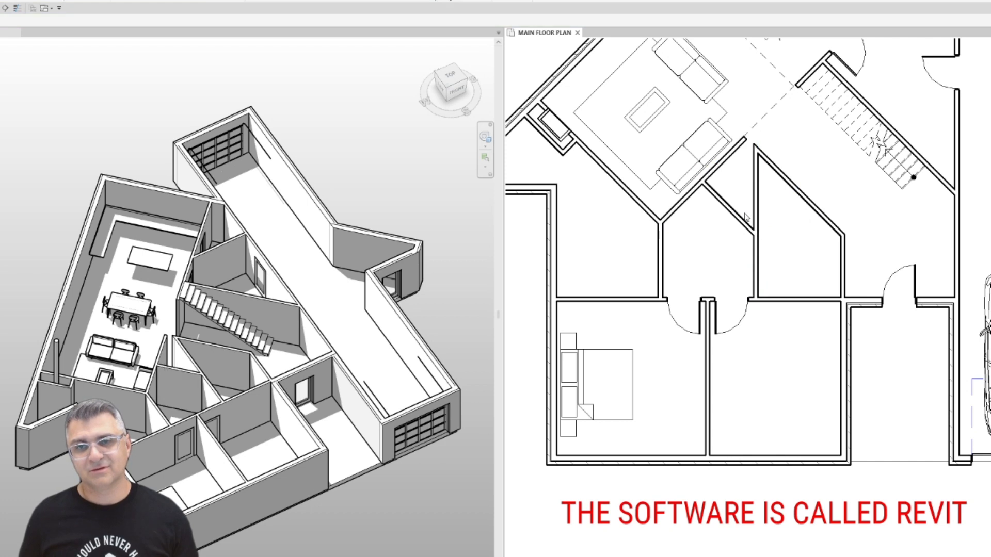
click(746, 217)
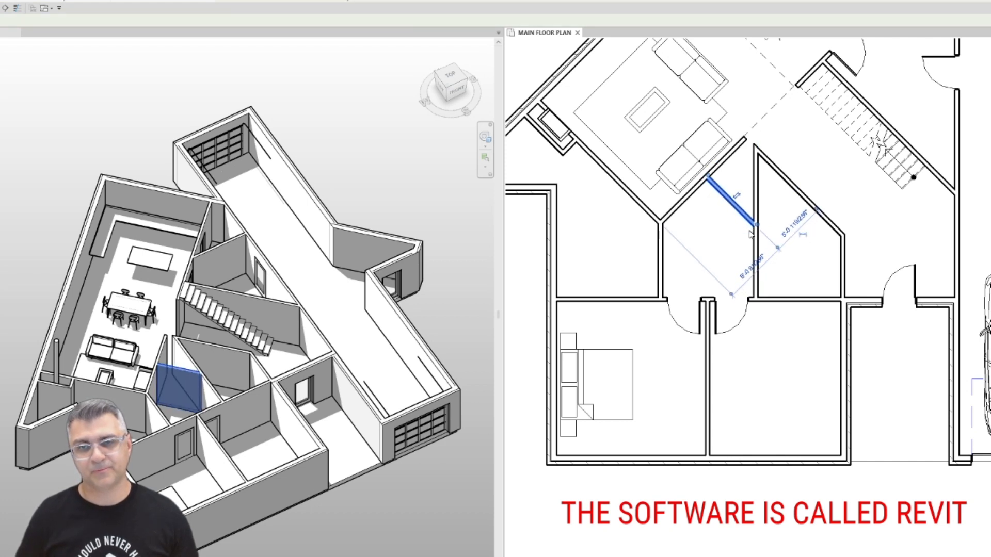
key(Escape)
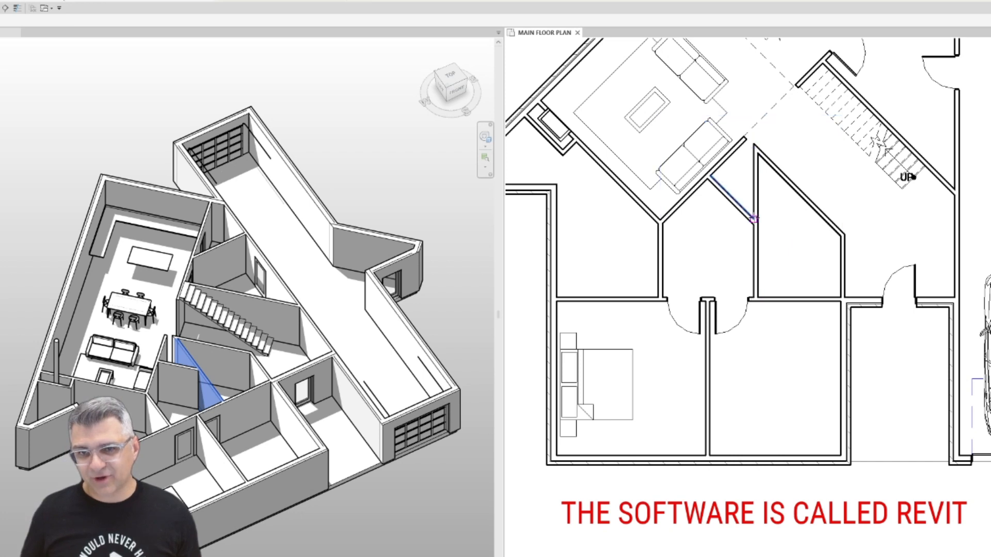
Draw a diagonal wall from the new partition's junction with the vertical wall up to the sloping wall on the right.
key(w)
key(a)
click(756, 220)
click(789, 187)
key(Escape)
key(Escape)
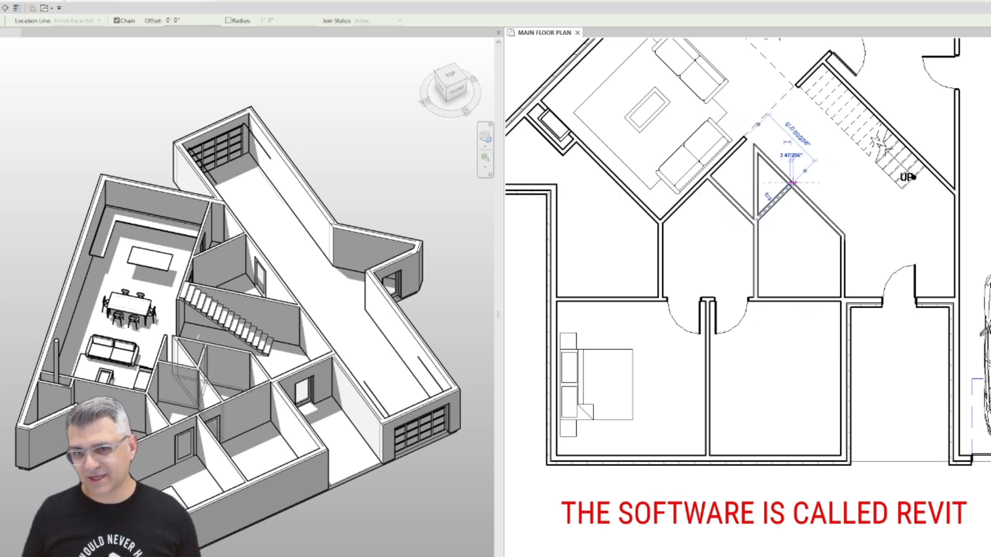
Trim the new diagonal wall into corners with the sloping wall and the vertical partition, forming a small house-shaped room.
key(t)
key(r)
click(783, 194)
click(805, 200)
click(770, 207)
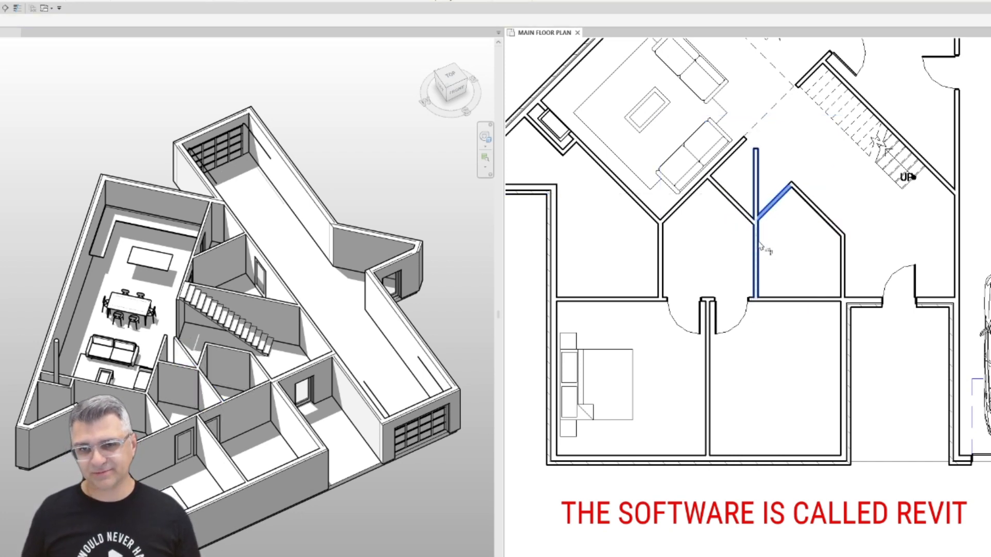
click(757, 240)
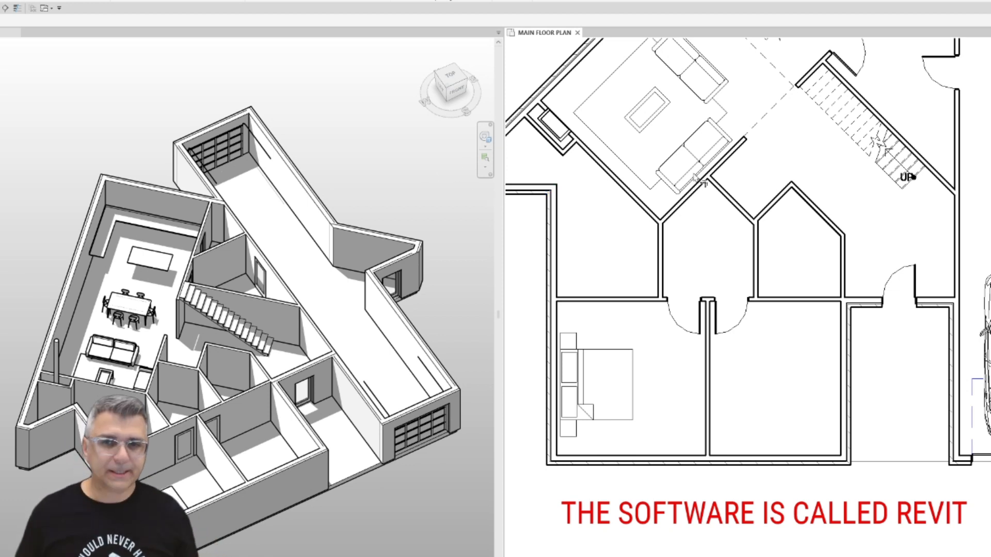
middle_drag(663, 199, 699, 199)
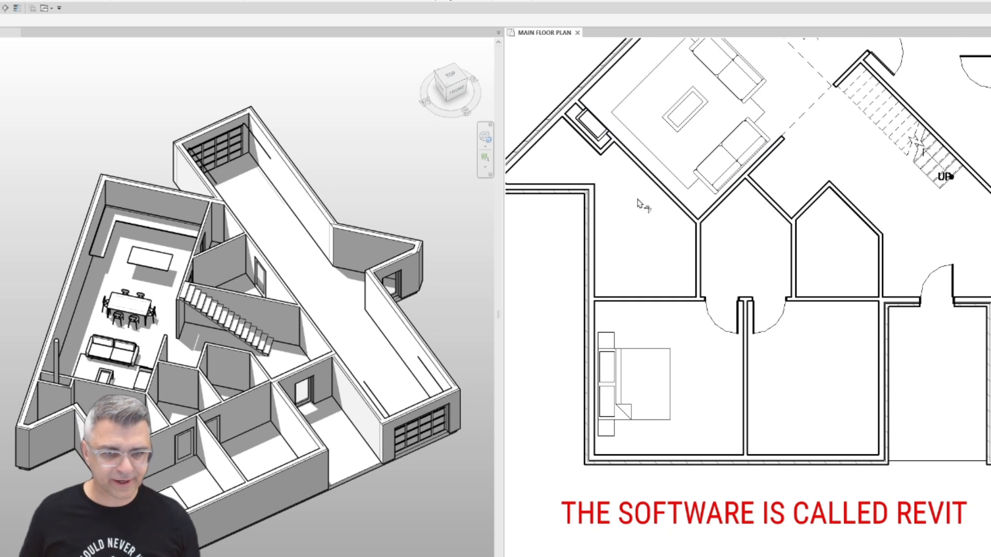
Draw a horizontal partition about 9'-4" long from the living room wall's lower corner left to the exterior wall, and shift it down.
click(667, 196)
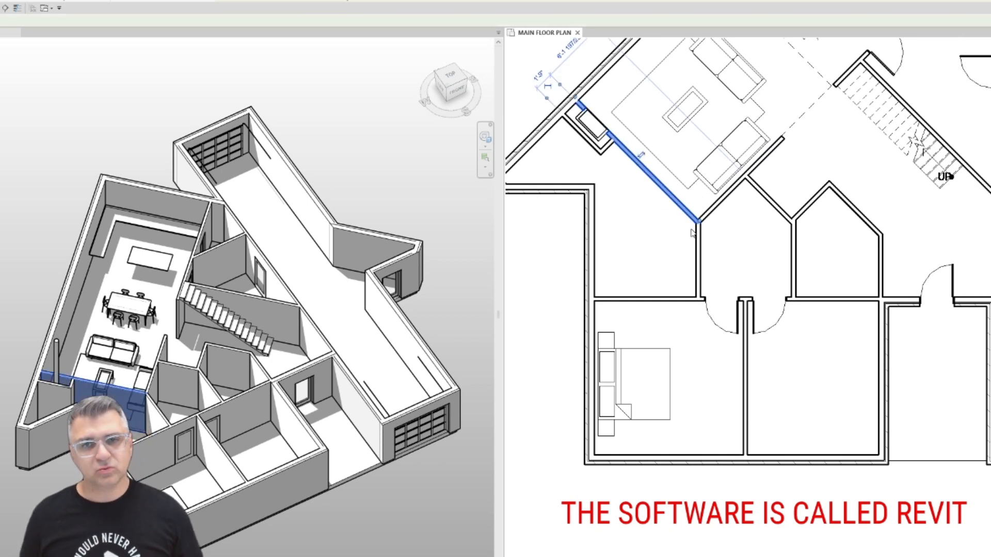
key(c)
key(s)
click(697, 223)
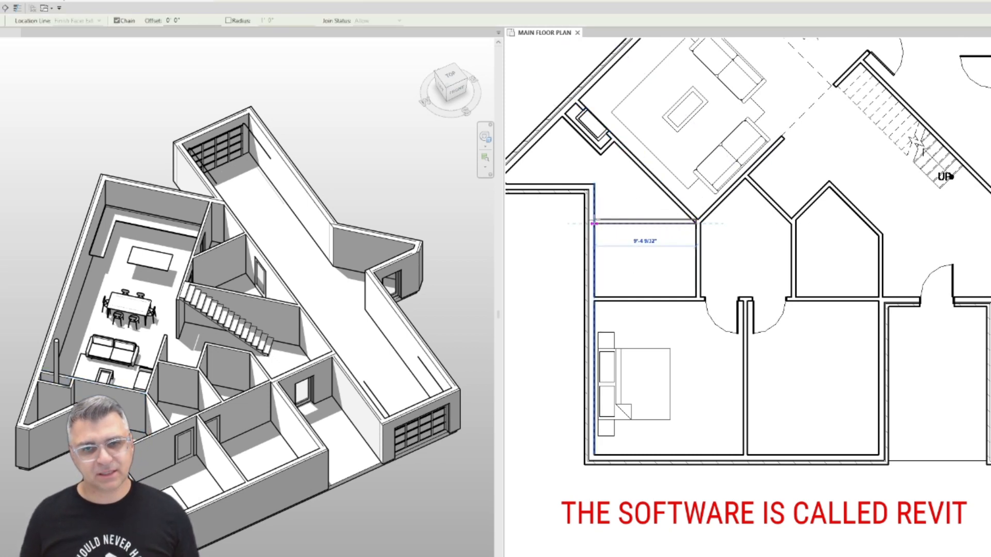
click(593, 223)
key(Escape)
key(Escape)
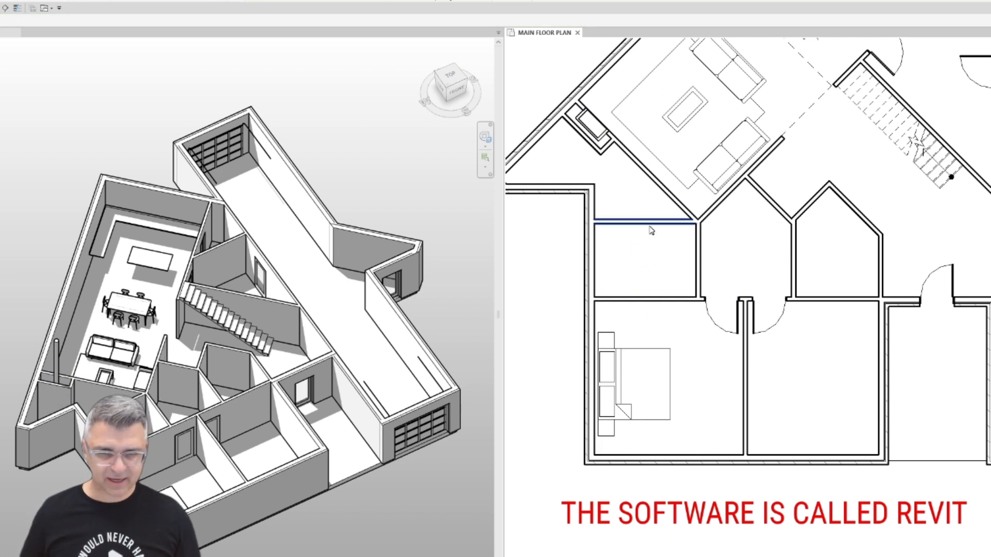
middle_drag(651, 231, 691, 238)
click(689, 237)
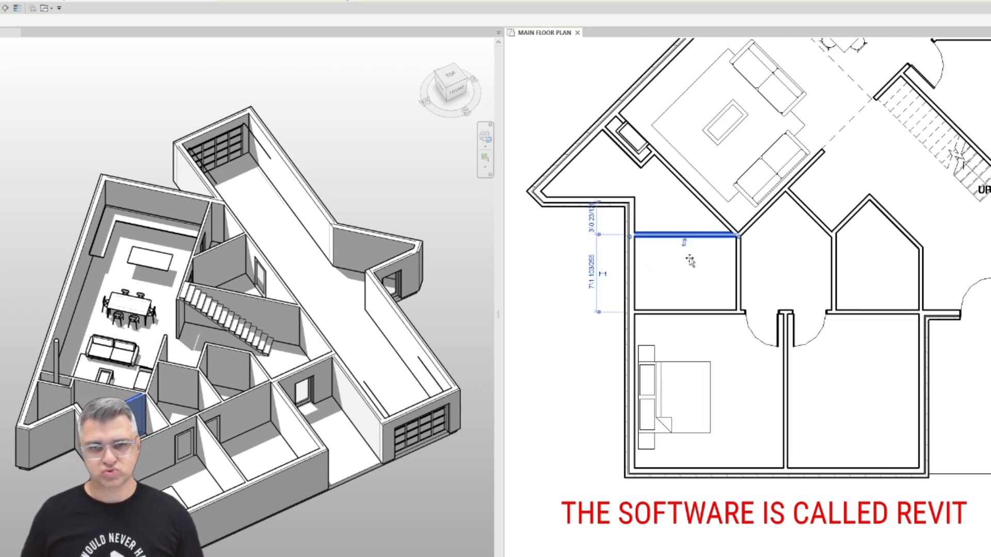
drag(690, 236, 689, 259)
key(Escape)
Dimension the clear gap between the new horizontal partition and the left bedroom's upper wall.
key(d)
key(i)
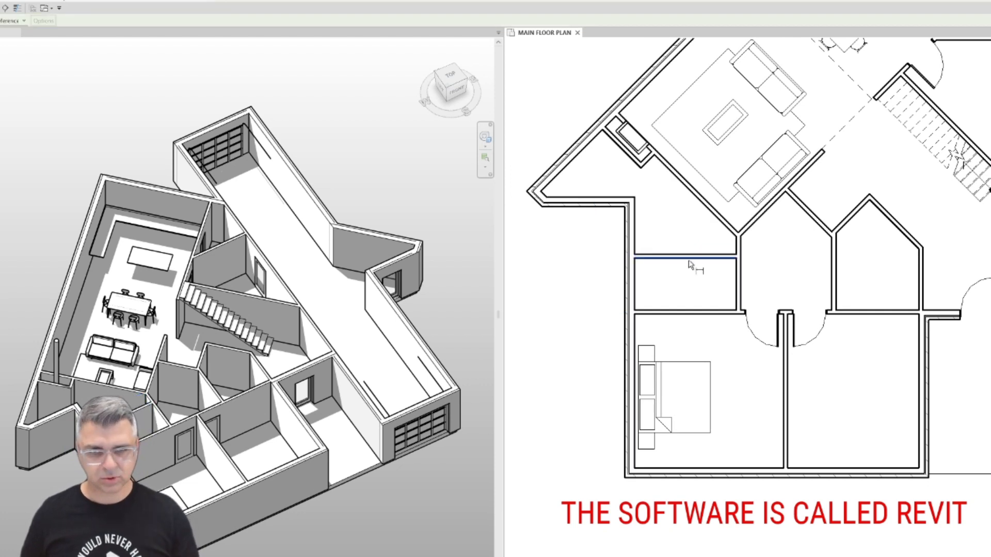
click(690, 259)
click(690, 310)
click(692, 304)
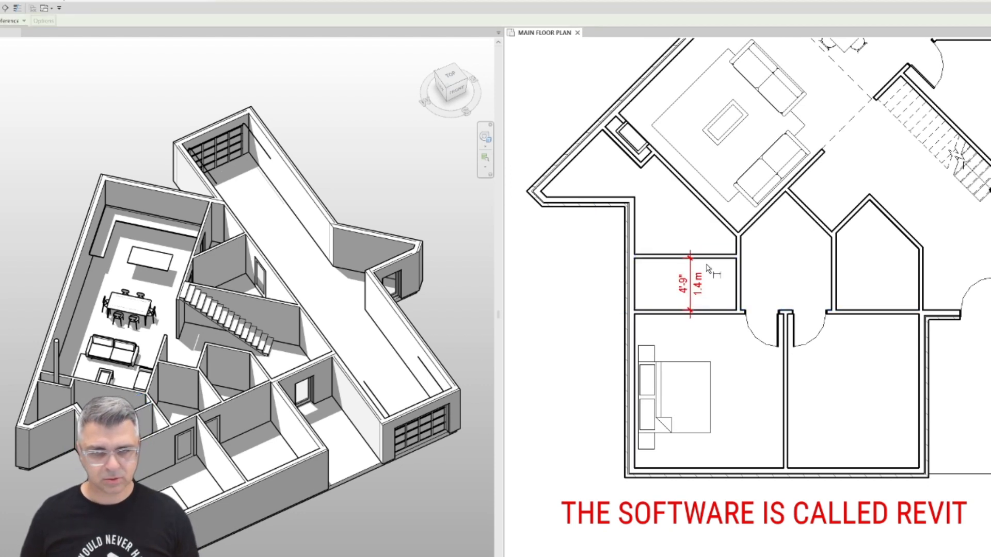
key(Escape)
key(Escape)
Set the clear gap between the horizontal partition and the left bedroom's upper wall to 5'.
click(687, 257)
click(680, 285)
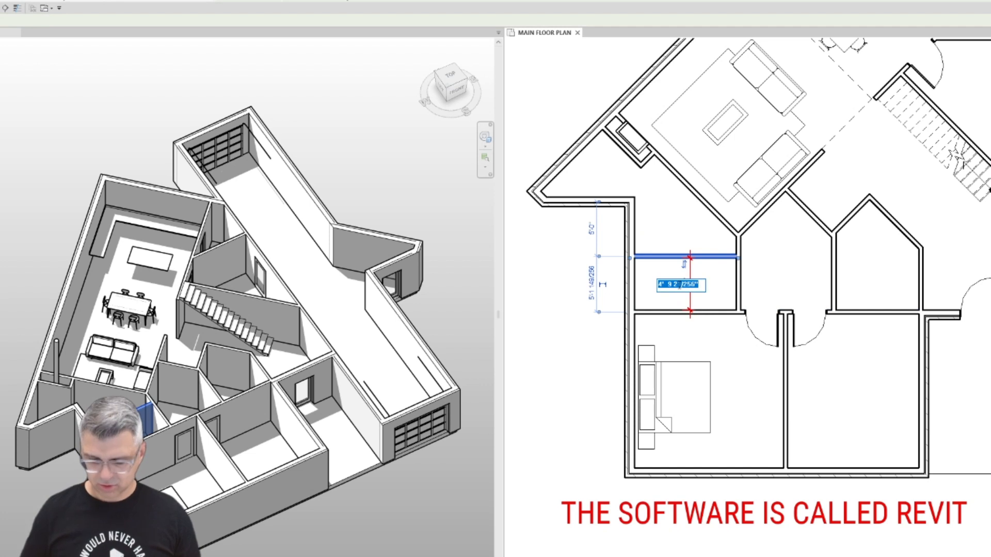
text(5')
key(Return)
key(Escape)
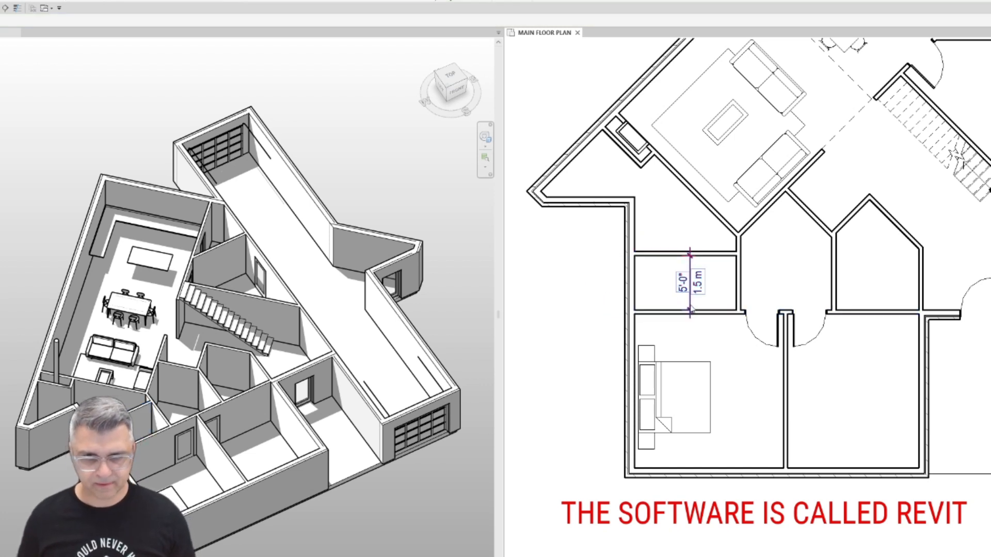
Extend the dimension string to the bedroom side of the upper wall and on to the lower exterior wall.
click(689, 302)
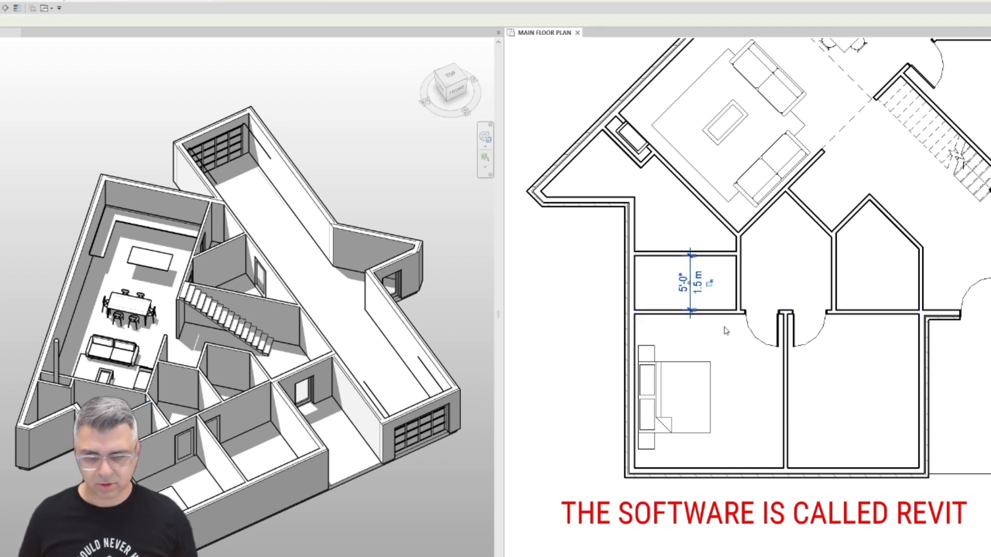
key(e)
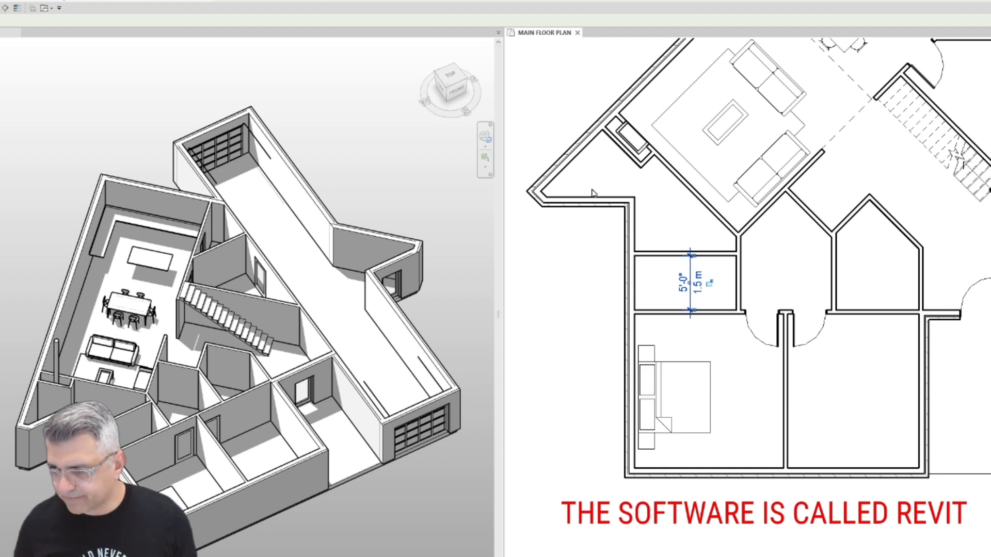
key(w)
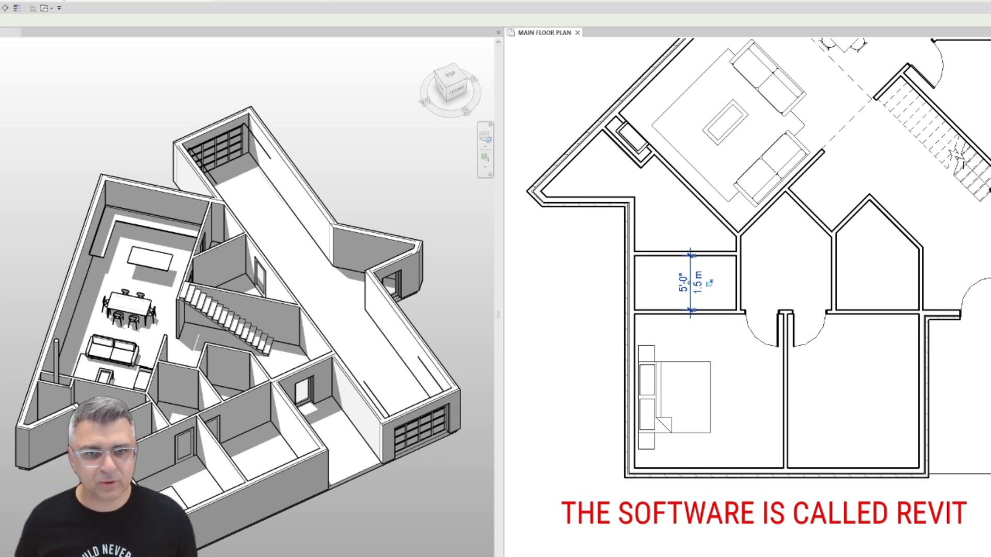
scroll(699, 315, up, 2)
click(723, 313)
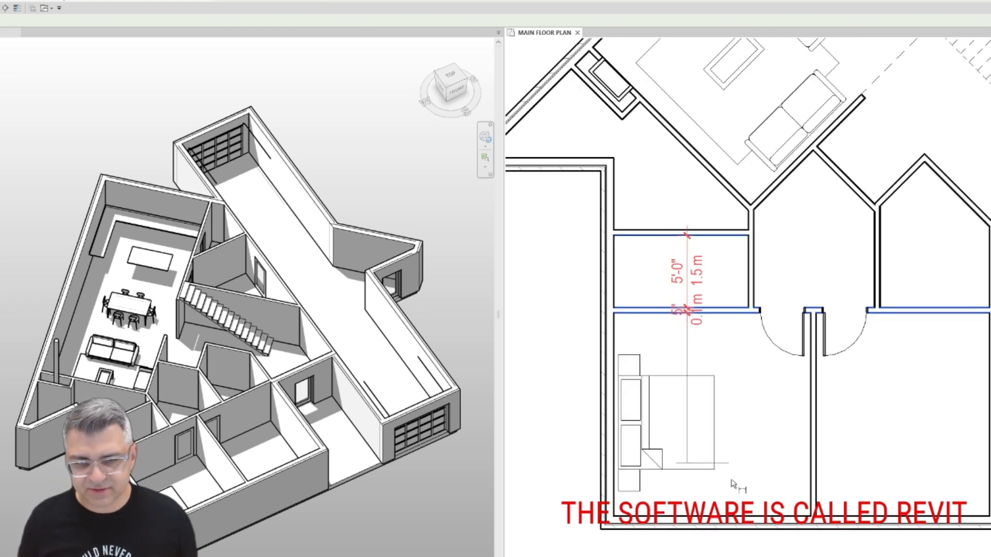
click(746, 516)
click(743, 454)
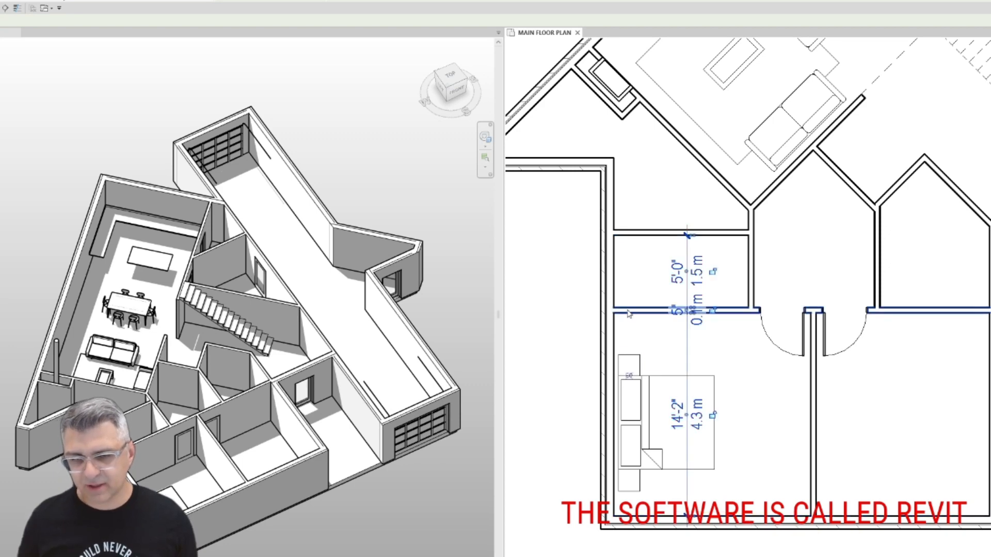
Shift the closet partition and the bedrooms' upper walls down together to a bedroom depth of about 13'-8", and delete the dimension string.
scroll(618, 314, down, 1)
click(575, 341)
scroll(575, 341, down, 1)
drag(567, 334, 961, 254)
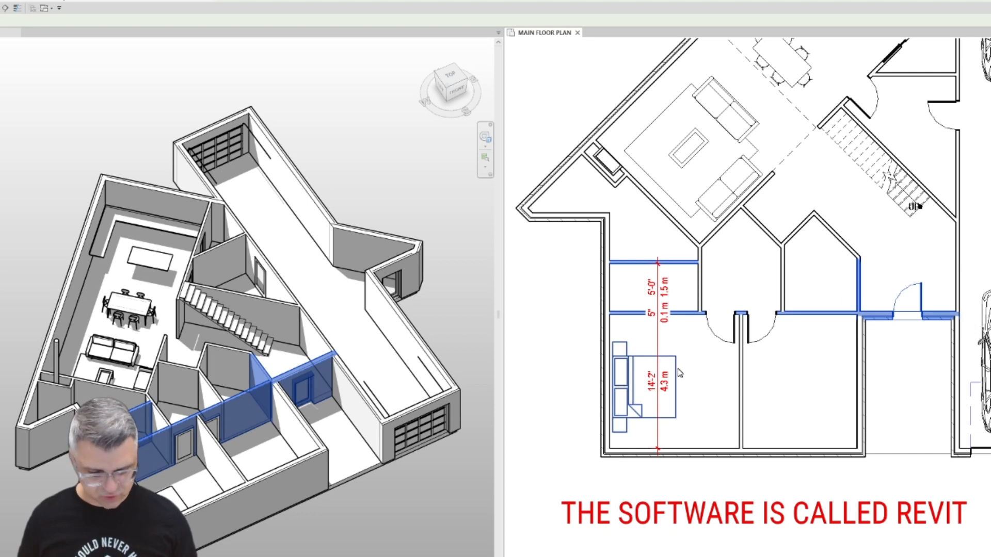
key(r)
key(o)
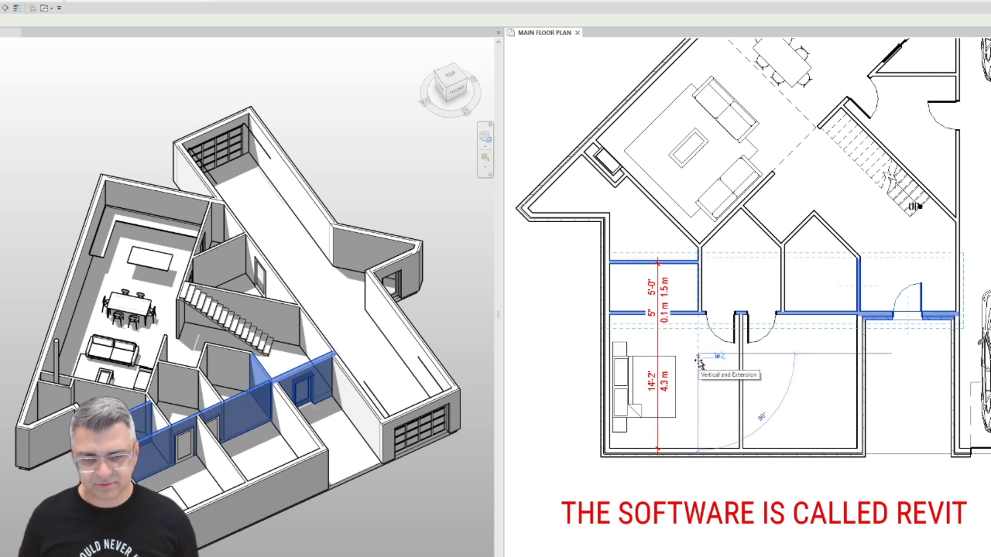
click(700, 364)
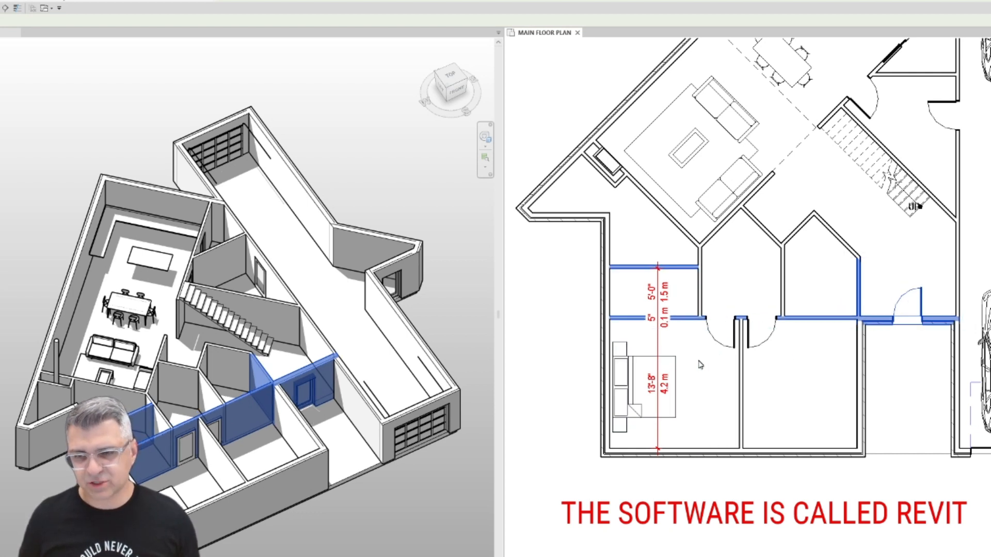
key(Escape)
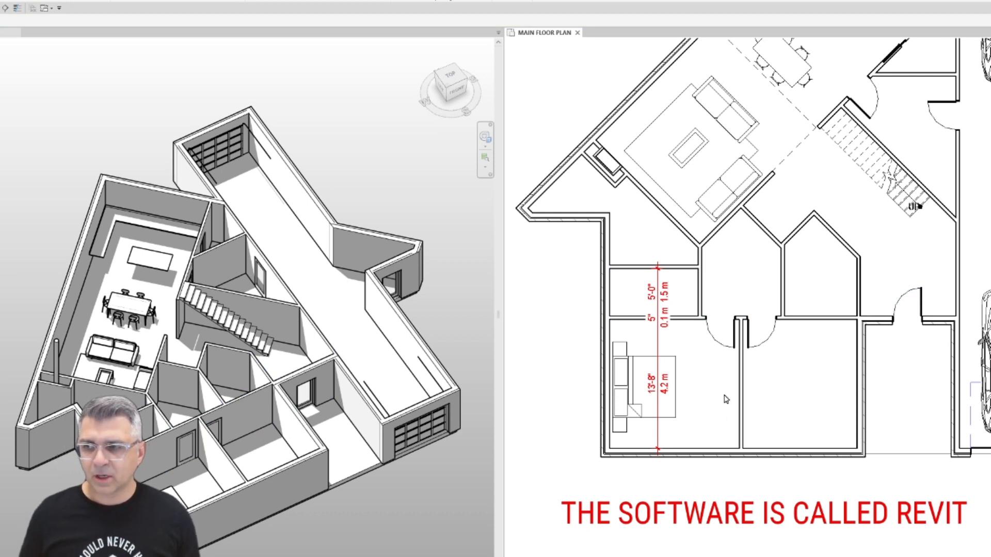
click(674, 293)
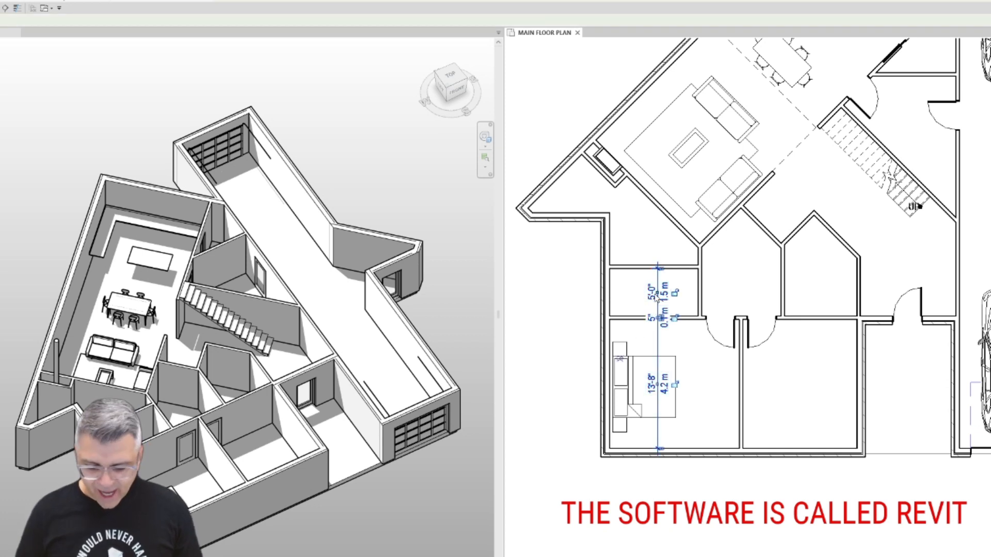
key(Delete)
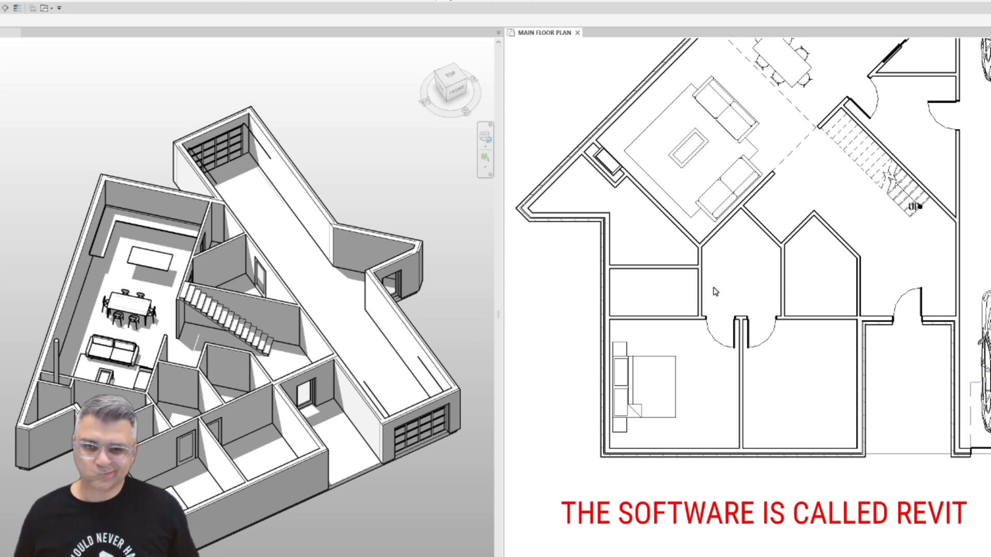
Trim the living room's diagonal wall into a corner with the wall between the bedrooms, and delete the short vertical partition beside it.
key(t)
key(r)
click(742, 357)
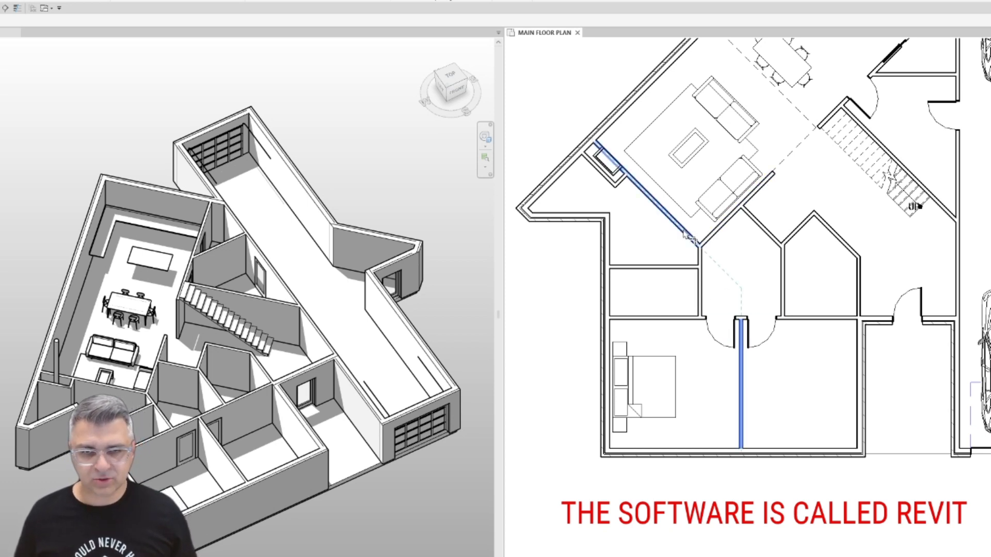
click(686, 235)
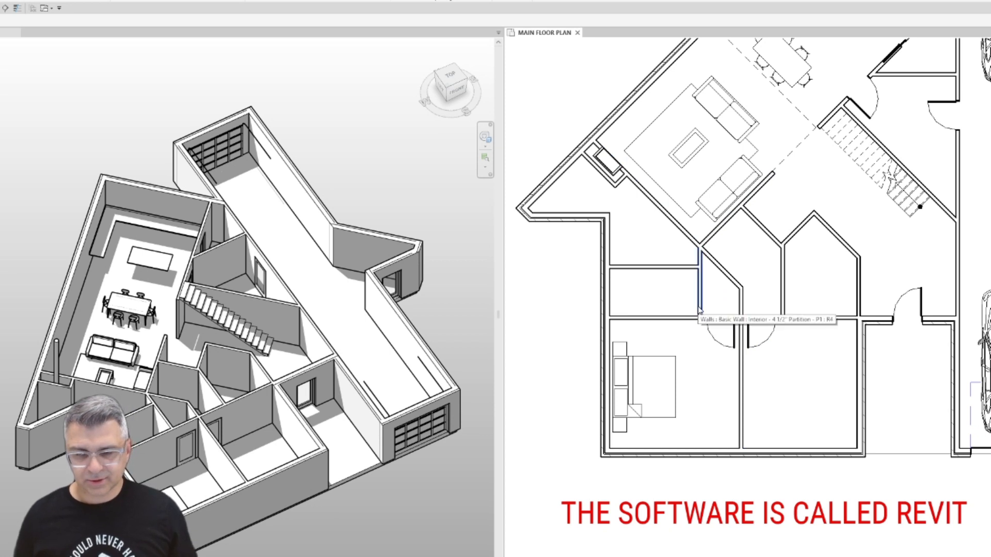
click(737, 283)
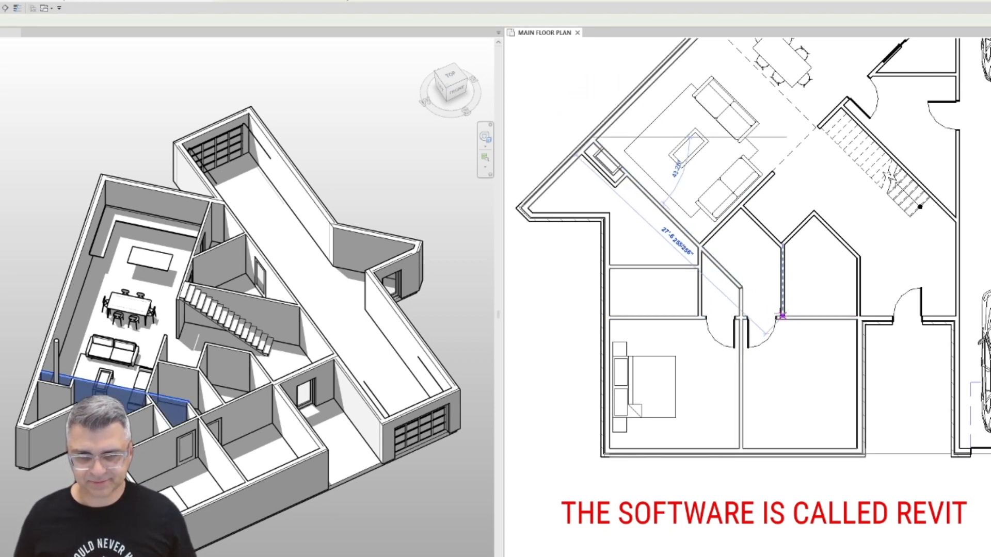
click(759, 310)
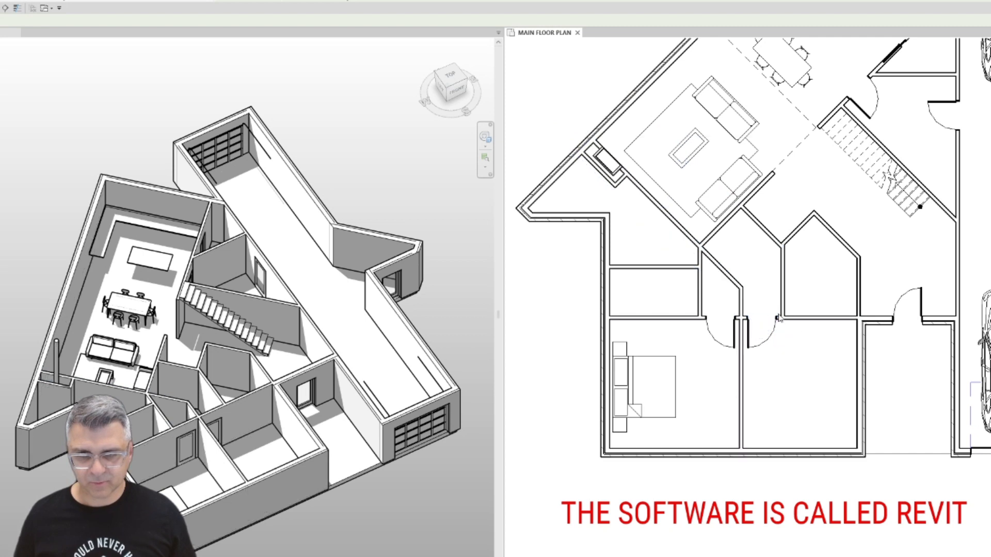
click(701, 289)
key(Delete)
Move the left bedroom's door onto the extended diagonal wall and flip it to swing into the room.
click(720, 331)
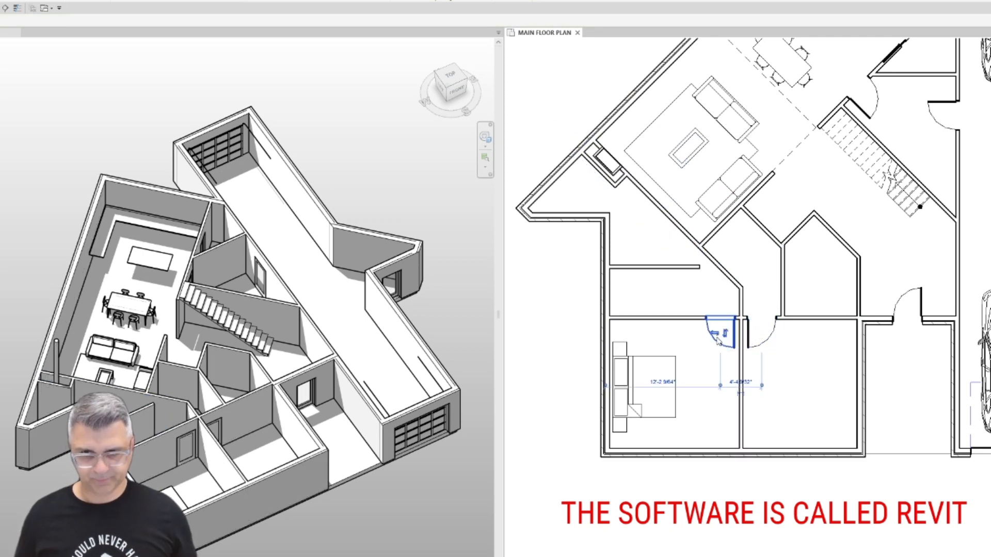
drag(721, 332, 724, 275)
key(space)
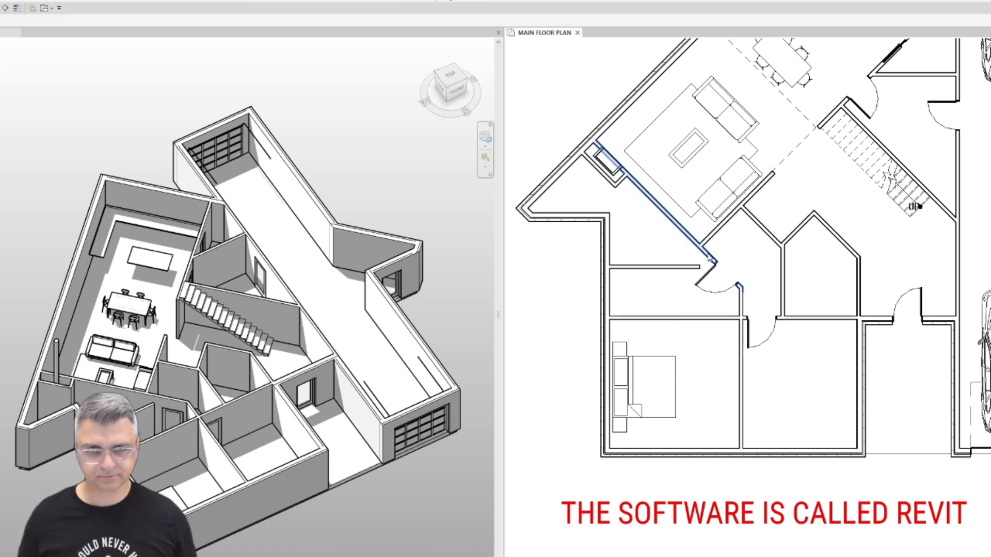
Draw a diagonal partition from beside the relocated door down-left to the left bedroom's upper wall.
click(714, 264)
key(c)
key(s)
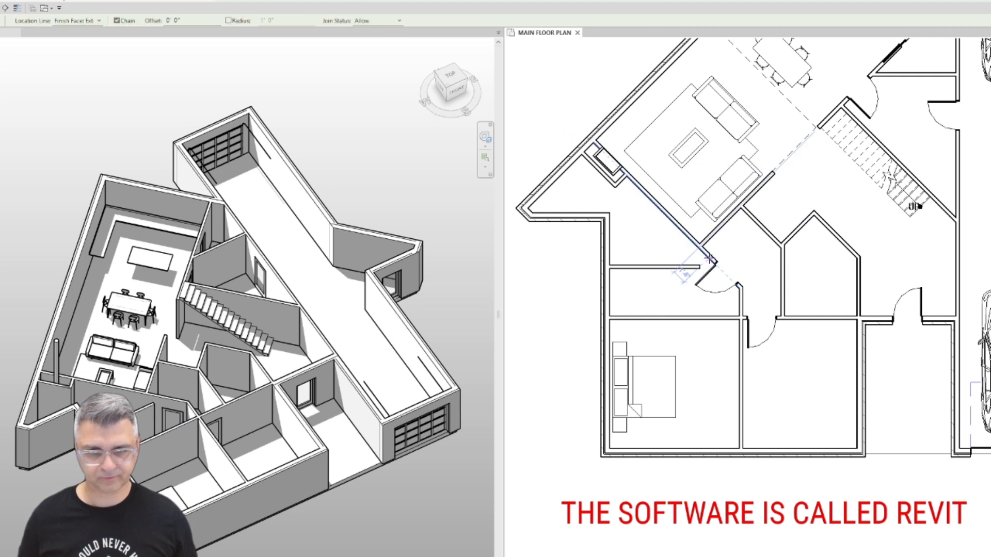
click(714, 261)
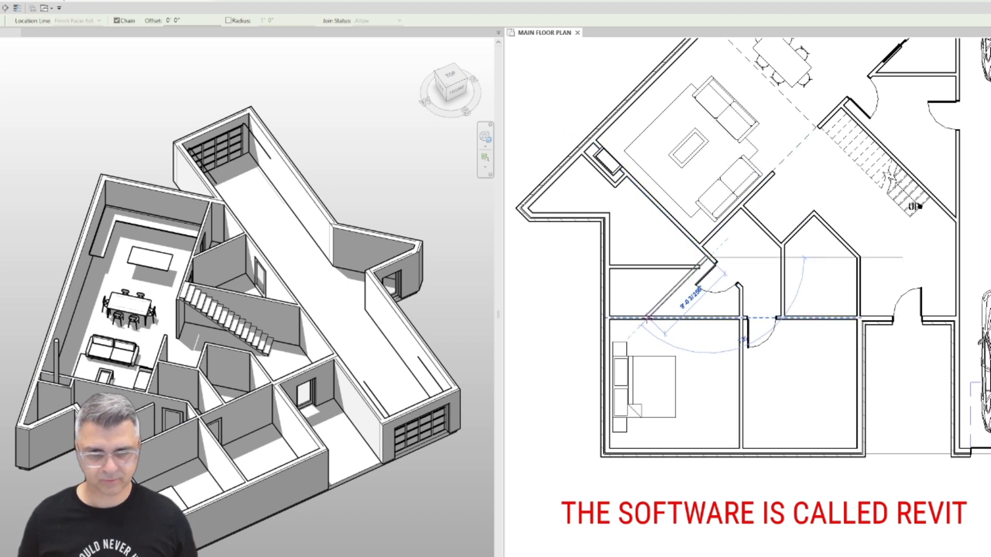
click(648, 317)
key(Escape)
key(Escape)
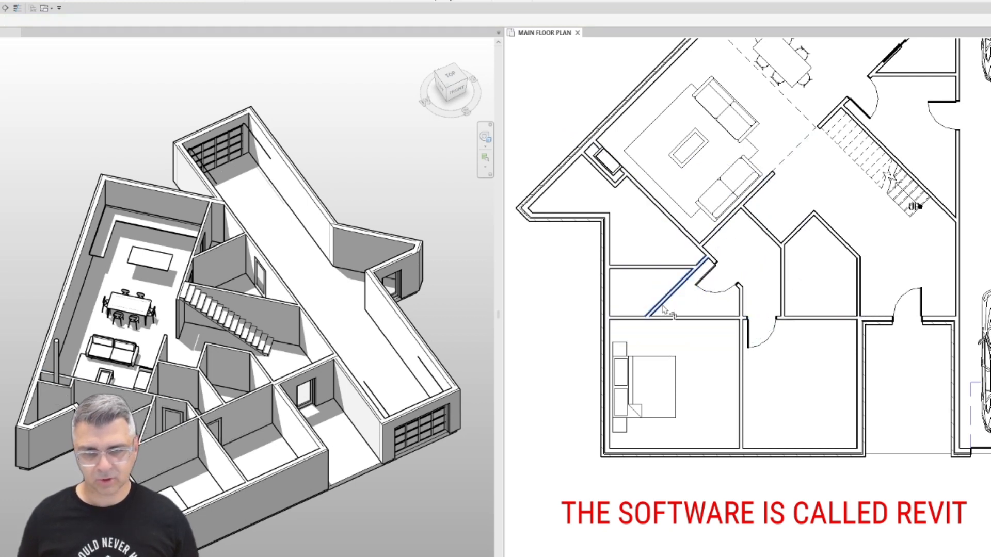
Remove the left bedroom's upper wall beyond the diagonal partition and trim the remaining part into a corner with that partition.
drag(658, 247, 734, 318)
key(Delete)
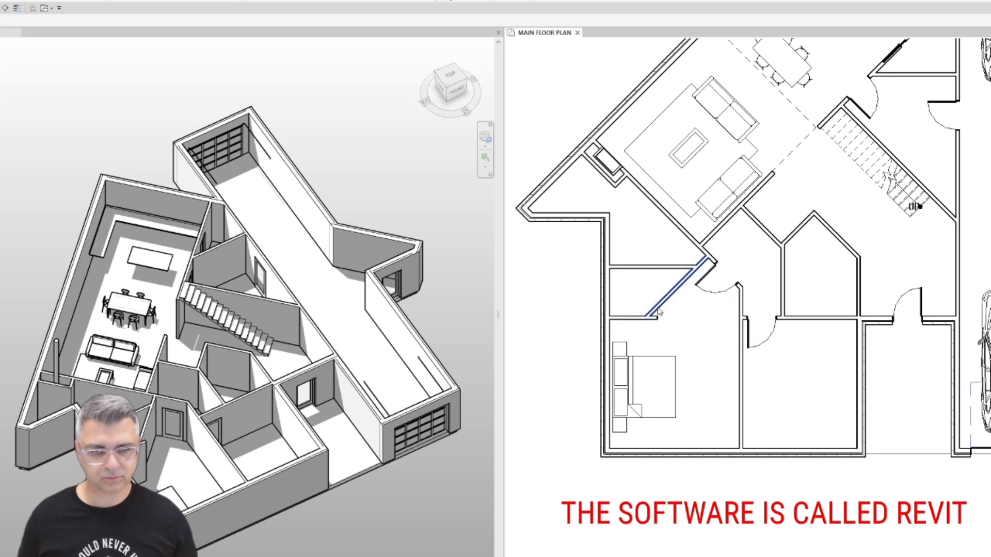
scroll(681, 285, up, 3)
click(678, 282)
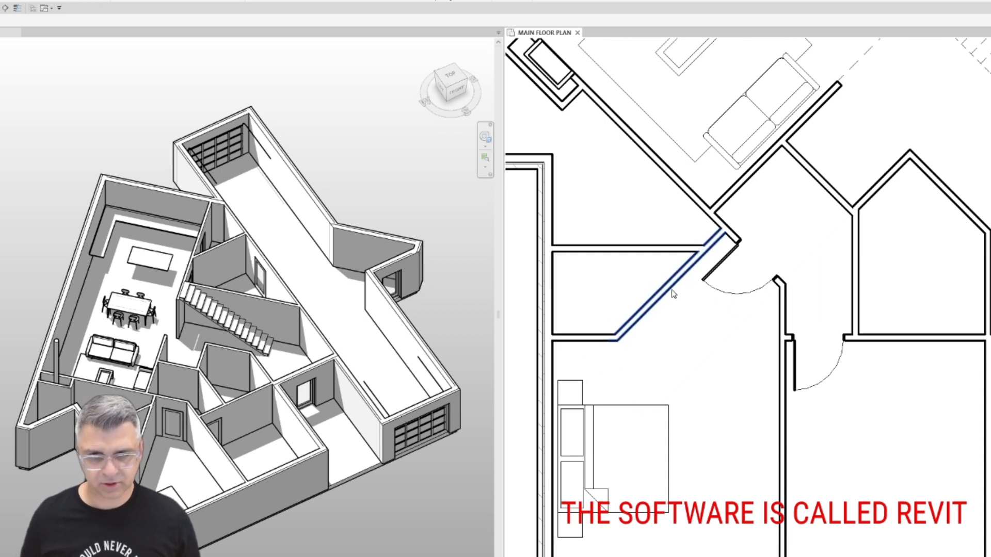
Nudge the diagonal closet partition slightly right so it sits close to the bedroom door.
click(672, 290)
key(Right)
key(Right)
key(Right)
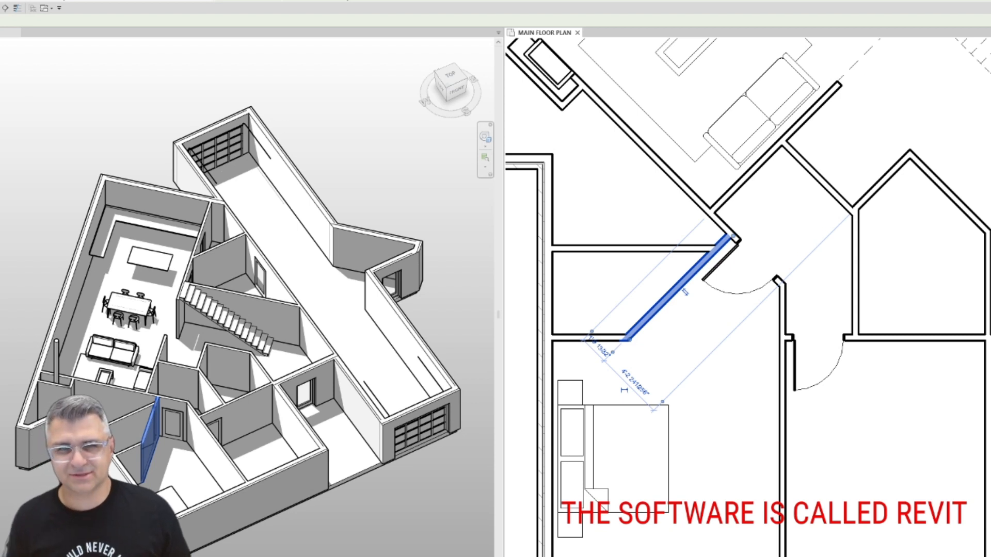
click(728, 403)
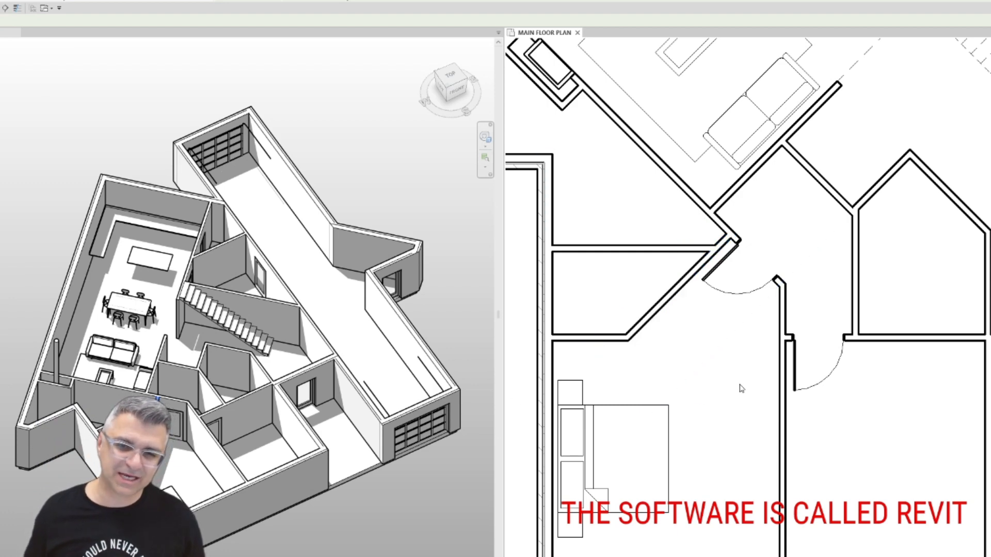
Place a second double bed like the existing one in the right bedroom, with its headboard against the right wall.
scroll(723, 398, down, 2)
middle_drag(687, 303, 688, 316)
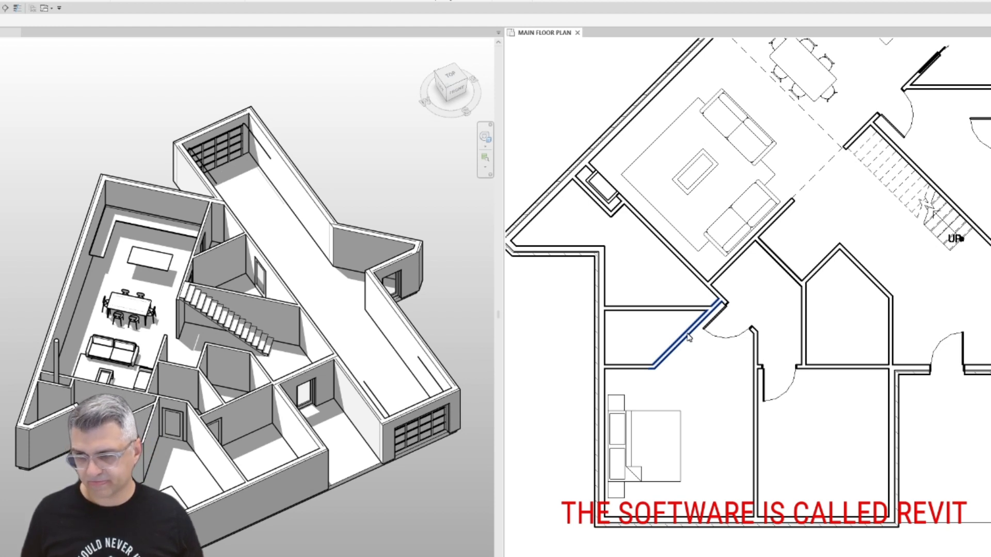
click(679, 415)
key(c)
key(s)
key(space)
key(space)
key(space)
key(space)
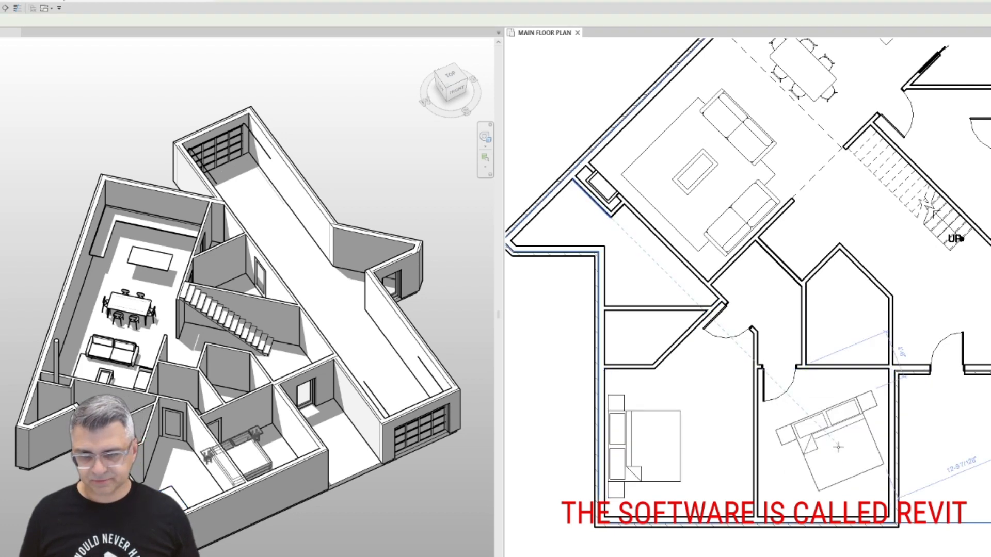
key(space)
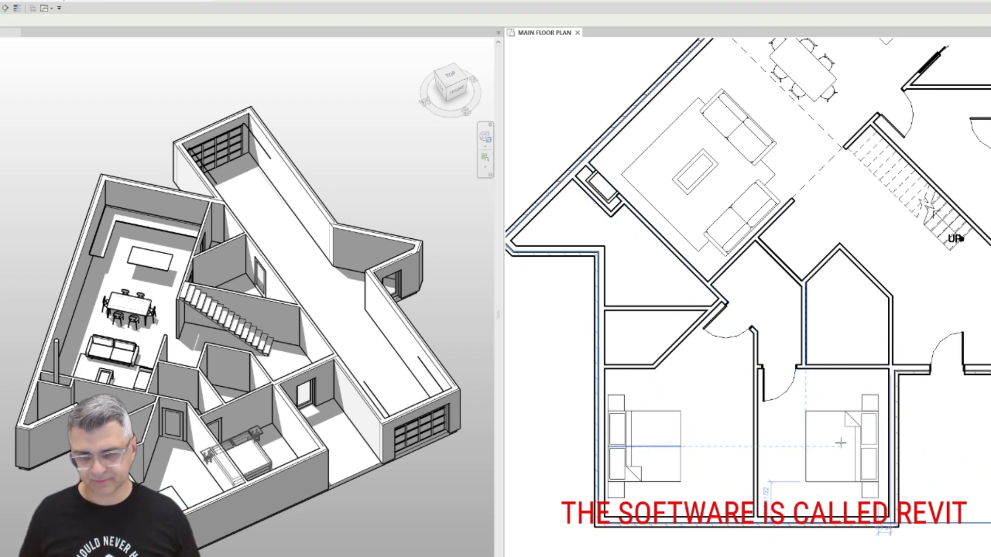
click(851, 444)
key(Escape)
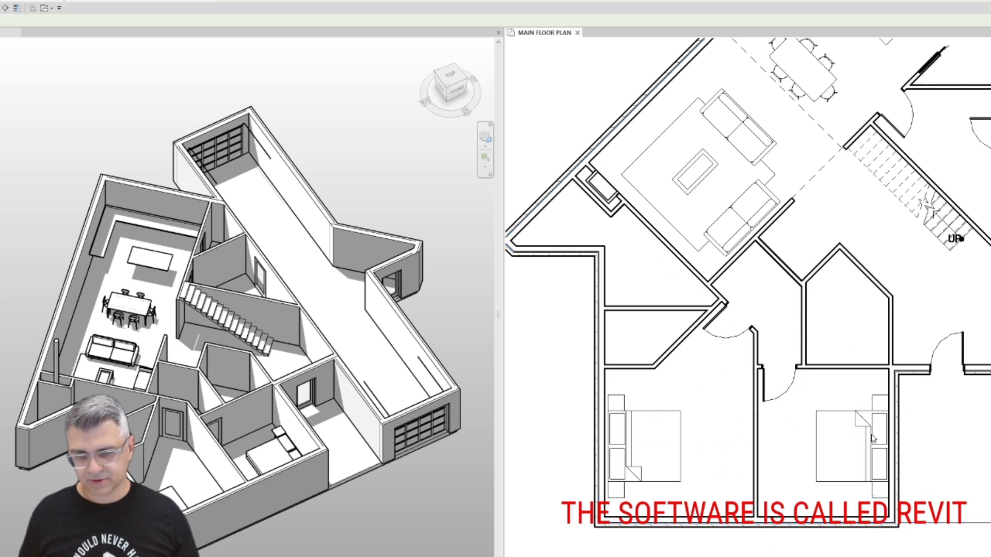
click(872, 433)
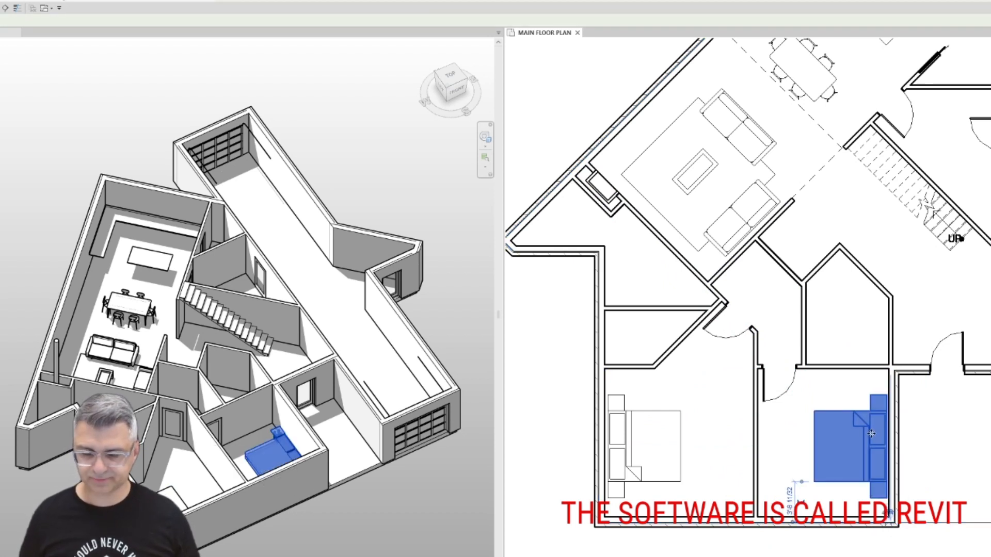
key(Escape)
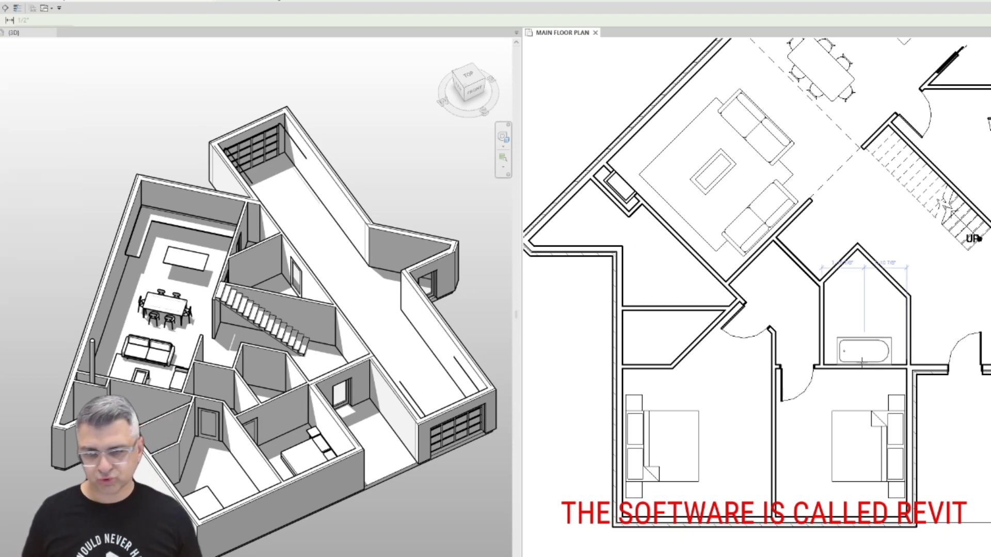
Place a bathtub along the lower wall of the house-shaped bathroom, tucked into its left corner.
scroll(855, 364, up, 2)
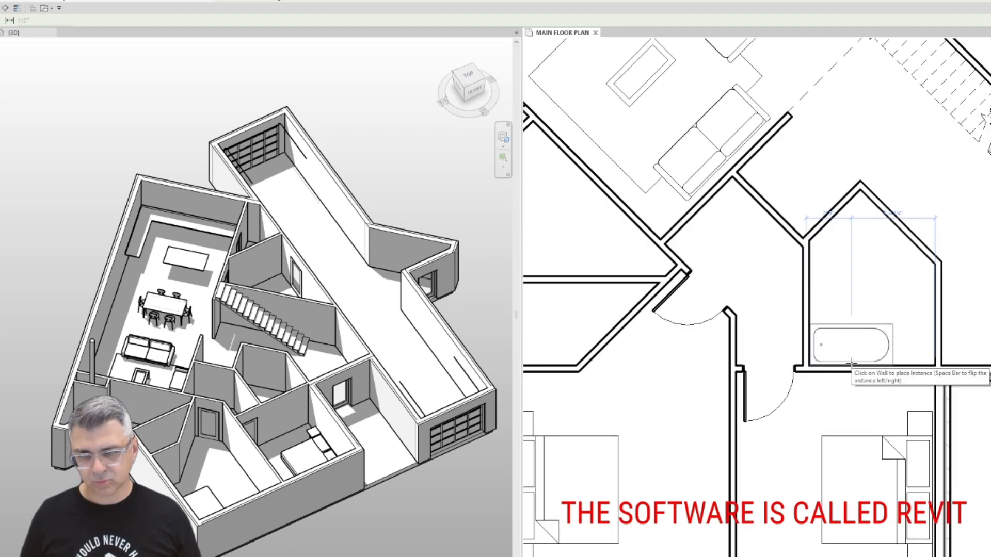
click(851, 364)
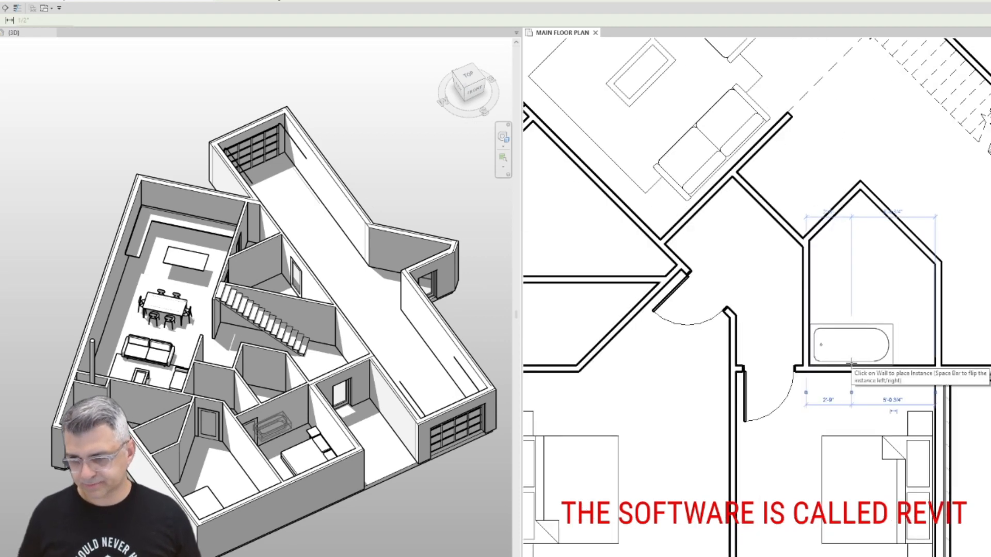
scroll(767, 298, down, 2)
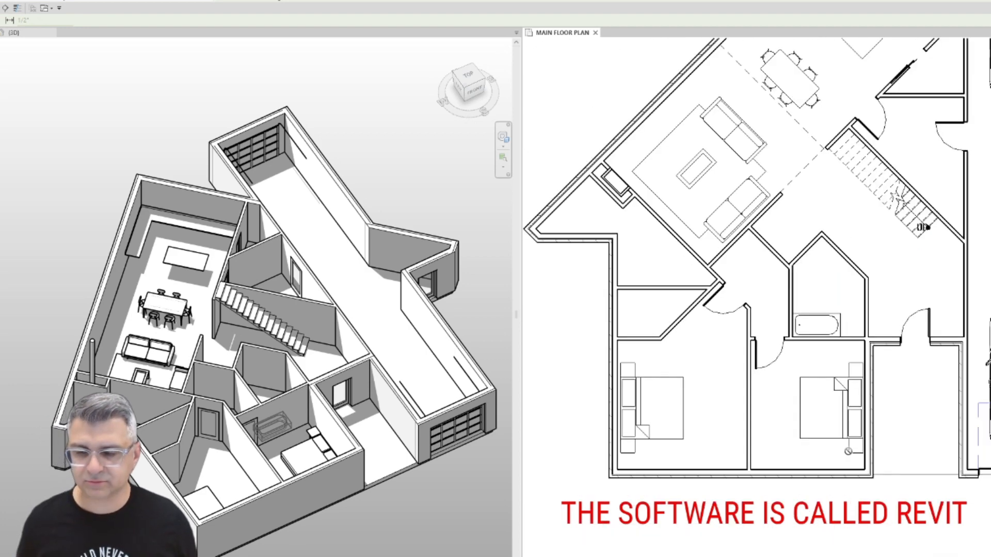
key(Escape)
Try to angle the entrance wall diagonally up to the corner by the staircase and trim the porch's right wall to it.
click(948, 347)
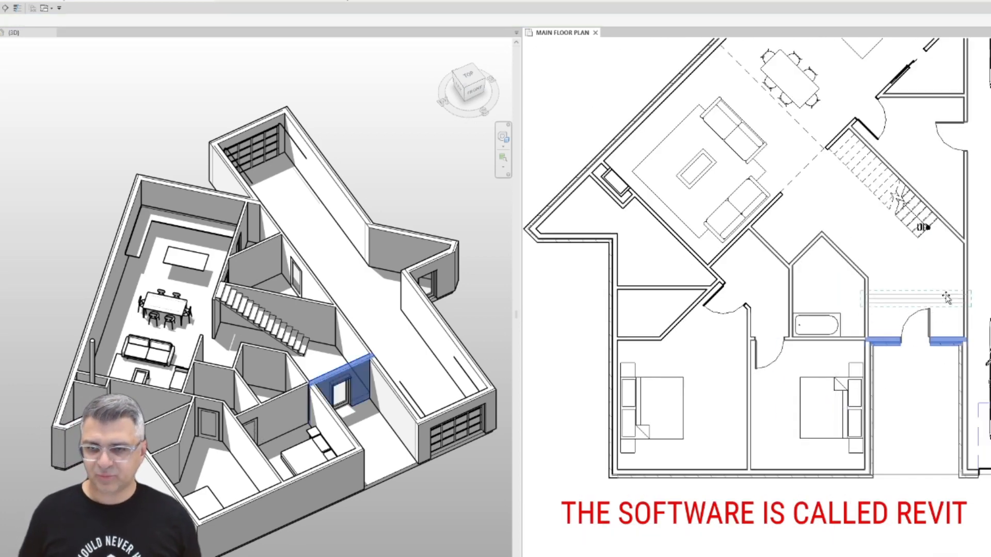
click(948, 295)
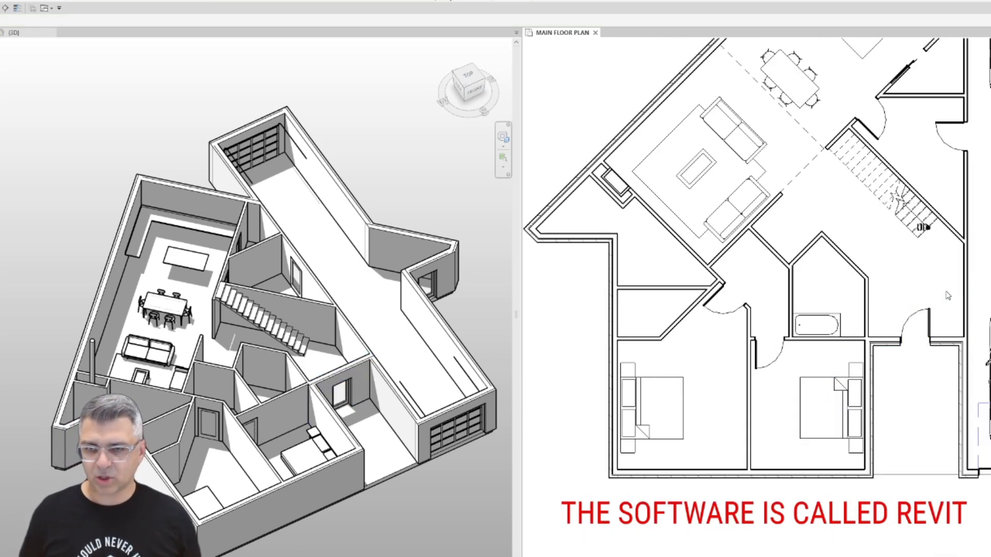
click(945, 345)
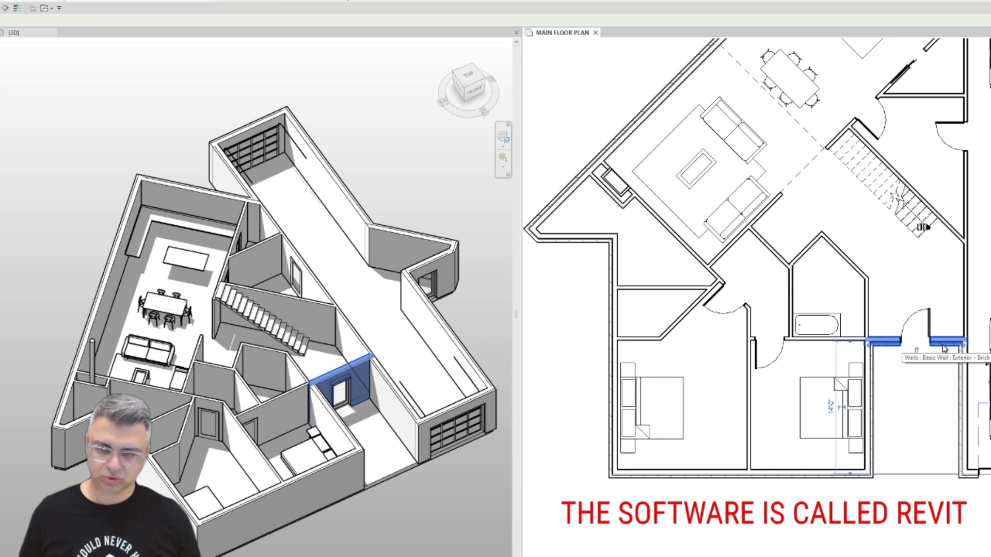
drag(963, 345, 963, 245)
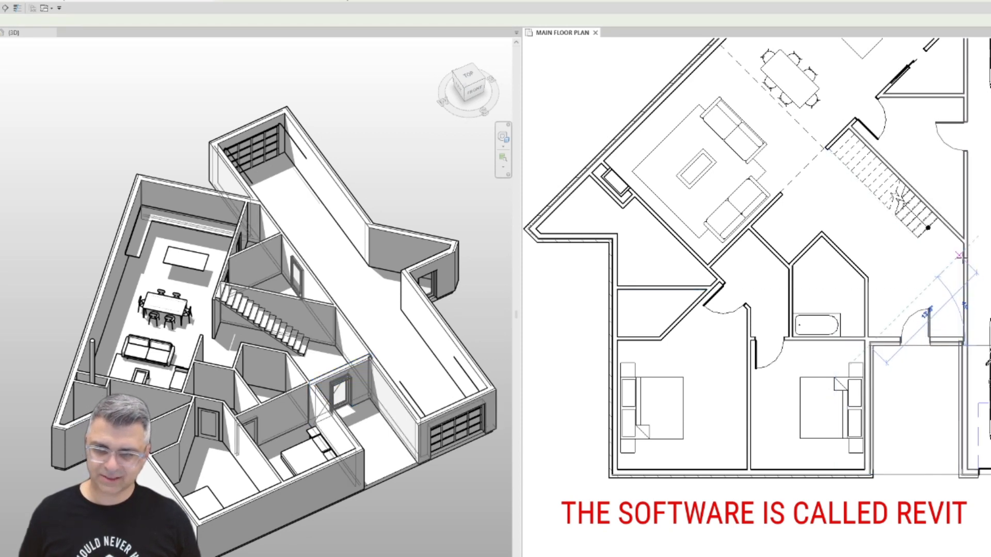
click(982, 308)
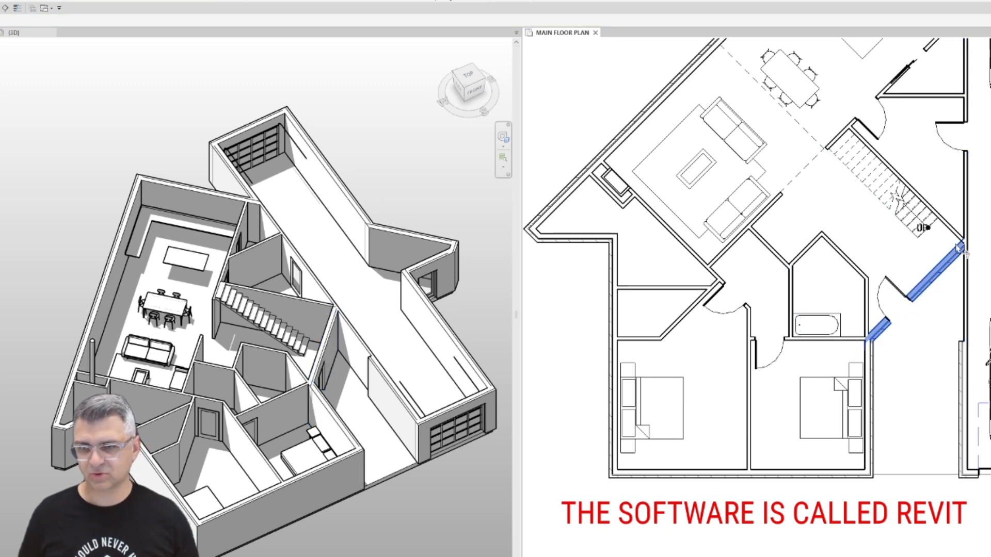
click(966, 218)
click(948, 262)
click(960, 385)
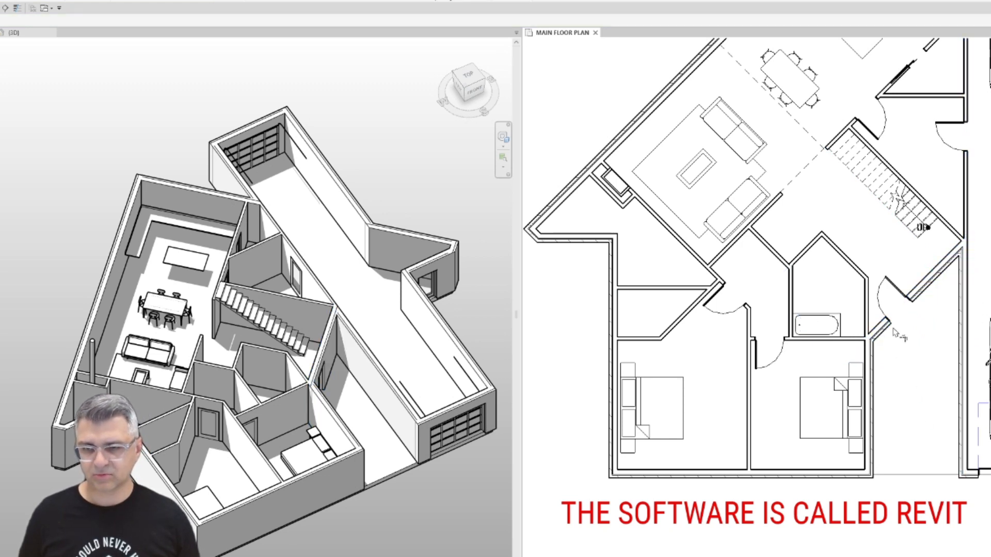
key(Escape)
Try to slide the entrance door along the angled wall and extend the bathroom's diagonal wall to it in place of the short right wall.
drag(887, 286, 897, 307)
click(669, 357)
click(858, 270)
click(868, 312)
key(Delete)
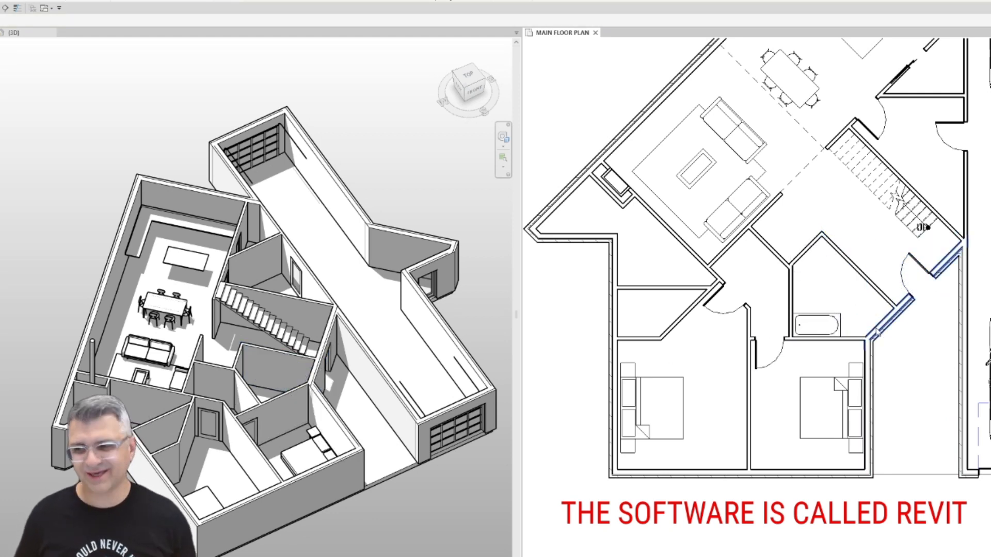
scroll(877, 331, up, 3)
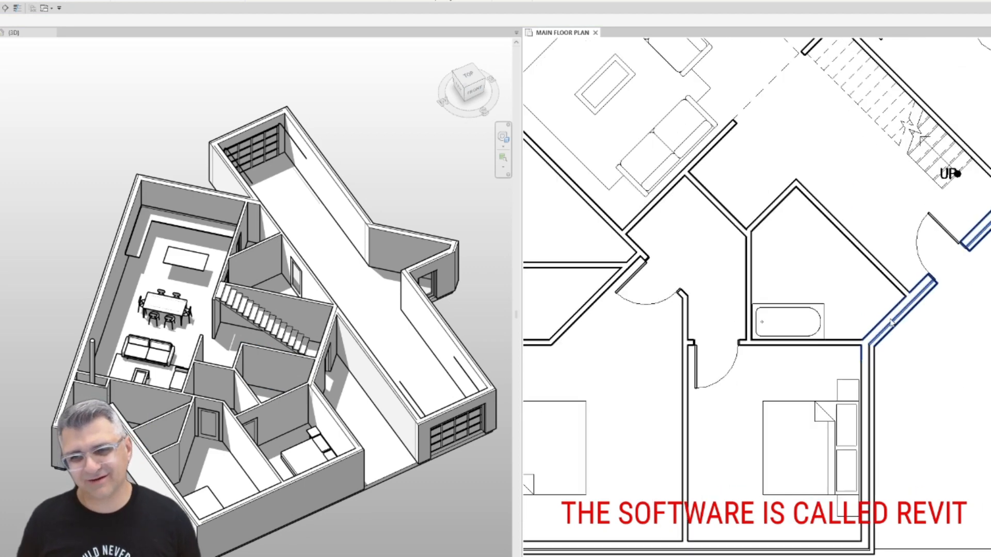
scroll(891, 322, down, 2)
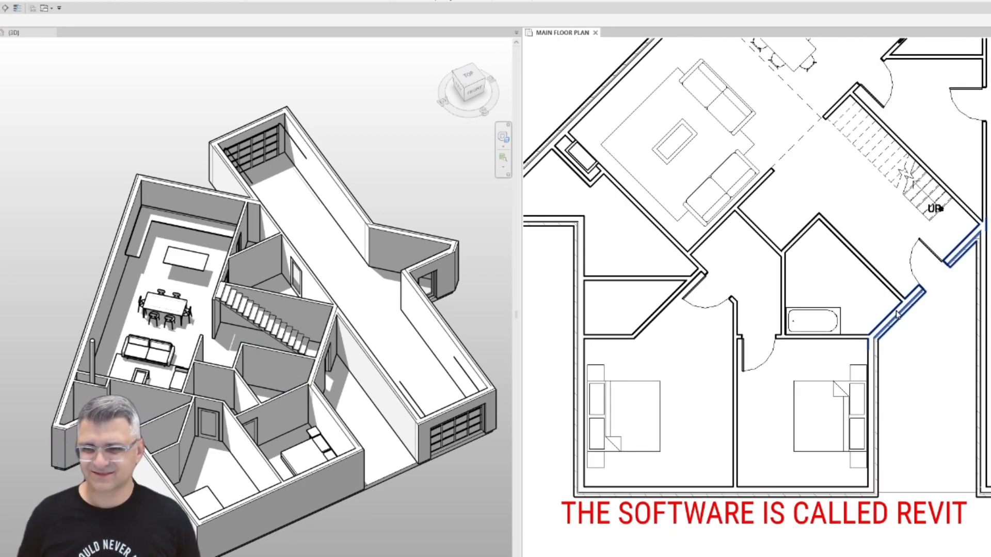
scroll(843, 345, down, 1)
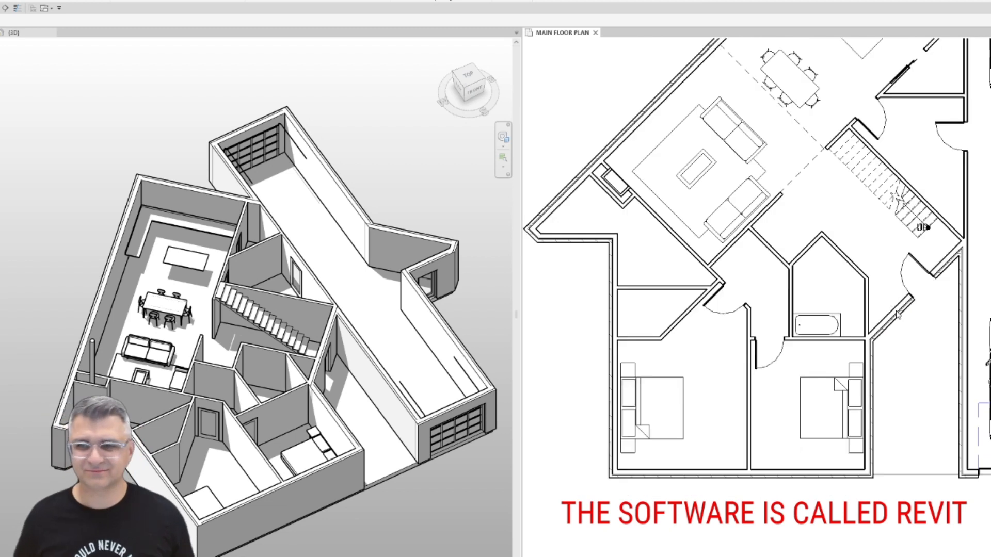
Undo the angled entrance wall and door changes back to the straight entrance wall.
drag(922, 287, 899, 311)
drag(963, 242, 963, 341)
key(ctrl+z)
key(ctrl+z)
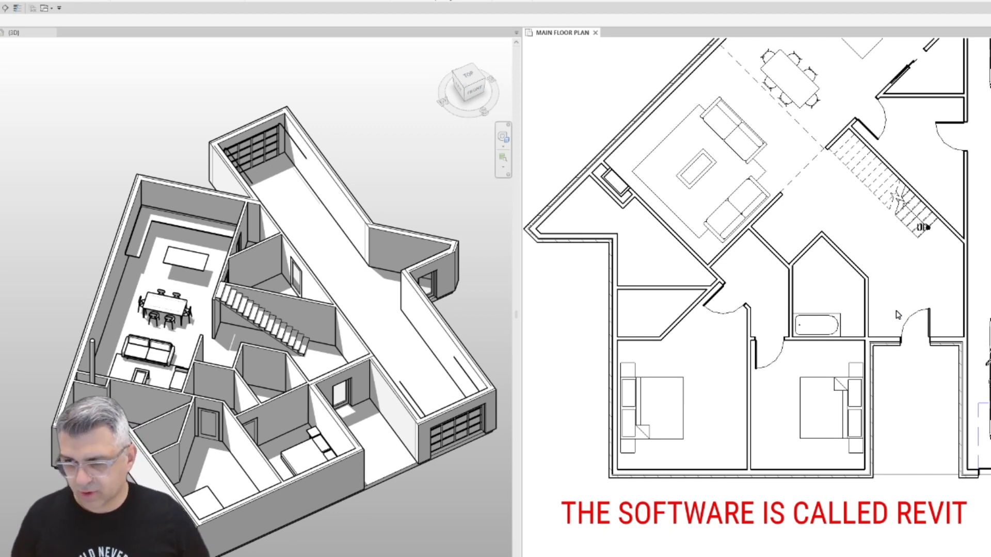
Copy the entrance wall with its door farther into the hall to deepen the porch, and delete the original wall.
middle_drag(901, 366, 788, 353)
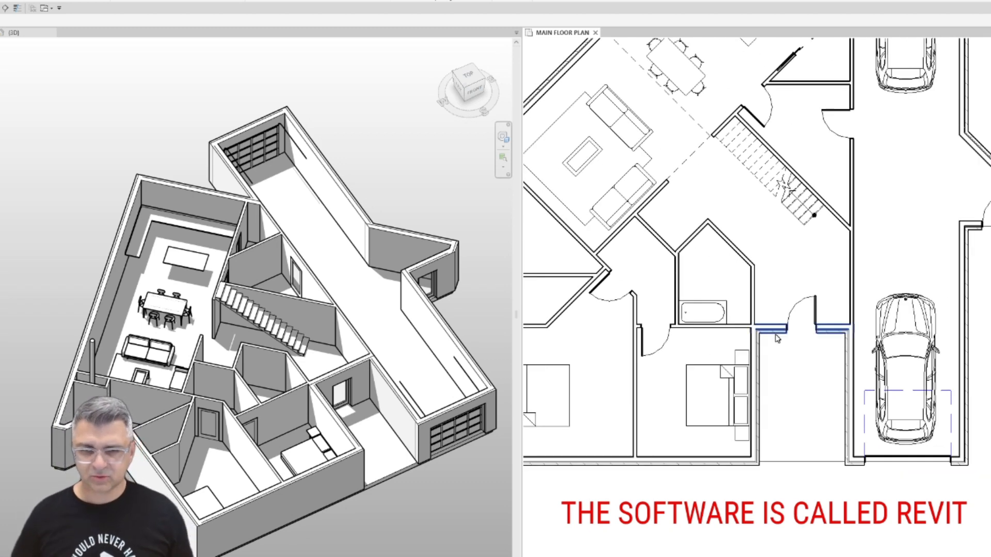
click(775, 335)
key(m)
key(v)
click(776, 316)
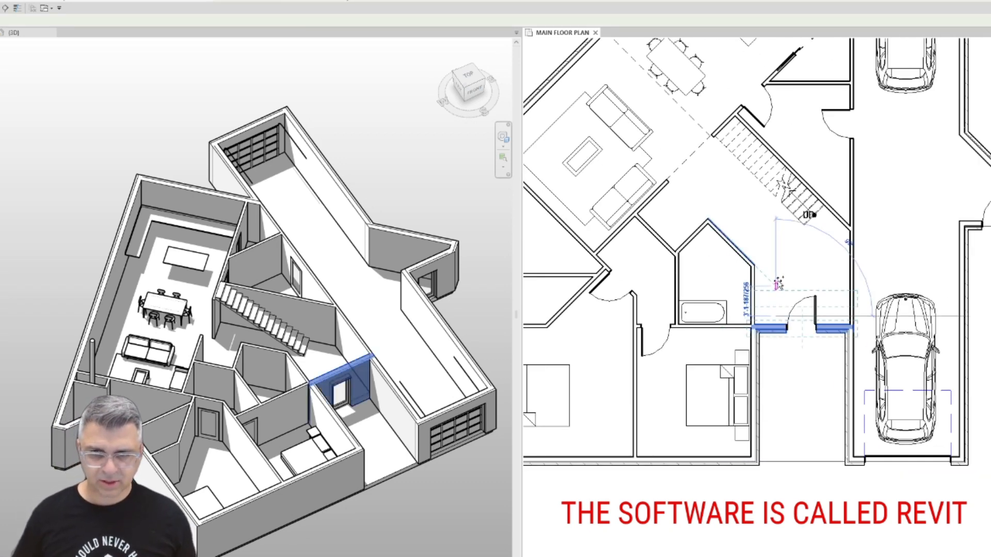
click(777, 282)
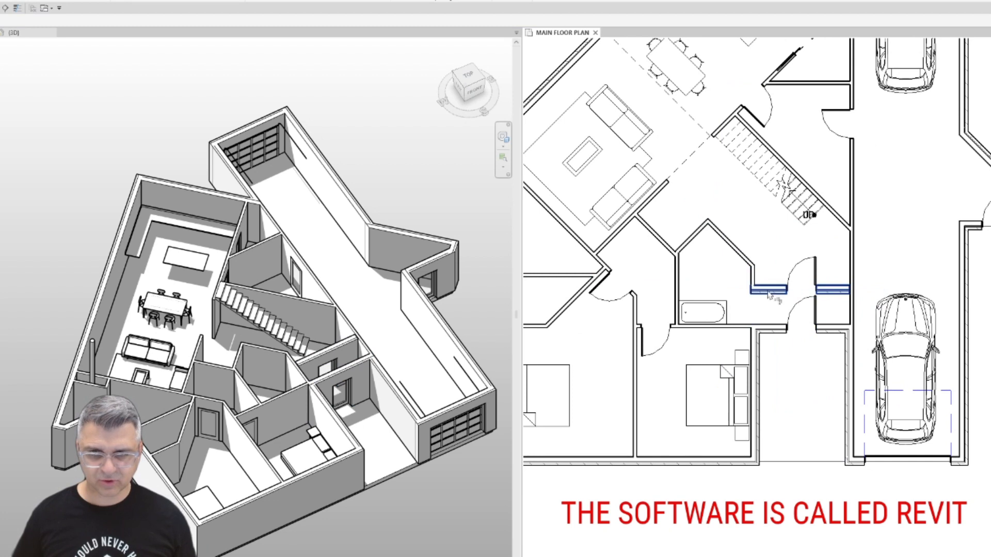
key(ctrl+z)
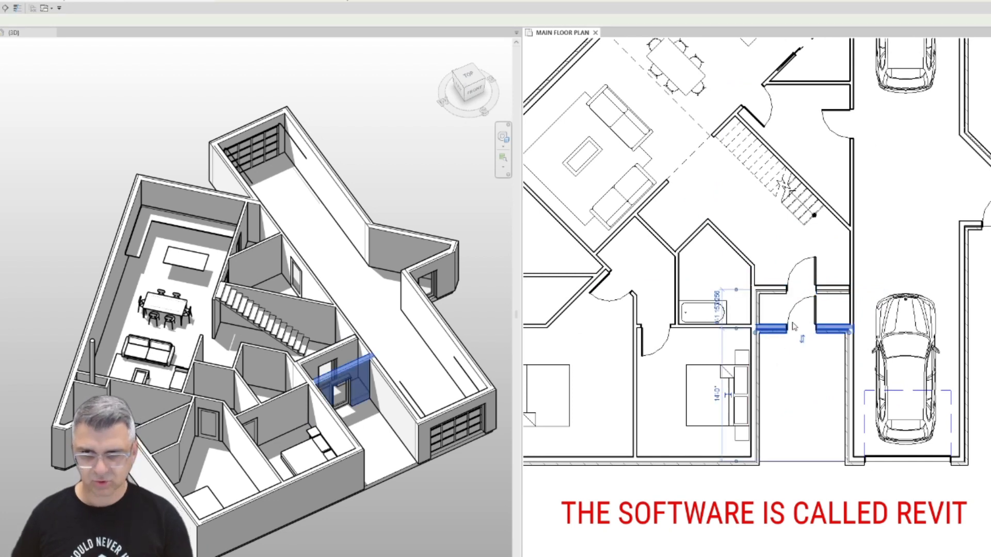
key(ctrl+y)
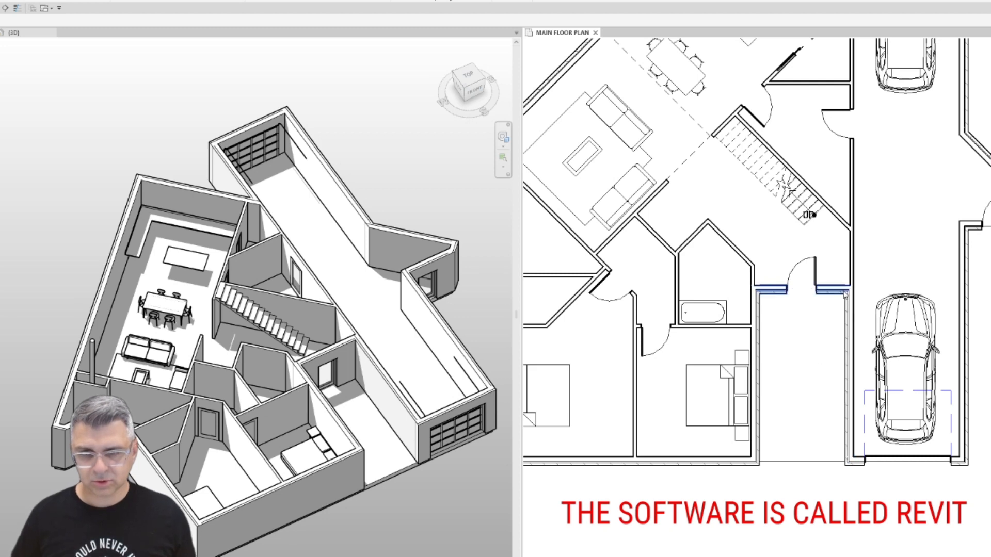
scroll(748, 316, up, 3)
click(799, 274)
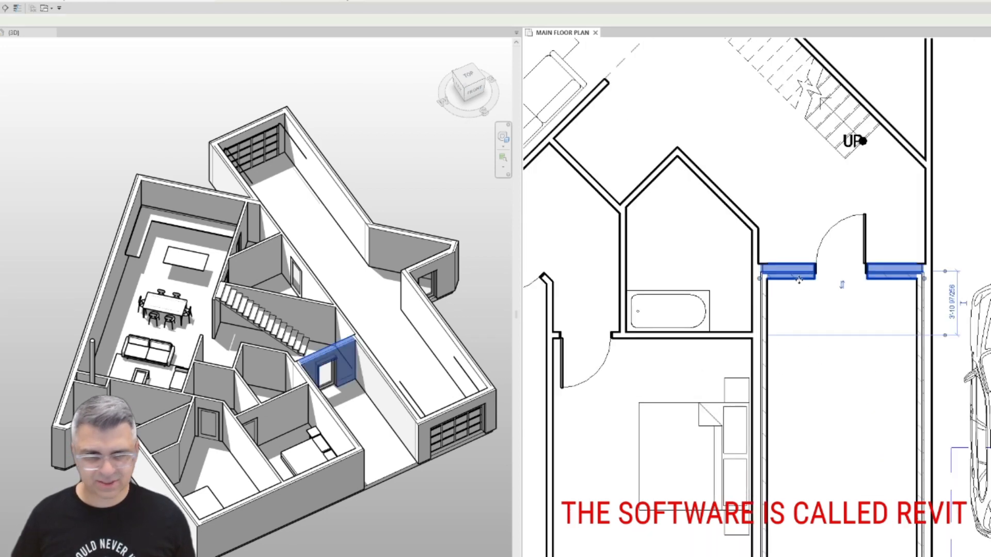
key(Escape)
Place a window in the bathroom's right wall facing the porch, level with the bathtub.
key(d)
key(r)
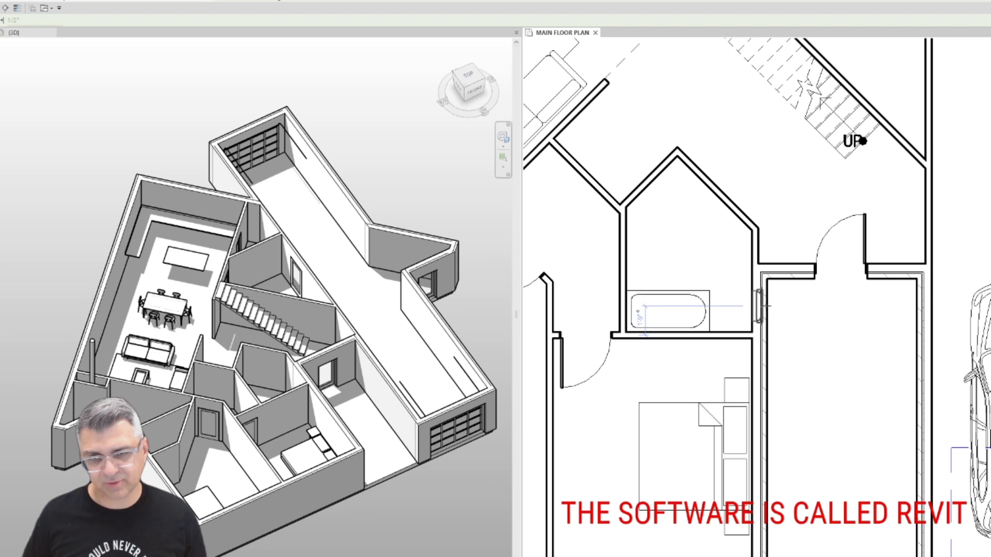
click(765, 306)
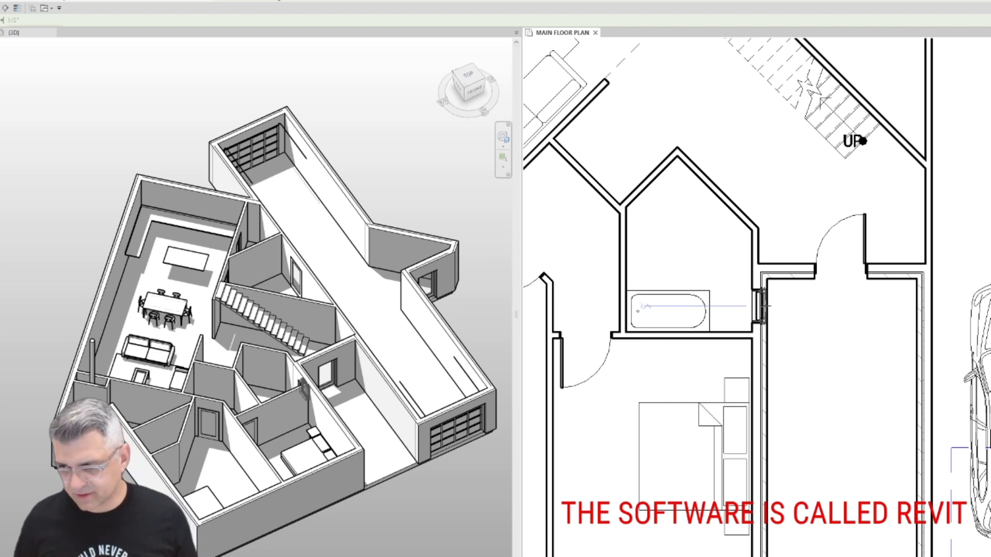
key(Escape)
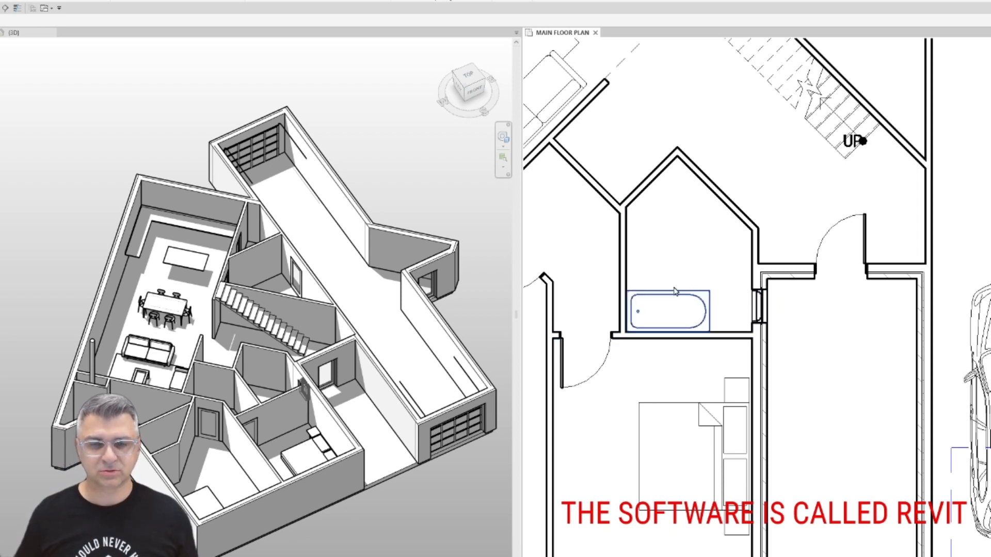
Place an inward-swinging door in the bathroom's upper-left diagonal wall and delete the diagonal wall closing off the bedroom hallway.
middle_drag(686, 212, 869, 204)
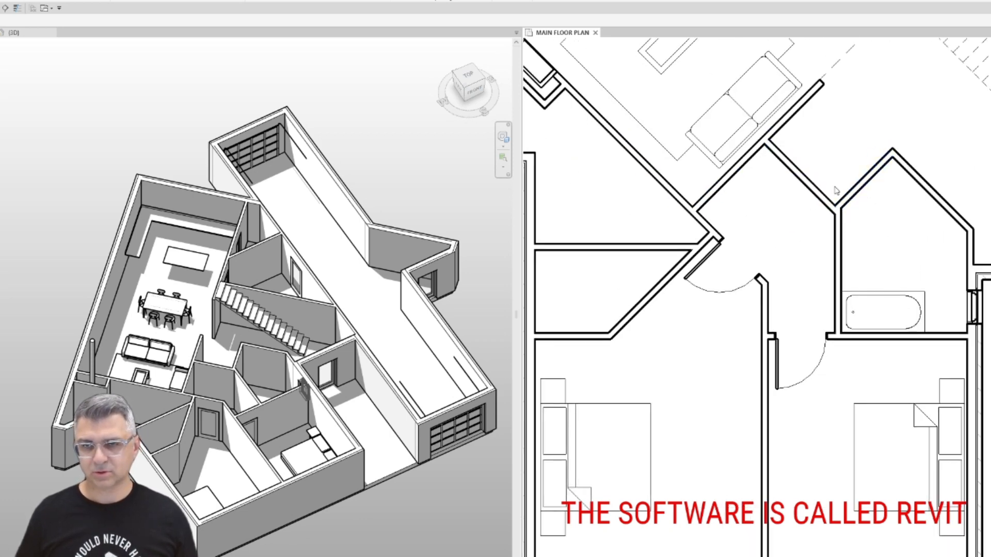
key(d)
key(r)
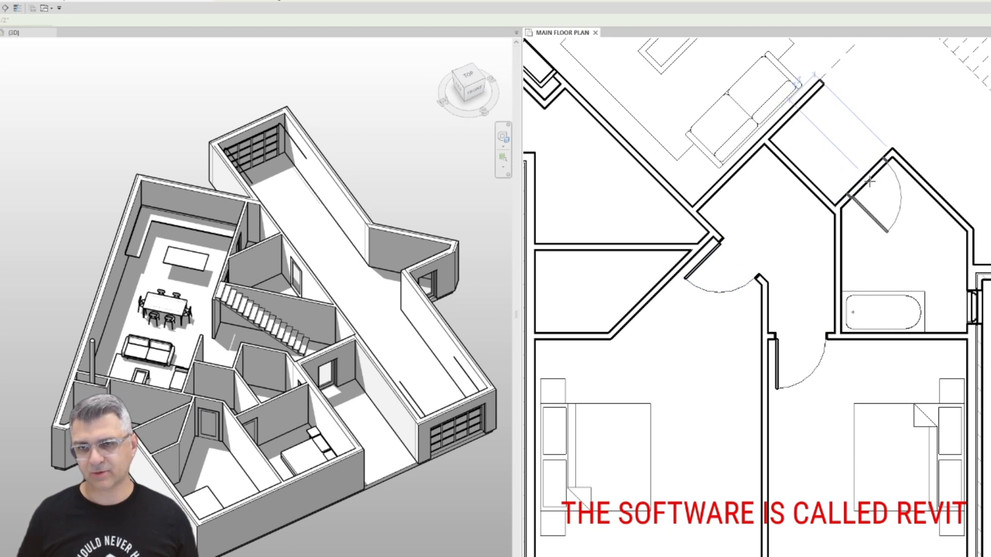
click(864, 181)
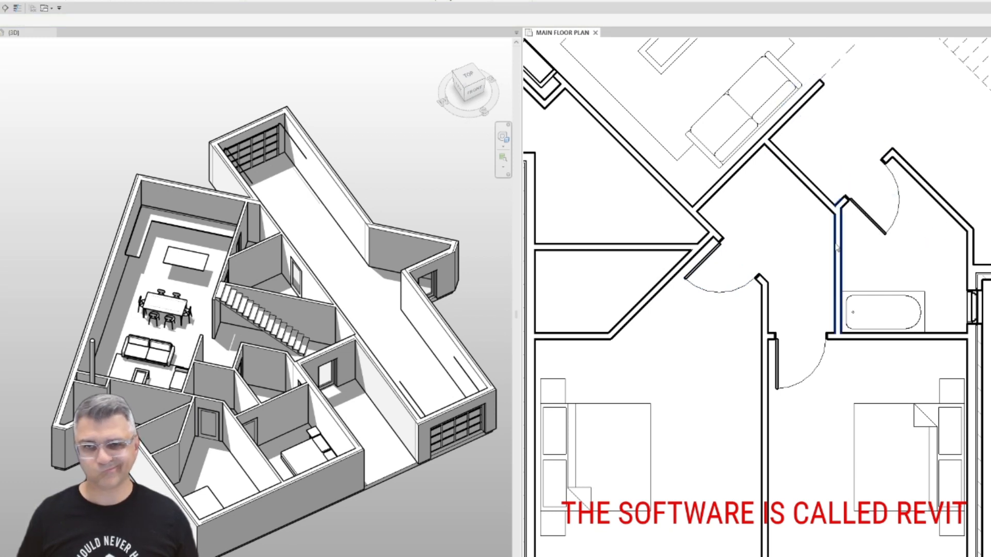
middle_drag(825, 206, 795, 222)
key(Escape)
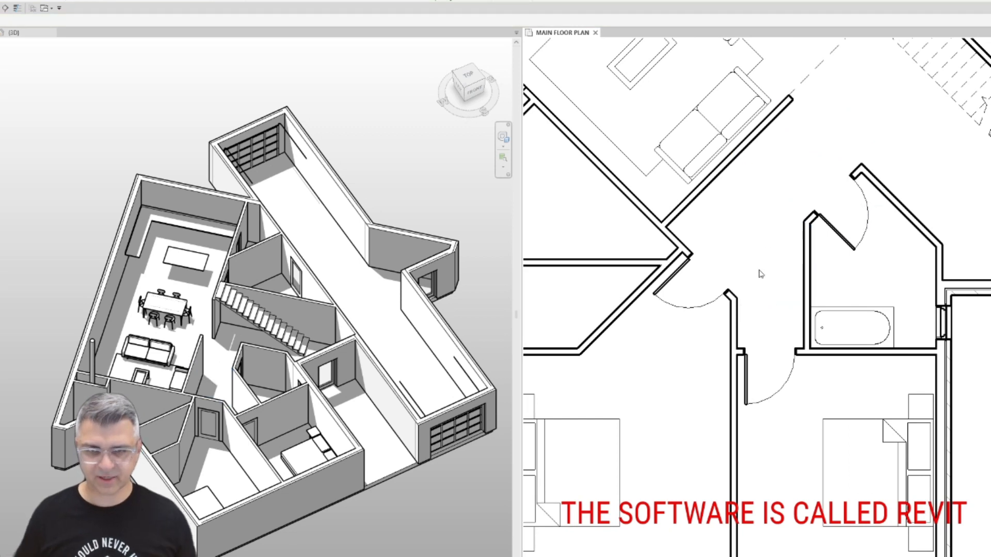
Remove the left bedroom's short upper wall and extend the right bedroom's upper wall across to the left exterior wall.
scroll(759, 279, down, 2)
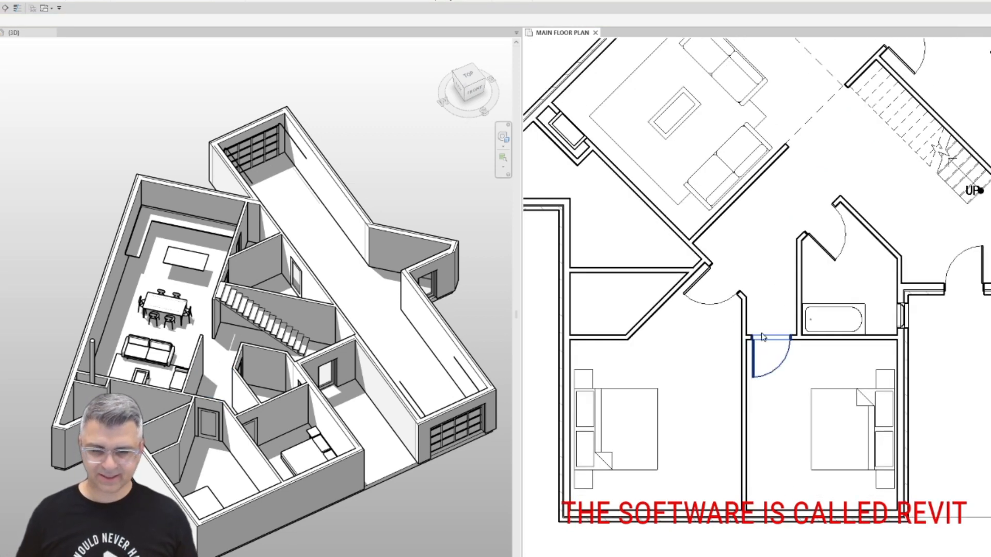
click(609, 339)
key(Delete)
click(799, 336)
drag(751, 338, 571, 336)
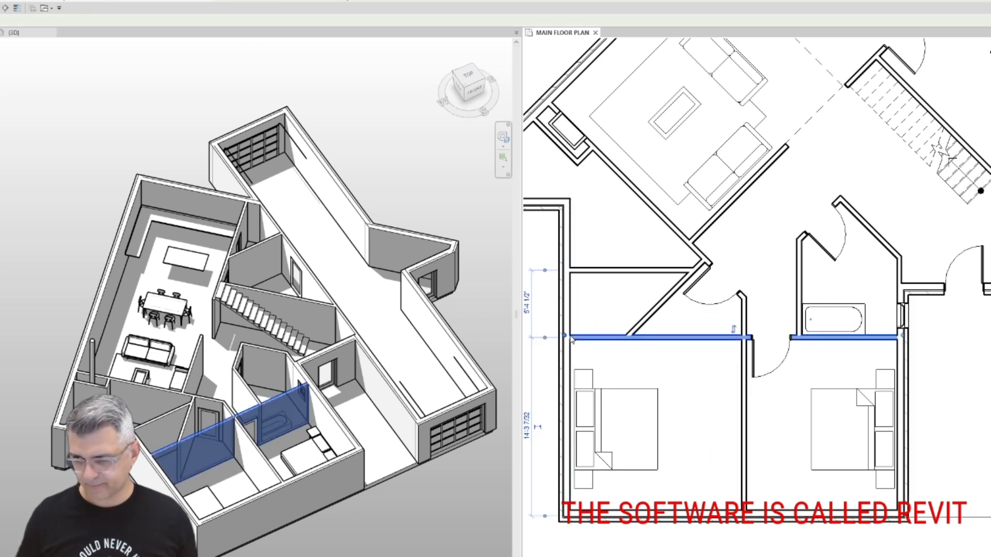
Delete the short diagonal wall between the living room corner and the left bedroom's upper wall.
key(Escape)
click(664, 306)
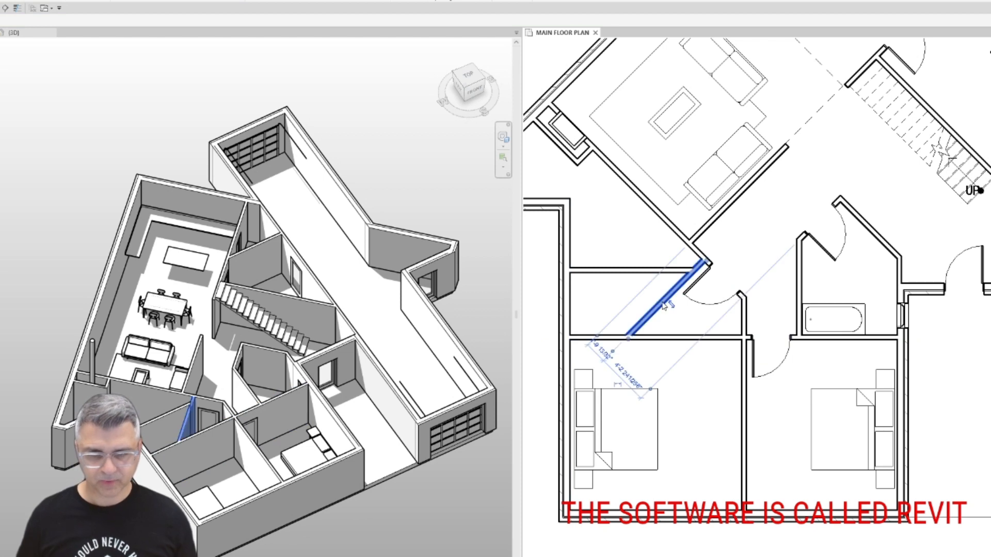
key(Delete)
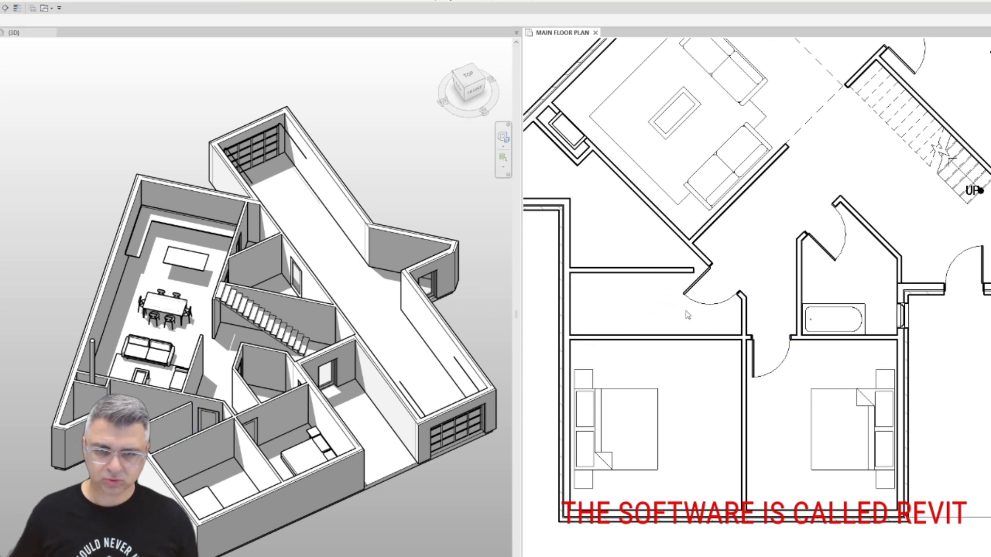
Move the hallway door into the left bedroom's upper wall, beside the right bedroom's door, swinging into the bedroom.
click(705, 289)
drag(705, 289, 716, 338)
scroll(716, 338, up, 2)
key(space)
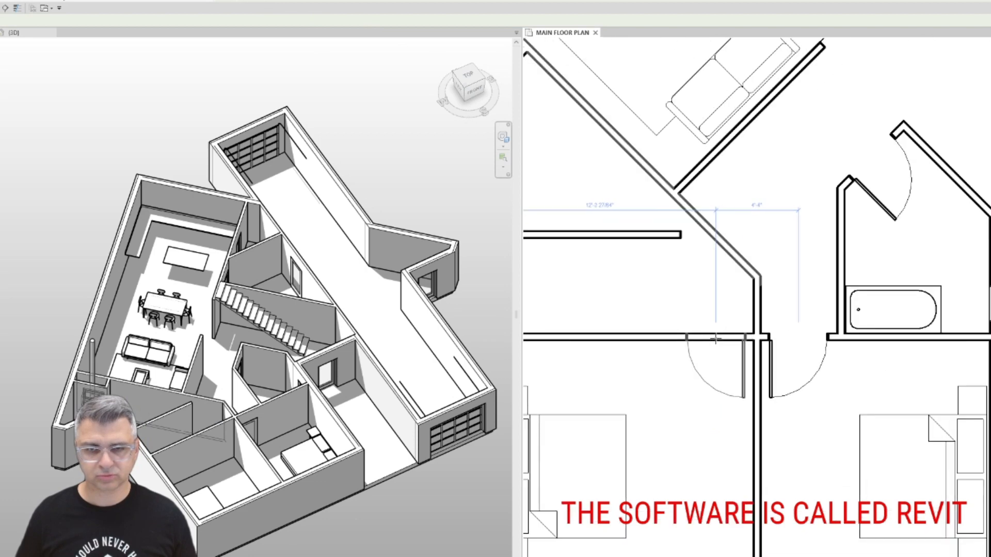
scroll(717, 330, down, 3)
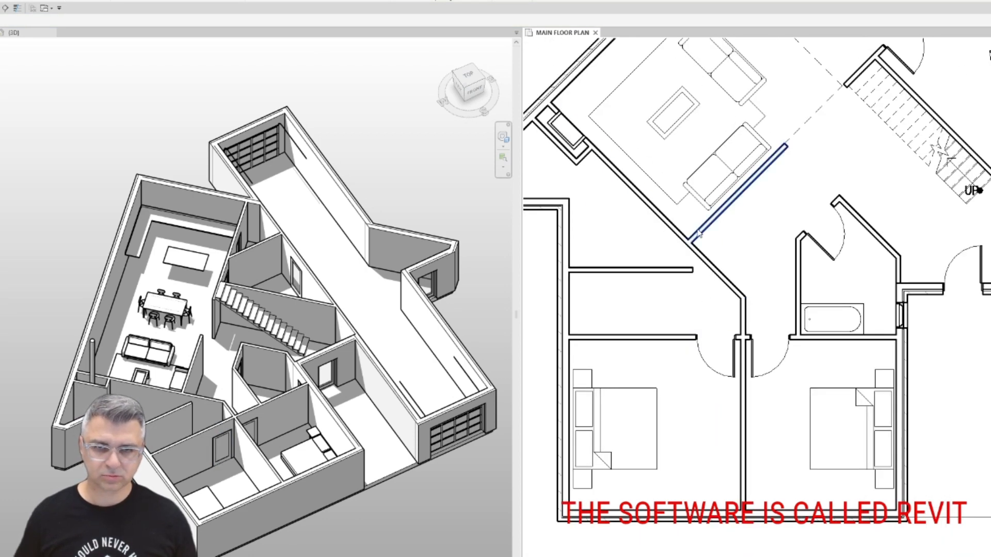
Shorten the wall between the bedrooms to their upper wall and cut the living room's diagonal wall back to its corner.
click(744, 324)
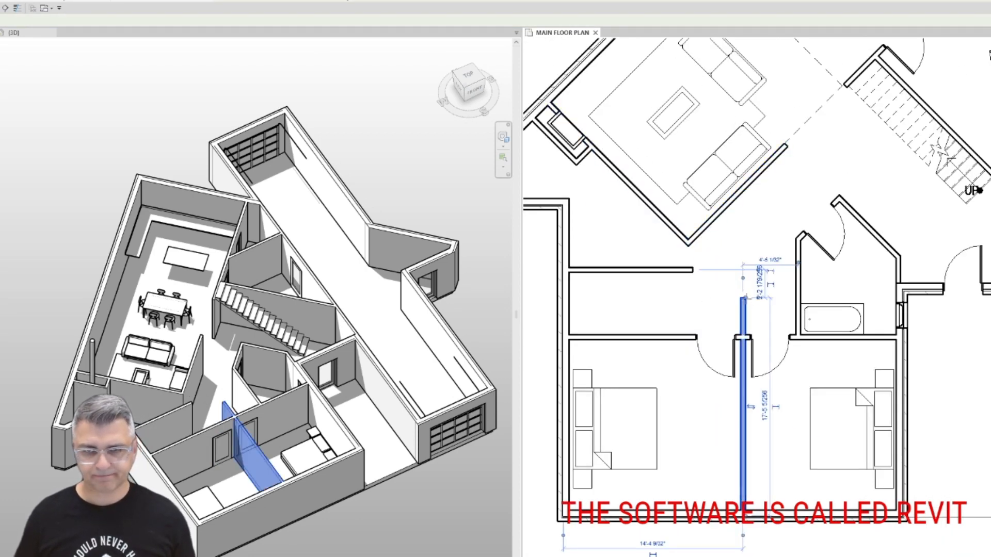
drag(744, 298, 744, 338)
click(704, 319)
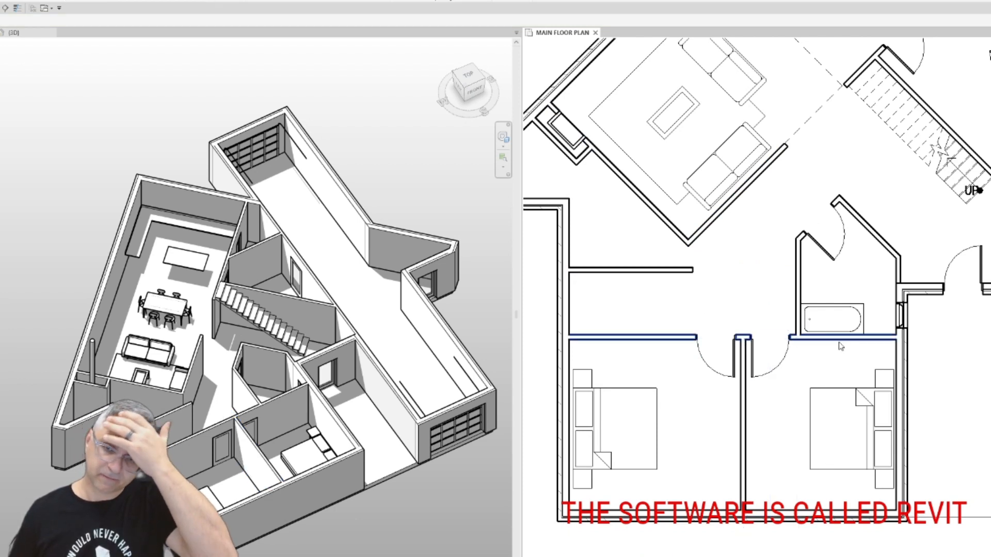
Move the right bedroom's bed down toward the lower exterior wall.
middle_drag(855, 382, 851, 331)
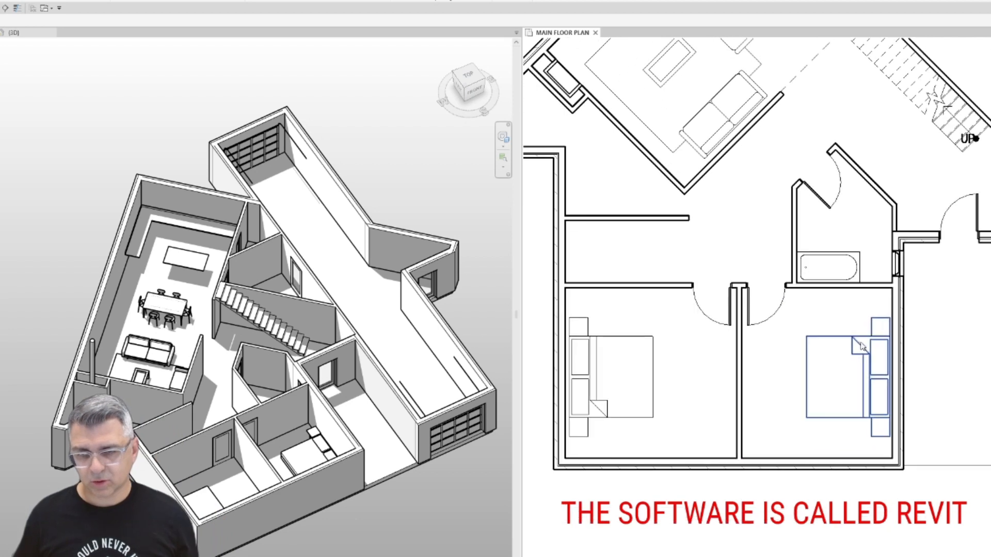
click(860, 340)
drag(860, 340, 860, 352)
key(Escape)
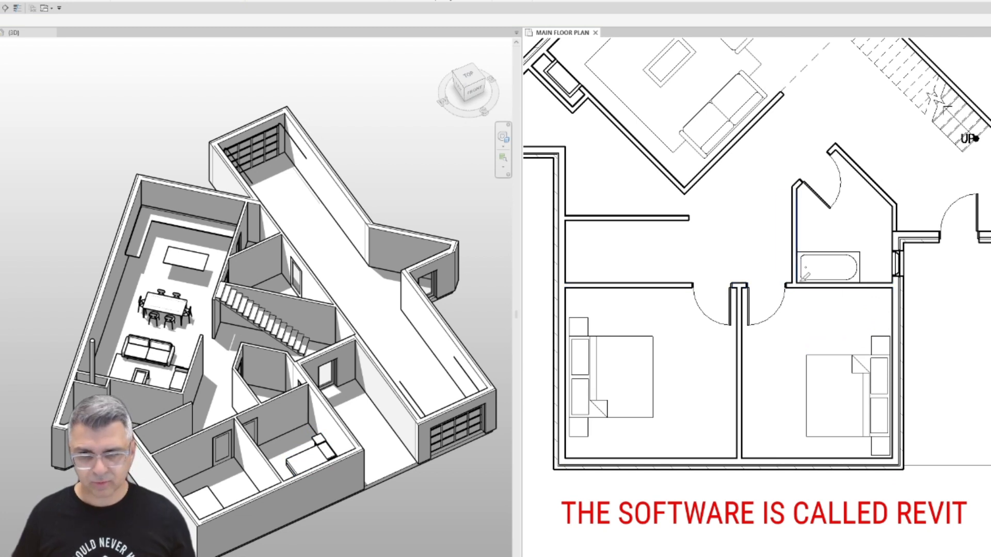
Shift the bathroom's lower wall with the bathtub down into the right bedroom and corner it with the bathroom's left wall.
click(872, 285)
drag(841, 285, 832, 314)
scroll(805, 302, up, 5)
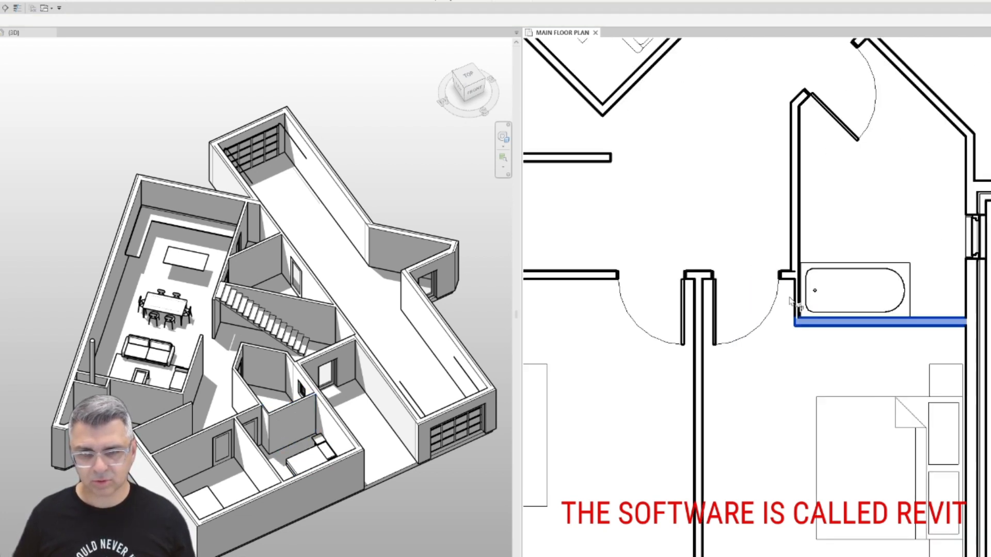
click(800, 295)
drag(792, 343, 795, 264)
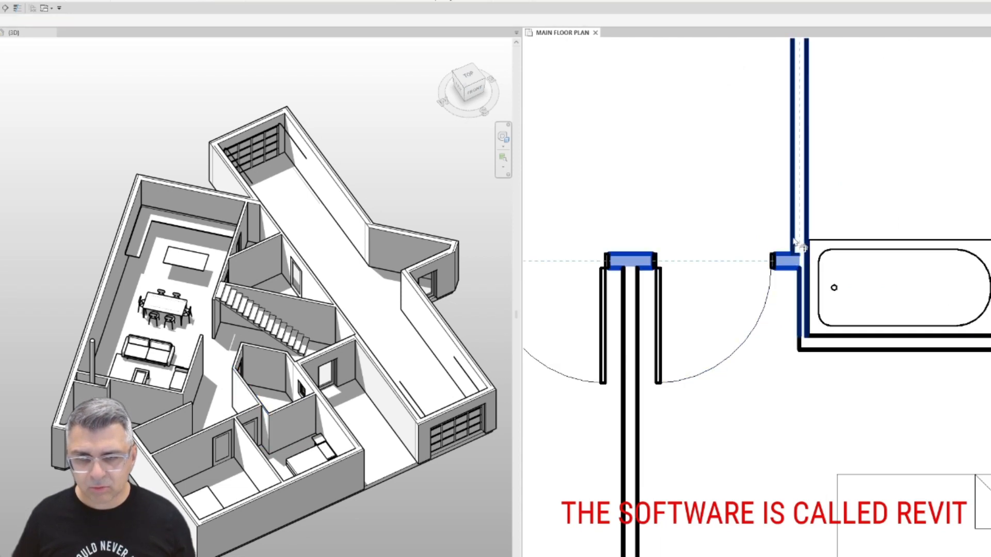
click(838, 355)
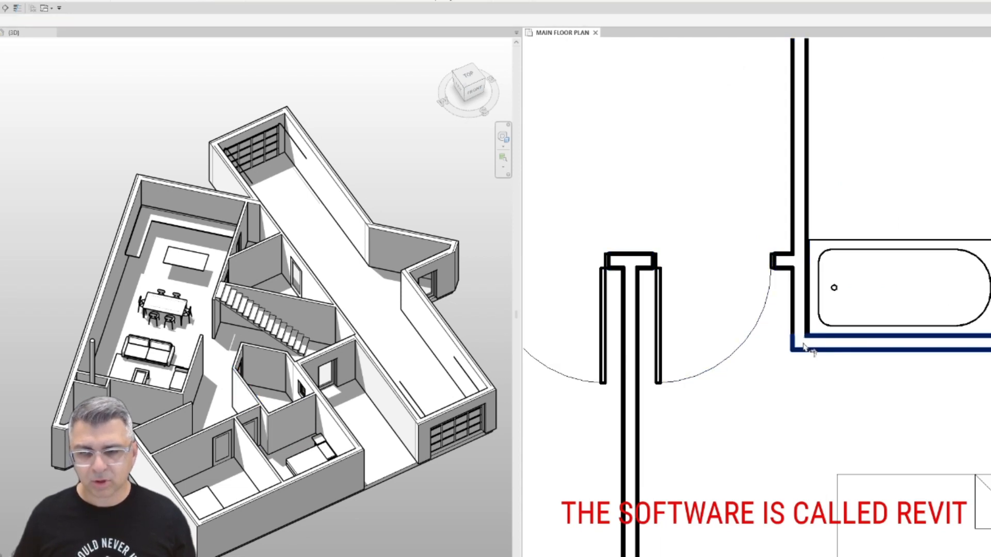
scroll(728, 345, down, 3)
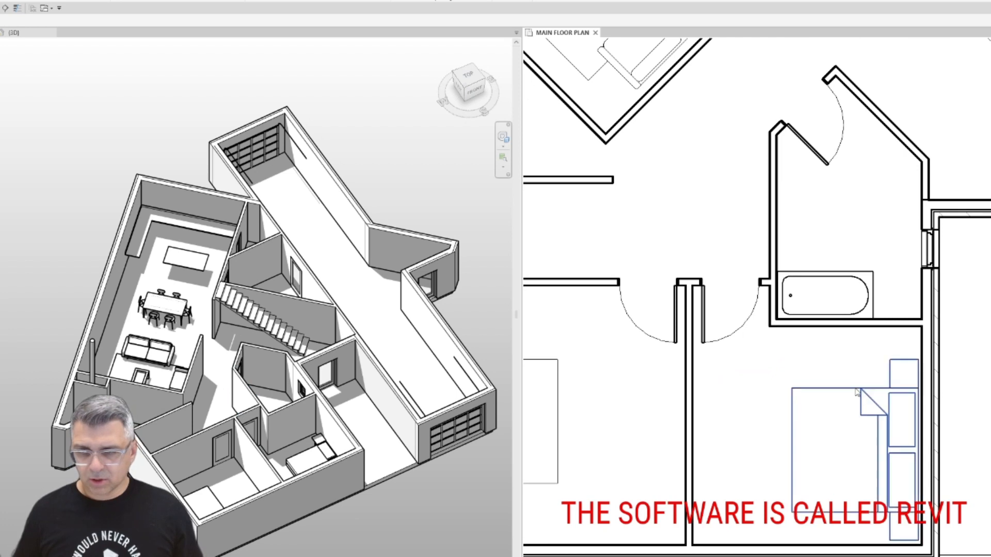
Nudge the right bedroom's bed slightly upward to fit between the bathroom wall and the lower wall.
click(855, 390)
key(Up)
key(Up)
key(Up)
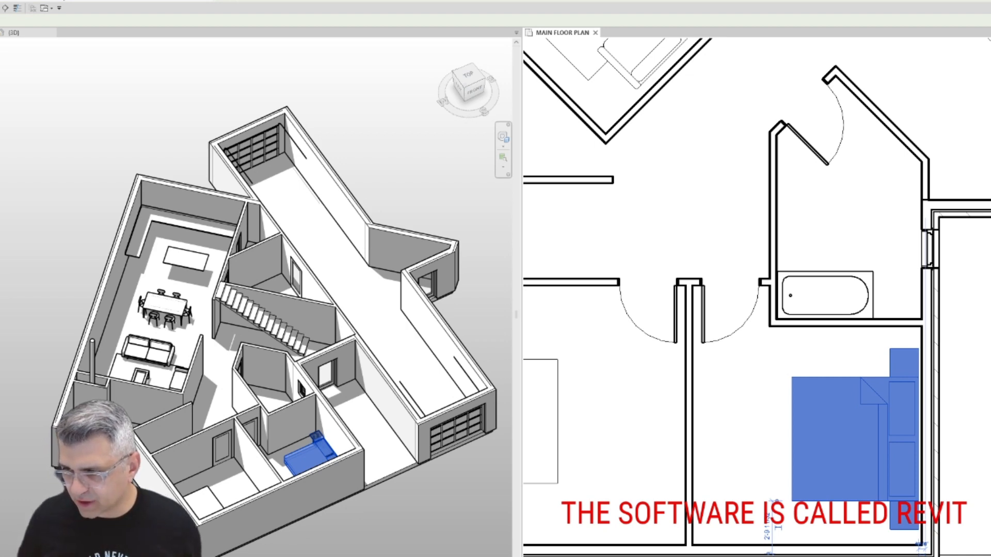
scroll(746, 336, down, 3)
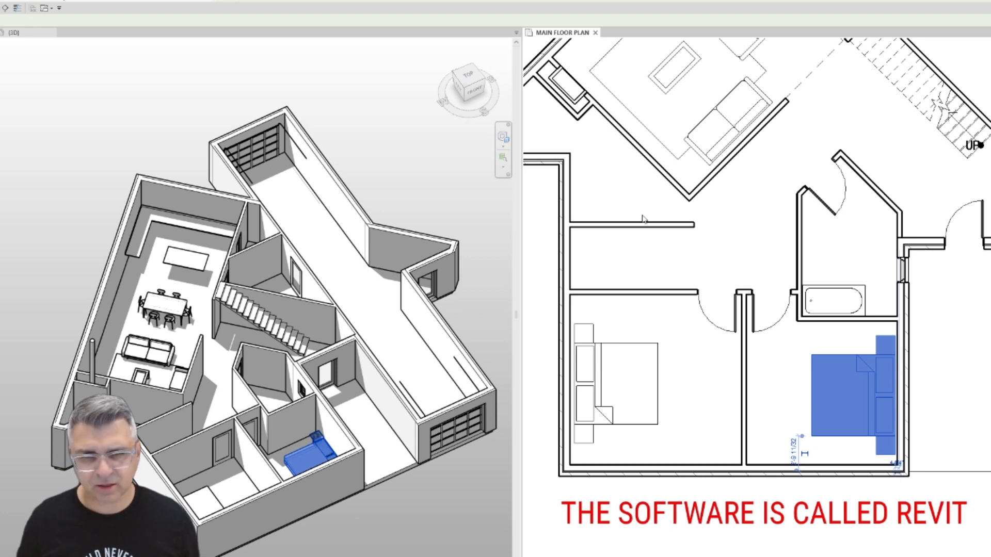
scroll(642, 215, down, 2)
click(713, 276)
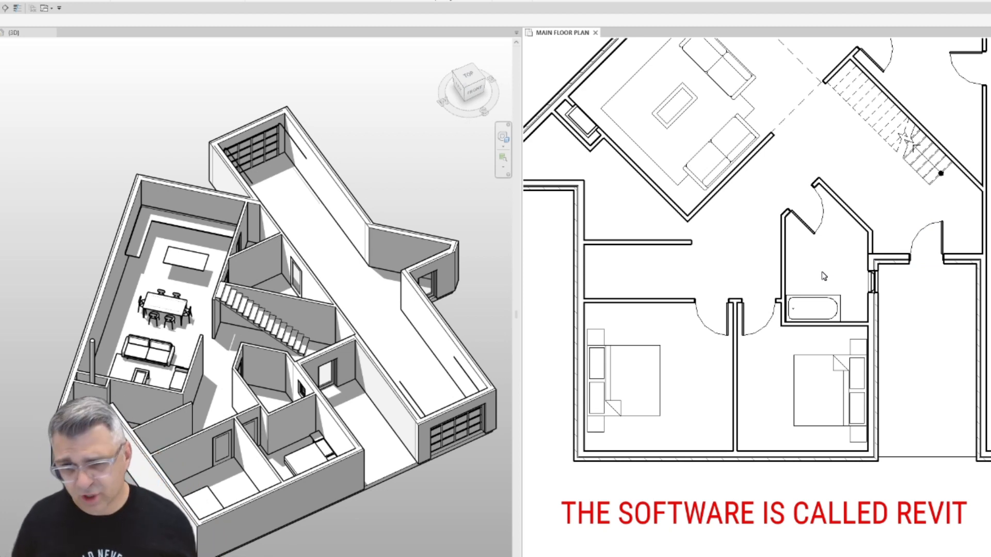
Draw a vertical interior wall from the living room's lower corner down to the left bedroom's upper wall.
click(684, 300)
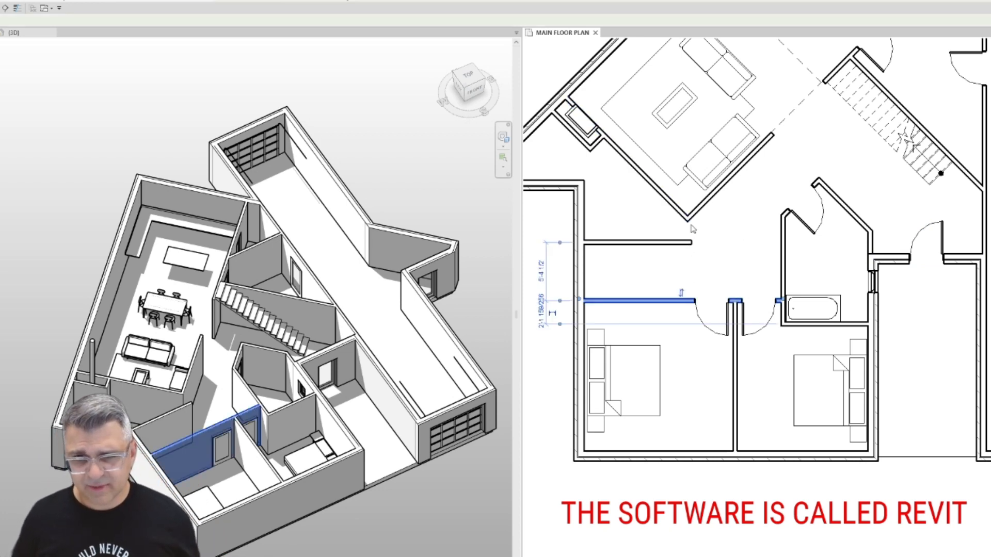
key(w)
key(a)
click(687, 219)
click(686, 300)
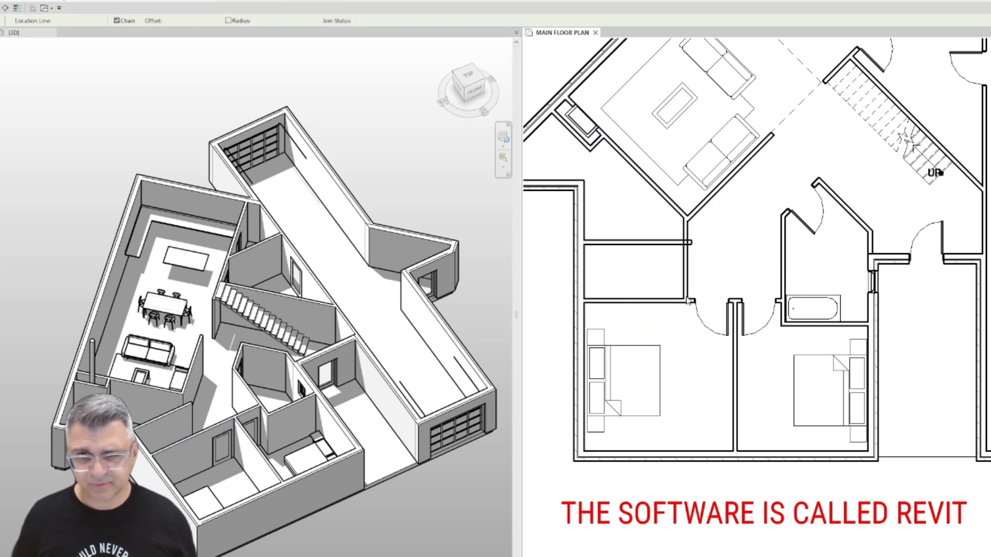
key(Escape)
key(Escape)
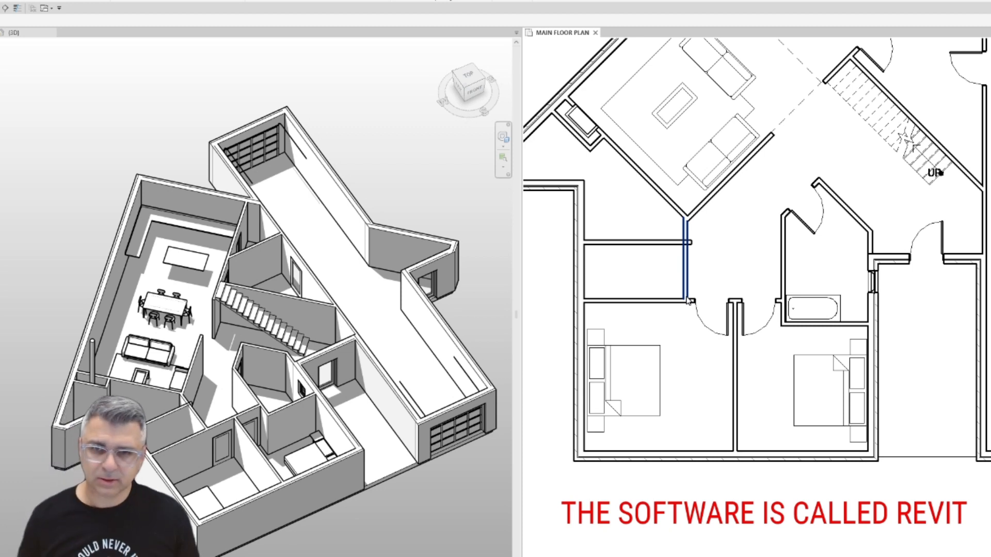
Move the left bedroom's bed down against the lower exterior wall.
middle_drag(699, 223, 709, 211)
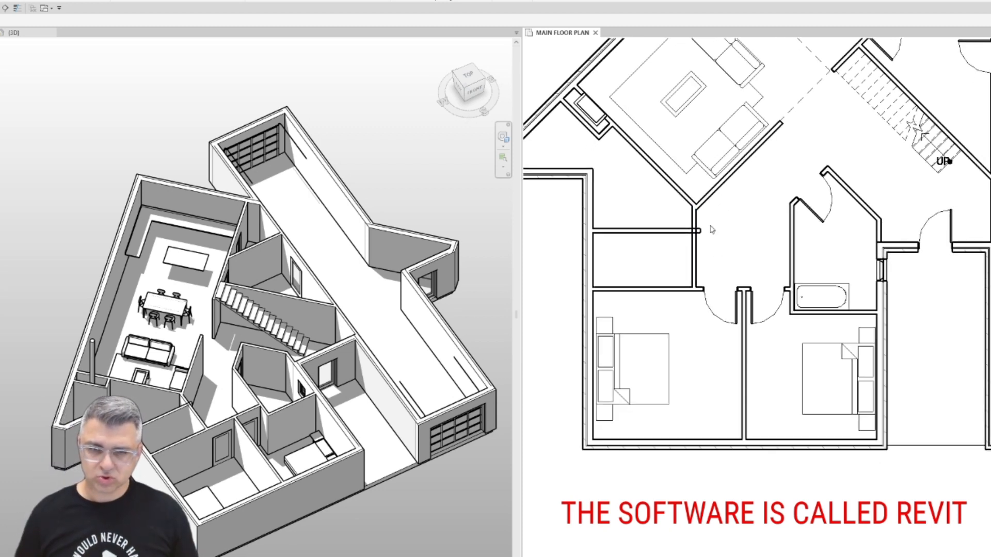
click(668, 357)
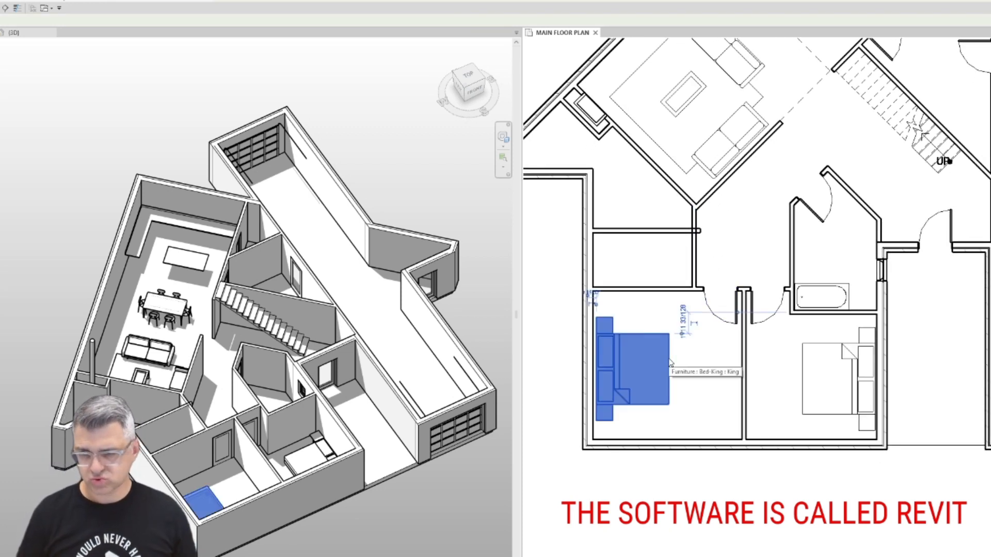
drag(669, 358, 670, 363)
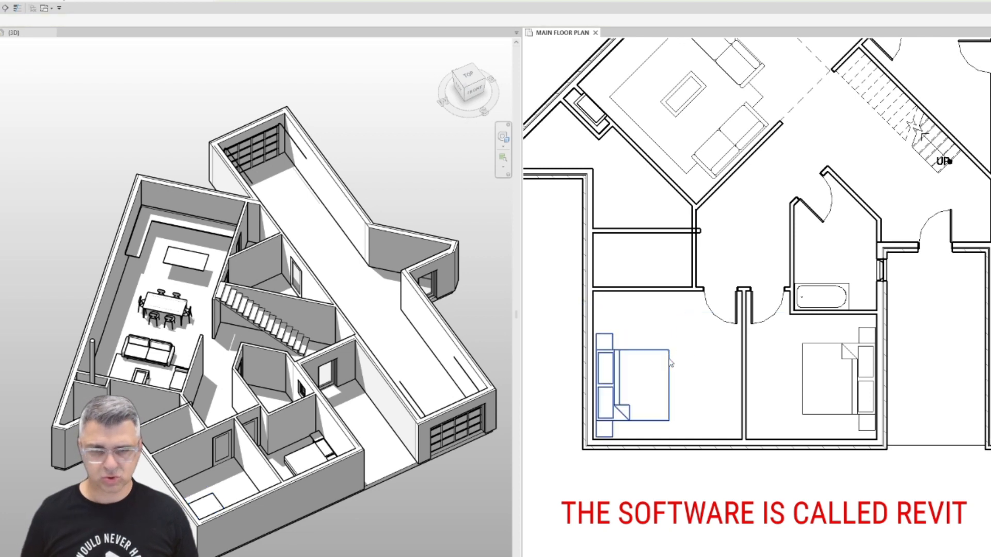
key(a)
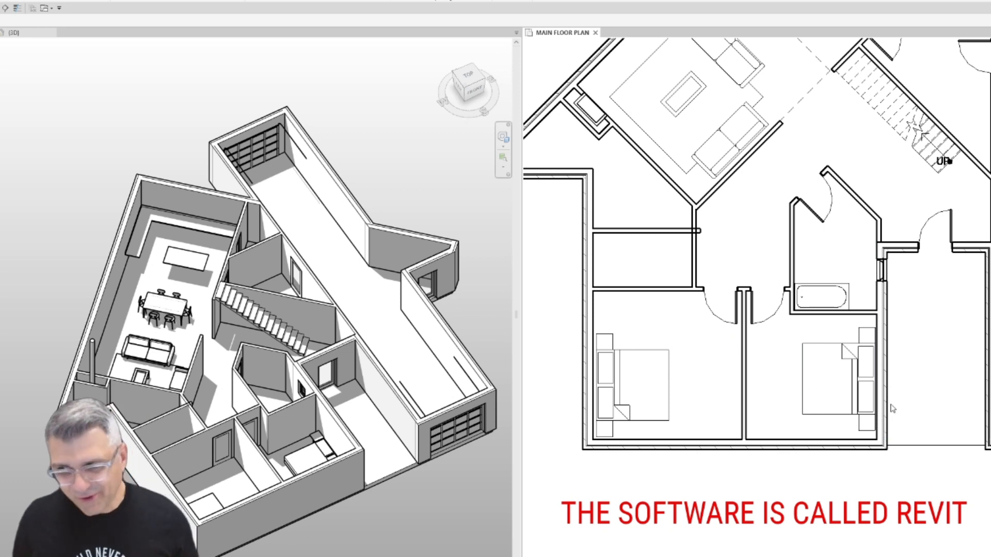
click(863, 382)
click(772, 339)
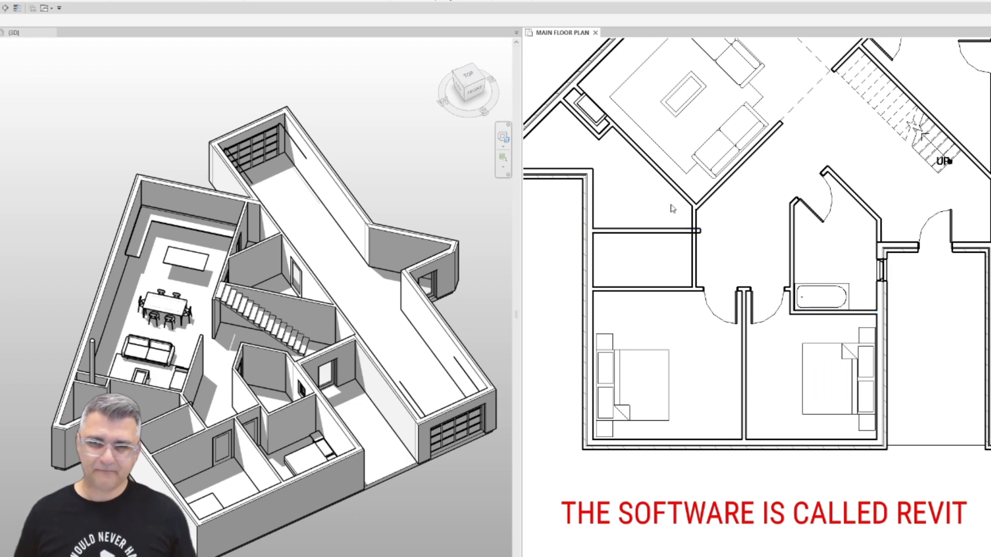
Place a toilet above the bathtub in the bathroom and copy it into the triangular room below the fireplace.
middle_drag(673, 208, 712, 316)
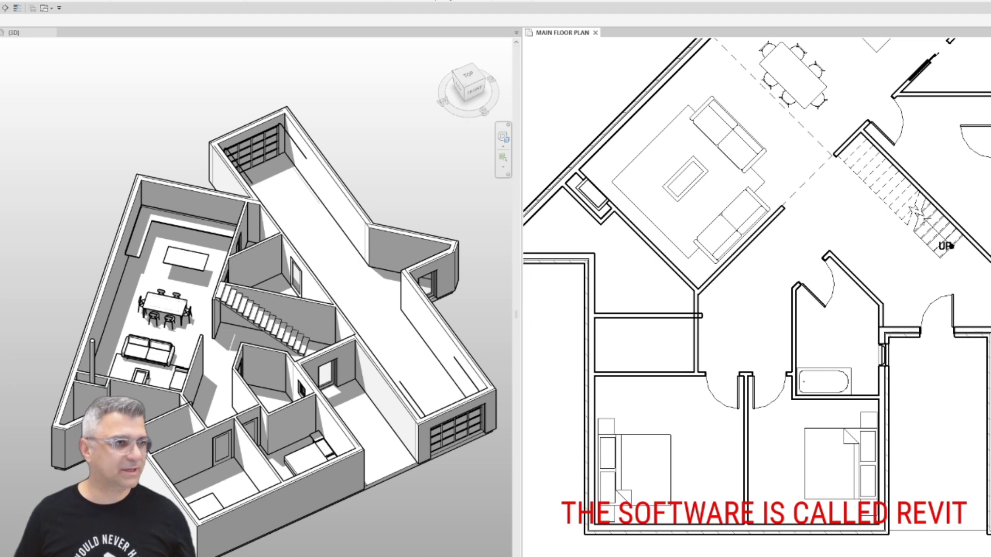
key(d)
key(r)
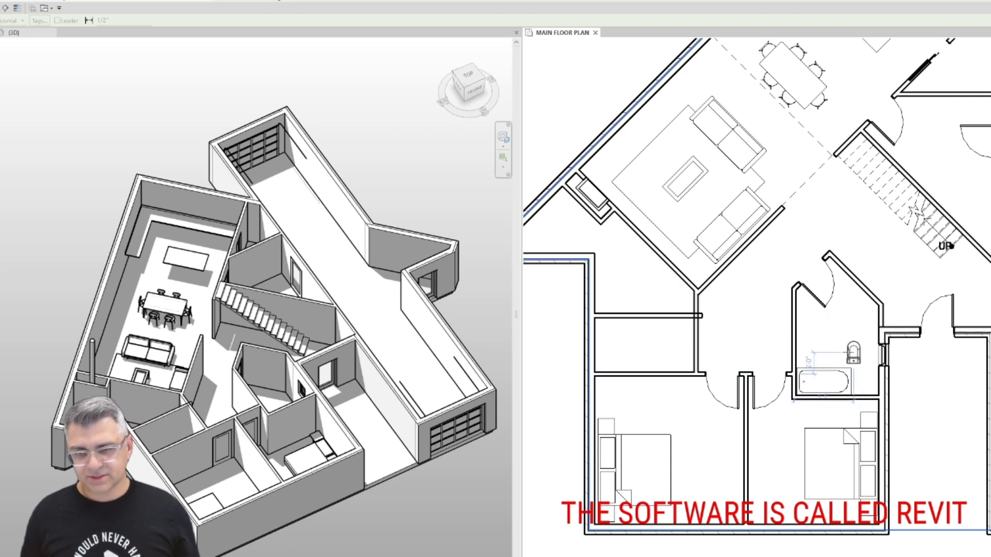
click(854, 347)
key(Escape)
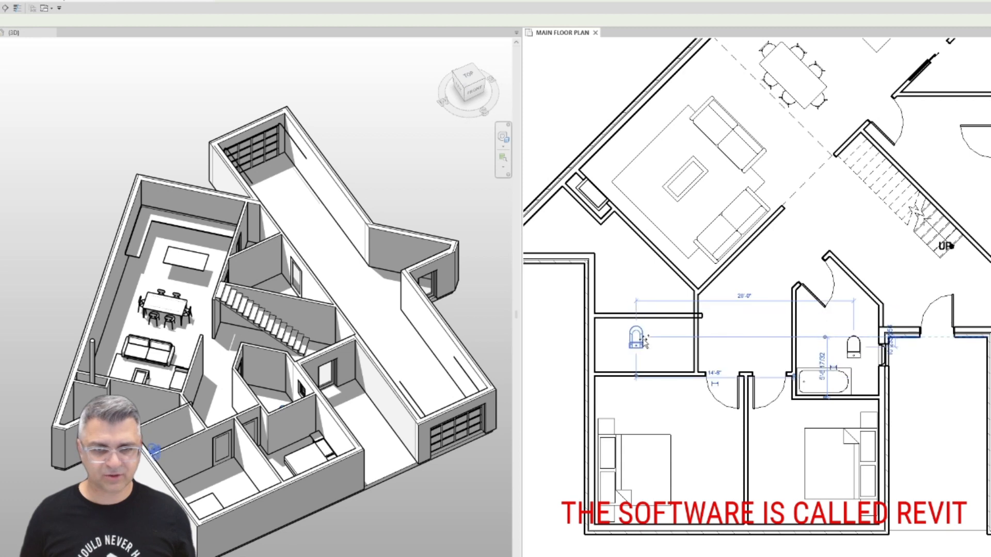
click(625, 251)
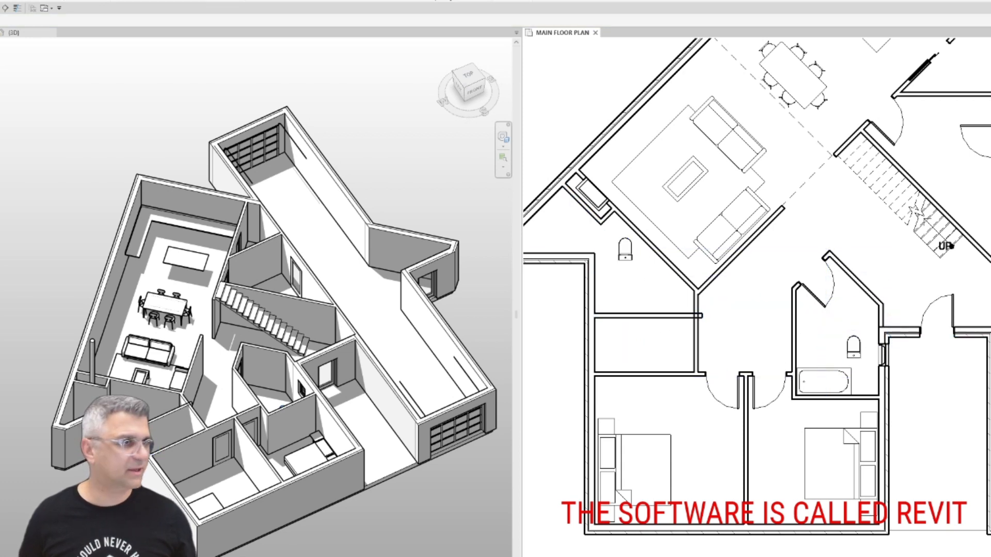
Place upright sink counters in the rooms above the left bedroom and near the diagonal wall of the right bathroom.
key(t)
key(g)
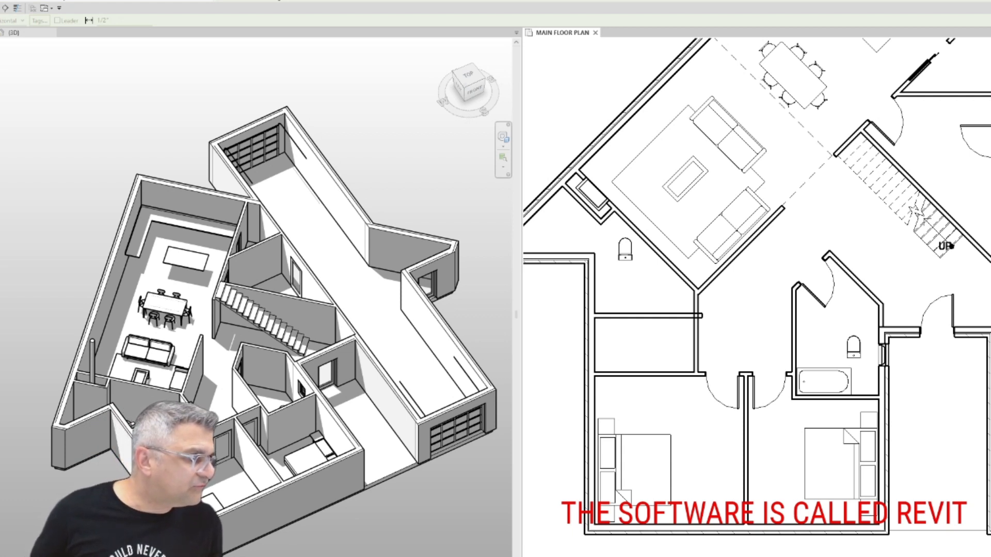
key(space)
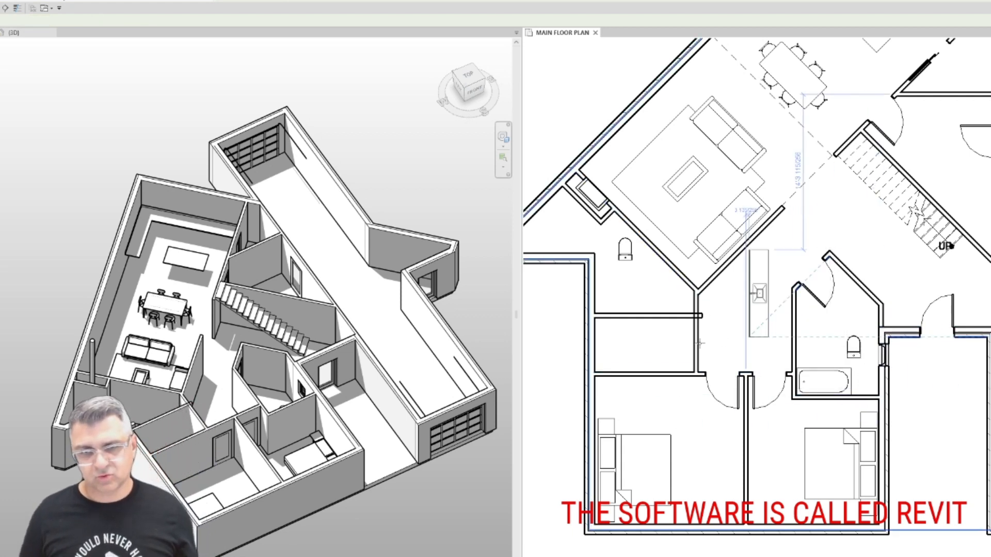
click(645, 359)
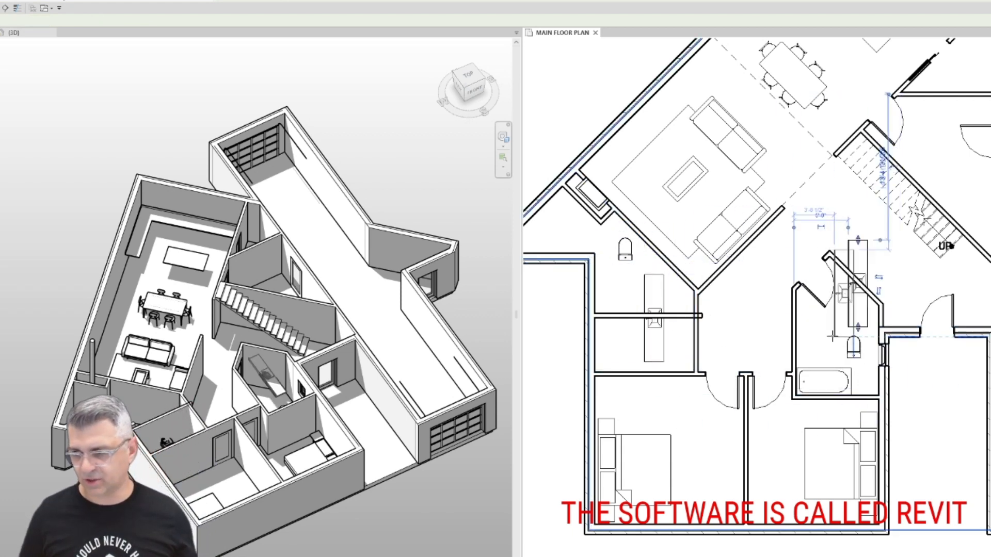
click(822, 348)
key(Escape)
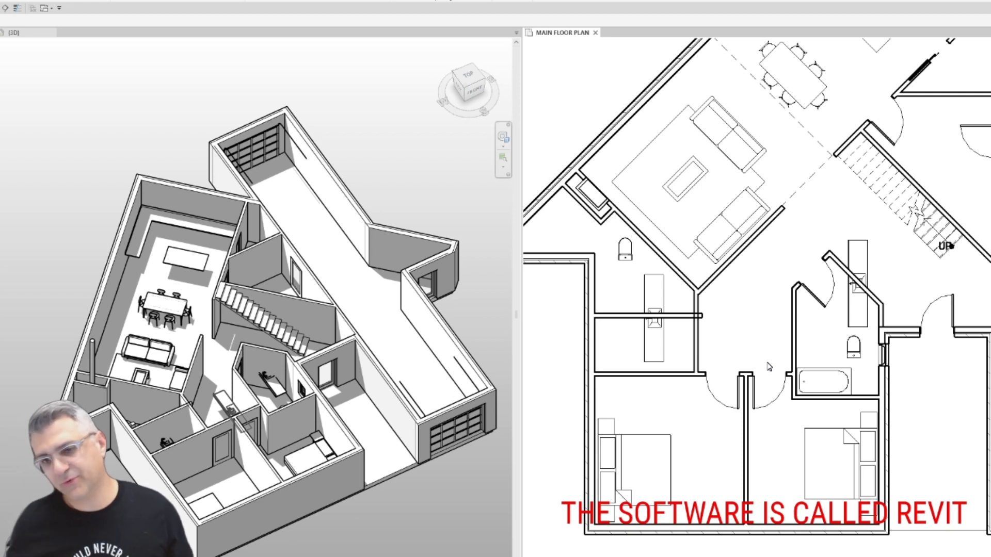
Extend the wall between the bedrooms upward to meet the living room's diagonal wall.
scroll(769, 366, down, 2)
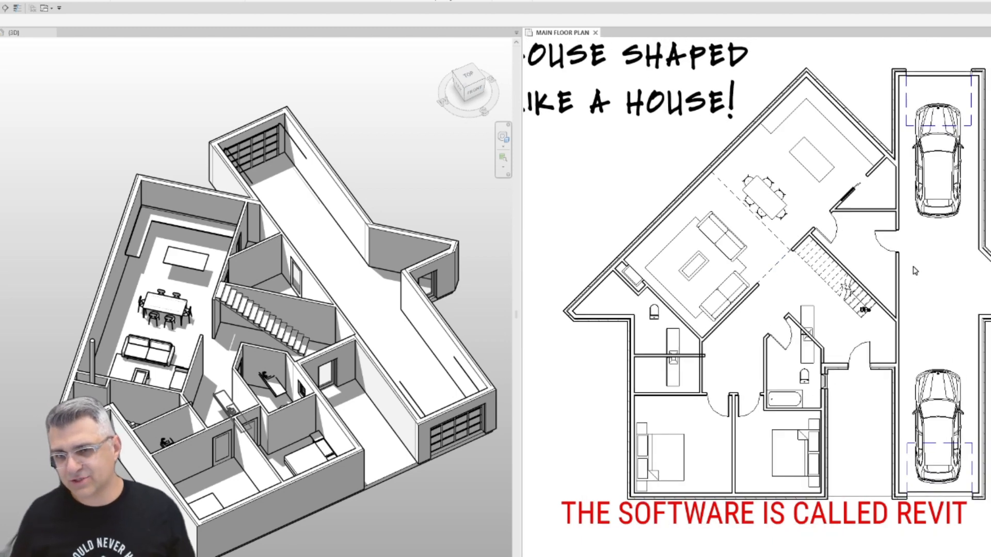
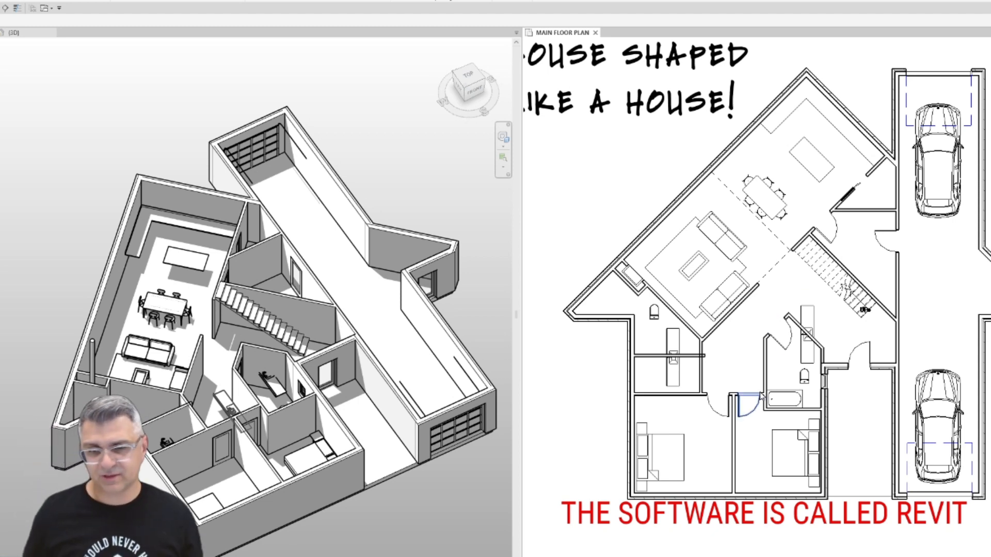
scroll(760, 380, up, 1)
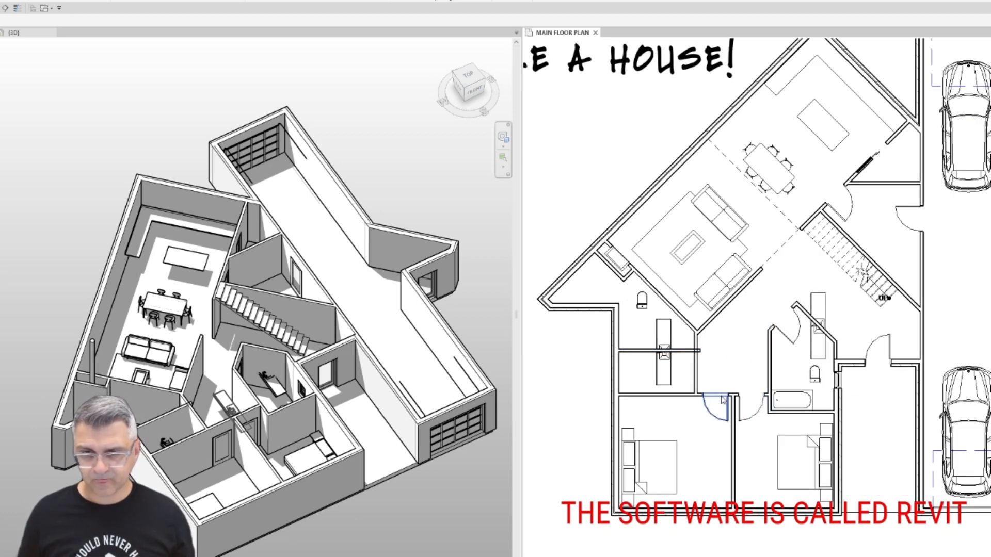
click(736, 406)
drag(736, 404, 739, 299)
key(Escape)
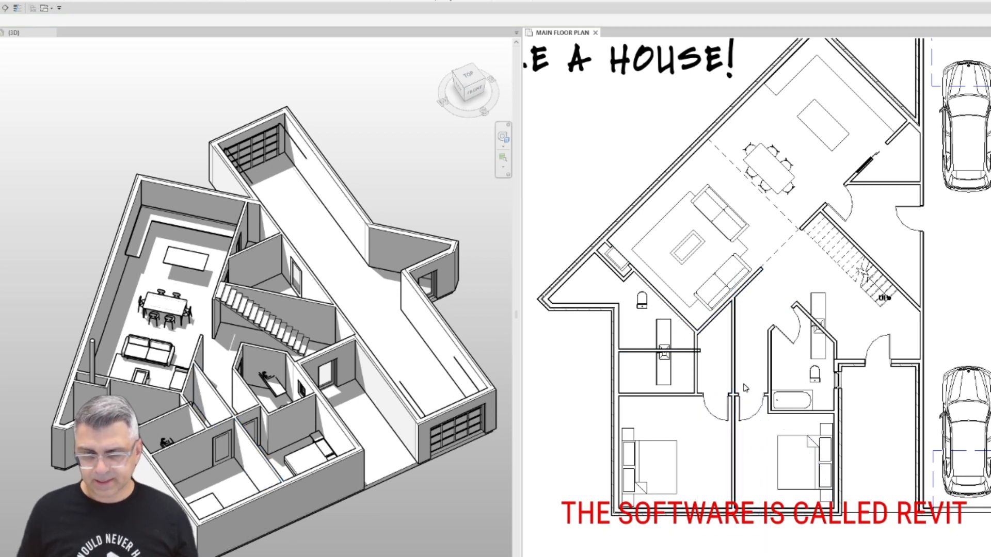
Move the left bedroom's door into the vertical hallway wall and remove the leftover upper bedroom wall segment beside the closet.
click(732, 410)
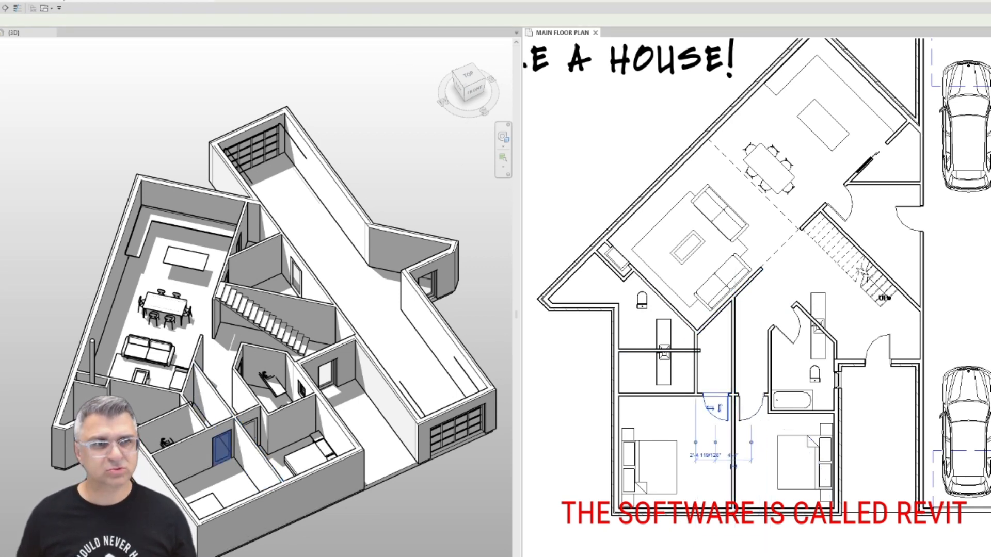
drag(717, 407, 732, 345)
key(Escape)
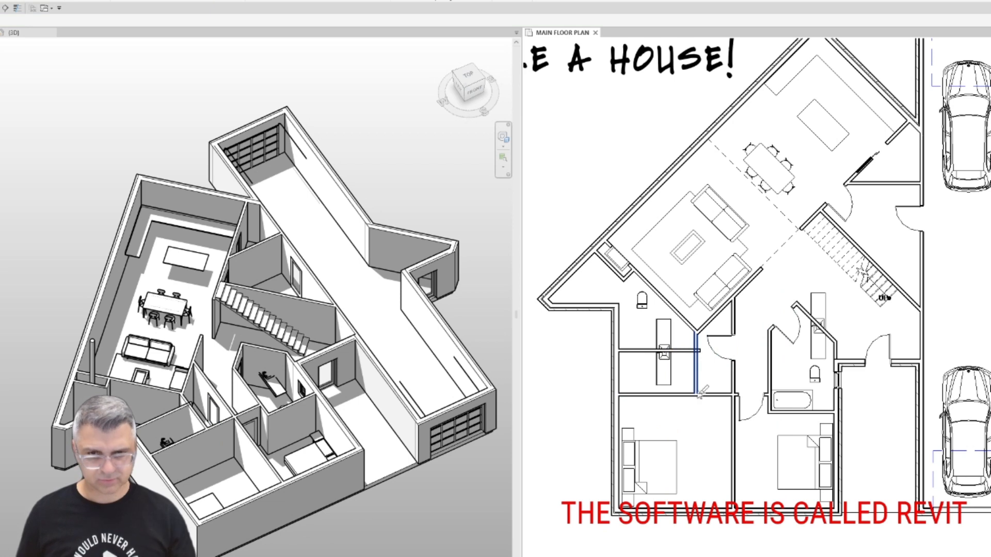
click(720, 396)
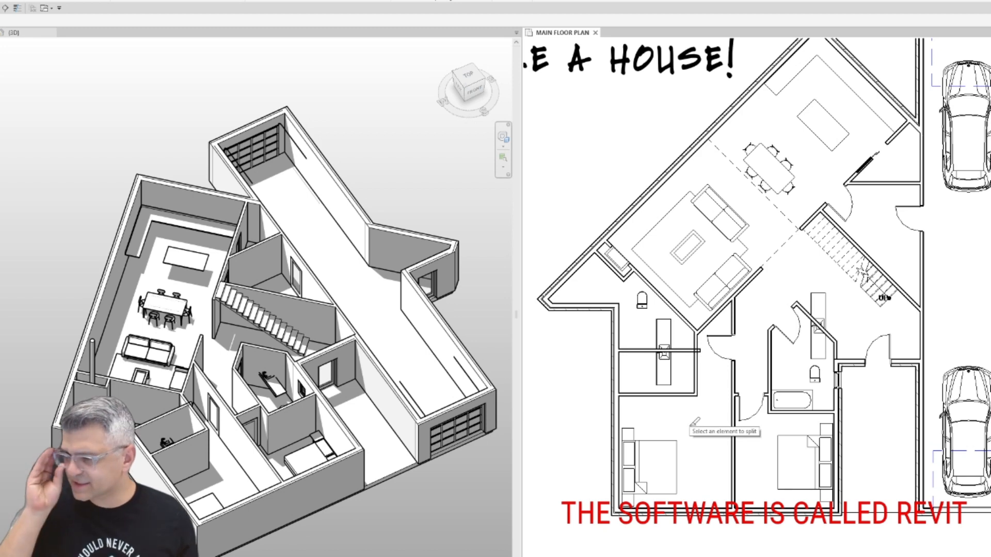
Rotate the left bathroom's sink counter 45 degrees and set it against the diagonal living room wall.
scroll(660, 356, up, 2)
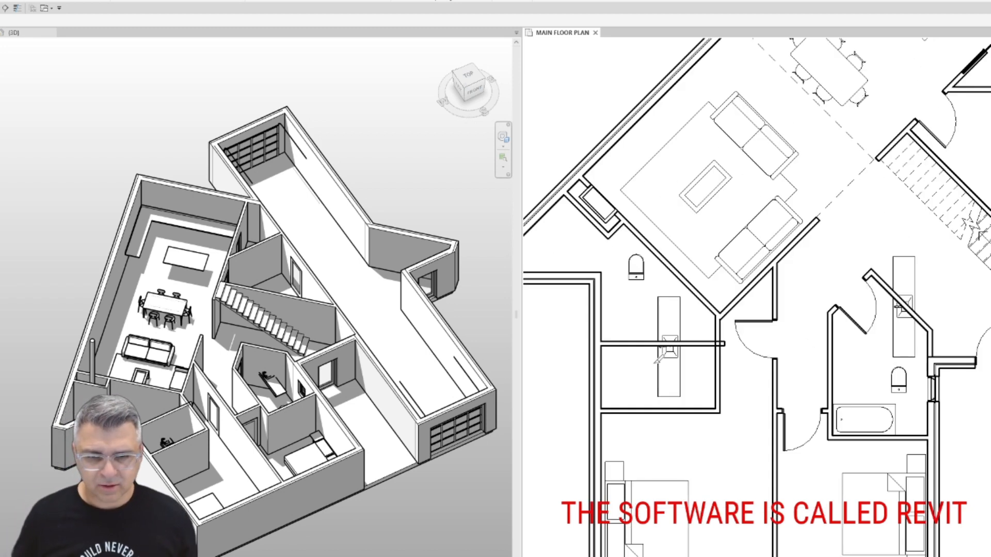
key(Escape)
click(666, 336)
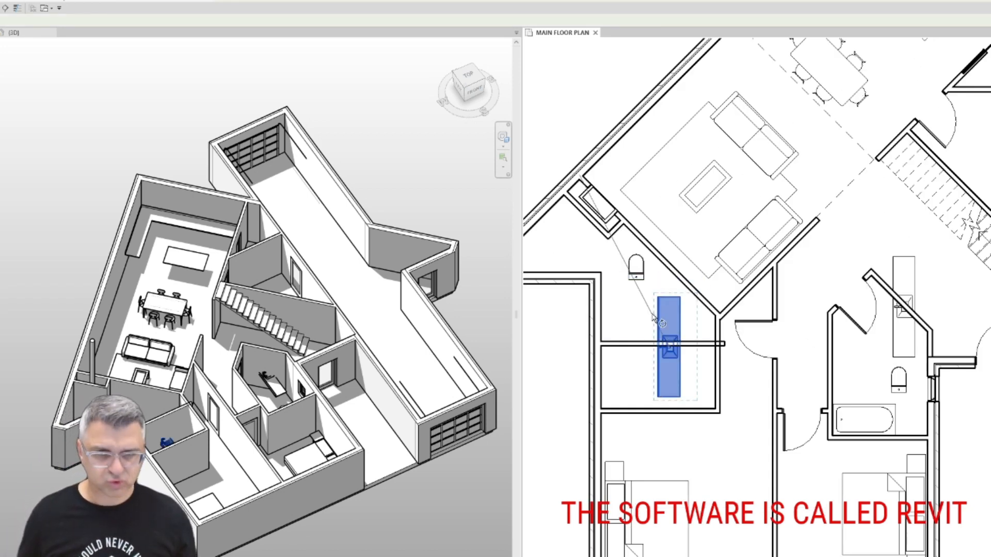
key(r)
key(o)
click(662, 310)
text(45)
key(Return)
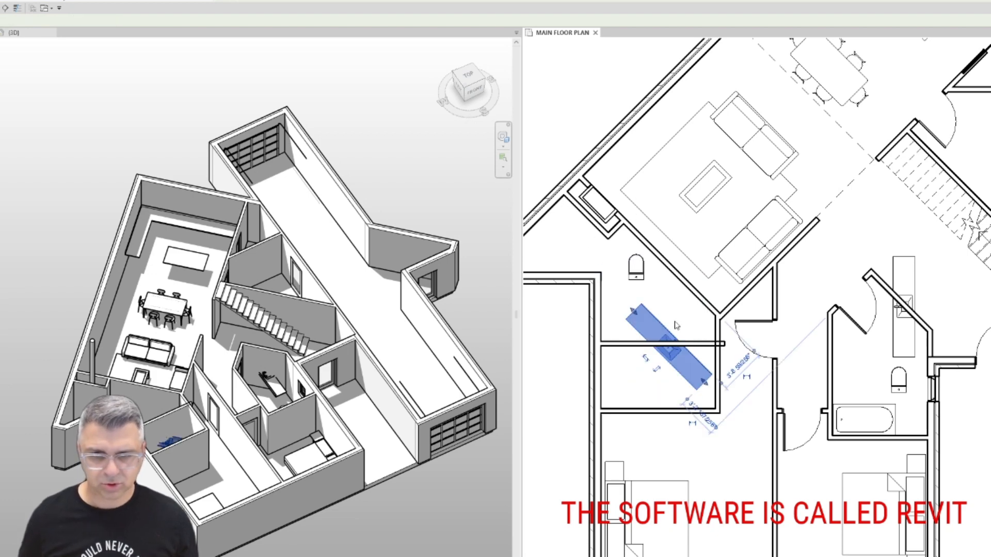
drag(671, 329, 668, 269)
scroll(668, 309, up, 3)
drag(668, 309, 660, 305)
middle_drag(659, 305, 774, 372)
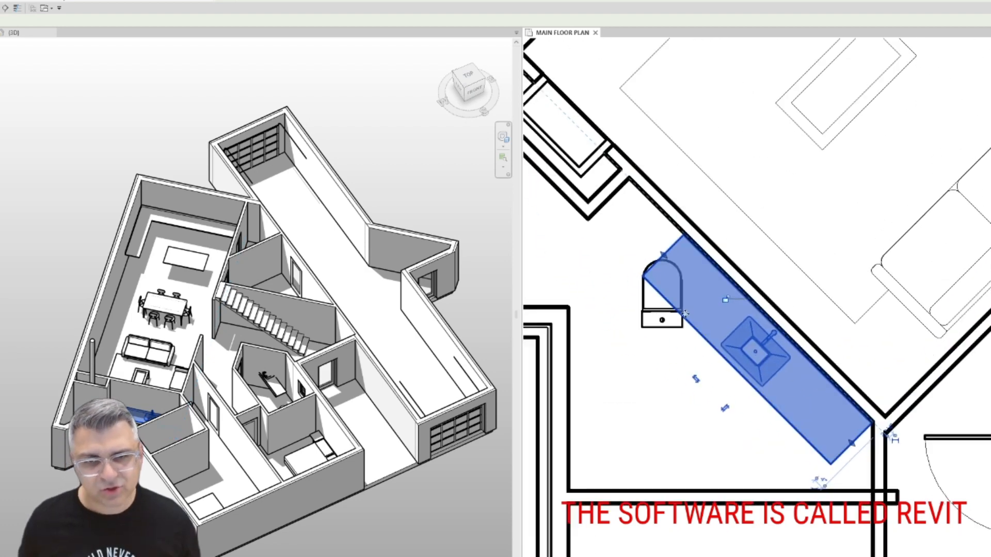
Place a copy of the toilet against the diagonal wall beside the fireplace and delete the original upright toilet.
click(663, 278)
key(c)
key(s)
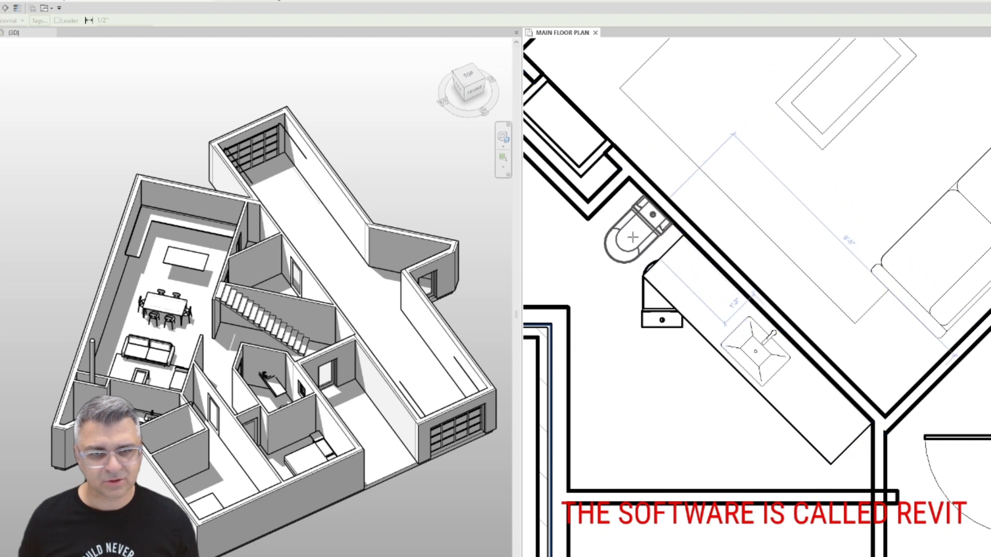
click(634, 236)
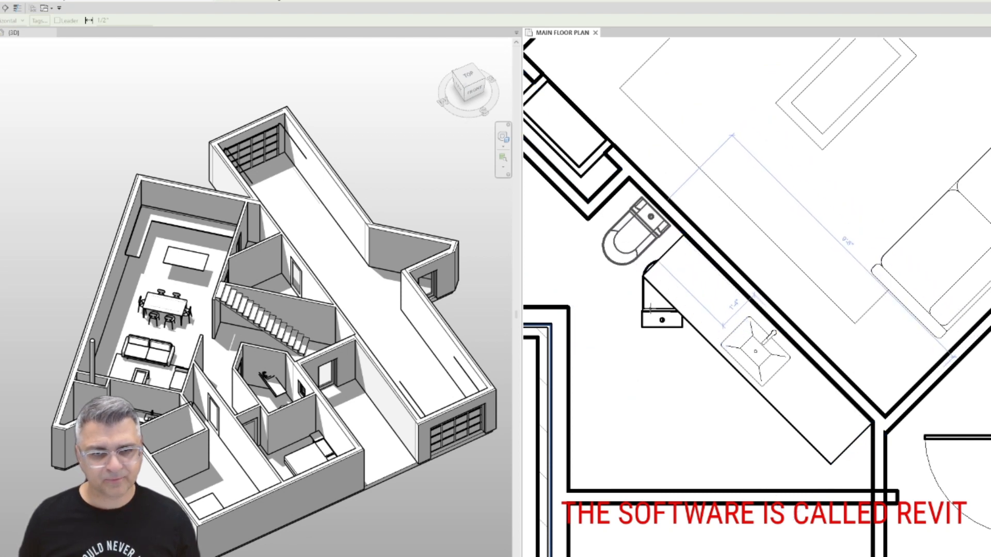
key(Escape)
click(654, 319)
key(Delete)
Shorten the diagonal sink counter from its fireplace end and move the toilet along the wall next to it.
click(666, 274)
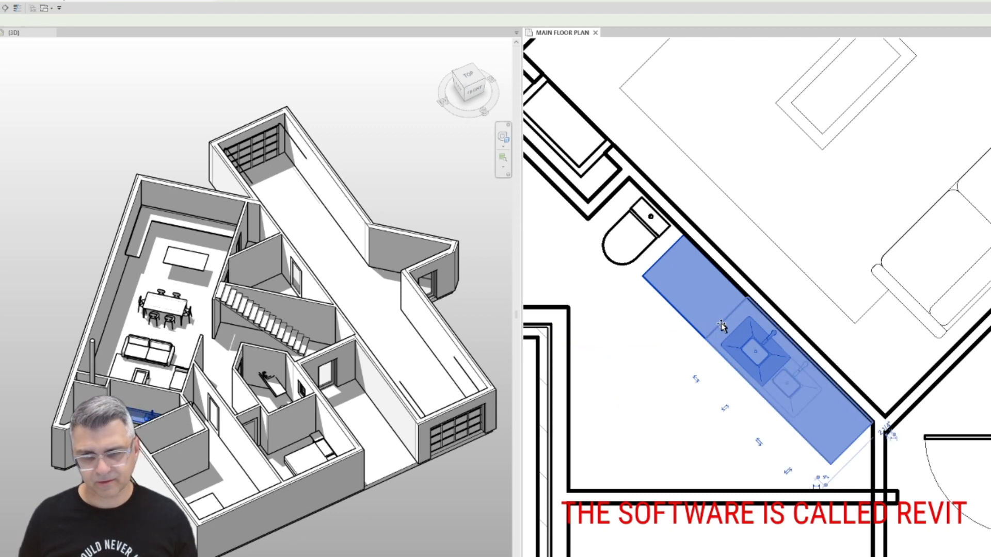
key(Delete)
middle_drag(654, 312, 659, 255)
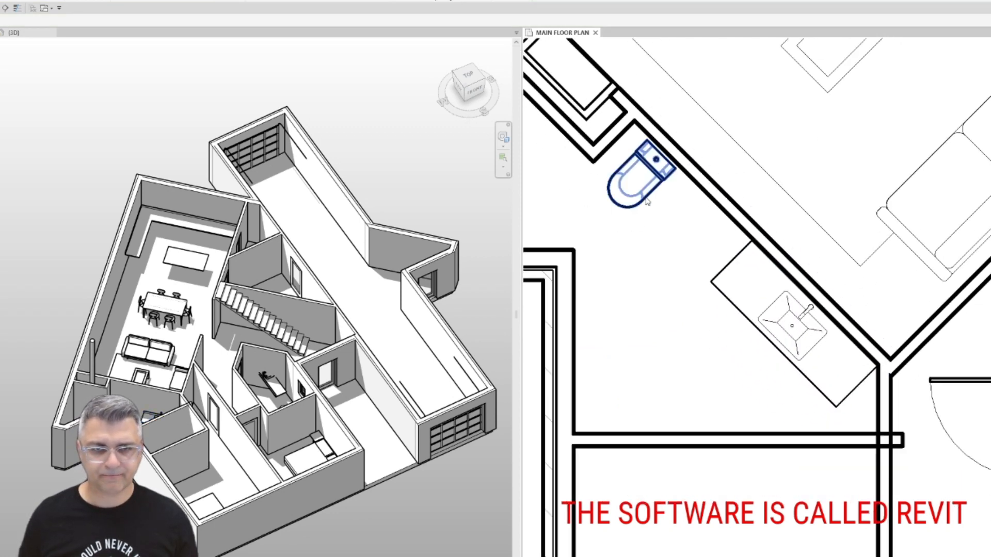
drag(647, 202, 698, 255)
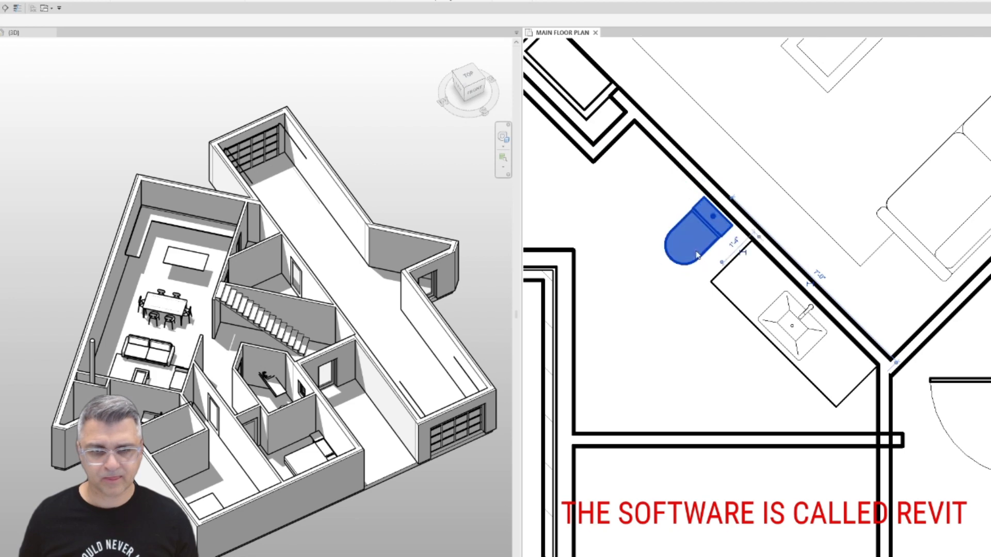
scroll(714, 311, down, 2)
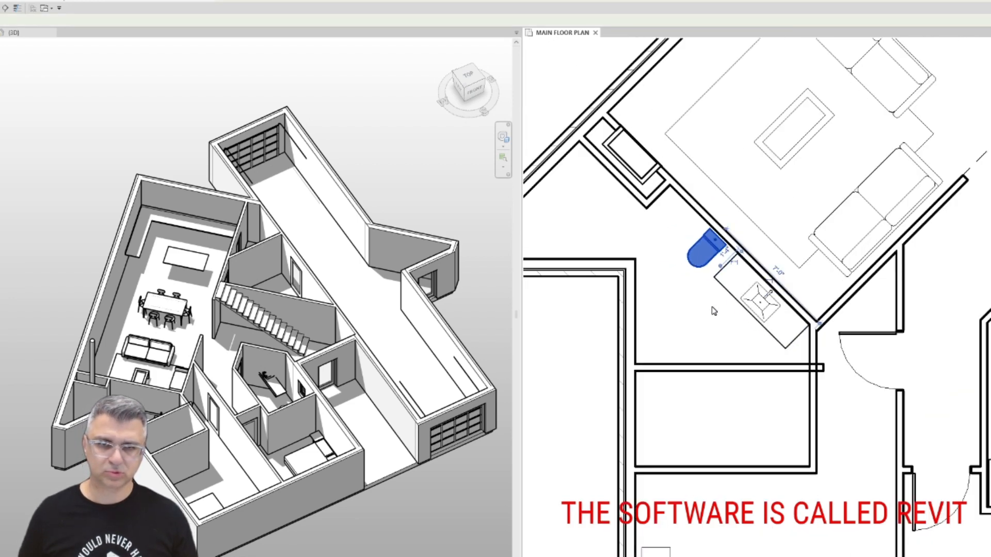
middle_drag(714, 311, 769, 273)
Draw a vertical wall about 3'-3" long from the bathroom's inner corner up to the fireplace enclosure.
click(694, 187)
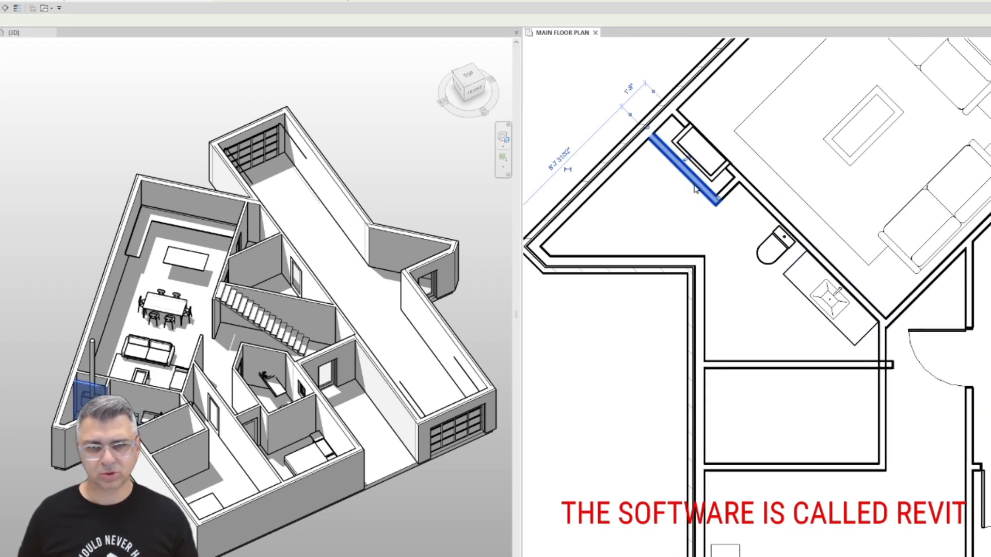
key(Delete)
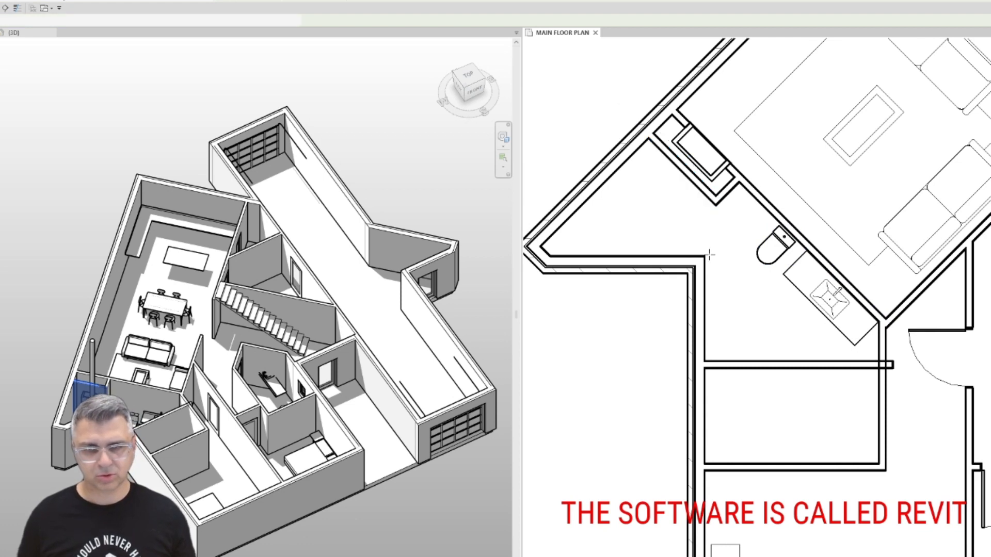
key(w)
key(a)
click(707, 255)
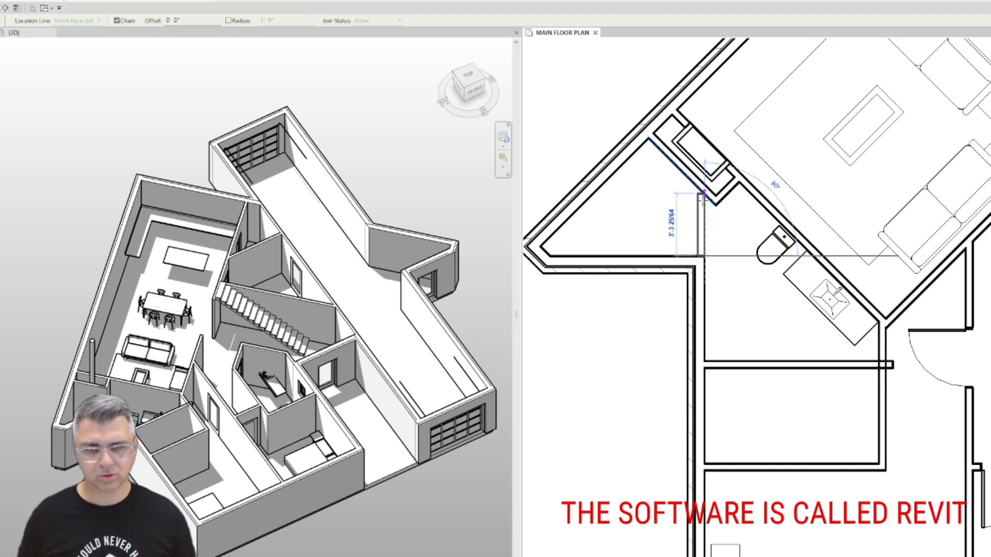
click(703, 202)
key(Escape)
key(Escape)
Move the fireplace enclosure's back wall away from the fireplace and delete the short vertical wall below its corner.
click(686, 181)
drag(686, 186, 684, 183)
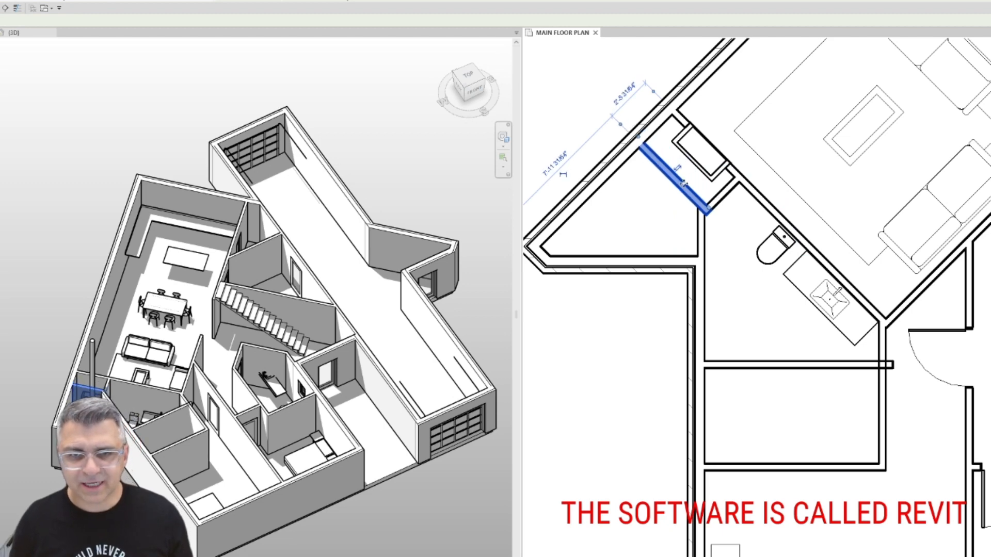
key(Escape)
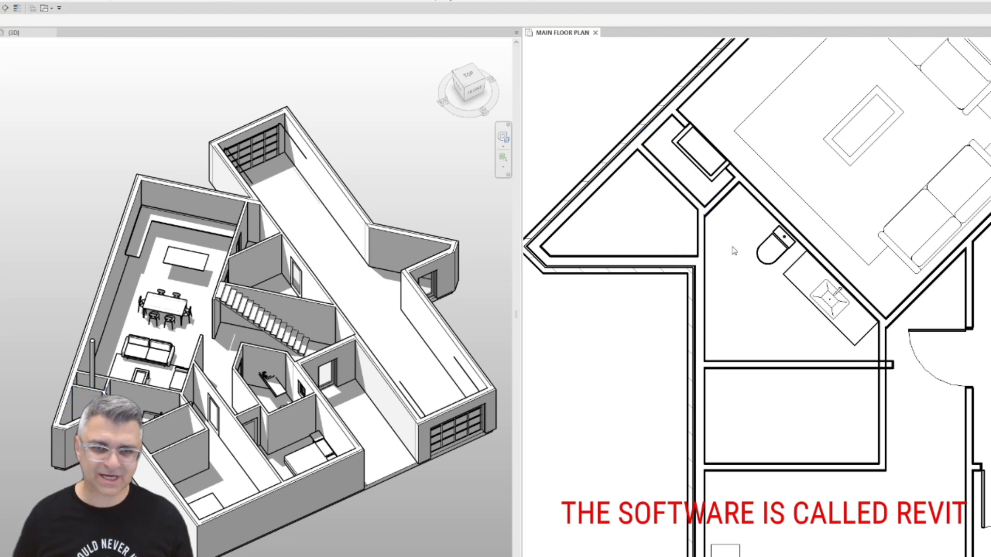
scroll(694, 226, up, 3)
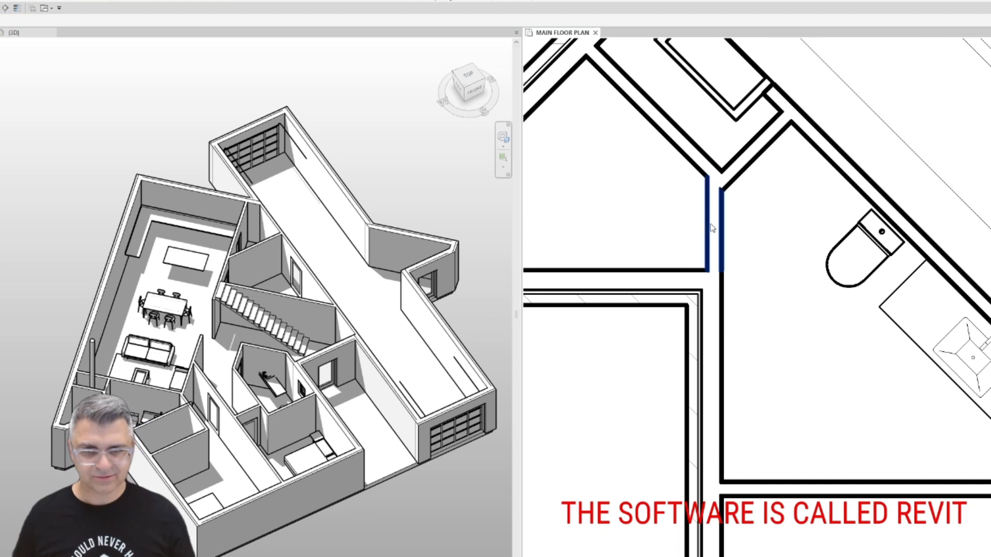
click(712, 230)
key(Delete)
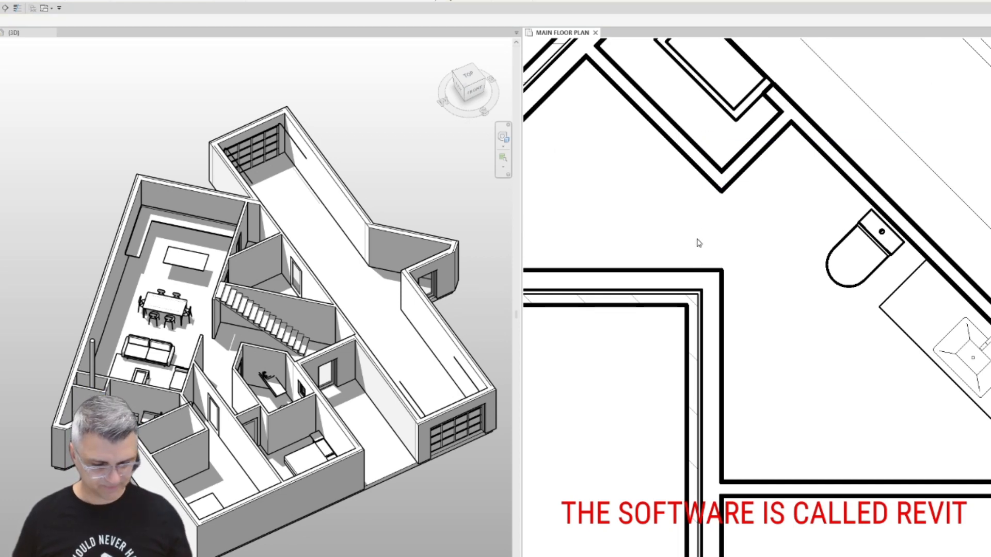
Measure the gap between the bathroom's inner corner wall and the corner of the fireplace enclosure.
key(d)
key(i)
click(689, 270)
click(721, 193)
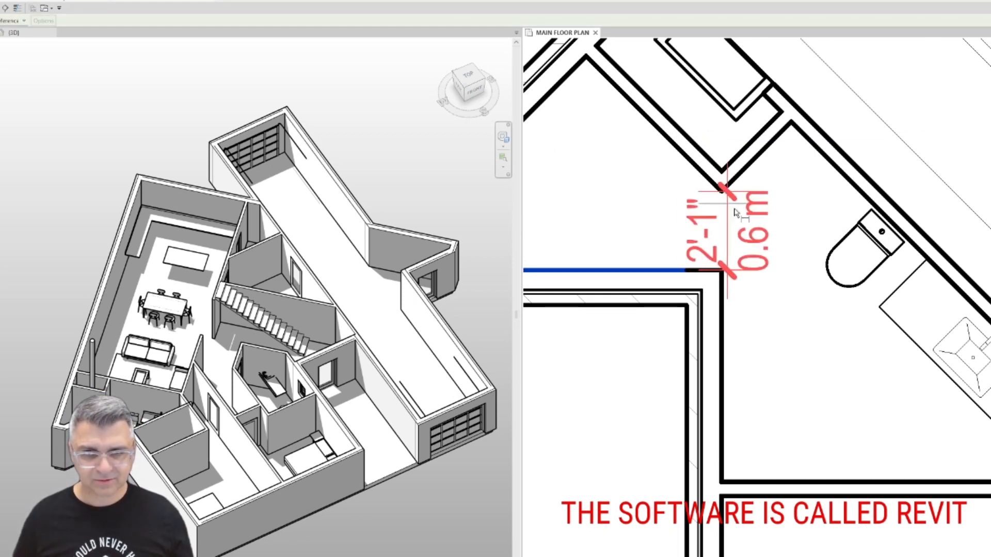
scroll(758, 217, down, 2)
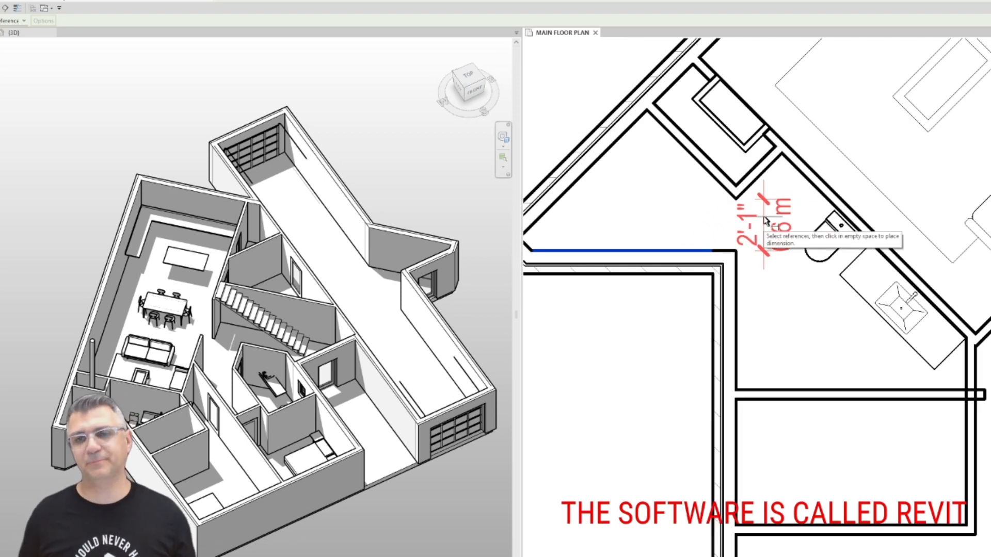
key(Escape)
key(Escape)
Nudge the fireplace enclosure's back wall toward the fireplace to widen the passage below it.
scroll(766, 220, up, 2)
click(707, 170)
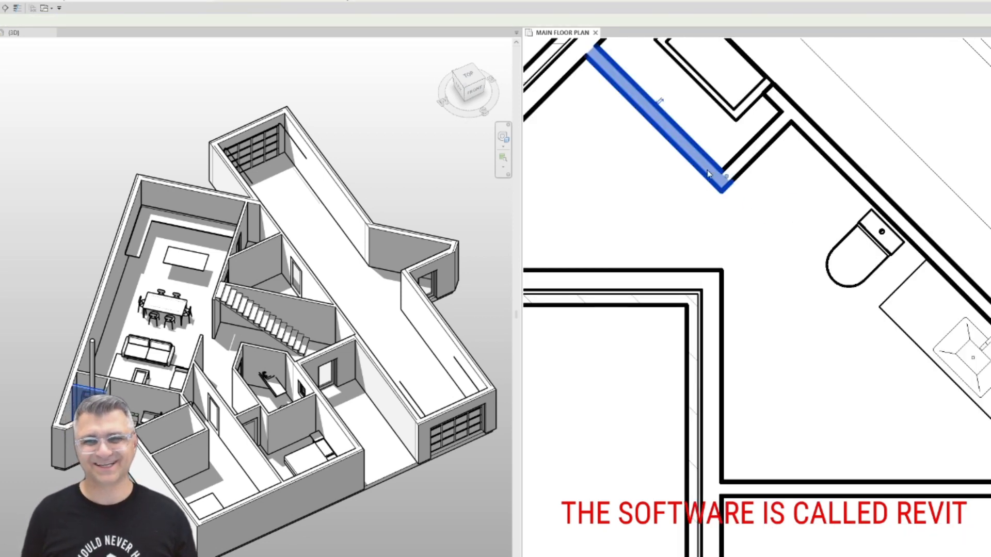
key(Up)
key(Up)
key(Up)
key(Up)
key(Up)
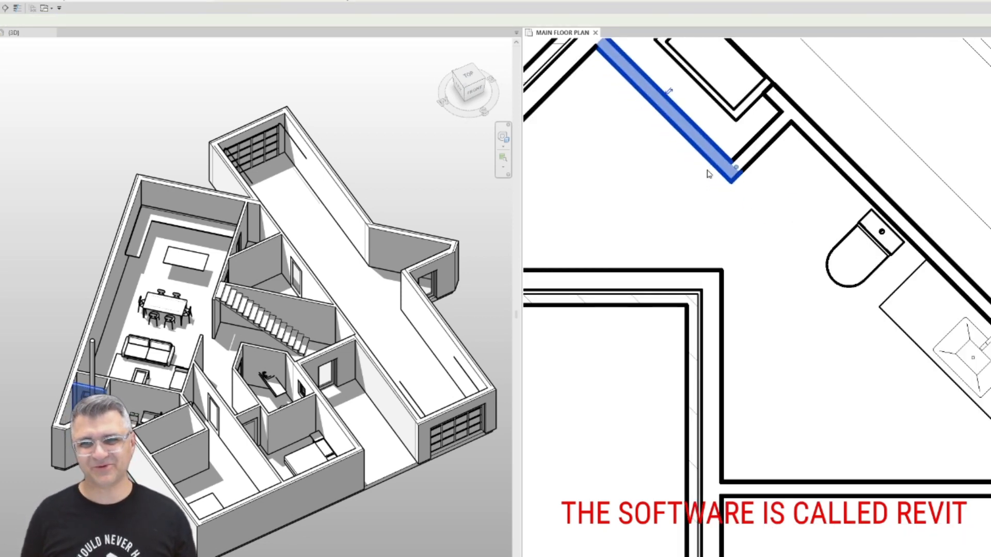
key(Up)
key(Up)
key(Up)
key(Escape)
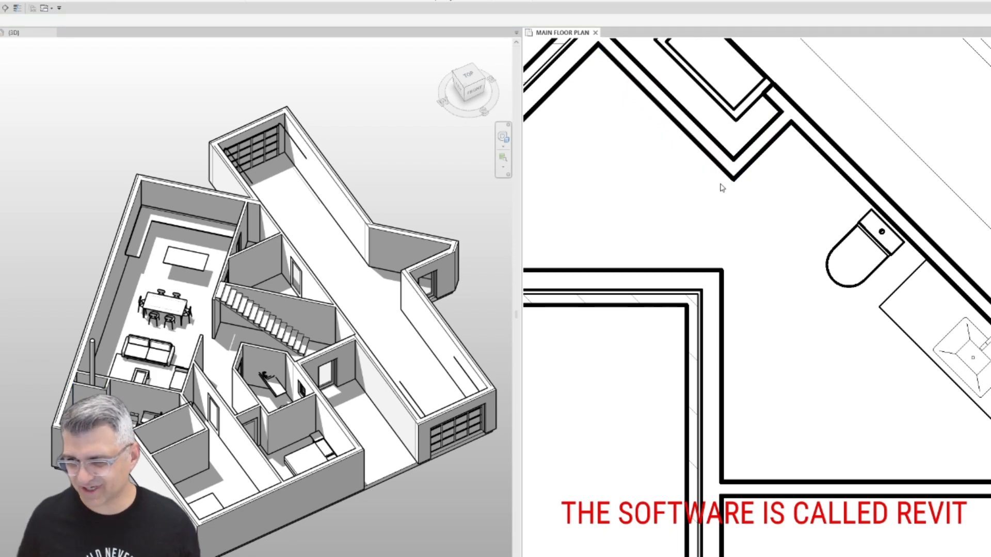
Move the closet's lower and upper walls down, leaving 6'-0" between them, and end the upper wall at the side wall.
scroll(816, 278, down, 4)
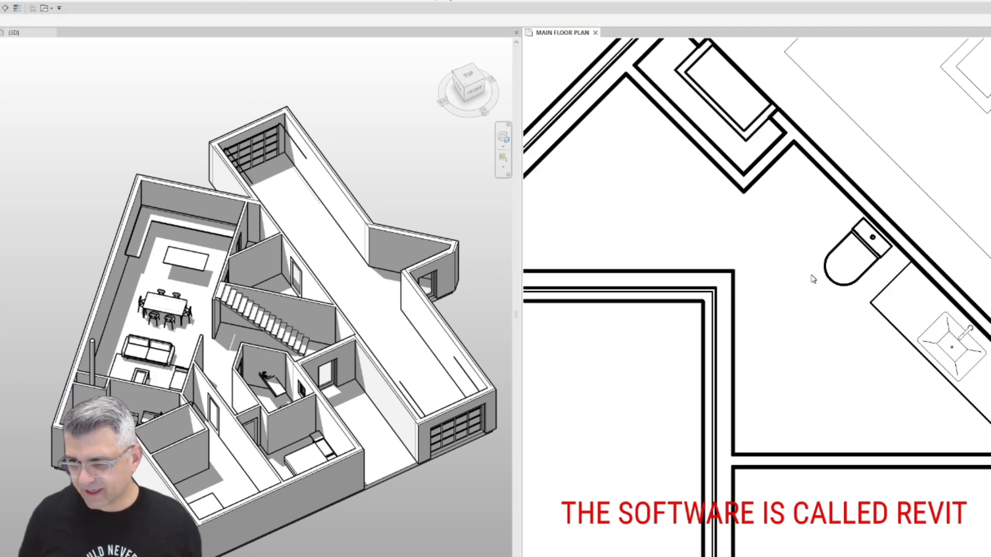
middle_drag(826, 405, 625, 236)
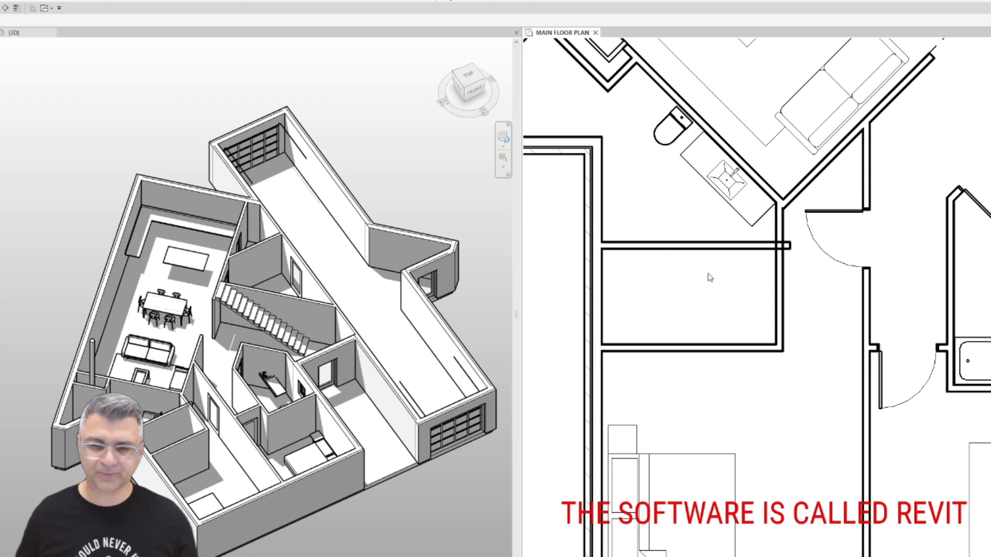
scroll(729, 279, down, 1)
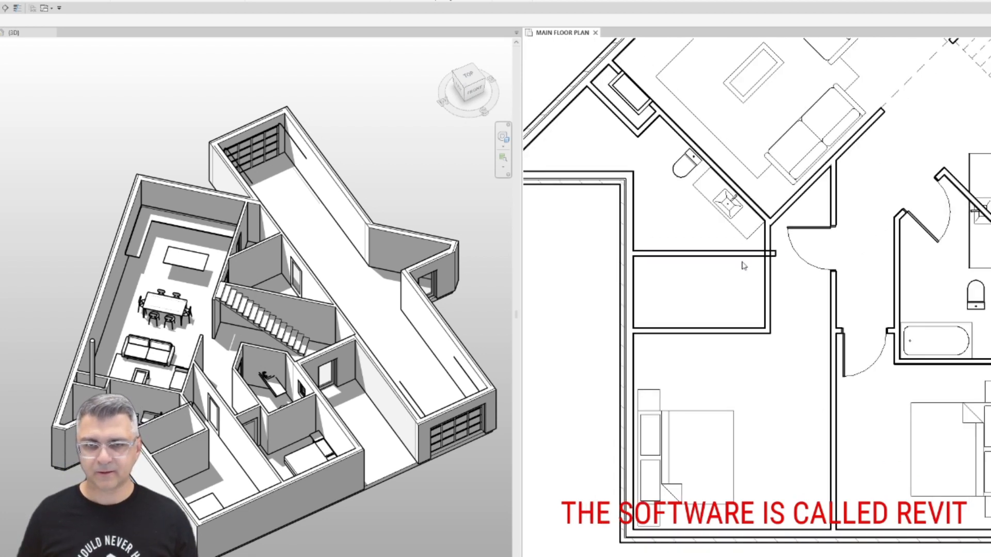
click(722, 333)
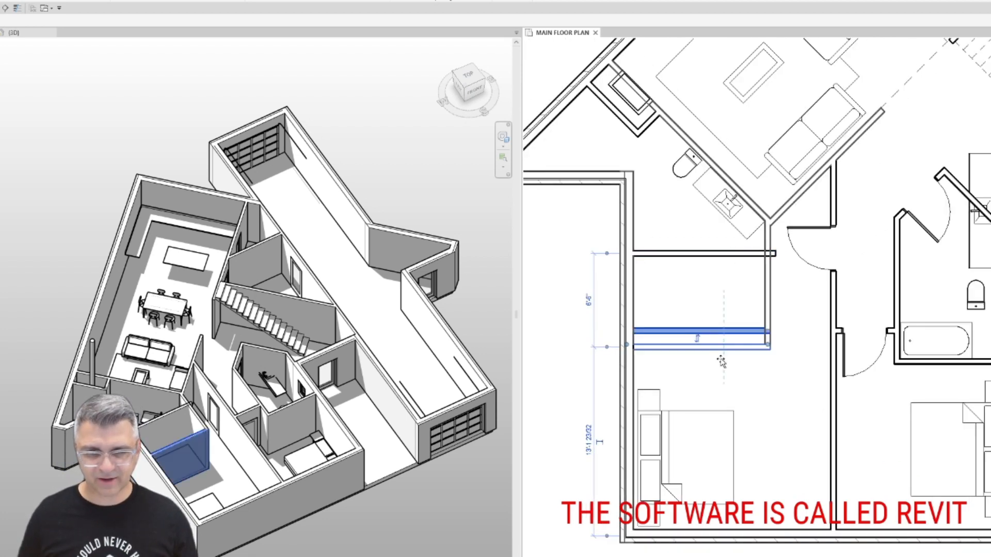
drag(723, 332, 721, 362)
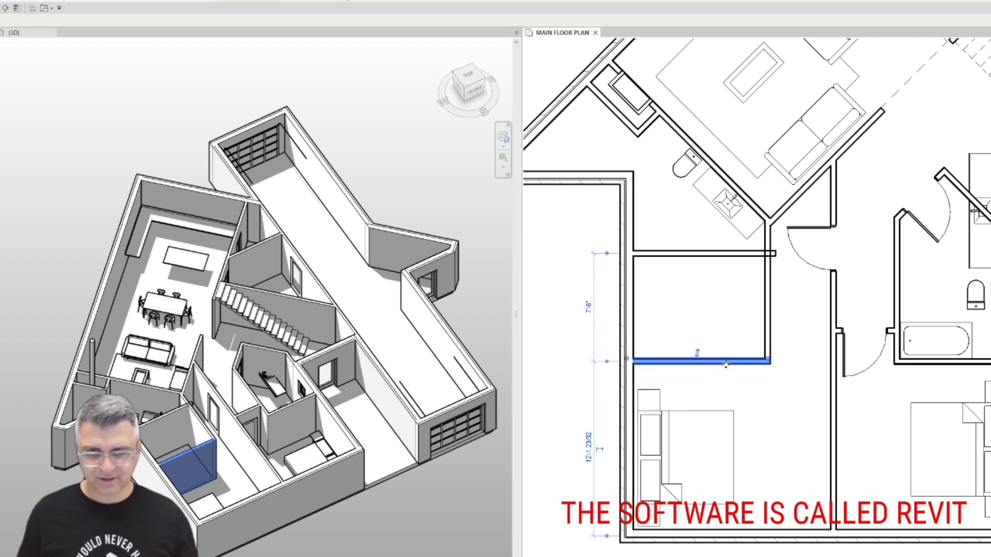
click(729, 253)
drag(728, 255, 729, 277)
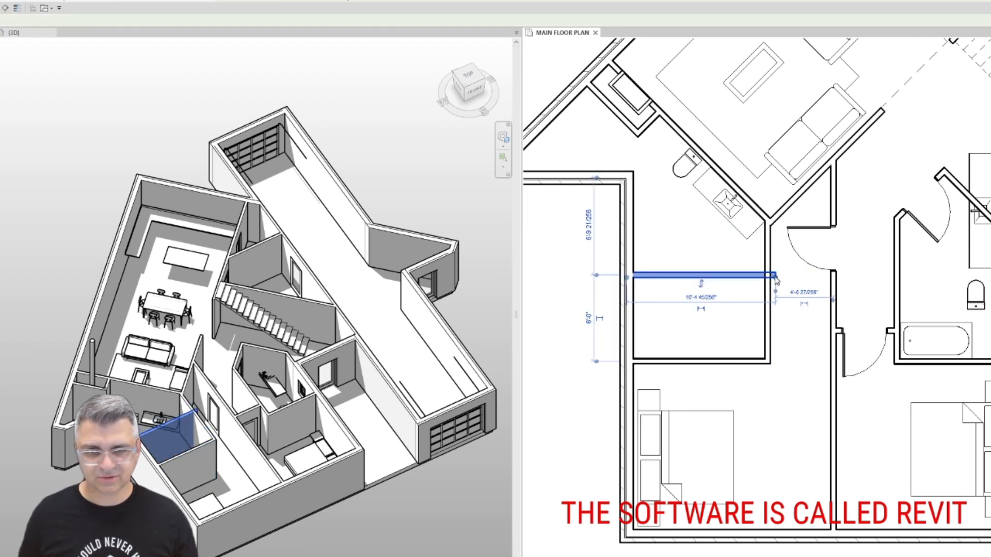
key(Escape)
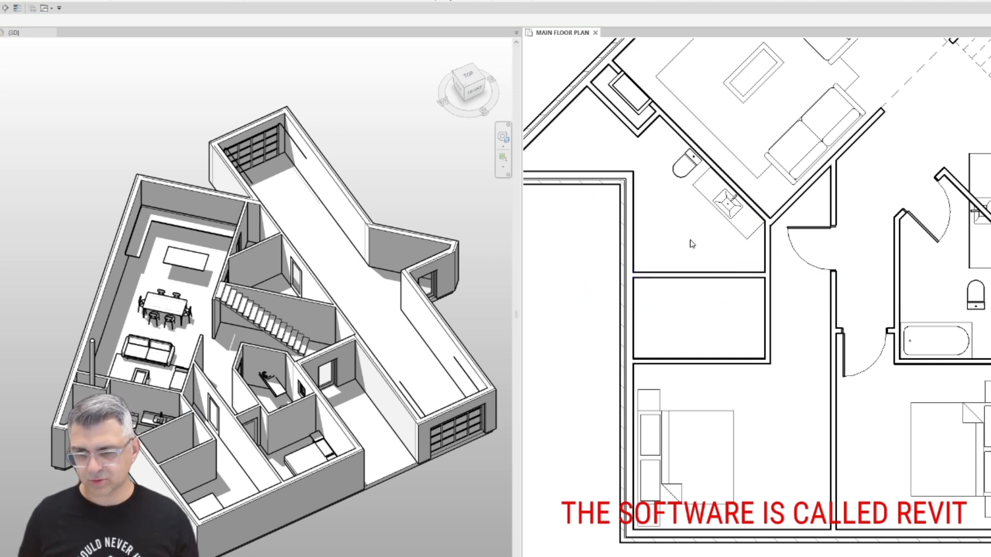
Mark off the triangular bathroom corner below the fireplace with a dashed vertical line and dashed crossing diagonals.
middle_drag(691, 240, 811, 298)
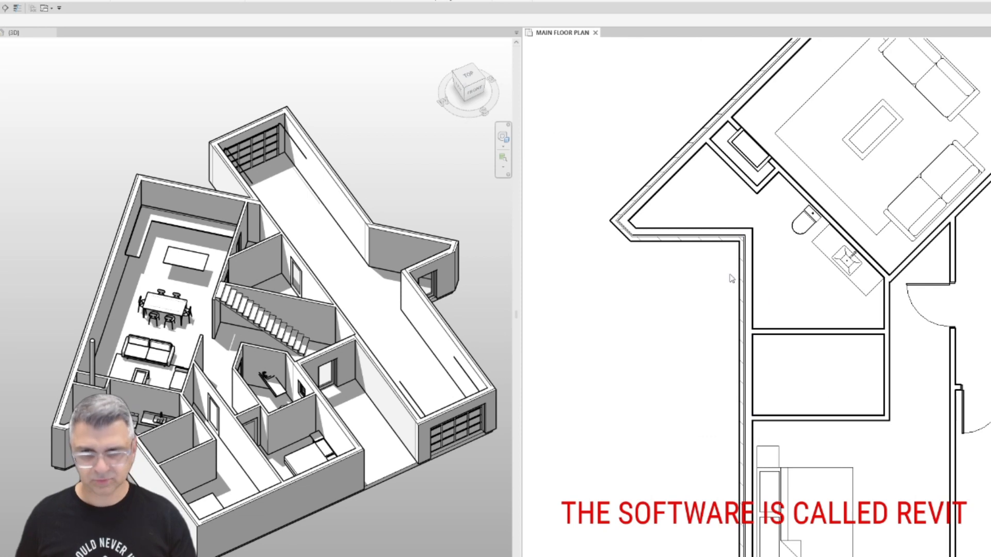
key(w)
key(a)
click(753, 228)
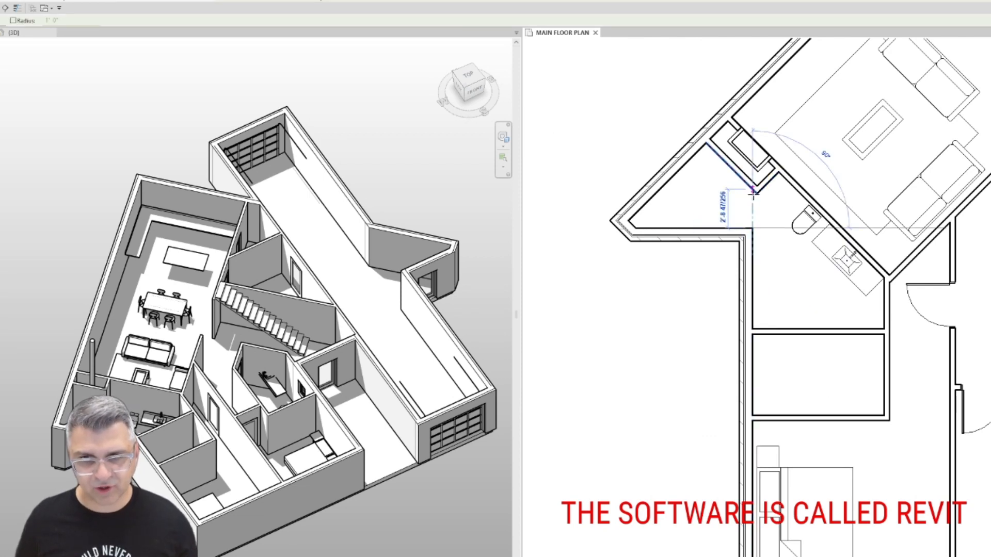
click(635, 228)
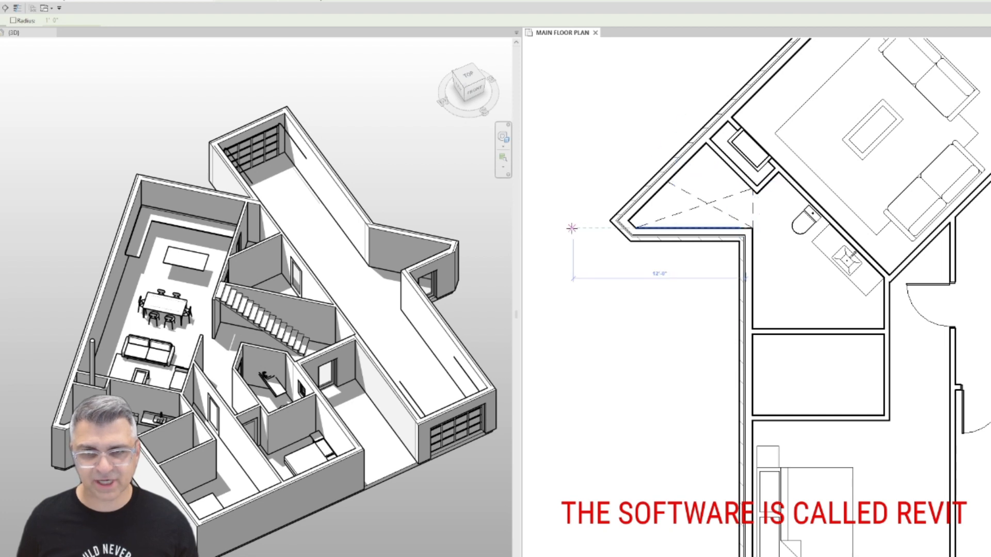
Dimension the lower-left bedroom and closet depths in one string from the lower exterior wall through the closet walls, placed outside the exterior wall.
key(Escape)
key(Escape)
middle_drag(801, 326, 741, 282)
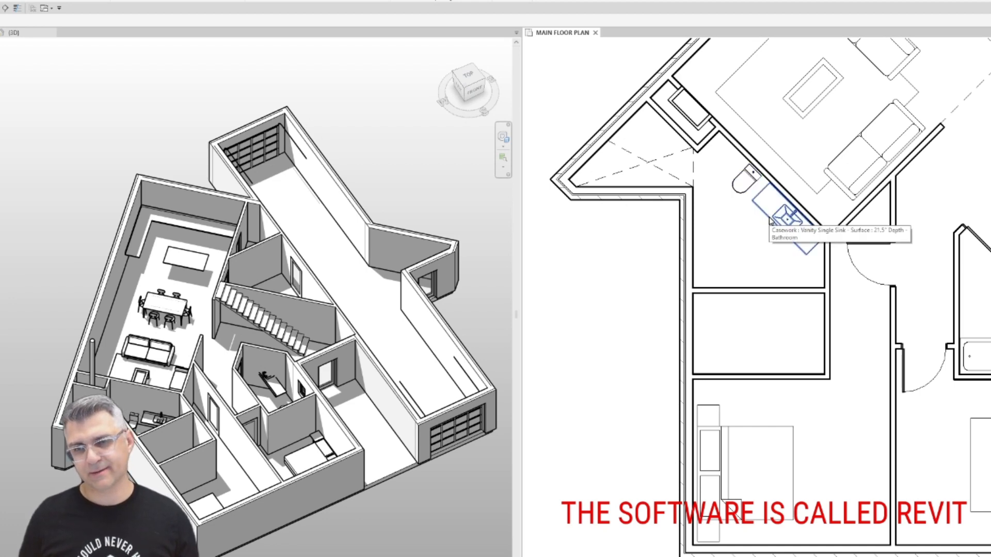
middle_drag(768, 219, 740, 182)
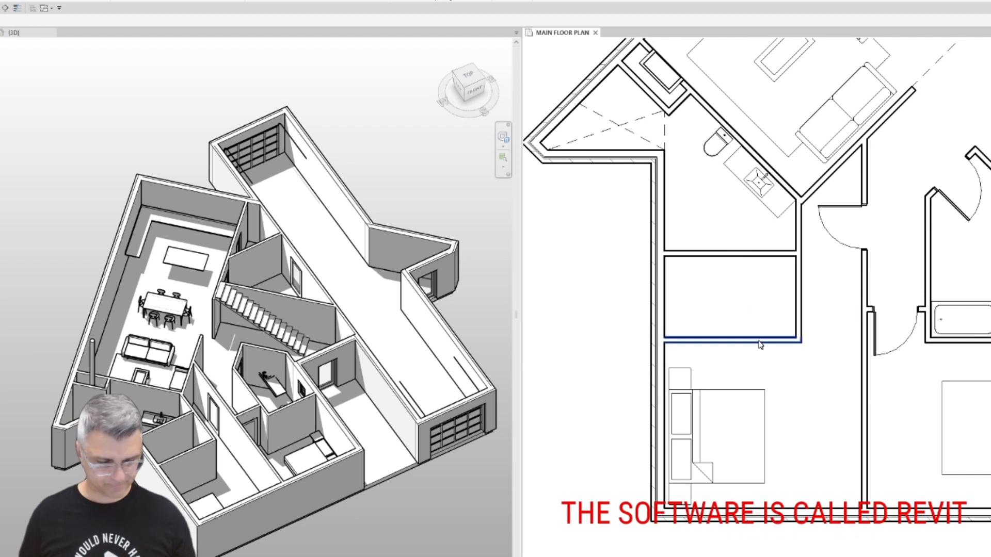
key(d)
key(i)
click(776, 509)
click(779, 342)
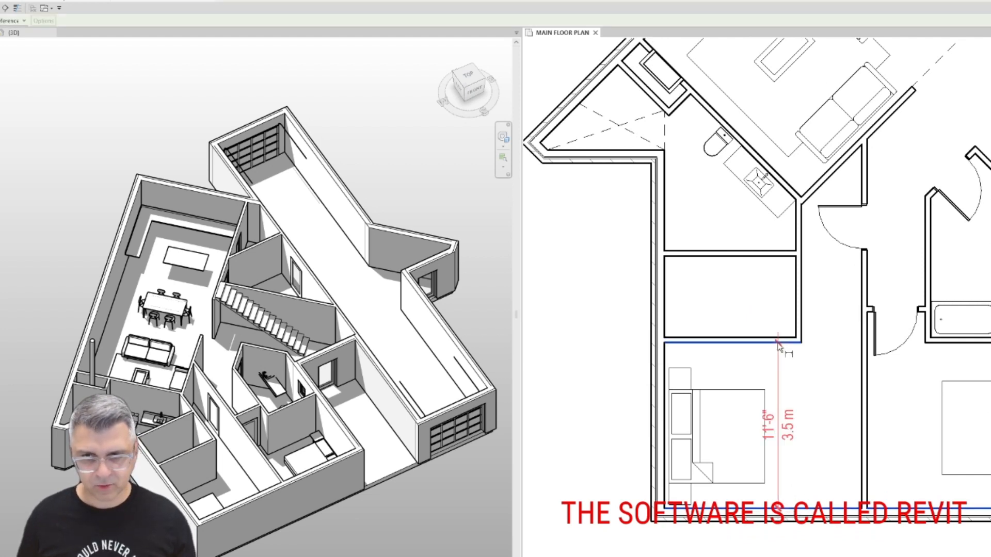
click(776, 338)
click(760, 257)
click(597, 294)
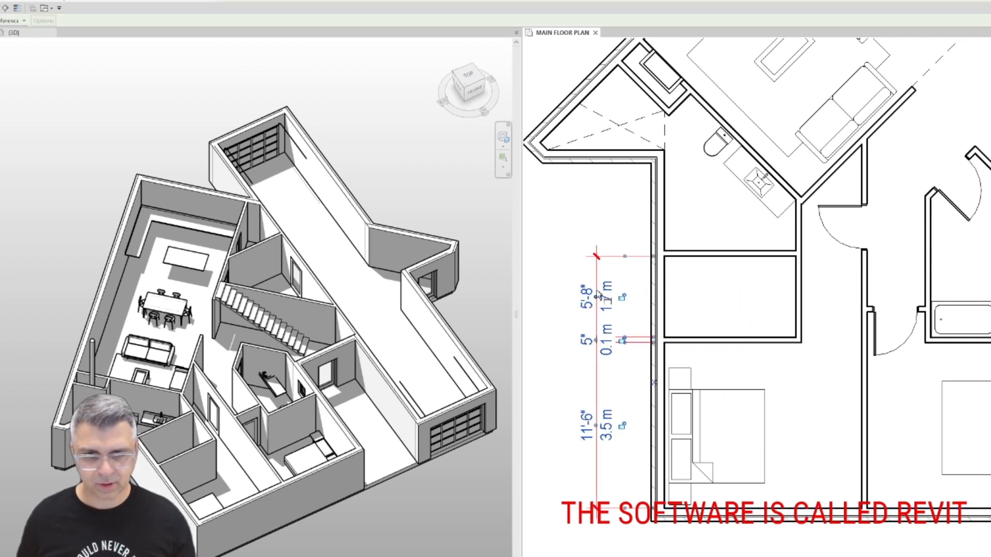
key(Escape)
key(Escape)
Nudge the lower-left bedroom's bed up toward the closet and left against the exterior wall.
click(722, 390)
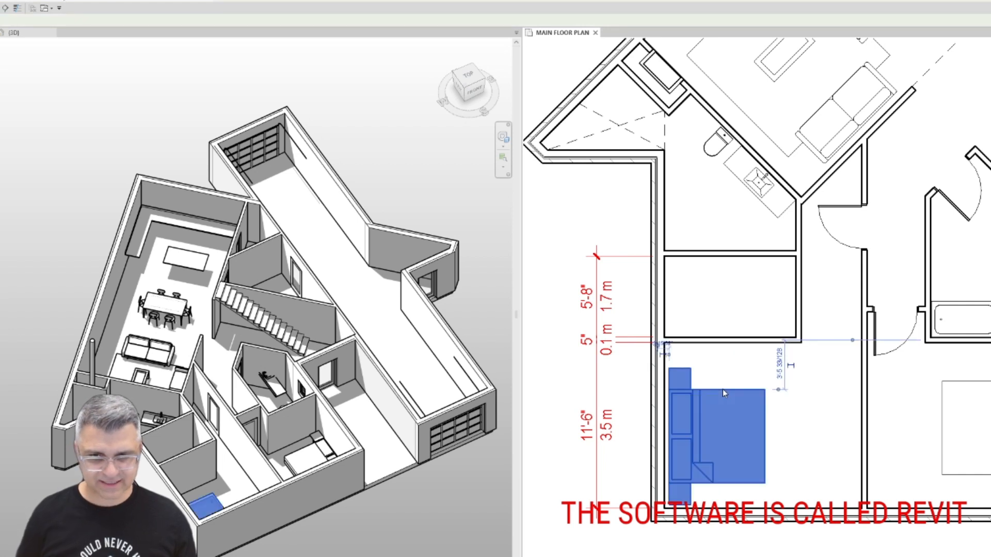
key(Up)
key(Up)
key(Left)
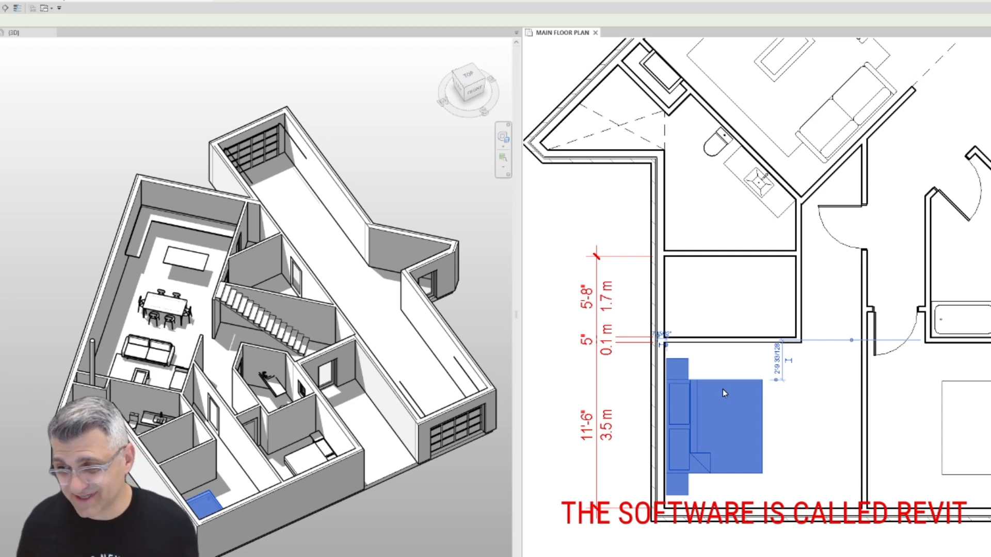
Look over the other shaped houses modelled in the 3D view, ending on the current house with nothing selected.
scroll(723, 389, down, 2)
scroll(348, 333, down, 3)
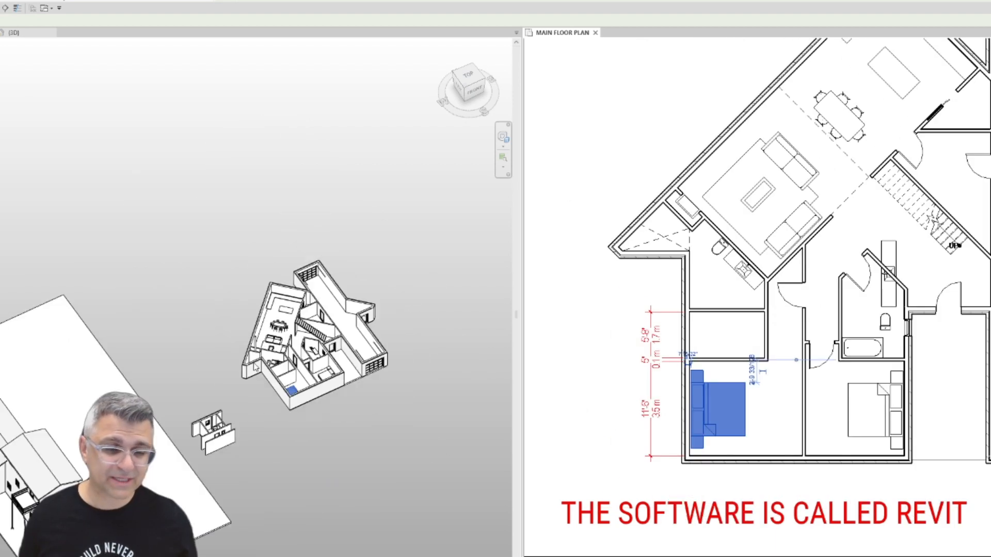
middle_drag(264, 412, 537, 268)
middle_drag(245, 428, 391, 361)
scroll(393, 366, up, 3)
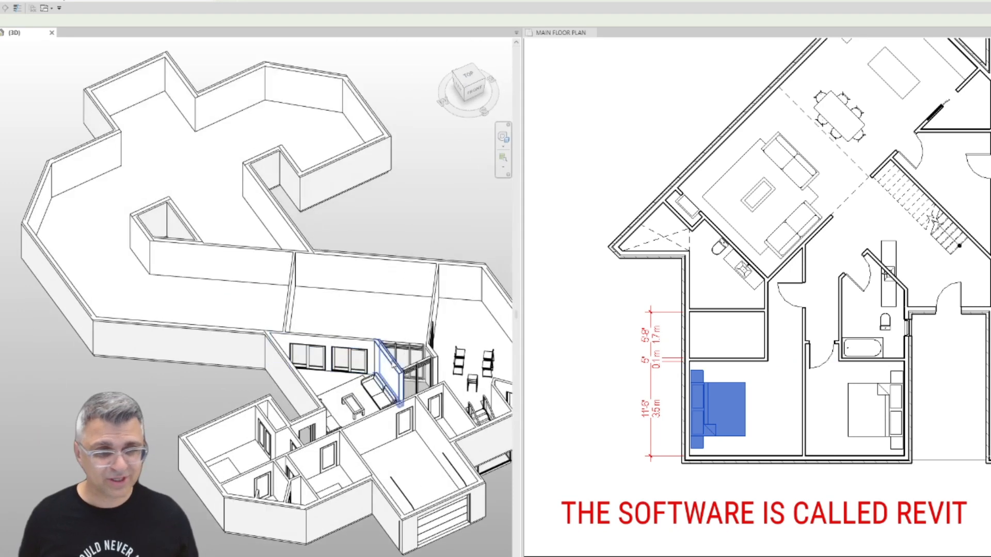
scroll(394, 373, down, 4)
middle_drag(299, 408, 460, 303)
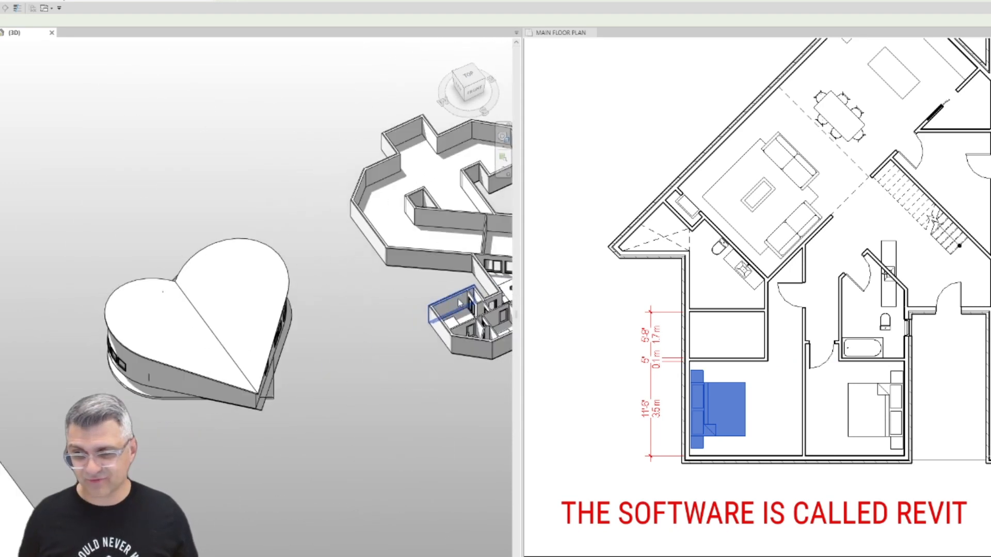
middle_drag(255, 397, 358, 330)
middle_drag(118, 406, 483, 307)
middle_drag(194, 414, 352, 344)
middle_drag(208, 385, 176, 425)
middle_drag(444, 310, 103, 426)
middle_drag(403, 315, 301, 354)
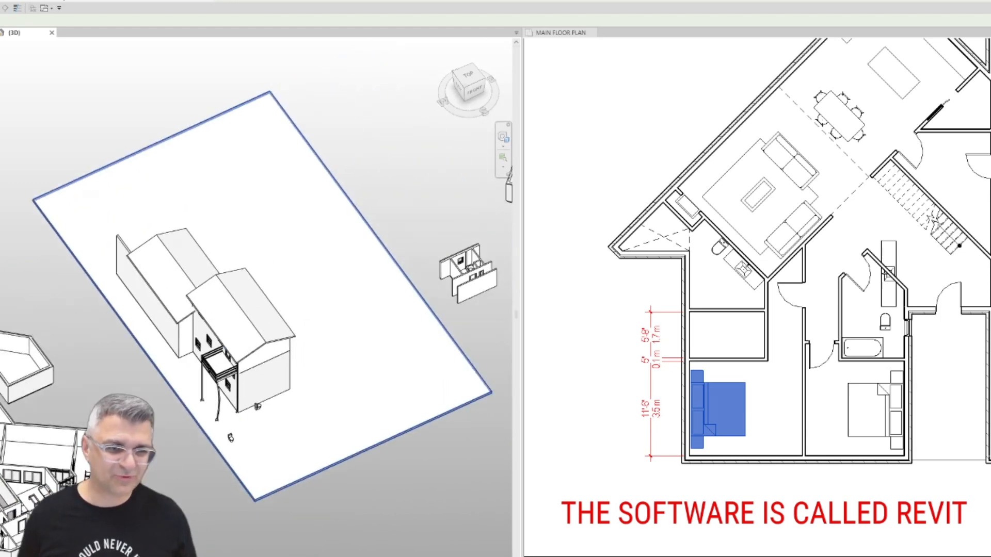
middle_drag(503, 310, 249, 454)
scroll(379, 329, up, 5)
middle_drag(295, 359, 317, 352)
scroll(348, 356, up, 1)
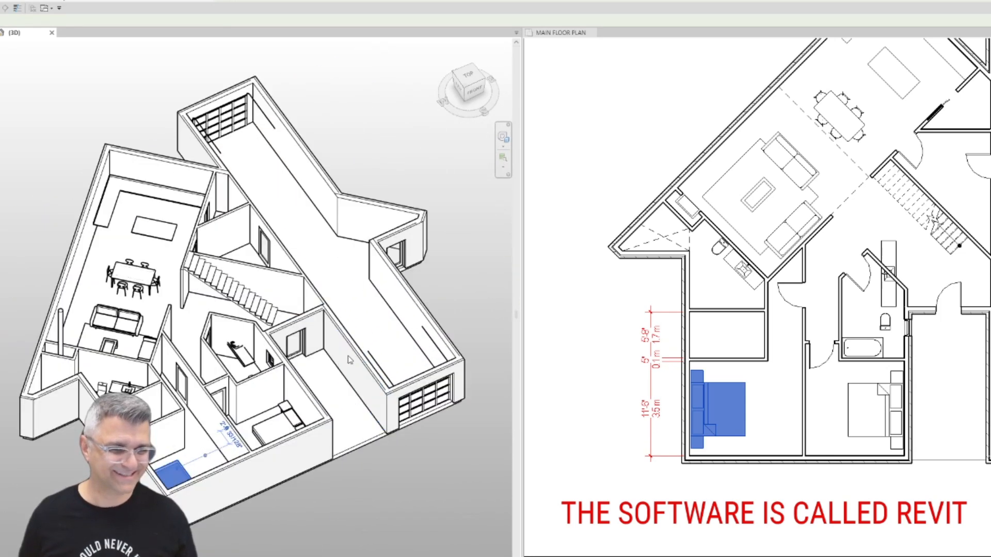
click(442, 294)
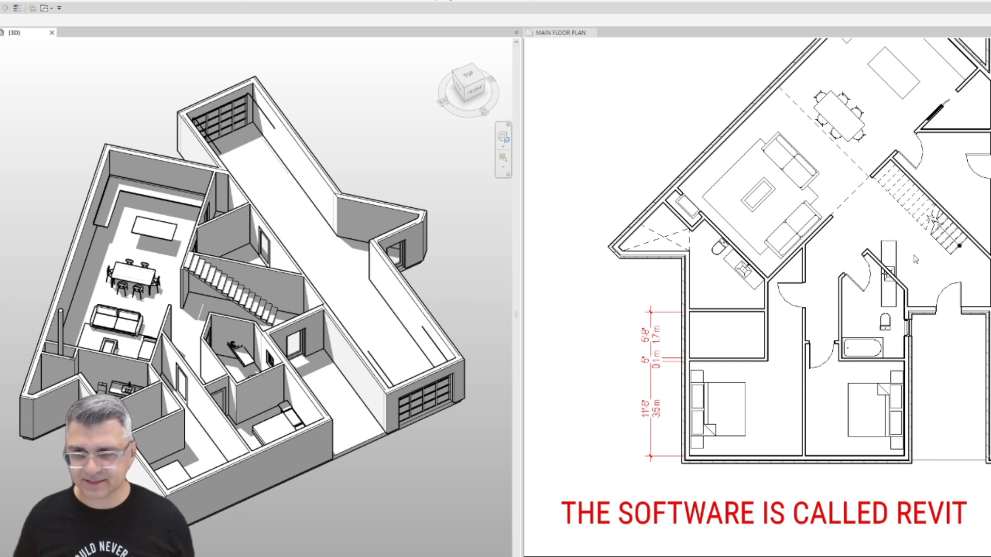
Draw a short horizontal wall from the diagonal stair wall to the garage wall, ending the diagonal wall at their corner.
click(937, 259)
scroll(855, 240, up, 2)
middle_drag(981, 238, 601, 235)
scroll(666, 231, up, 2)
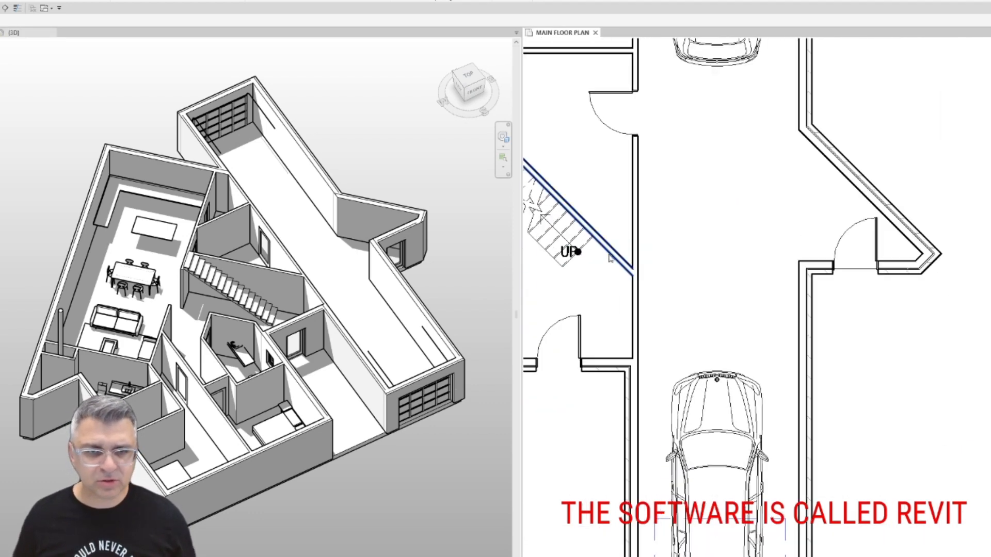
click(606, 249)
key(c)
key(s)
click(593, 236)
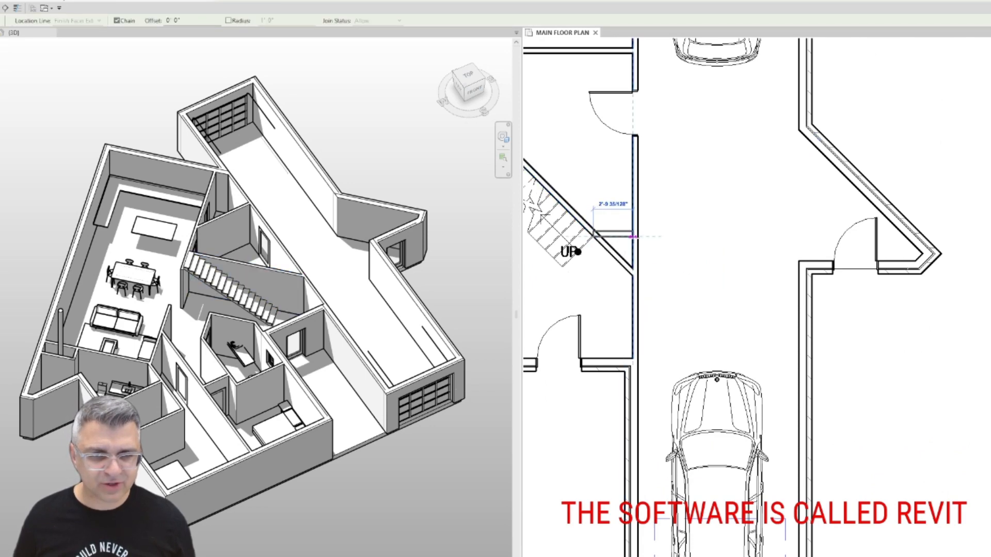
click(633, 237)
key(Escape)
key(Escape)
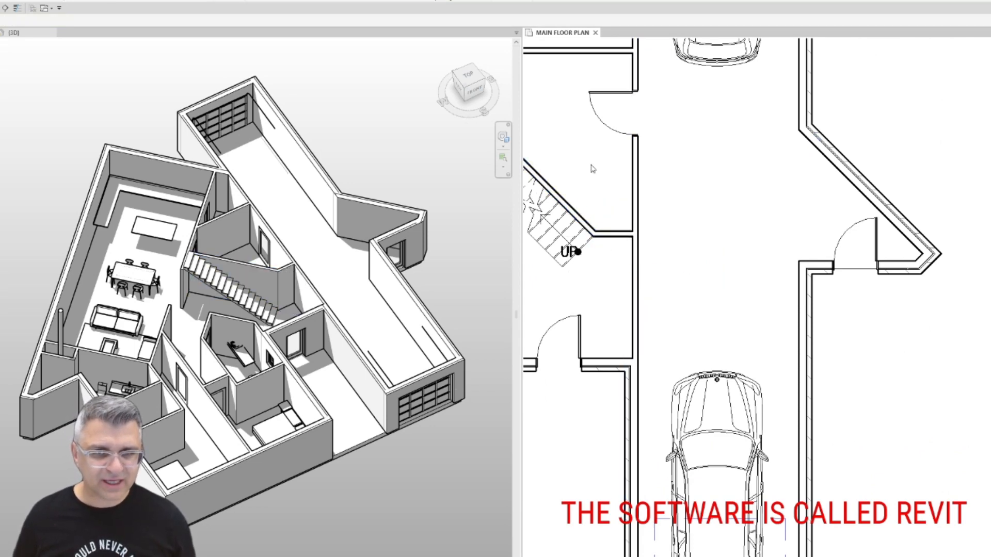
Move the central bathroom's door from its angled wall onto the adjoining vertical hallway wall.
middle_drag(624, 246, 782, 302)
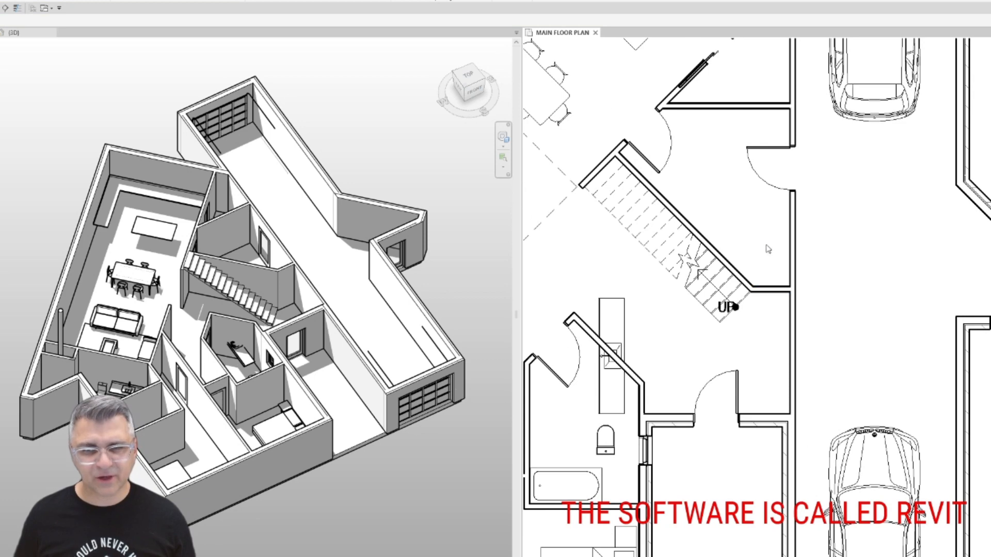
middle_drag(715, 181, 779, 178)
scroll(864, 279, down, 2)
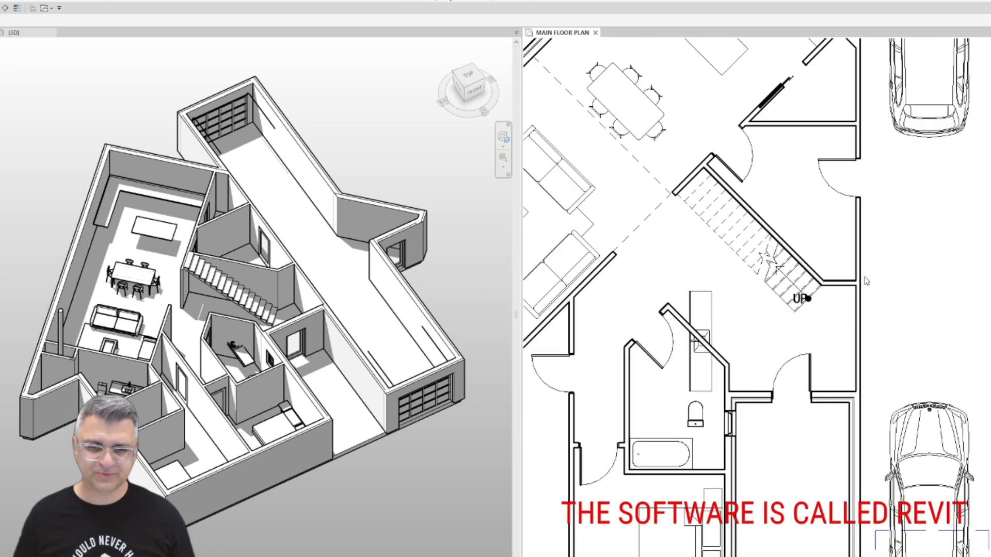
scroll(765, 295, up, 3)
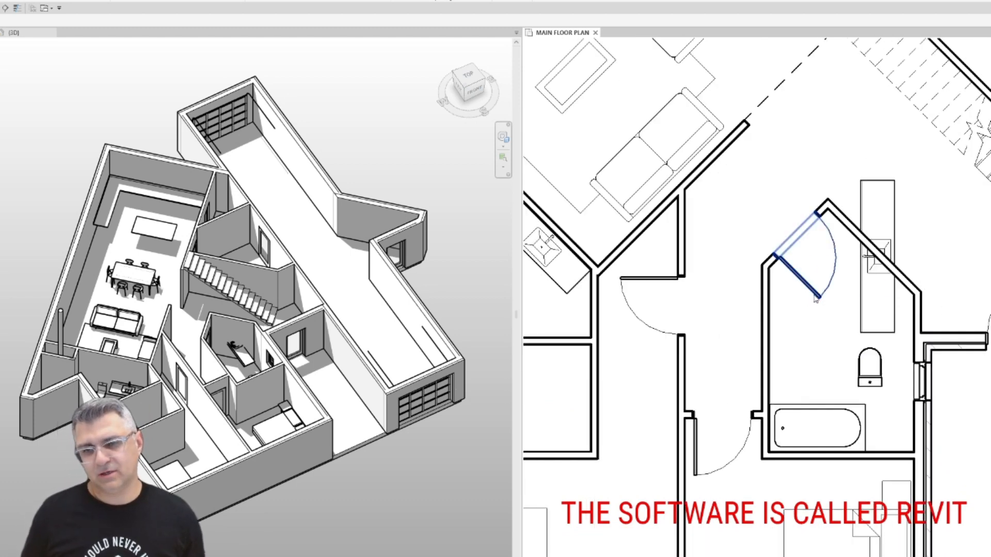
click(816, 300)
drag(798, 276, 770, 315)
Replace the central bathroom's vertical vanity with a matching one on the diagonal wall, shortened toward the room's upper corner.
click(873, 258)
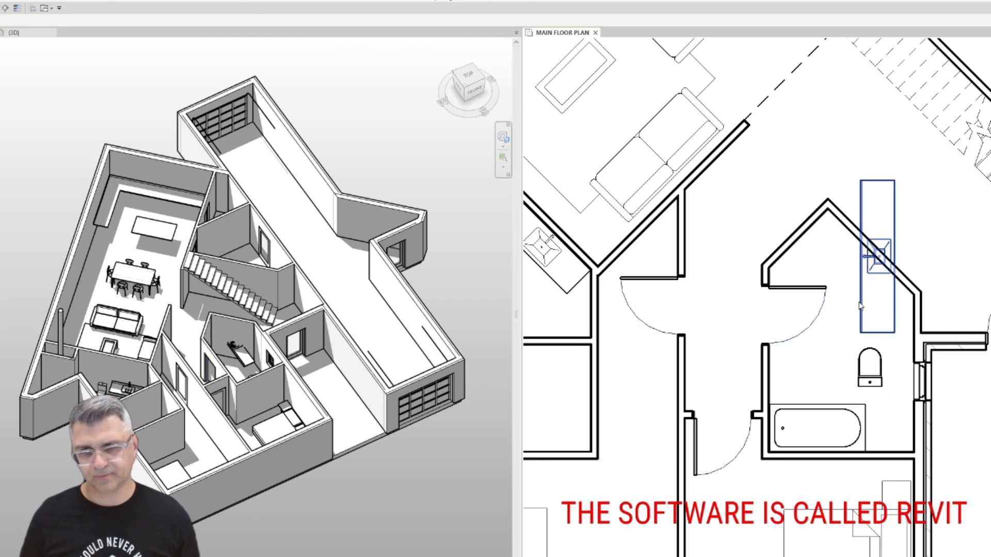
key(c)
key(s)
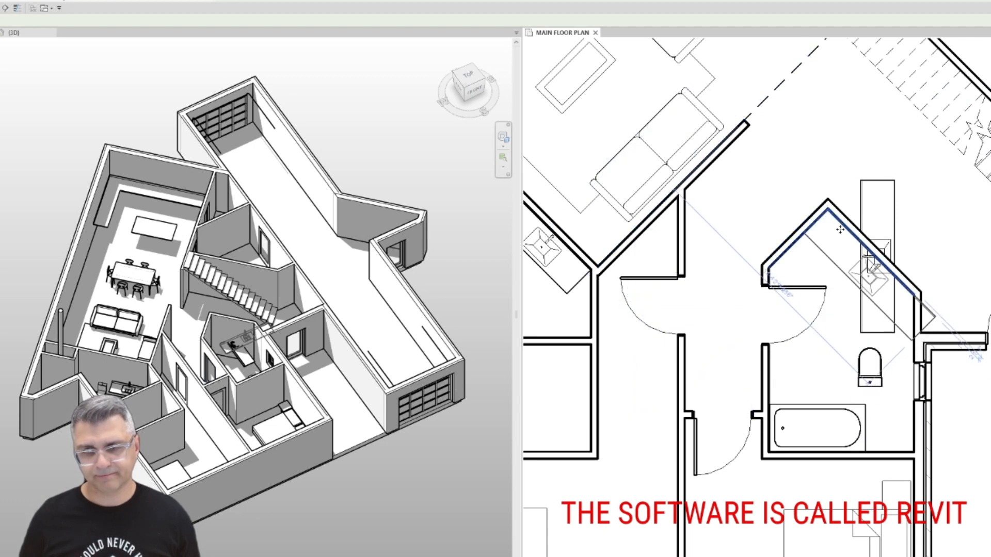
click(840, 230)
key(Escape)
click(888, 230)
key(Delete)
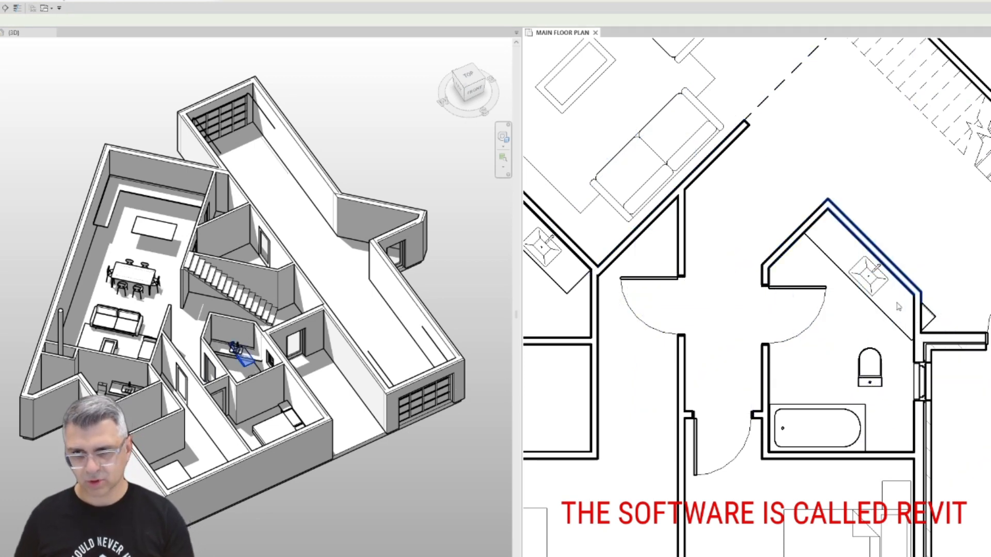
click(899, 305)
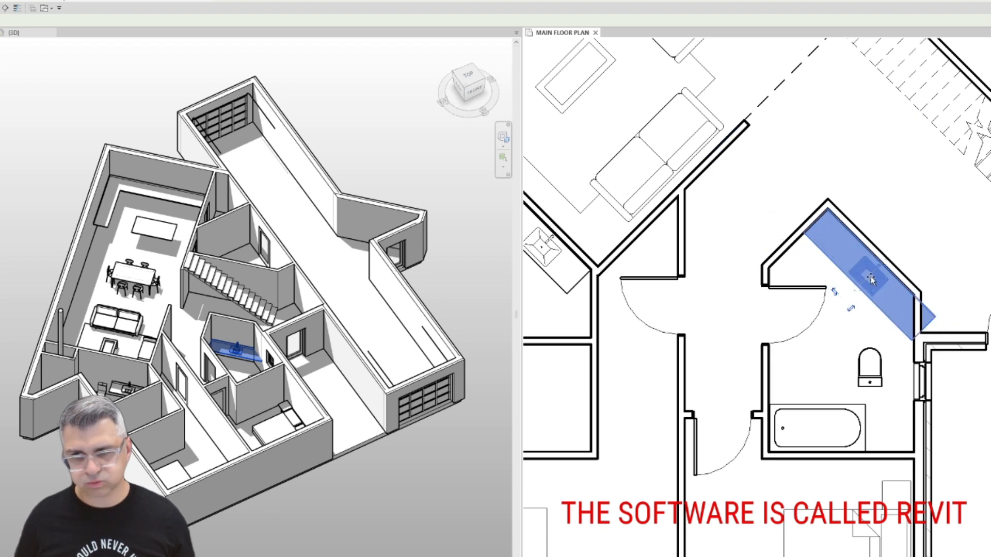
drag(871, 280, 871, 278)
Place a matching toilet against the diagonal bathroom wall beside the vanity and delete the old toilet.
click(871, 365)
key(c)
key(s)
key(space)
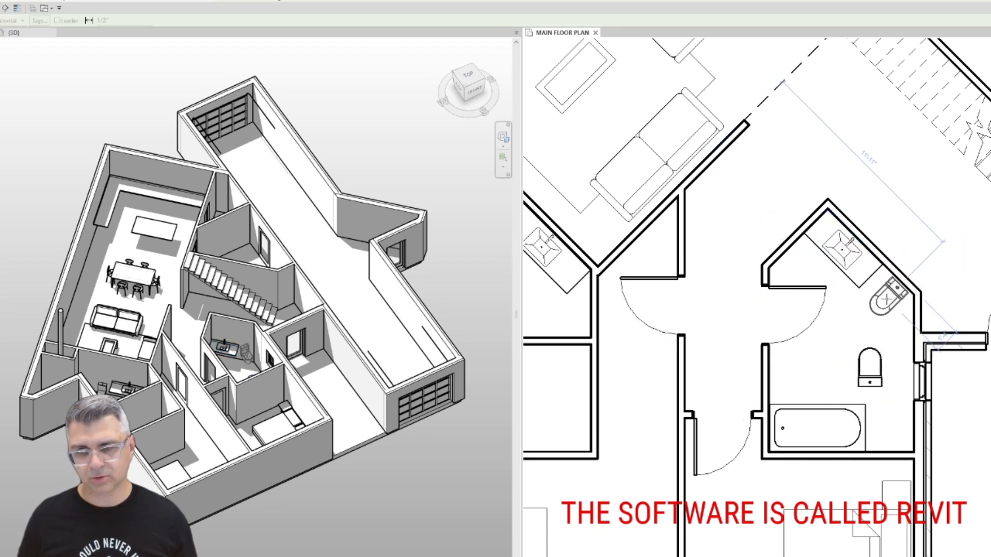
key(Escape)
key(Escape)
click(881, 357)
key(Delete)
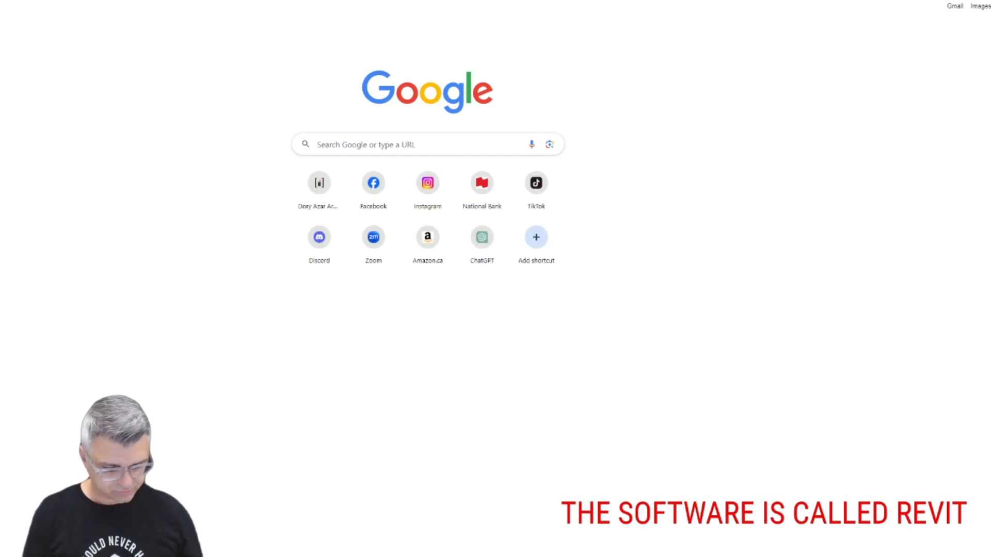
Switch to the web browser, go to youtube.com and open the signed-in account's own channel page.
key(ctrl+l)
key(BackSpace)
text(youtube)
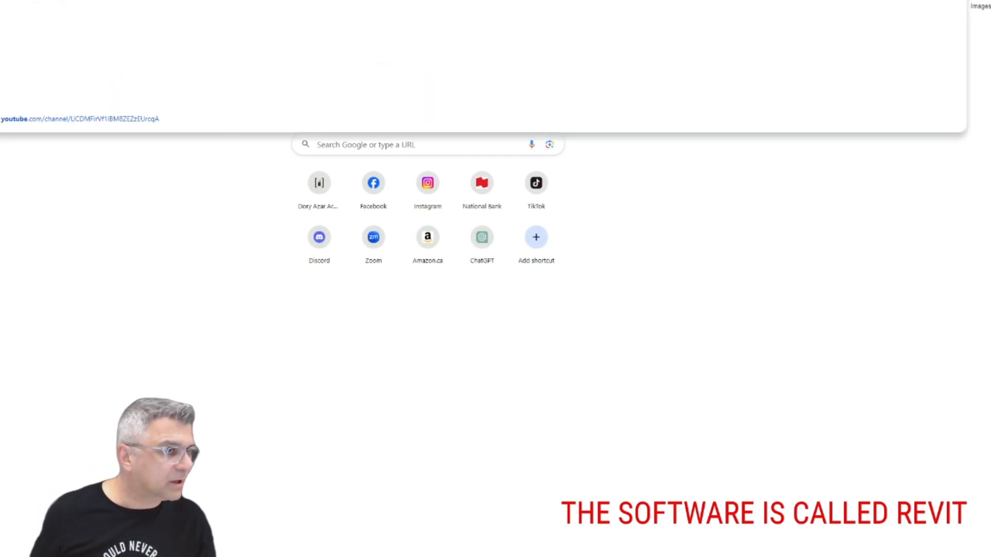
text(.com/)
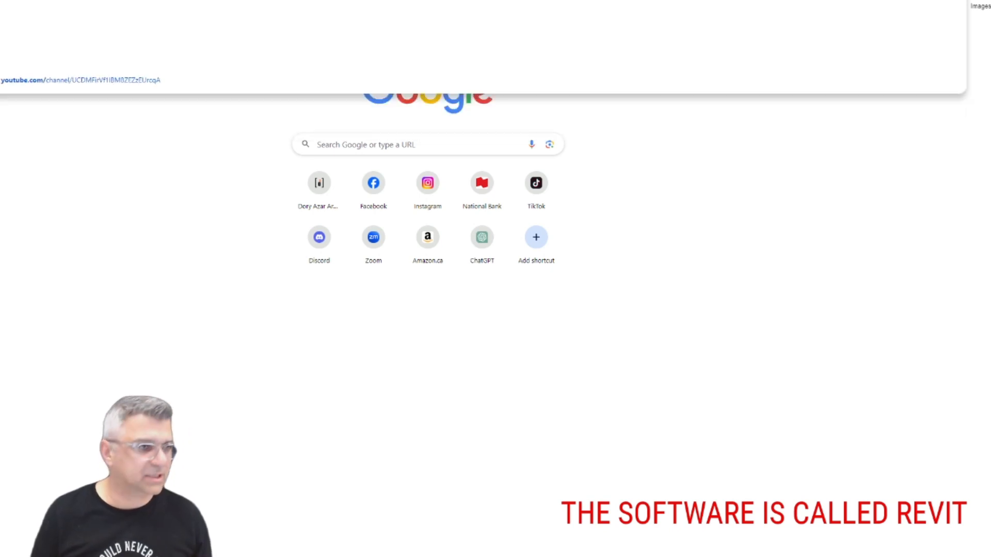
key(Return)
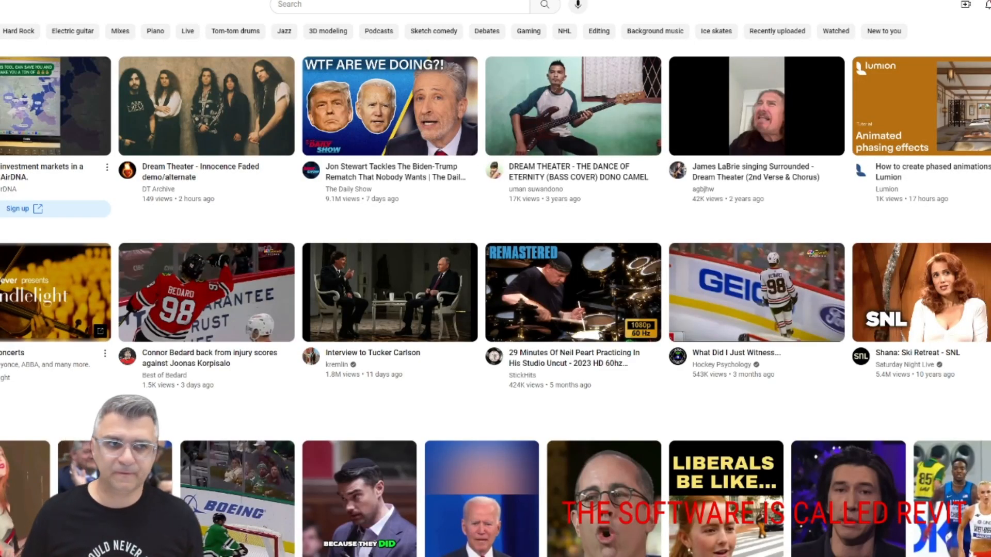
click(987, 6)
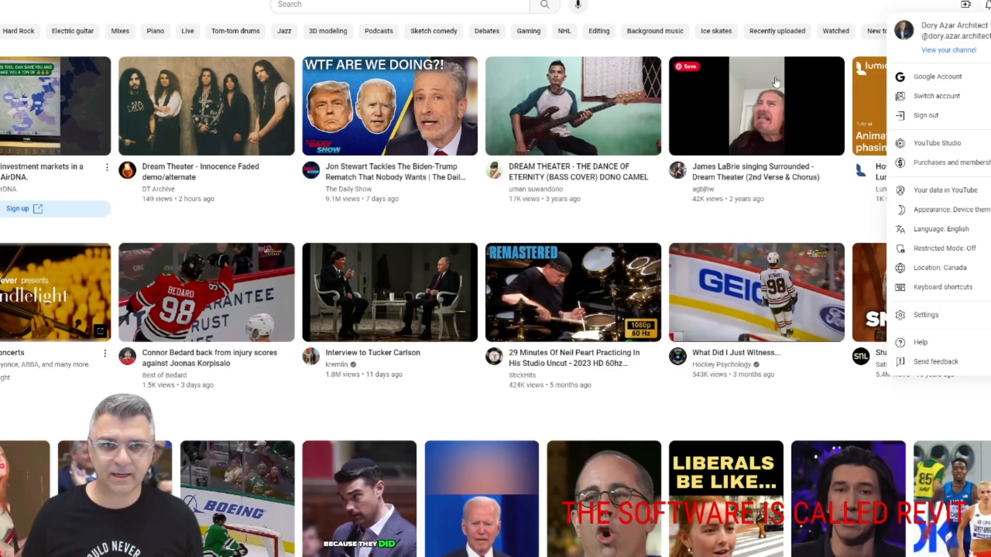
click(947, 50)
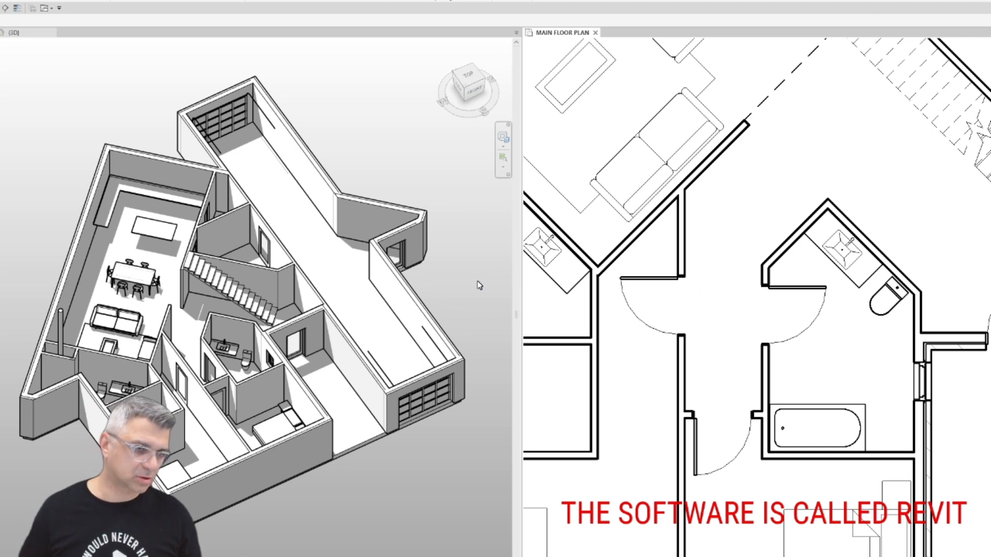
Slide the central bathroom's door down its wall next to the bathtub and flip it to swing into the room.
scroll(789, 354, up, 2)
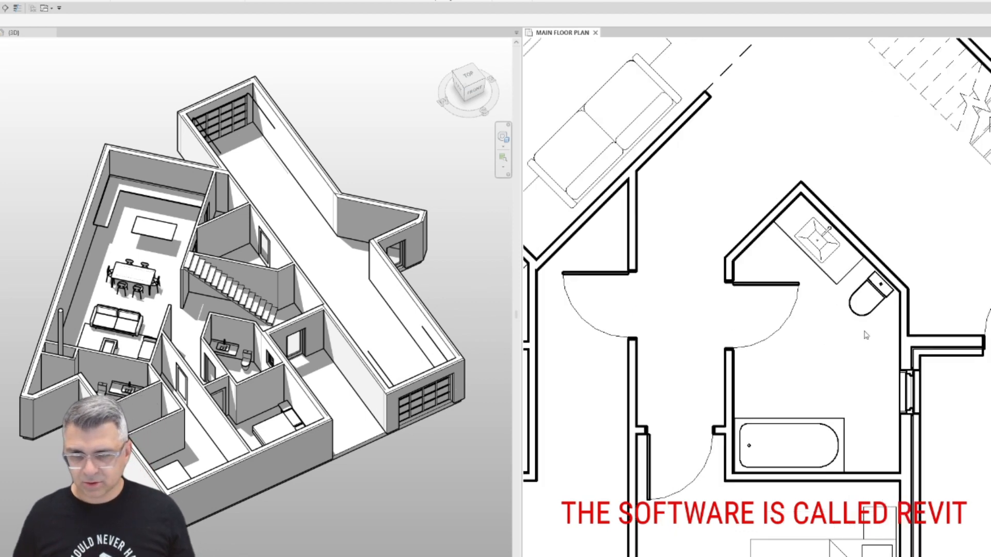
scroll(866, 335, down, 2)
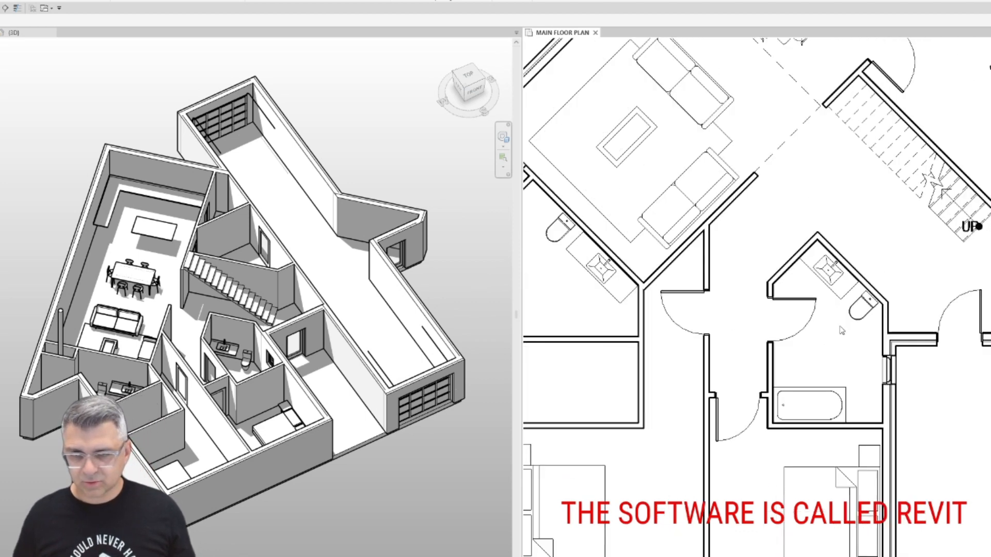
click(793, 343)
drag(792, 343, 783, 377)
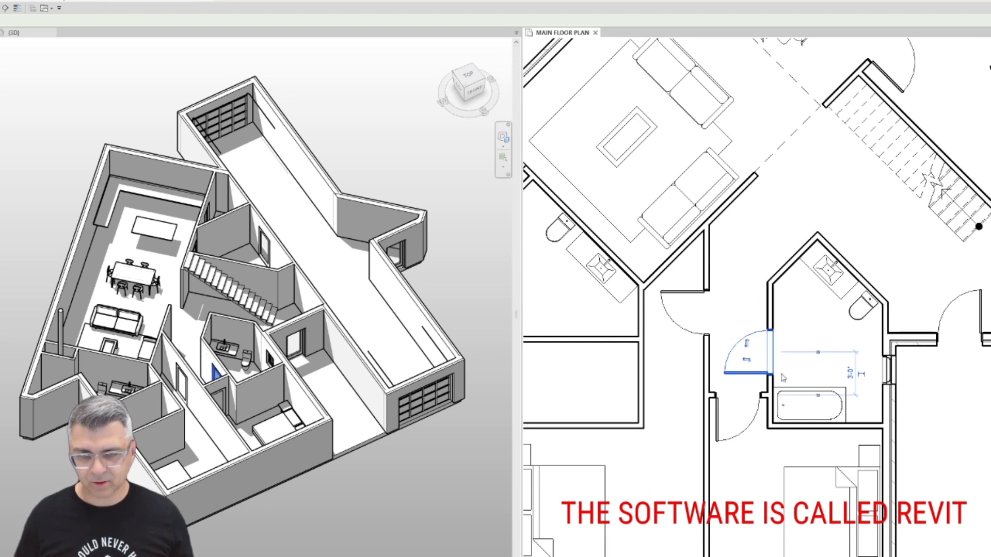
key(space)
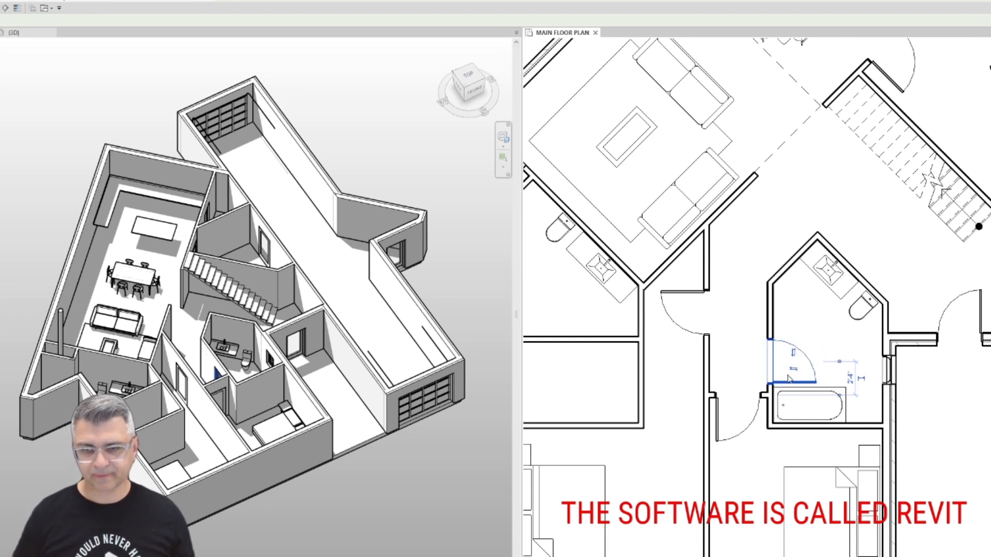
key(Escape)
Rotate the central bathroom's diagonal wall with its vanity and toilet to horizontal about the wall's lower end, removing the conflicting short diagonal wall.
click(884, 316)
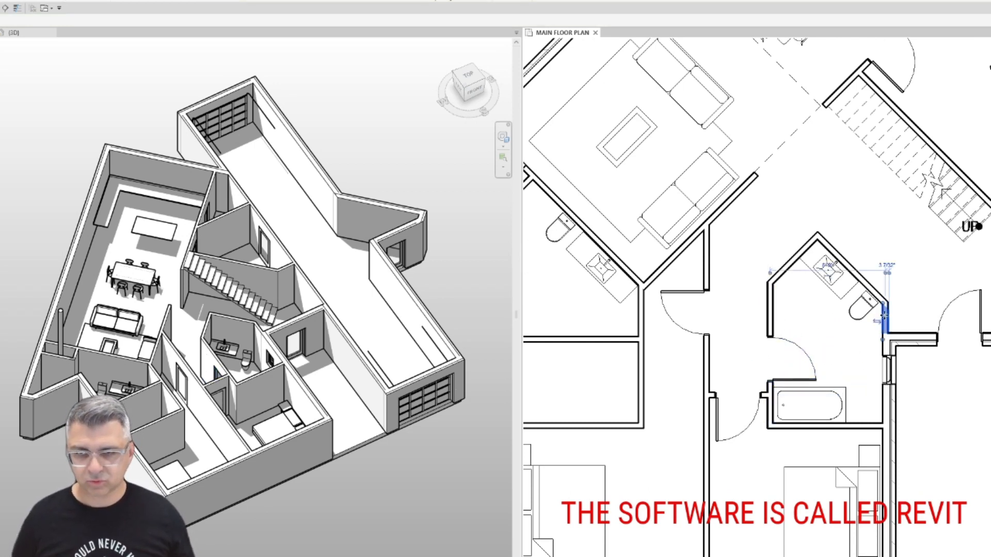
key(Escape)
click(860, 304)
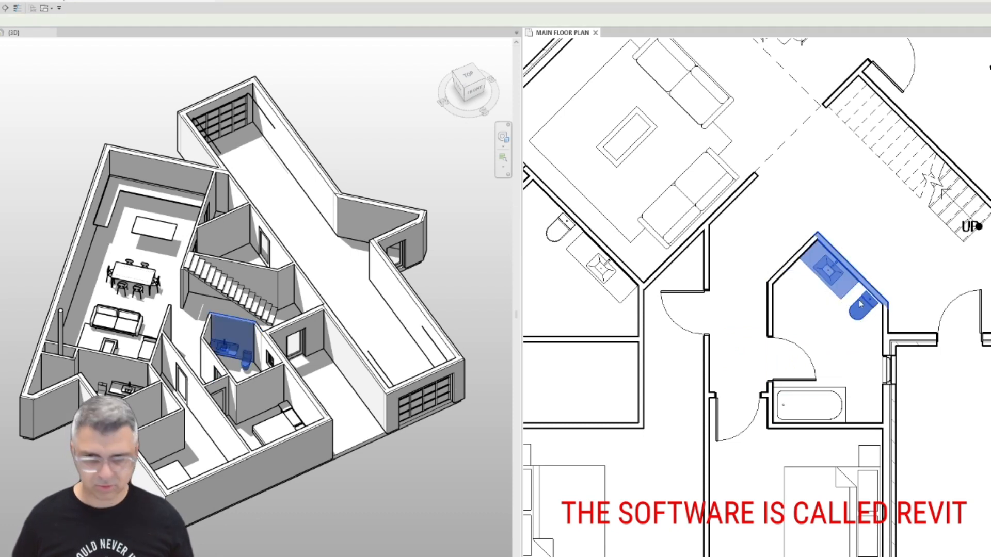
key(r)
key(o)
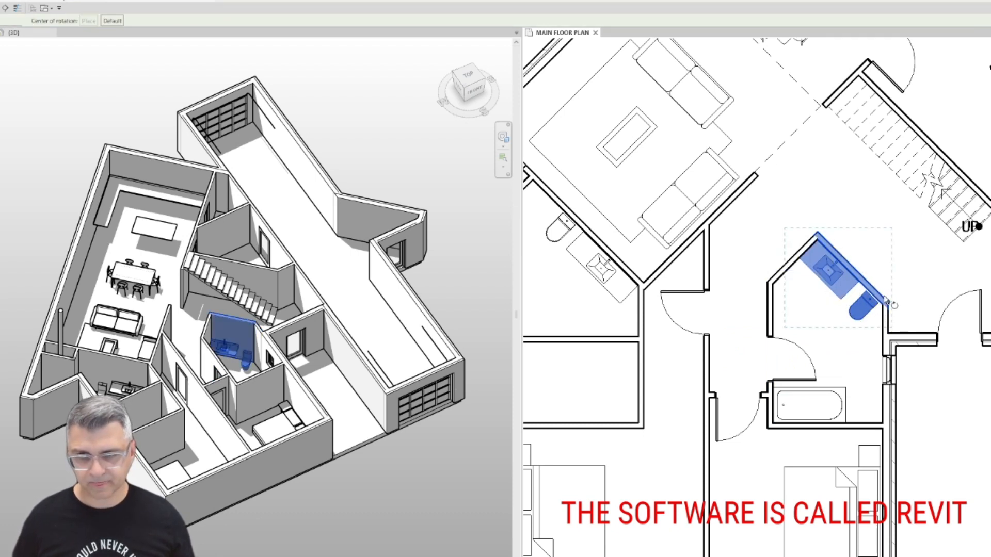
click(810, 227)
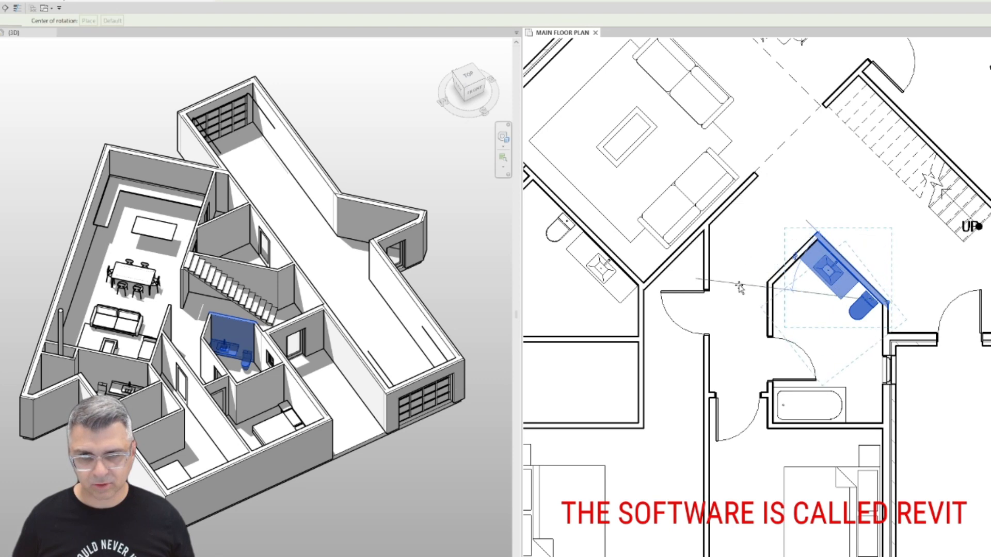
click(744, 304)
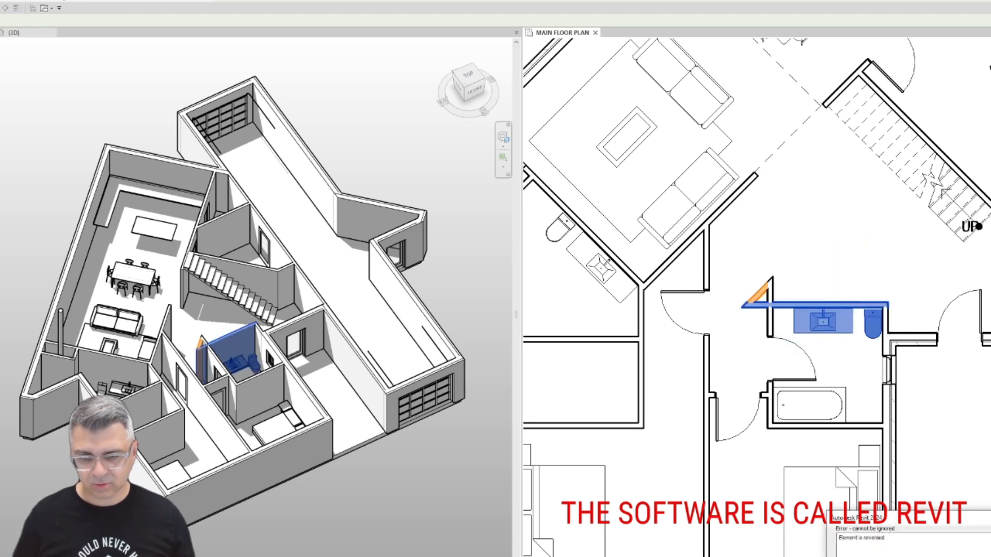
key(Escape)
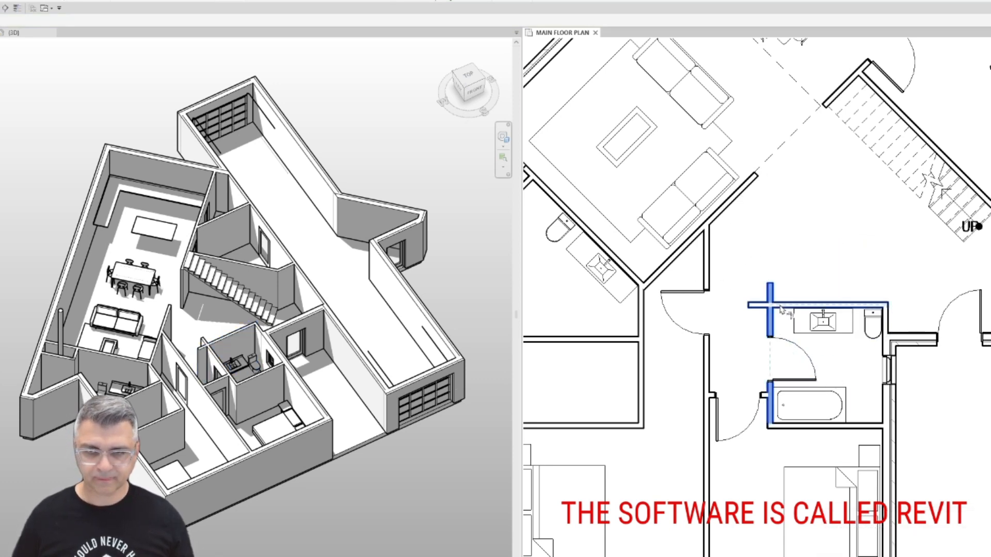
Trim the horizontal wall to a corner with the bathroom's left wall and shift the vanity and toilet toward that wall.
click(781, 310)
click(836, 322)
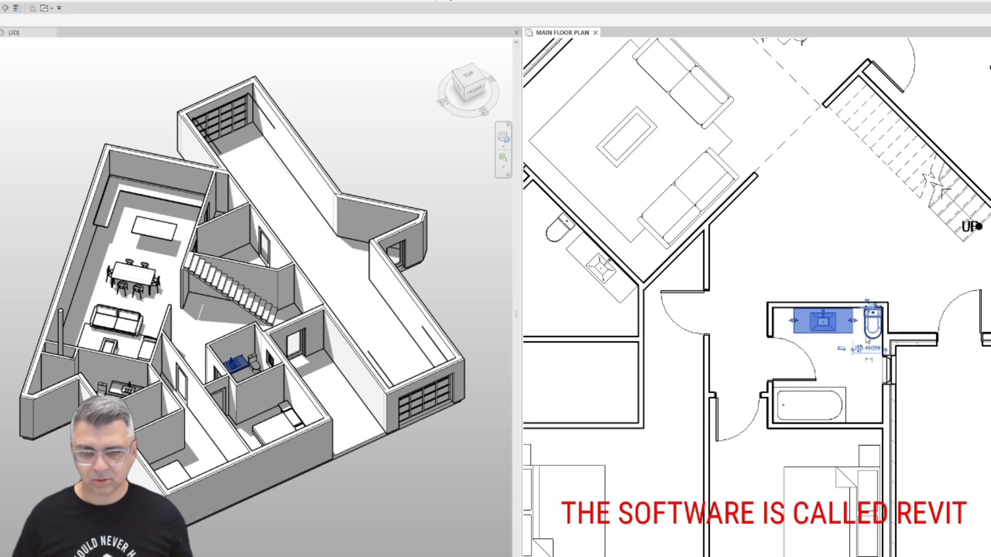
ctrl+click(872, 322)
scroll(812, 348, up, 3)
drag(795, 328, 746, 283)
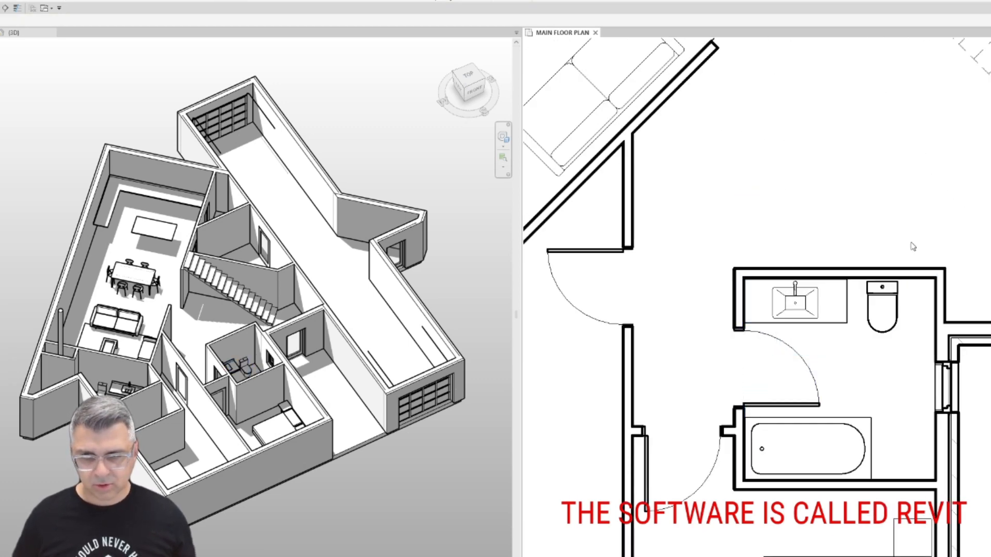
Nudge the bathroom's upper wall upward together with the vanity and toilet to deepen the room.
click(830, 308)
key(Up)
key(Up)
key(Up)
key(Up)
key(Up)
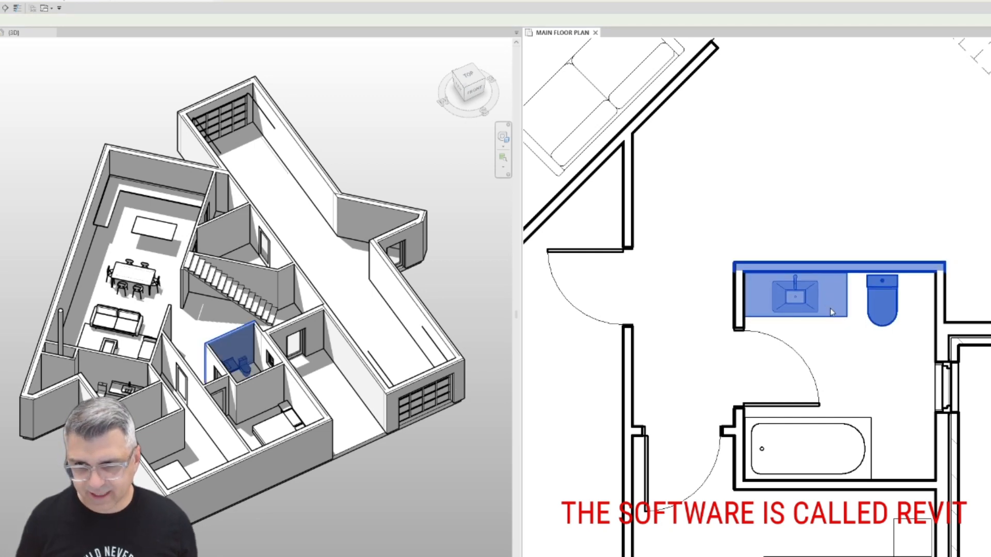
key(Escape)
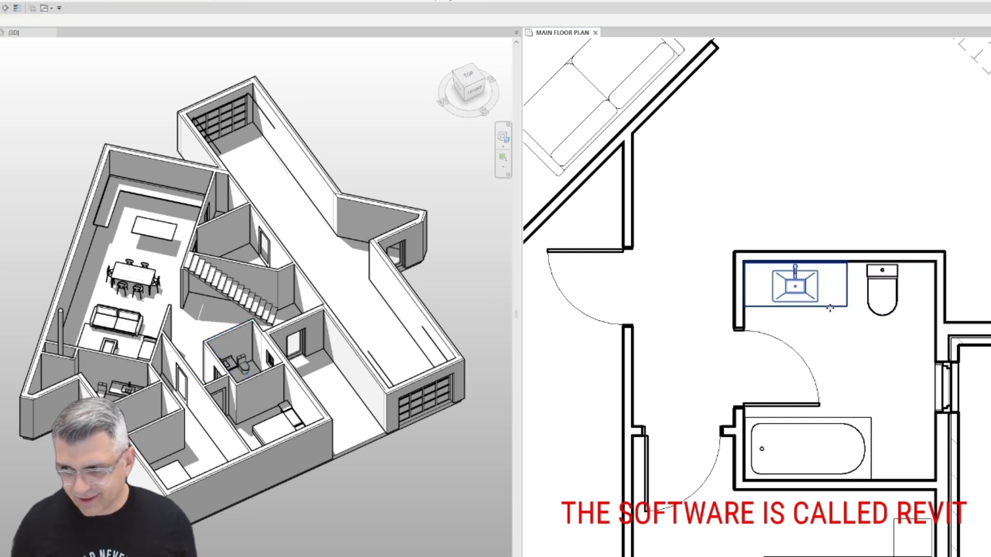
Nudge the toilet slightly to the right, away from the vanity.
click(882, 313)
key(Right)
key(Right)
key(Right)
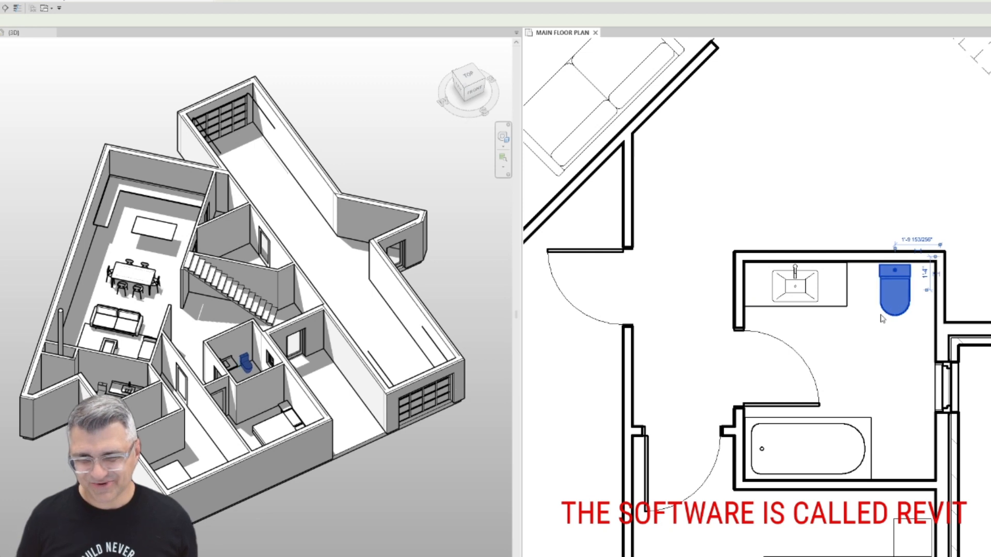
key(Escape)
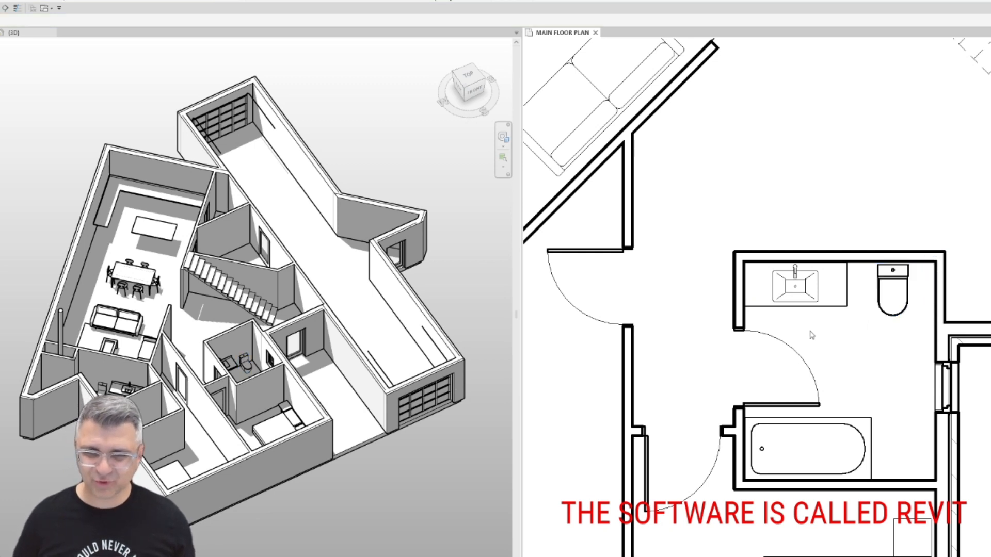
Draw a diagonal wall at 135° from the bathroom's upper-right corner, running up and to the left.
middle_drag(810, 332, 745, 401)
click(879, 342)
key(w)
key(a)
click(877, 322)
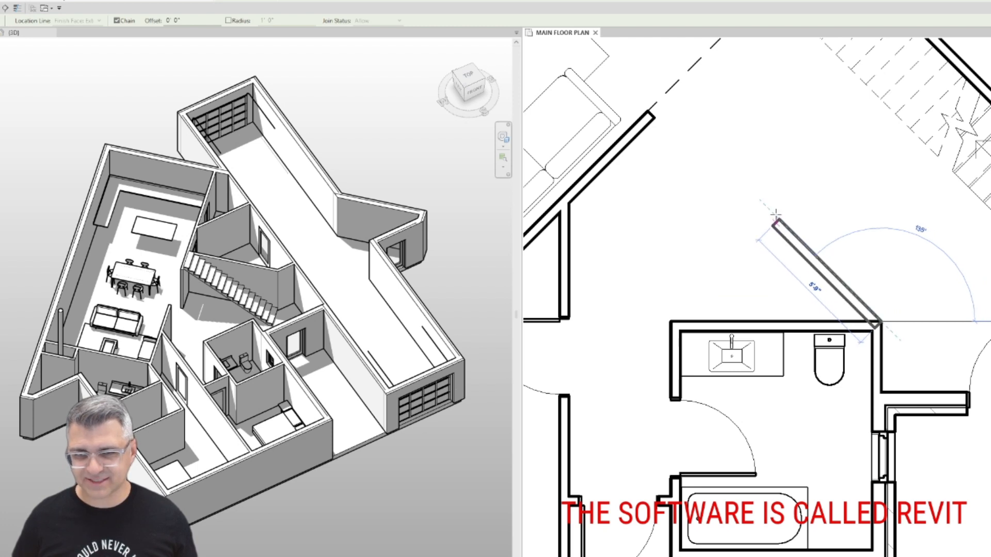
click(768, 215)
key(Escape)
key(Escape)
Draw a 45° diagonal wall from the bathroom's upper-left corner up to the end of the other diagonal wall.
key(w)
key(a)
click(672, 323)
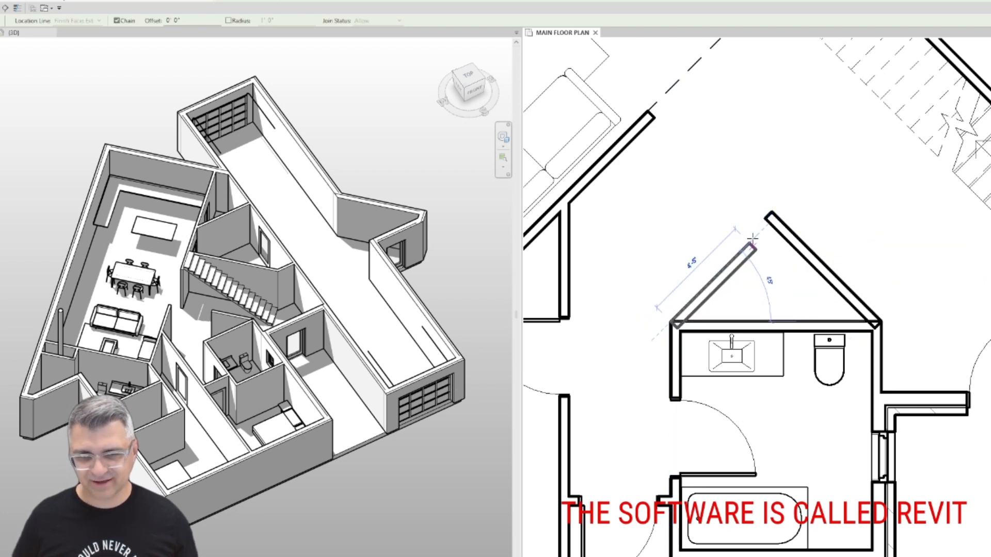
click(772, 218)
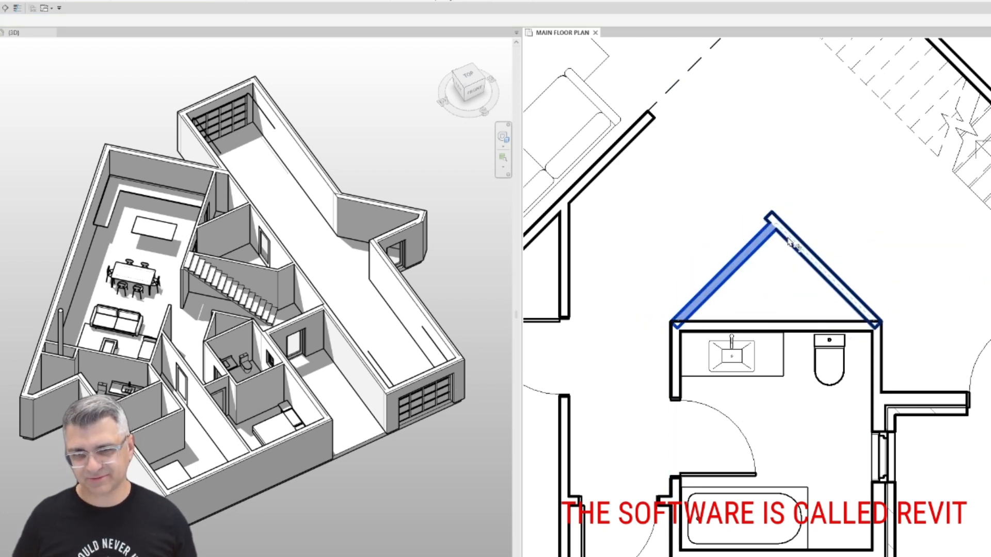
key(Escape)
key(Escape)
Move the left diagonal wall outward and trim both diagonal walls to corners with the bathroom's side walls.
click(730, 265)
drag(730, 266, 709, 227)
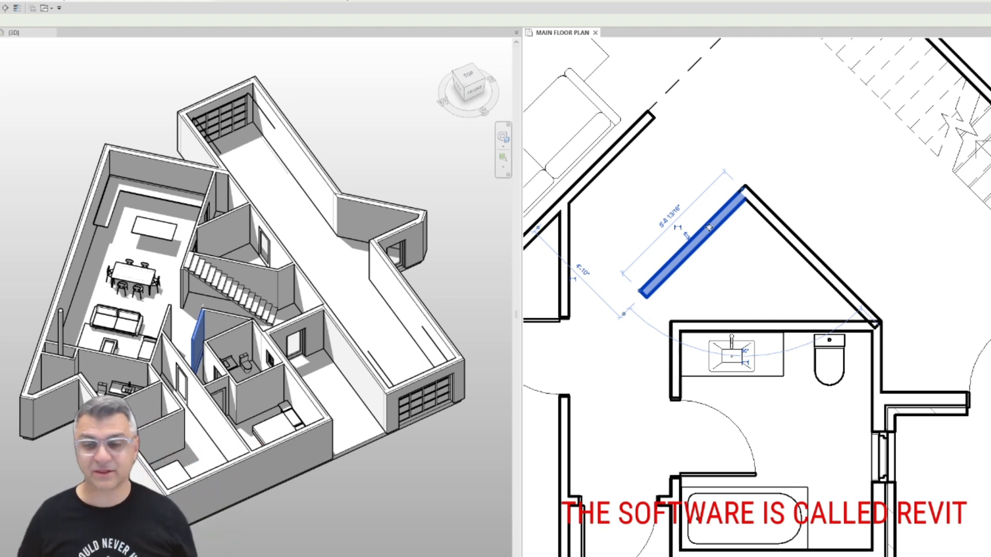
key(t)
key(r)
click(673, 355)
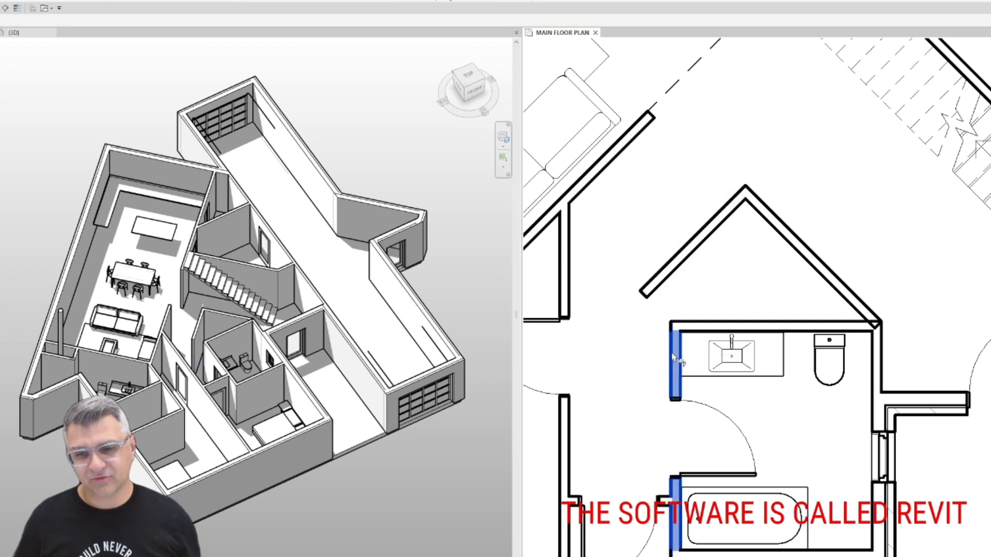
click(700, 241)
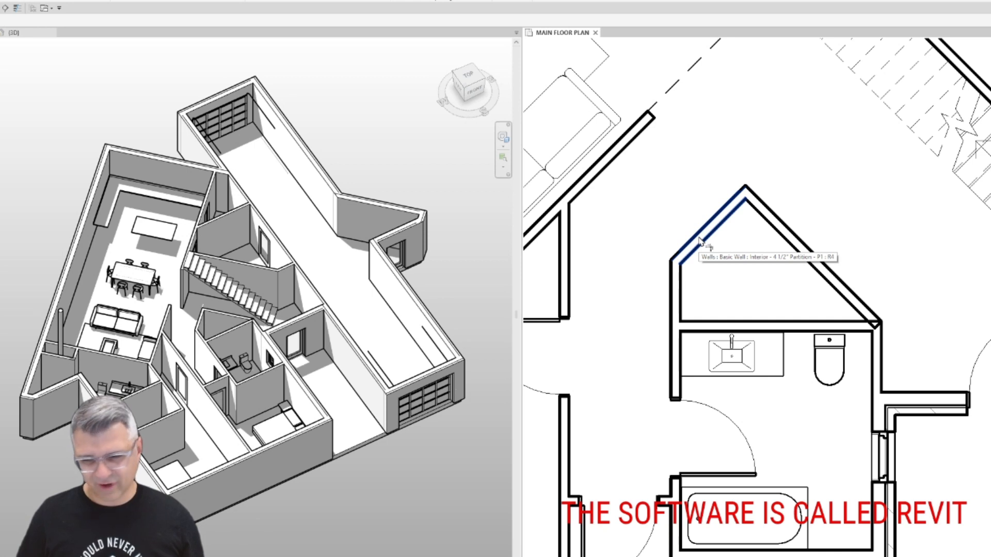
click(877, 346)
click(852, 304)
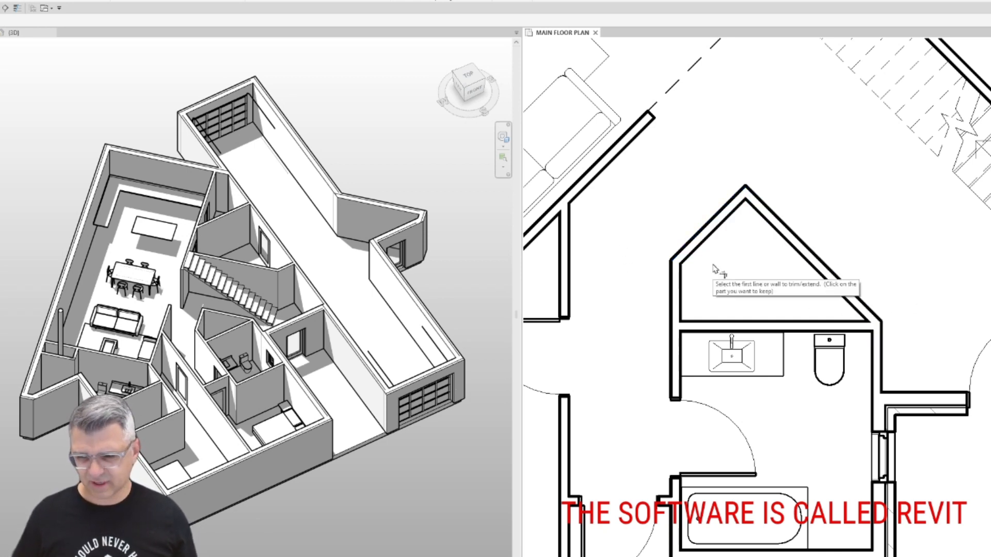
Nudge the partition between the left bathroom, closet and hallway slightly toward the hallway.
scroll(715, 267, down, 3)
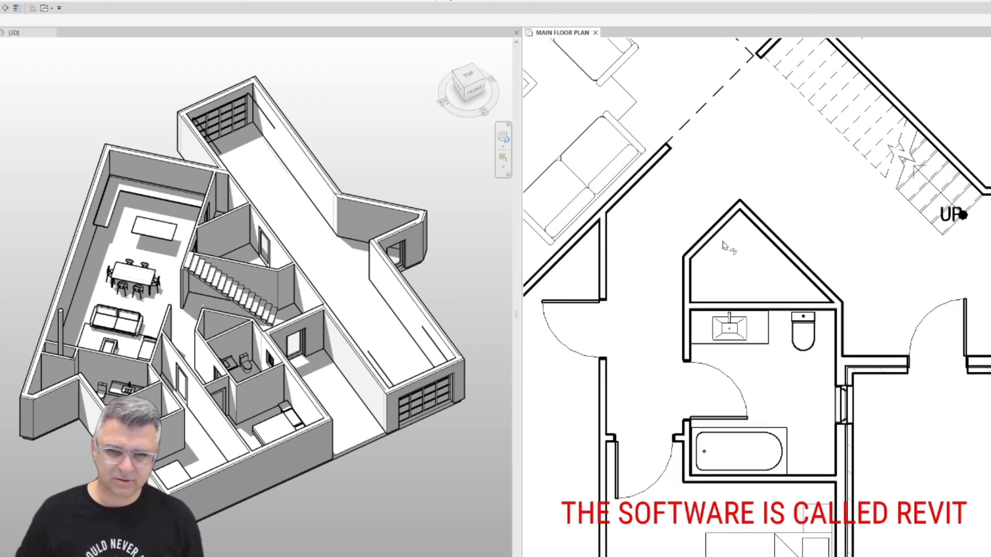
scroll(729, 249, up, 2)
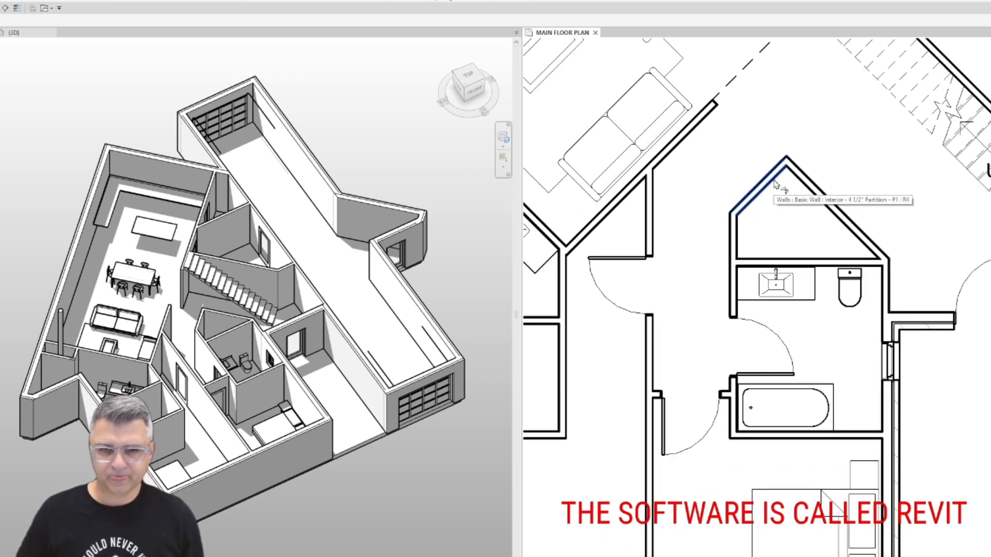
scroll(774, 184, down, 3)
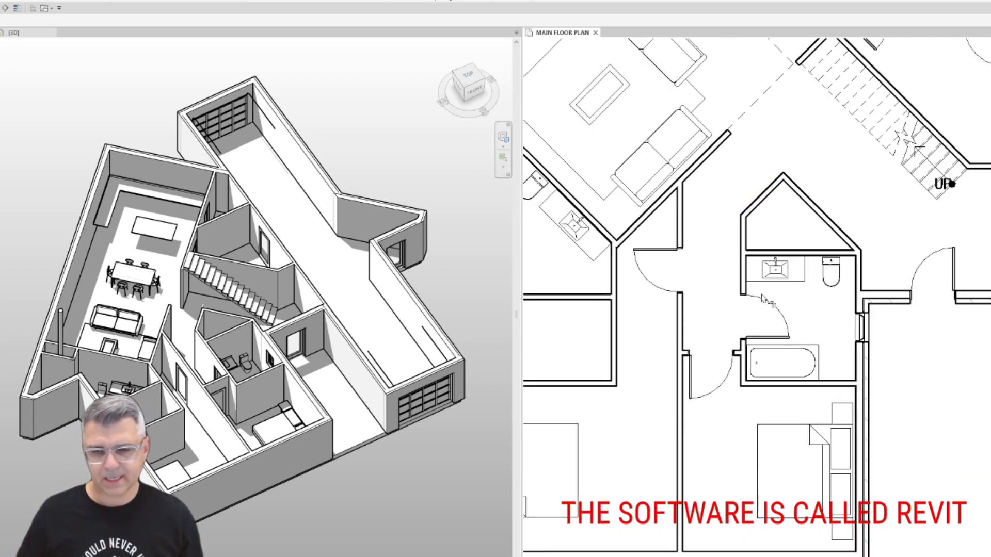
scroll(865, 274, up, 3)
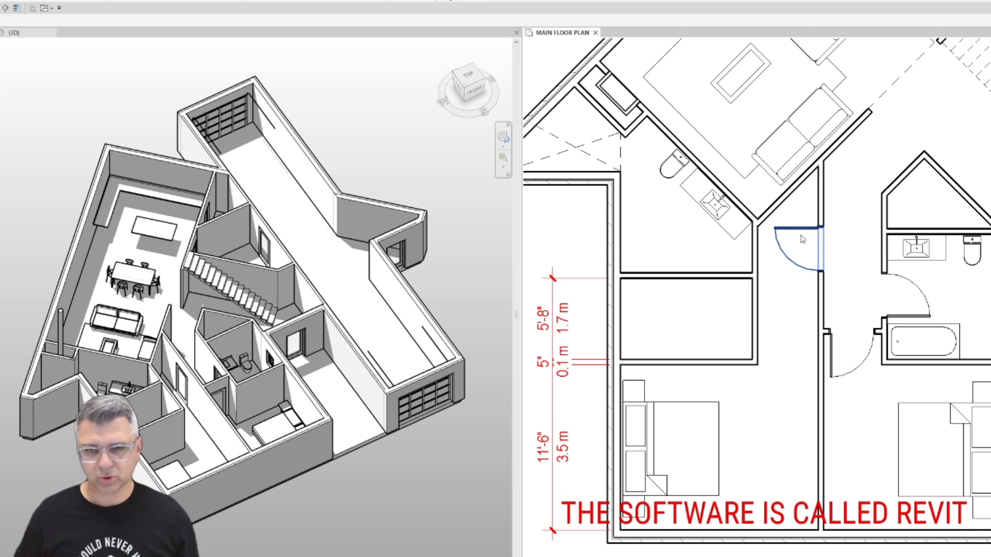
click(756, 273)
key(Right)
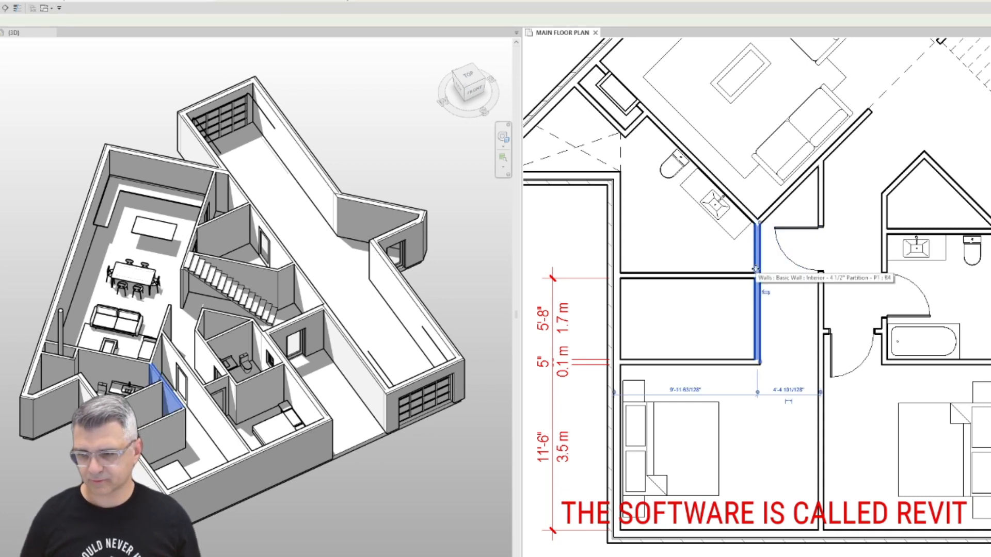
key(Escape)
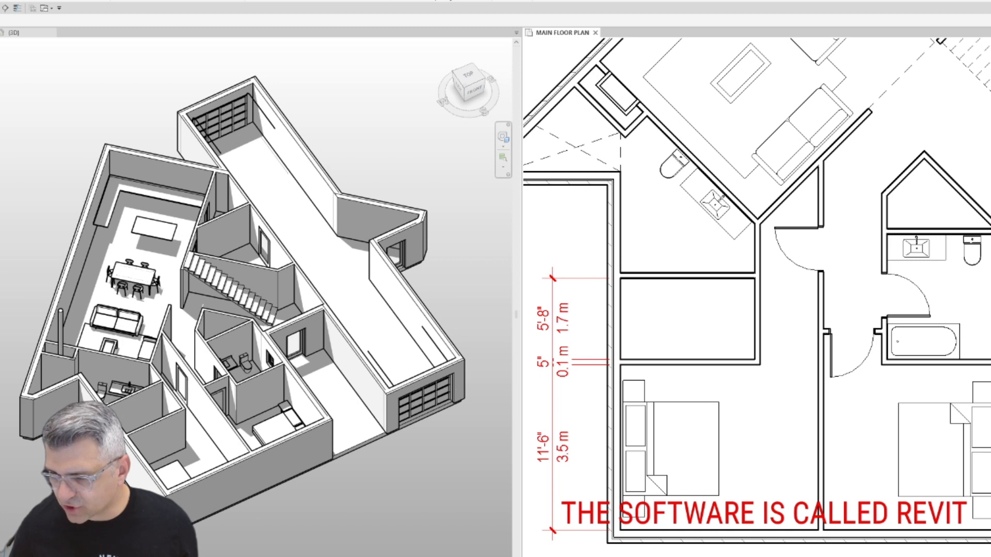
Delete the right diagonal wall of the triangular closet above the central bathroom.
middle_drag(884, 244, 831, 291)
scroll(849, 209, down, 2)
middle_drag(850, 209, 757, 291)
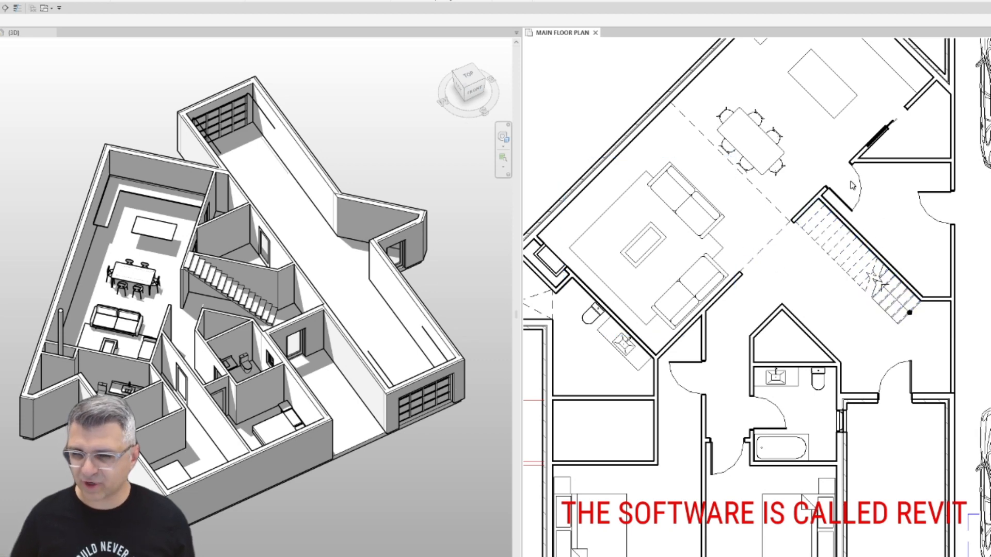
middle_drag(831, 332, 840, 238)
scroll(828, 281, up, 3)
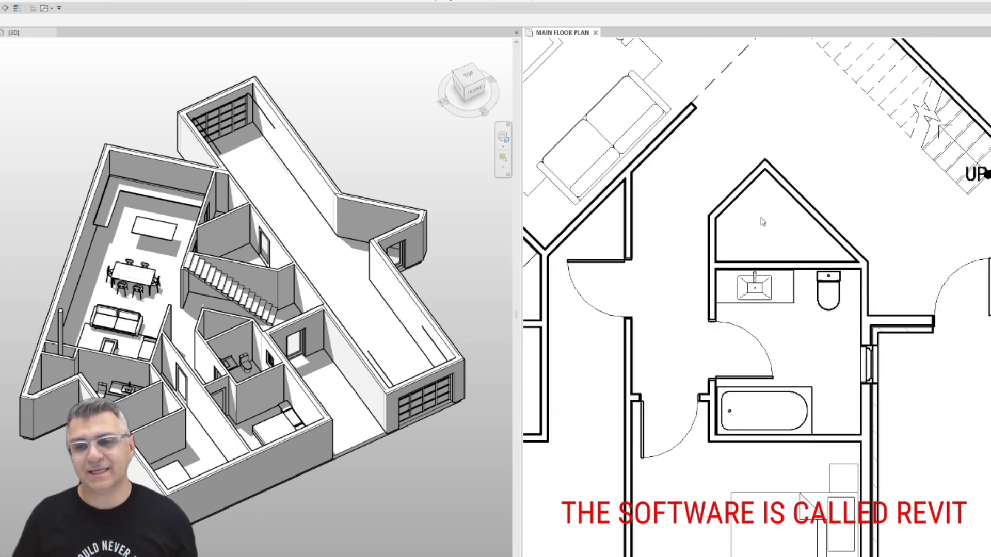
scroll(763, 222, up, 1)
scroll(843, 263, down, 1)
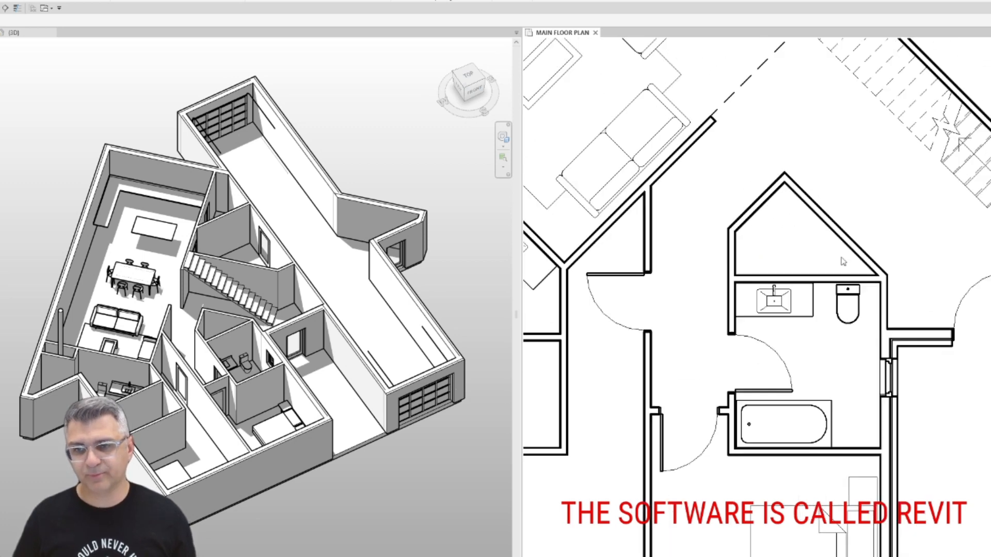
click(846, 264)
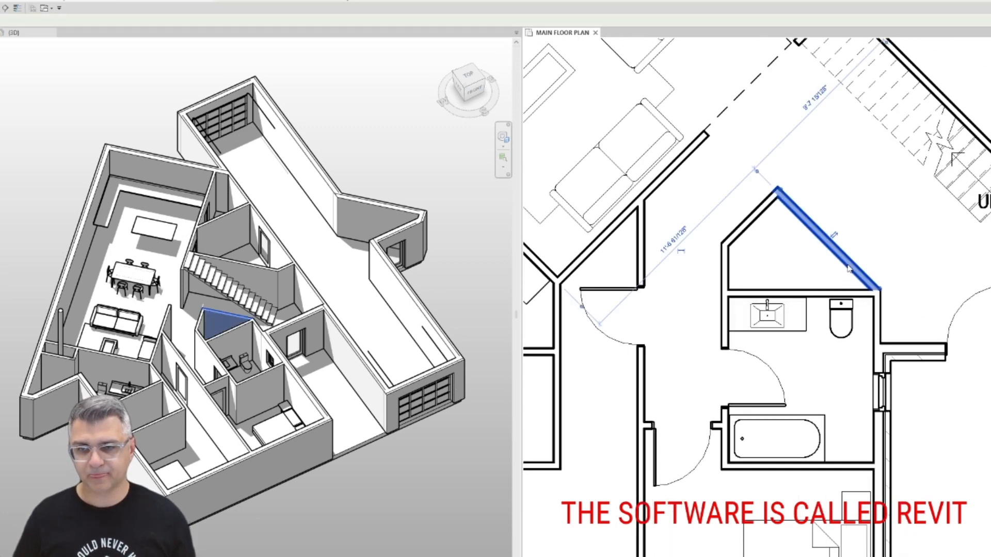
key(Delete)
Extend the bathroom's right wall upward and draw a new wall about 5'-5" long at 135° from its end.
click(876, 295)
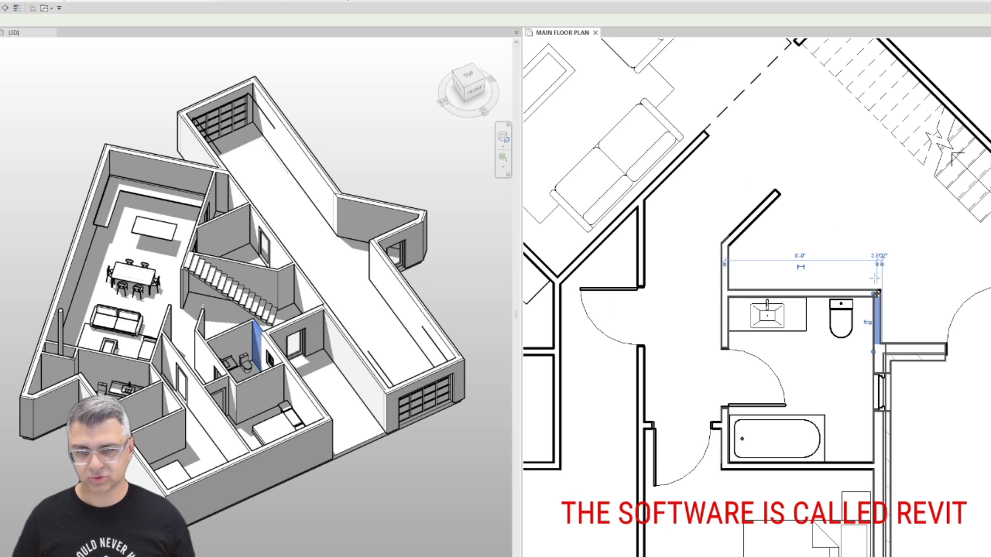
drag(874, 278, 876, 254)
key(c)
key(s)
click(876, 254)
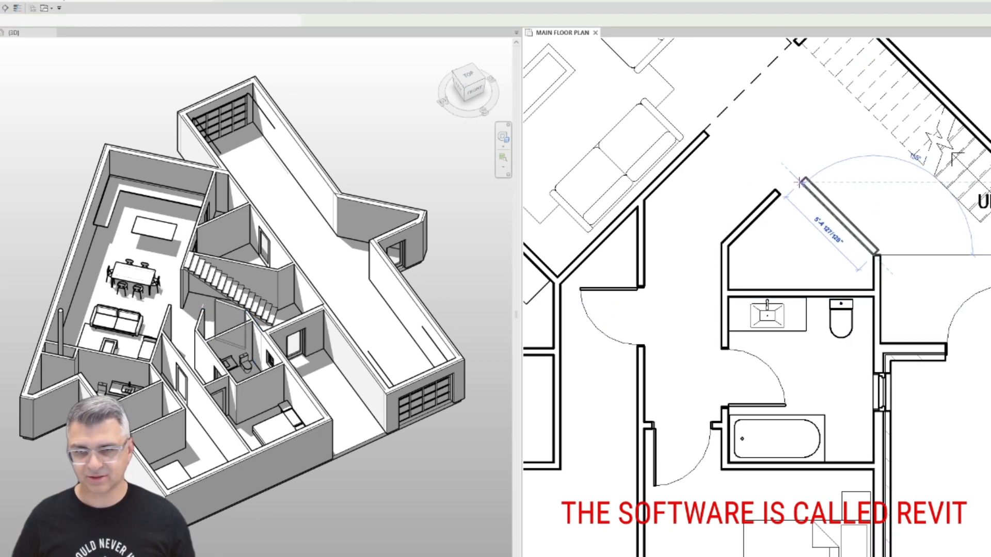
click(801, 182)
key(Escape)
key(Escape)
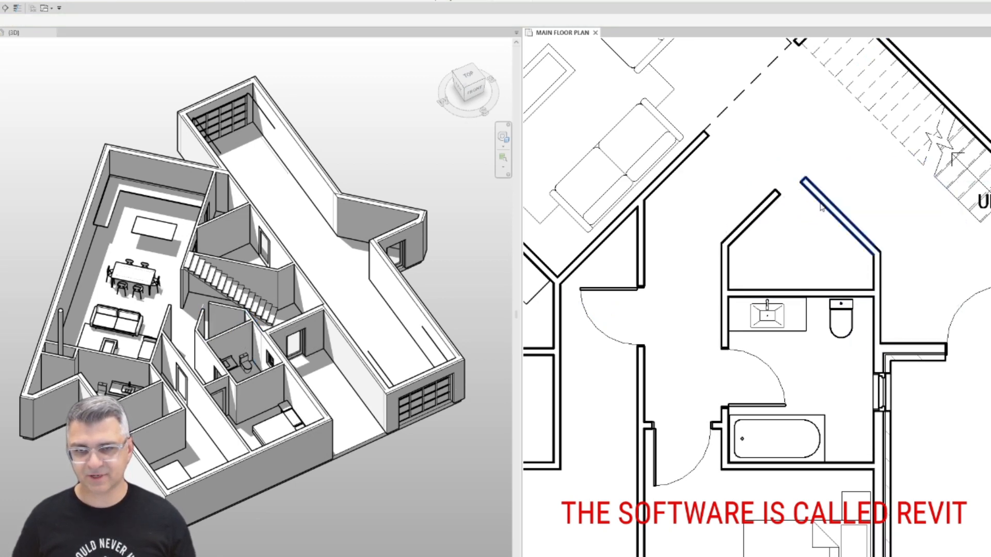
Trim the two diagonal walls into a pointed corner above the bathroom.
key(t)
key(r)
click(822, 206)
click(768, 203)
key(Escape)
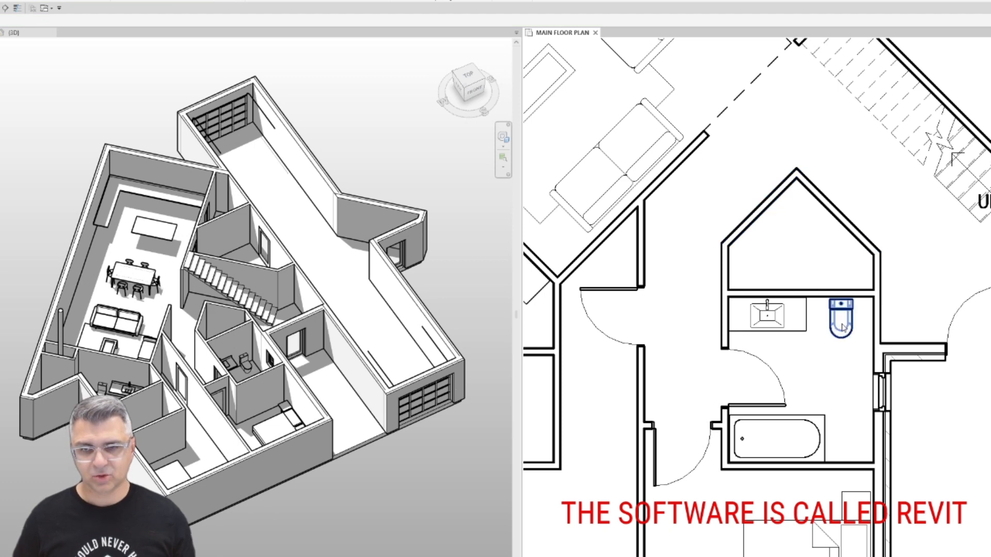
Place a door in the left diagonal wall of the closet above the bathroom, swinging into the closet.
key(d)
key(r)
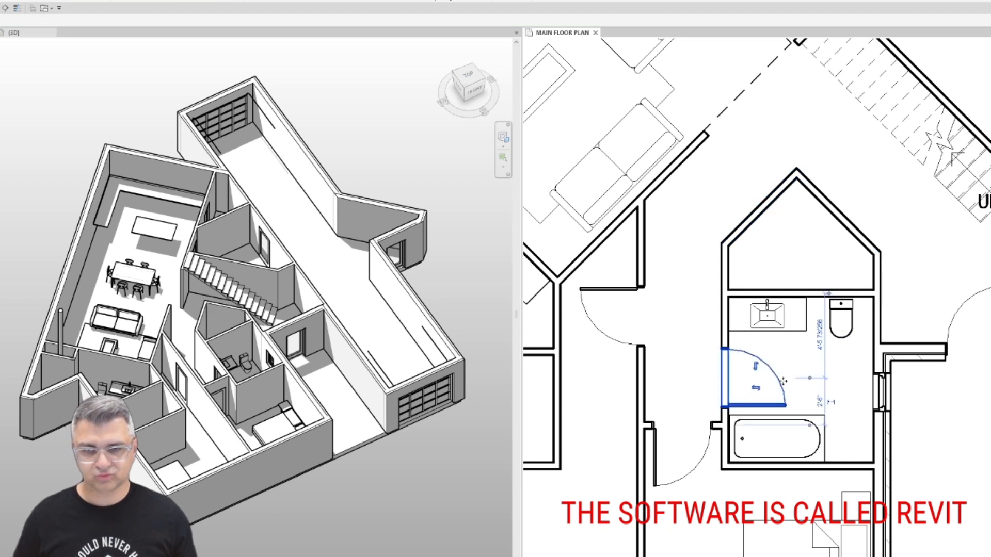
click(769, 206)
key(Escape)
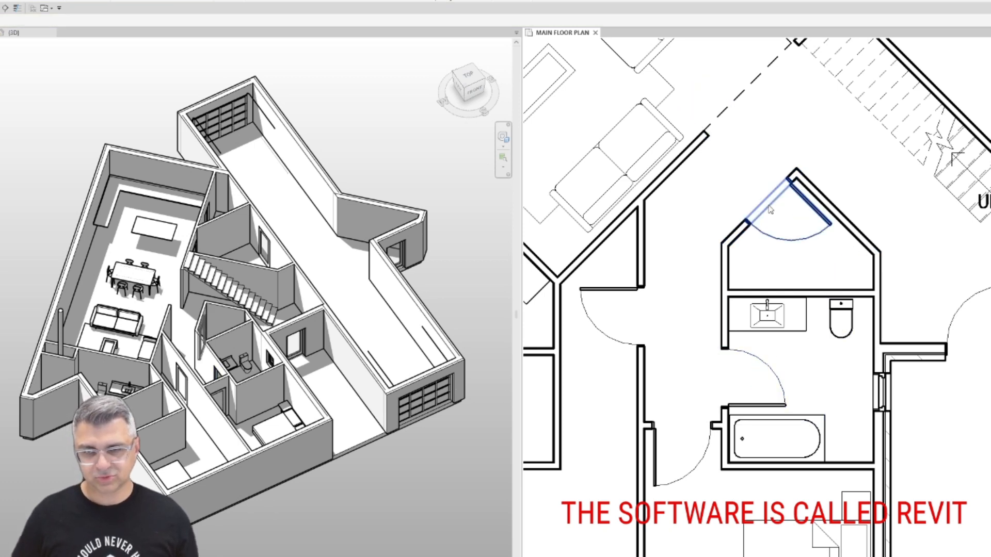
Change the closet door in the left diagonal wall to a narrower size and nudge it toward the pointed corner.
click(802, 238)
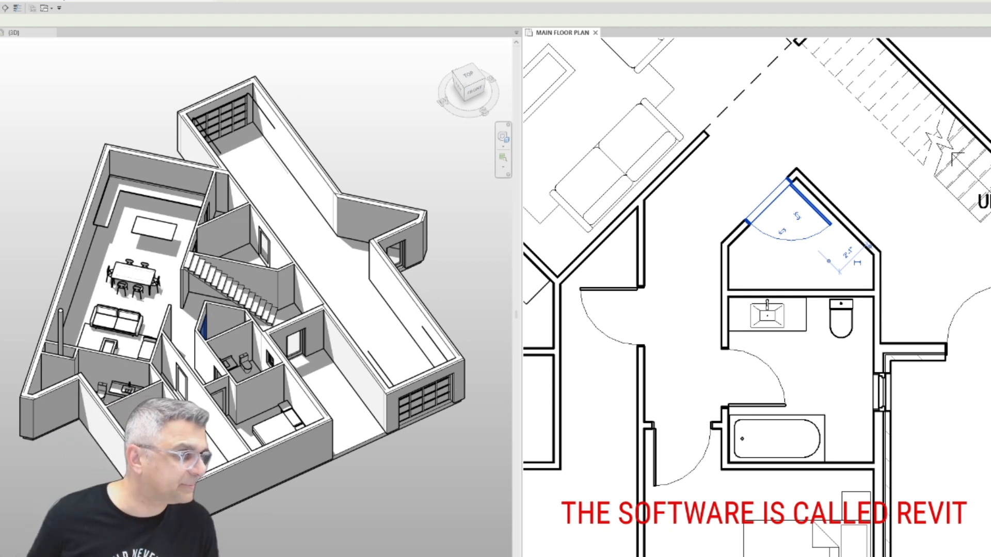
click(598, 260)
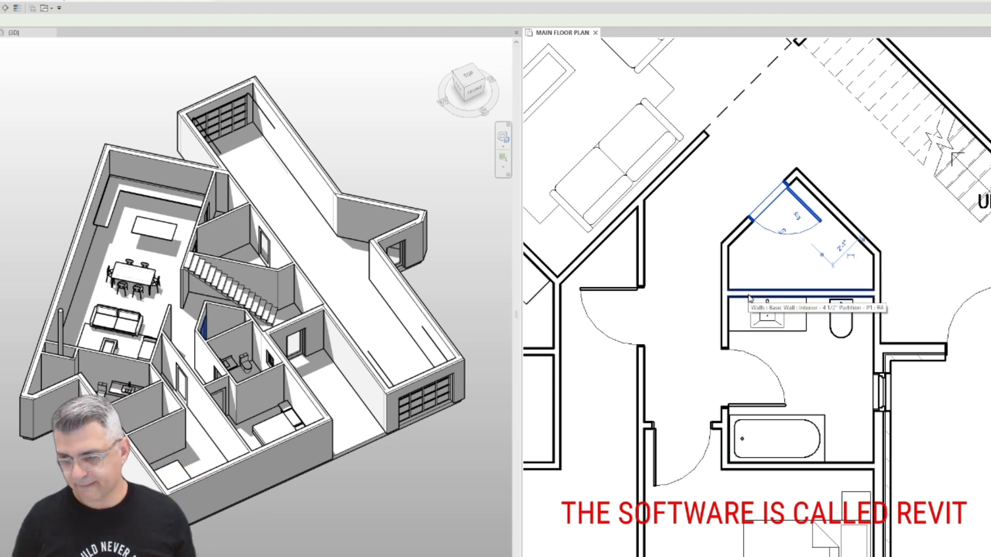
key(Right)
key(Right)
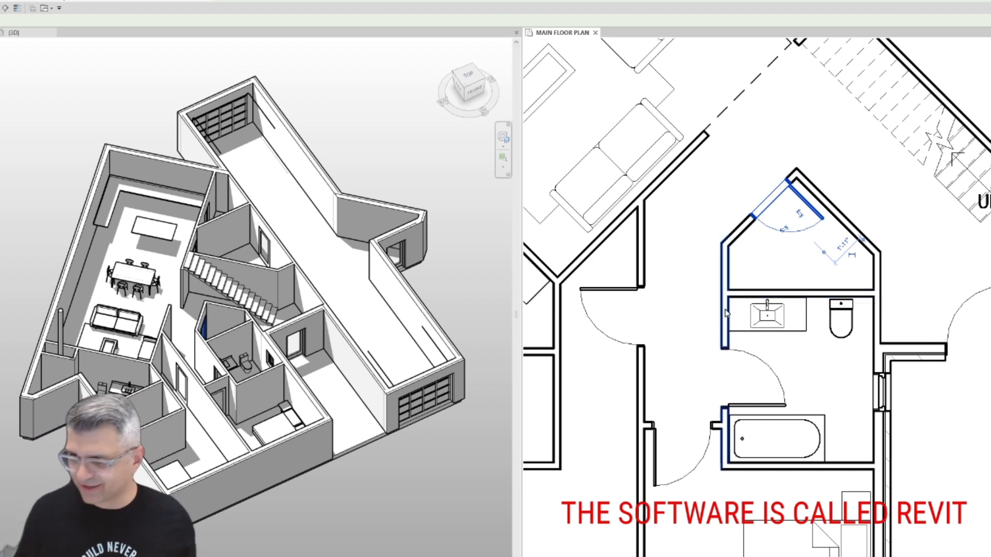
scroll(726, 312, down, 5)
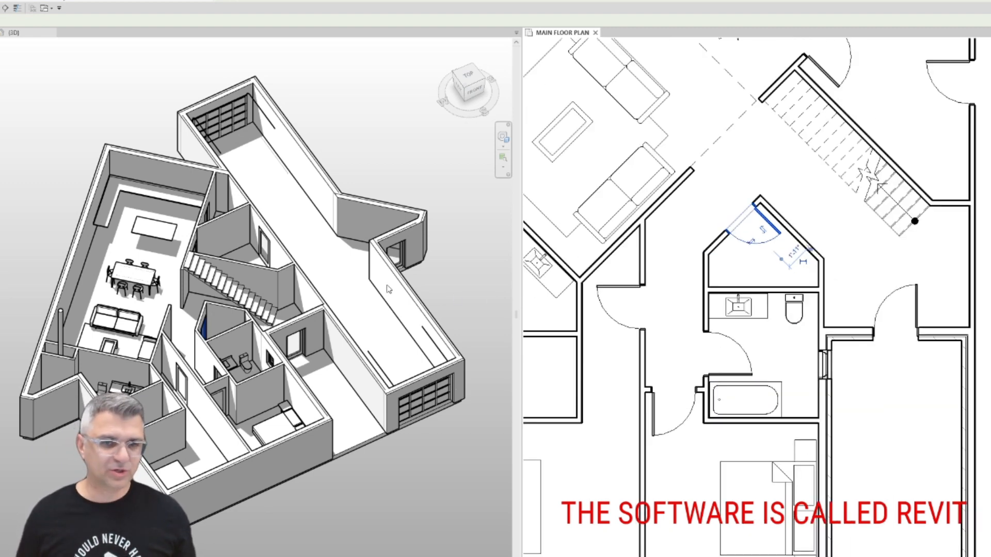
scroll(776, 304, down, 2)
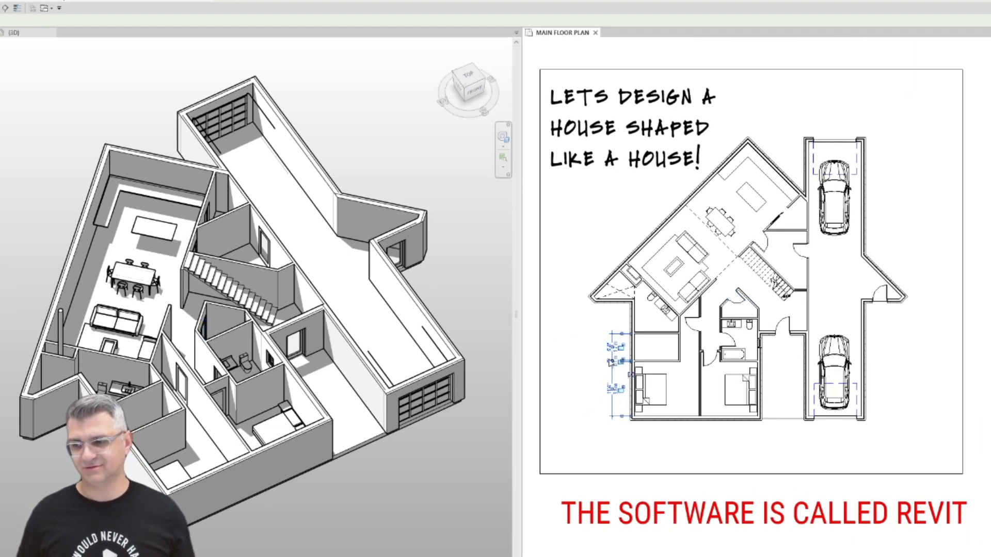
click(608, 364)
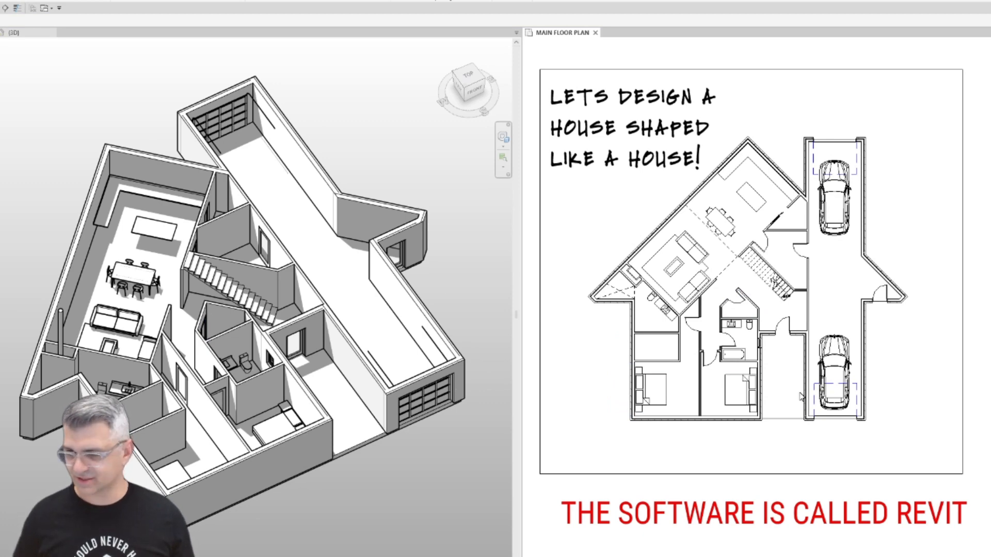
scroll(725, 356, up, 2)
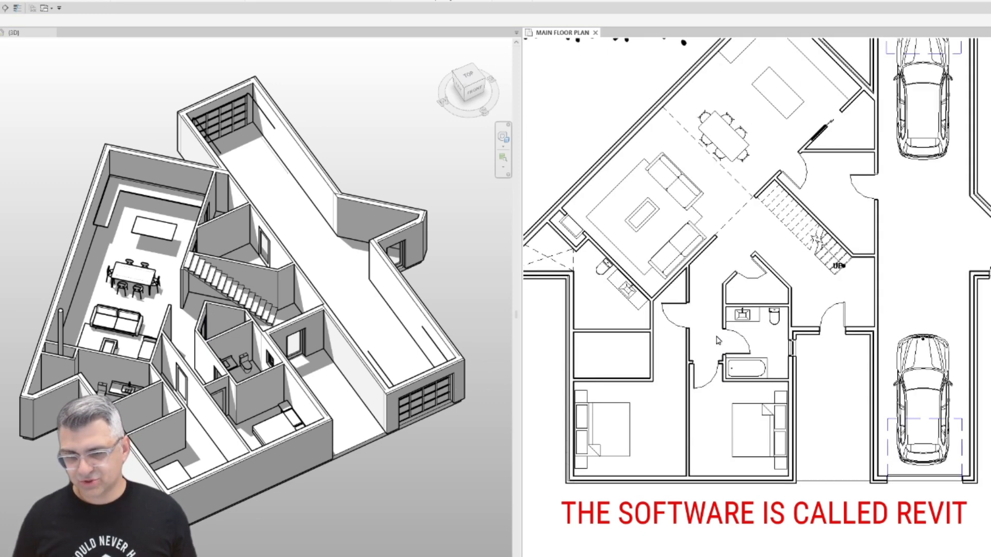
scroll(714, 330, up, 1)
scroll(776, 297, up, 2)
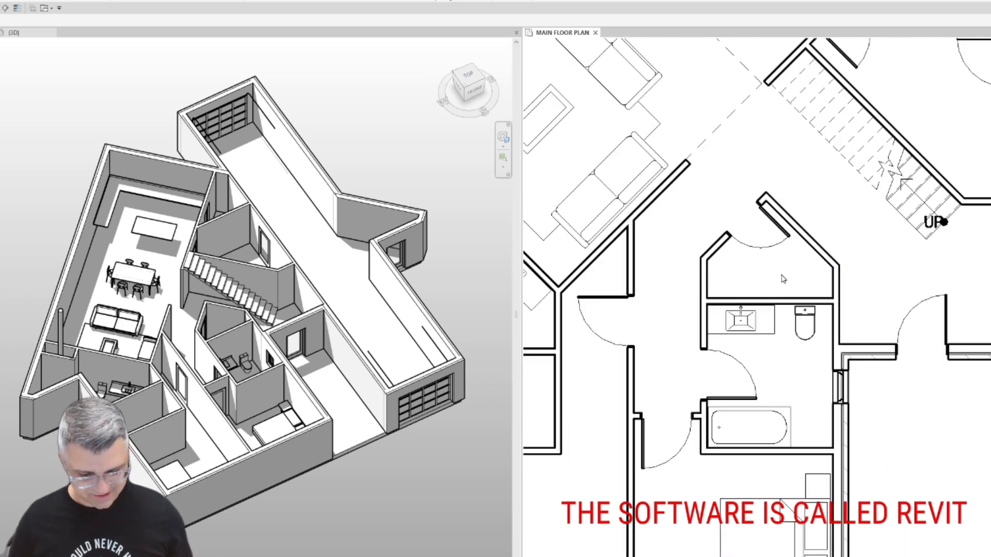
key(w)
key(a)
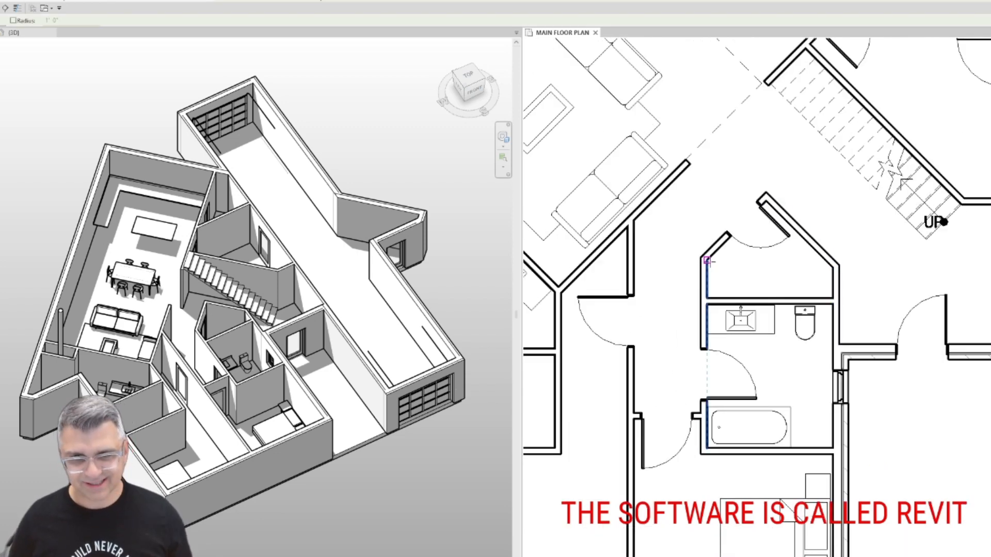
key(Escape)
key(Escape)
Adjust the lower end of the closet's right diagonal wall so its corner lines up level with the opposite corner.
click(817, 252)
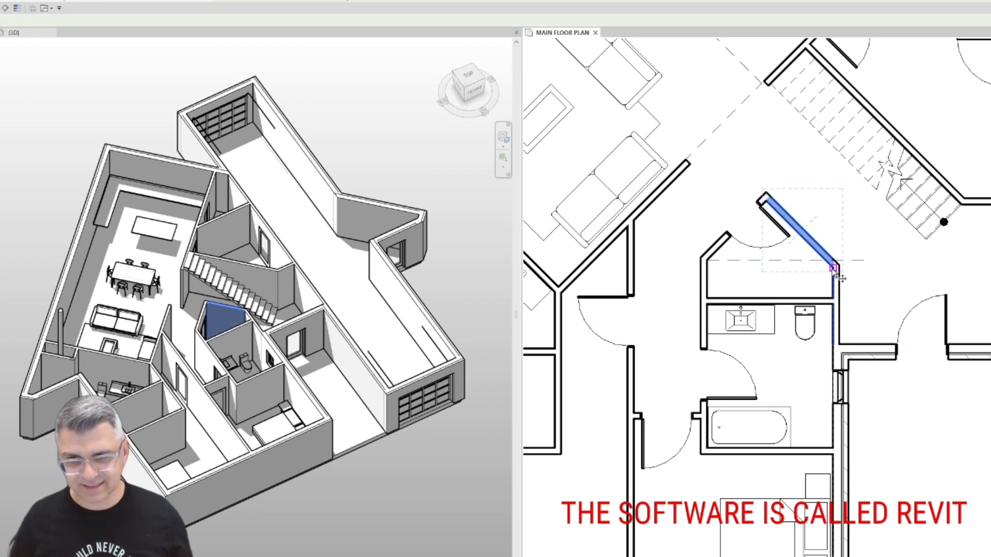
drag(833, 272, 834, 265)
scroll(833, 259, up, 6)
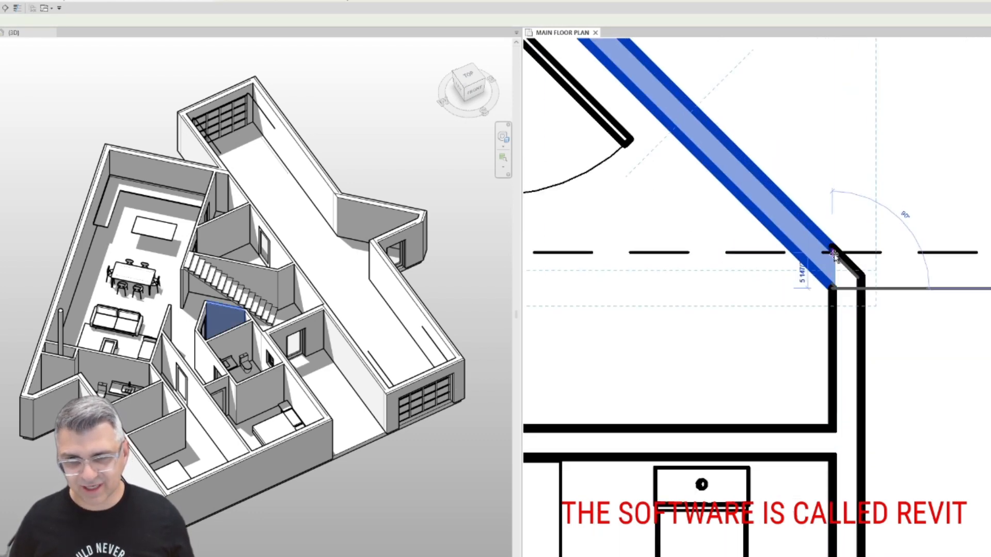
scroll(836, 256, down, 5)
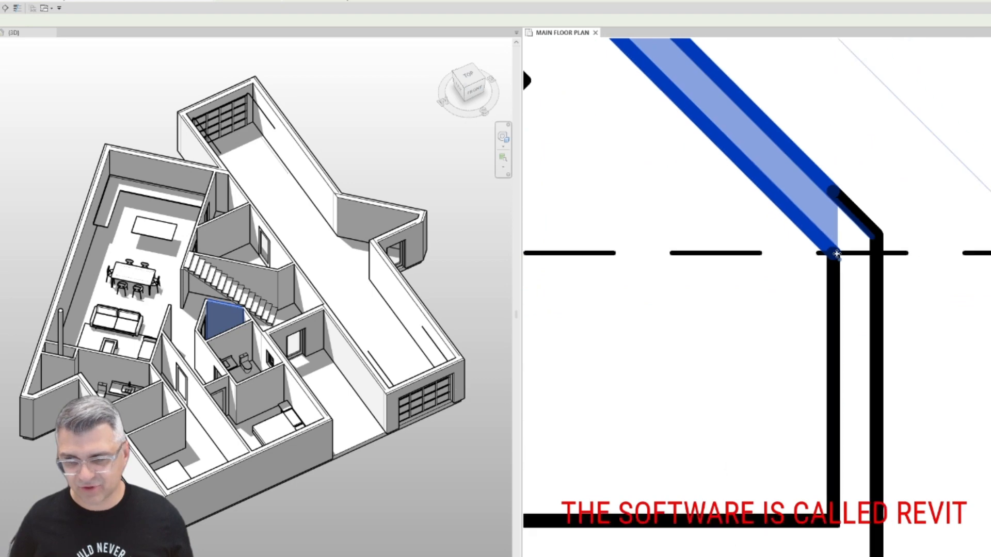
key(Escape)
scroll(843, 264, down, 3)
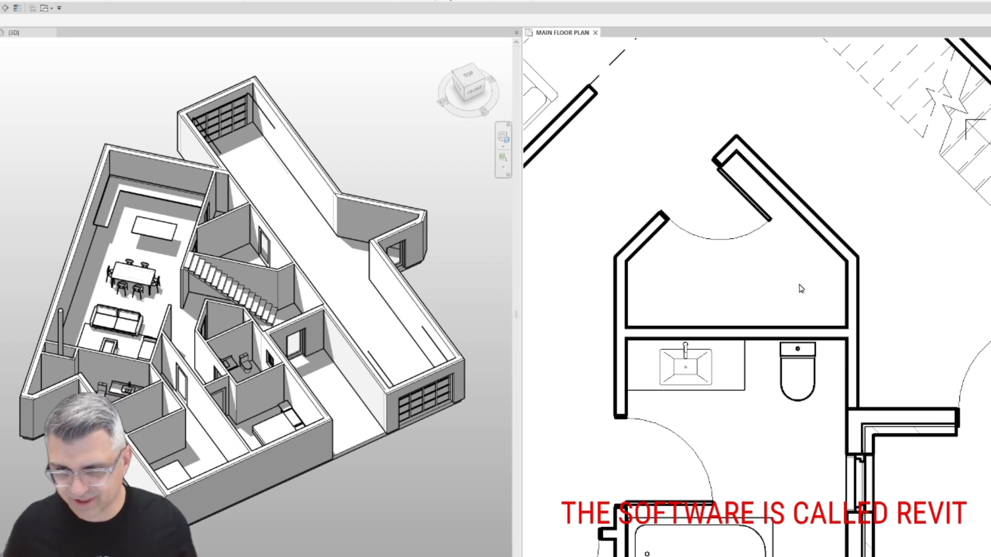
Mirror a copy of the bathroom's toilet and single-sink vanity across the shared wall into the closet above.
click(798, 372)
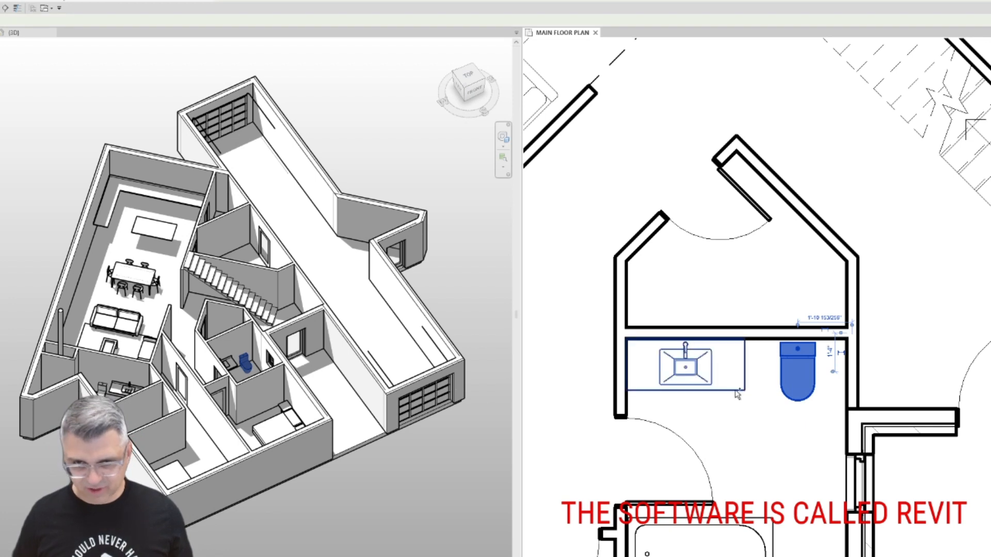
ctrl+click(736, 391)
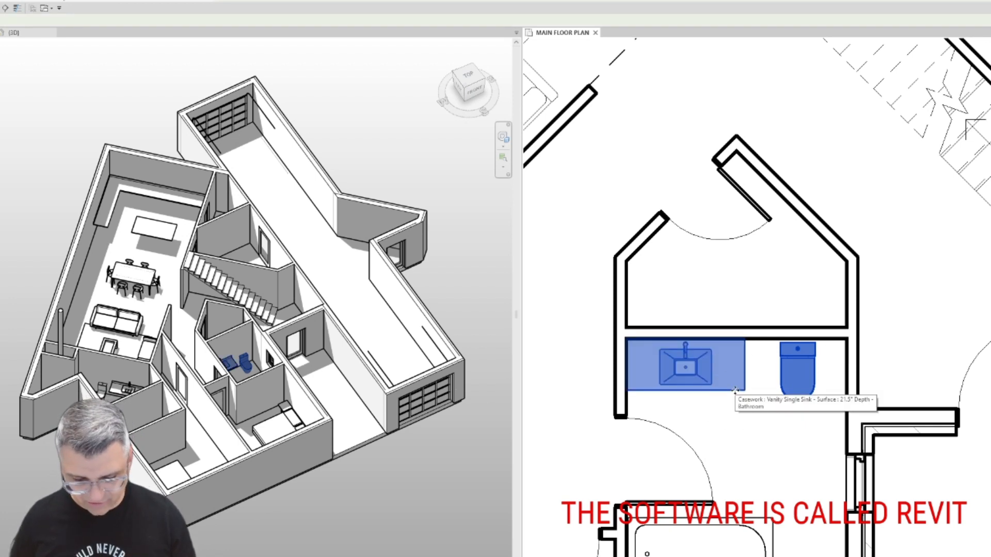
key(d)
key(m)
click(758, 331)
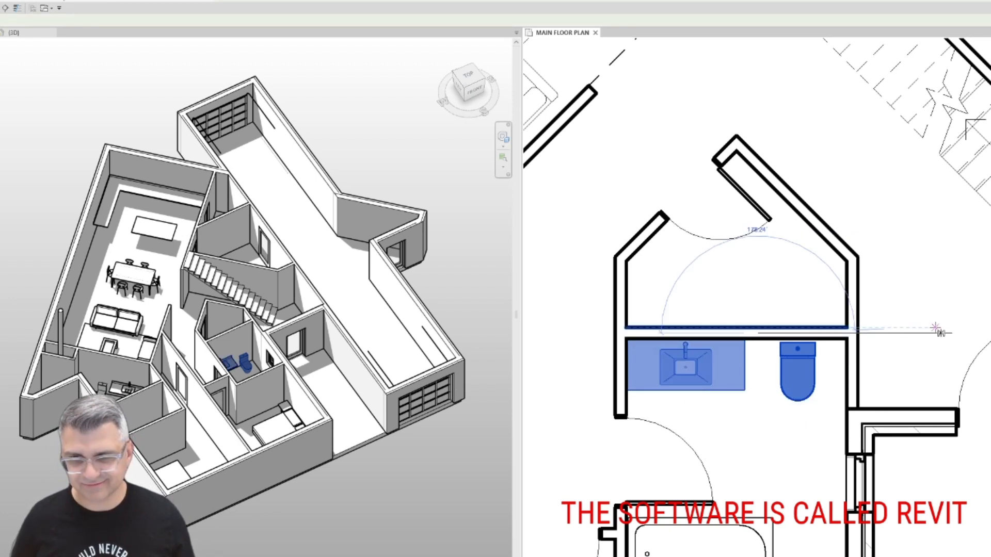
click(935, 328)
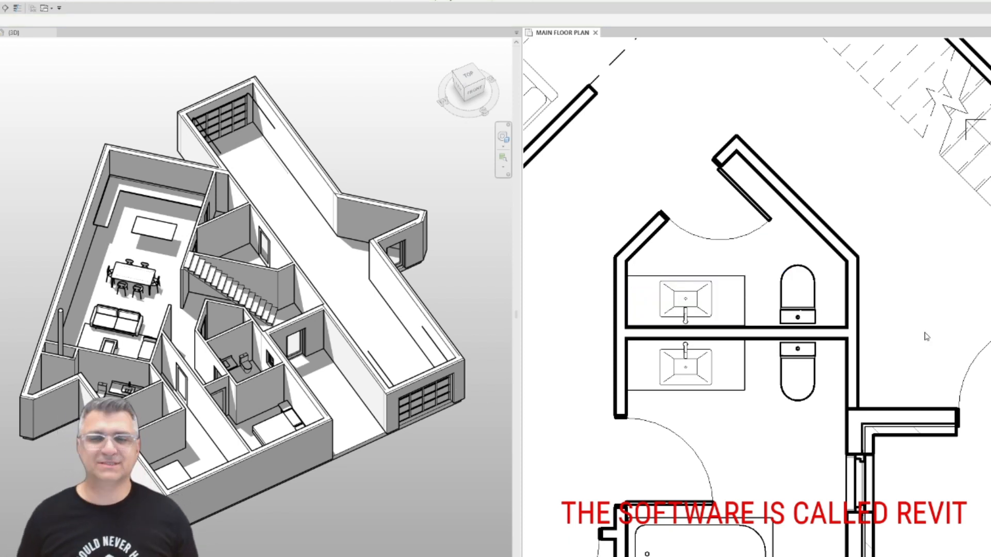
Flip the diagonal wall's door to hinge at its lower end, slide it down that wall, and place a vanity in the pointed corner.
click(759, 227)
key(space)
key(space)
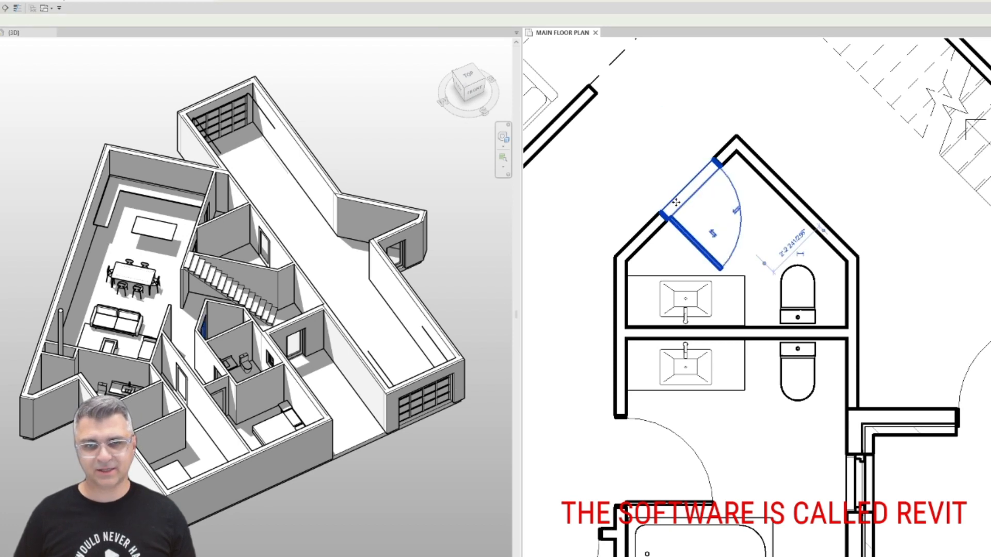
drag(682, 227, 742, 160)
click(628, 276)
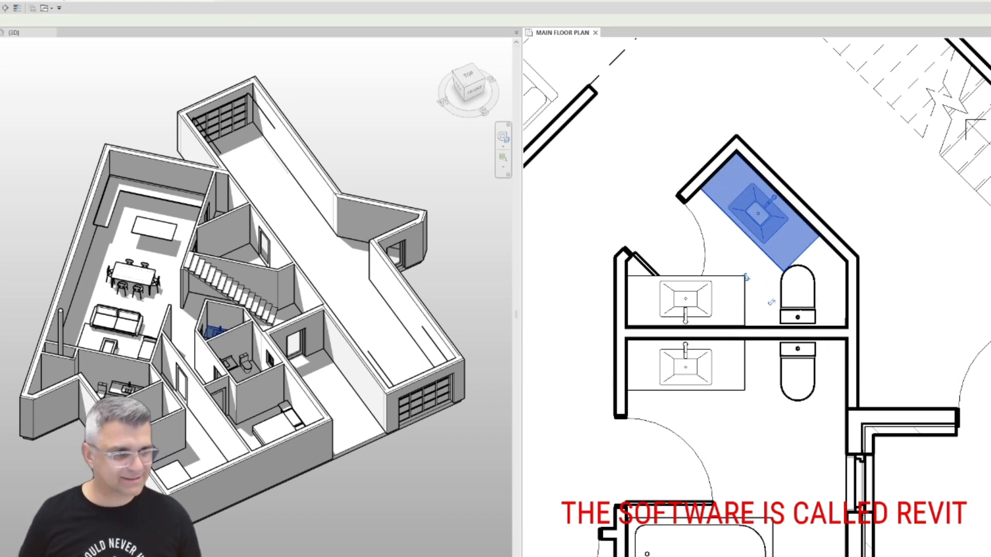
Rotate the powder room toilet to back against the right wall and delete the mirrored vanity on the shared wall.
click(798, 314)
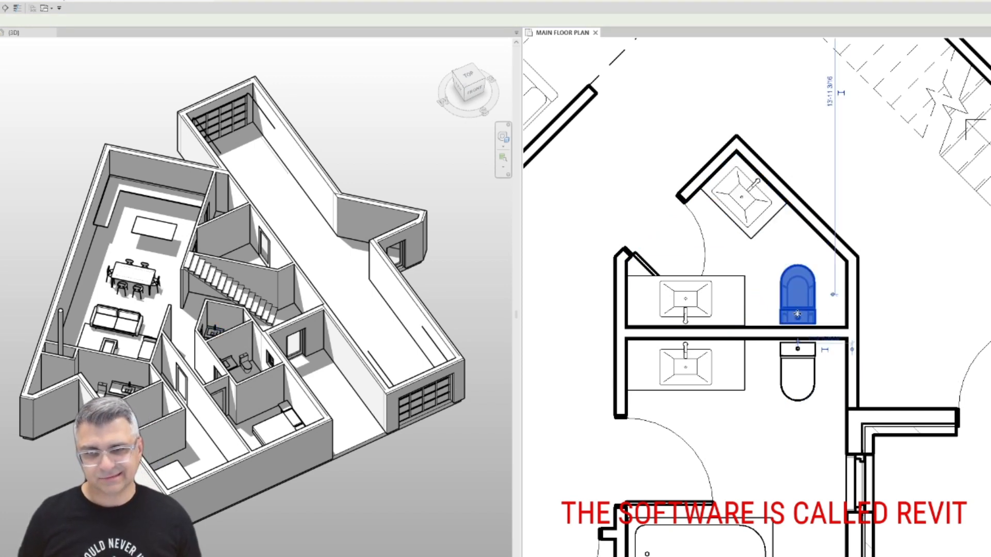
key(space)
drag(815, 305, 833, 304)
key(Escape)
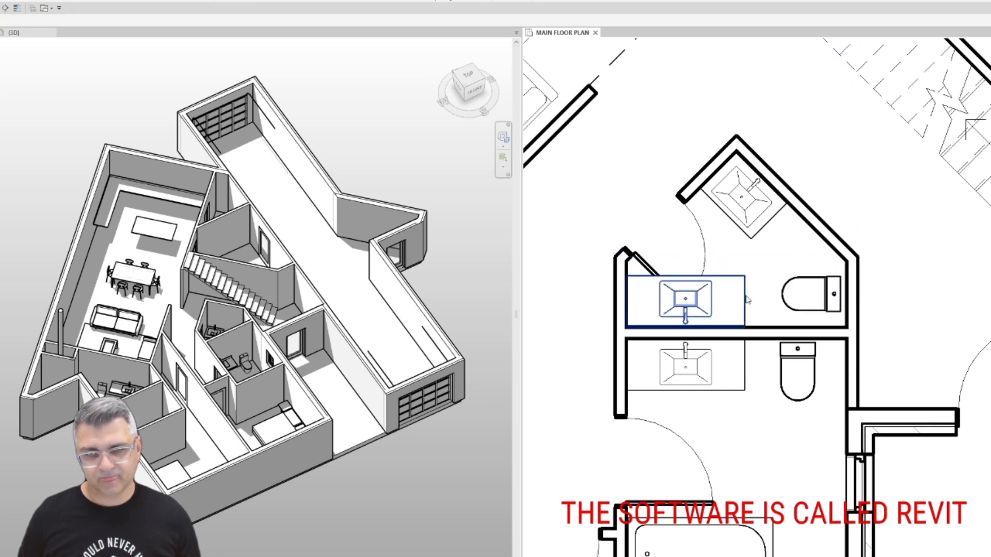
click(747, 300)
key(Delete)
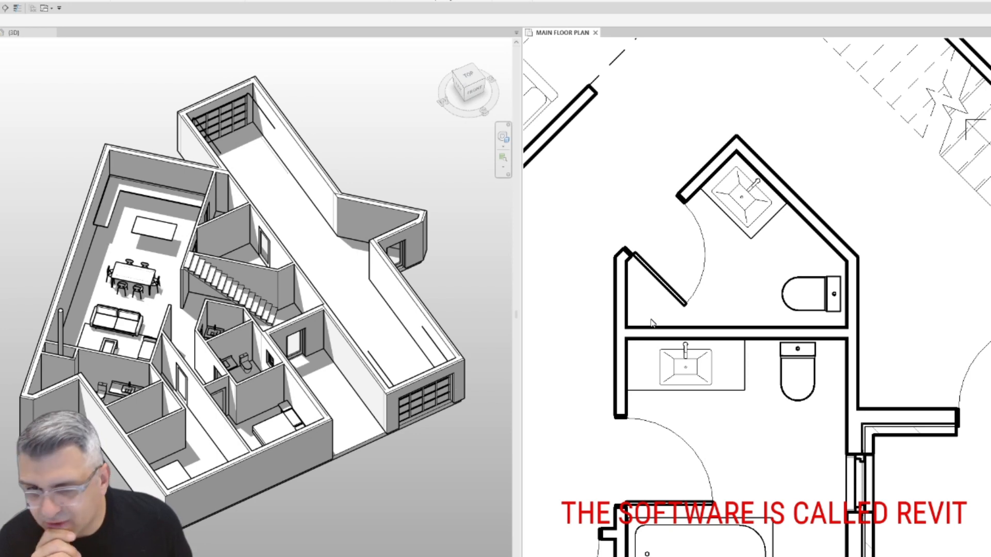
Draw a temporary detail line from the powder room toilet through the doorway to the sofa to check the sightline, and delete it.
scroll(651, 322, down, 4)
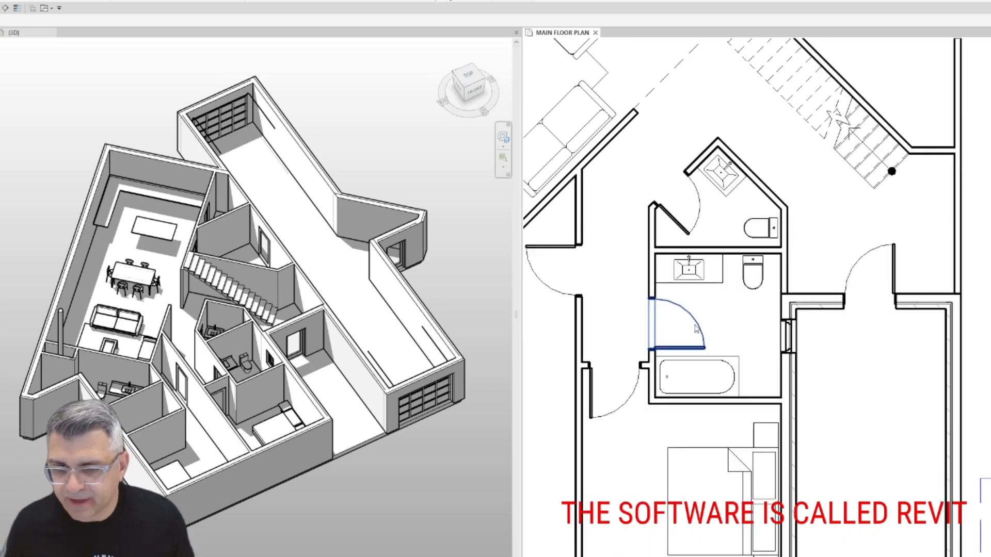
middle_drag(609, 274, 691, 279)
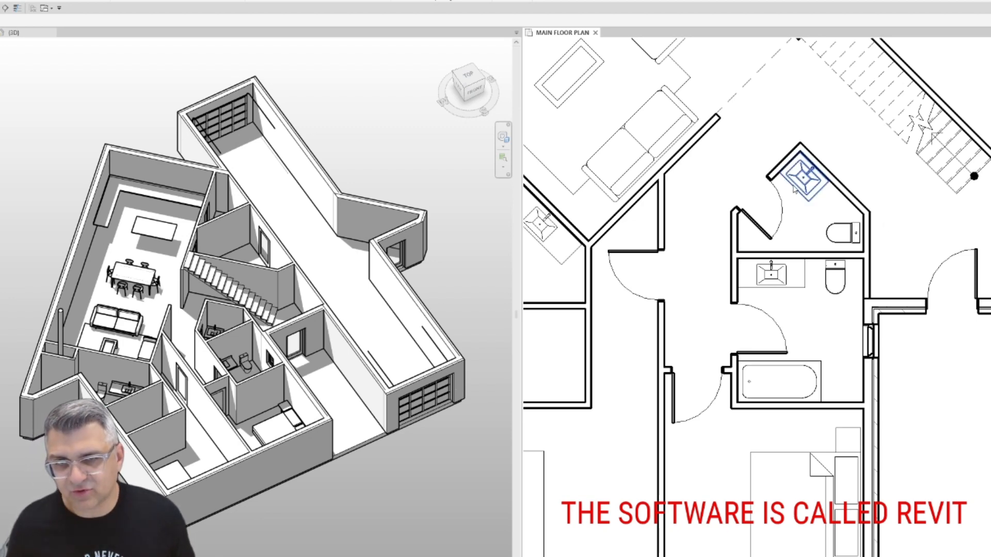
middle_drag(792, 189, 727, 248)
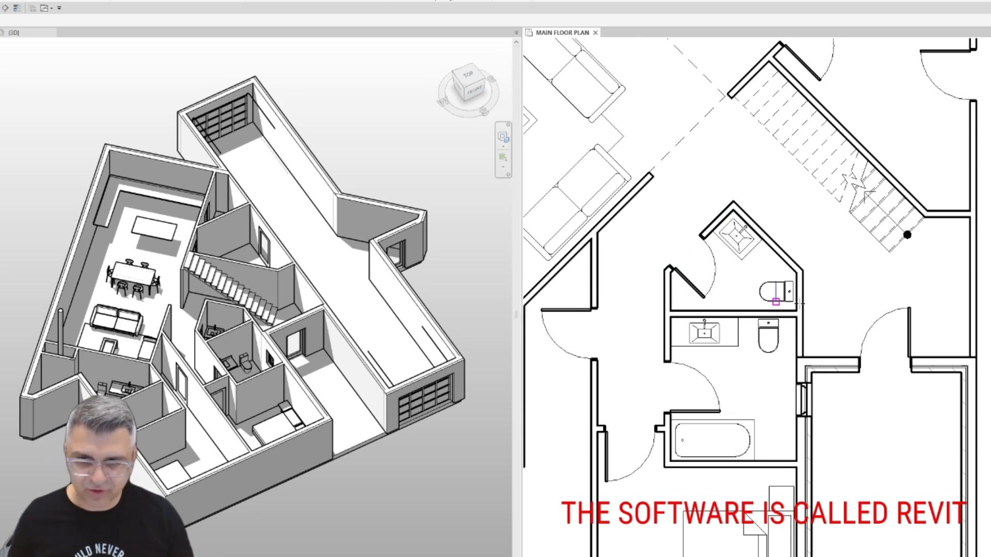
key(w)
key(a)
click(767, 292)
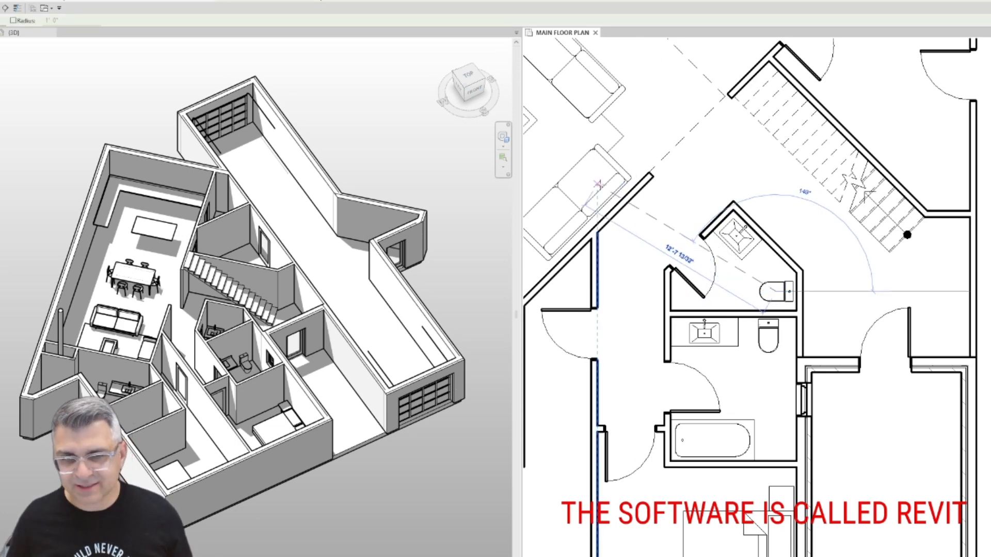
middle_drag(608, 180, 726, 178)
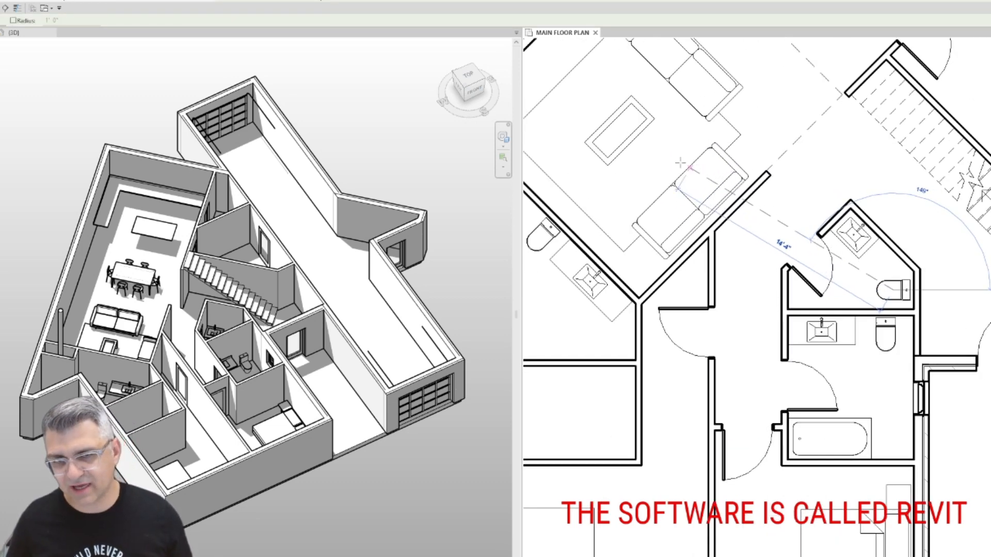
scroll(841, 253, up, 2)
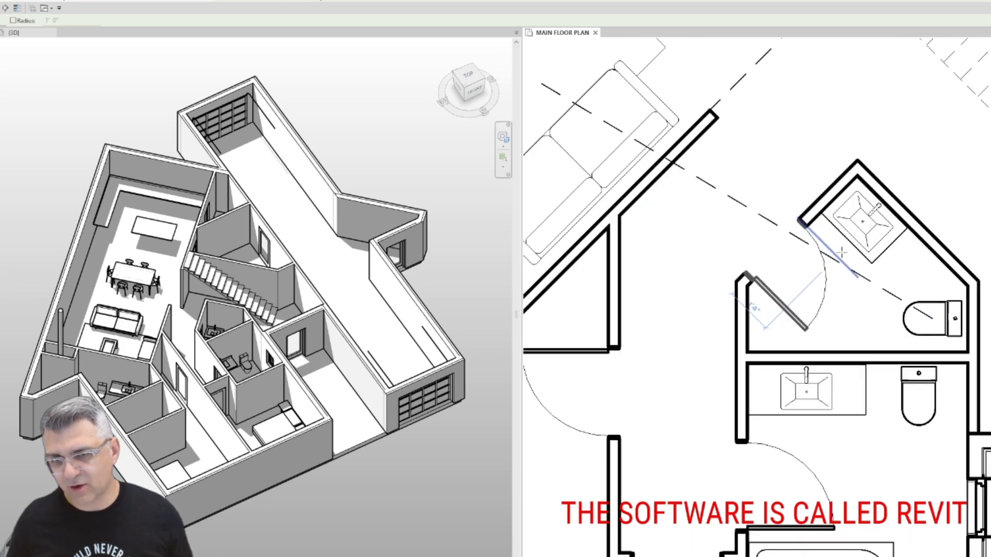
key(Escape)
click(781, 229)
scroll(781, 229, down, 1)
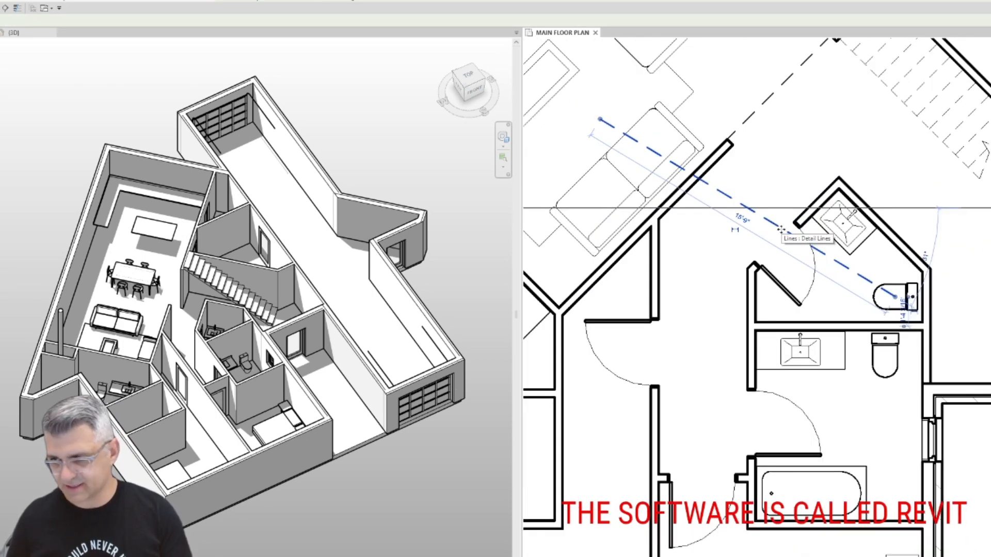
key(Delete)
Lengthen the vanity in the powder room's pointed corner slightly along the right diagonal wall toward the toilet.
scroll(781, 229, down, 3)
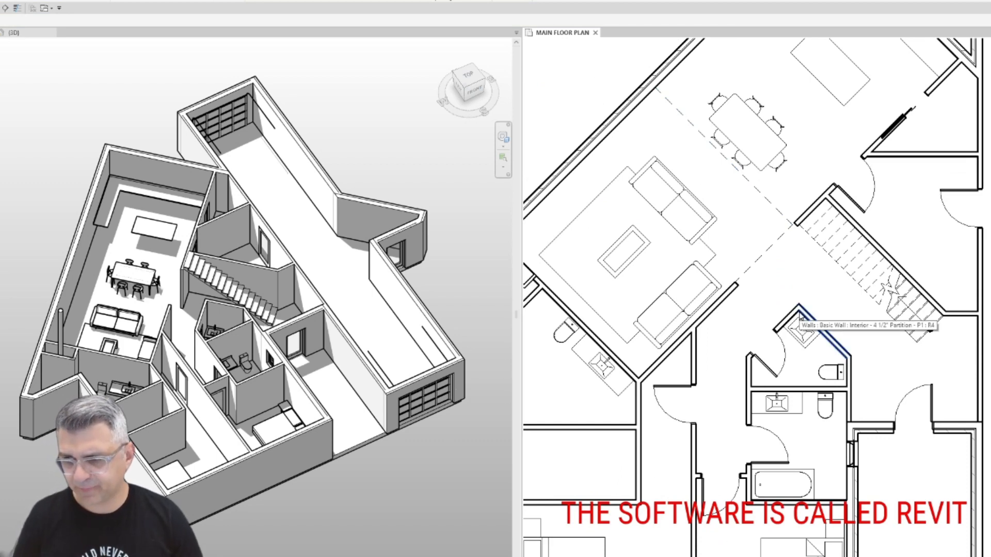
scroll(799, 323, up, 2)
click(816, 326)
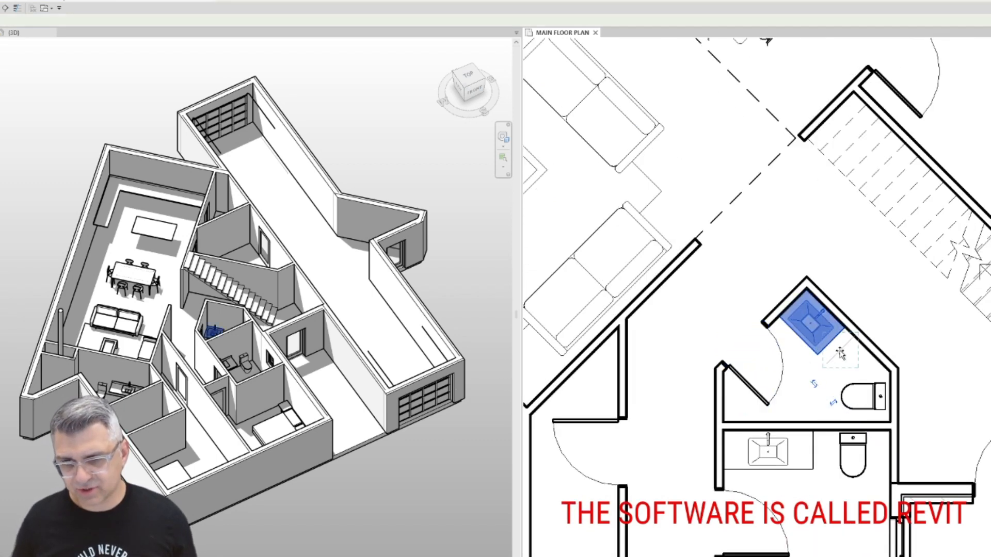
click(821, 356)
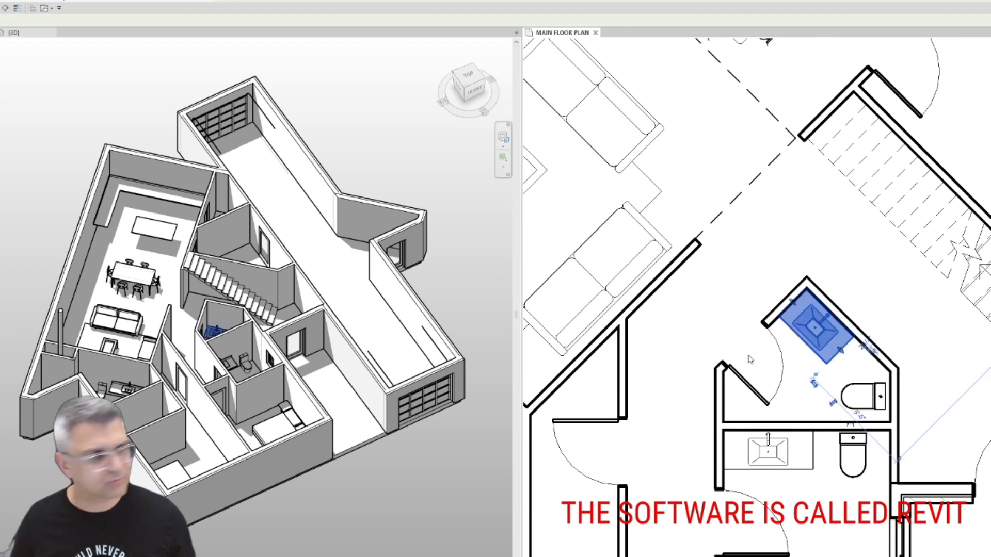
click(556, 317)
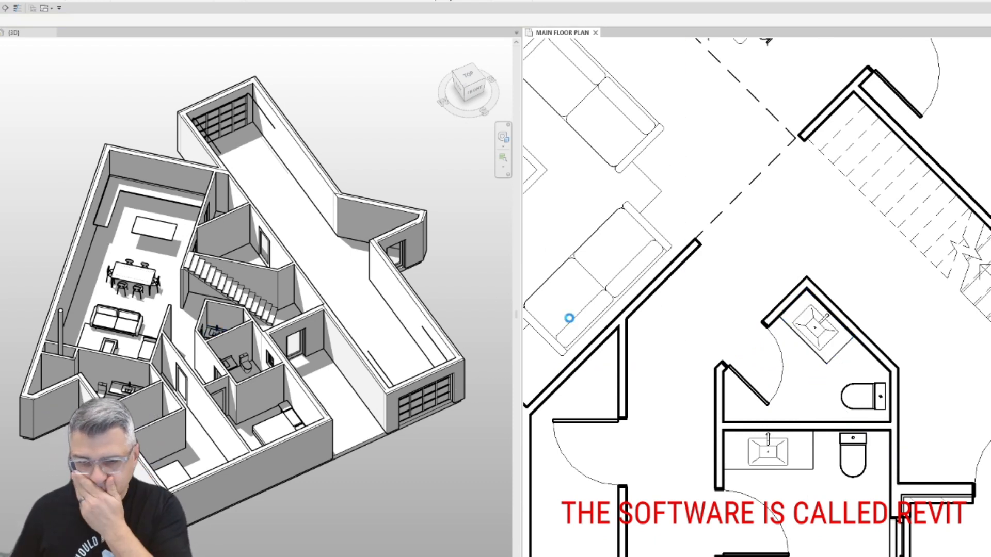
scroll(685, 386, down, 2)
scroll(756, 382, up, 2)
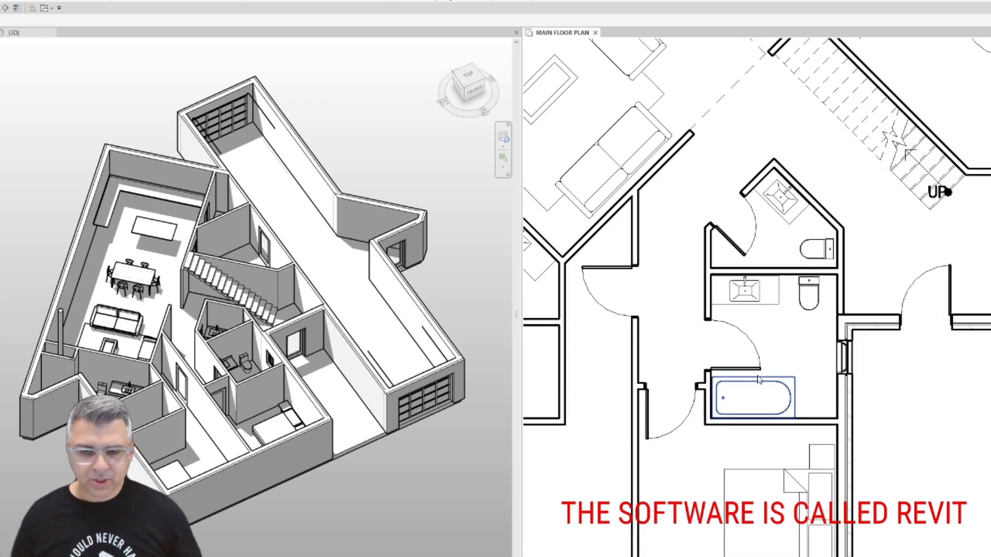
scroll(757, 380, up, 2)
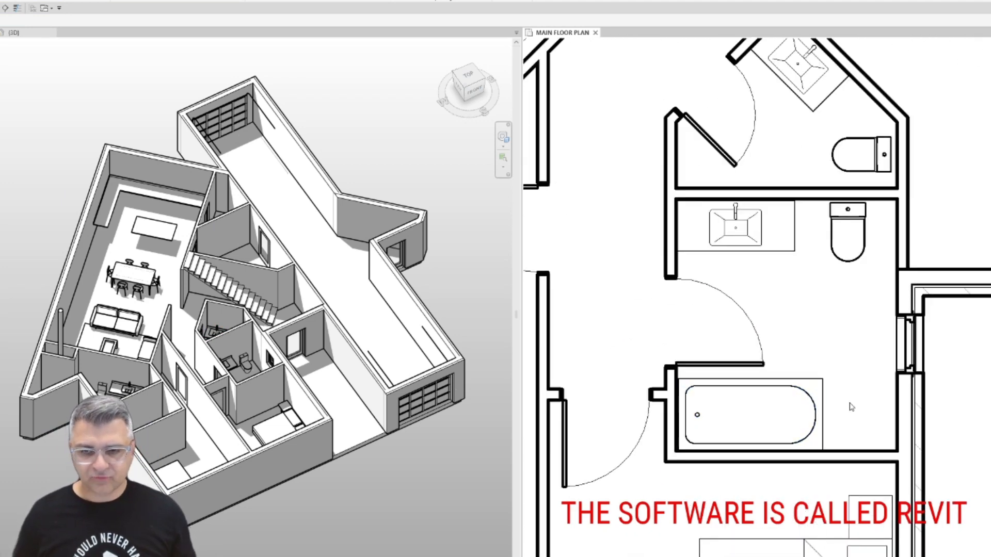
Flip the bathroom vanity onto the lower wall and relocate the bathtub against the upper wall shared with the powder room.
click(720, 231)
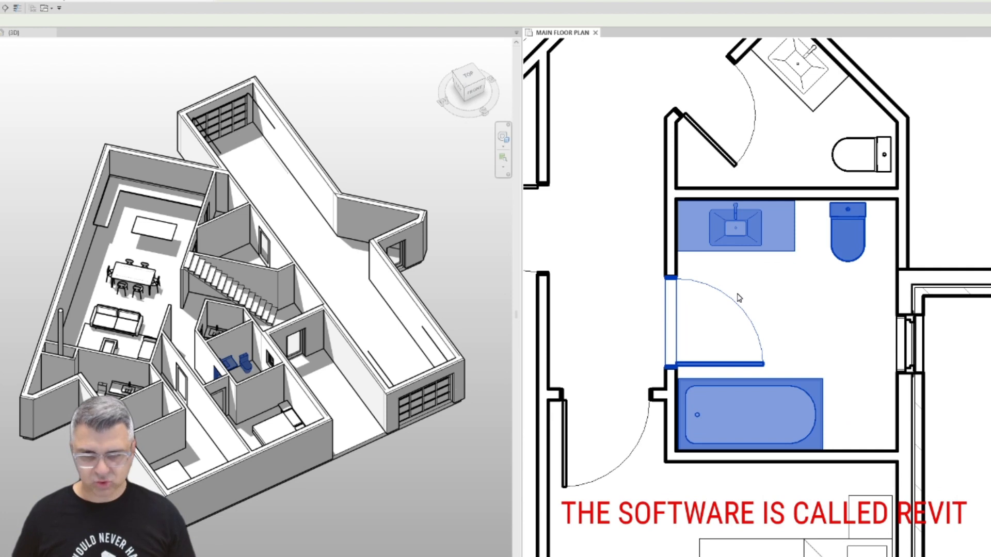
click(770, 379)
click(733, 252)
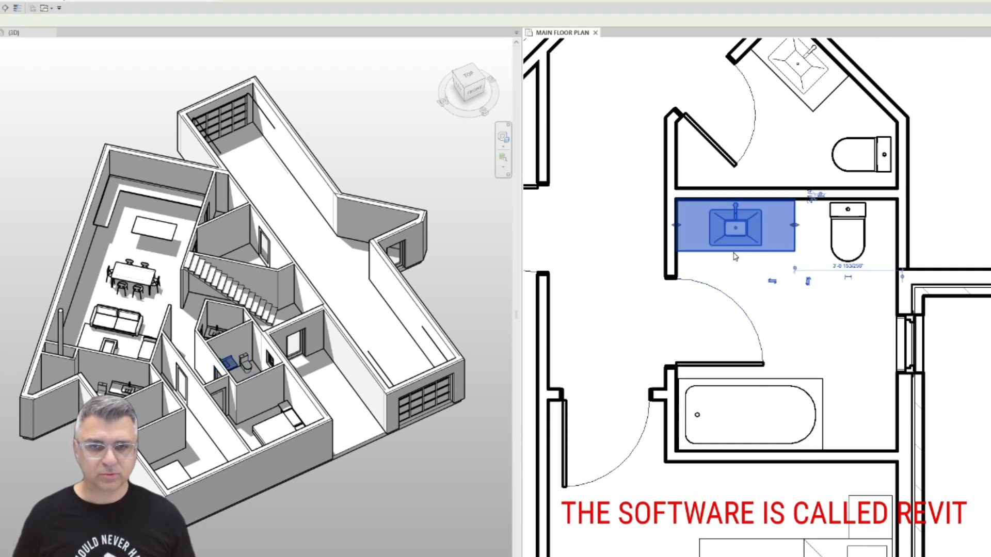
click(808, 282)
drag(758, 172, 762, 448)
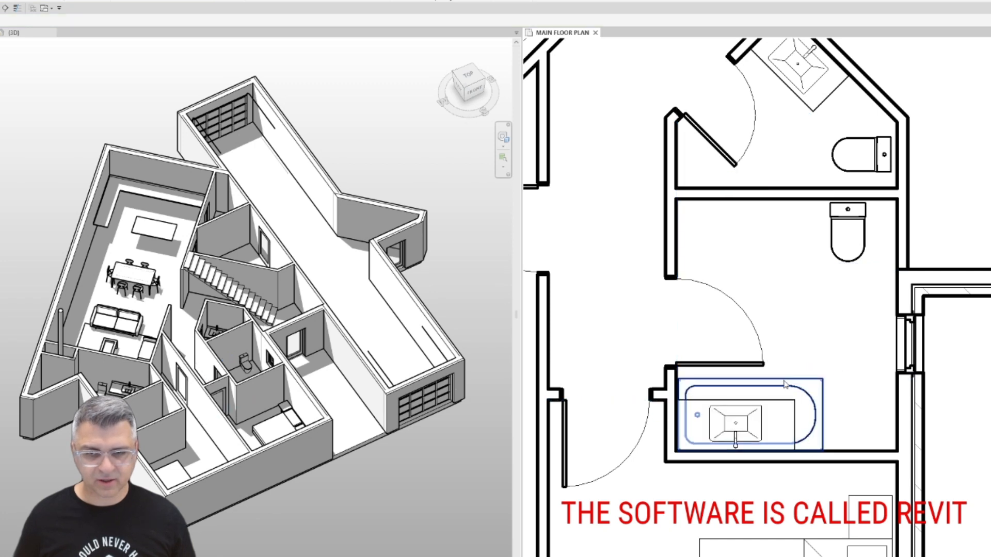
click(785, 384)
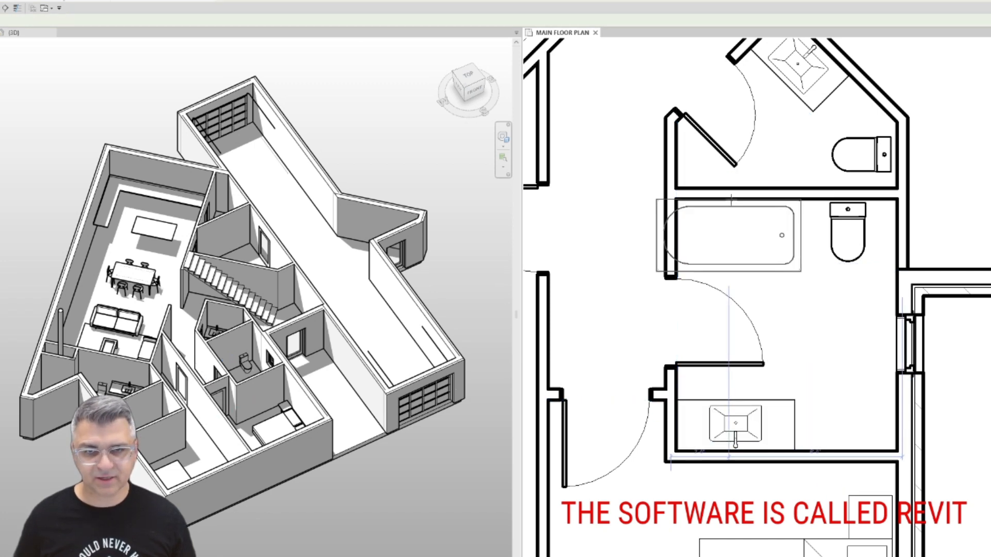
click(749, 200)
Rotate the bathroom toilet 180 degrees and move it against the lower wall beside the vanity.
click(853, 236)
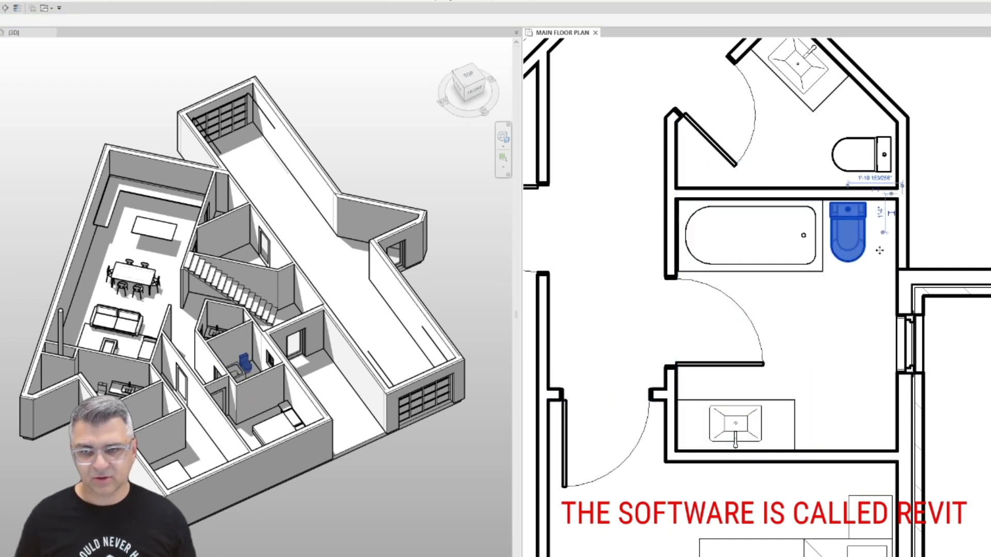
key(space)
key(space)
drag(861, 251, 863, 436)
Flip the bathroom door to hinge at its upper end and slide it slightly down the wall, clear of the bathtub.
click(767, 369)
click(759, 364)
key(space)
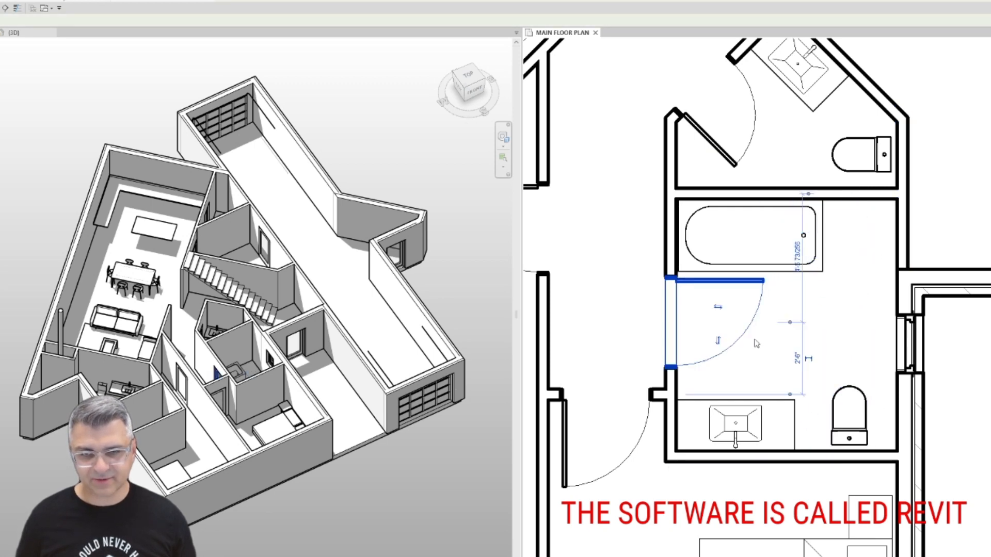
drag(760, 279, 761, 288)
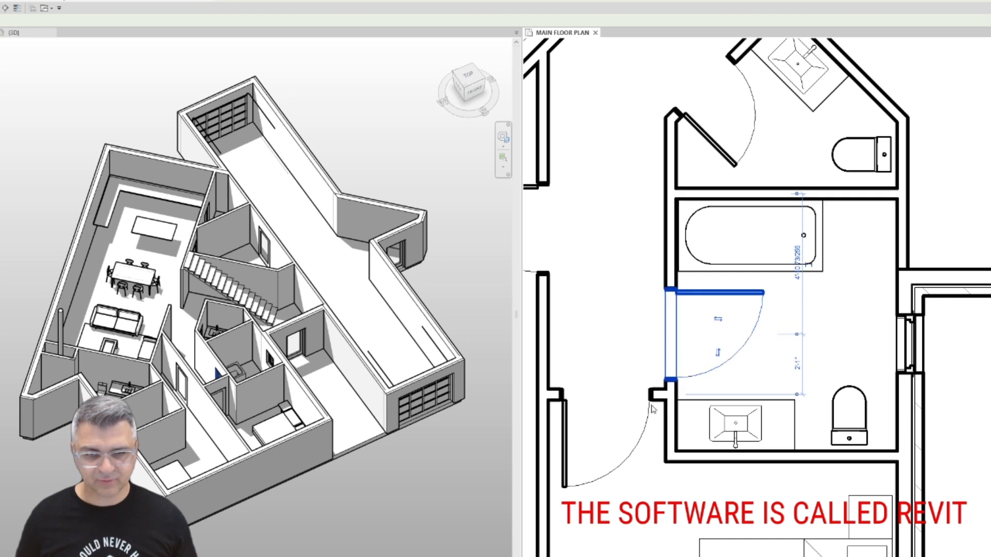
Slide the door in the hallway's left wall upward along that wall.
click(646, 391)
middle_drag(650, 383, 797, 363)
click(660, 169)
drag(681, 227, 679, 210)
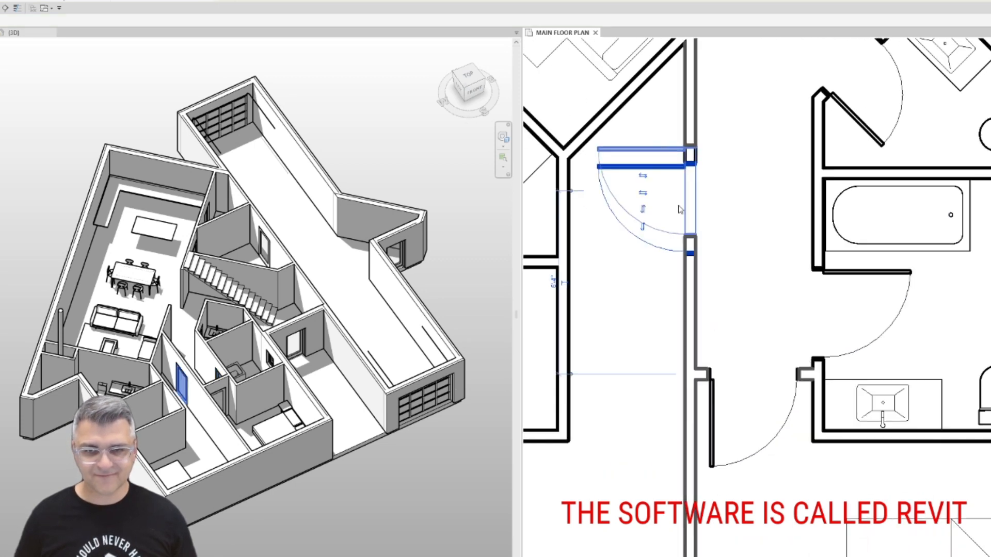
Move the short hallway wall with the bedroom door up past the bathroom door so the bathroom opens into the bedroom.
click(741, 227)
click(800, 376)
drag(808, 379, 797, 250)
scroll(663, 276, down, 5)
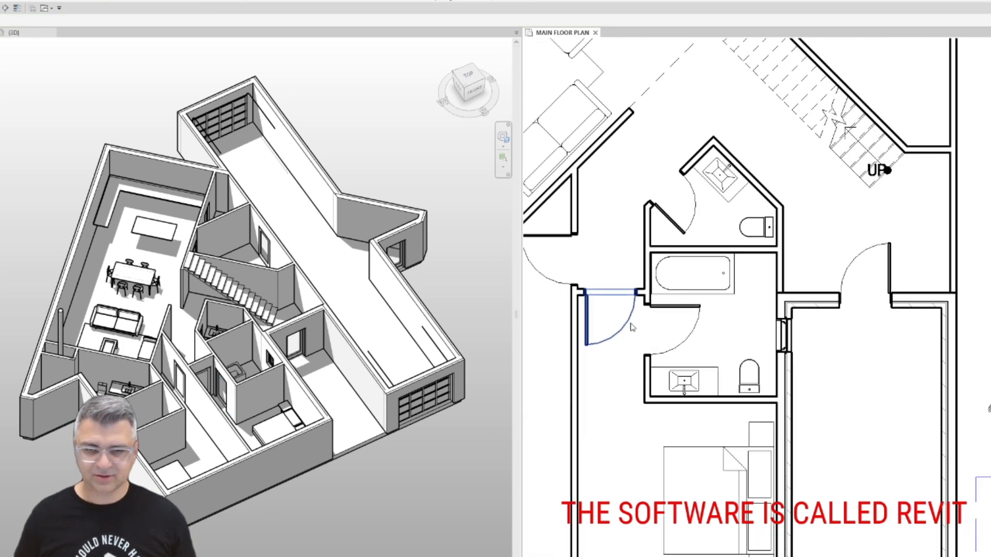
Shift the bathroom door slightly down its wall and change it to a narrower door size.
click(677, 350)
drag(677, 351, 669, 354)
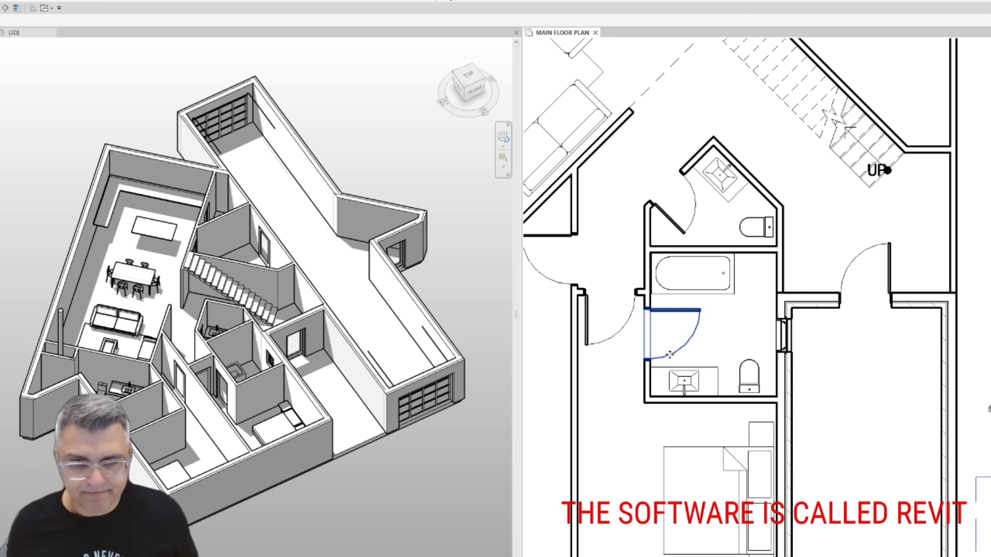
scroll(670, 354, down, 3)
middle_drag(682, 348, 684, 363)
middle_drag(685, 325, 787, 321)
middle_drag(772, 223, 770, 305)
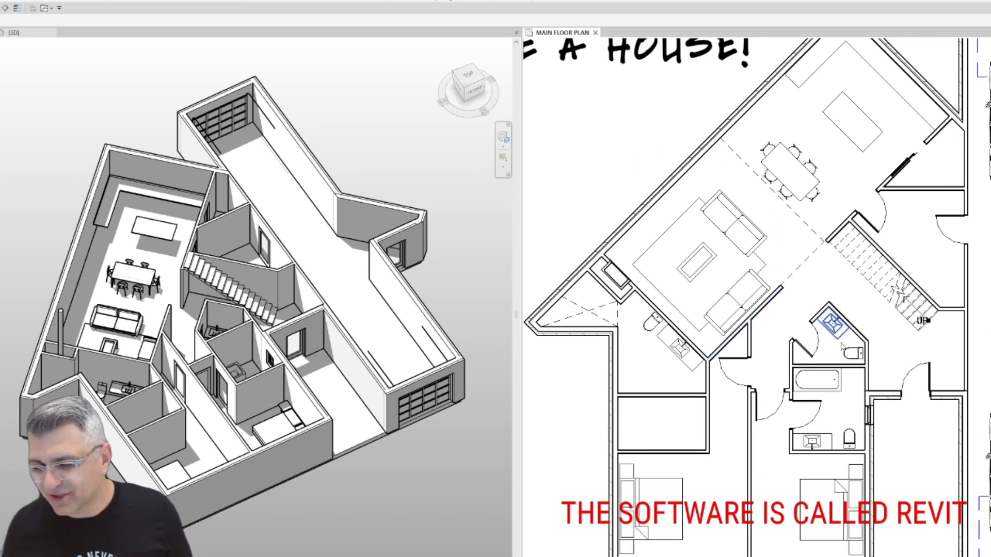
scroll(833, 350, up, 2)
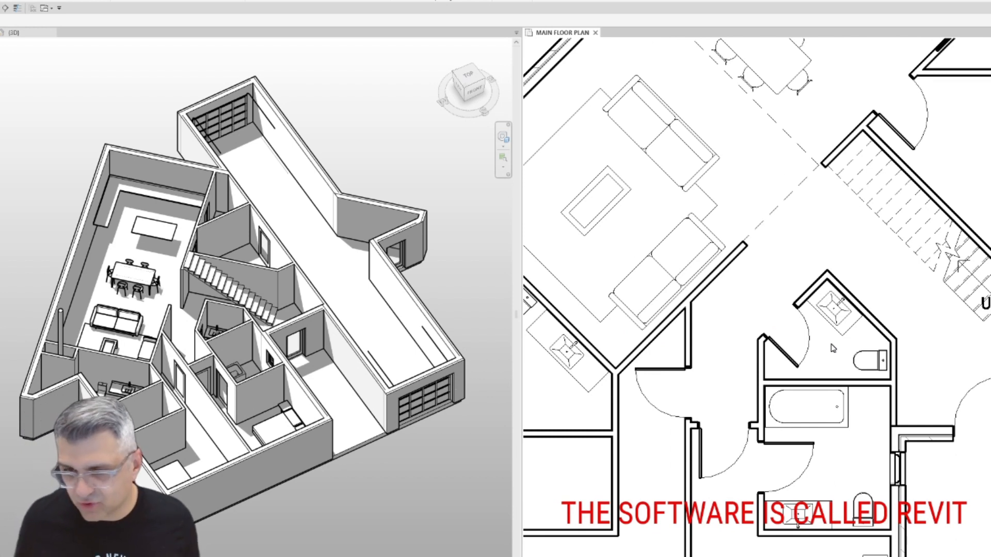
click(810, 459)
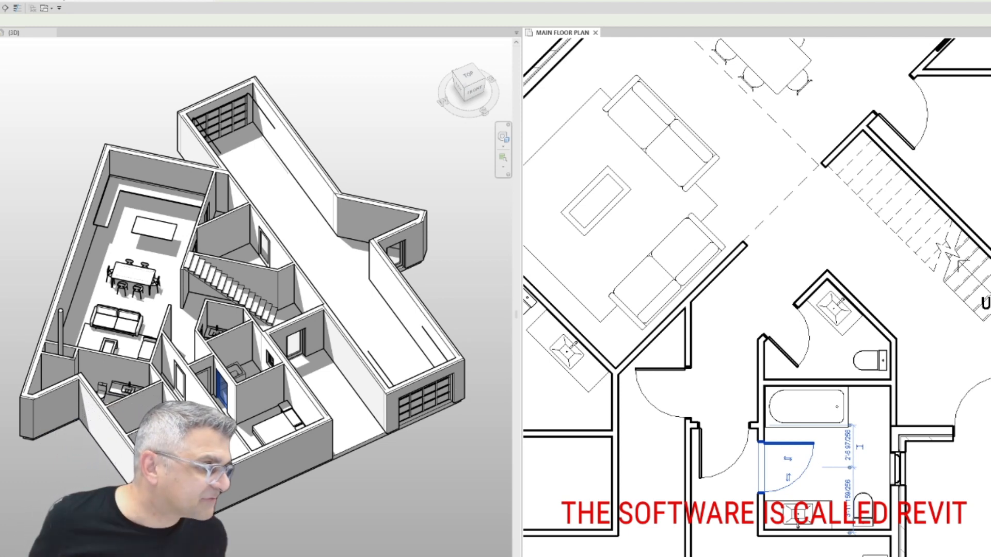
key(Escape)
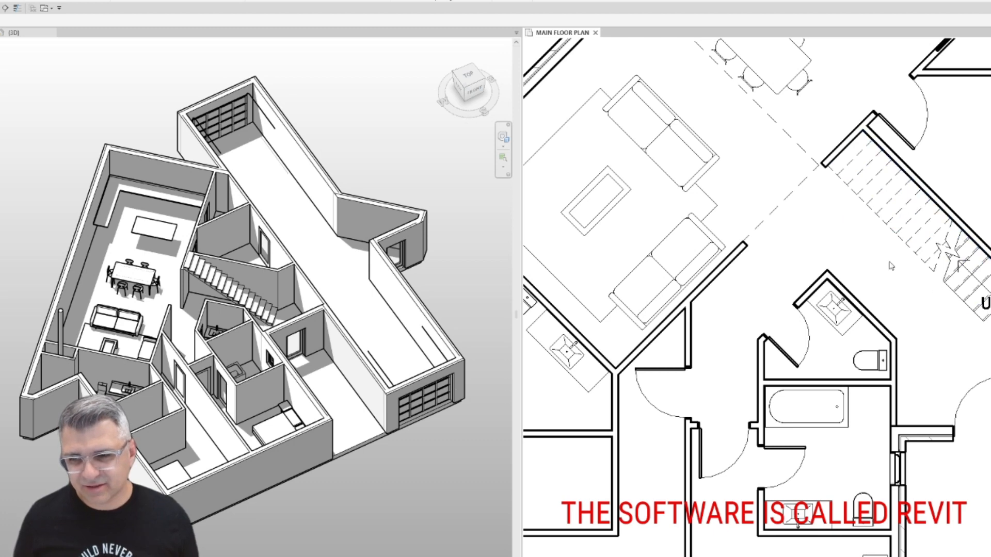
Nudge the wall between the powder room and bathroom downward together with the bathtub and the powder room toilet.
middle_drag(926, 337, 722, 296)
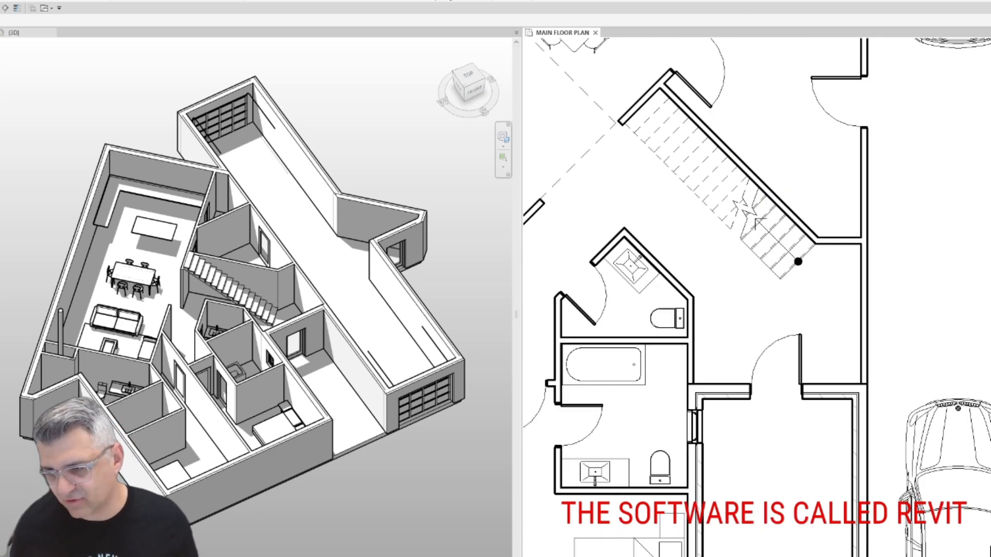
scroll(733, 310, down, 3)
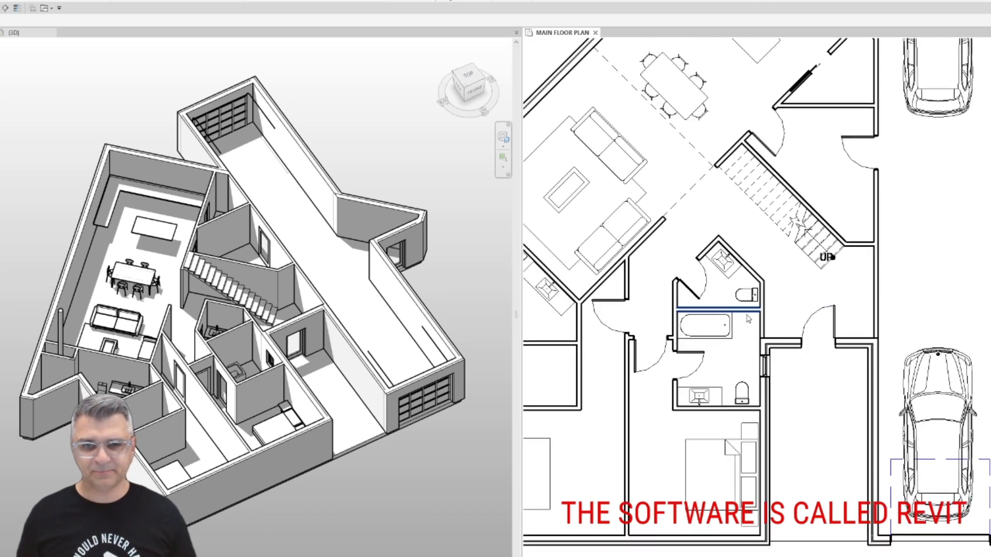
scroll(747, 319, up, 2)
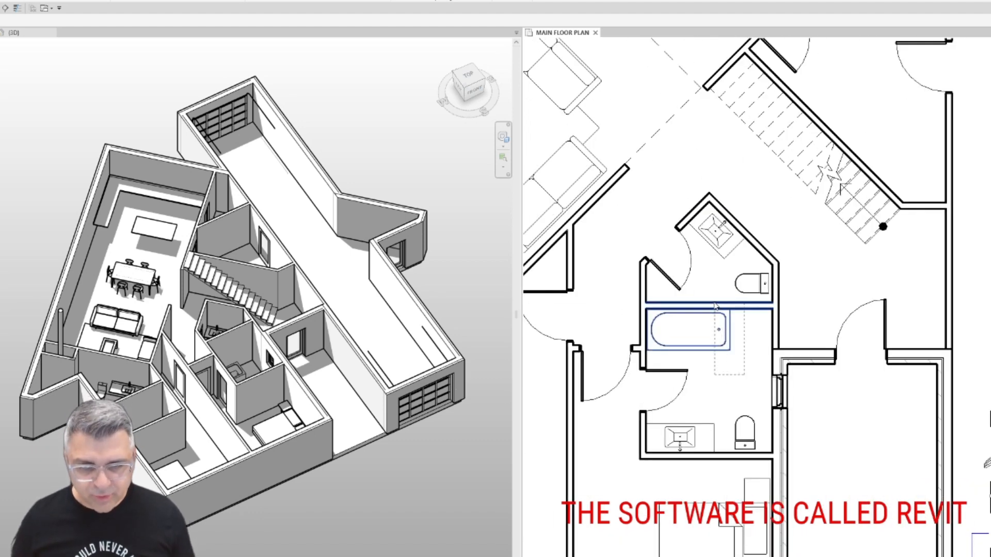
drag(721, 280, 721, 282)
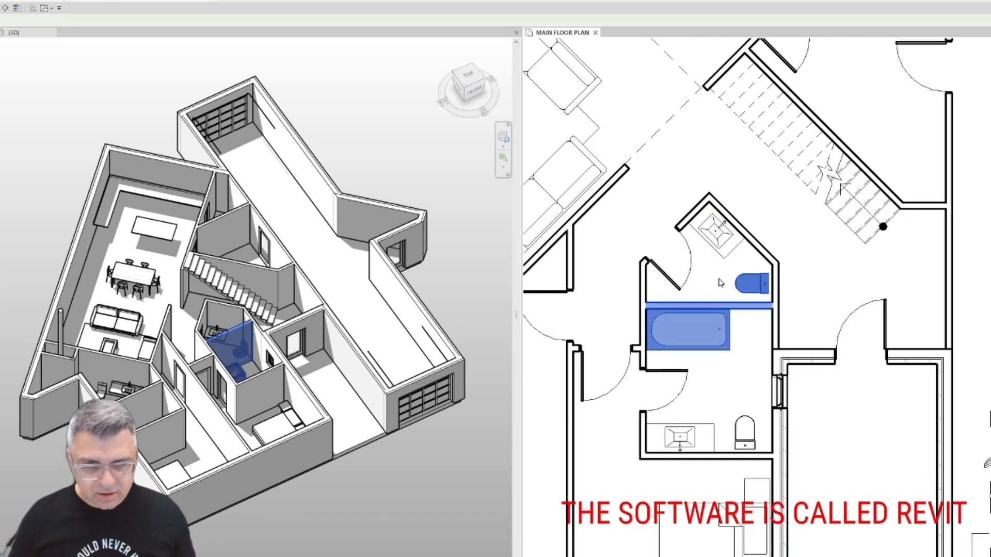
key(Down)
key(Down)
key(Down)
key(Down)
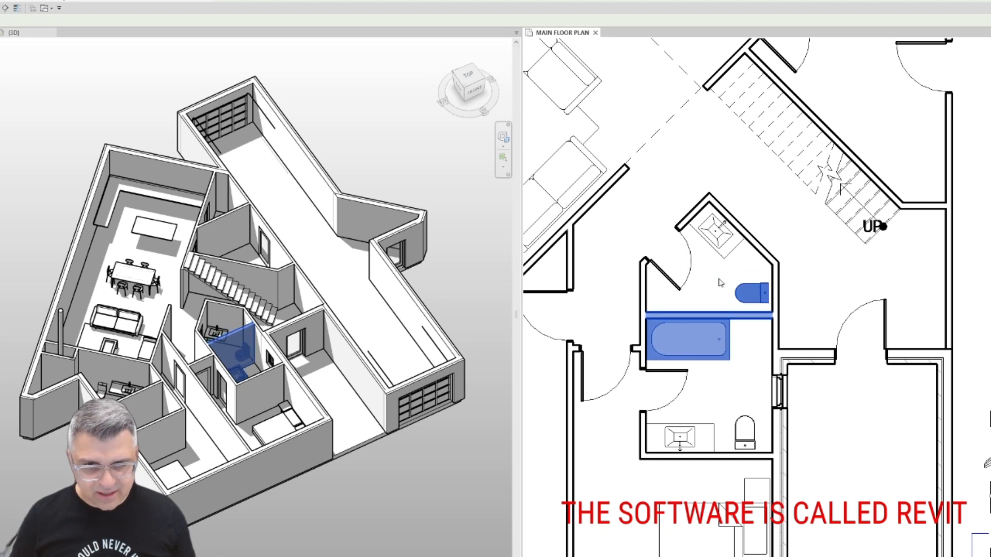
key(Down)
key(Escape)
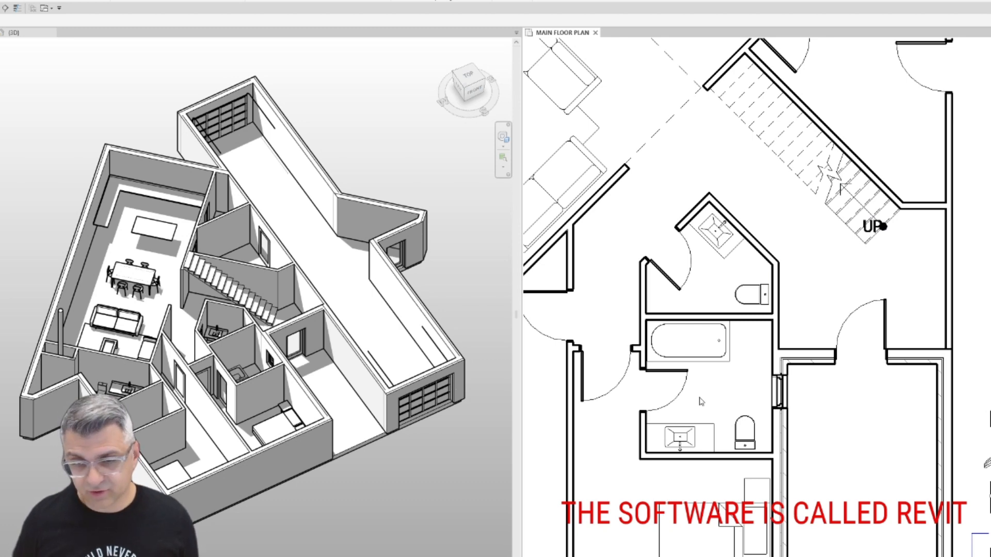
Slide the bathroom window down the right wall until it sits beside the toilet.
scroll(753, 382, up, 3)
click(776, 398)
drag(773, 453, 773, 454)
middle_drag(786, 414, 771, 316)
scroll(690, 310, down, 2)
scroll(699, 259, up, 3)
middle_drag(624, 265, 675, 254)
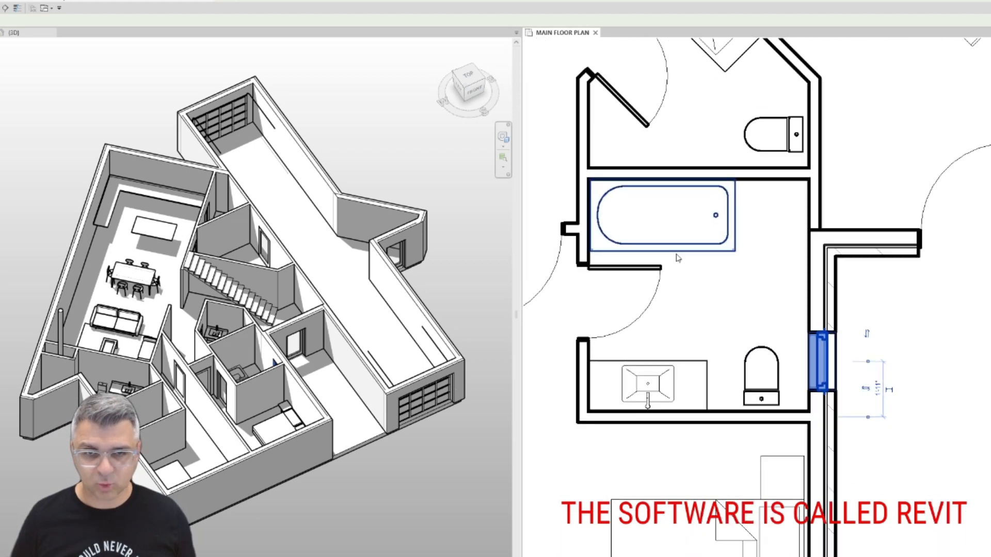
Move the bathtub from its lower-right corner horizontally until it meets the bathroom's right wall.
click(675, 253)
key(m)
key(v)
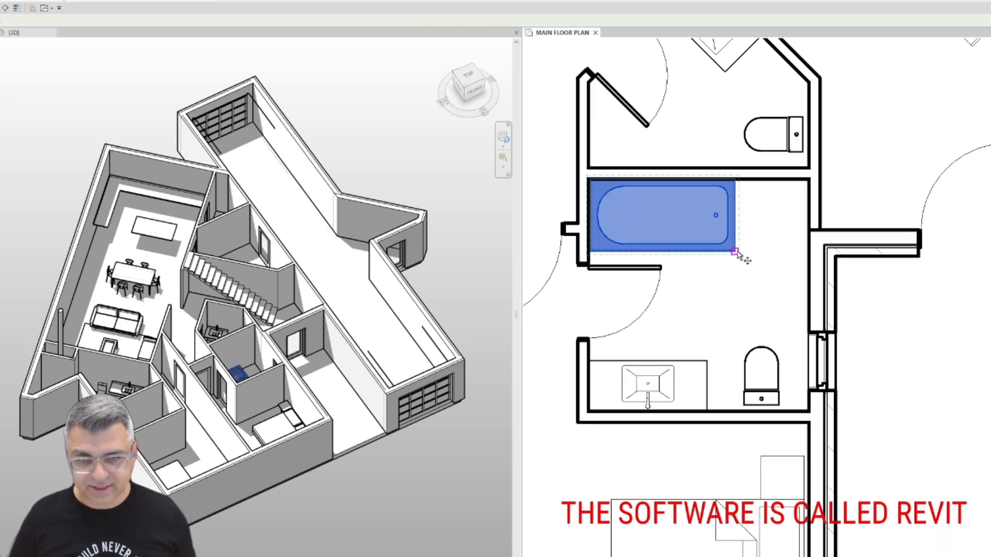
click(733, 253)
click(809, 253)
Draw walls down the bathtub's left end and across to the bathroom's left wall, enclosing a small closet space.
click(637, 178)
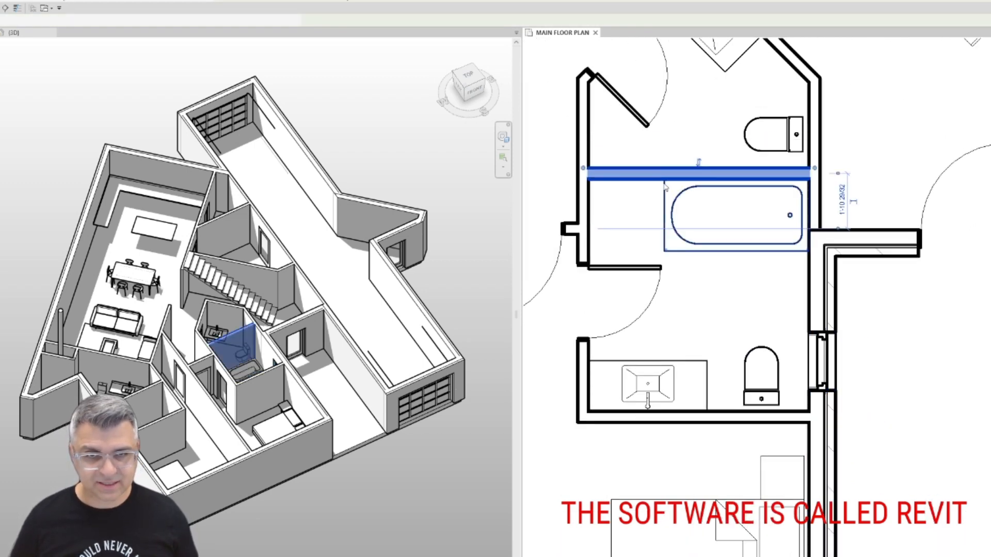
key(w)
key(a)
click(660, 180)
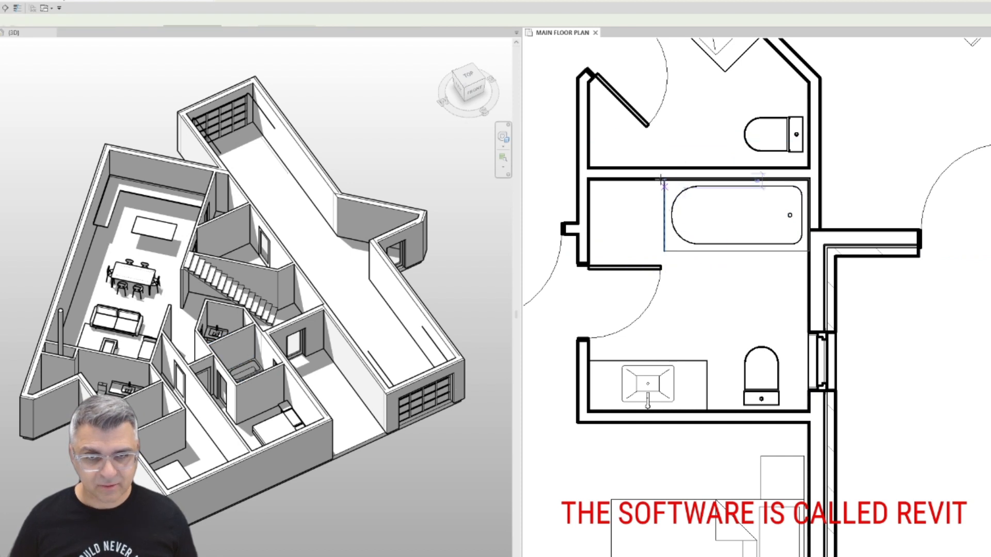
scroll(663, 186, up, 3)
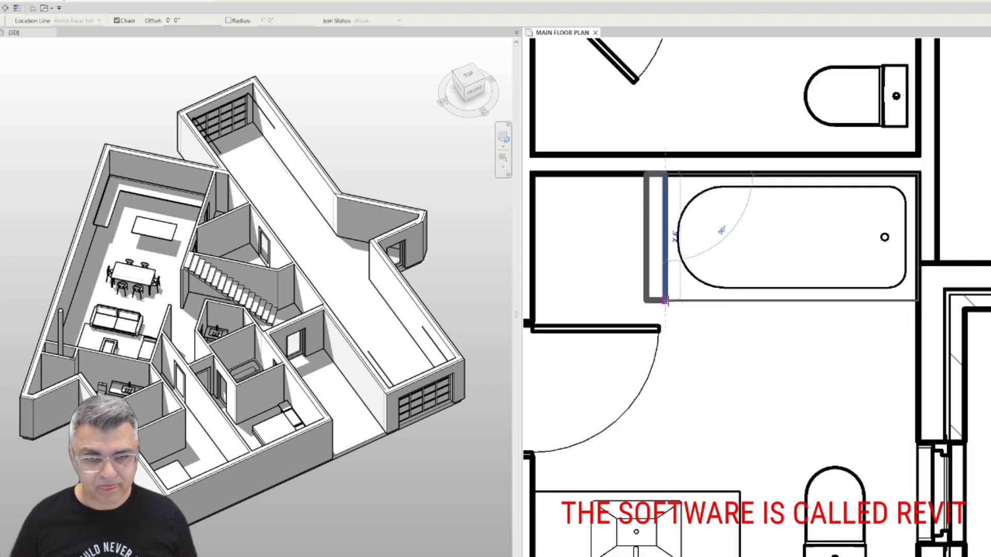
click(665, 298)
click(533, 298)
middle_drag(555, 294, 649, 246)
key(Escape)
scroll(649, 247, down, 5)
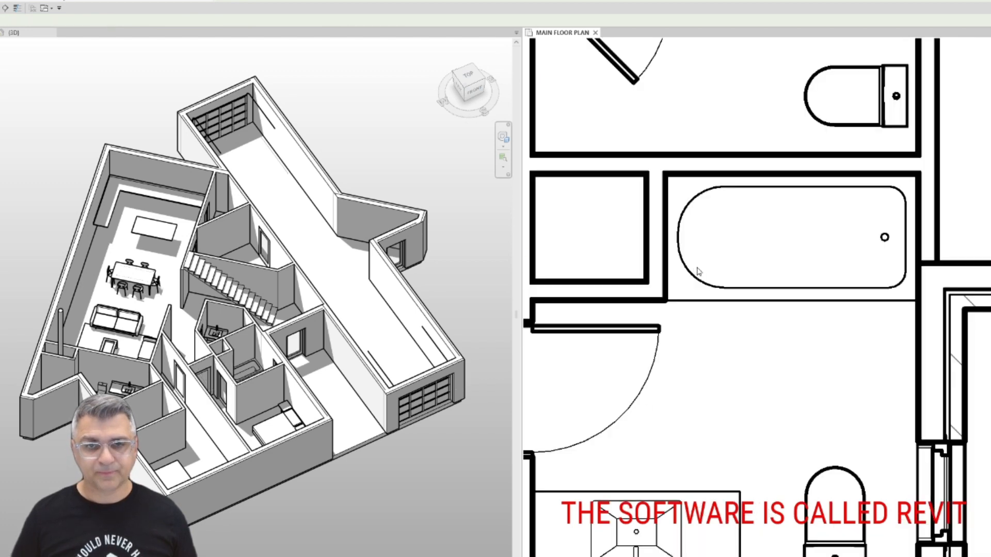
scroll(667, 285, up, 2)
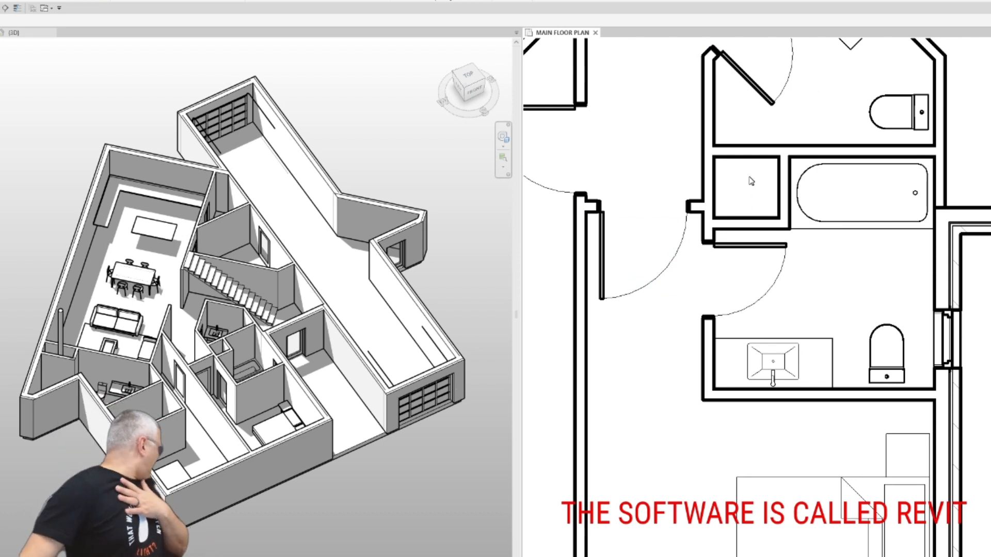
scroll(749, 185, up, 2)
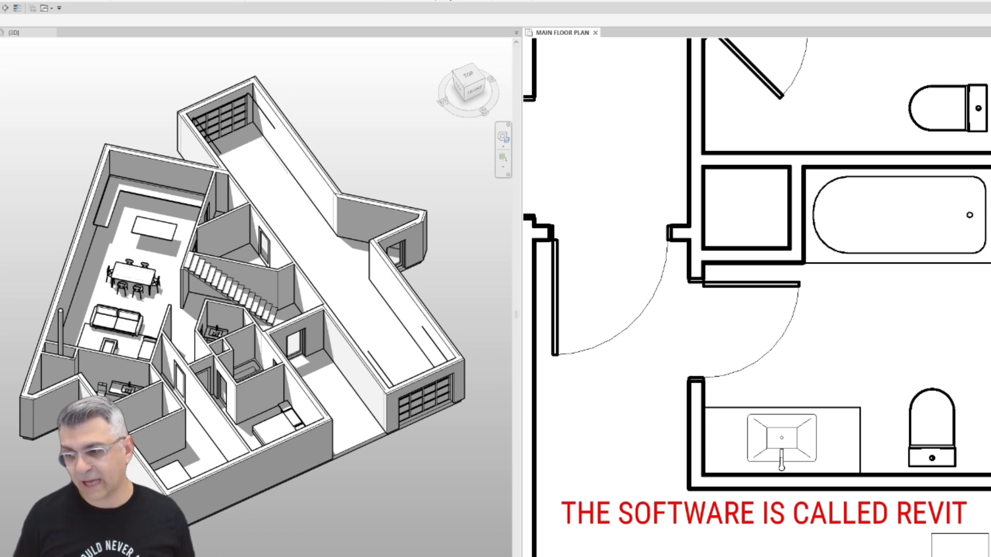
scroll(348, 393, down, 4)
scroll(306, 339, up, 4)
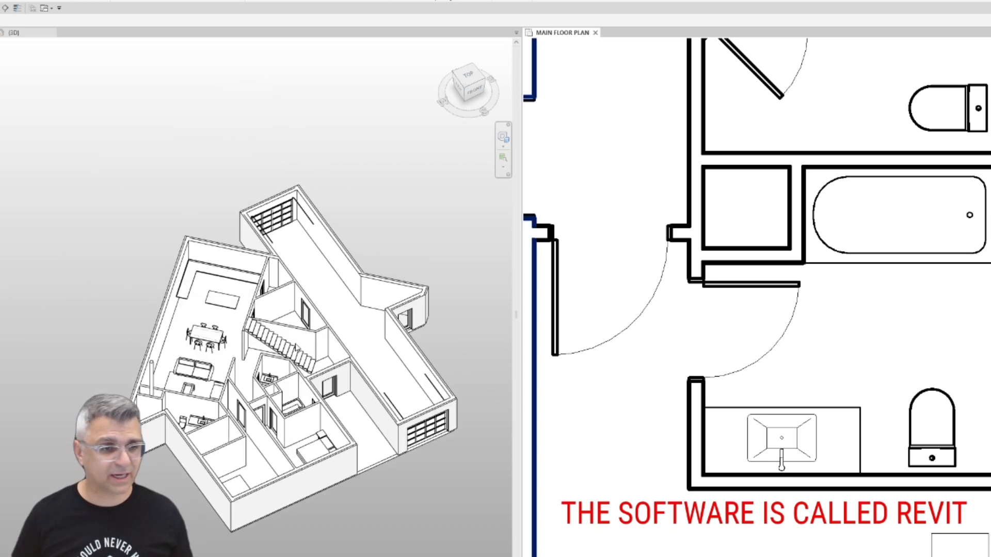
scroll(748, 230, down, 3)
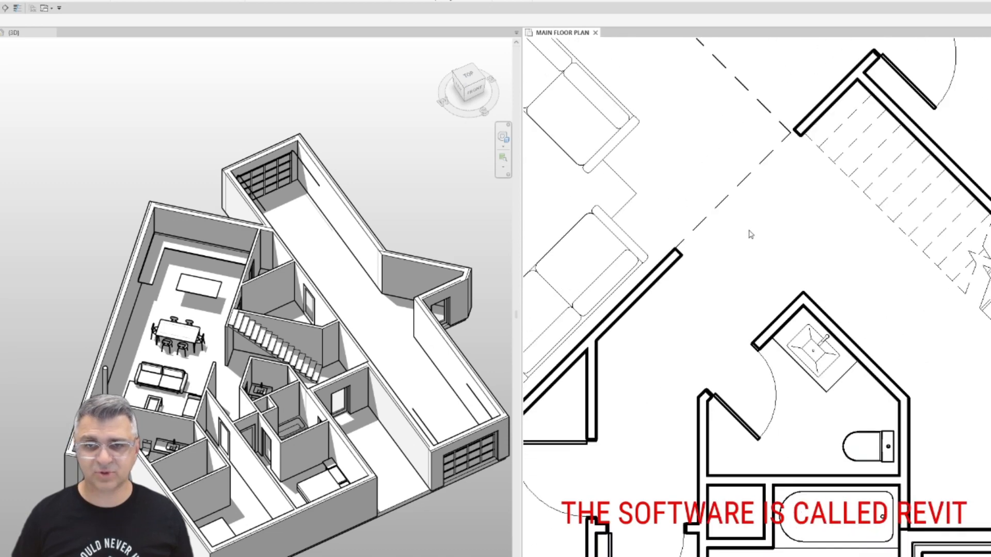
Extend the small hall closet's lower wall across the hallway to the opposite partition, next to the right bedroom's door.
scroll(657, 226, up, 3)
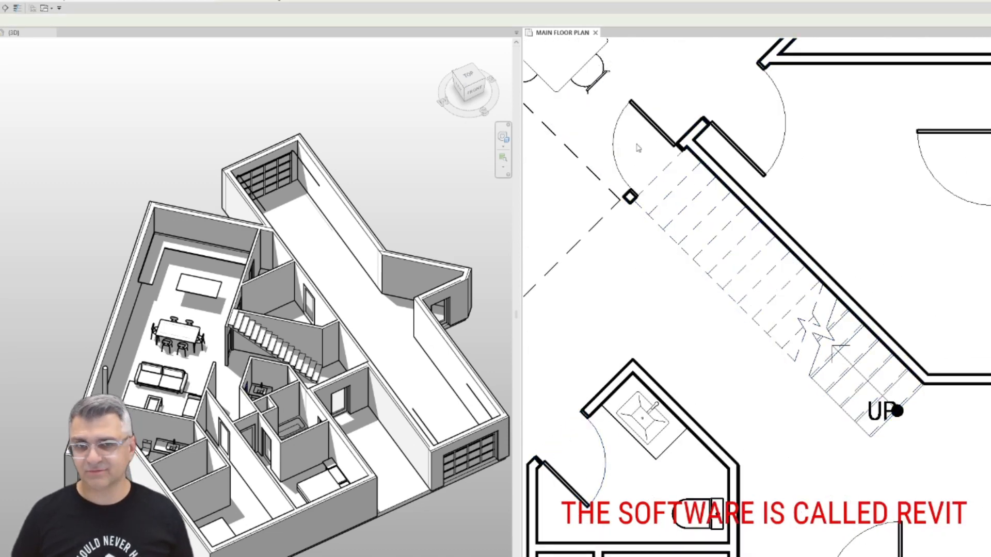
scroll(779, 263, down, 2)
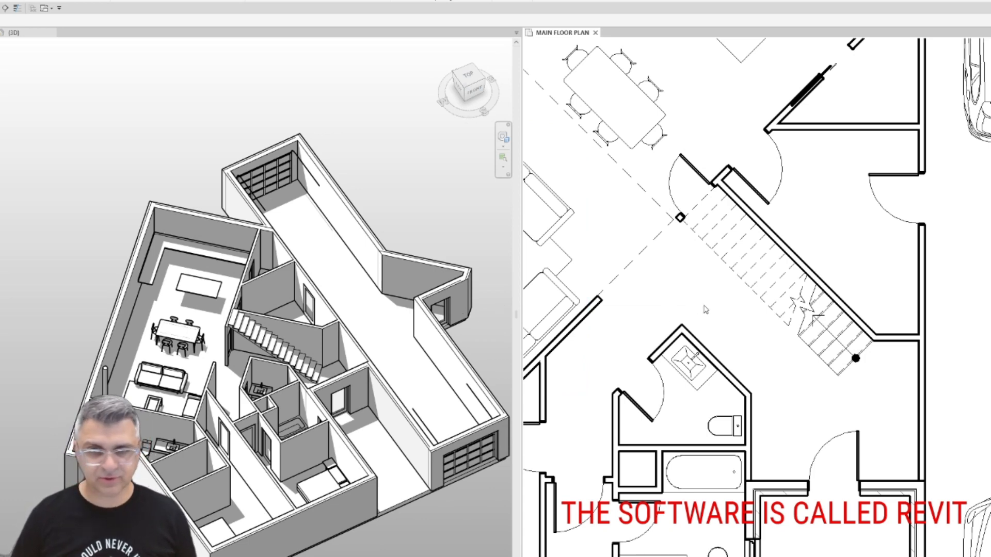
scroll(699, 305, down, 3)
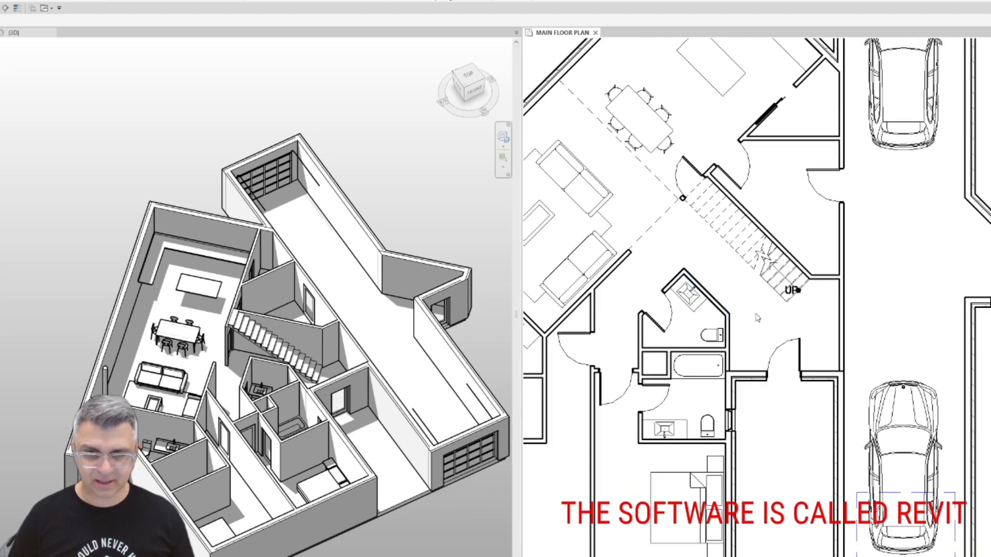
scroll(722, 335, up, 3)
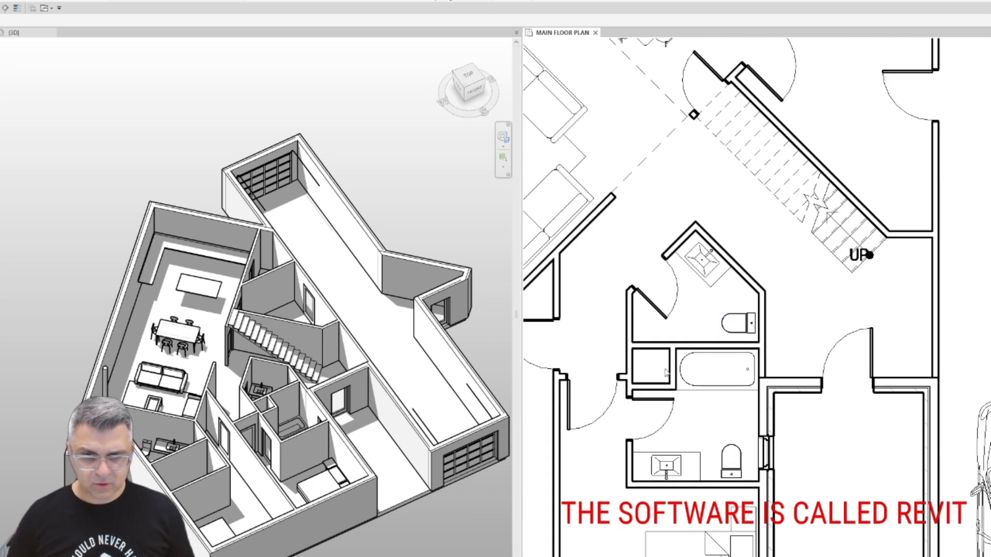
scroll(733, 315, up, 4)
click(742, 313)
drag(731, 313, 603, 313)
Rehost the right bedroom's door onto the extended wall and delete the parallel wall that previously held it.
click(624, 333)
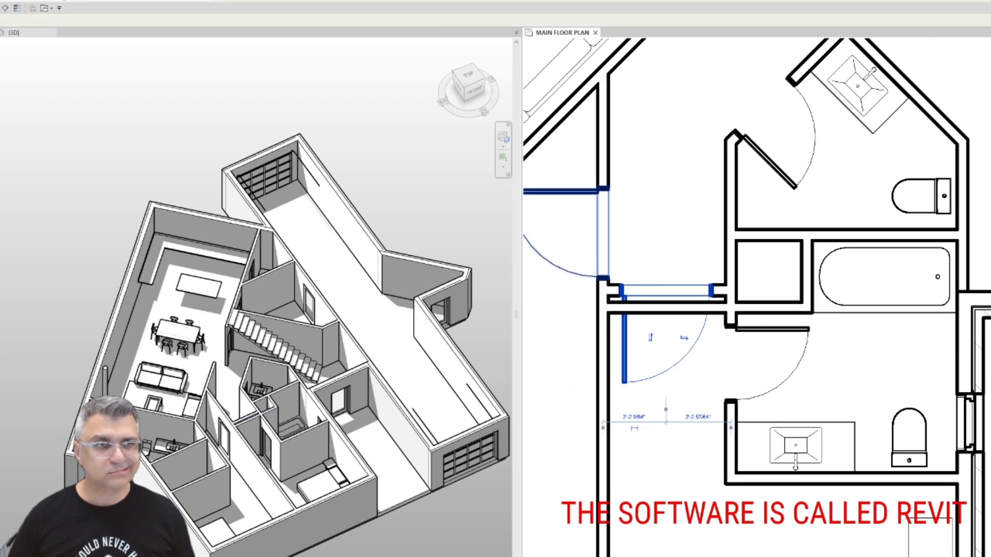
click(408, 1)
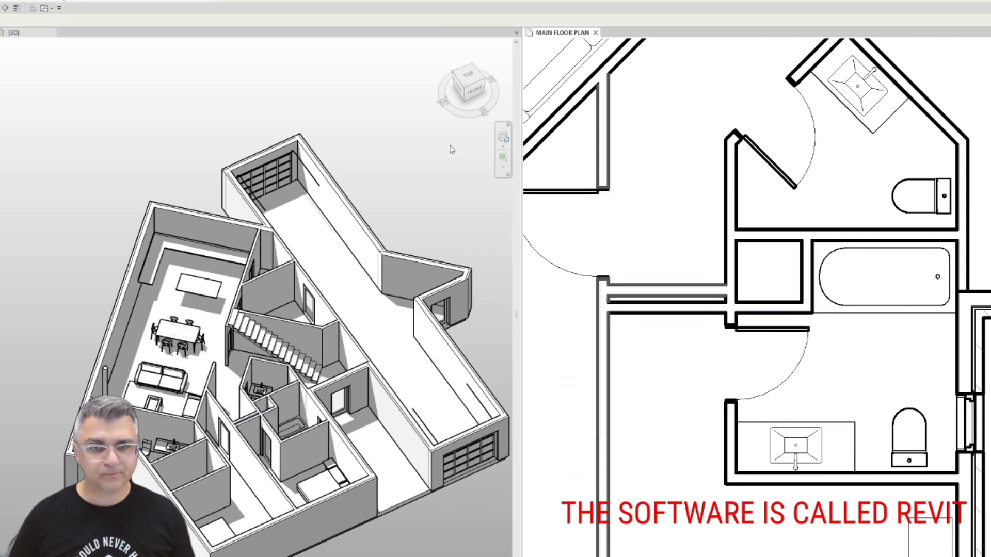
click(665, 310)
click(657, 297)
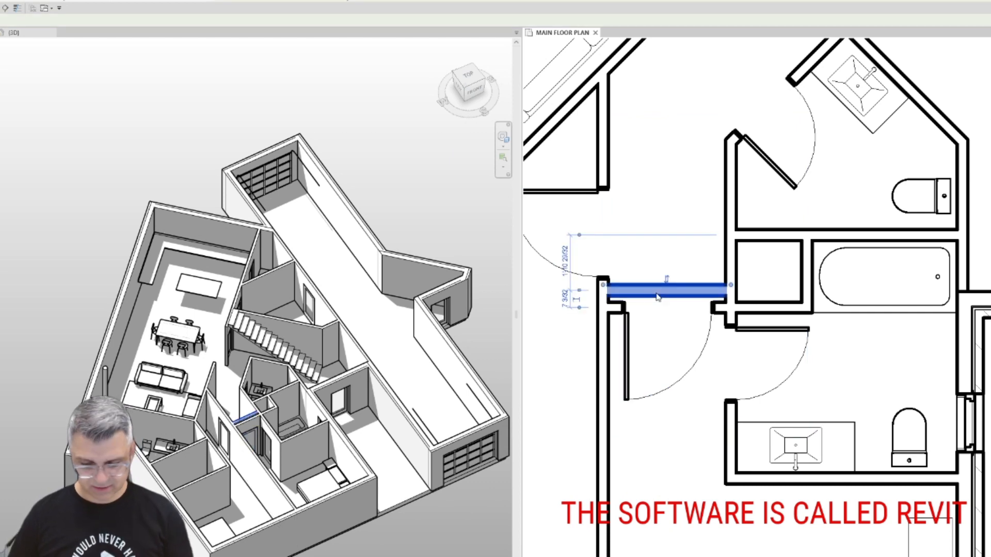
key(Delete)
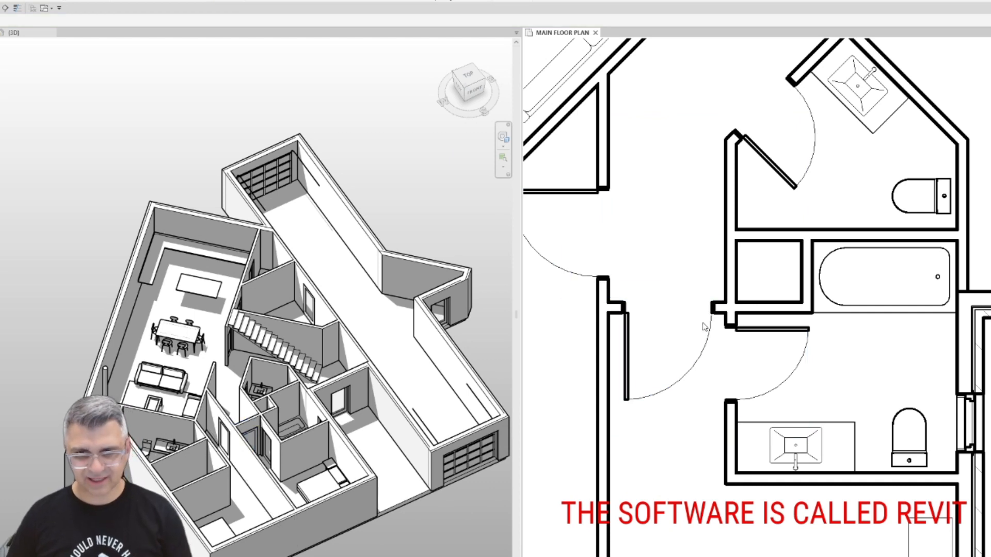
Shift the hall bathroom's door slightly along its wall toward the vanity, away from the small closet.
click(772, 345)
drag(772, 343, 776, 349)
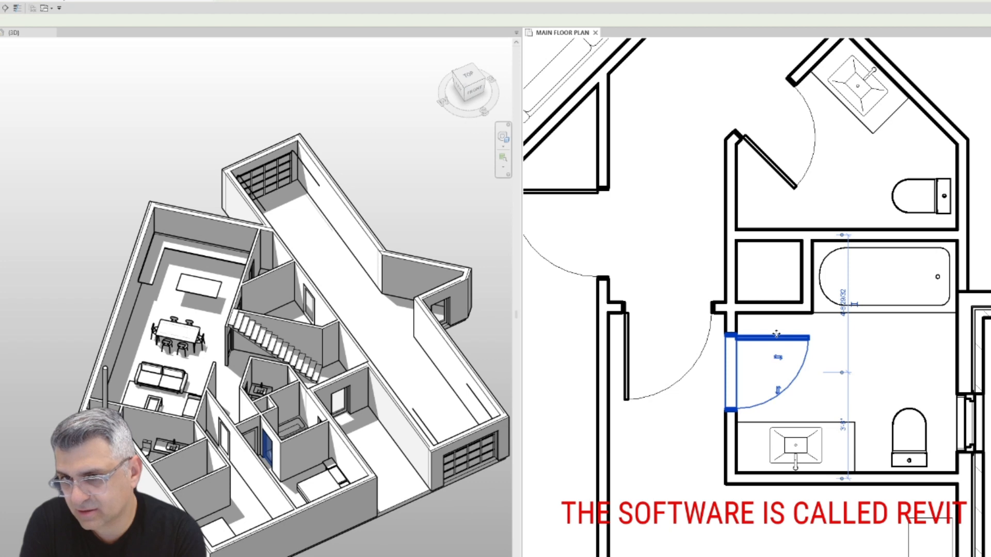
drag(776, 334, 665, 357)
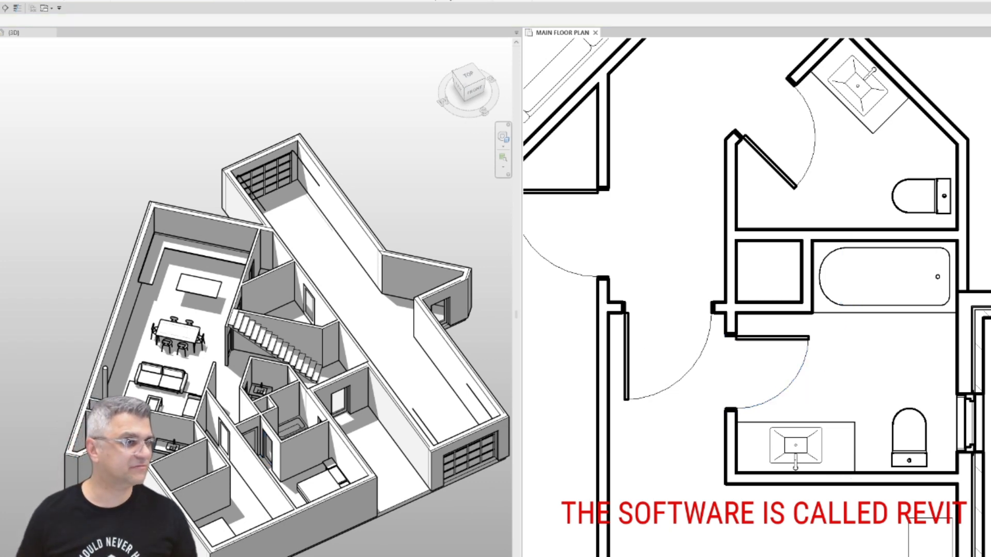
Add 18" x 80" doors to the hall closet's upper and lower walls, and show the lower closet and bathroom doors half open.
key(Escape)
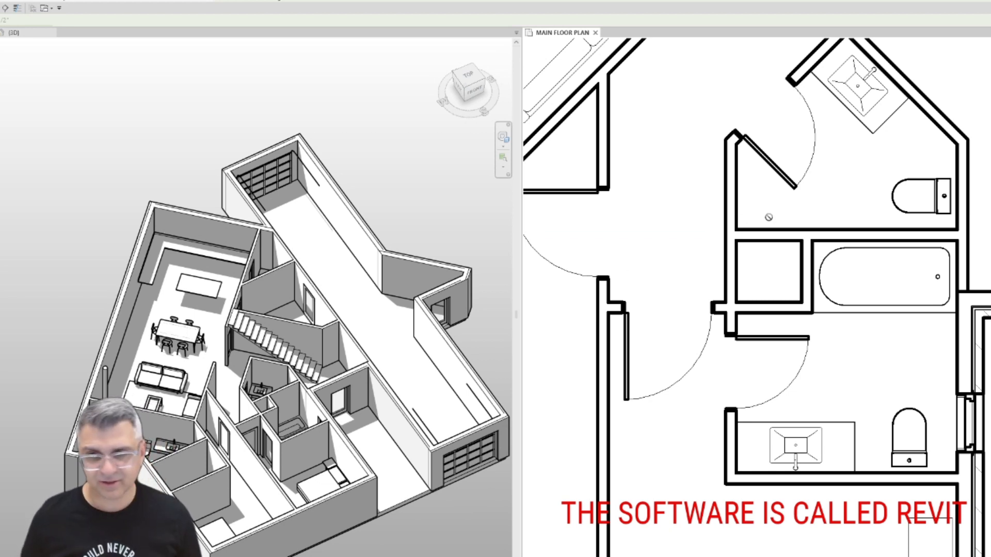
click(769, 231)
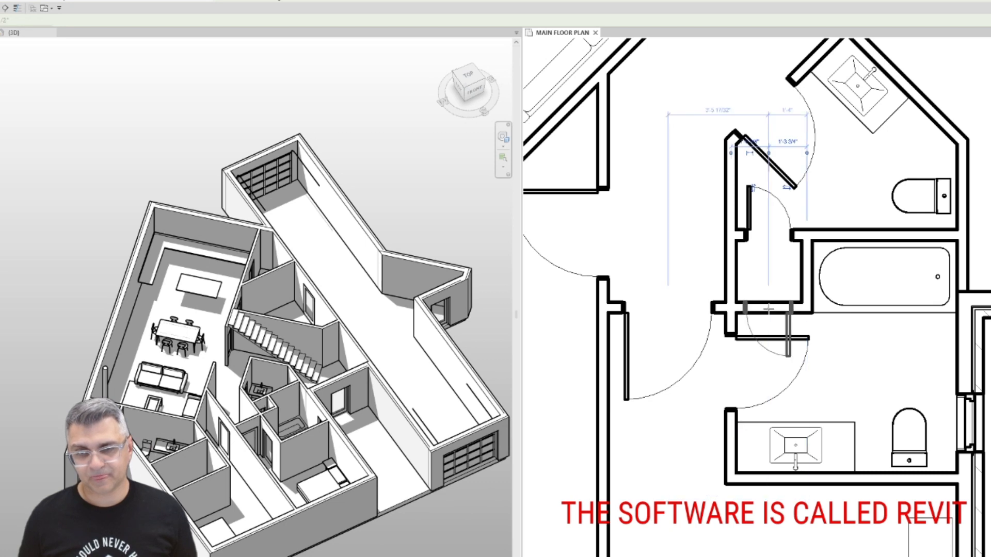
click(733, 372)
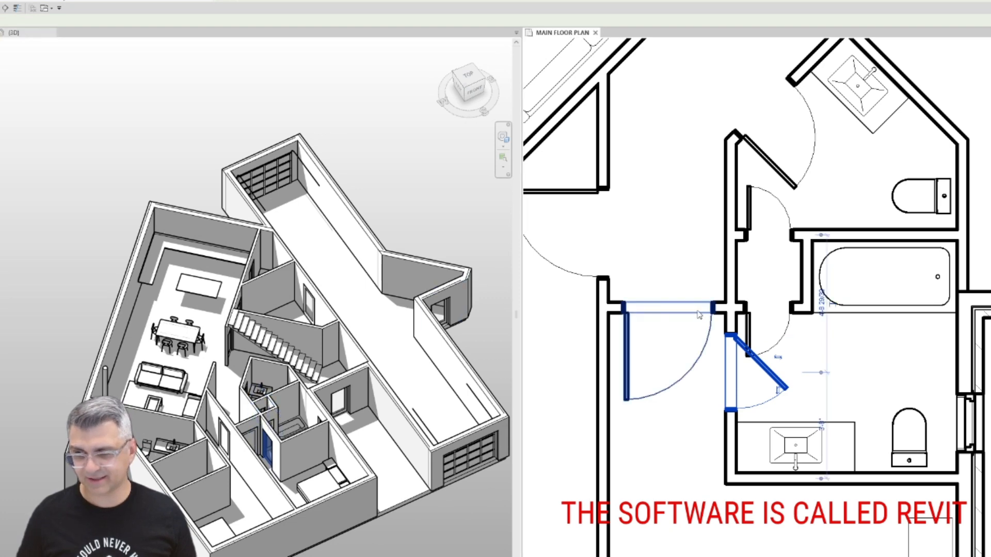
click(700, 315)
middle_drag(699, 315, 635, 347)
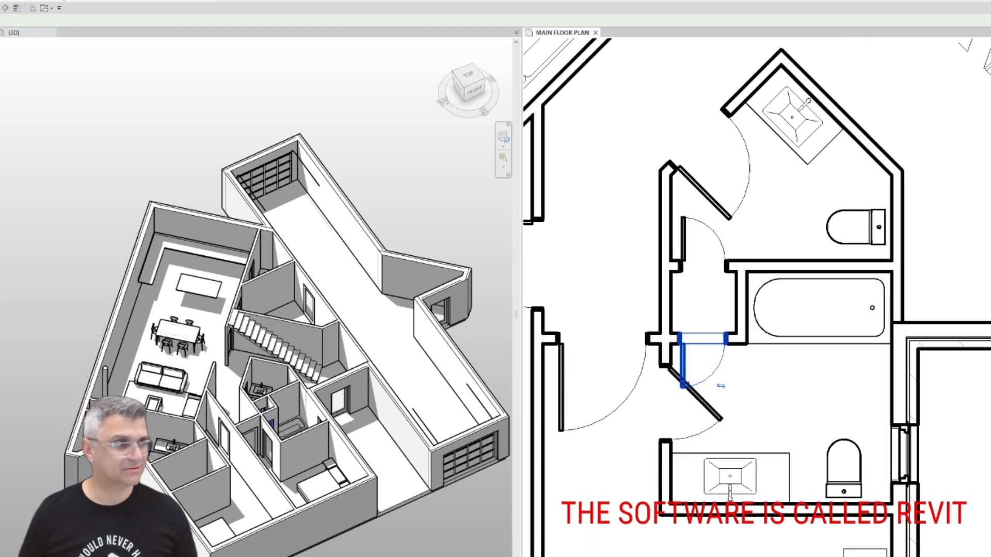
middle_drag(676, 239, 671, 247)
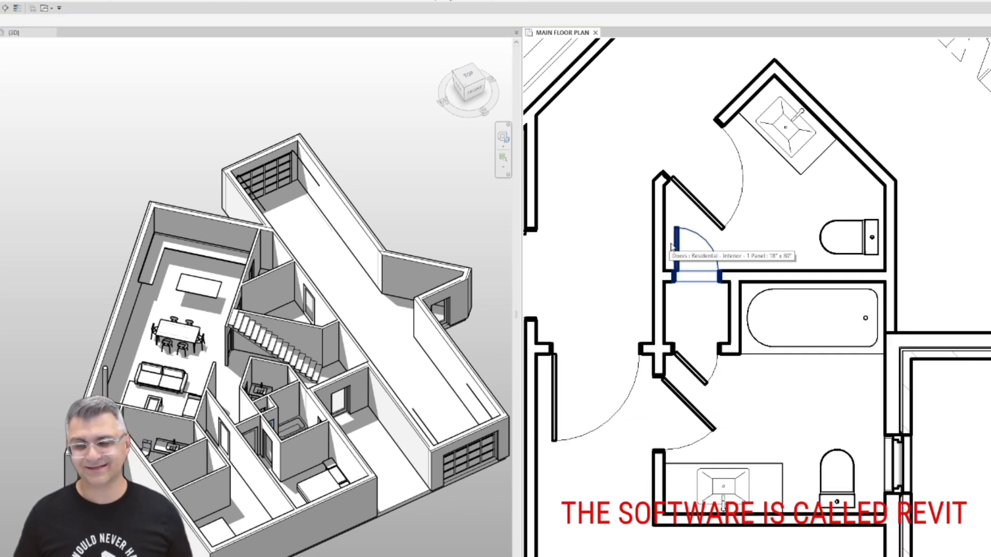
click(671, 248)
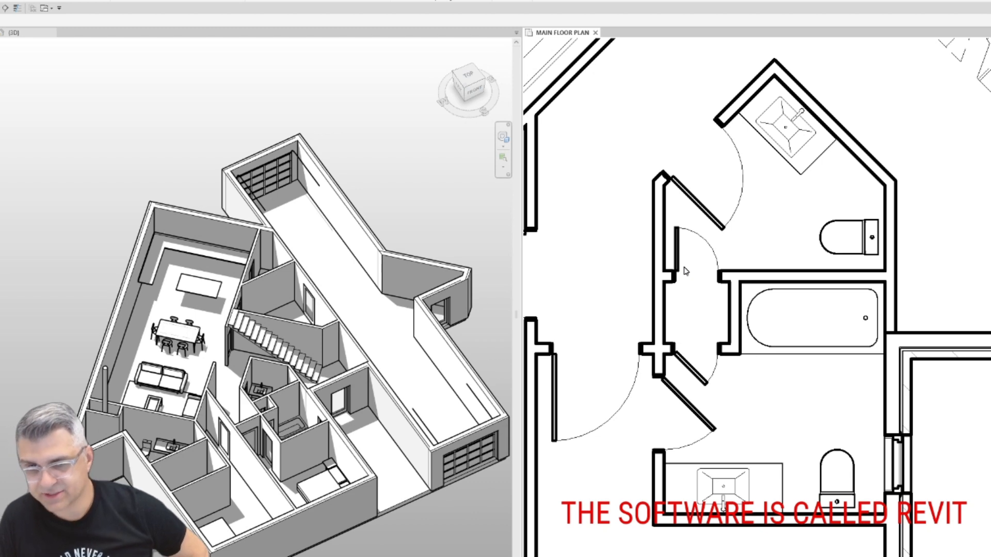
Measure the small hall closet's clear depth between its upper and lower walls.
key(d)
key(i)
scroll(717, 279, up, 4)
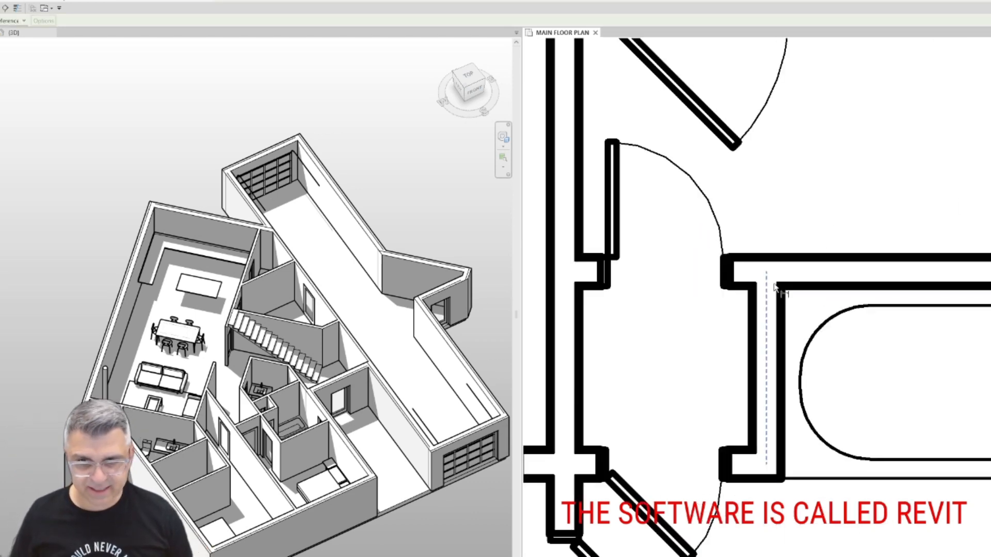
click(790, 285)
click(736, 450)
scroll(717, 420, down, 3)
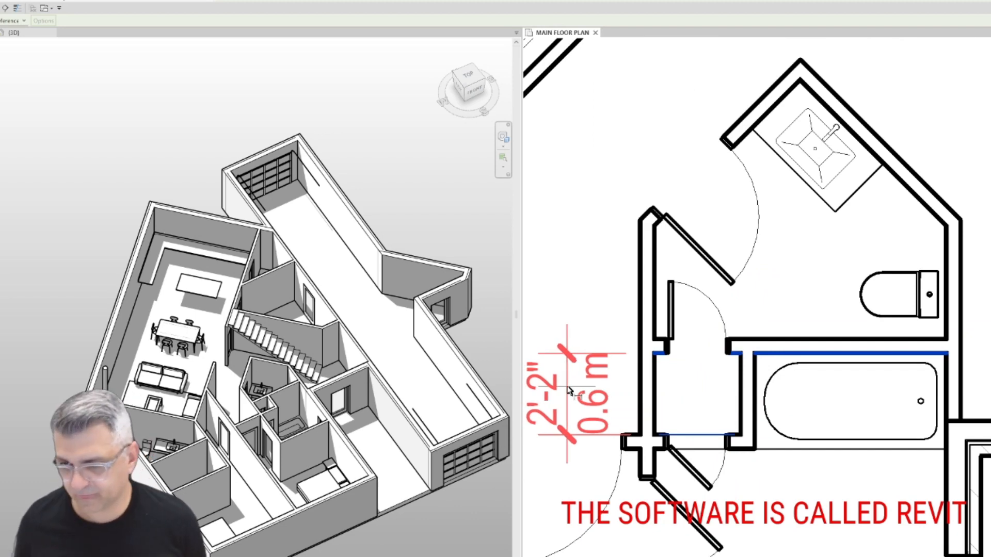
key(Escape)
key(Escape)
Extend the wall holding the right bedroom's door across the left bedroom's entry to the neighbouring closet partition.
scroll(569, 391, up, 2)
scroll(642, 354, down, 2)
middle_drag(642, 354, 787, 329)
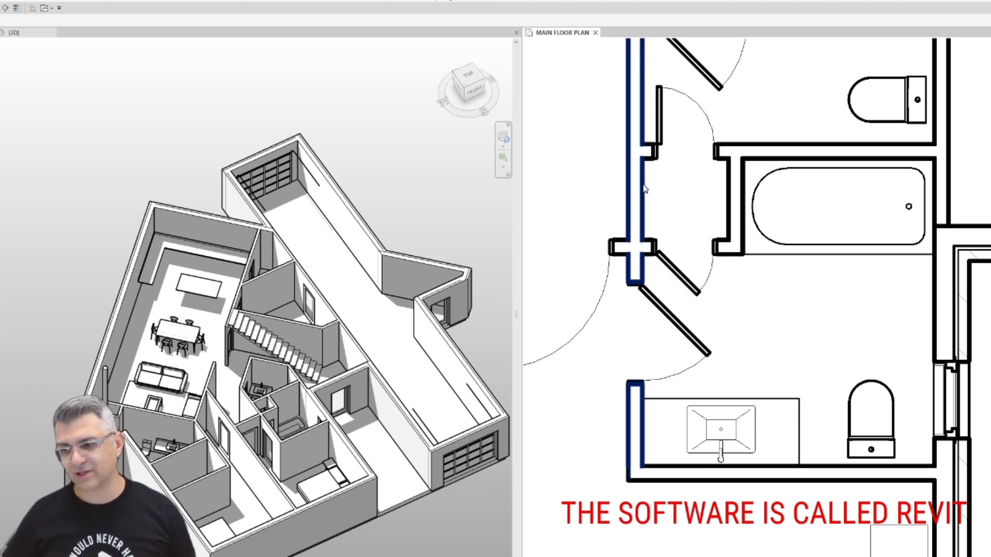
scroll(645, 188, down, 1)
scroll(647, 219, down, 4)
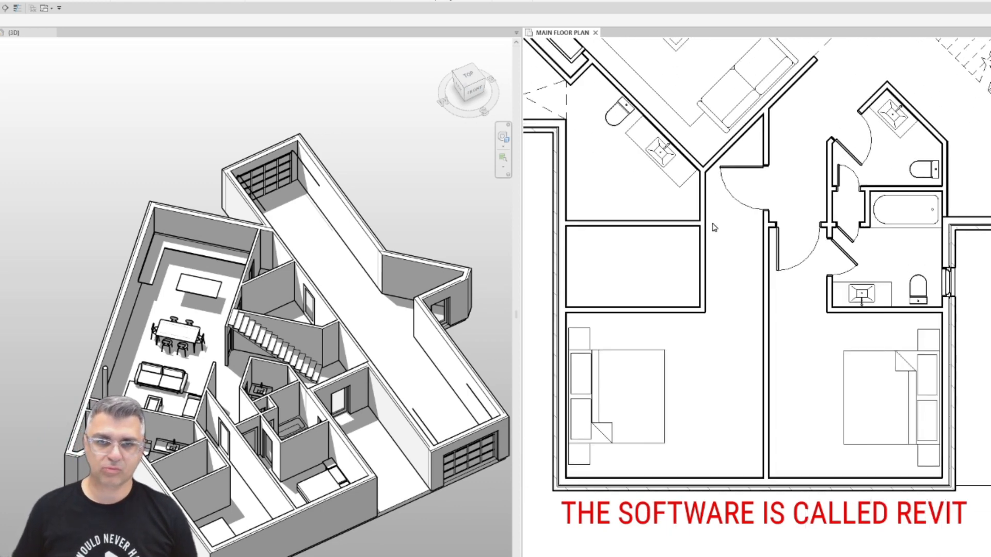
scroll(767, 223, up, 2)
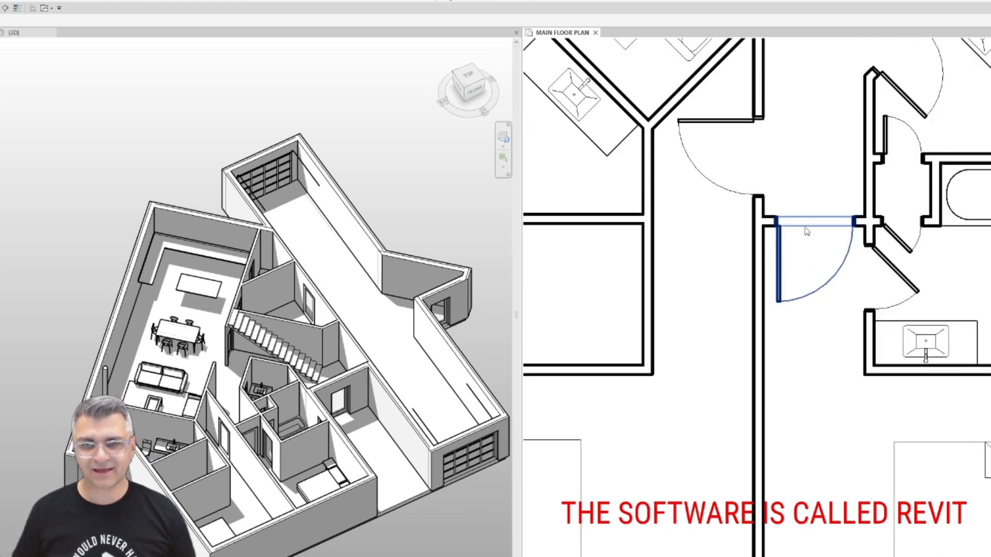
click(767, 228)
mouse_move(767, 228)
mouse_down()
mouse_move(647, 226)
mouse_move(708, 225)
mouse_up()
Rehost the left bedroom's door onto the extended wall and shorten the partition between the bedrooms to end at that wall.
click(746, 190)
scroll(748, 189, down, 2)
click(757, 165)
drag(755, 93, 765, 206)
key(Escape)
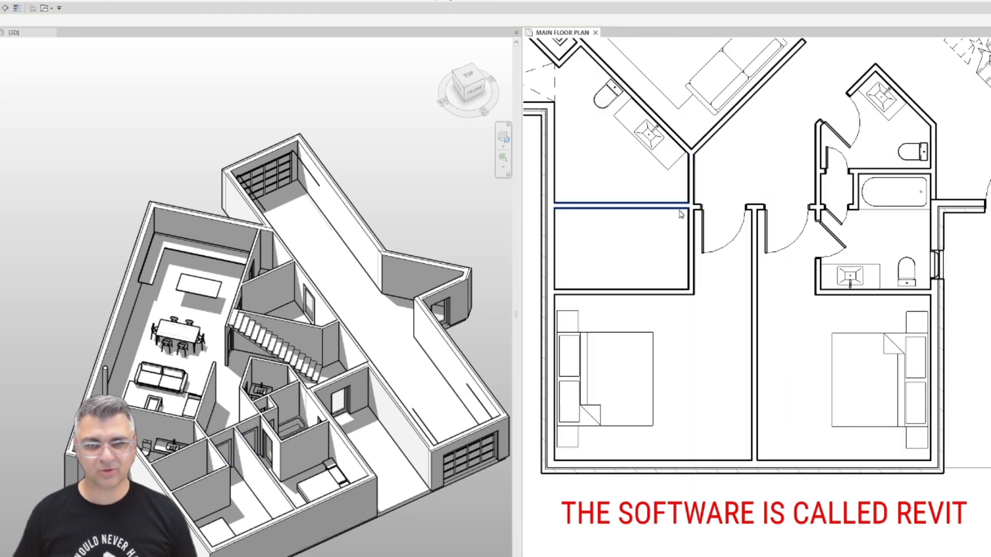
Replace the wall between the left bathroom and the closet by deleting it and extending the bedroom door wall to the exterior wall.
click(680, 213)
key(Delete)
click(757, 208)
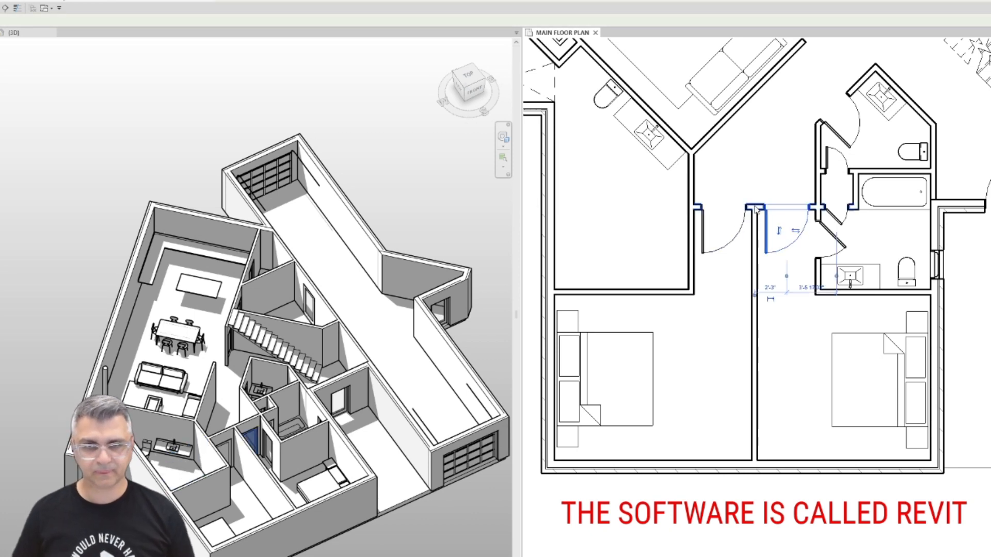
click(755, 207)
drag(691, 208, 554, 209)
key(Escape)
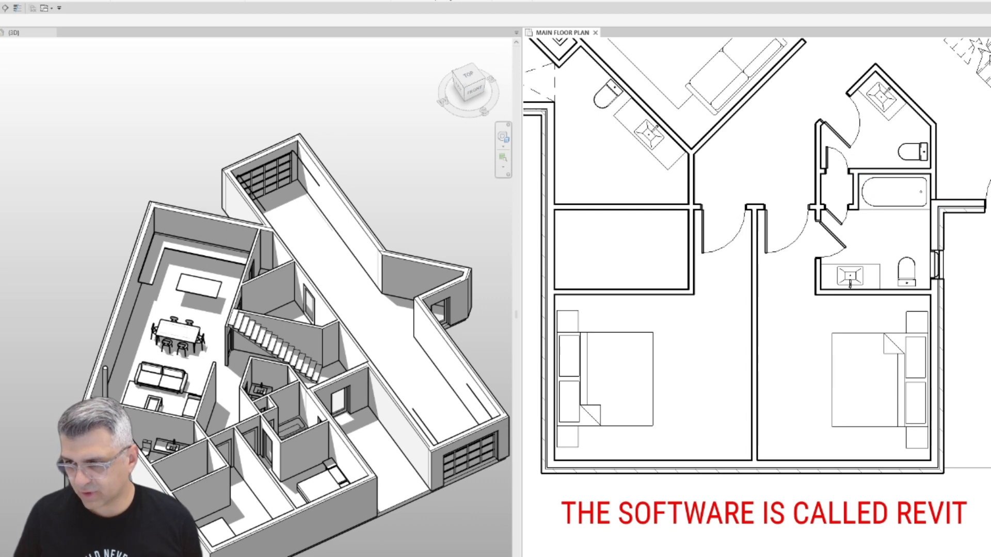
Dimension the house's overall width between the left bedroom's exterior wall and the garage's outer wall, placing it below the plan.
scroll(836, 196, up, 3)
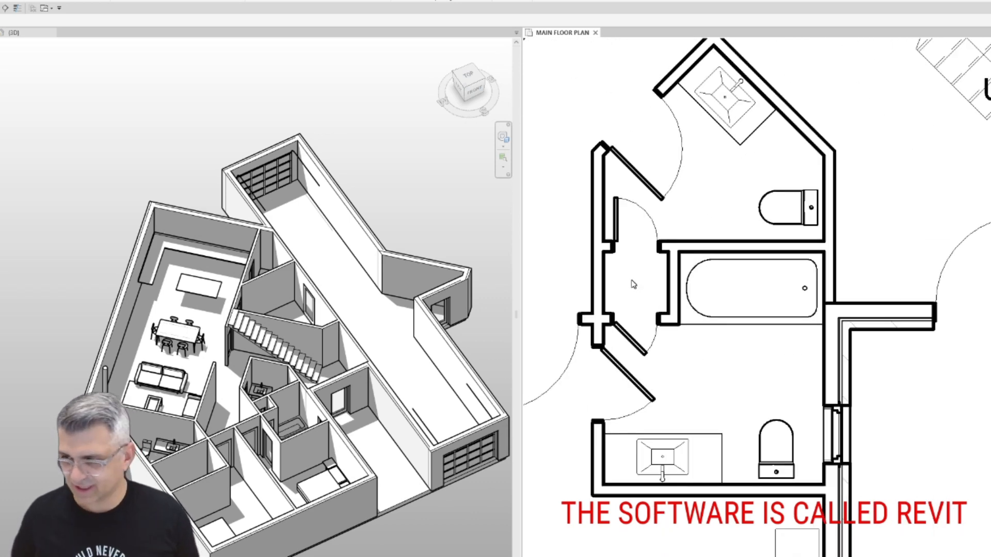
scroll(657, 284, down, 3)
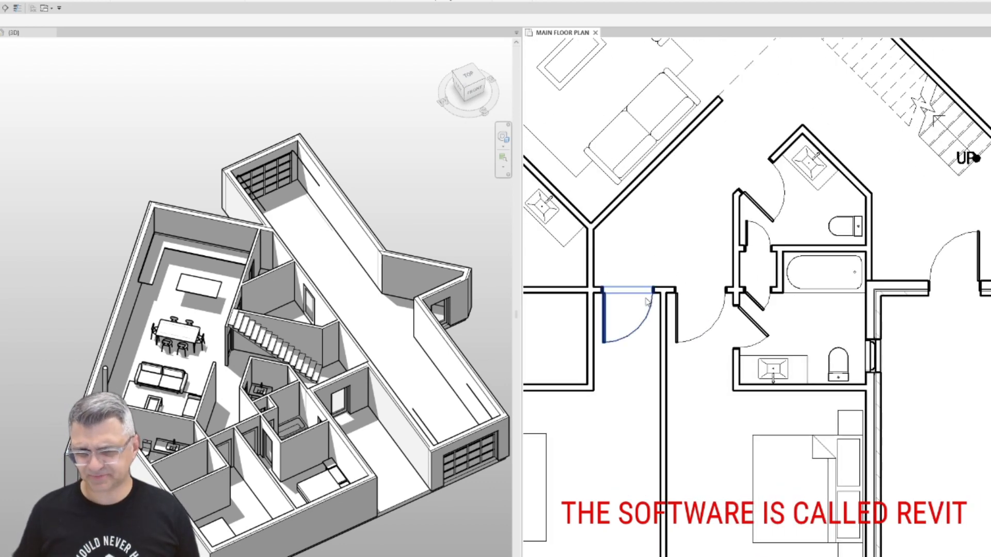
middle_drag(656, 316, 735, 270)
scroll(727, 271, down, 1)
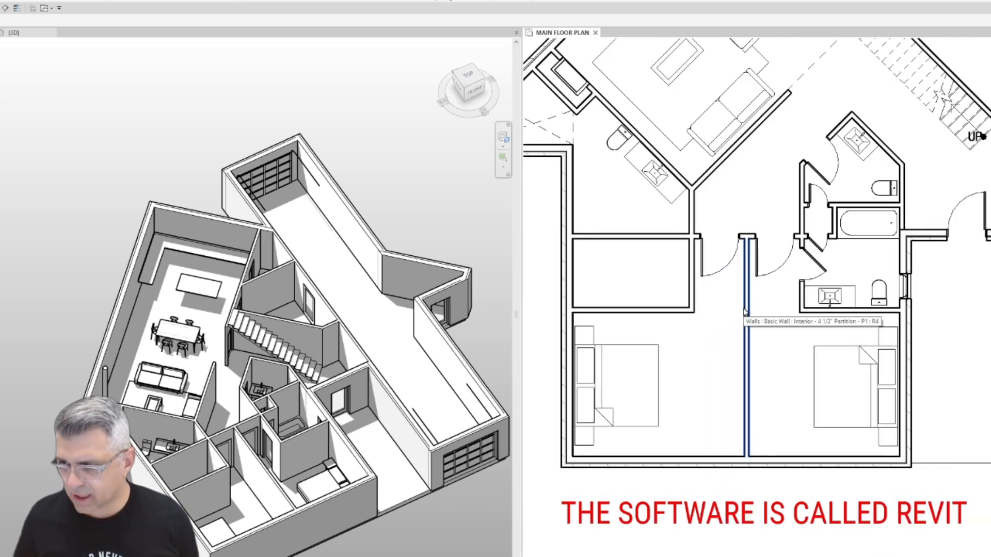
scroll(800, 227, down, 2)
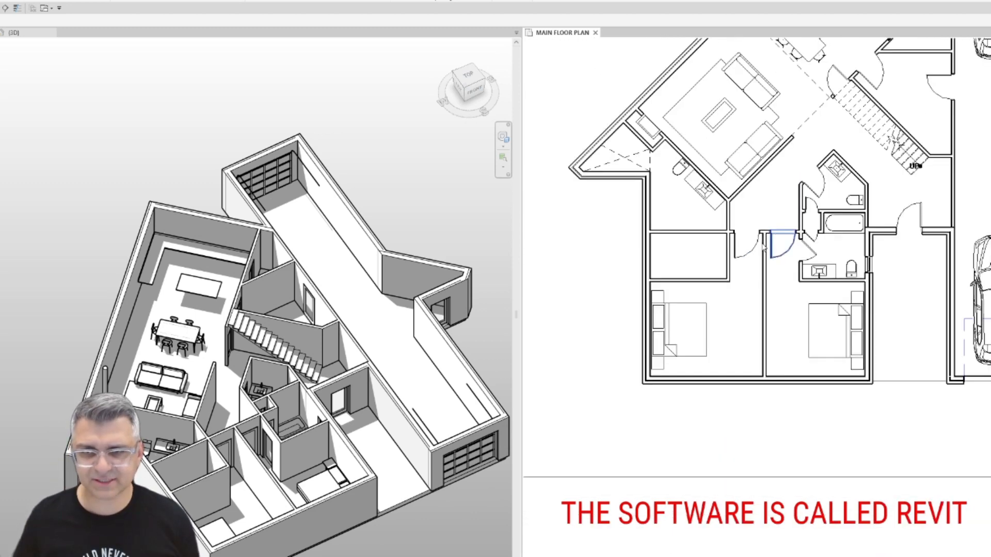
middle_drag(637, 233, 639, 267)
key(d)
key(i)
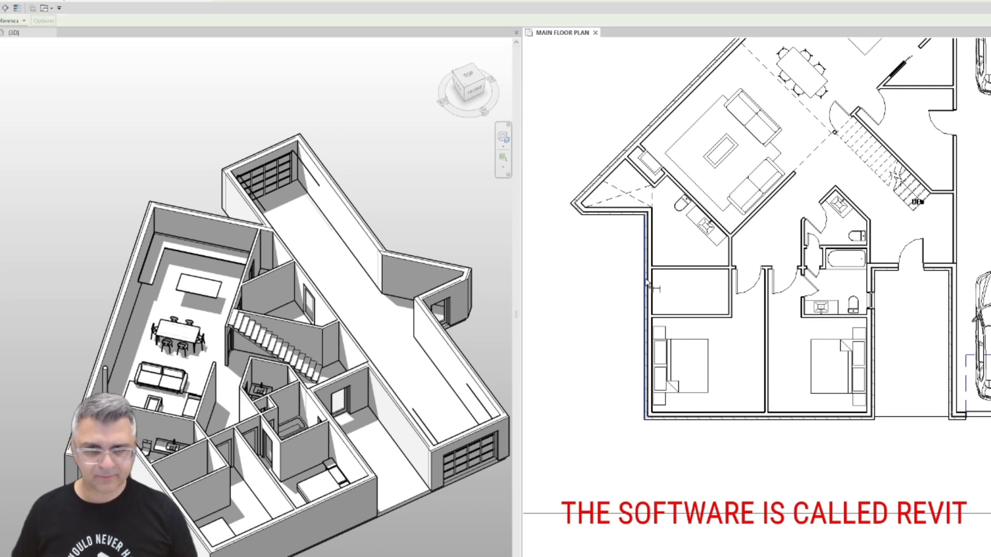
click(646, 282)
middle_drag(836, 351, 741, 334)
click(963, 338)
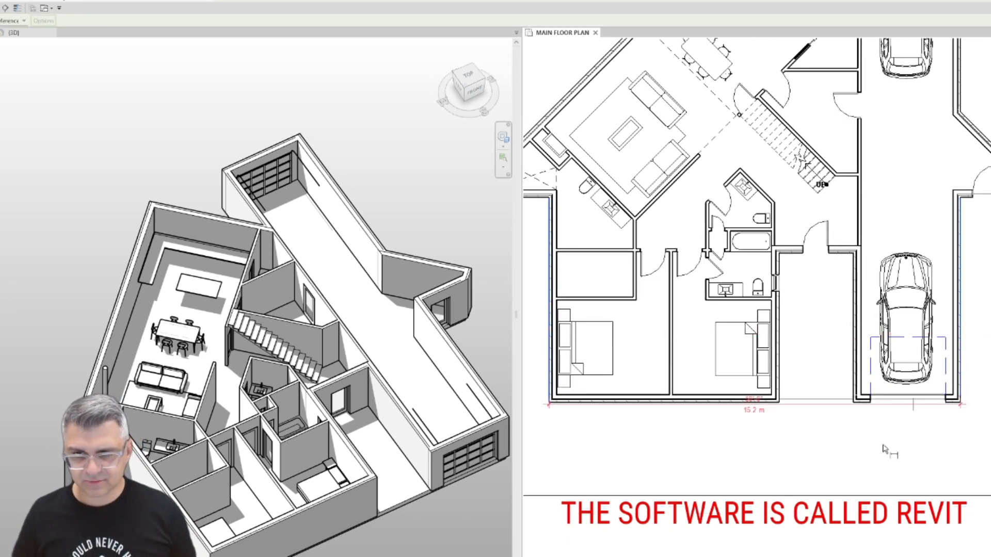
click(871, 453)
Dimension the house's overall depth from the bedrooms' lower exterior wall to the upper peak, placing it beside the plan.
scroll(844, 423, down, 1)
click(759, 407)
middle_drag(785, 215, 778, 352)
click(757, 113)
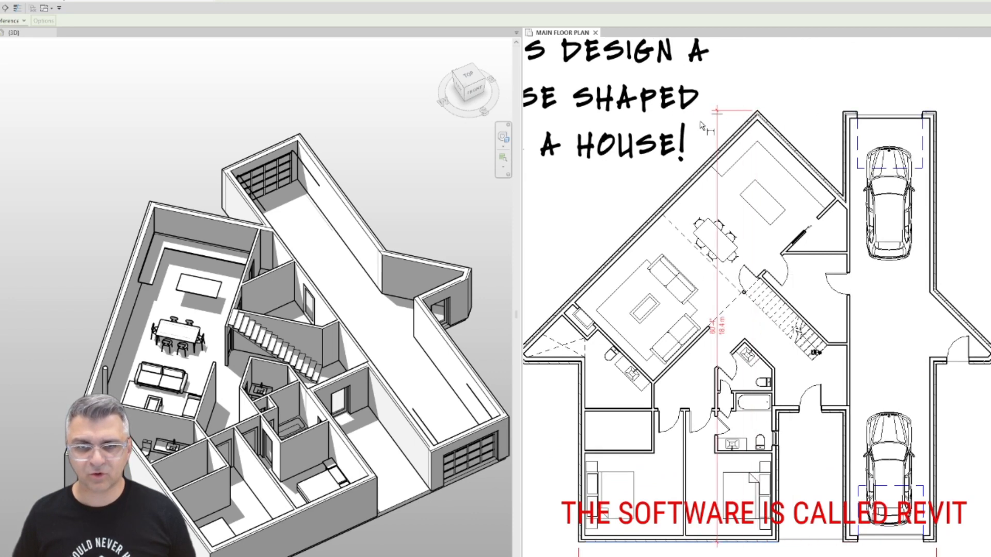
middle_drag(598, 196, 746, 174)
scroll(593, 201, down, 1)
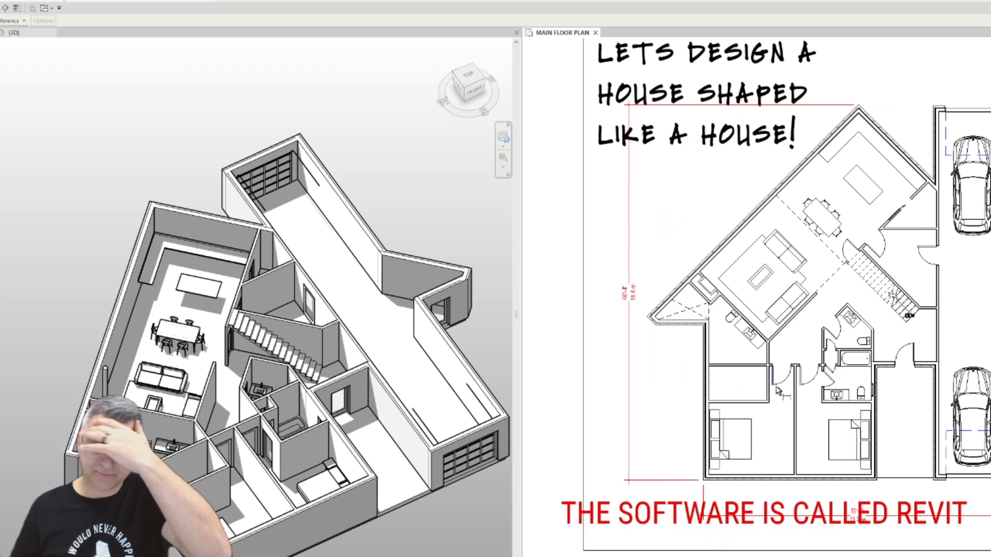
middle_drag(788, 389, 788, 375)
scroll(789, 380, up, 2)
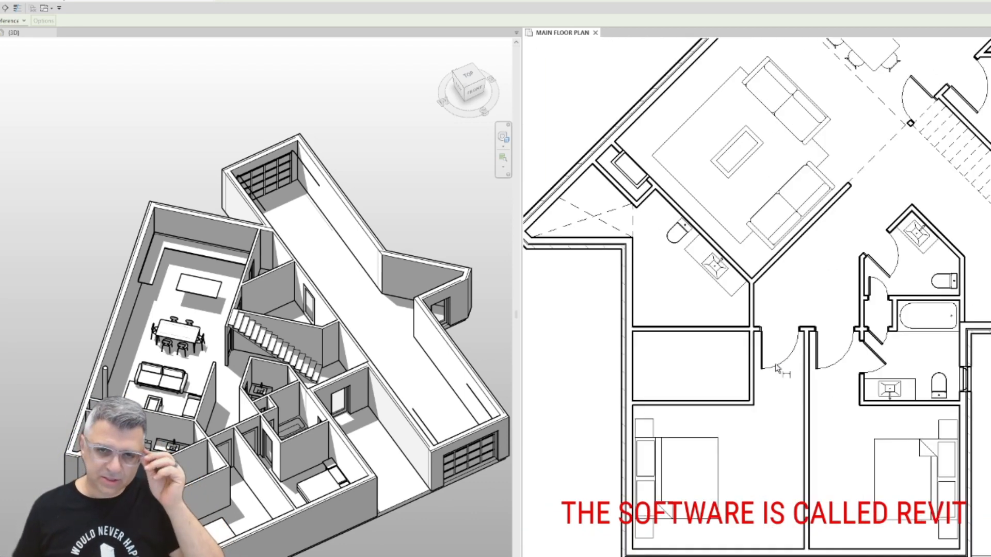
scroll(770, 351, up, 1)
key(Escape)
key(Escape)
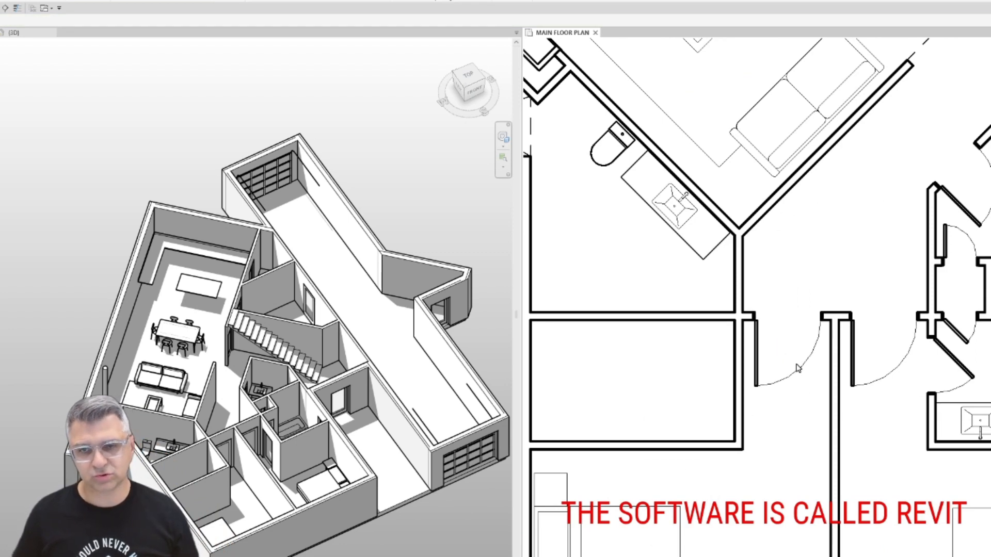
Add a door like the existing interior ones in the left closet's hallway-side wall and switch its leaf to a fully open 90-degree swing.
click(960, 361)
key(c)
key(s)
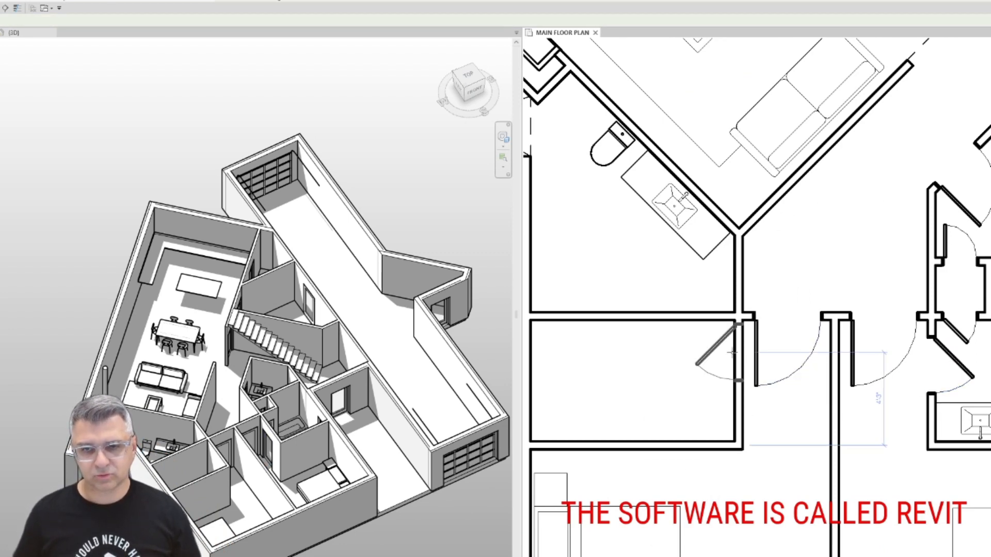
click(725, 358)
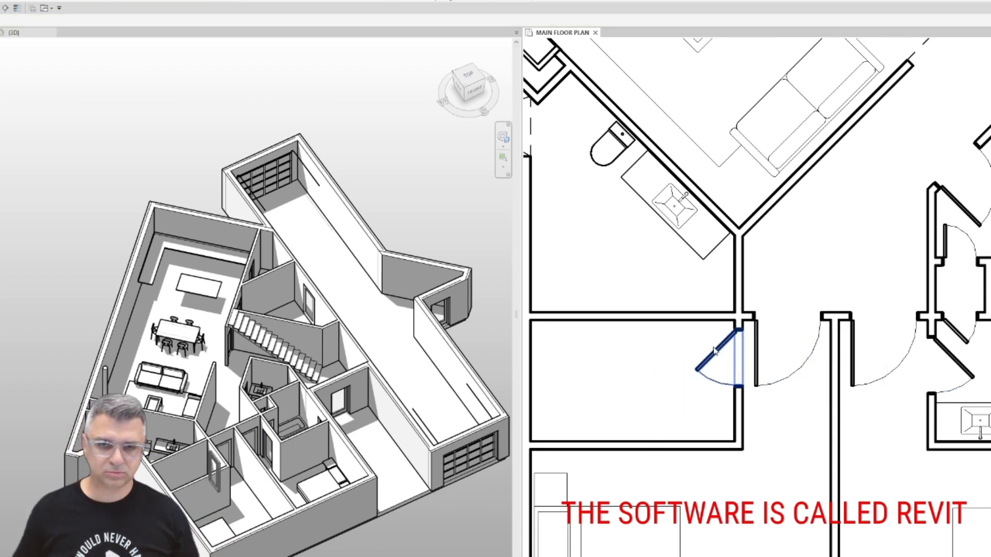
click(719, 363)
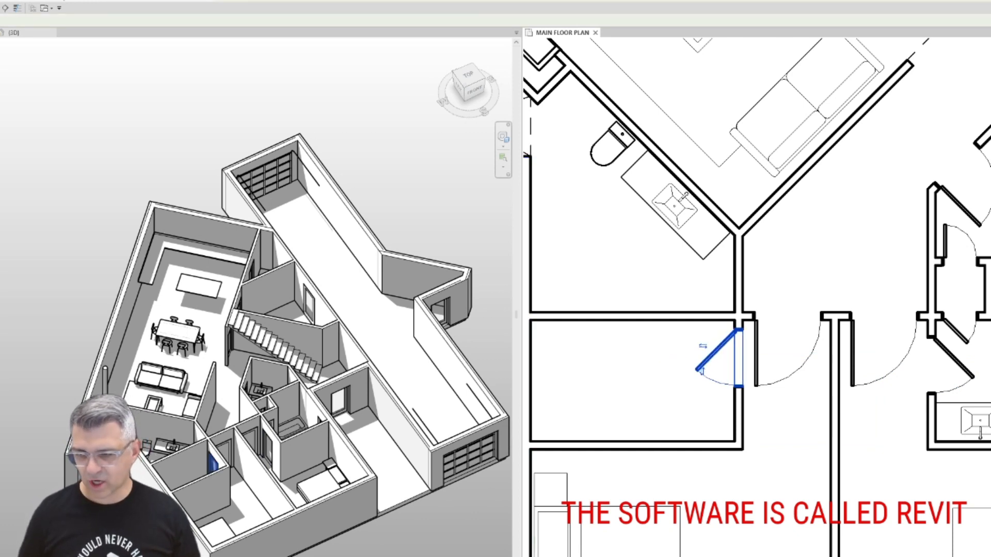
click(562, 263)
Place a pocket door in the wall between the left bathroom and the closet and nudge it into position beside the hallway wall.
middle_drag(644, 320, 583, 305)
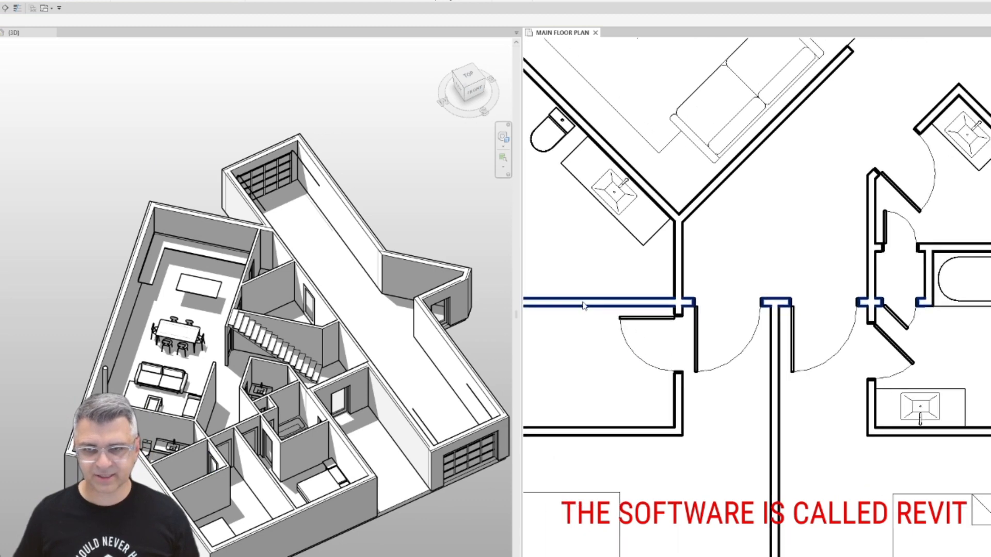
scroll(583, 306, down, 5)
scroll(777, 133, up, 4)
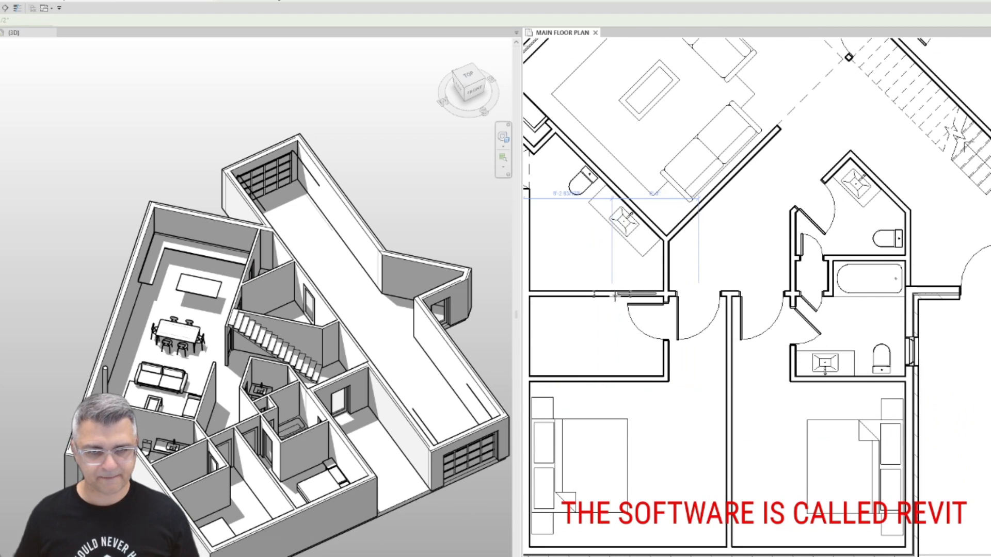
click(632, 295)
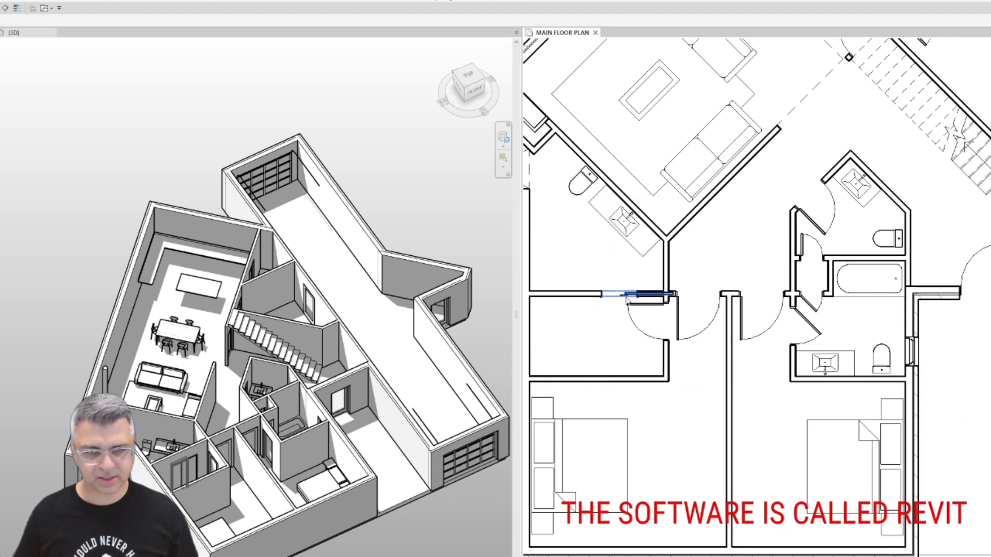
click(625, 296)
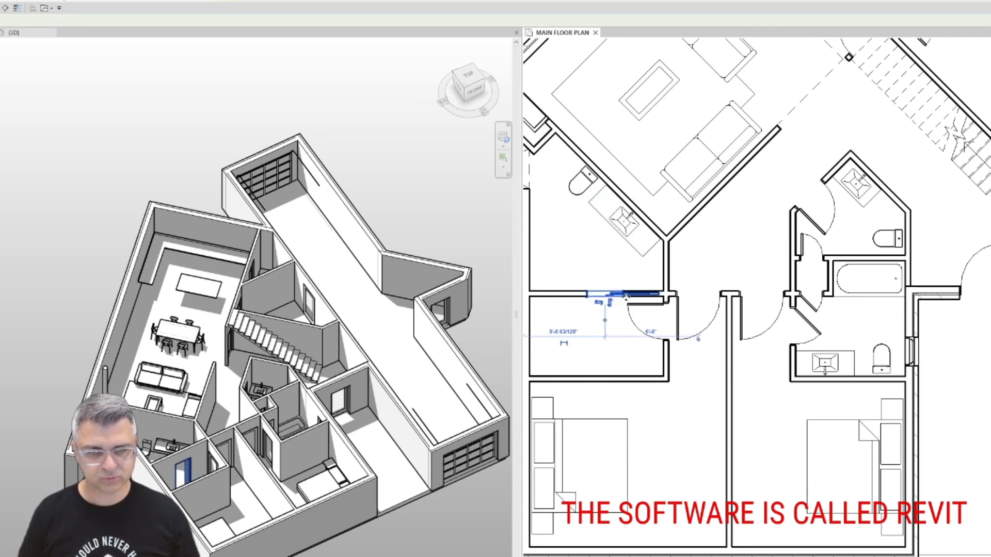
key(Right)
key(Right)
click(569, 256)
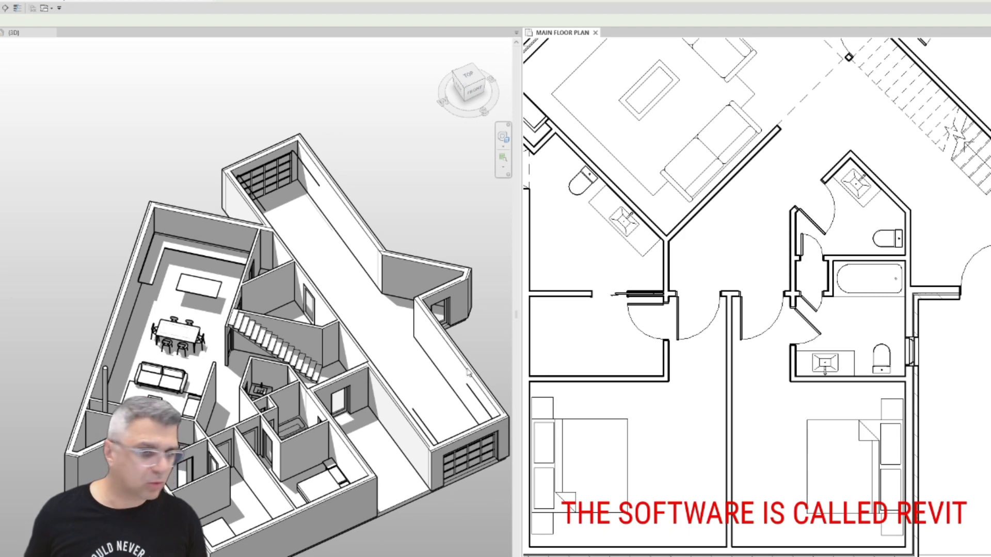
Draw the shelf and hanging-rod lines along the lower and left walls of the closet below the left bathroom.
scroll(639, 362, up, 1)
click(666, 378)
middle_drag(615, 373, 714, 367)
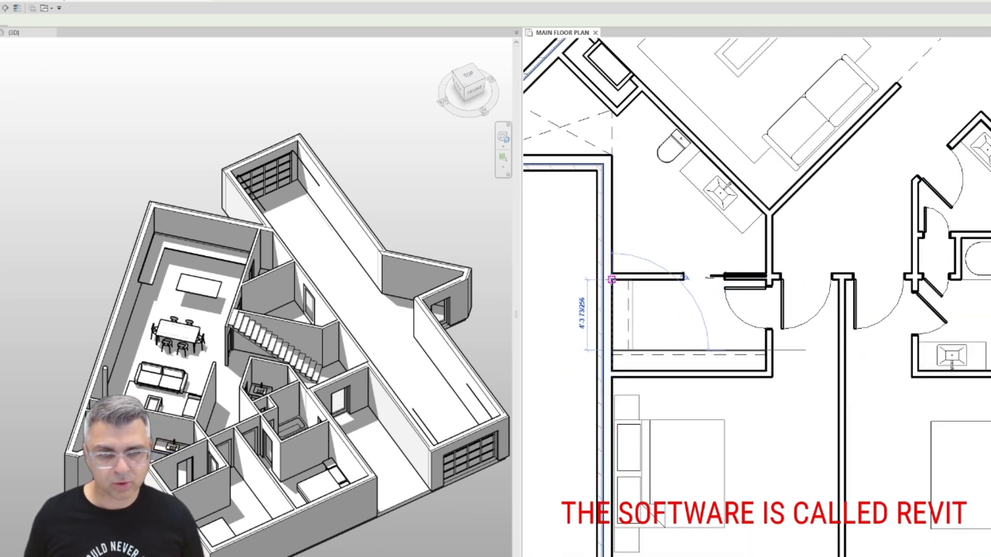
click(622, 280)
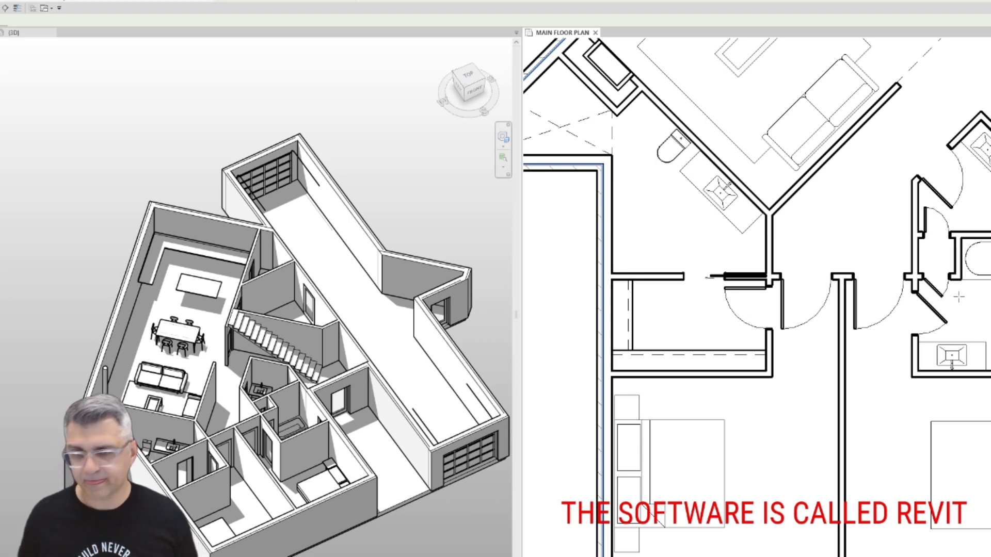
scroll(706, 277, down, 3)
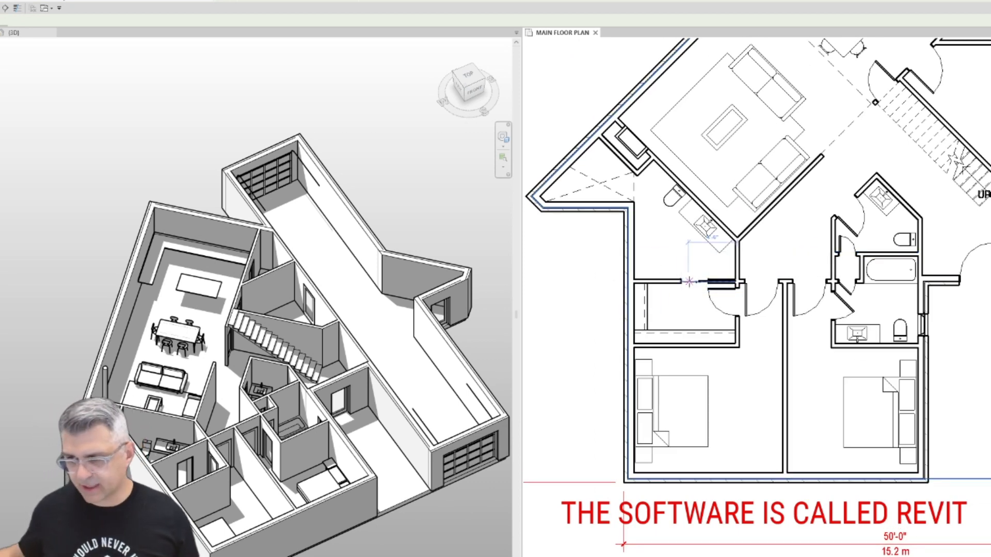
key(Escape)
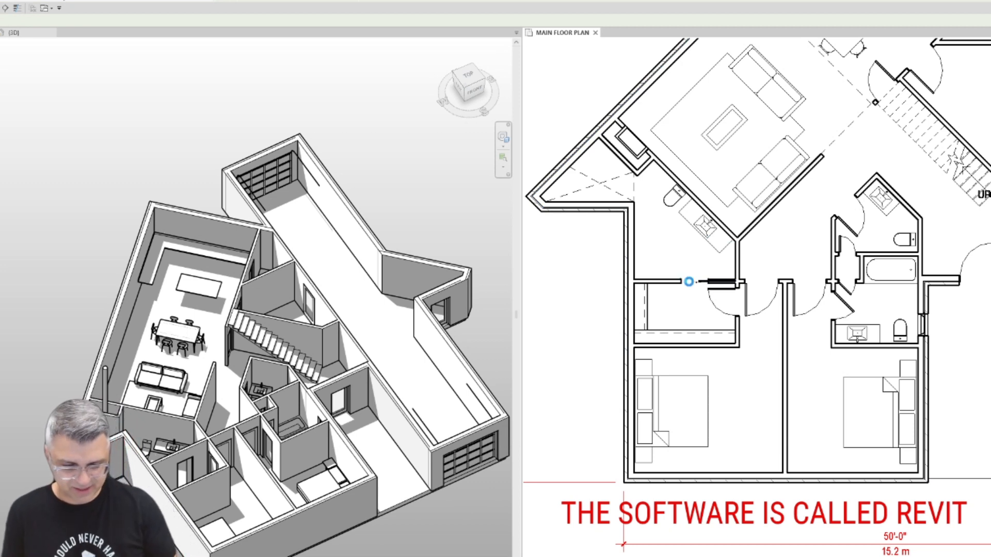
key(Return)
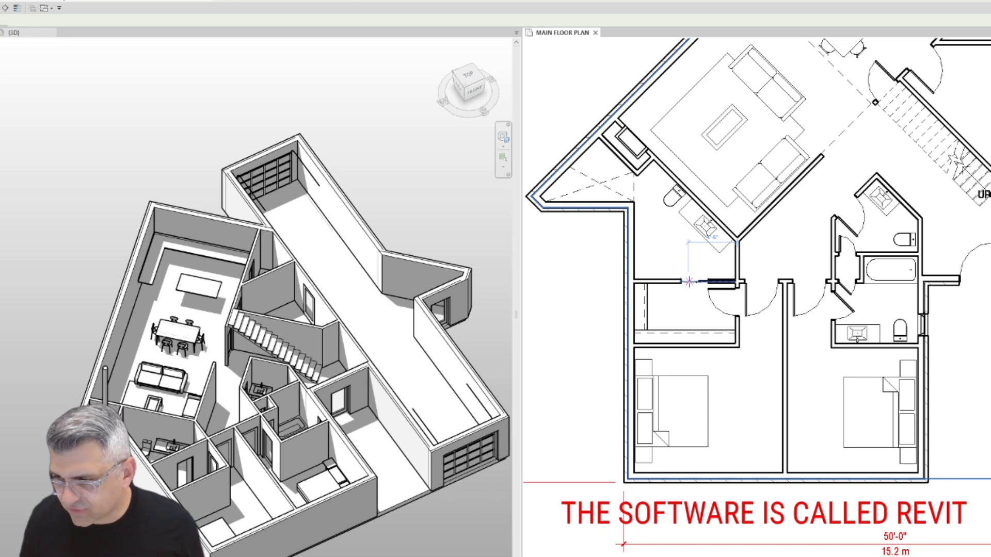
click(689, 281)
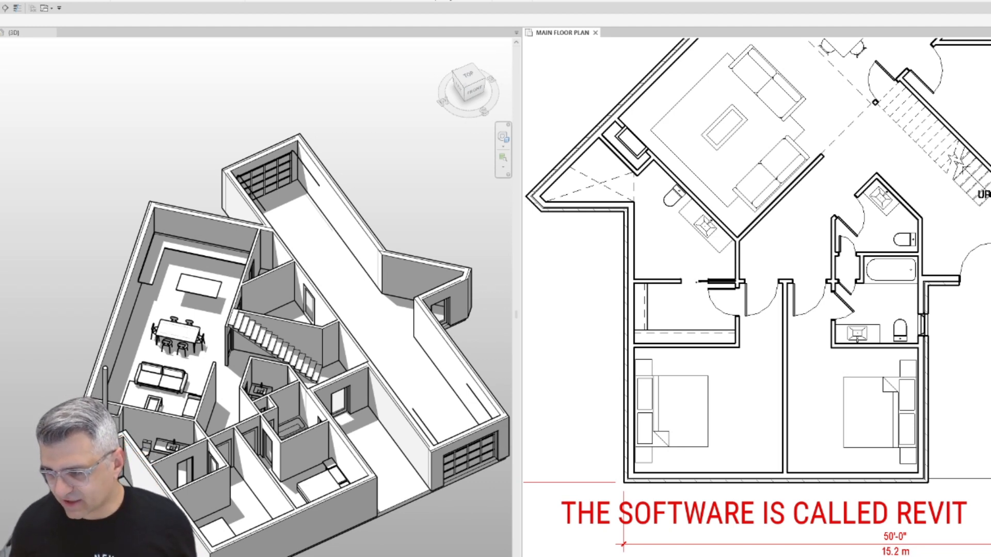
Examine the side entry and right bathroom doors and review the circulation between bedrooms, living area and garage in the main floor plan.
click(974, 255)
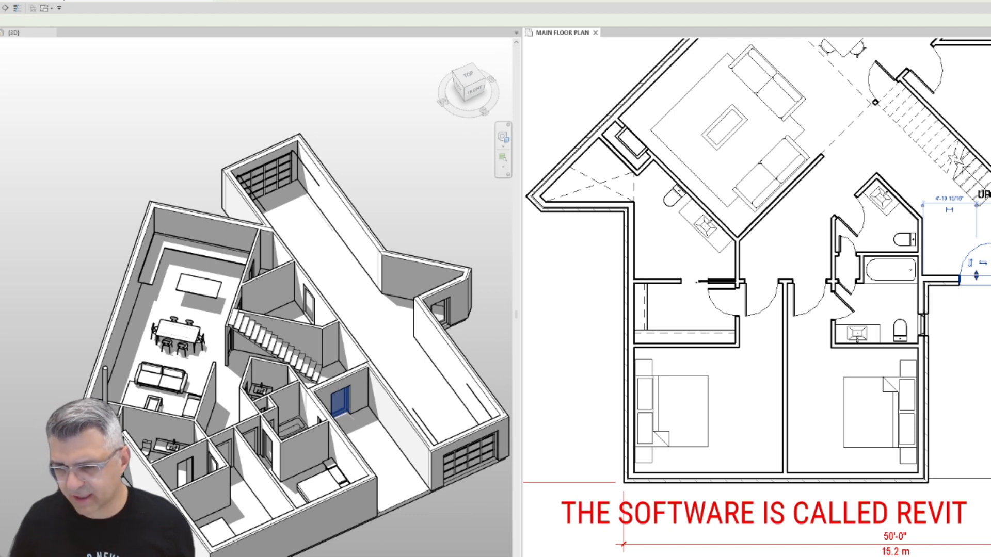
click(848, 312)
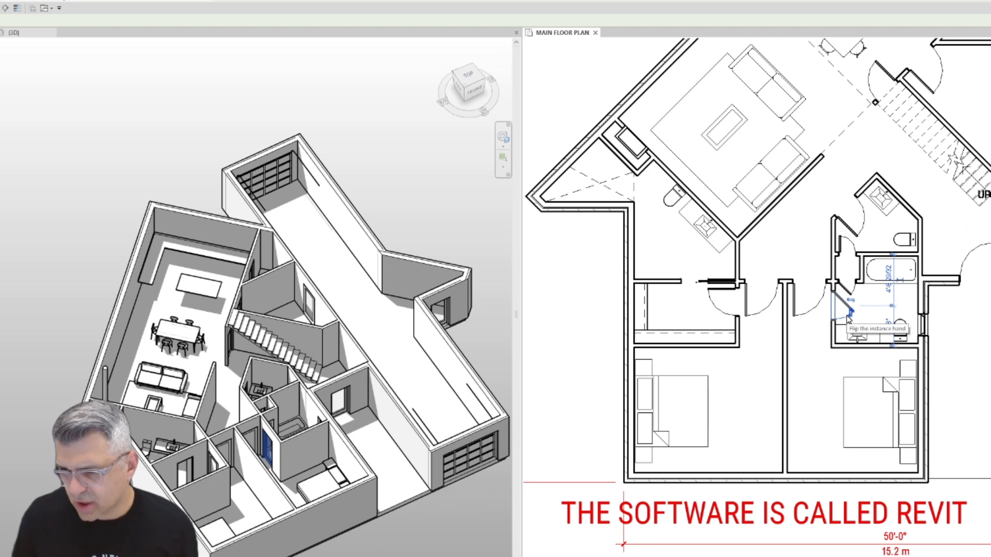
click(849, 317)
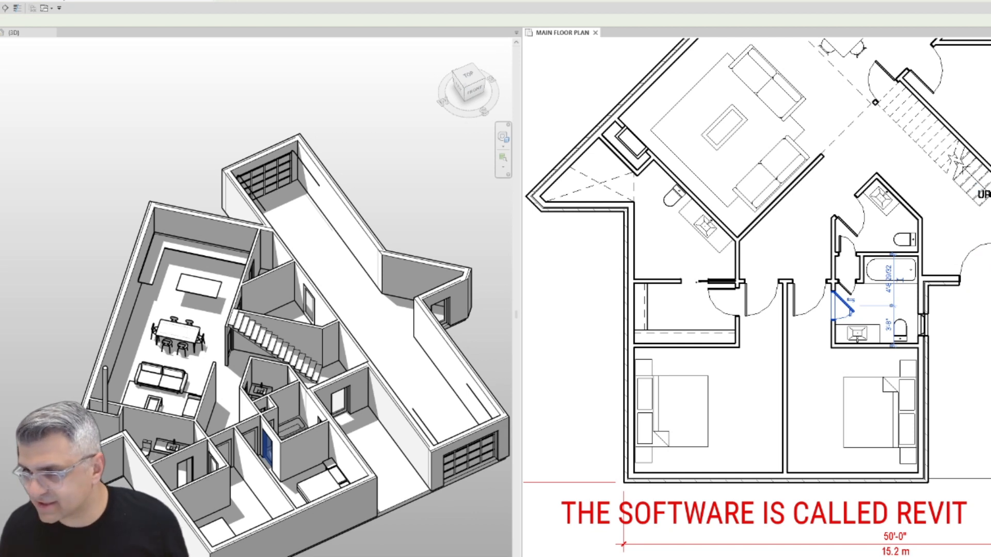
click(806, 214)
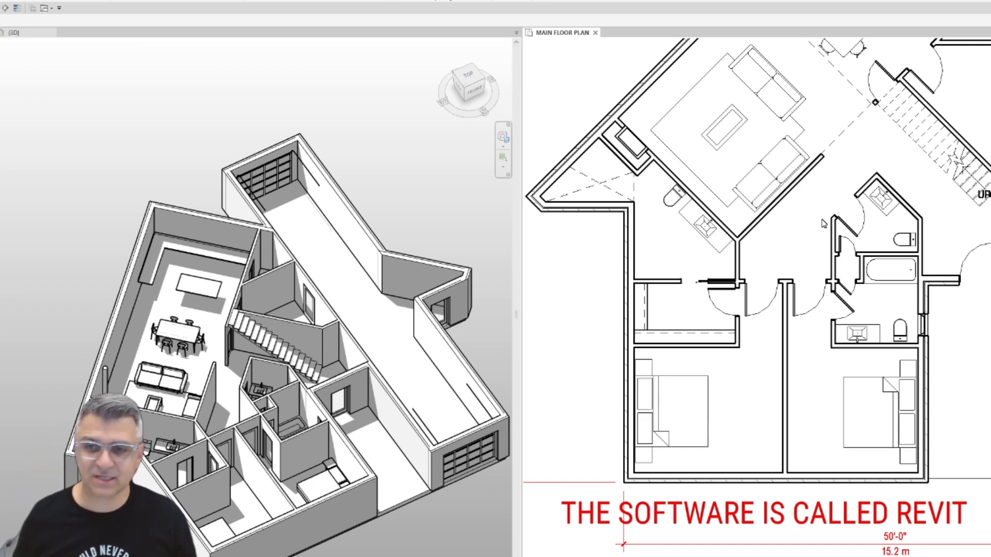
middle_drag(943, 322, 763, 413)
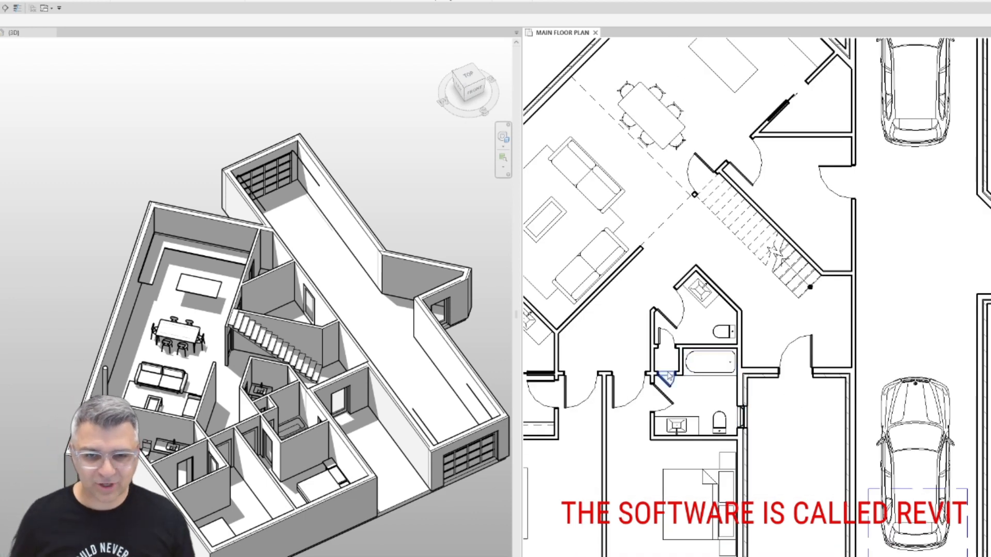
scroll(668, 377, down, 3)
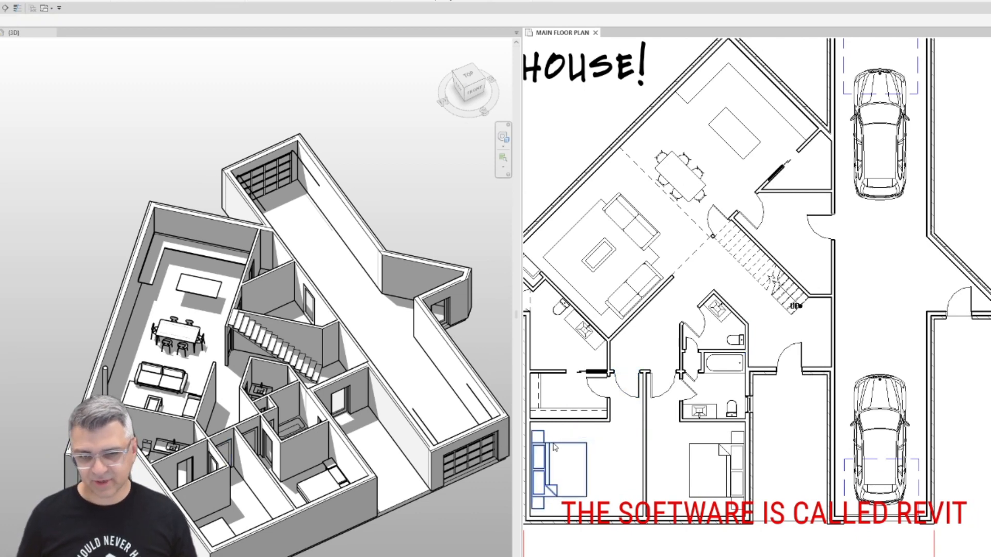
middle_drag(639, 397, 691, 392)
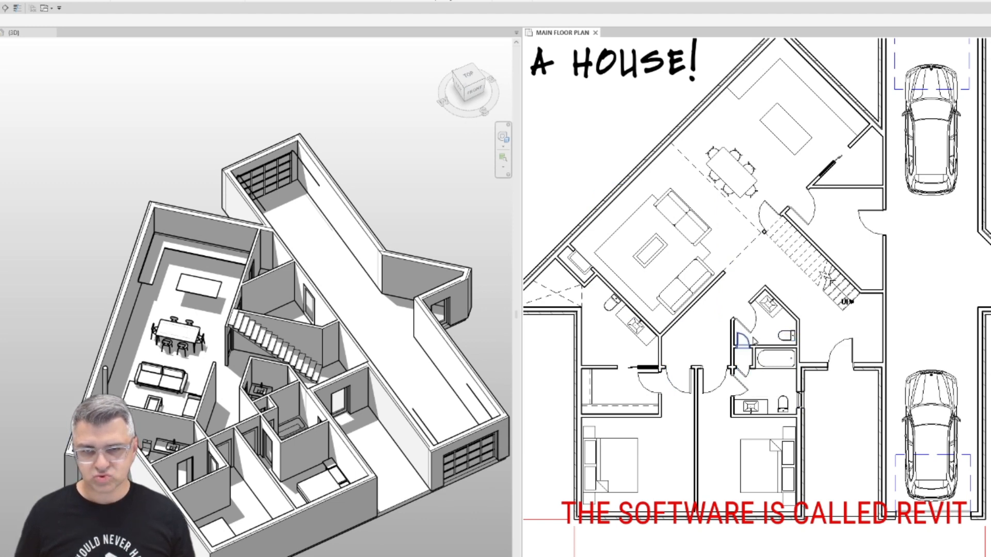
middle_drag(783, 283, 778, 330)
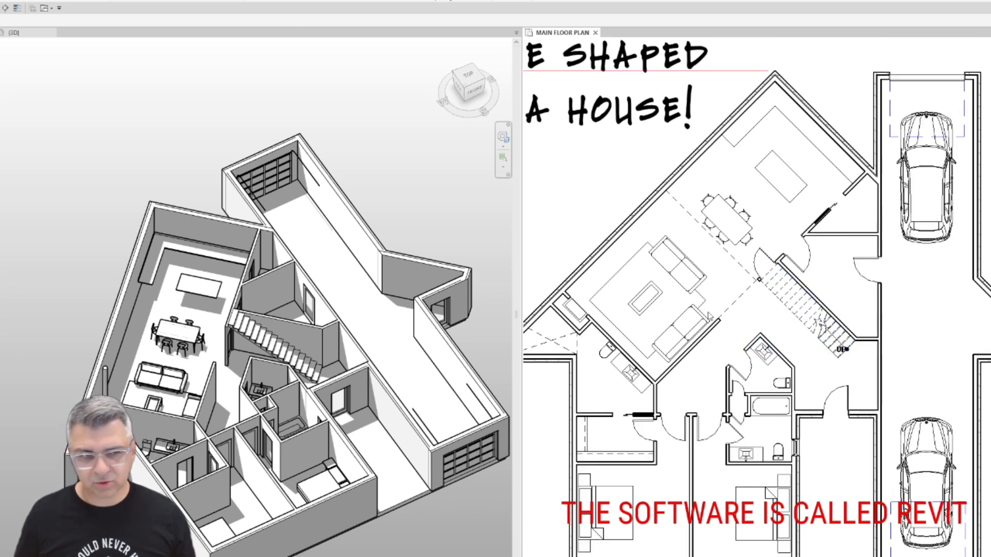
Start a new floor boundary sketch and pick the two exterior walls that form the kitchen's upper peak.
click(194, 161)
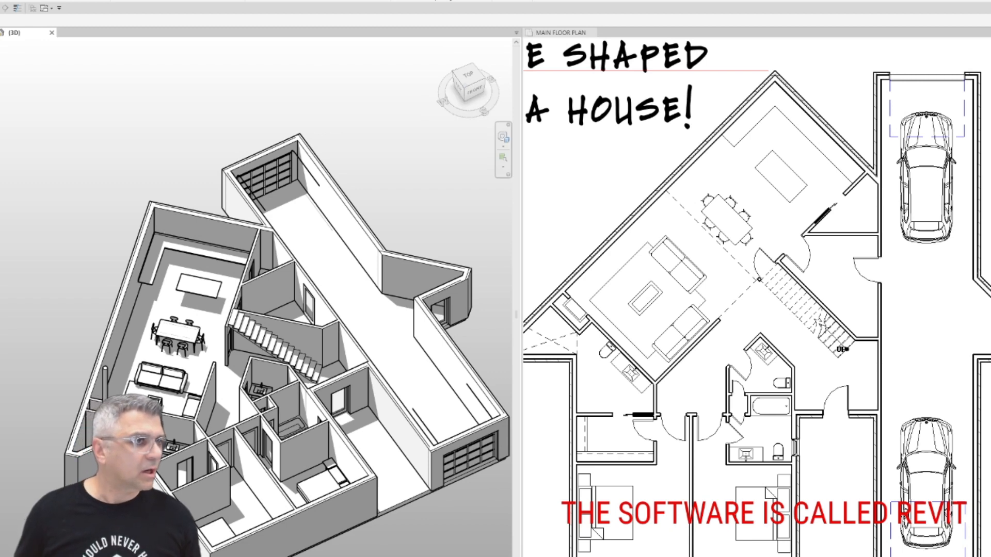
click(396, 497)
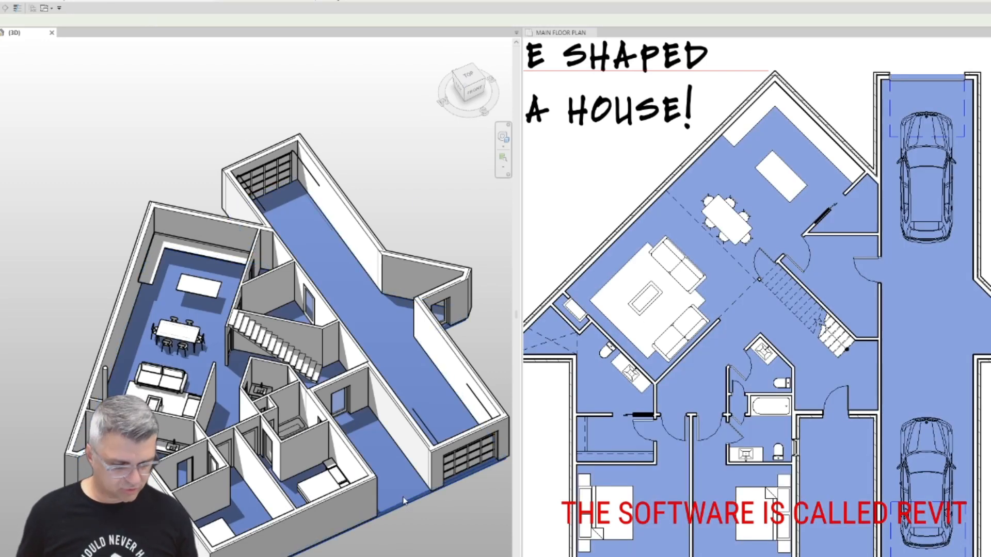
key(Escape)
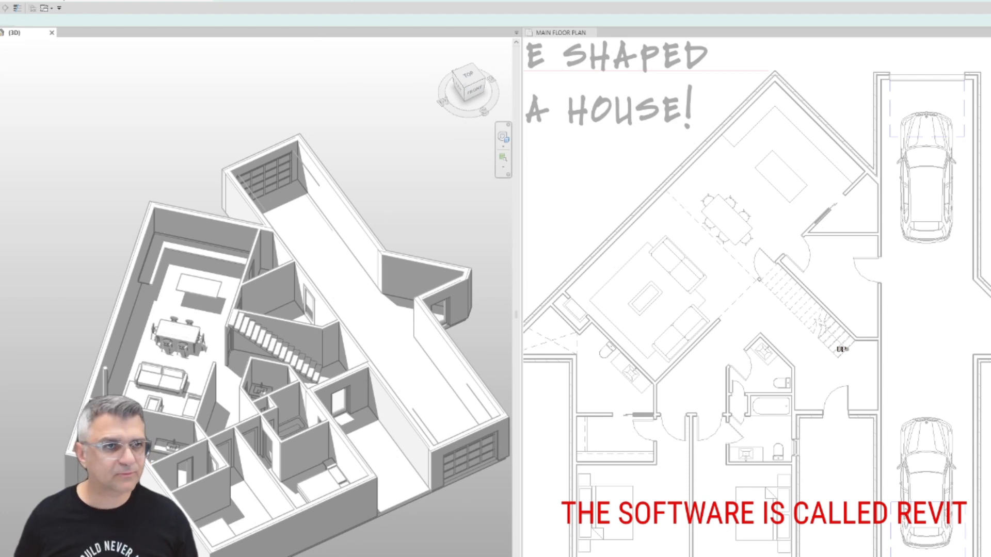
click(642, 153)
click(821, 121)
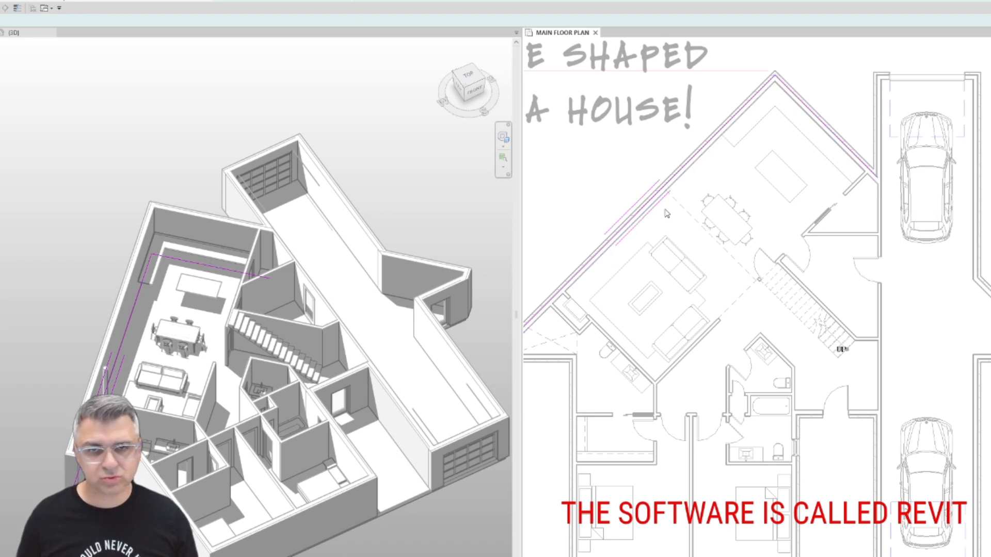
Continue the floor boundary along the dashed living-dining line, from the post to the stair wall, and along that wall to the garage wall.
click(733, 257)
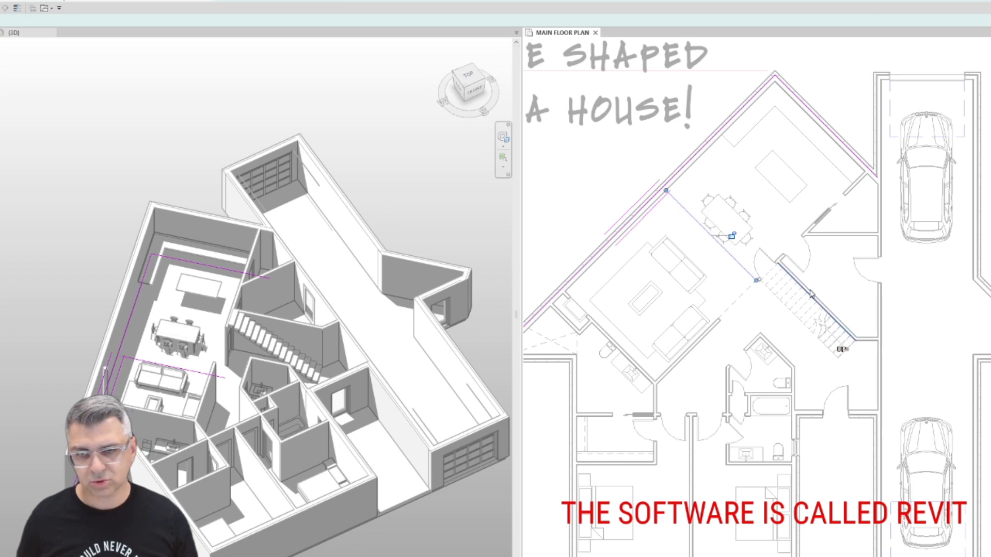
scroll(800, 257, up, 4)
scroll(747, 280, up, 2)
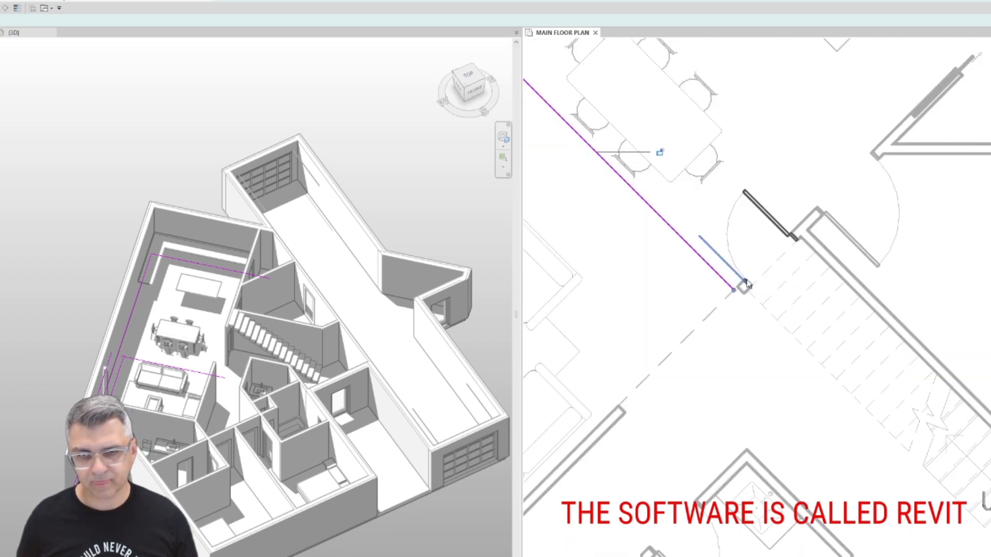
click(744, 288)
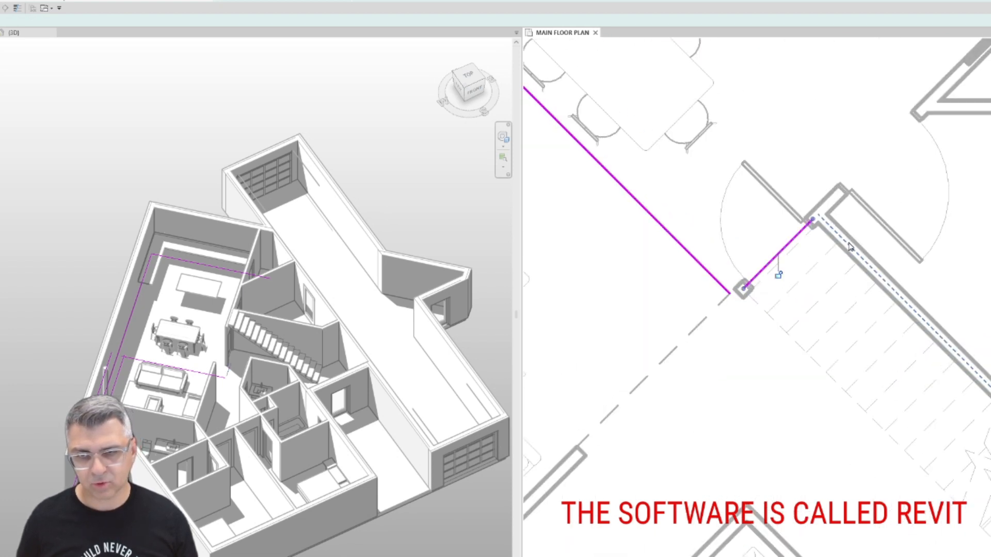
click(845, 249)
scroll(733, 229, down, 5)
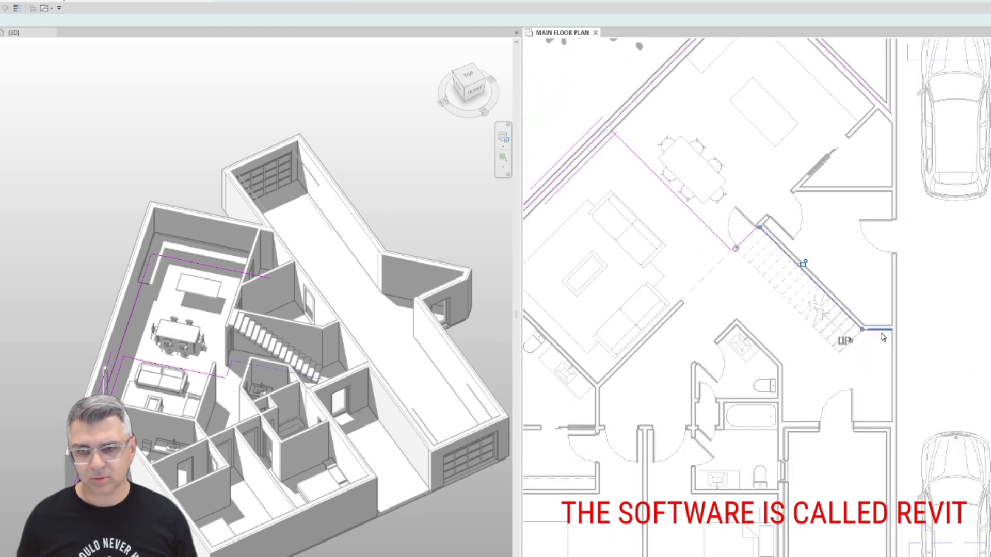
click(891, 334)
Trim the floor boundary lines into corners at the garage wall, the left exterior wall, the stair opening and the short wall beside the stairs.
key(t)
key(r)
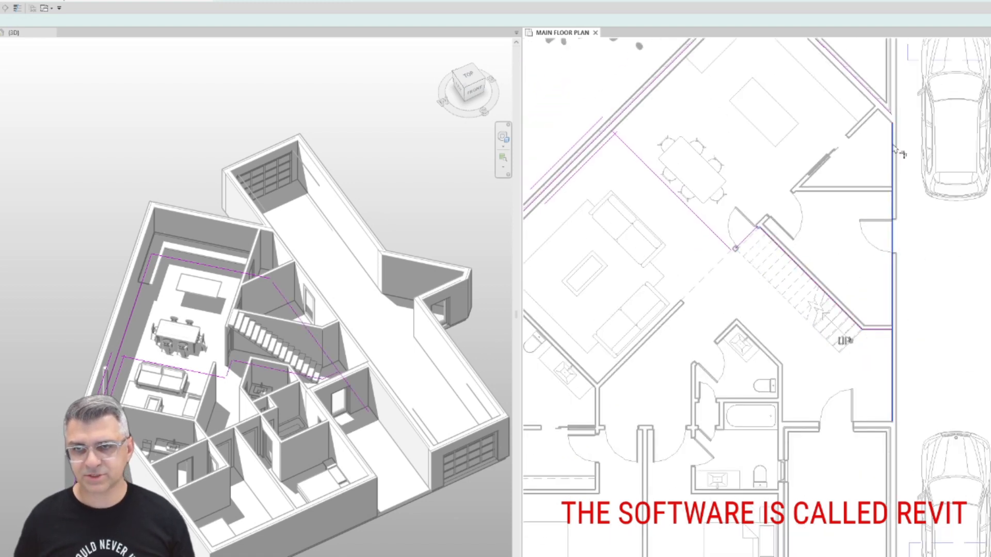
click(892, 144)
middle_drag(825, 92, 827, 172)
click(791, 90)
click(725, 95)
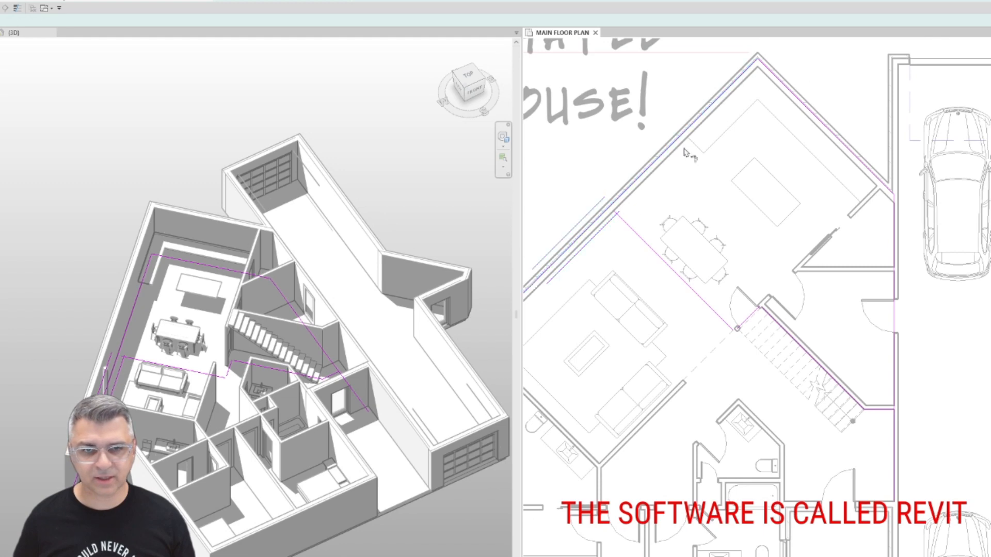
click(629, 222)
click(744, 320)
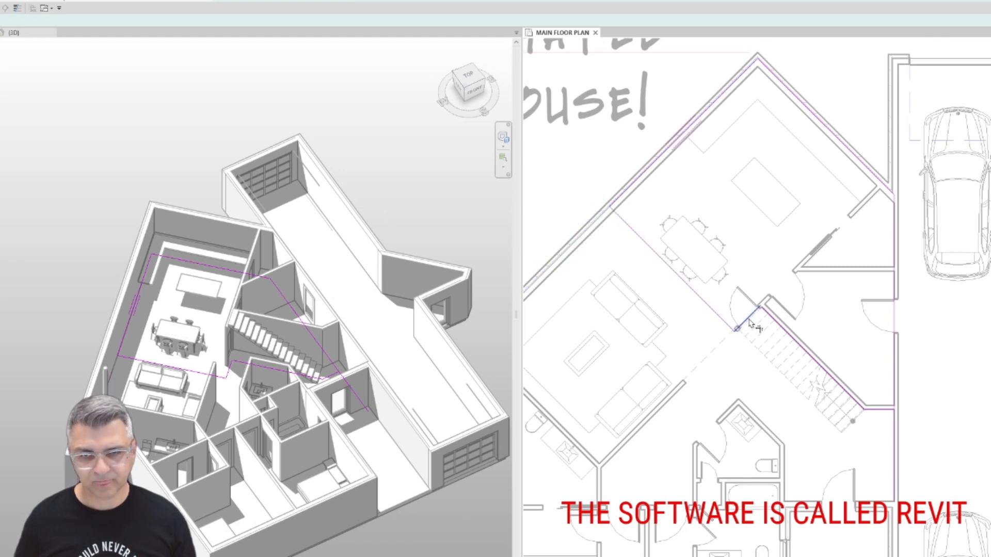
click(773, 325)
click(887, 412)
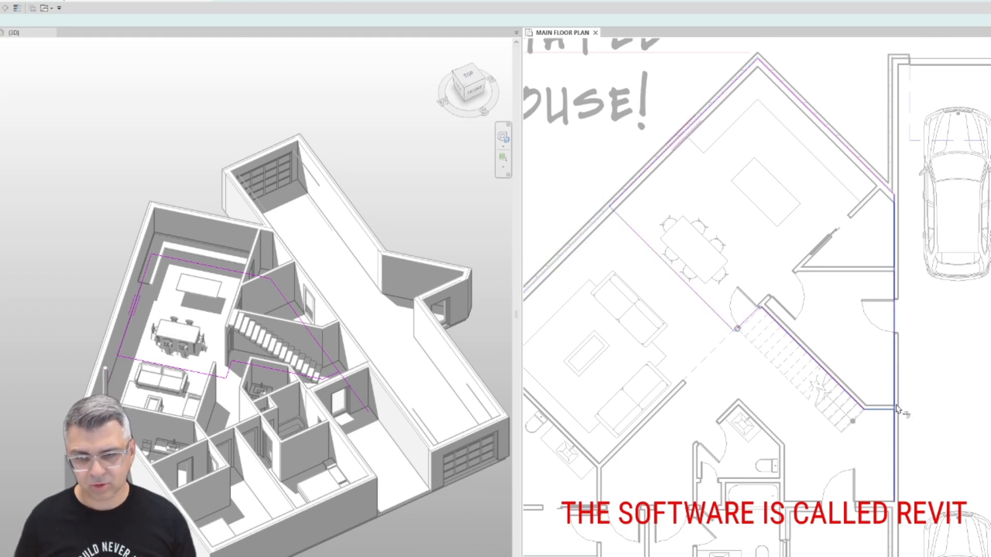
scroll(897, 390, up, 4)
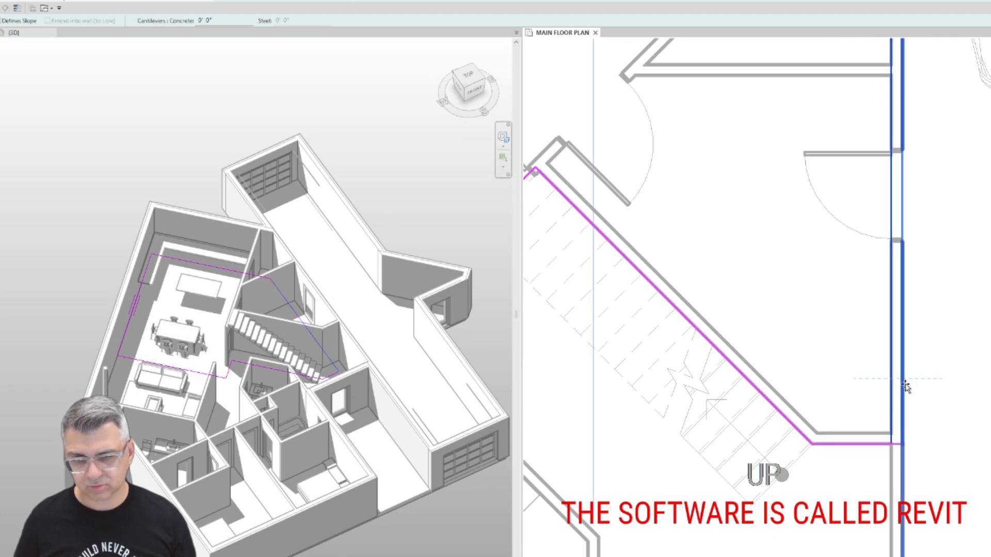
Finish the upper floor's boundary sketch over the kitchen and stair area to create the floor.
scroll(837, 403, down, 5)
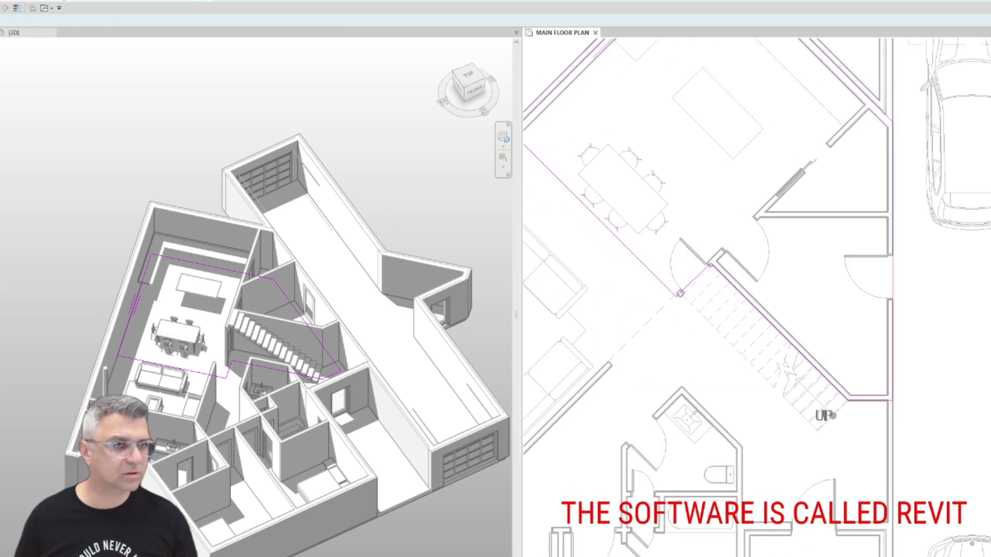
click(227, 0)
click(405, 172)
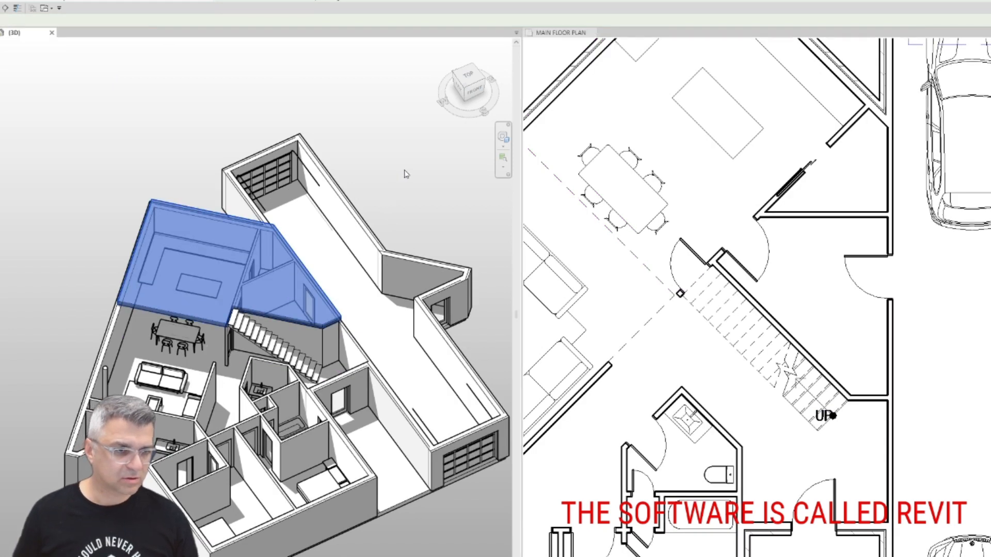
Select the connected house and garage exterior walls, leaving out their shared wall, and raise the selected walls' height.
click(130, 186)
key(Tab)
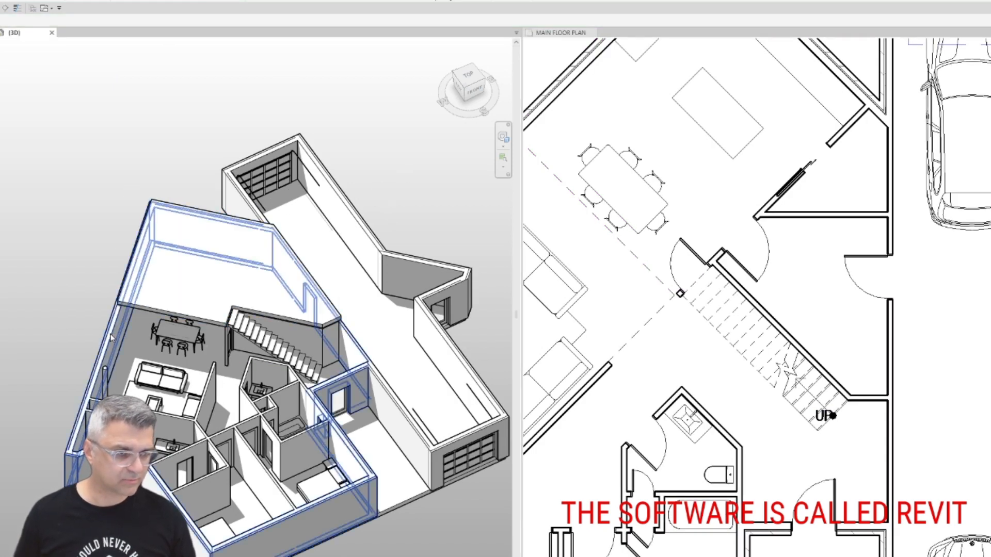
click(119, 335)
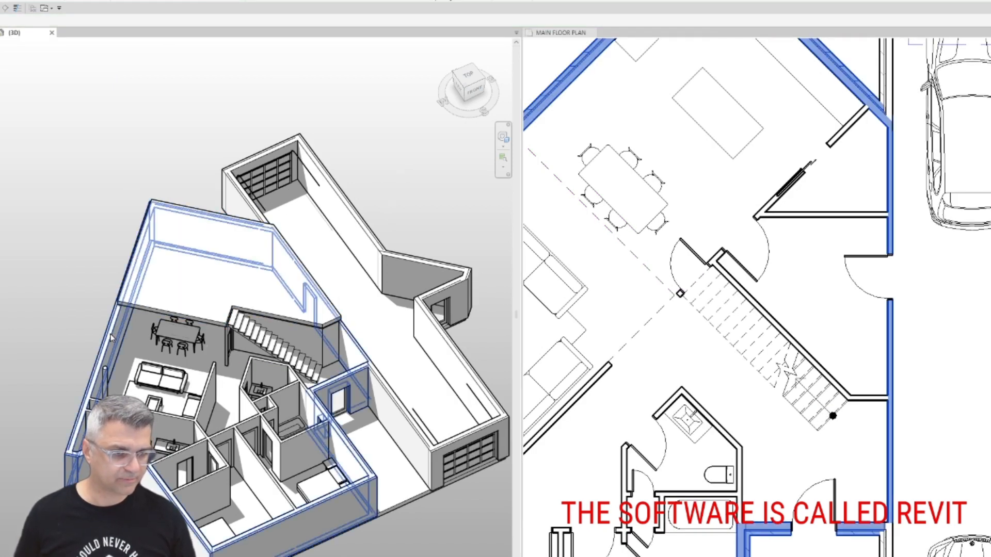
key(Tab)
ctrl+click(382, 389)
shift+click(359, 346)
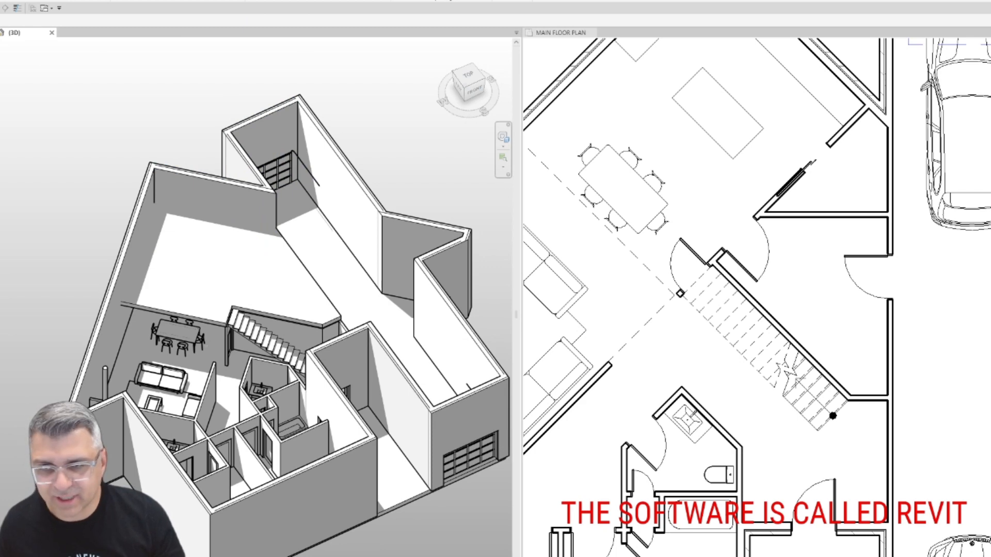
Place a door in the garage wall near the foot of the stairs, about 4'-0" from the short wall beside the stairs.
click(834, 294)
middle_drag(850, 314, 814, 140)
click(823, 96)
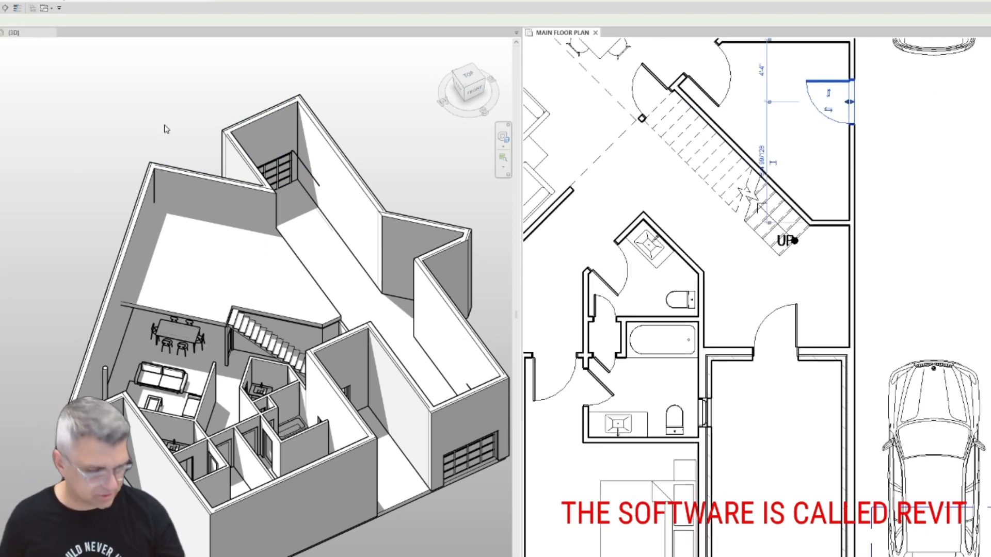
key(d)
key(r)
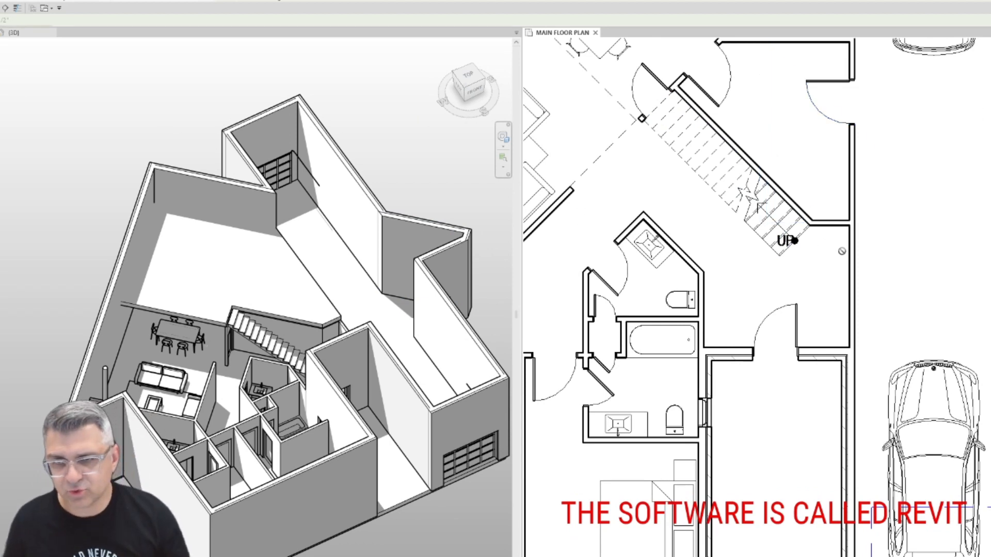
click(848, 277)
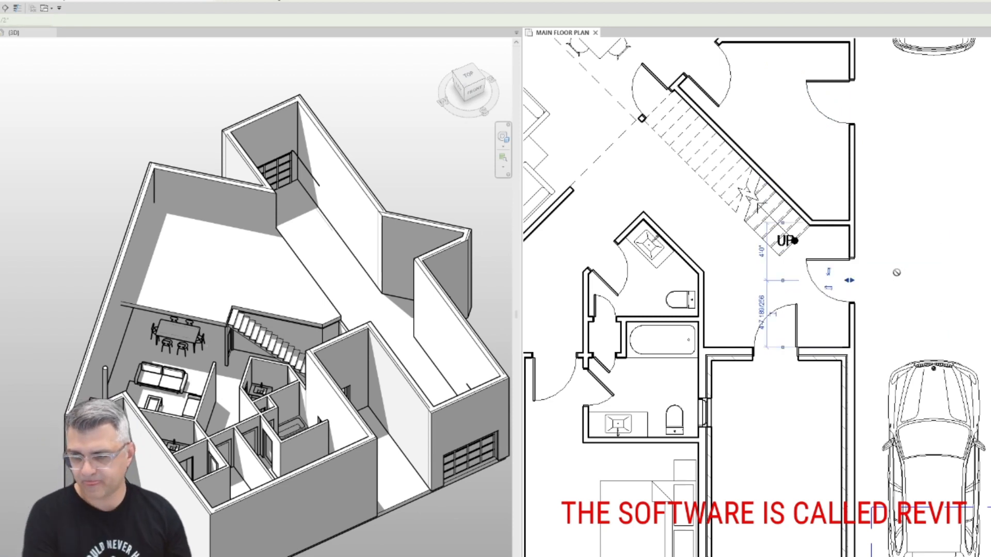
key(Escape)
key(Escape)
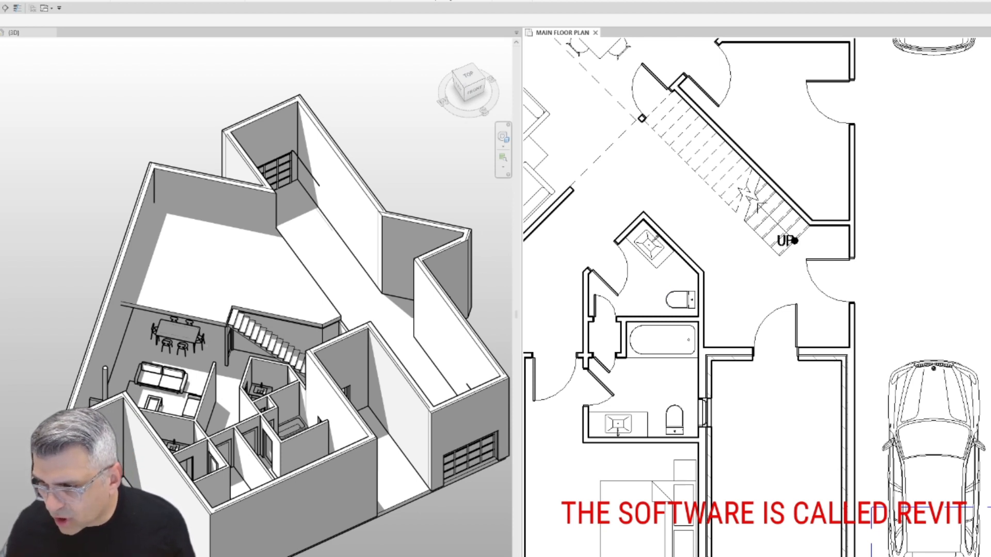
Remove the walk-in closet's door from its entry-side wall and place a swing door in the closet wall facing the bed.
middle_drag(578, 355, 850, 290)
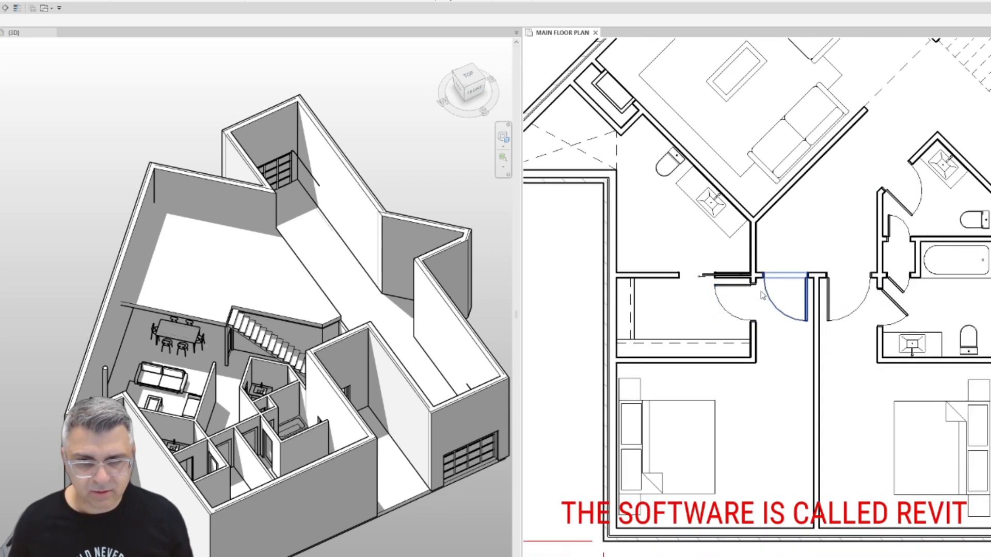
scroll(762, 295, up, 2)
click(730, 284)
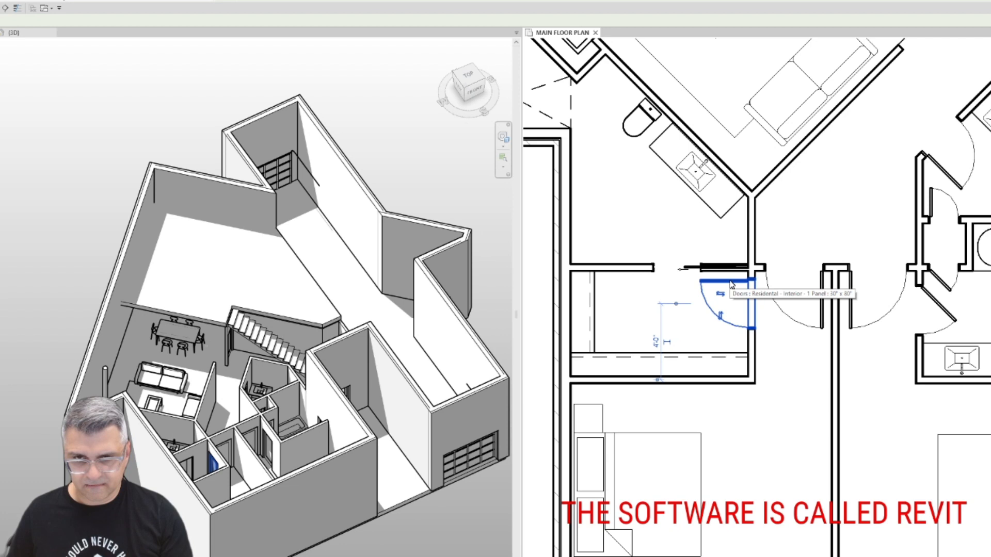
key(Escape)
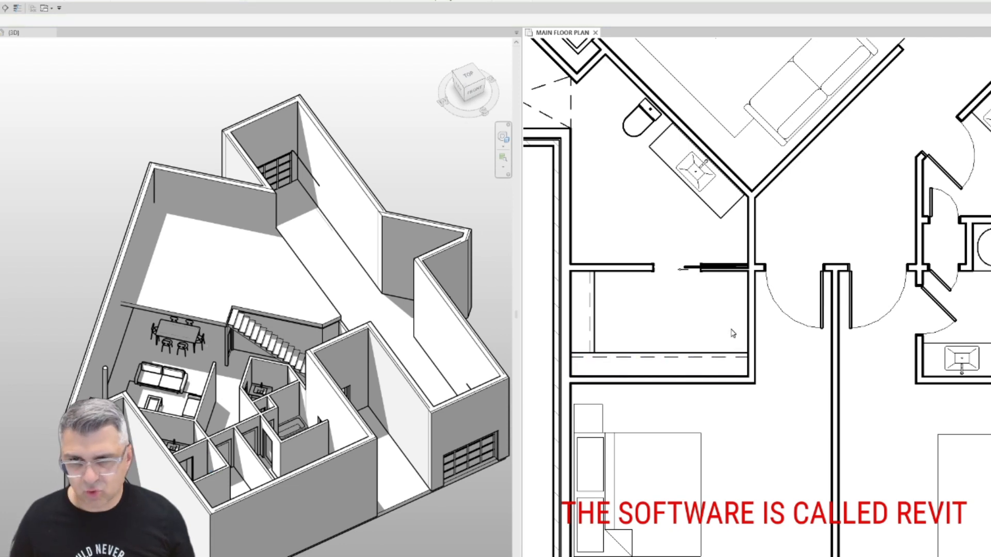
drag(787, 319, 662, 388)
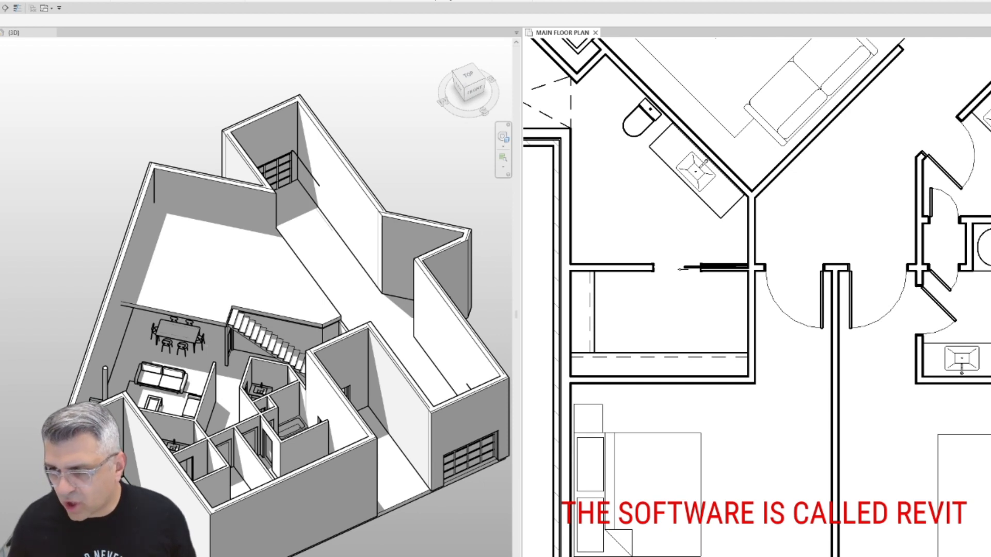
click(780, 327)
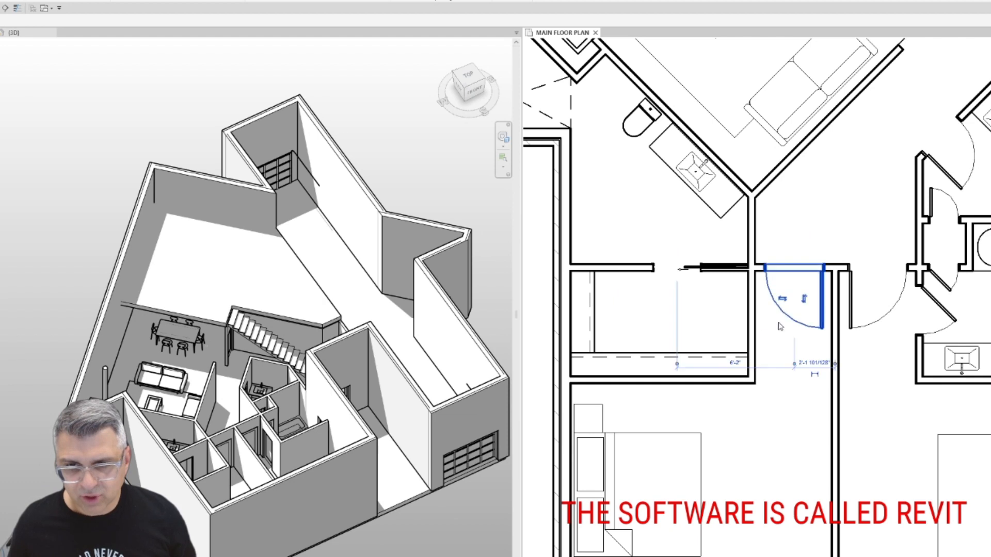
drag(780, 326, 666, 379)
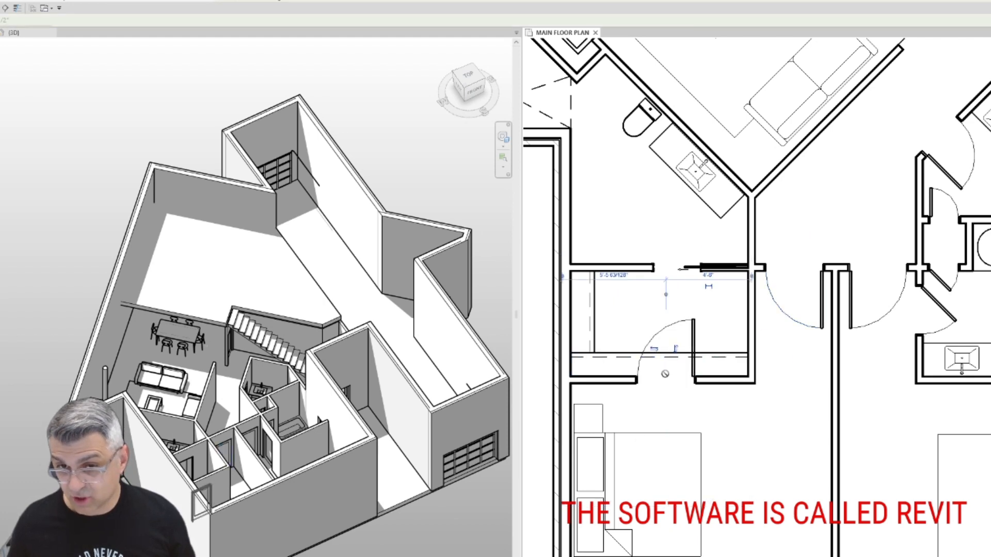
Delete the closet shelf crossing the new door and extend the exterior-wall shelf to the closet's full depth.
click(715, 360)
key(Delete)
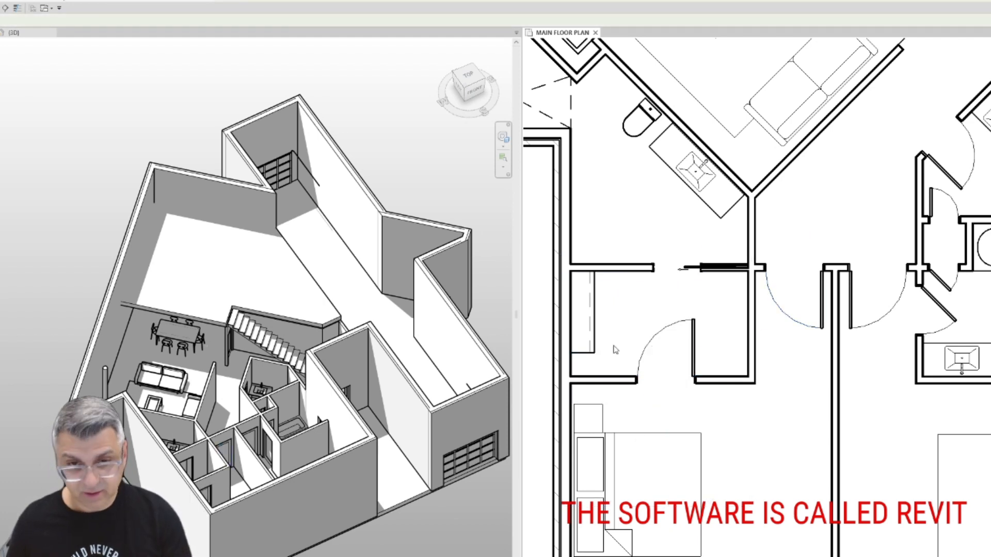
click(594, 345)
drag(571, 354, 571, 377)
key(Escape)
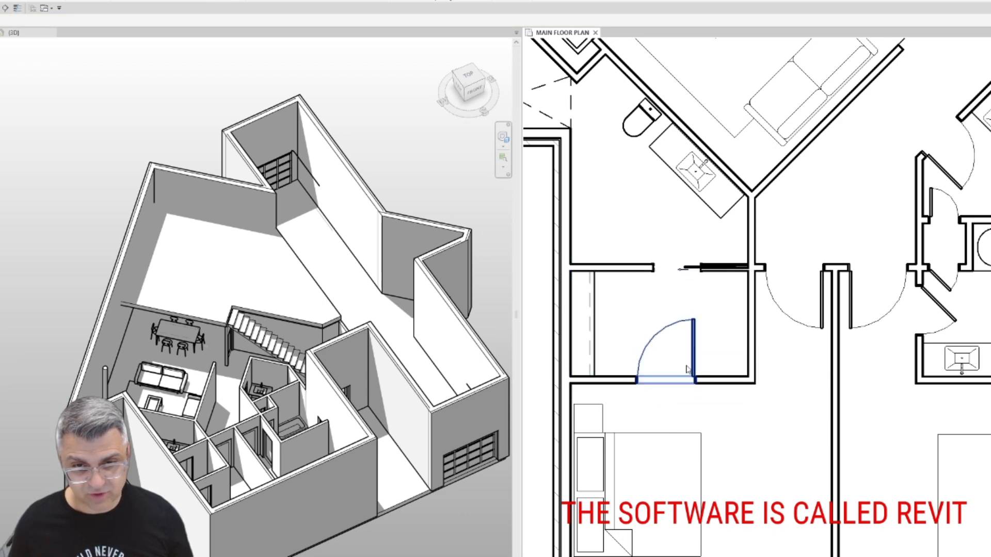
Create a matching full-depth shelf along the closet's opposite wall.
click(595, 362)
key(c)
key(s)
click(748, 376)
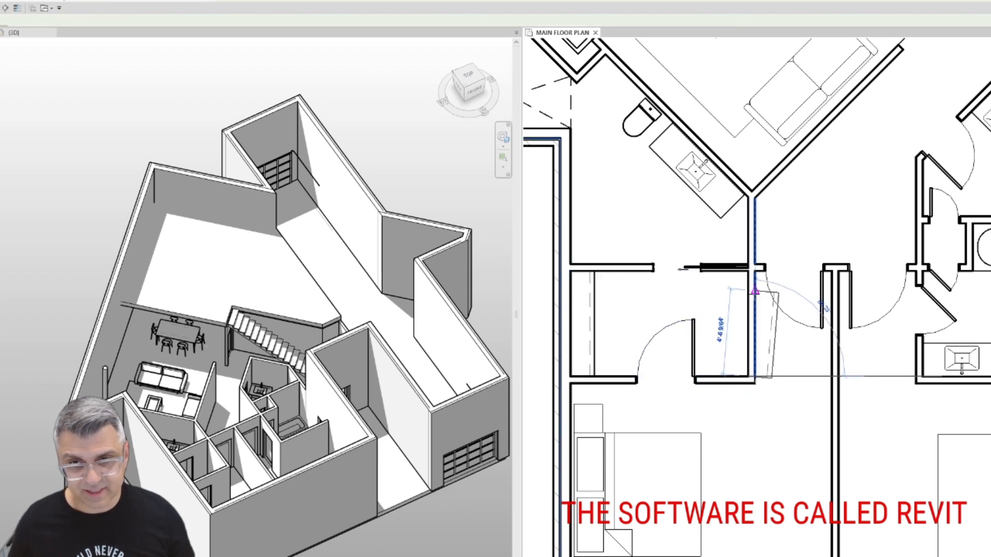
click(748, 271)
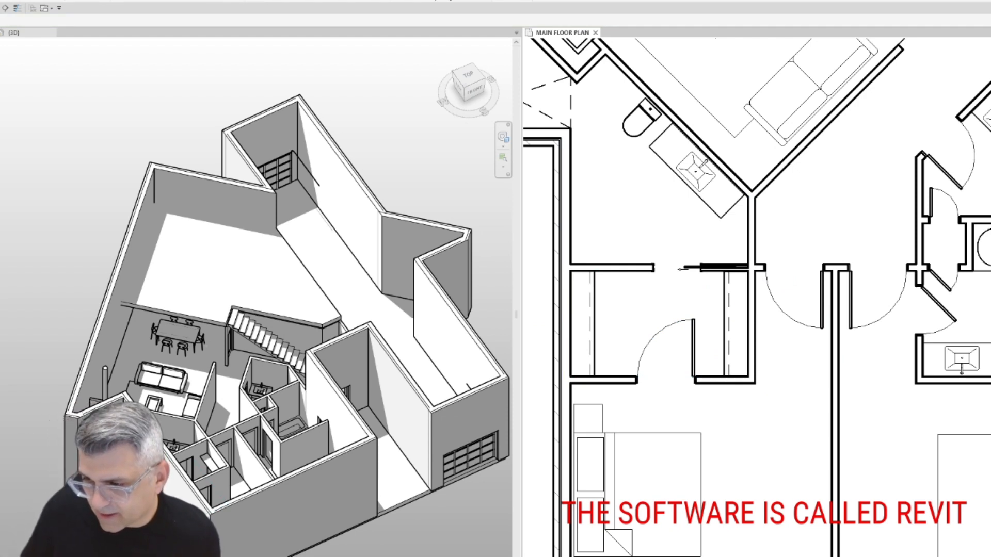
Delete the closet's swing door and split the wall facing the bed to leave an open passage in its place.
click(692, 357)
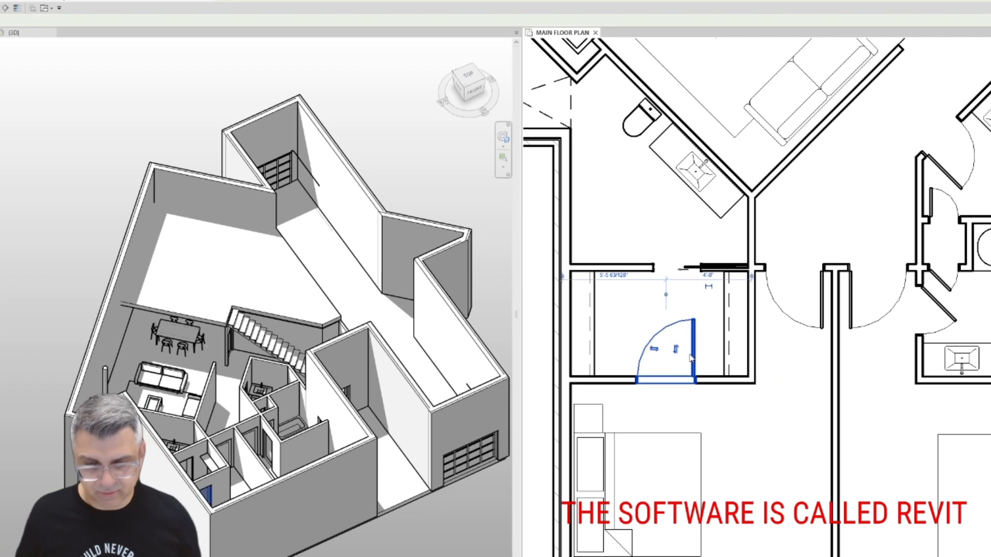
key(Delete)
key(s)
key(l)
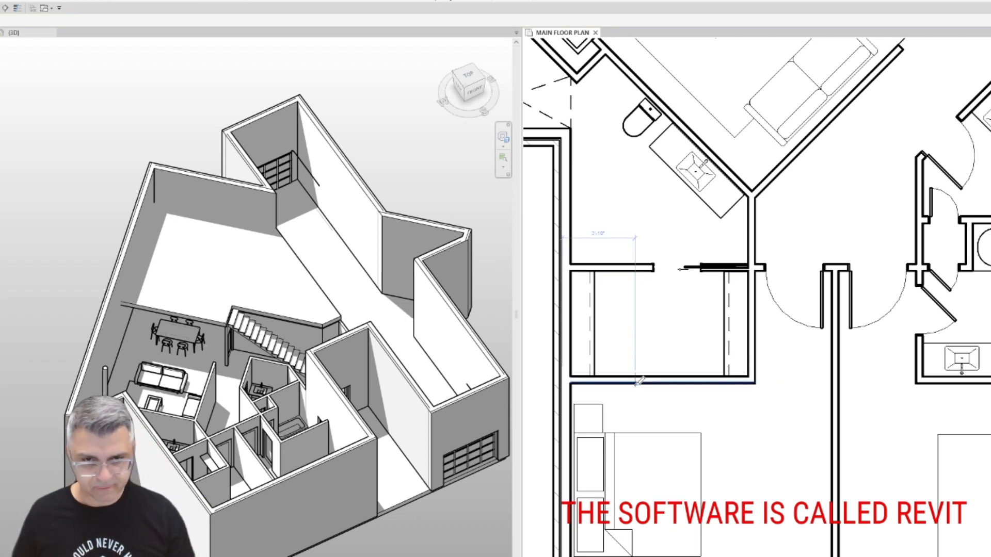
click(636, 380)
click(690, 380)
key(Escape)
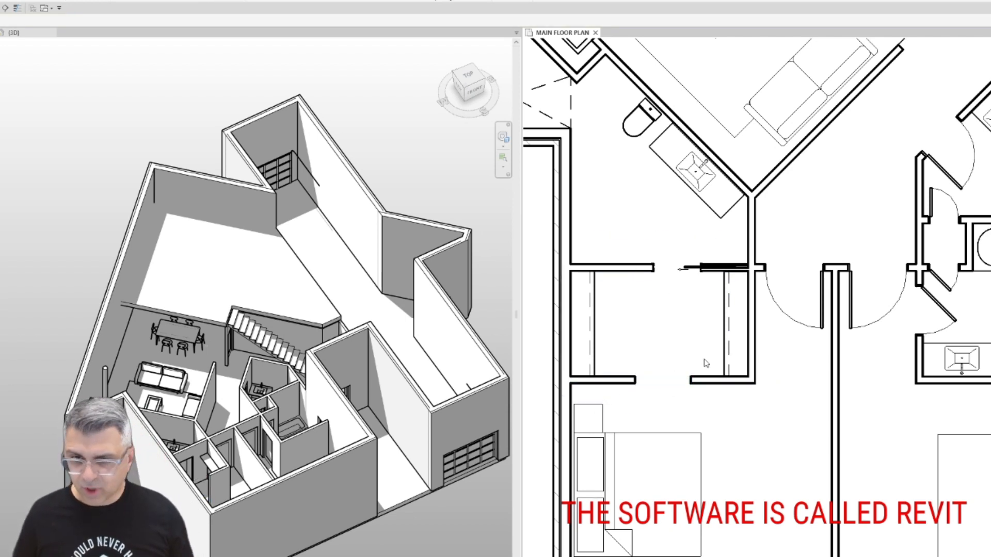
Shift the pocket door between the closet and bathroom slightly toward the exterior wall.
middle_drag(656, 384, 729, 317)
middle_drag(782, 282, 712, 300)
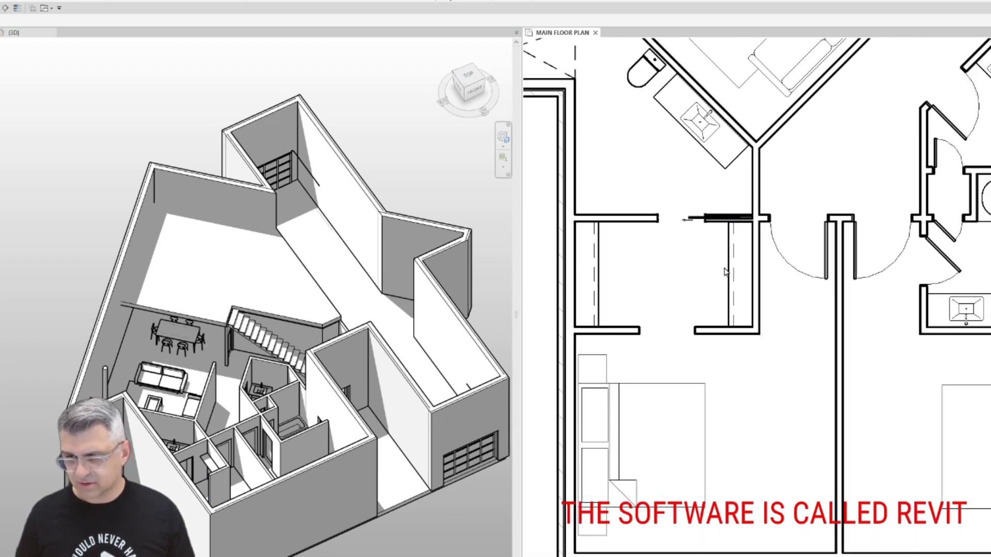
click(686, 229)
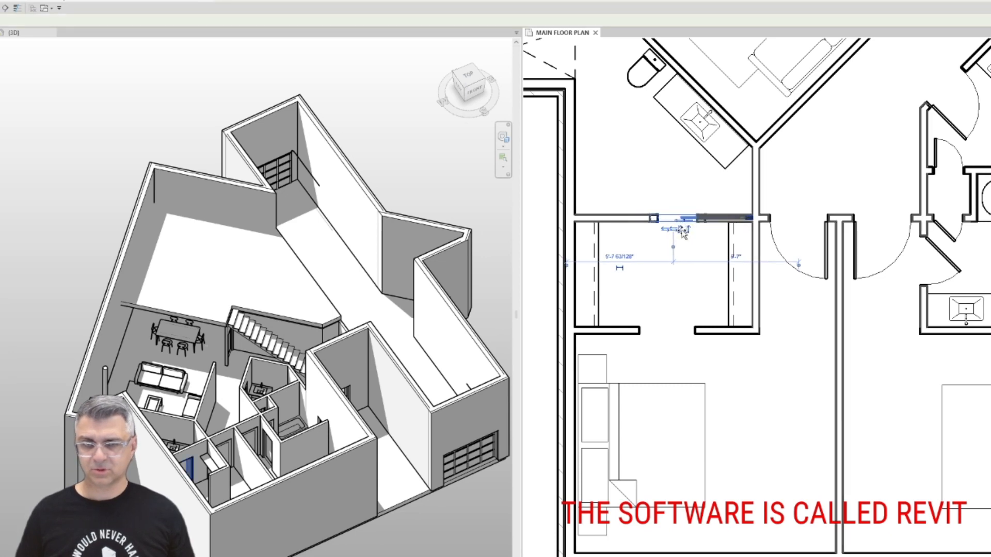
click(681, 285)
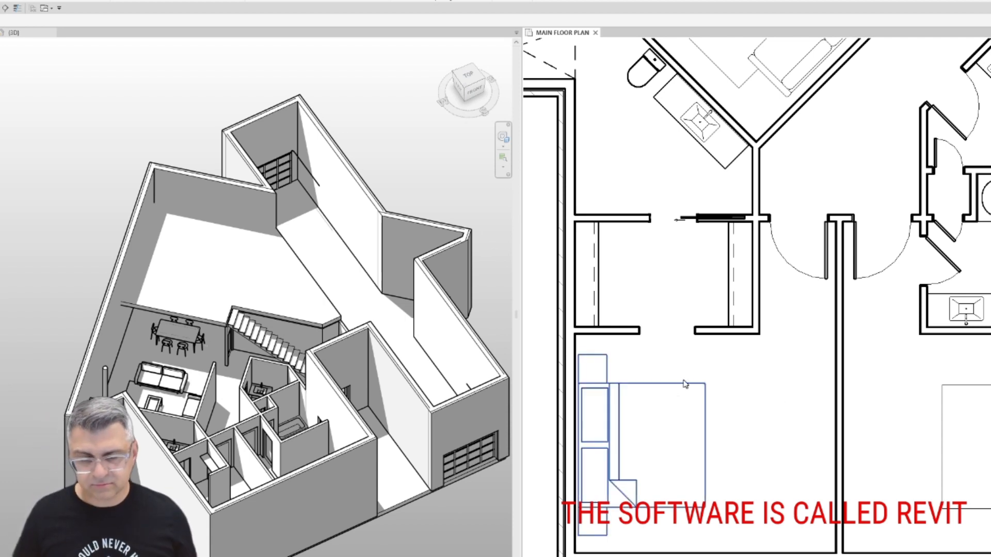
Undo the pocket door shift and the open passage, and change the restored closet swing door to a narrower size.
key(ctrl+z)
key(ctrl+z)
key(ctrl+z)
key(ctrl+z)
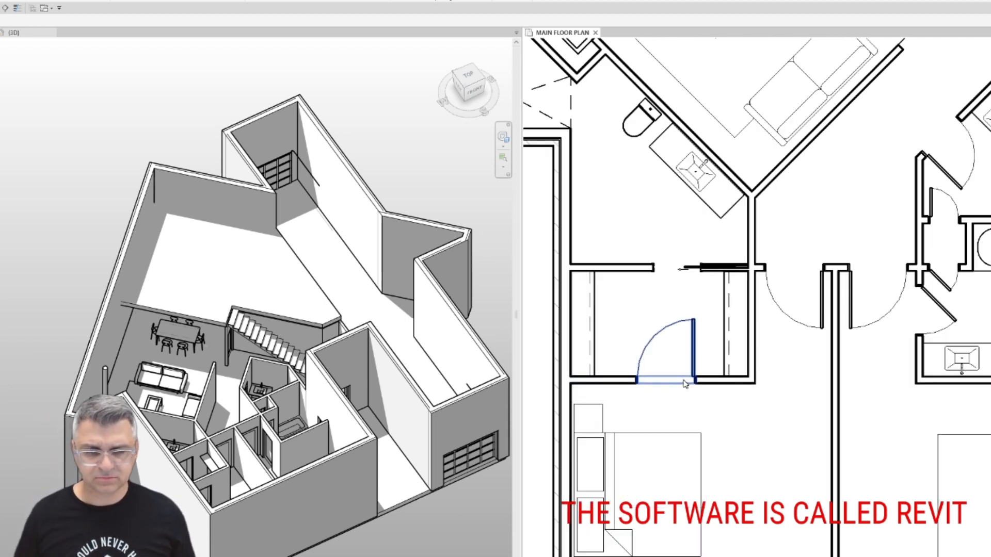
click(696, 362)
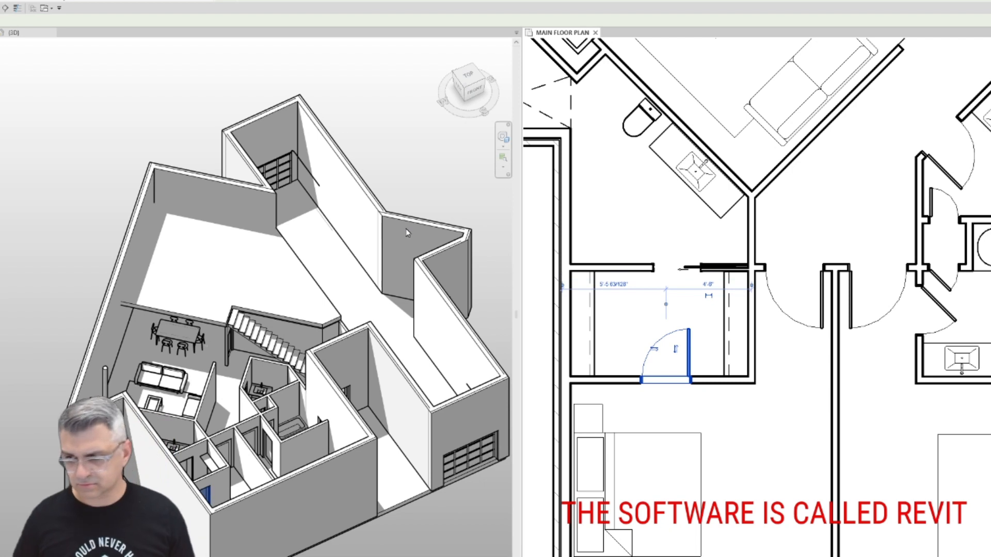
key(Escape)
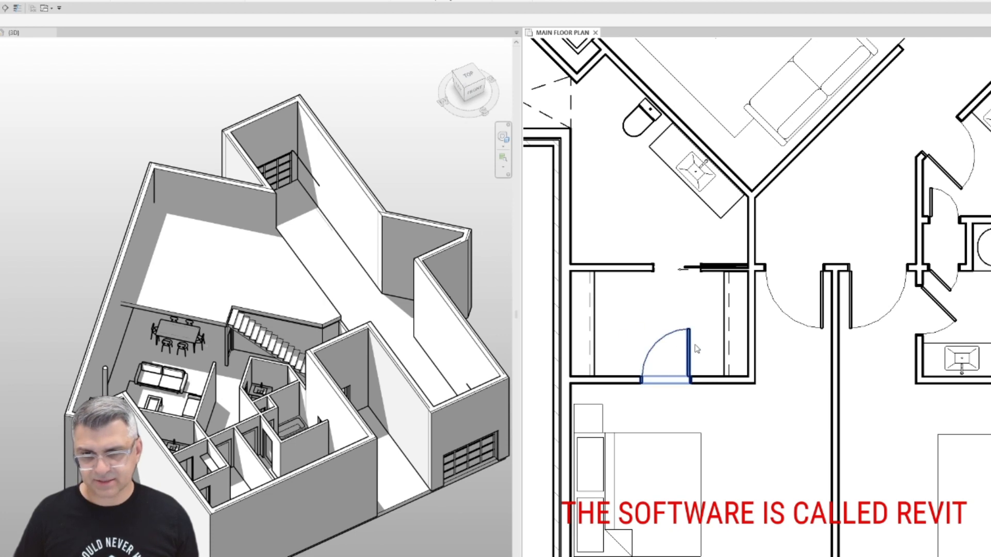
Measure the walk-in closet's inside width between its two shelved walls with a temporary dimension.
click(720, 334)
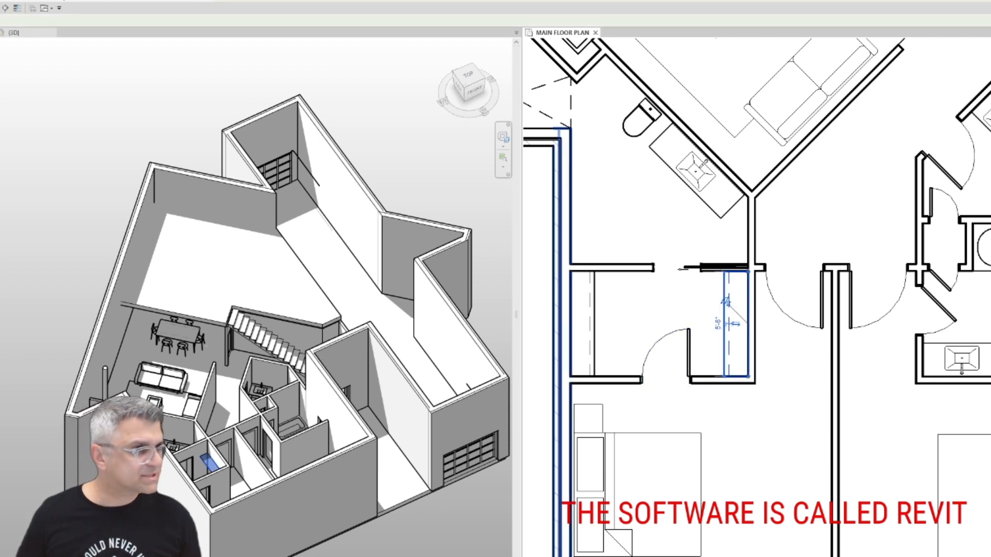
key(Escape)
key(d)
key(i)
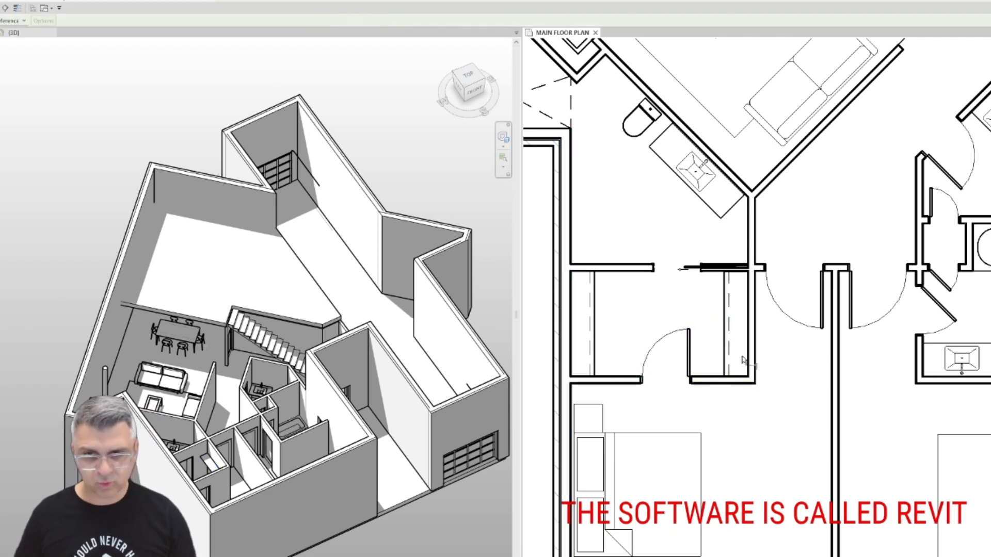
click(748, 357)
click(571, 361)
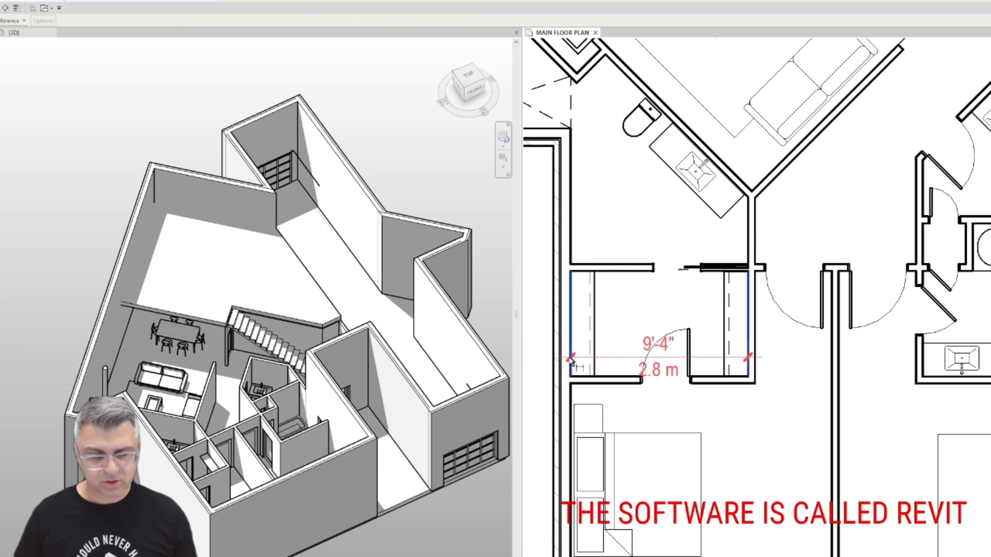
key(Escape)
key(Escape)
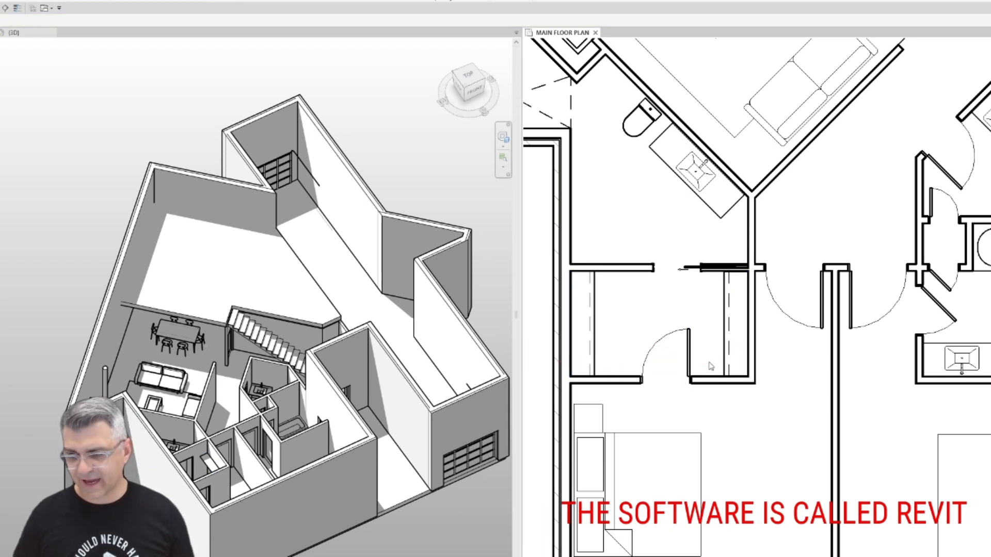
Undo the closet rearrangement, restoring the original shelves and the door in the entry-side wall.
key(ctrl+z)
key(ctrl+z)
key(ctrl+z)
key(ctrl+z)
key(ctrl+z)
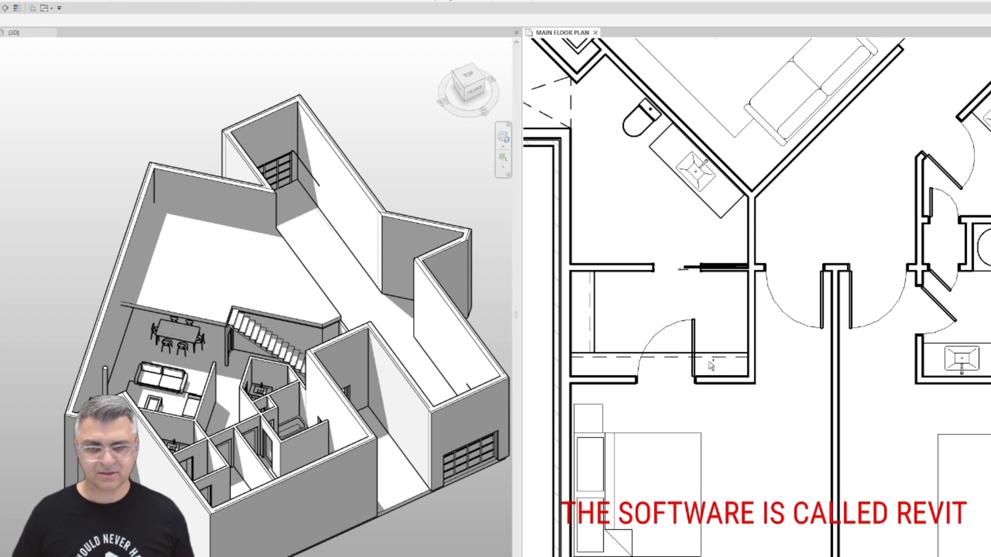
key(ctrl+z)
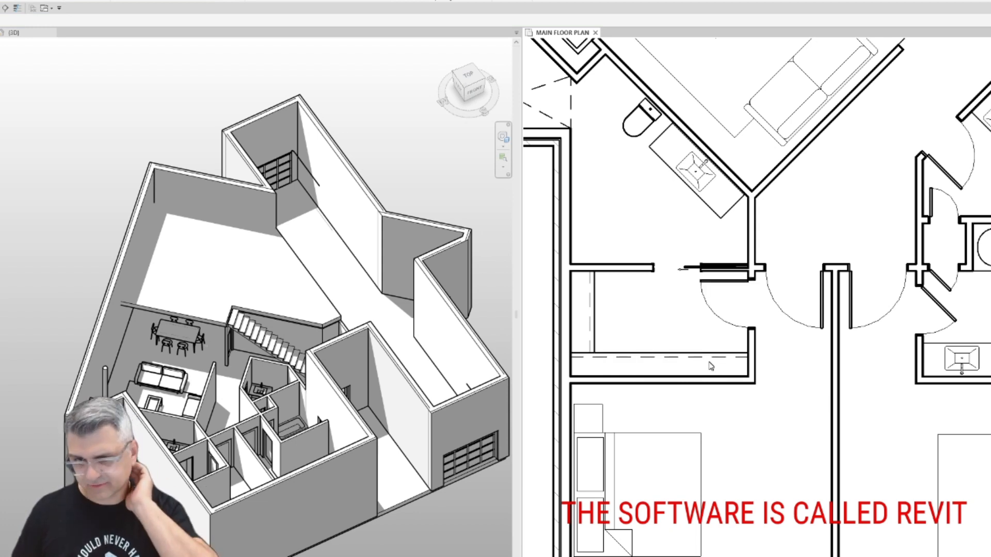
middle_drag(723, 398, 713, 330)
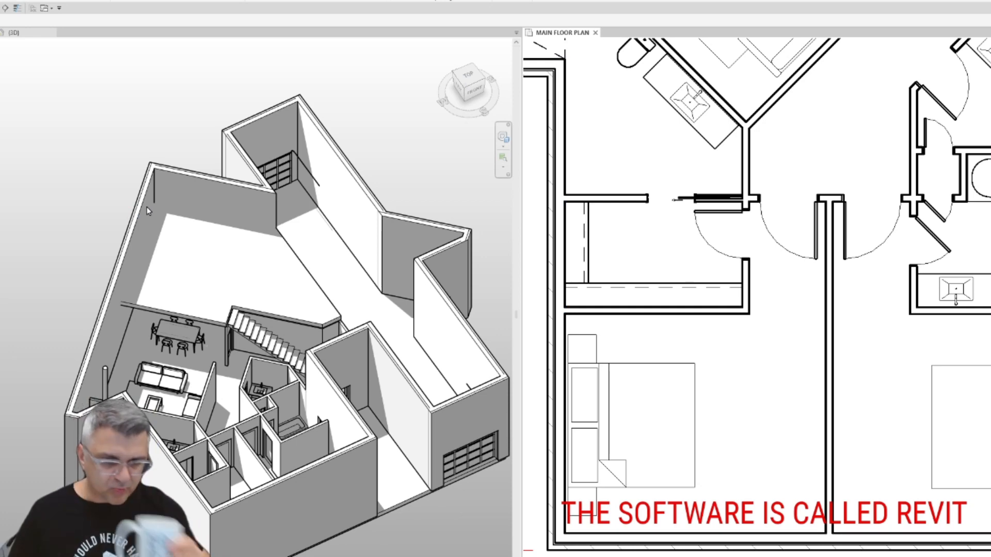
Raise the wall between the upper floor and the garage to match the height of the exterior walls.
click(256, 285)
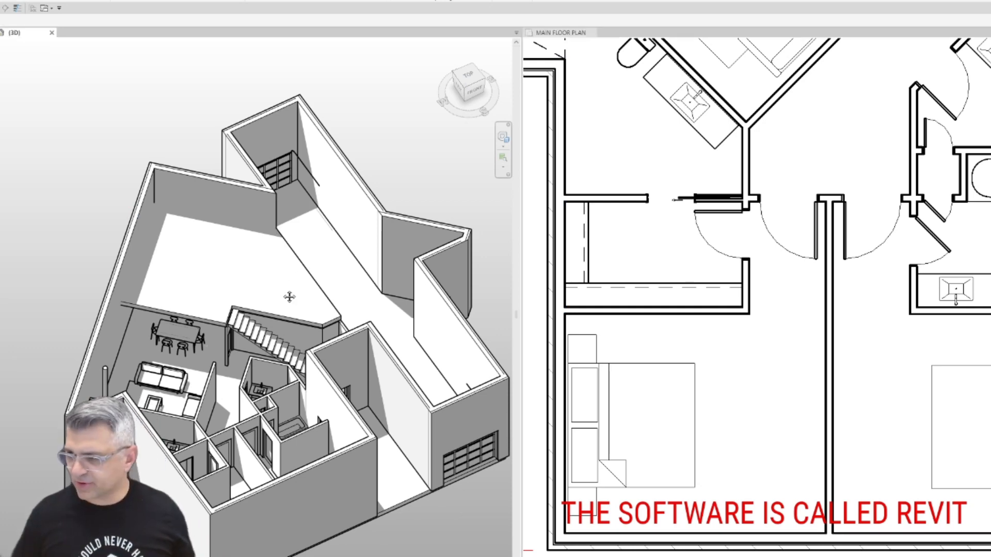
shift+middle_drag(289, 298, 261, 295)
scroll(170, 266, up, 1)
scroll(241, 263, down, 1)
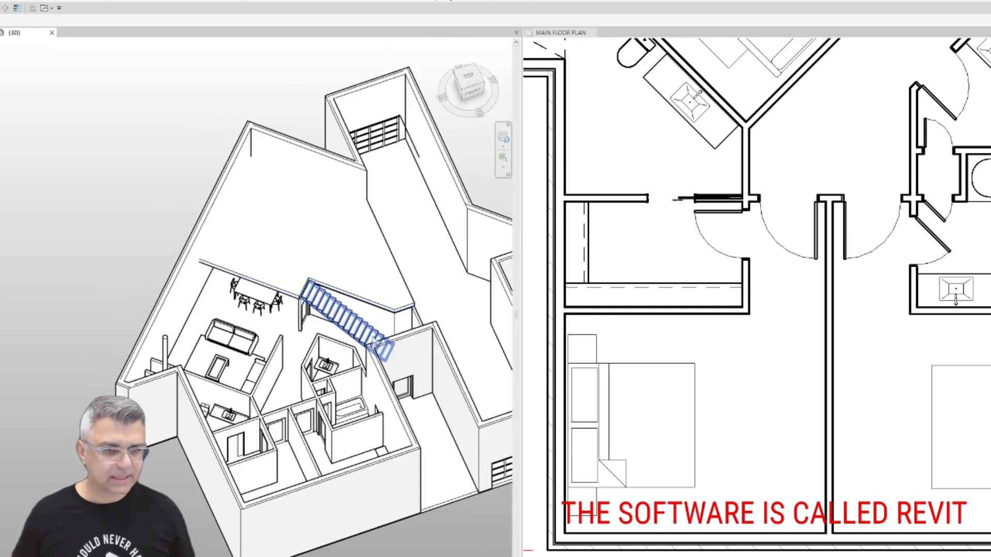
click(417, 319)
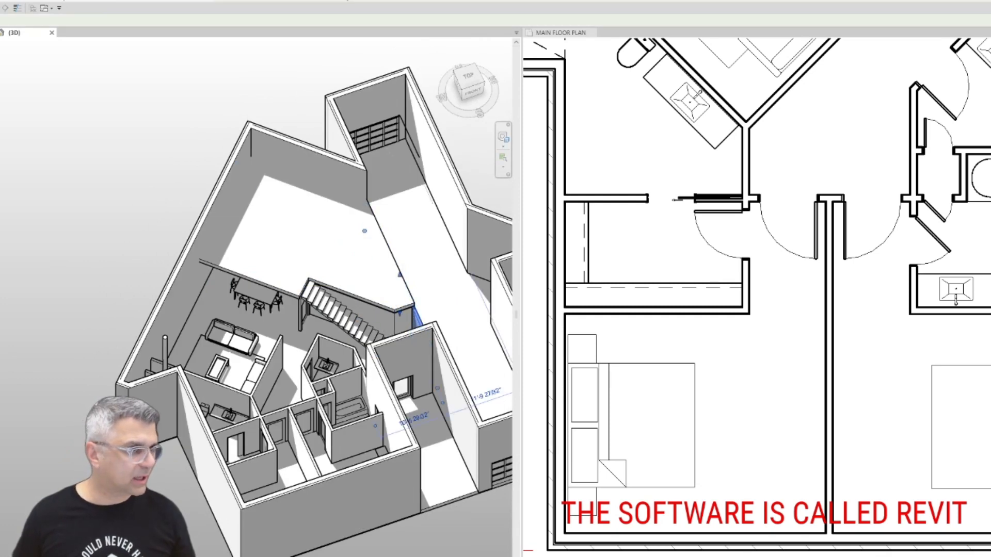
key(Escape)
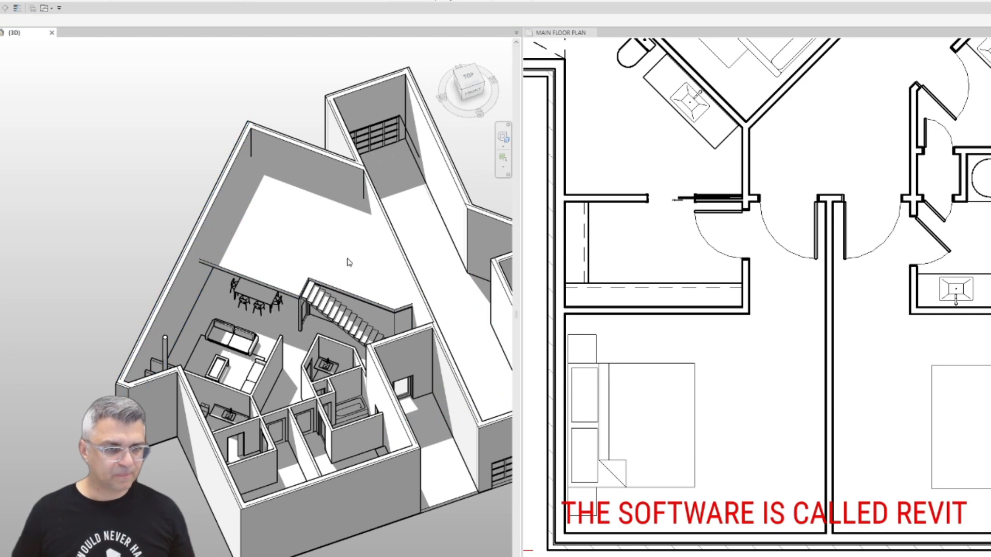
Create a straight railing with a single-line path along the upper floor's open edge, starting at the top of the stairs.
shift+middle_drag(325, 256, 231, 364)
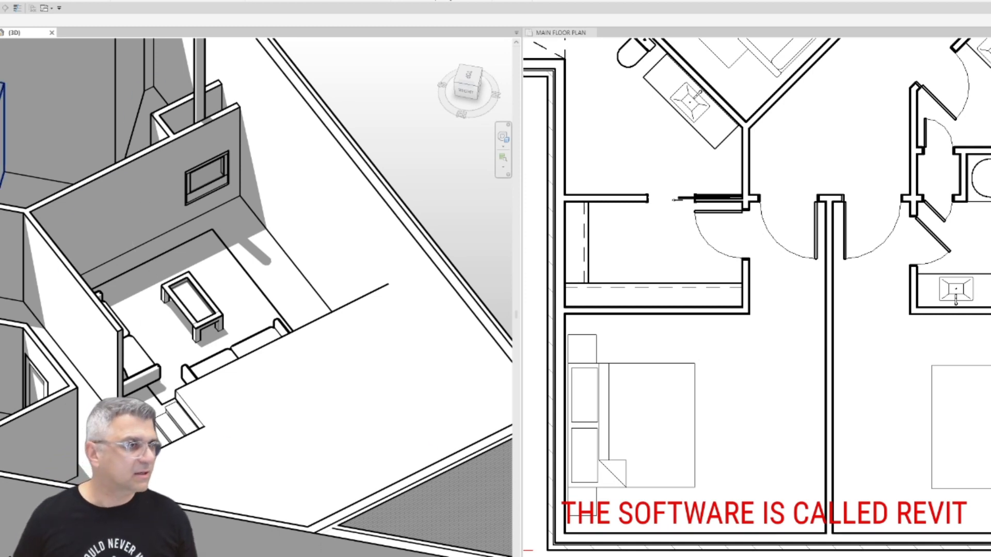
click(132, 1)
click(132, 5)
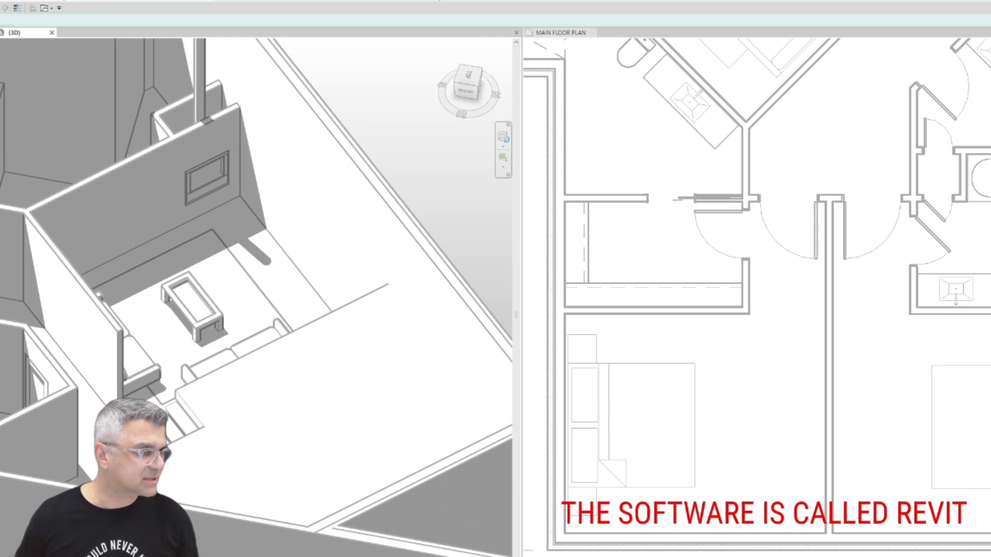
click(181, 388)
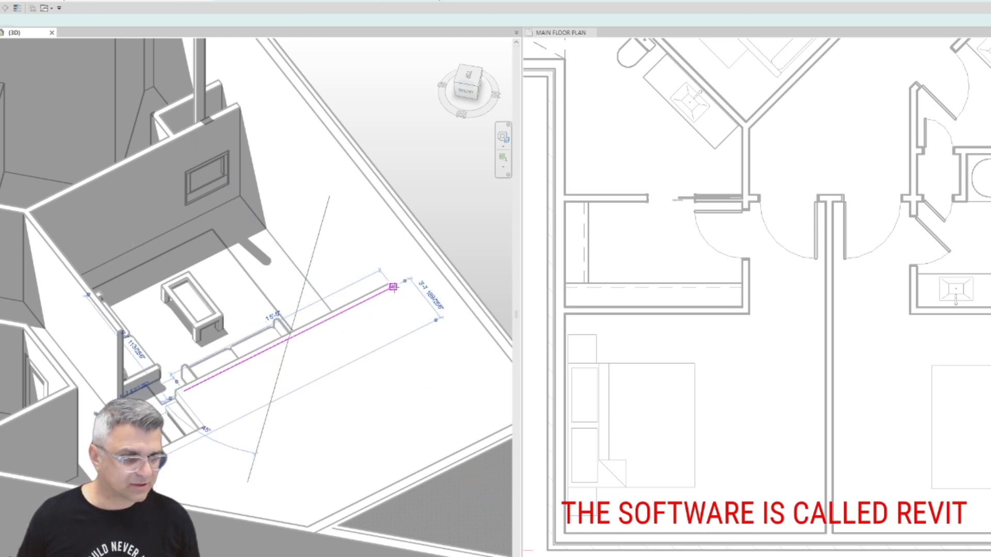
click(200, 1)
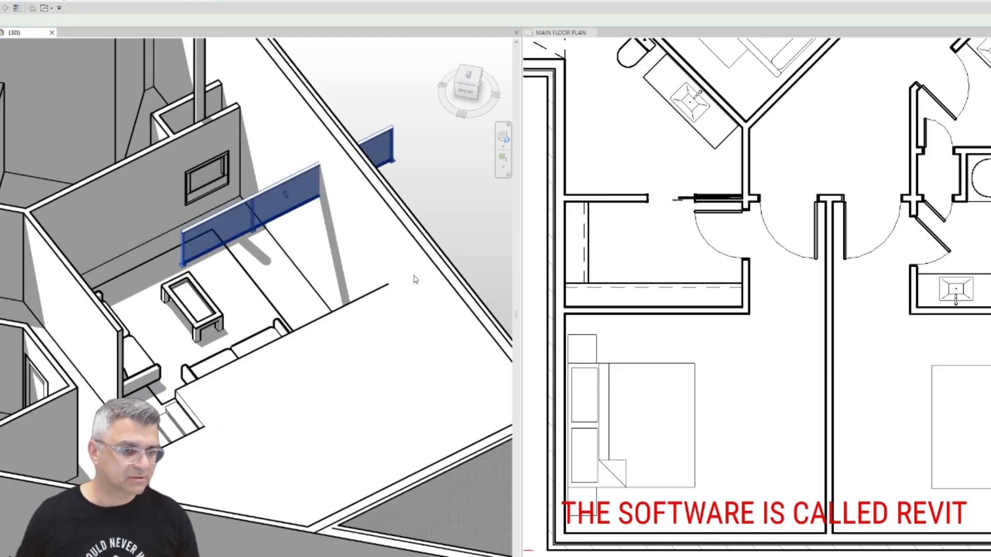
Move the misplaced railing onto the upper floor's open edge overlooking the living area.
scroll(371, 269, down, 3)
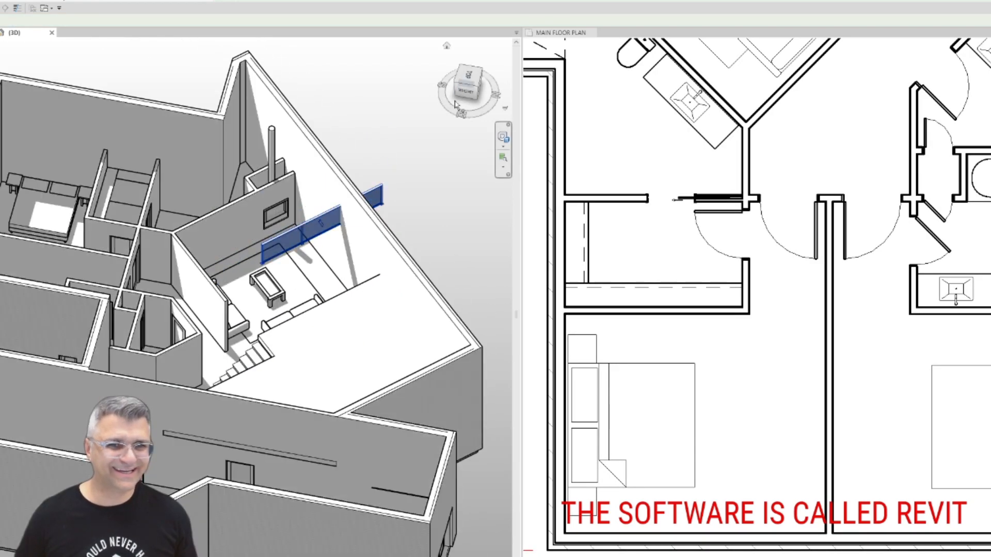
click(469, 77)
scroll(391, 321, down, 6)
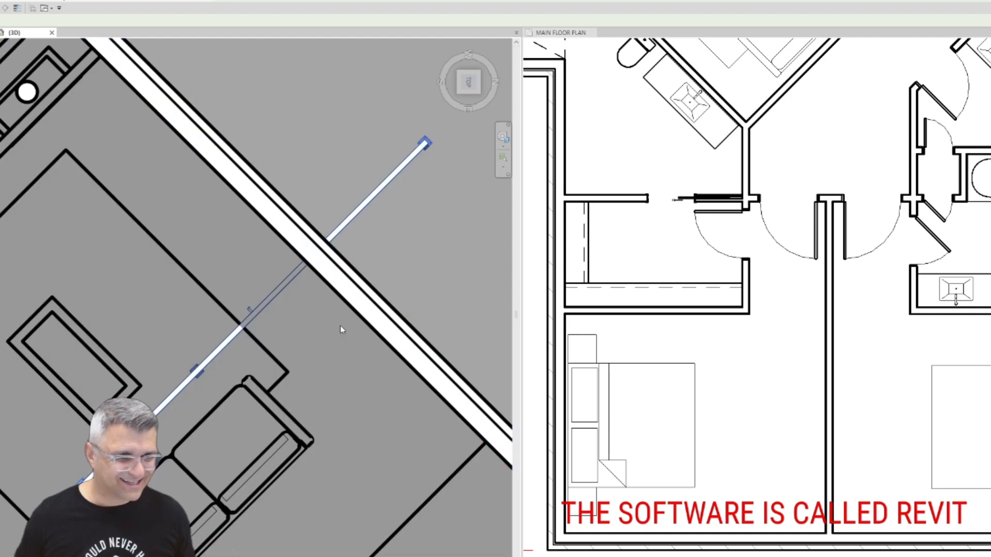
drag(306, 317, 326, 402)
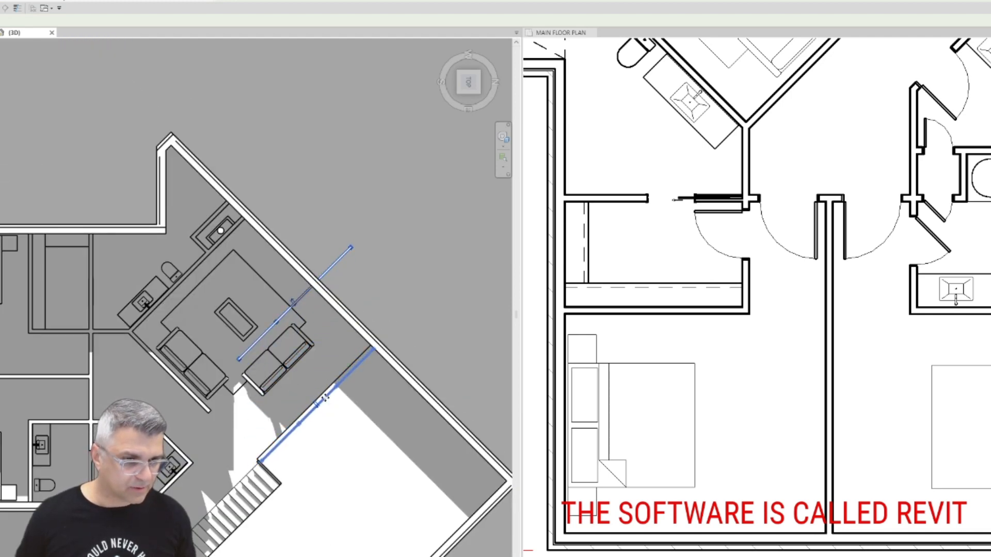
scroll(300, 407, down, 3)
shift+middle_drag(276, 413, 272, 399)
scroll(272, 399, up, 5)
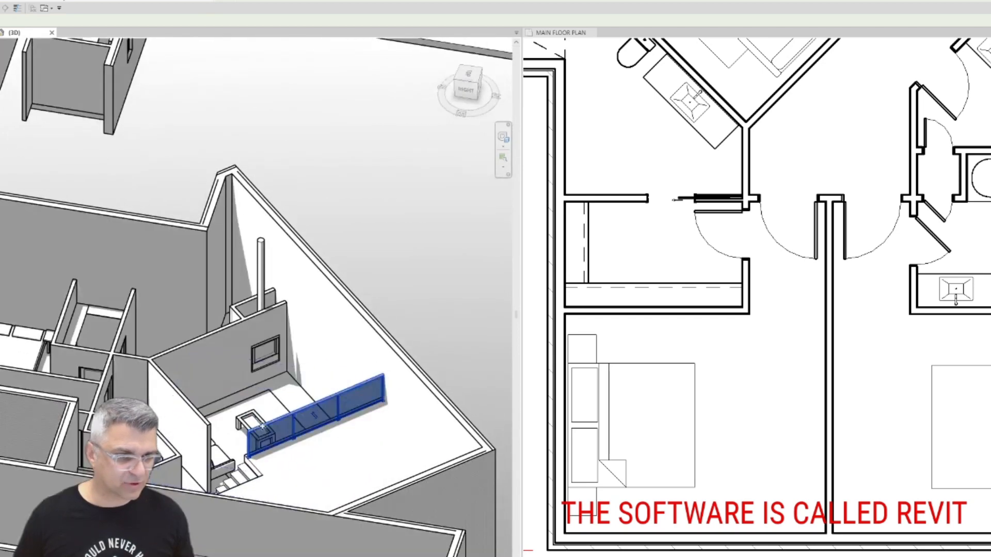
click(311, 360)
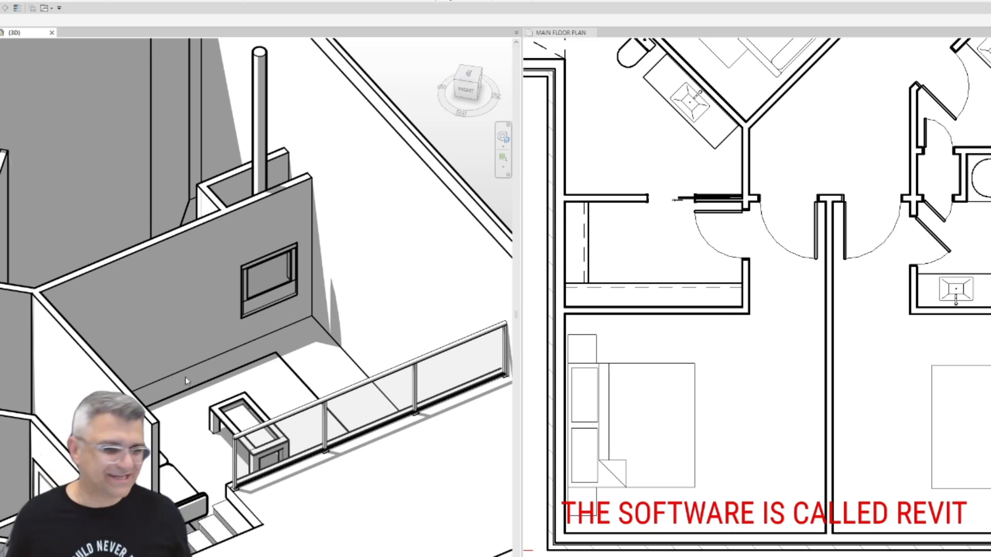
Examine the whole house in 3D from the side and from above, and review the main floor plan layout.
scroll(358, 305, down, 3)
key(s)
key(d)
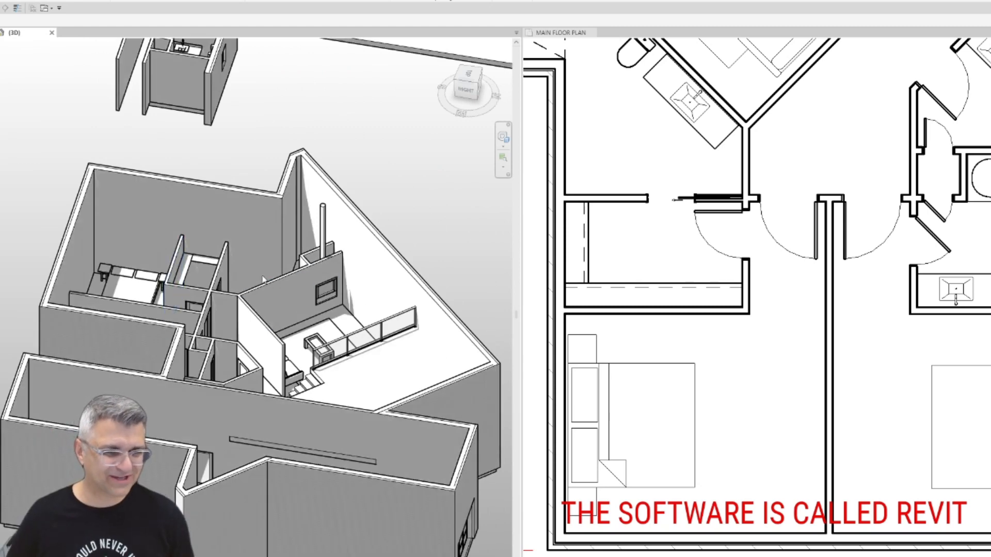
scroll(593, 276, down, 3)
scroll(302, 222, down, 2)
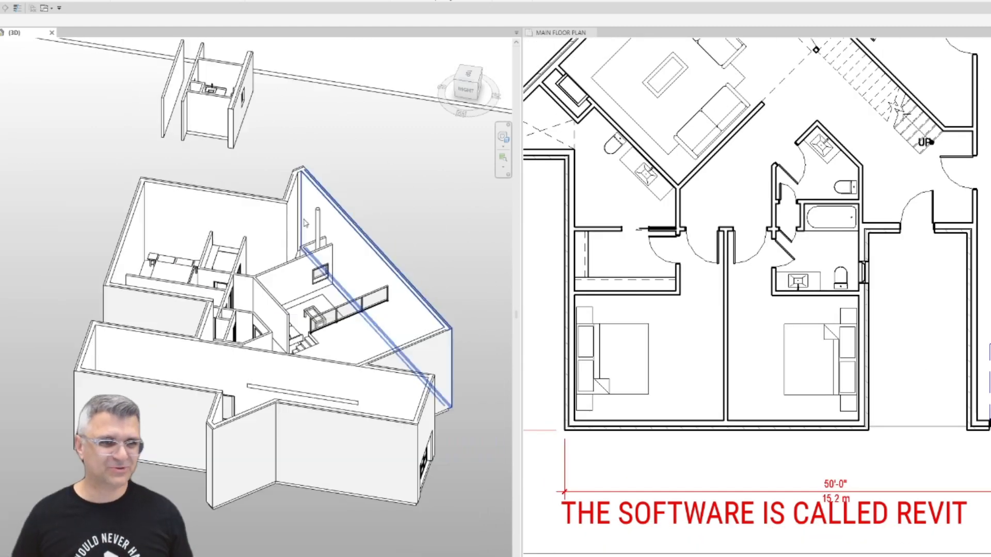
shift+middle_drag(235, 332, 465, 347)
scroll(780, 332, down, 3)
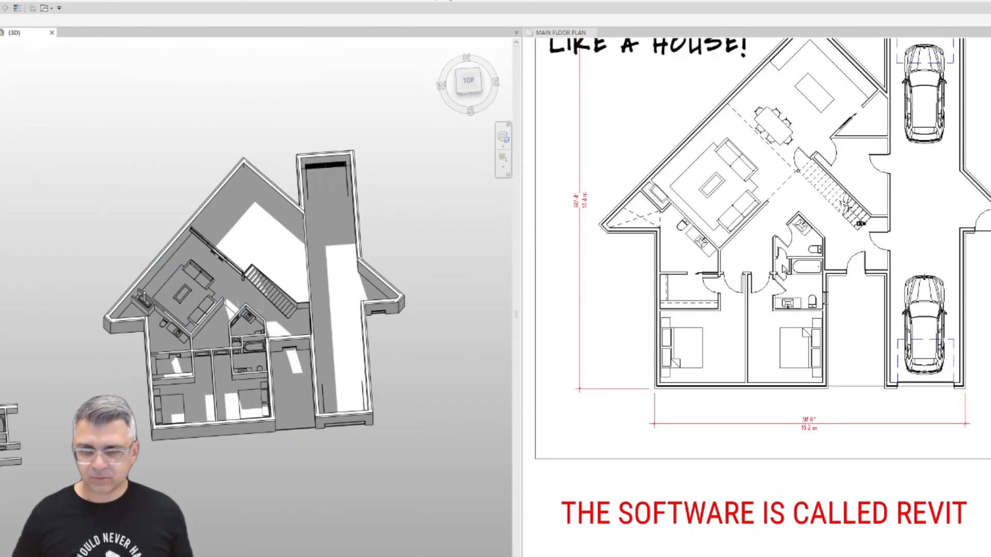
scroll(764, 349, up, 1)
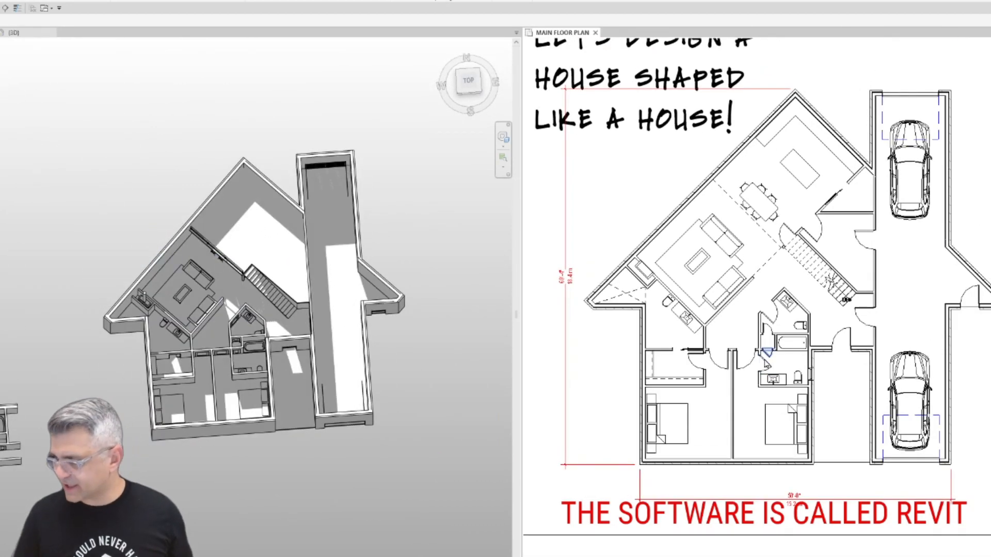
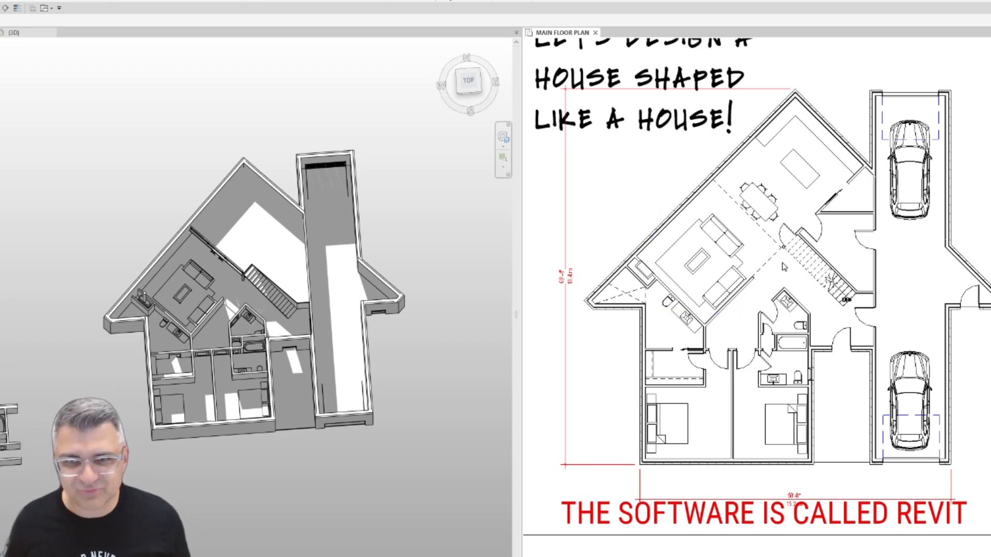
middle_drag(781, 263, 769, 277)
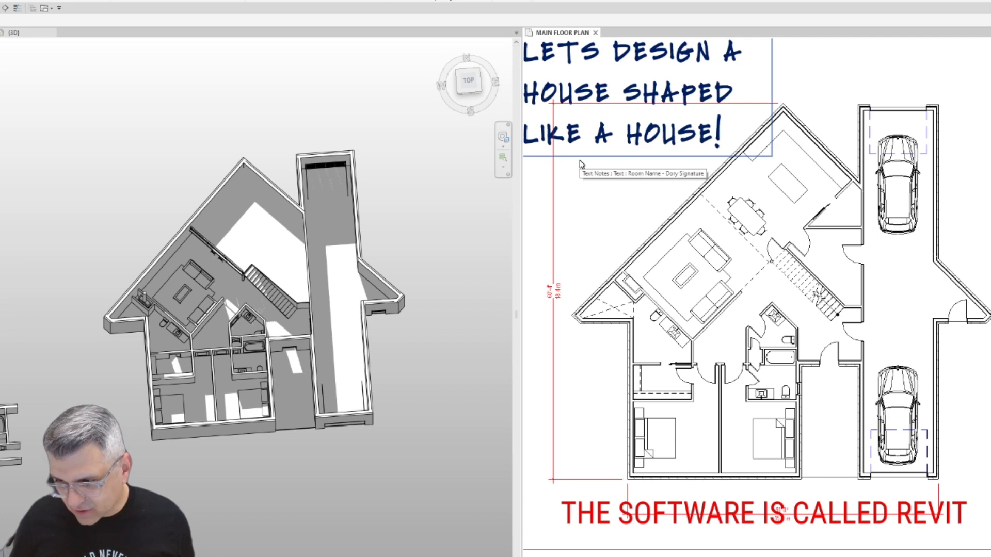
scroll(650, 403, up, 2)
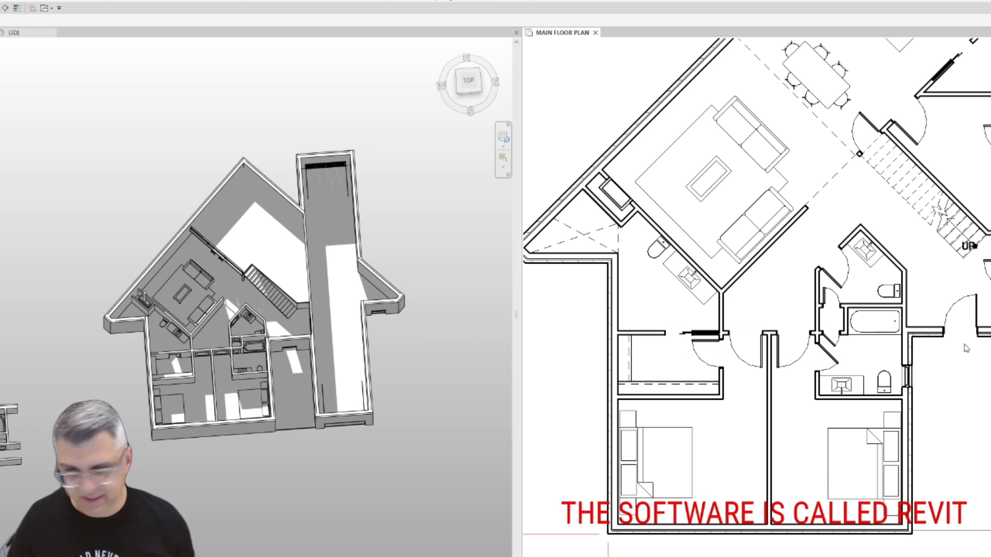
Extend the partition wall between the two bedrooms to meet the living room's diagonal wall.
click(770, 366)
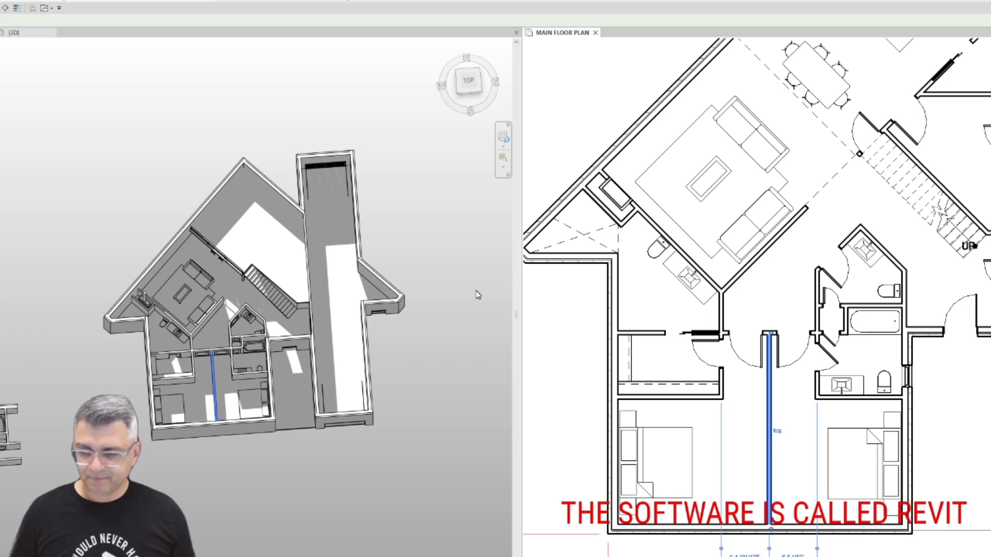
click(578, 335)
scroll(579, 334, down, 2)
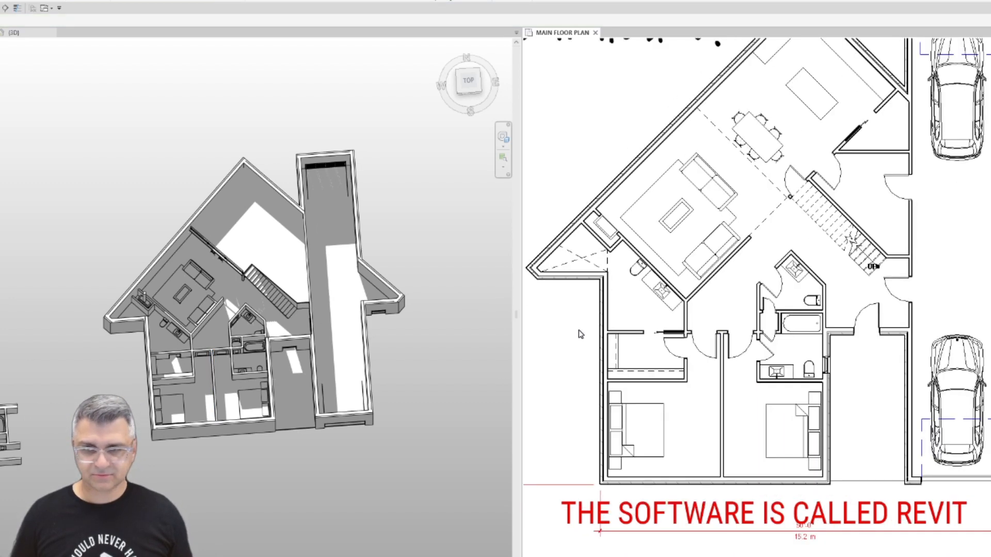
middle_drag(654, 282, 651, 308)
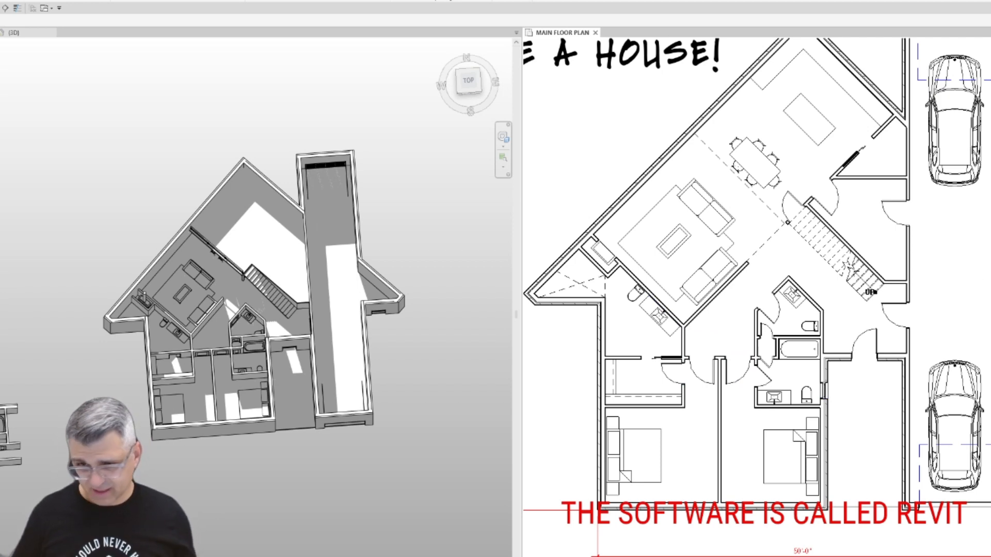
scroll(715, 374, up, 2)
click(722, 413)
drag(723, 352, 722, 253)
key(Escape)
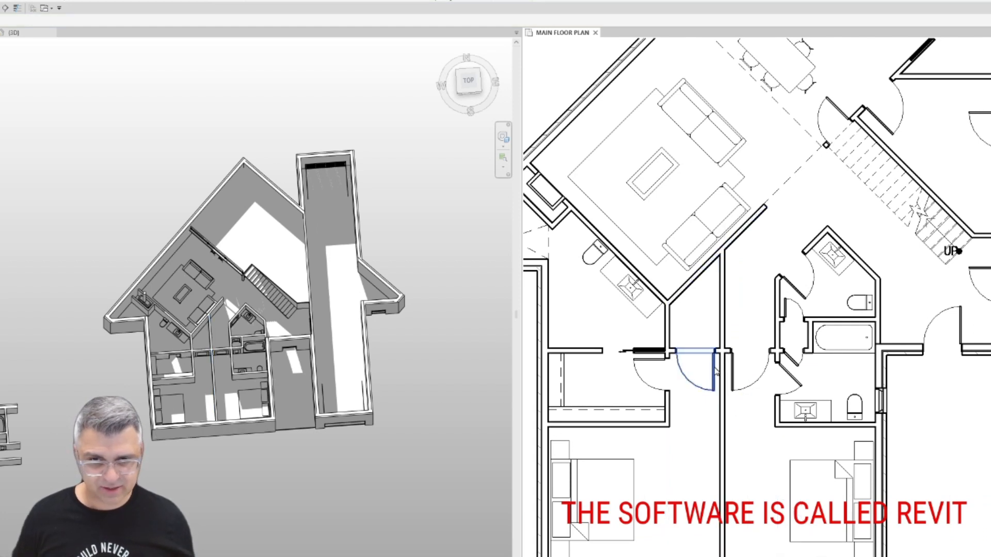
Mirror the walk-in closet's swing door across the wall shared with the bathroom to give the bathroom a matching door.
drag(678, 367, 663, 364)
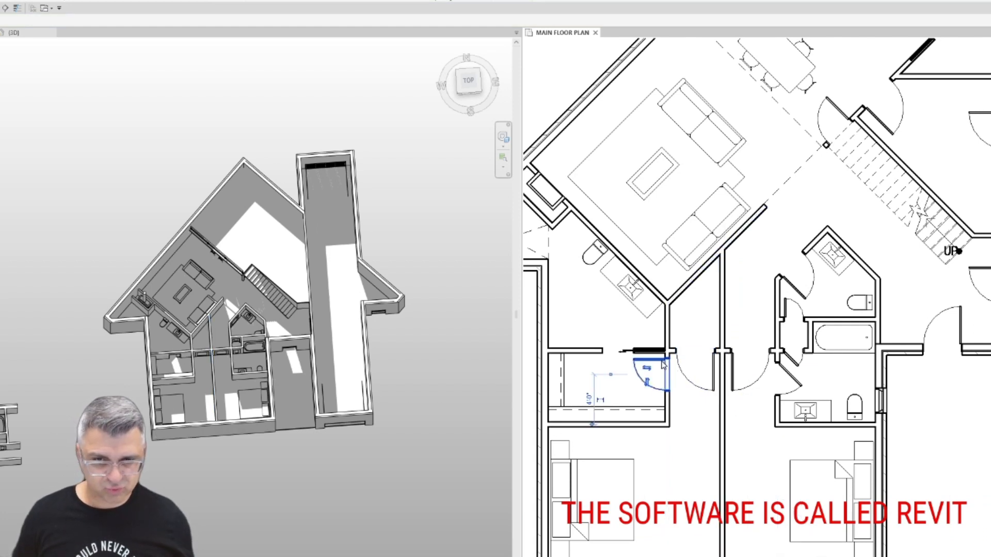
key(a)
key(l)
click(588, 352)
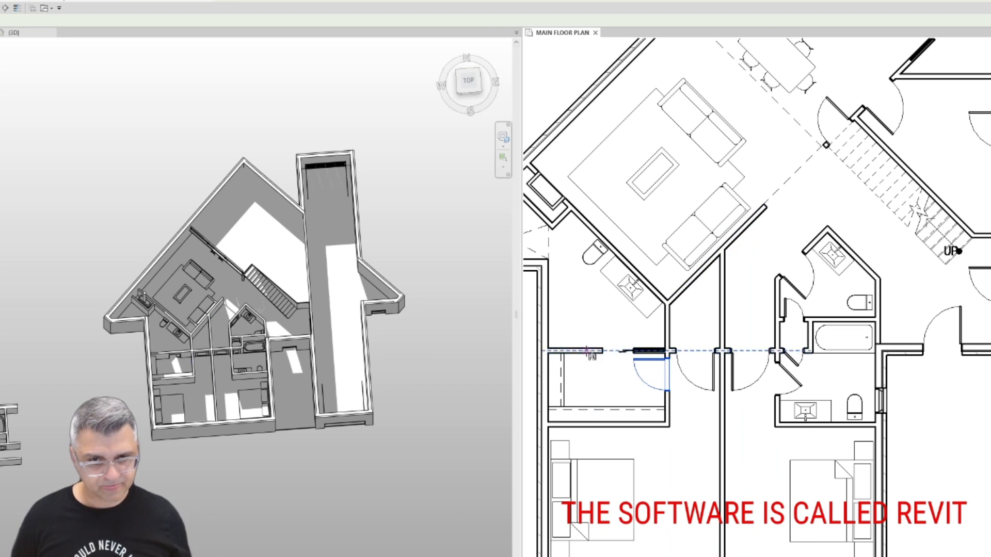
click(652, 352)
middle_drag(609, 325, 625, 346)
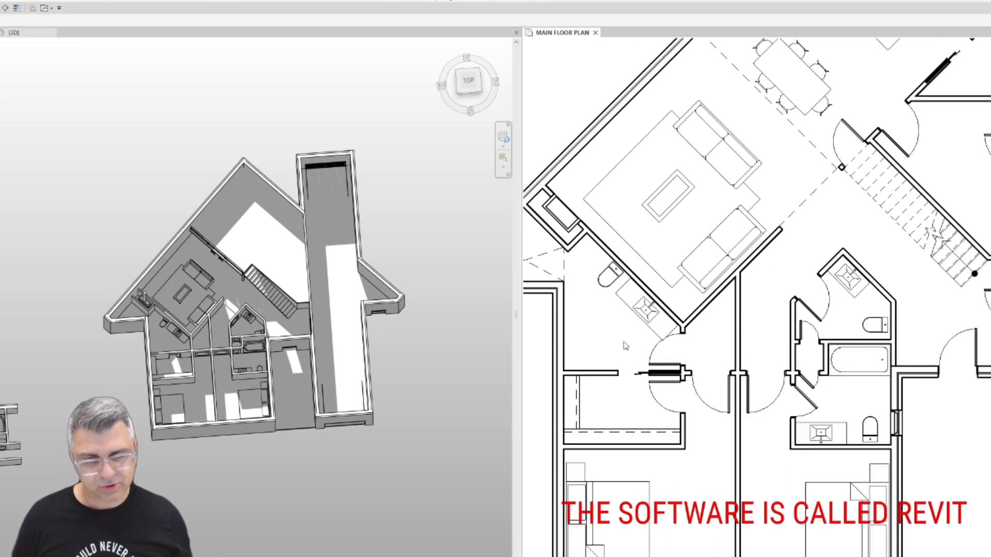
Nudge the bathroom's toilet and vanity along the diagonal wall away from the new door, and delete the pocket door.
click(609, 277)
ctrl+click(622, 303)
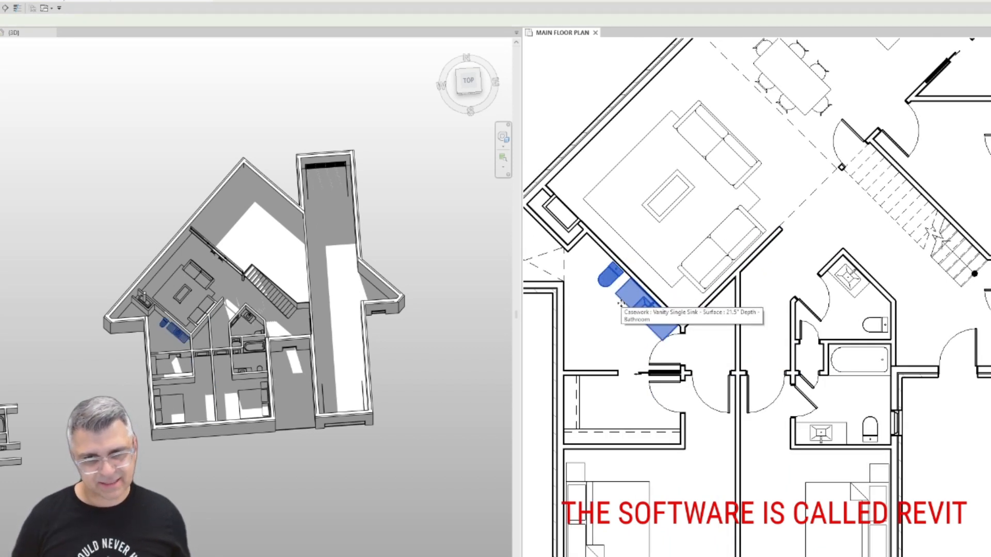
key(Up)
key(Left)
key(Up)
key(Left)
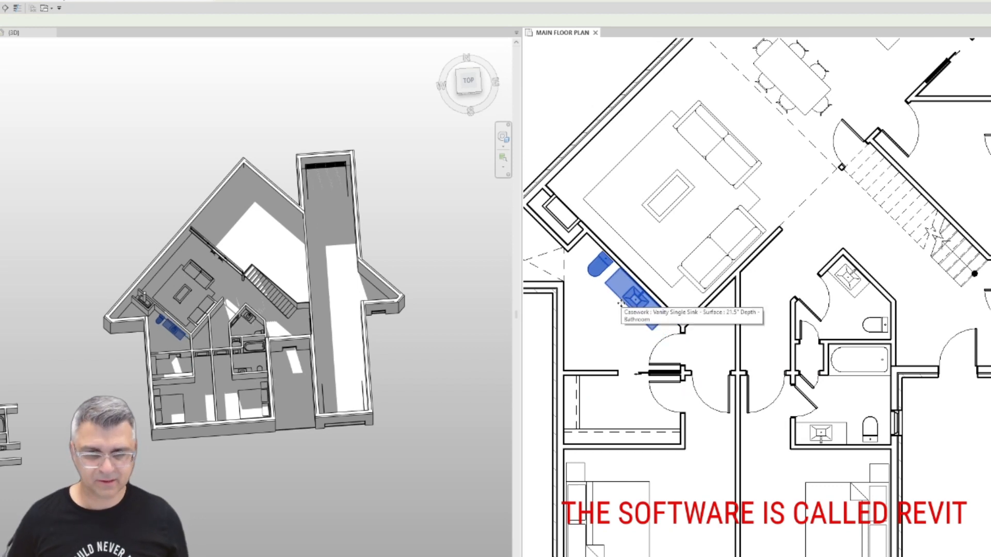
key(Escape)
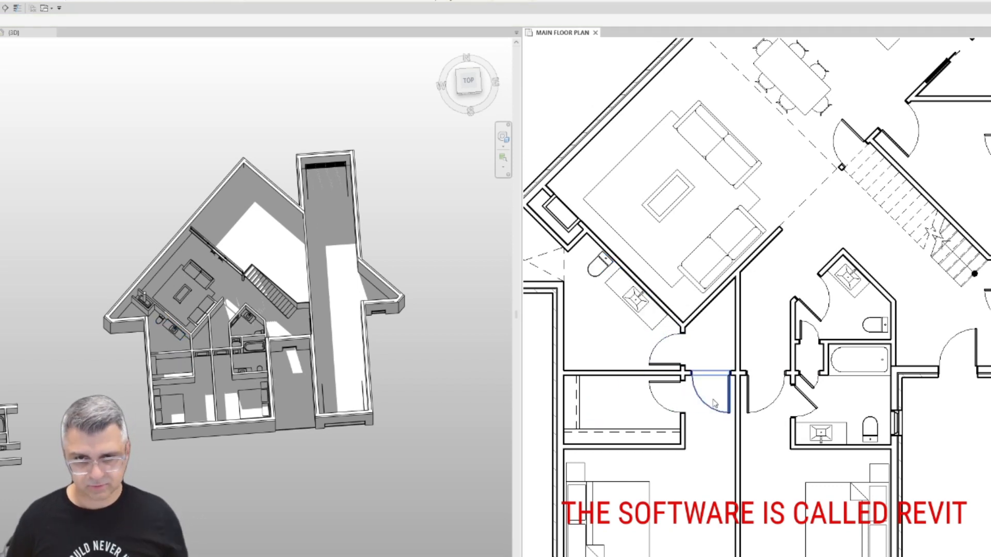
Move the door of the bedroom with the walk-in closet into the extended partition wall, and remove the wall across its former opening.
drag(713, 403, 726, 371)
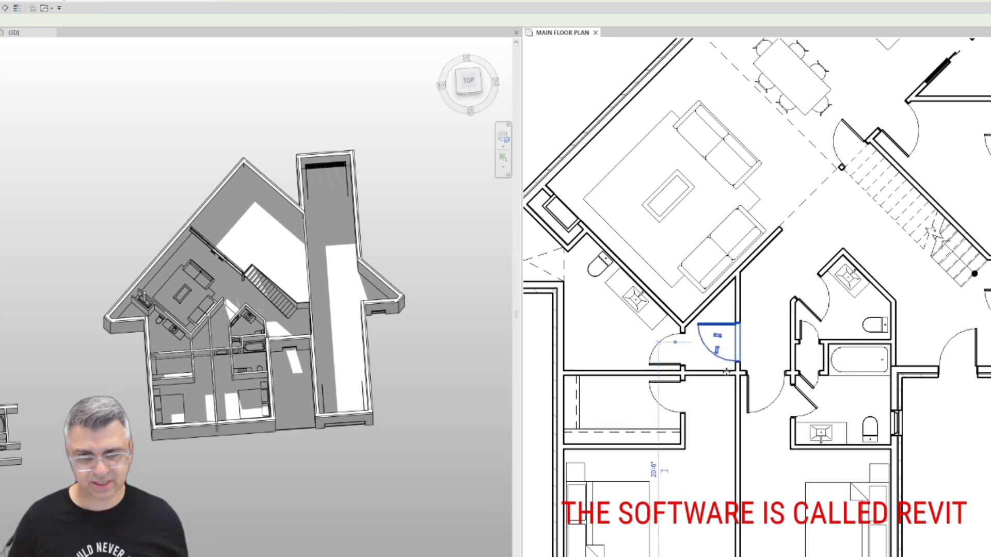
key(Escape)
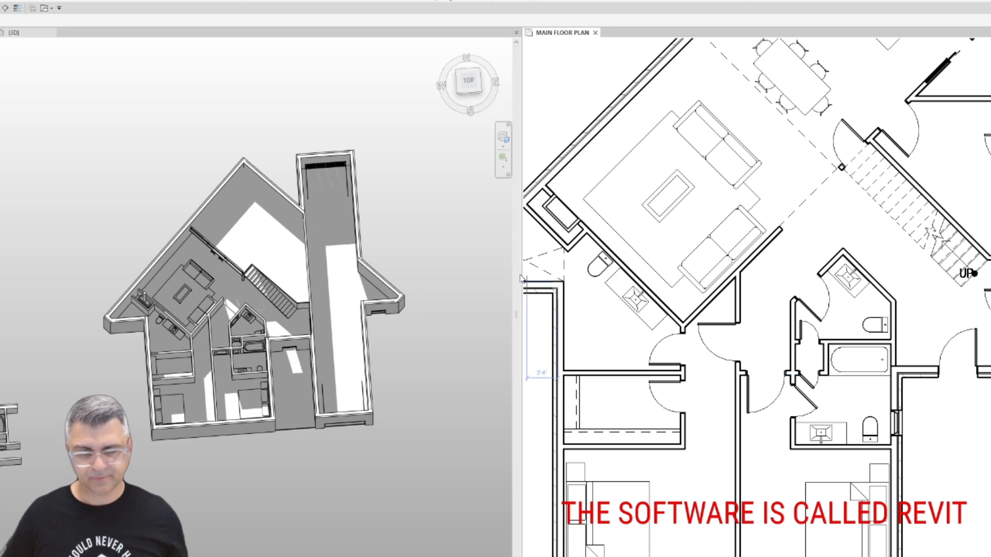
middle_drag(689, 290, 748, 284)
scroll(725, 288, up, 1)
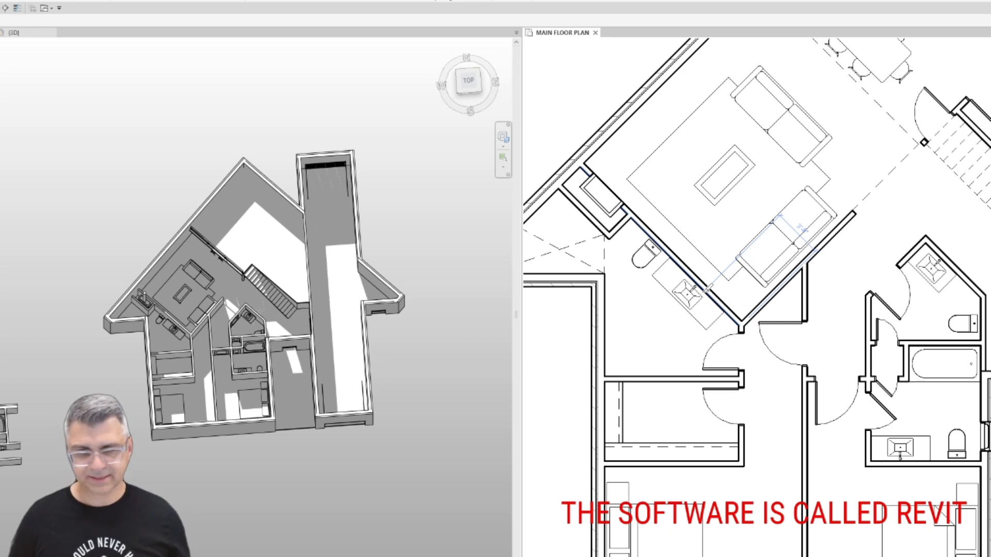
middle_drag(751, 314, 751, 233)
click(751, 234)
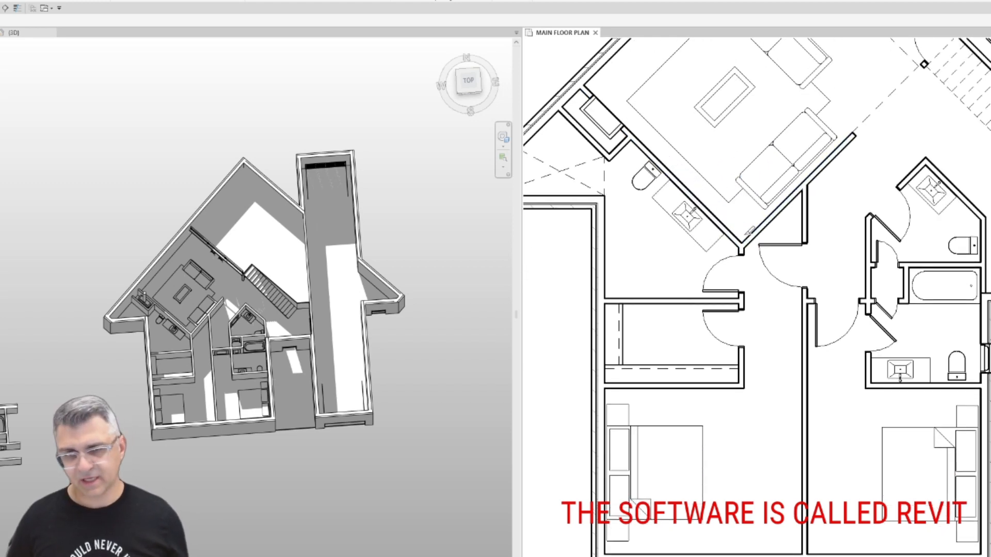
scroll(781, 263, up, 2)
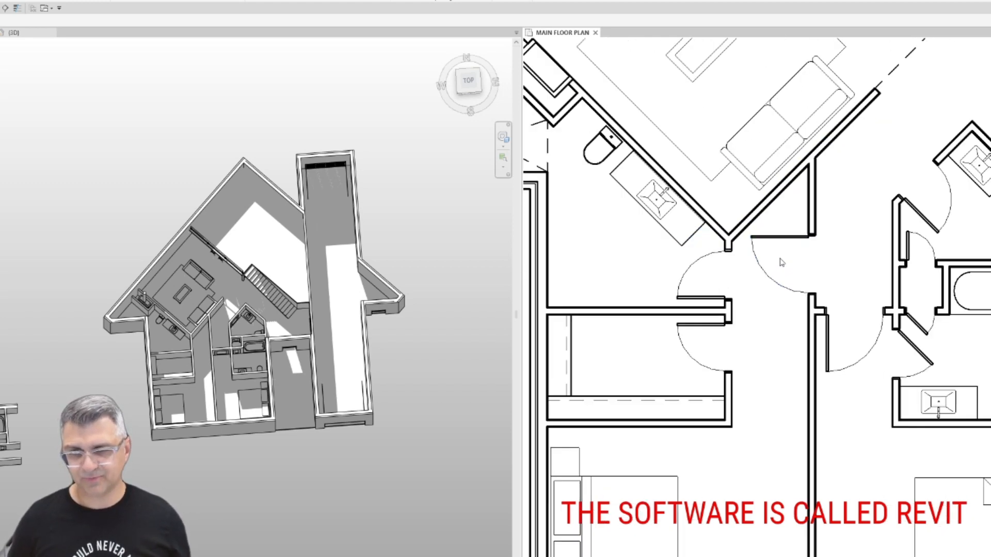
Nudge the bedroom door in the partition wall slightly away from the living room's diagonal wall.
click(777, 239)
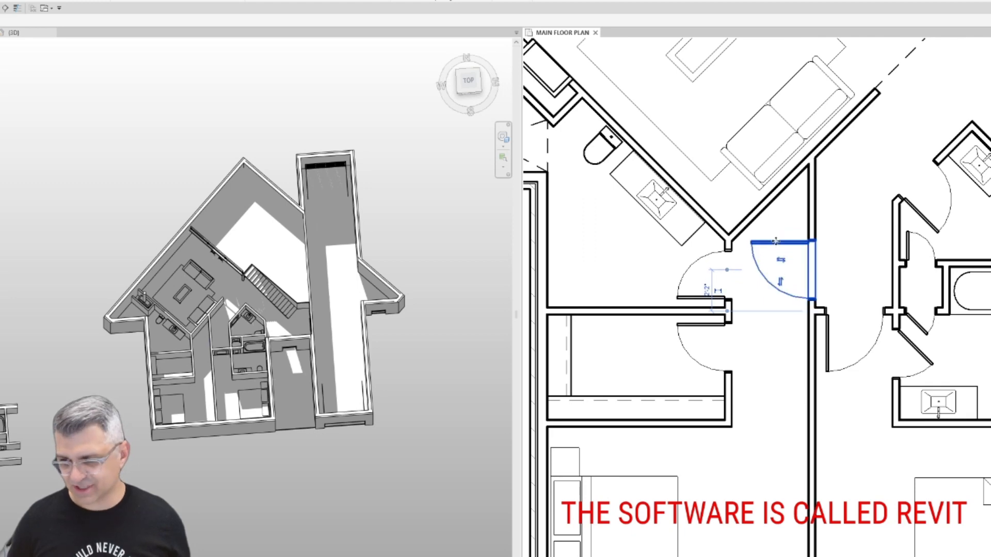
key(Escape)
scroll(772, 242, down, 3)
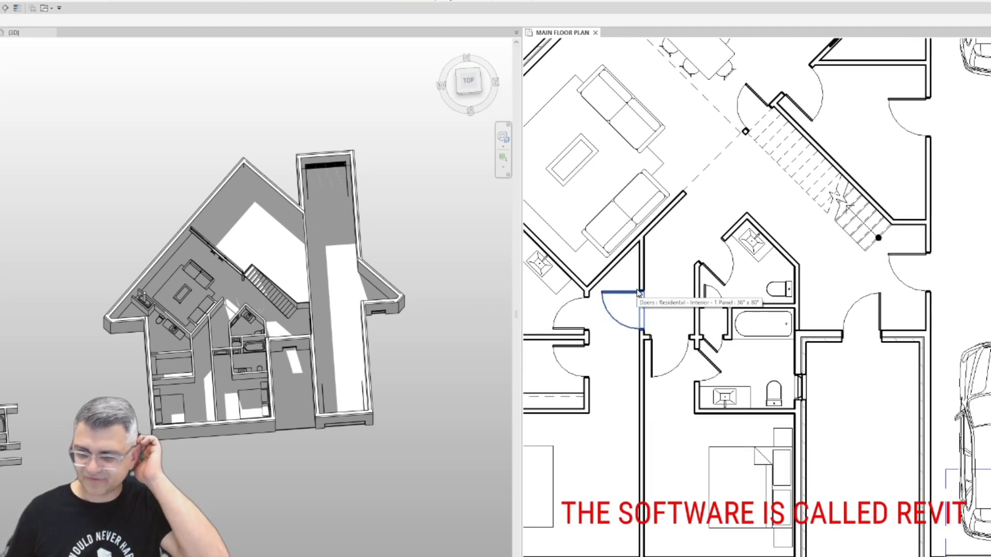
middle_drag(554, 300, 712, 289)
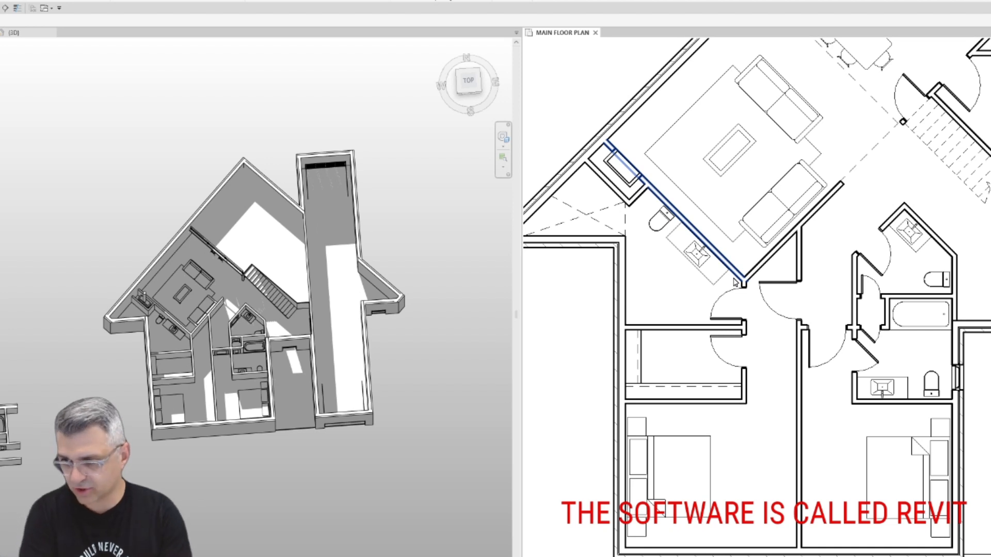
click(698, 254)
key(m)
key(v)
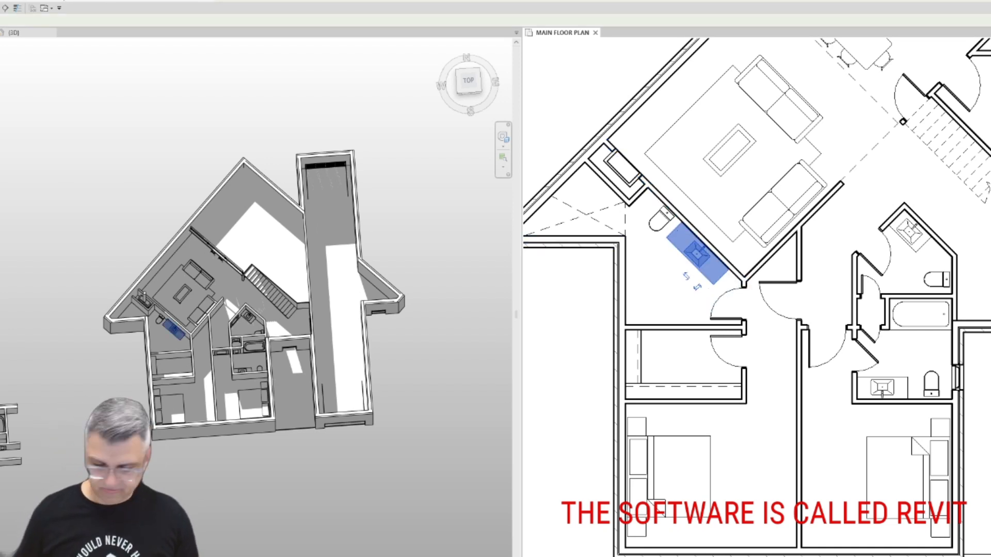
scroll(664, 253, up, 2)
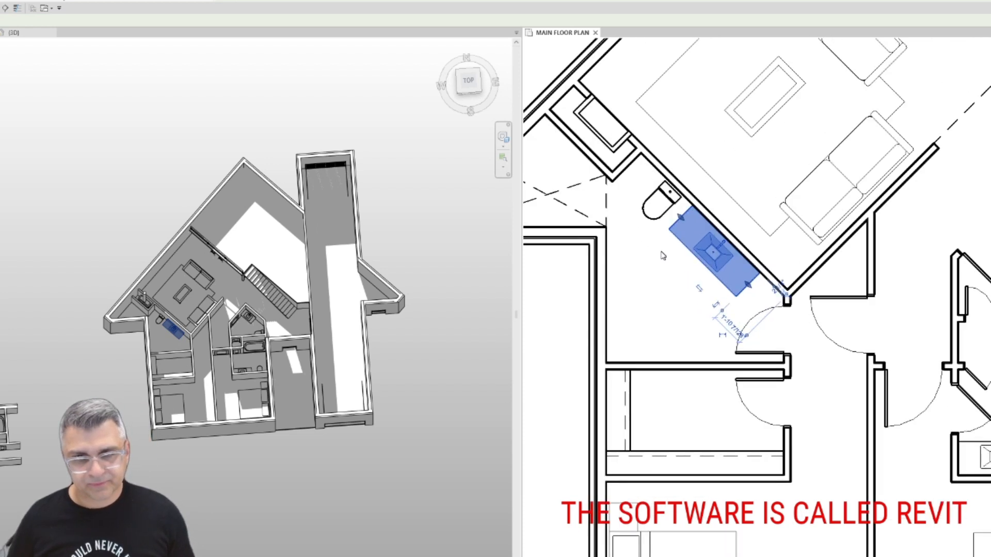
key(Escape)
Place a matching vanity, rotated against the bathroom's exterior wall, in the corner by the walk-in closet wall.
click(689, 243)
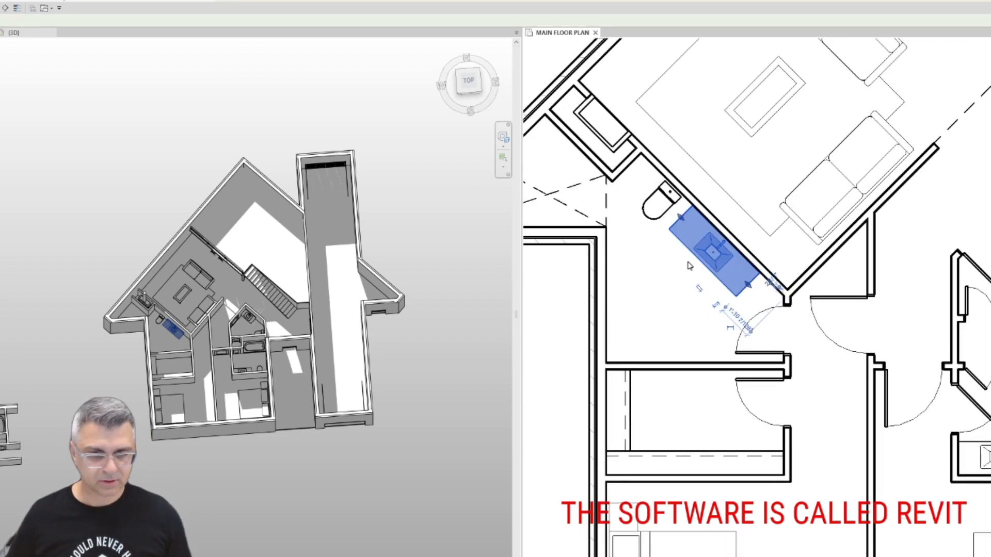
key(c)
key(s)
key(space)
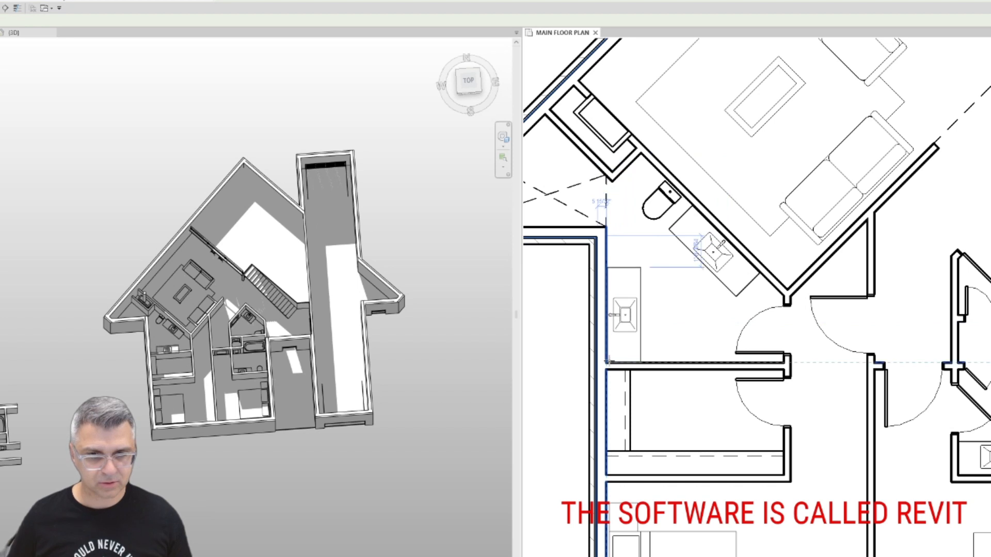
click(611, 362)
key(Escape)
key(Escape)
Place a matching toilet against the bathroom's exterior wall, between the new vanity and the shower.
click(657, 221)
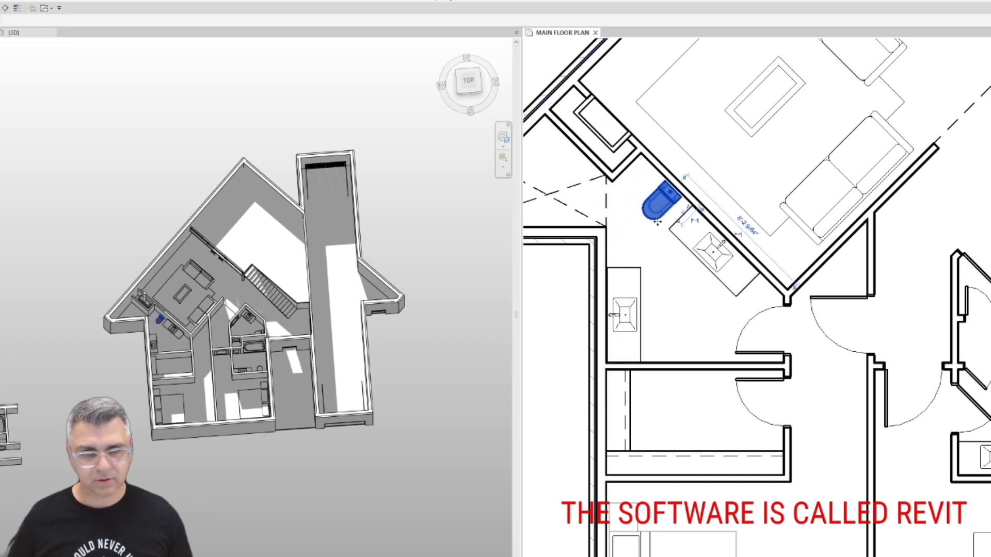
key(c)
key(s)
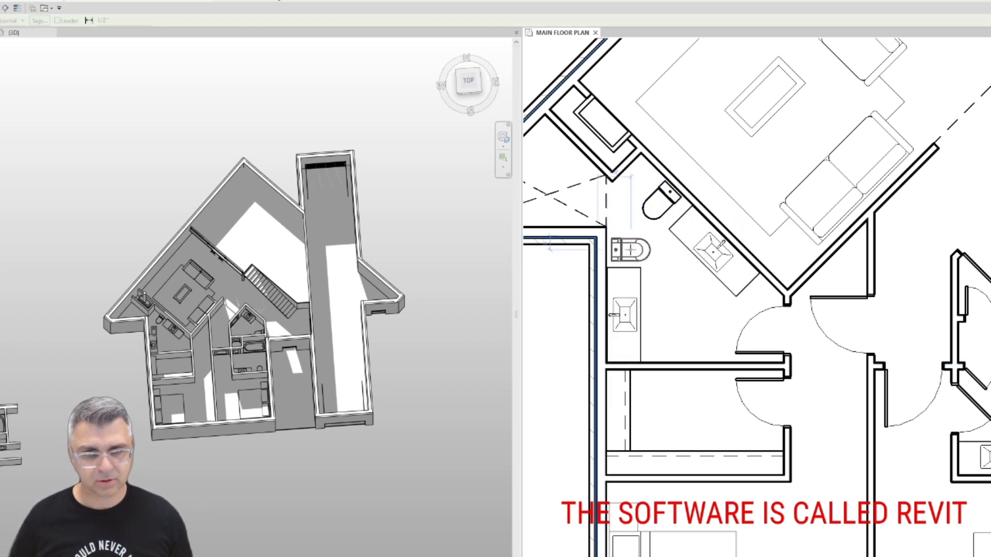
click(628, 250)
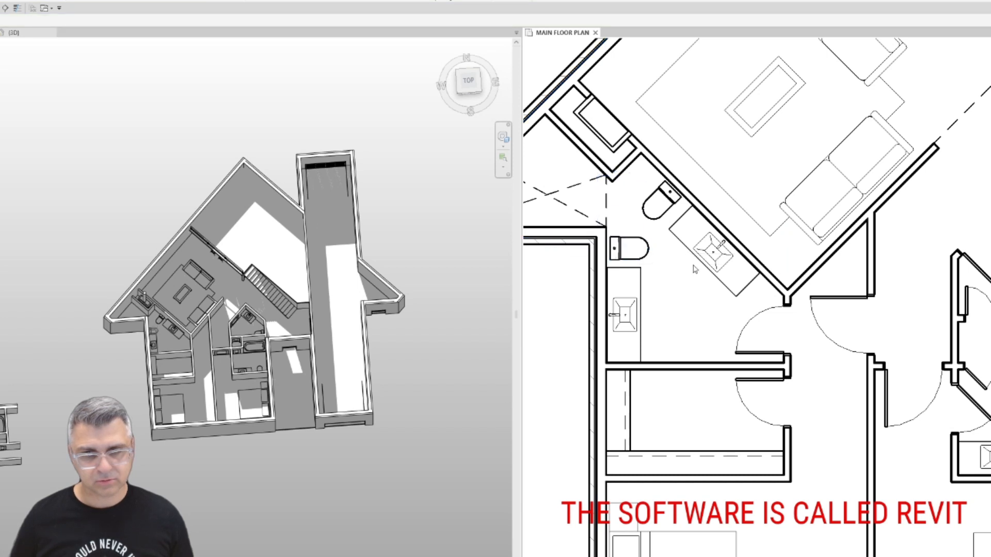
key(Escape)
key(Escape)
Delete the original vanity and toilet along the bathroom's diagonal wall.
click(702, 268)
key(Delete)
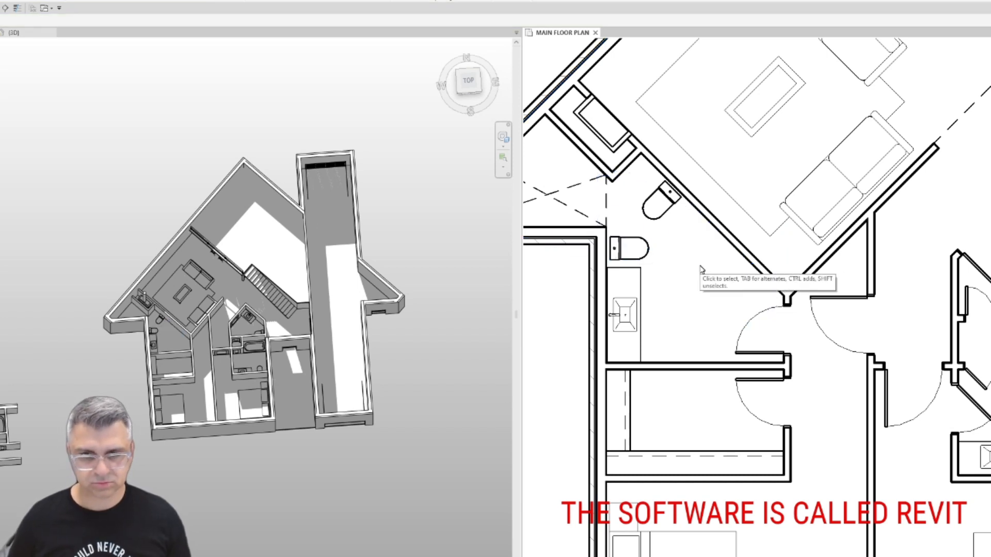
click(670, 209)
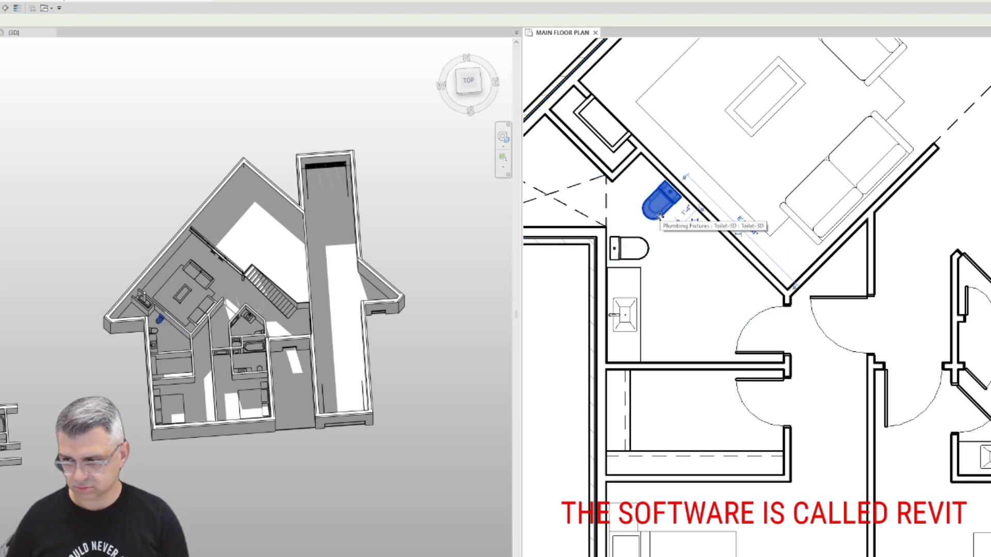
key(Delete)
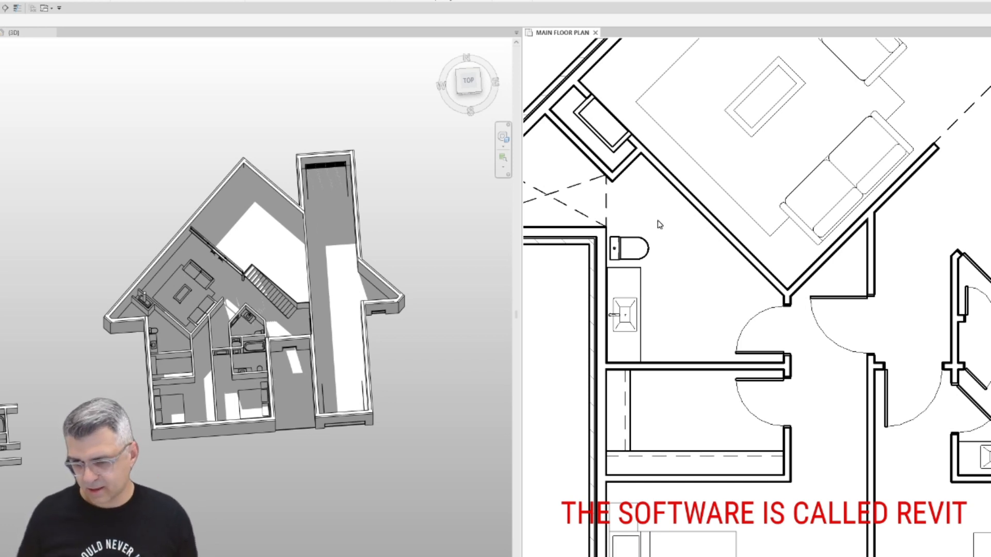
Realign the short wall closing the fireplace enclosure horizontally to meet the diagonal wall, and nudge it up closer to the fireplace.
middle_drag(628, 221, 658, 175)
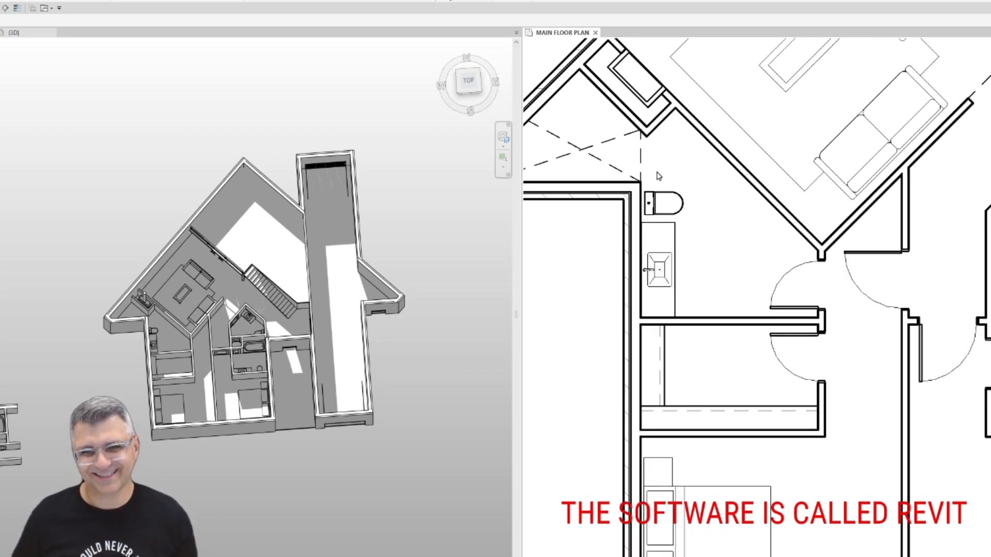
middle_drag(684, 144, 691, 164)
click(680, 126)
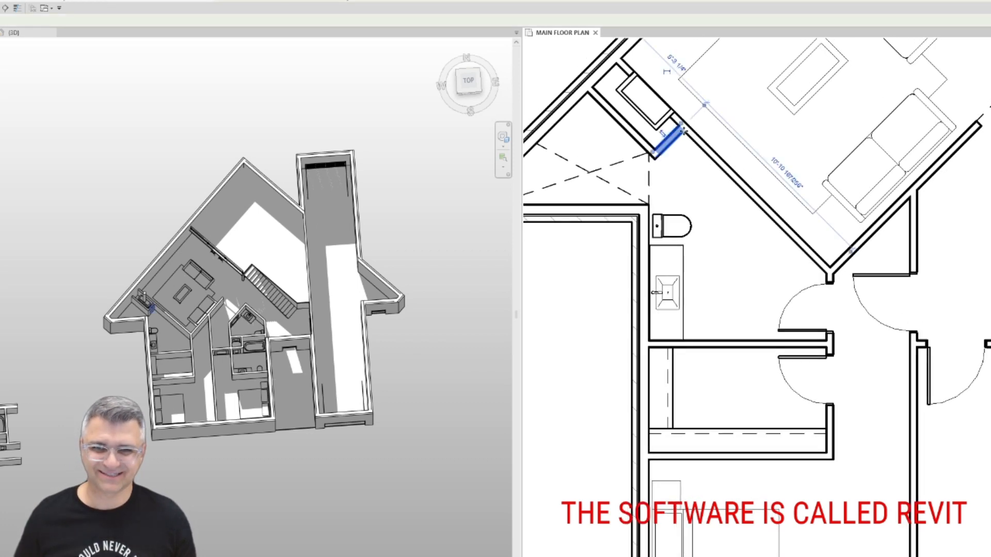
click(684, 154)
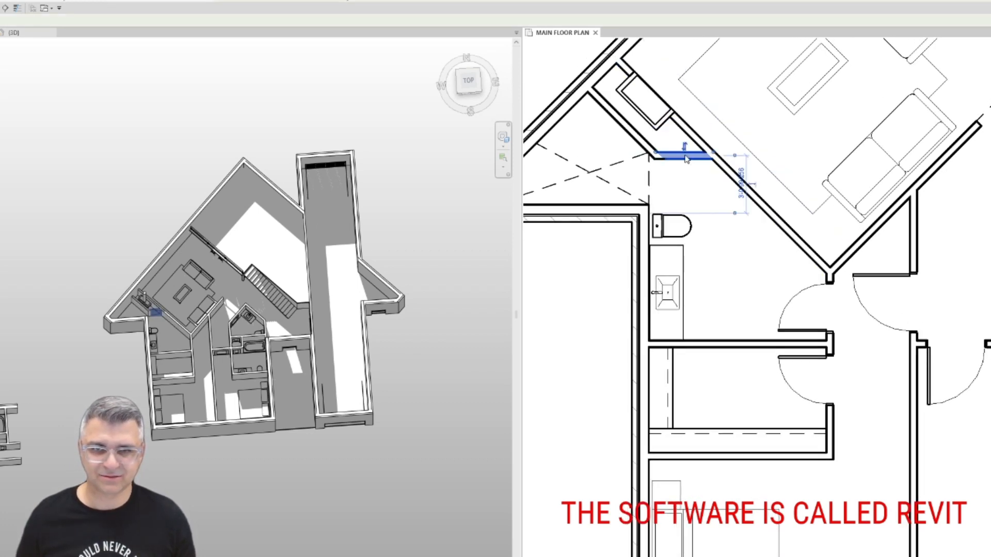
key(Up)
key(Up)
key(Up)
key(Up)
key(Up)
key(Up)
key(Up)
key(Up)
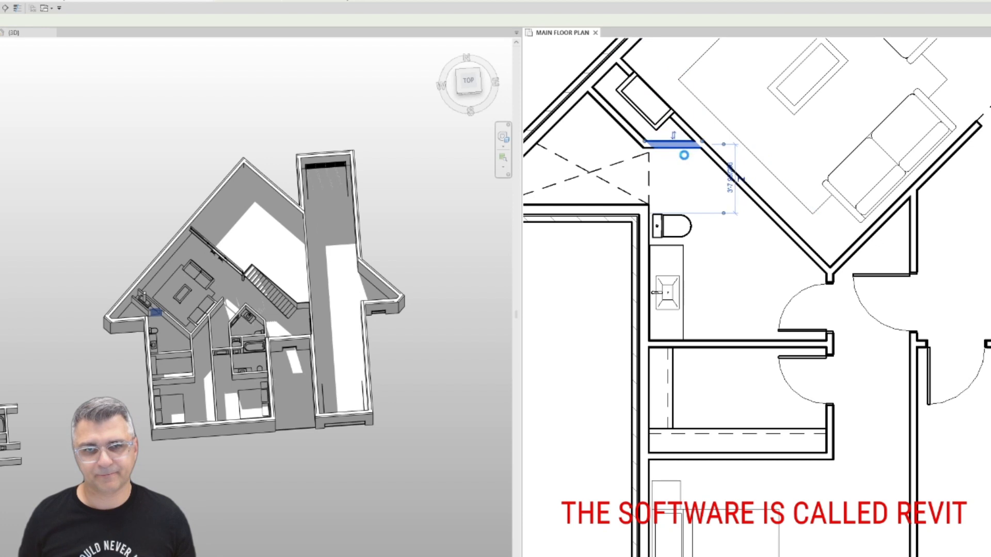
key(Up)
key(Up)
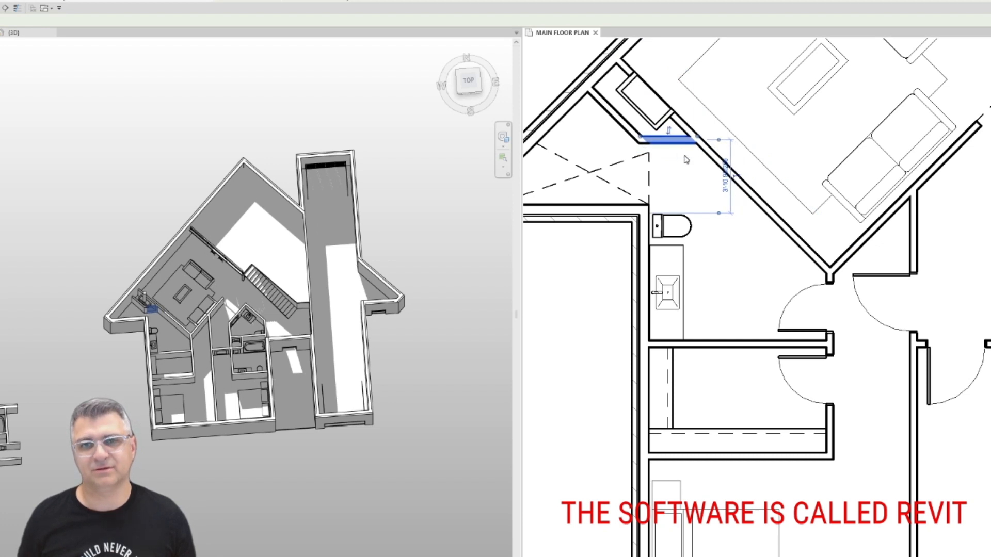
key(Escape)
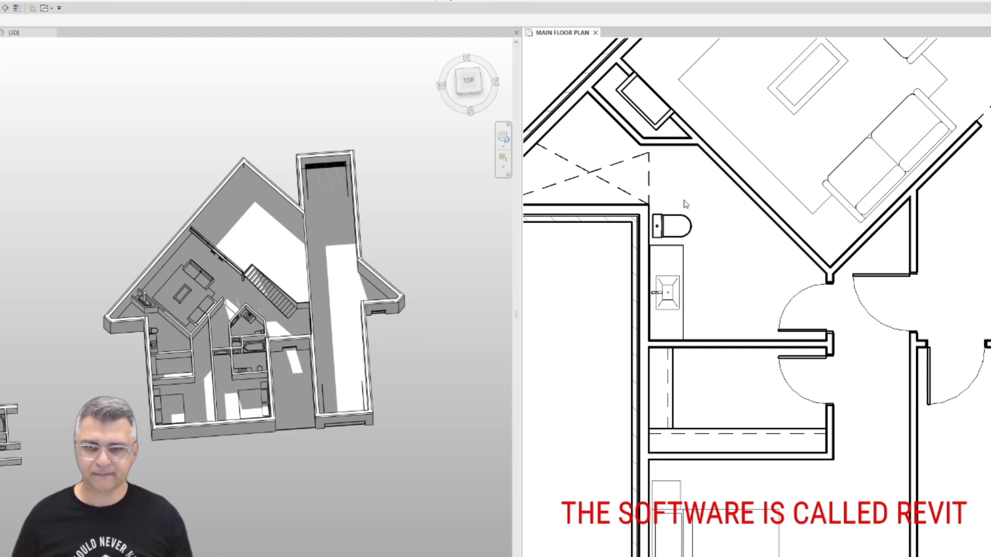
Examine the bathroom's shower area in plan, and the upper floor slab with its long exterior wall in 3D.
middle_drag(682, 198, 696, 259)
scroll(665, 233, down, 1)
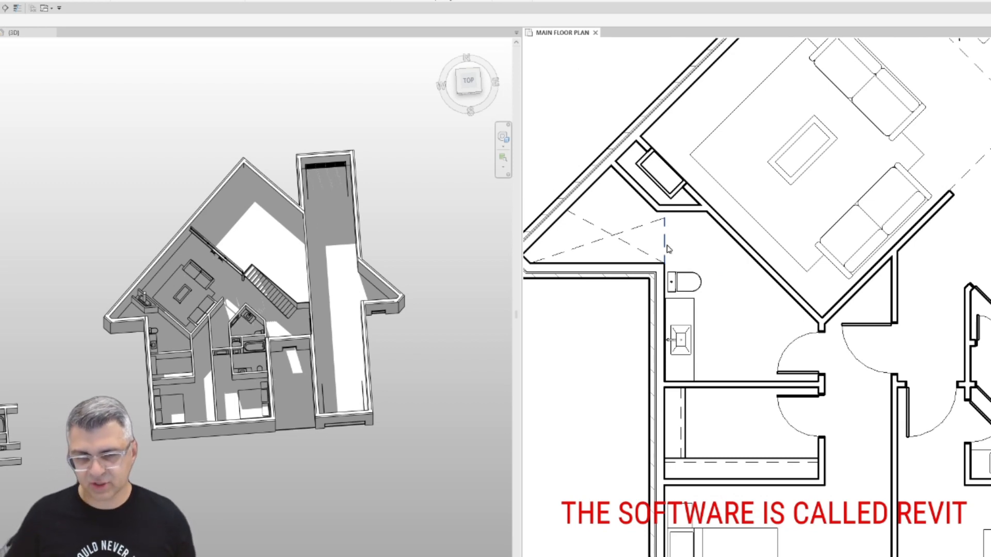
drag(684, 282, 653, 238)
key(Escape)
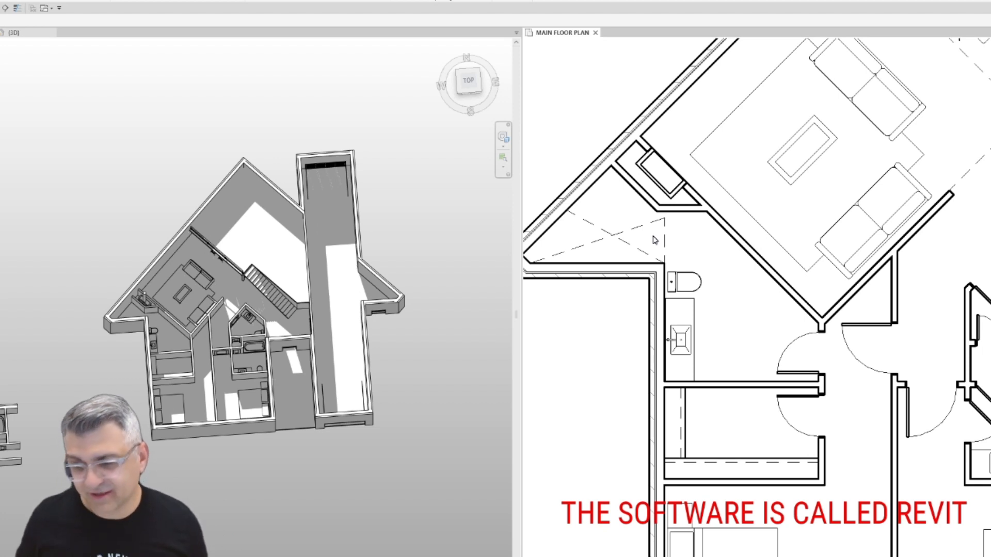
scroll(709, 171, down, 2)
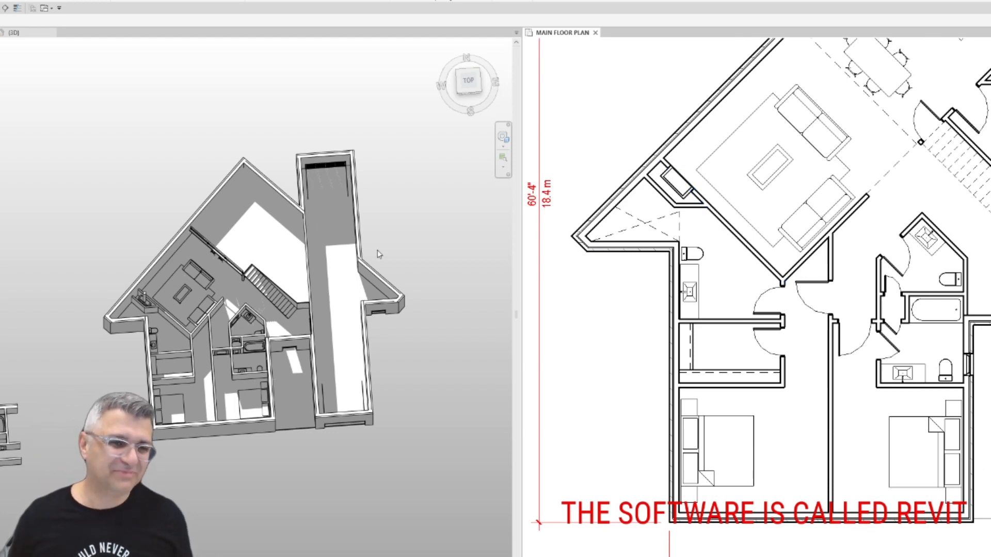
scroll(393, 253, down, 3)
shift+middle_drag(409, 250, 416, 220)
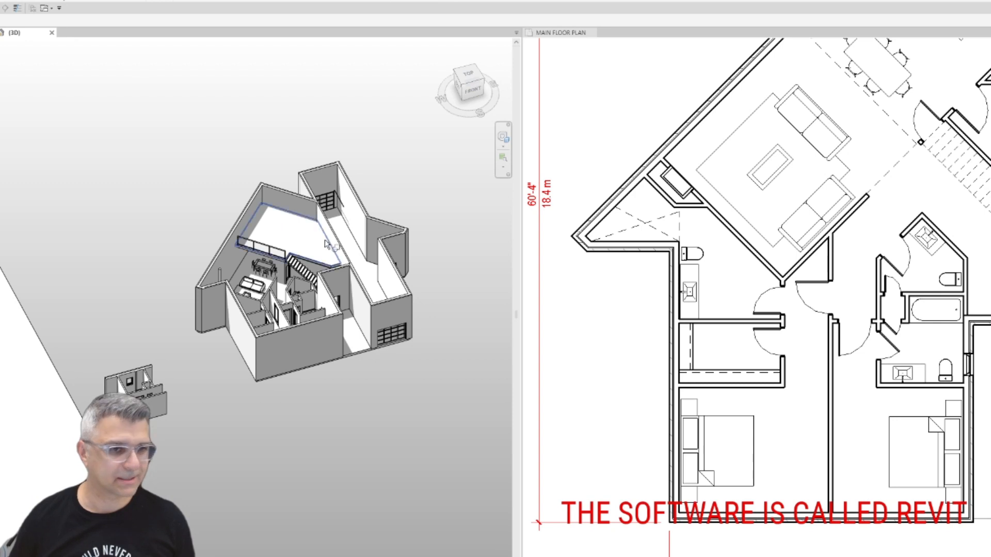
click(311, 265)
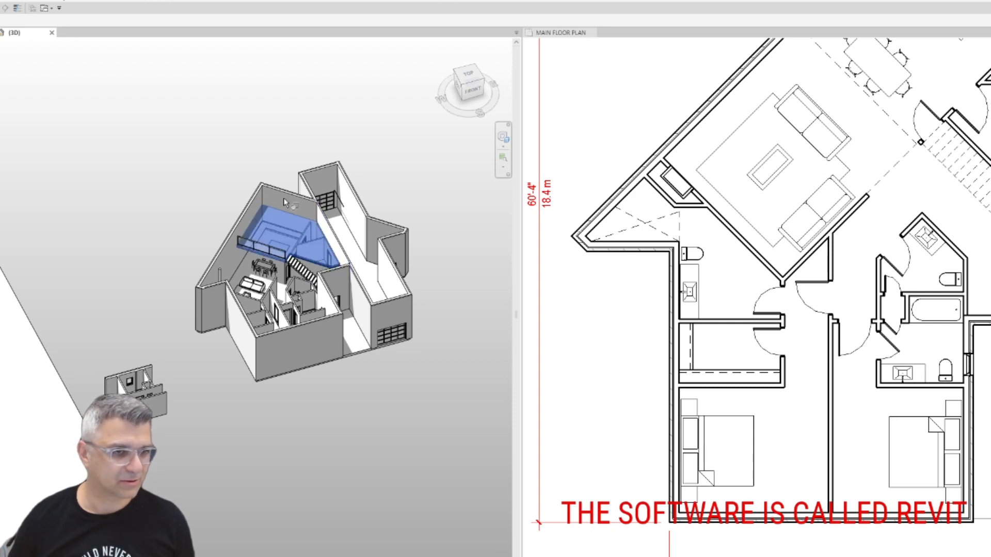
key(Escape)
click(310, 264)
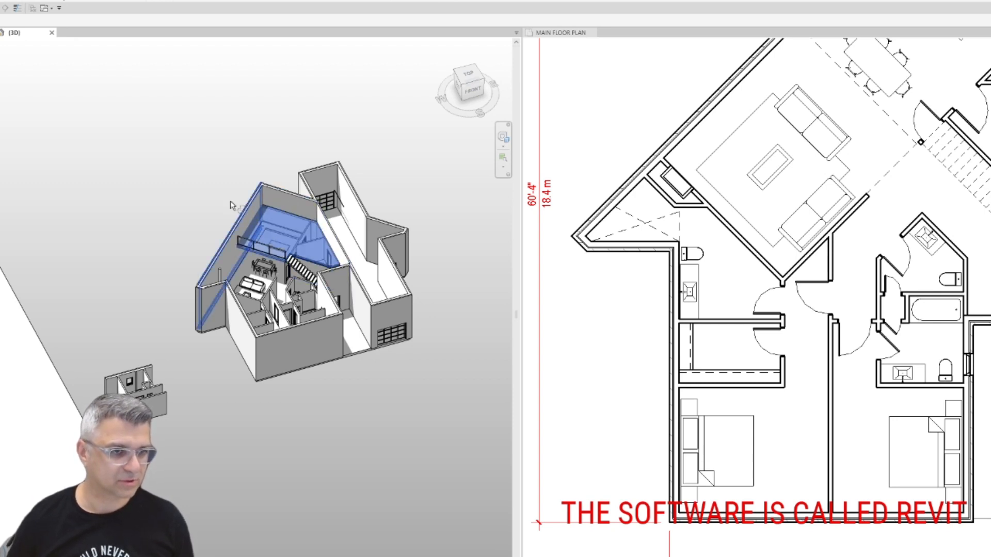
click(221, 184)
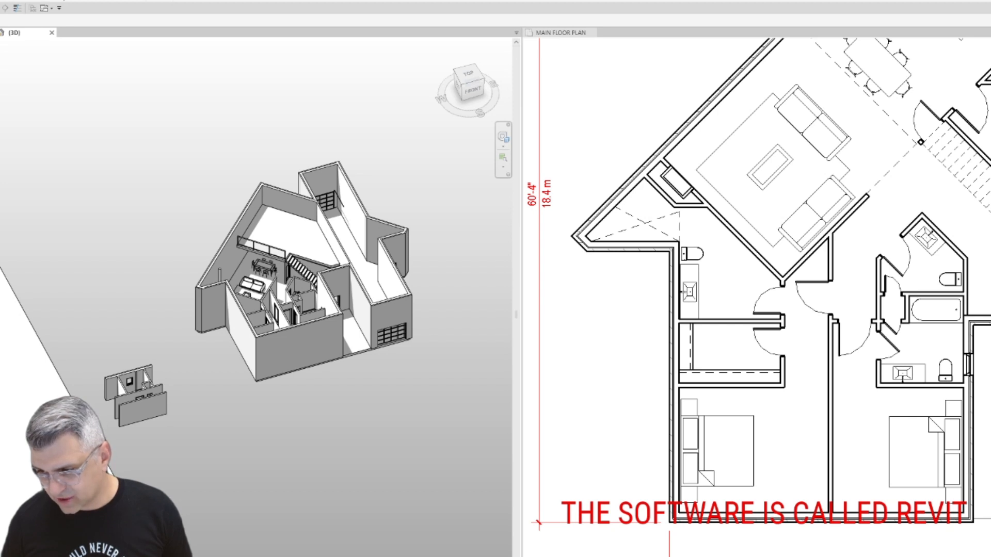
Nudge the bathroom's toilet closer to the exterior wall behind it in the main floor plan.
click(593, 294)
scroll(660, 270, up, 4)
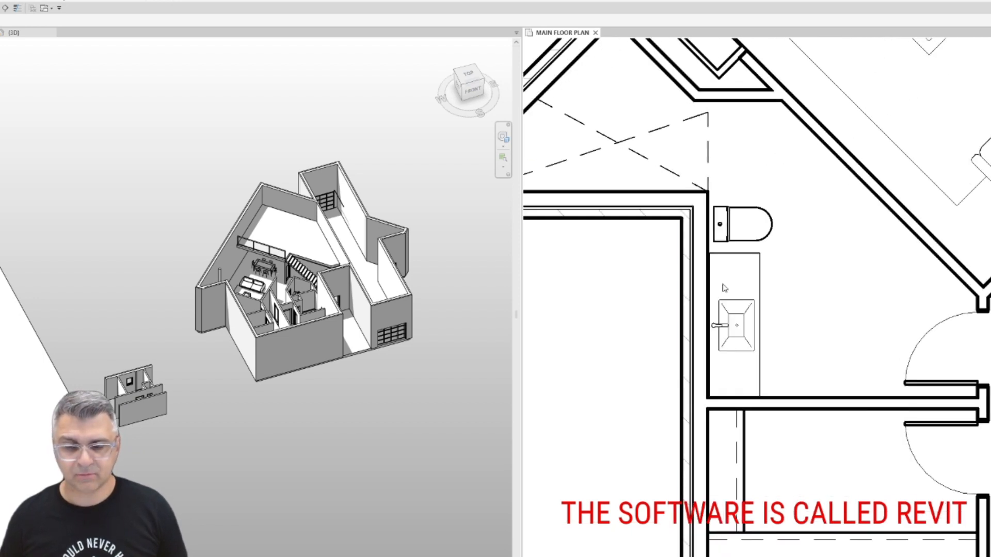
click(740, 241)
key(Left)
key(Left)
key(Left)
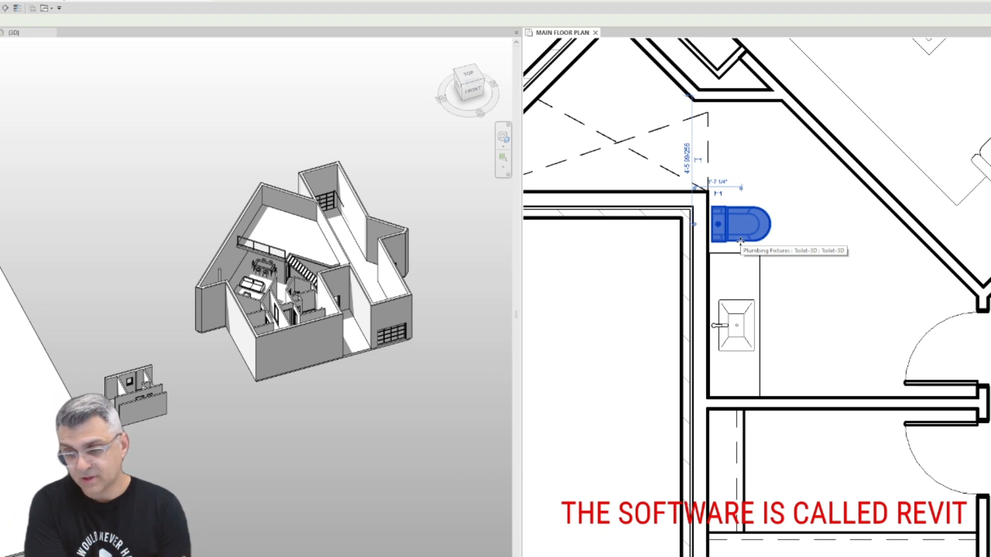
scroll(740, 240, down, 3)
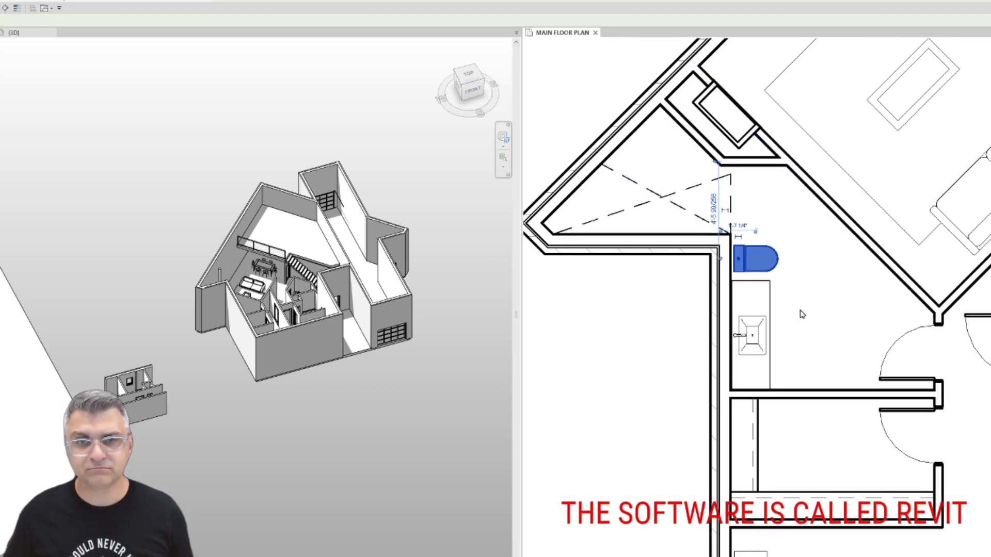
click(685, 134)
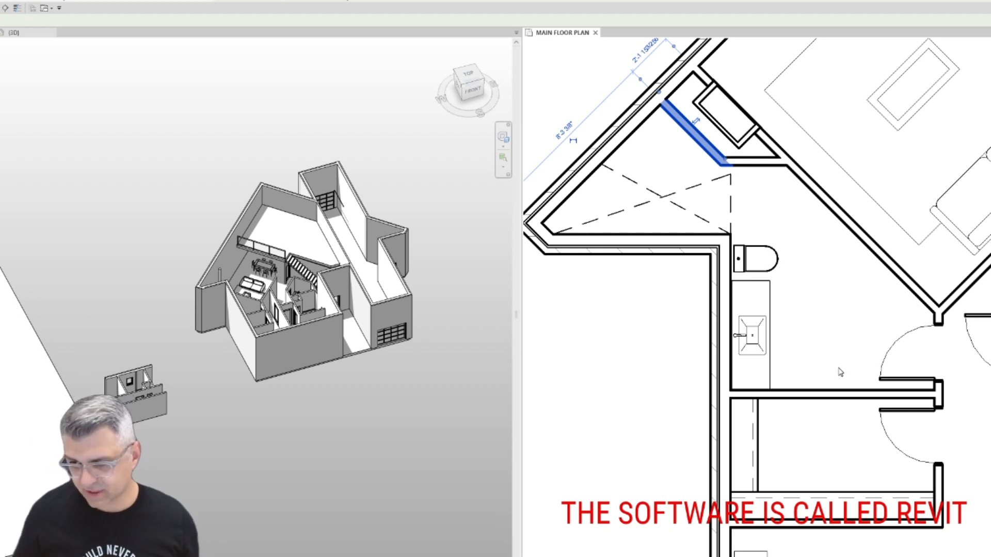
click(820, 337)
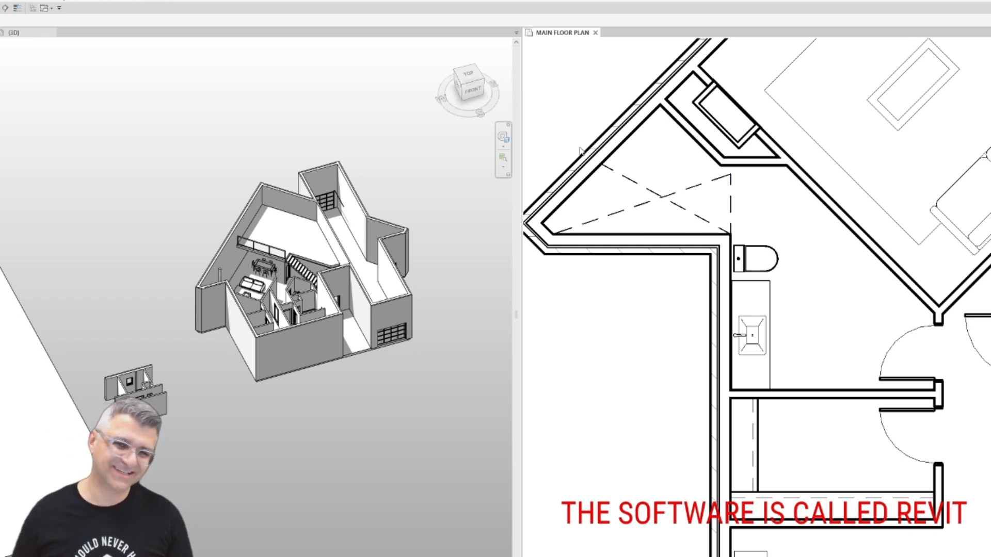
scroll(594, 155, down, 3)
middle_drag(751, 213, 726, 268)
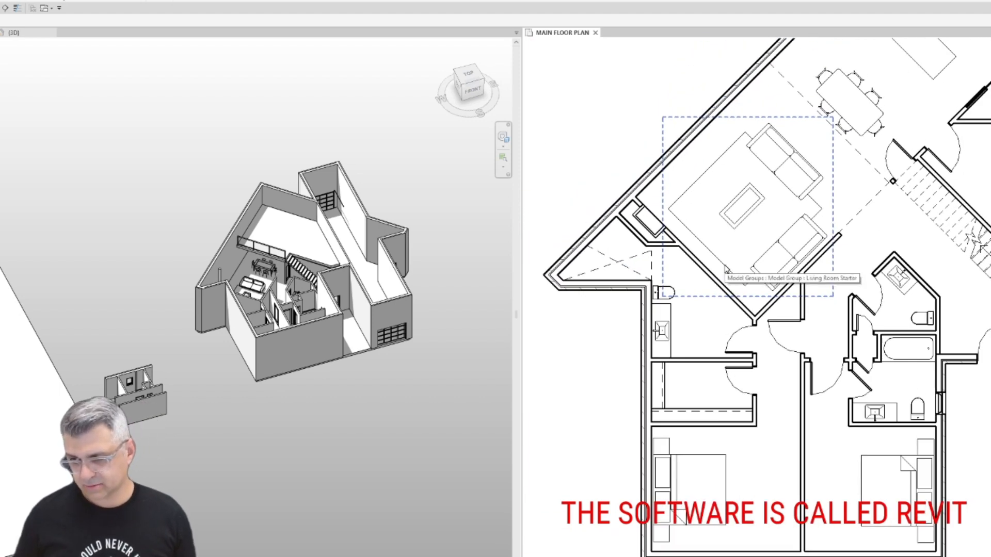
scroll(745, 337, up, 2)
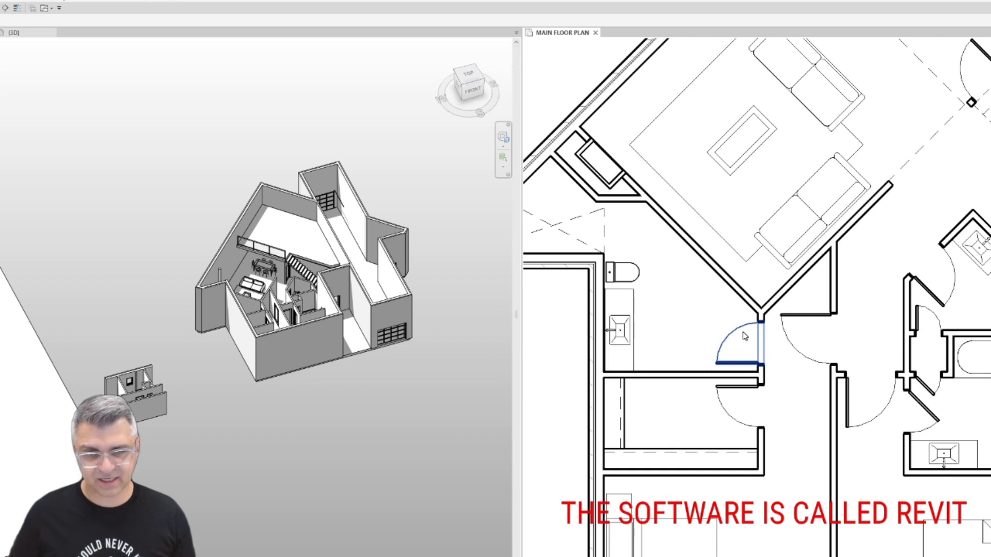
click(623, 322)
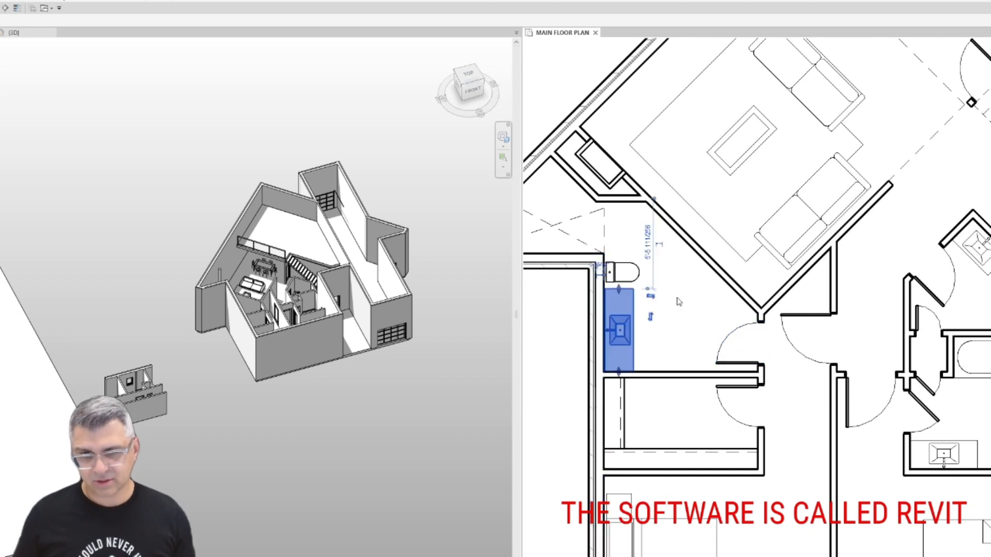
key(c)
key(s)
key(space)
key(space)
key(space)
key(space)
key(space)
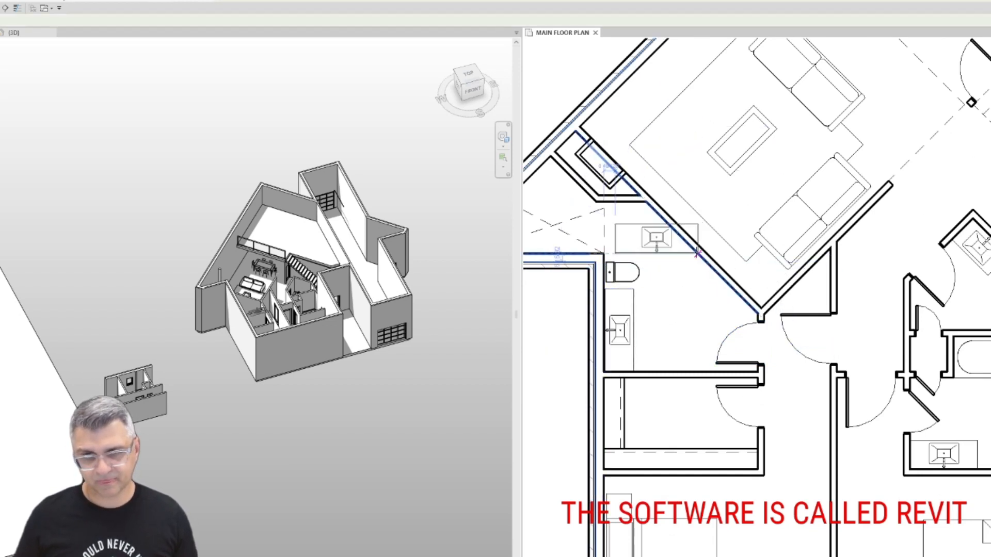
key(space)
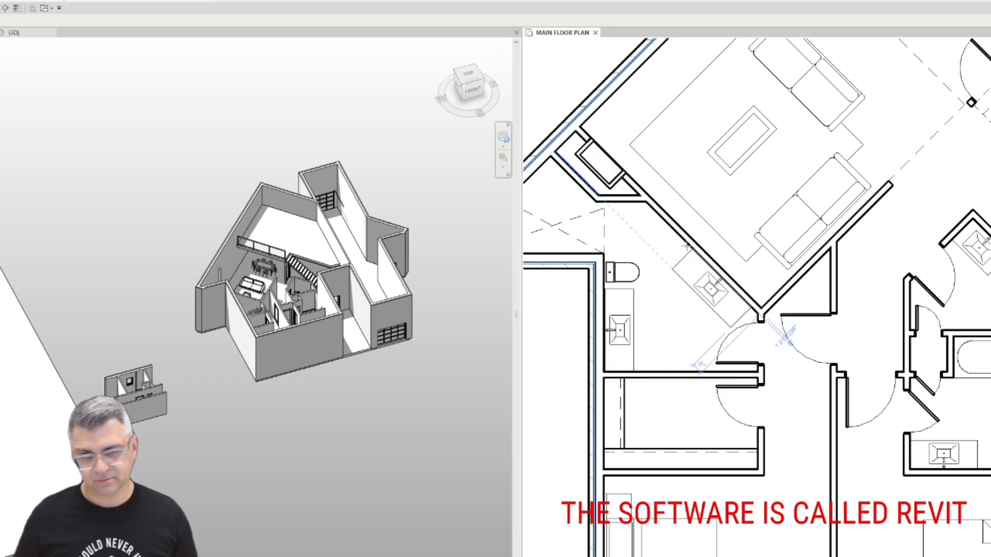
key(Escape)
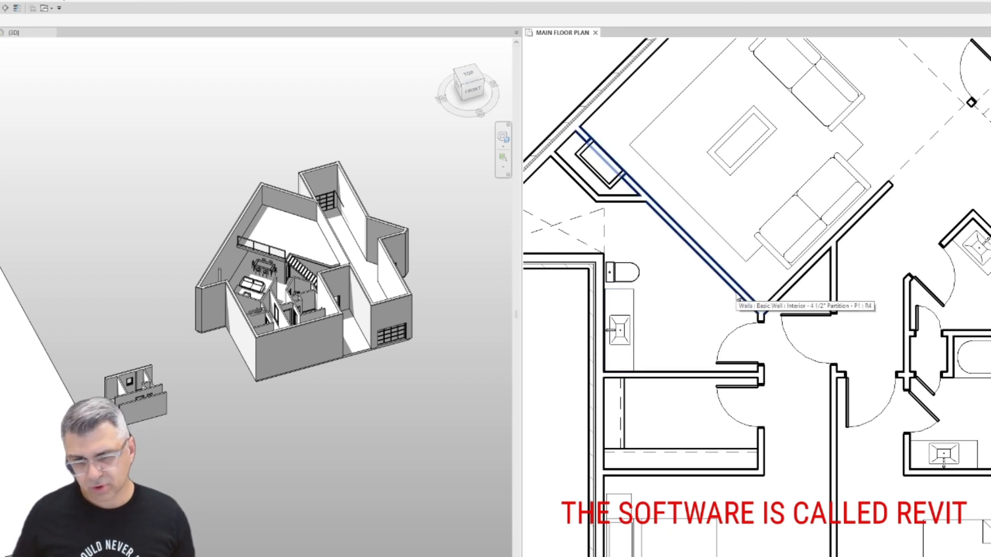
Examine the bedroom suite's shower corner, the overall main floor plan and the toilet in the second bathroom.
middle_drag(718, 287, 800, 283)
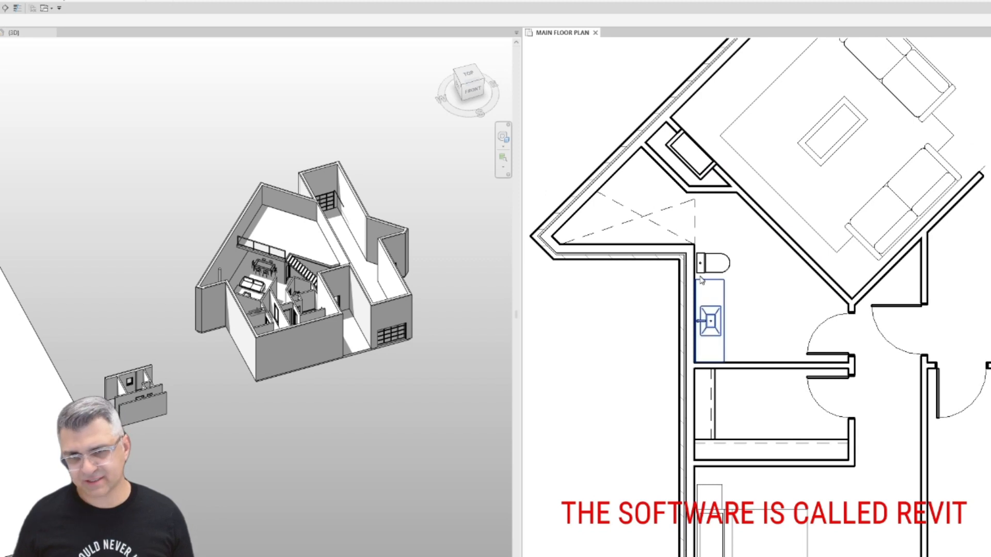
scroll(640, 204, up, 2)
middle_drag(658, 183, 816, 215)
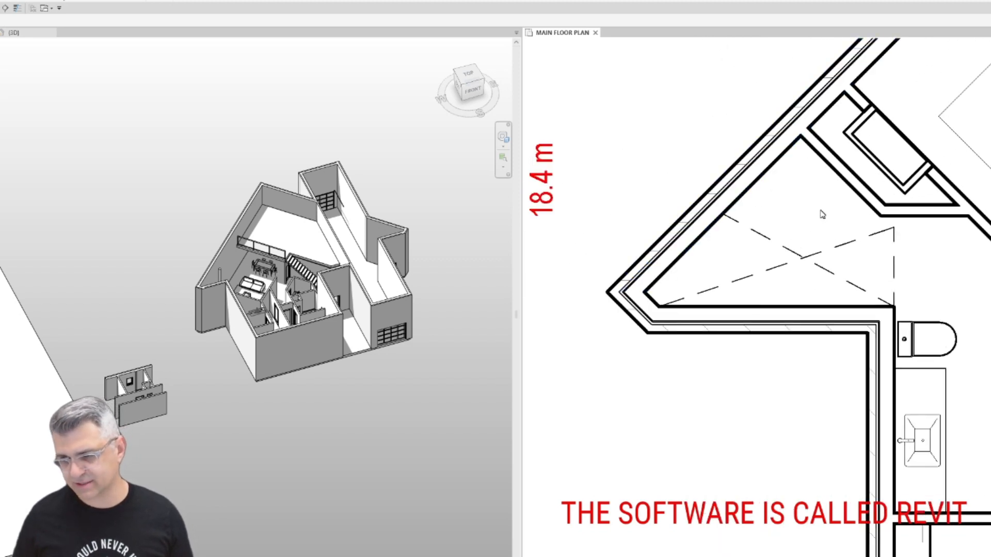
scroll(822, 214, down, 2)
middle_drag(849, 276, 654, 276)
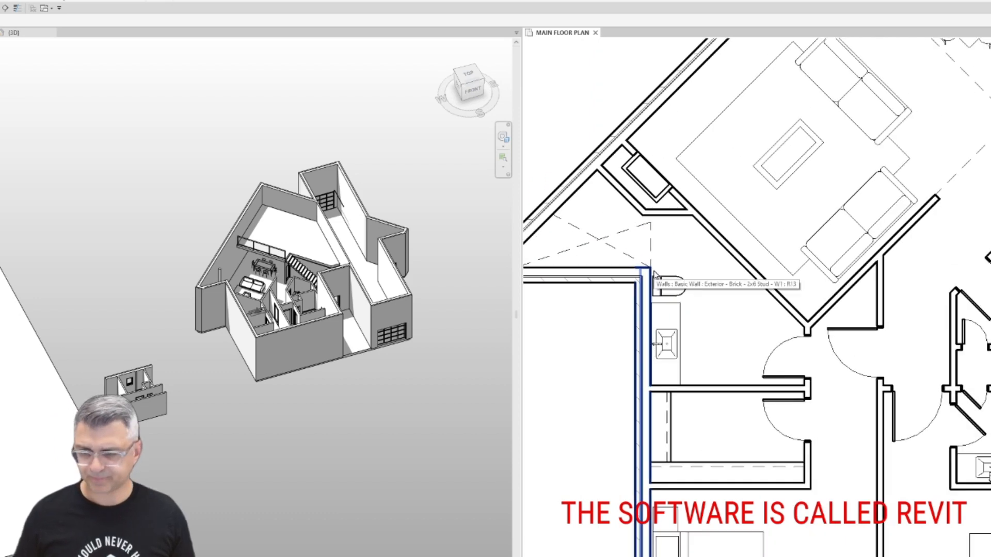
scroll(655, 279, down, 3)
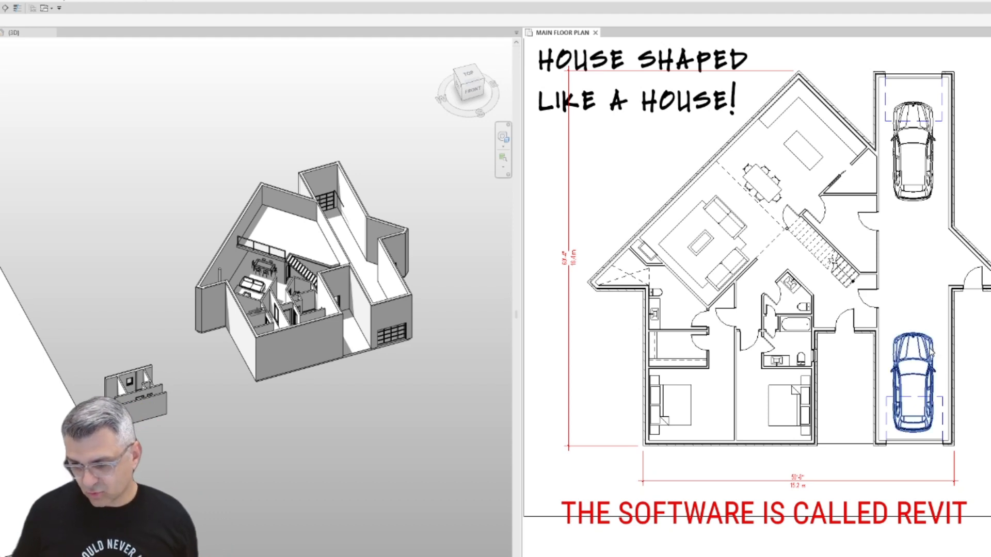
scroll(808, 336, up, 10)
scroll(808, 336, up, 3)
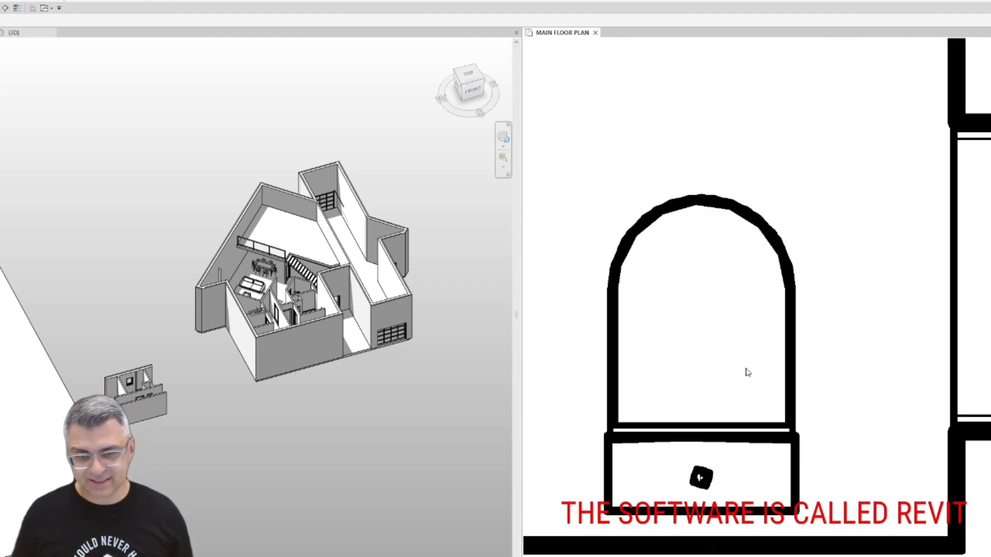
scroll(814, 338, up, 2)
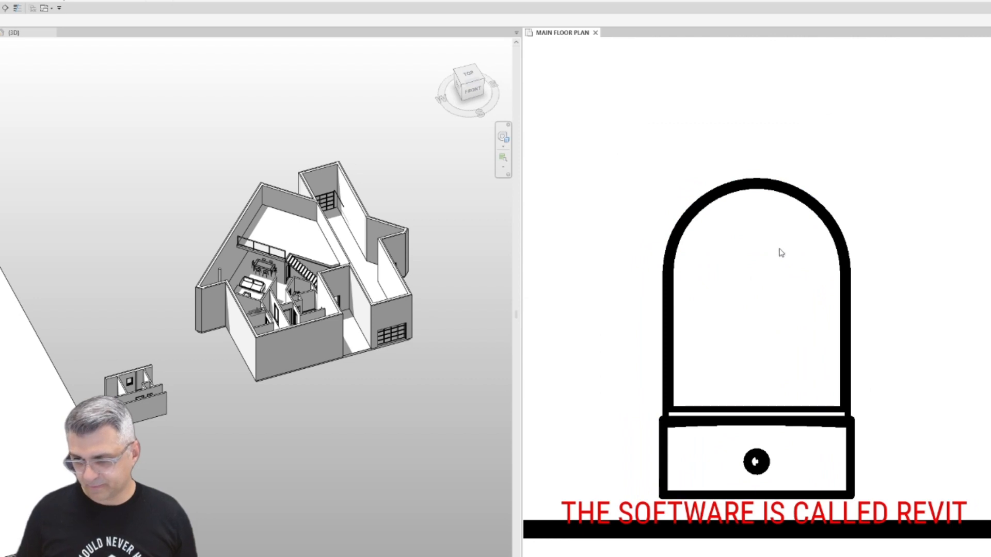
scroll(779, 253, down, 6)
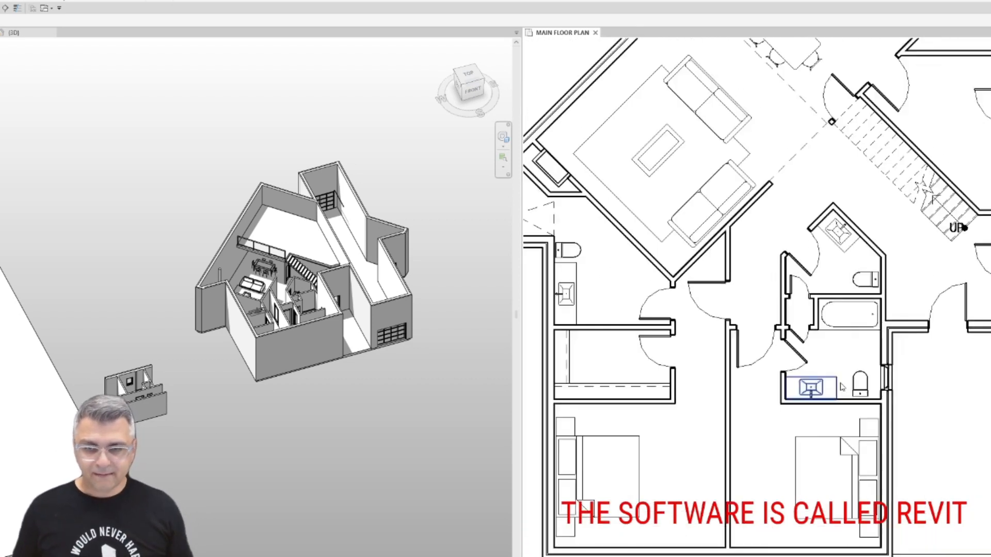
Change the second bedroom's bed to the Queen type and place it against the exterior wall.
middle_drag(805, 337, 831, 279)
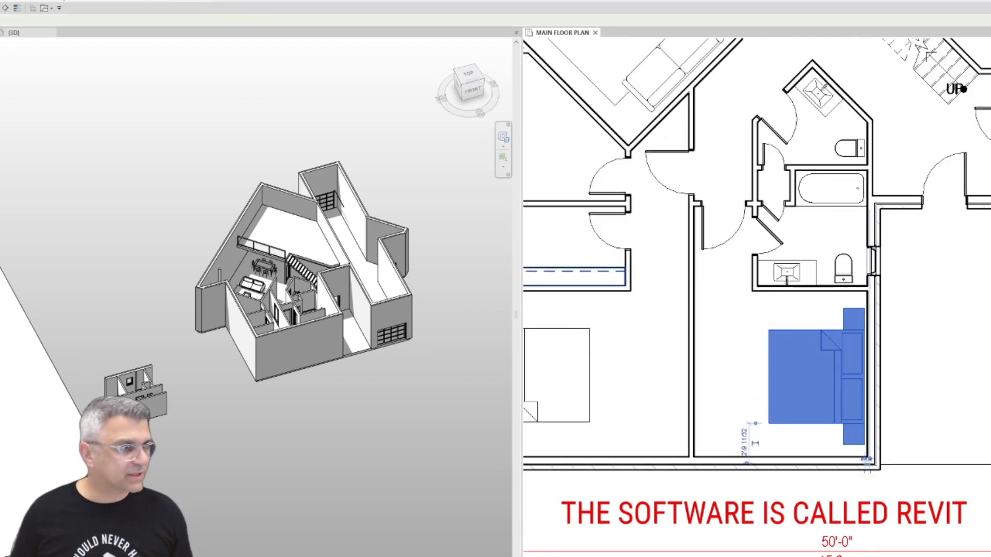
click(1, 58)
click(1, 109)
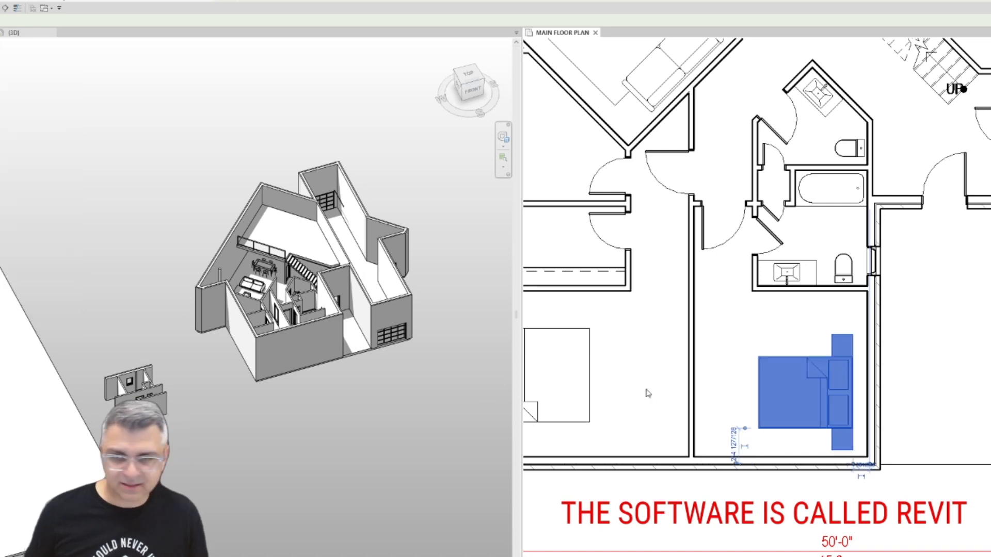
mouse_move(847, 360)
mouse_down()
mouse_move(861, 360)
mouse_move(843, 358)
mouse_up()
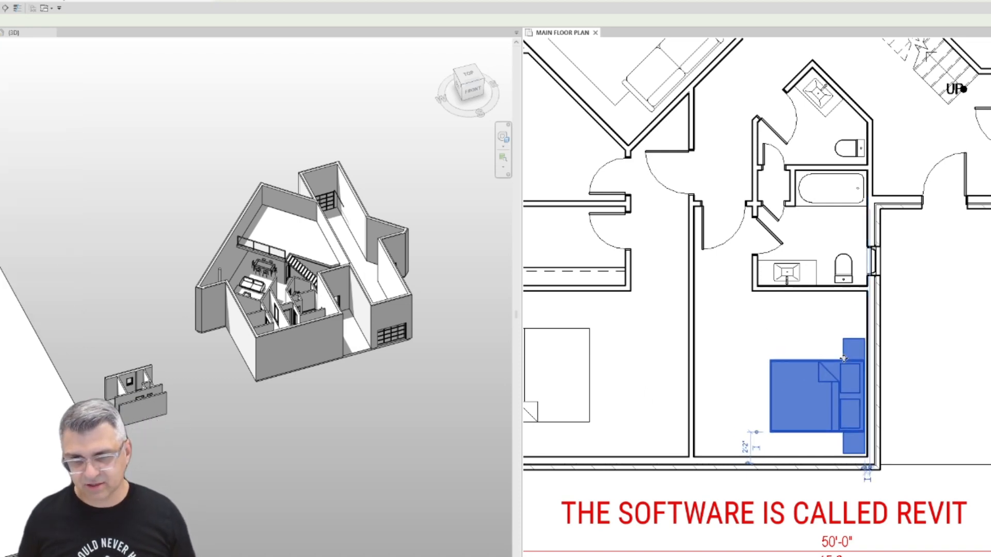
Copy the wall between the second bathroom and bedroom 28.5" into the bedroom, and join it to the bathroom's side wall to enclose a closet.
click(752, 313)
click(759, 288)
key(m)
key(v)
click(752, 333)
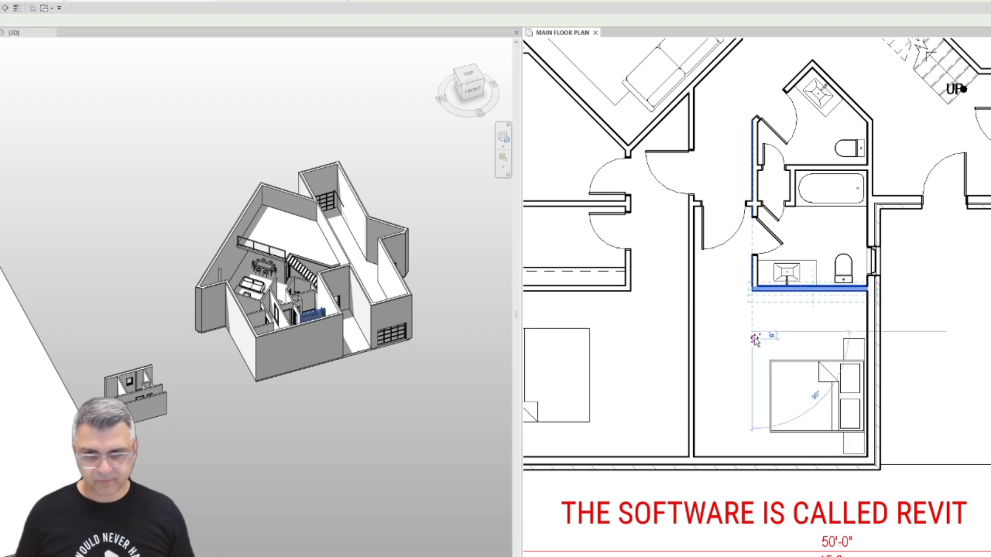
text(28.5)
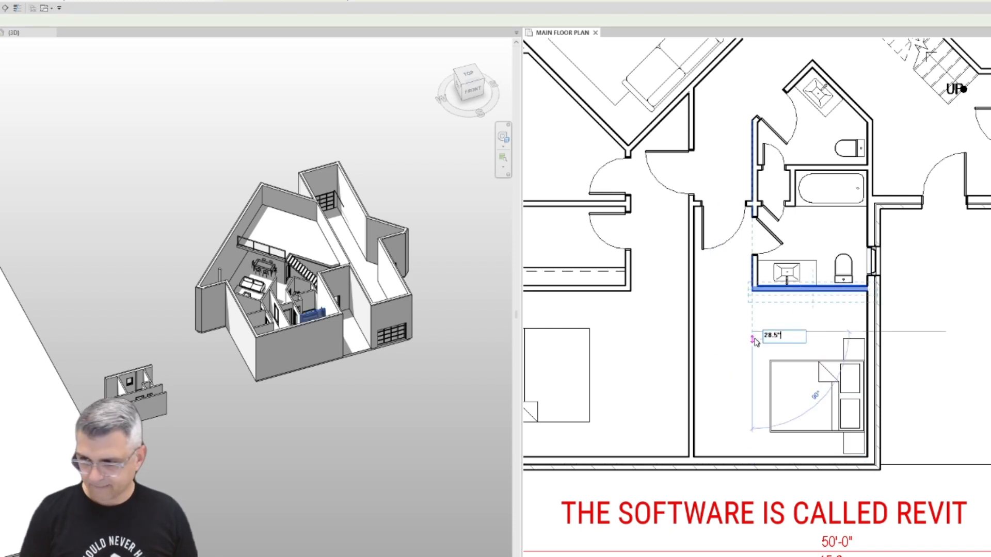
key(Return)
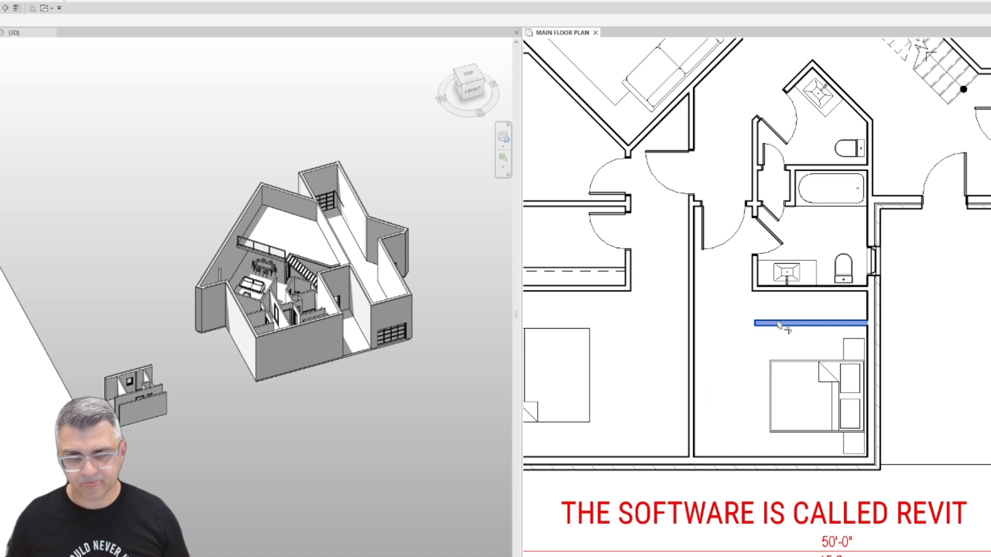
click(756, 259)
key(Escape)
click(839, 326)
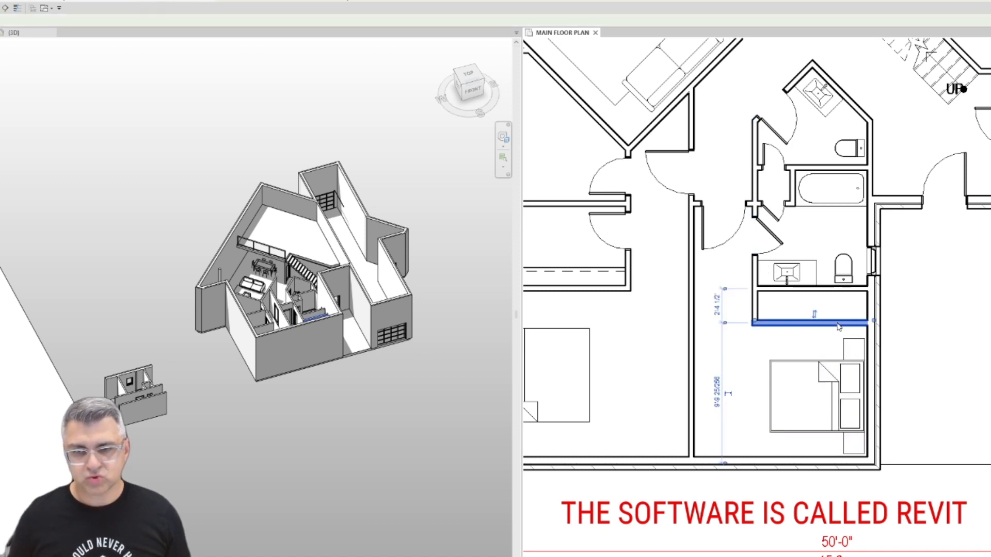
Nudge the second bedroom's bed slightly toward the new closet wall.
click(845, 351)
drag(845, 351, 842, 346)
key(Escape)
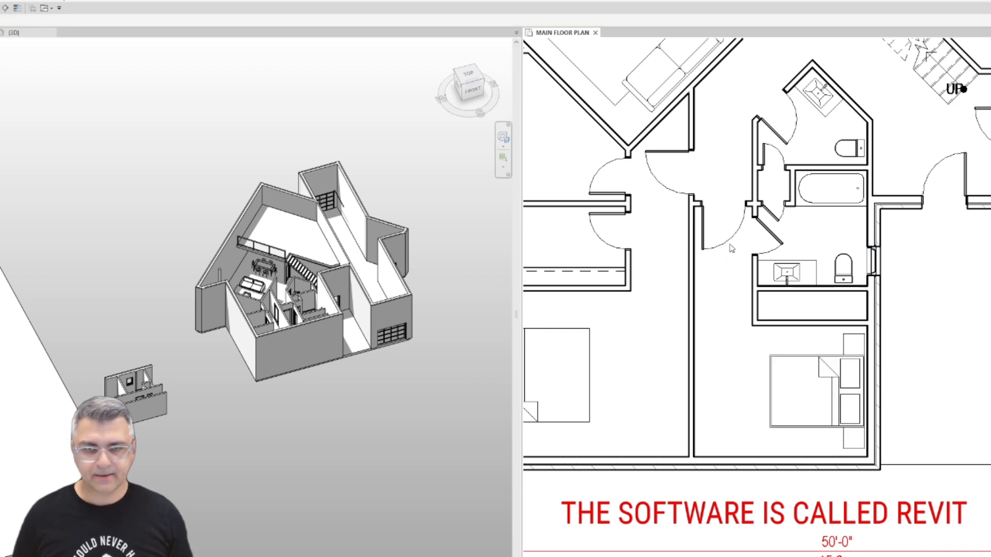
click(771, 238)
key(Escape)
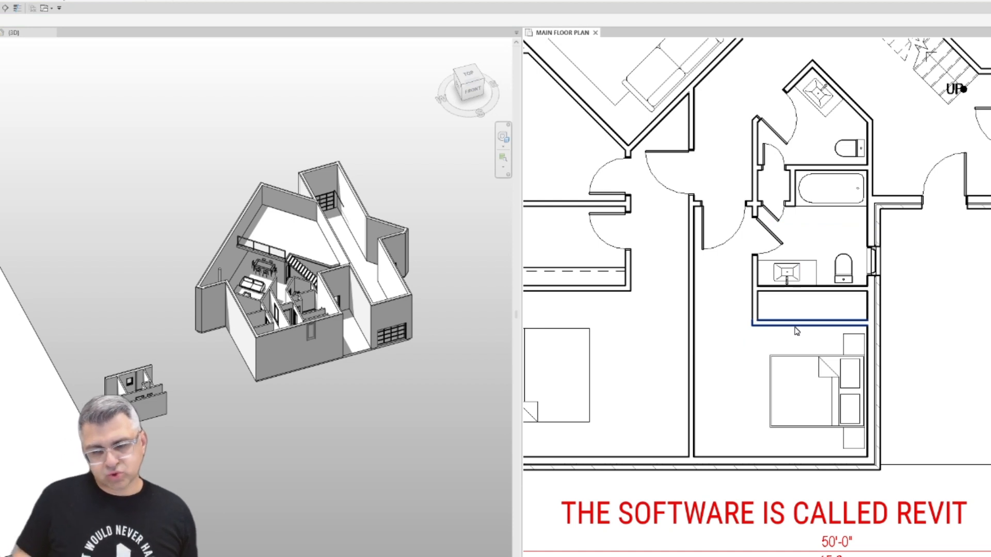
Trim the side wall back to the bathroom's corner and delete the new closet wall in the second bedroom.
key(t)
key(r)
click(766, 289)
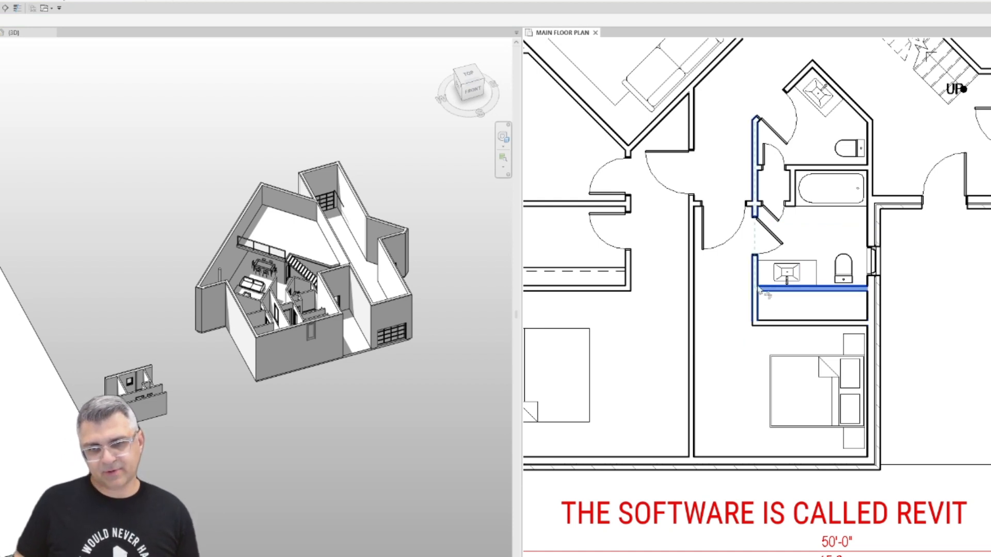
click(757, 285)
key(Escape)
click(793, 325)
key(Delete)
Rotate the Queen bed and place its headboard against the wall shared with the second bathroom.
click(836, 361)
key(space)
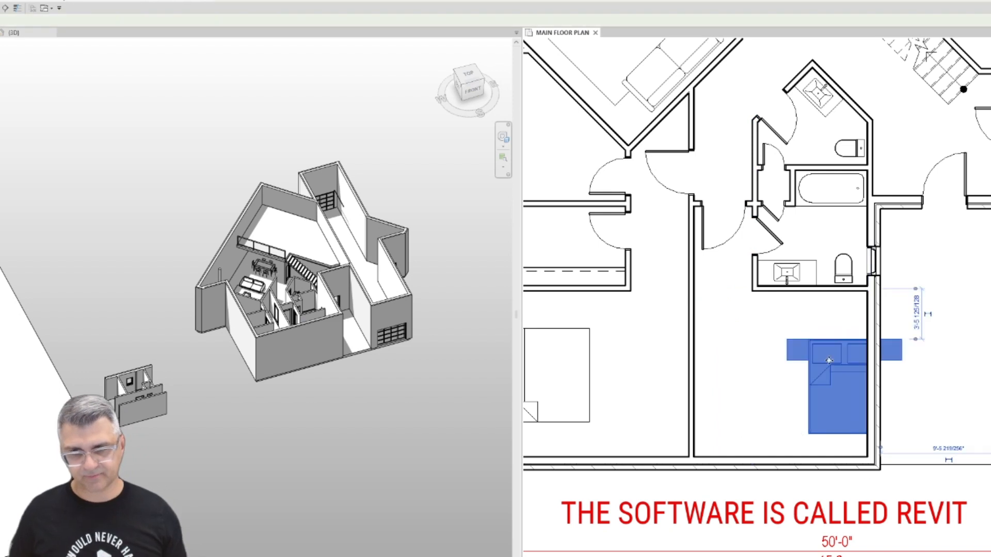
drag(837, 353, 799, 302)
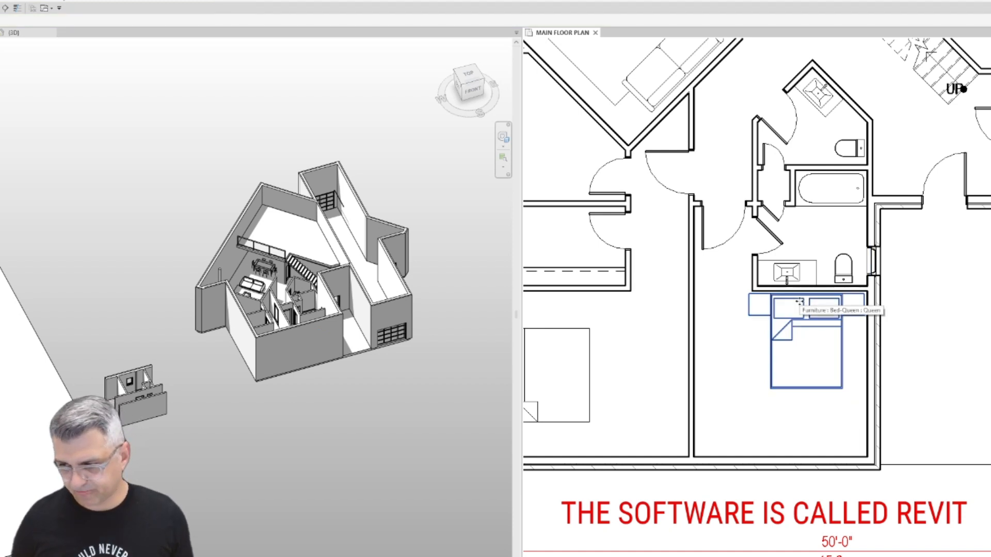
Undo the second bedroom's closet wall edits together with the bed's rotation, moves and type change.
key(ctrl+z)
key(ctrl+z)
key(ctrl+z)
key(ctrl+z)
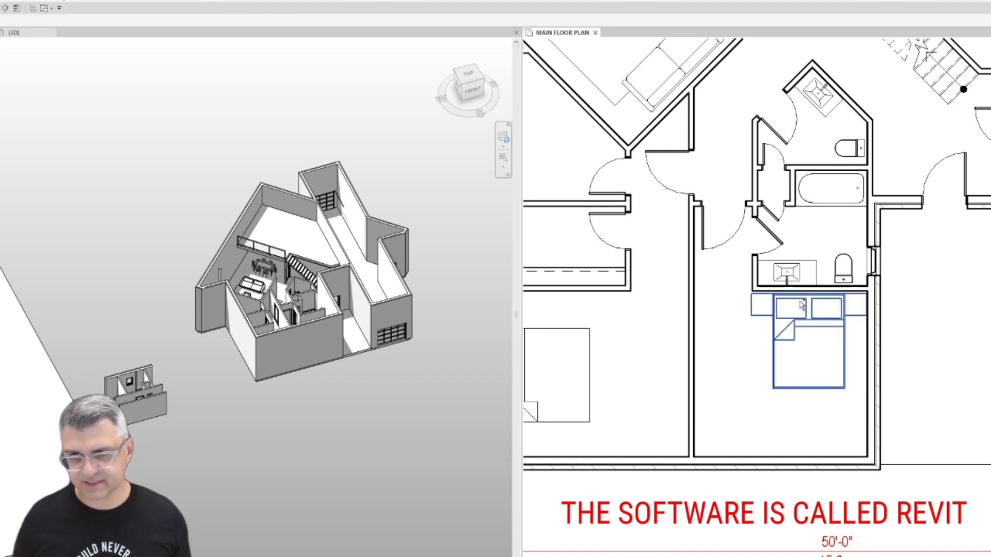
key(ctrl+z)
key(ctrl+z)
key(ctrl+z)
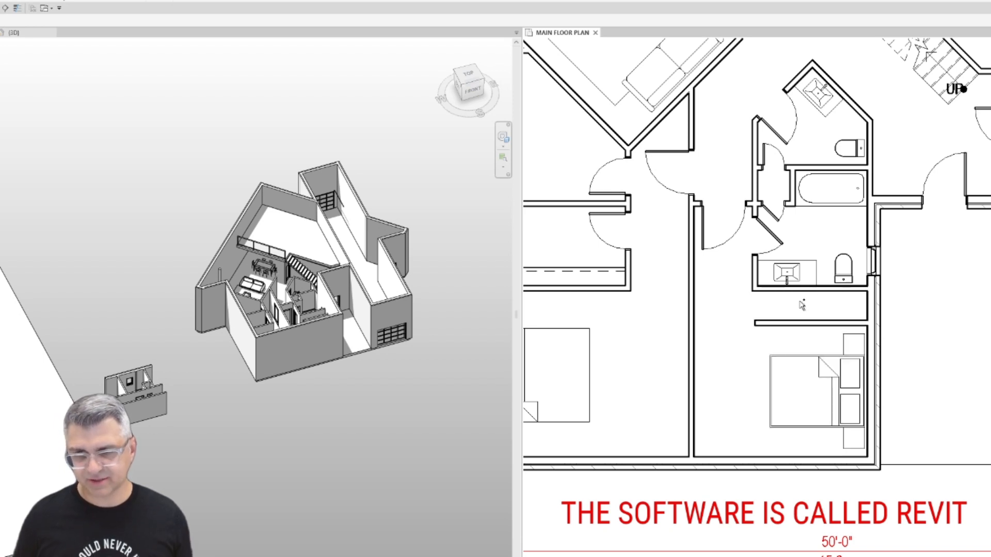
key(ctrl+z)
key(ctrl+z)
key(ctrl+z)
key(ctrl+z)
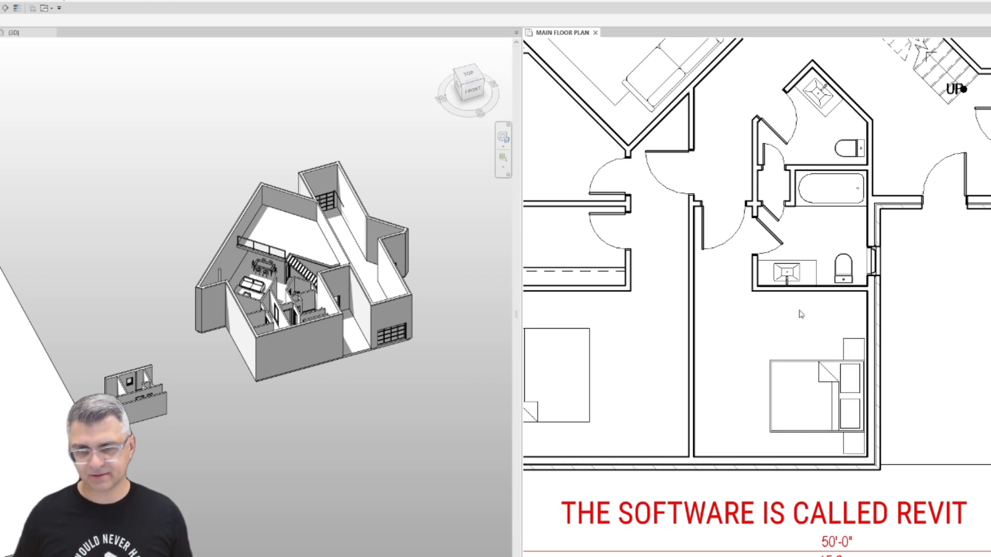
key(ctrl+z)
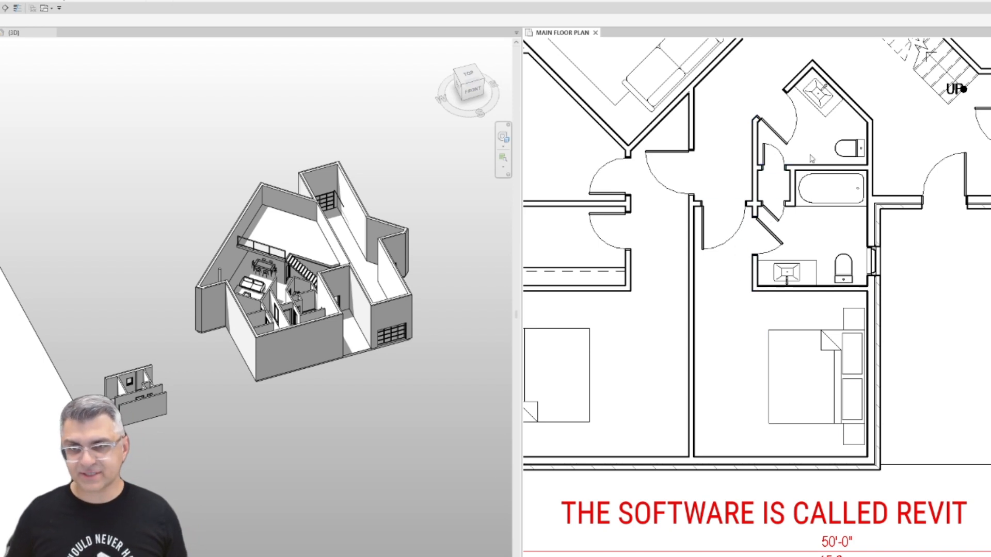
scroll(776, 189, up, 3)
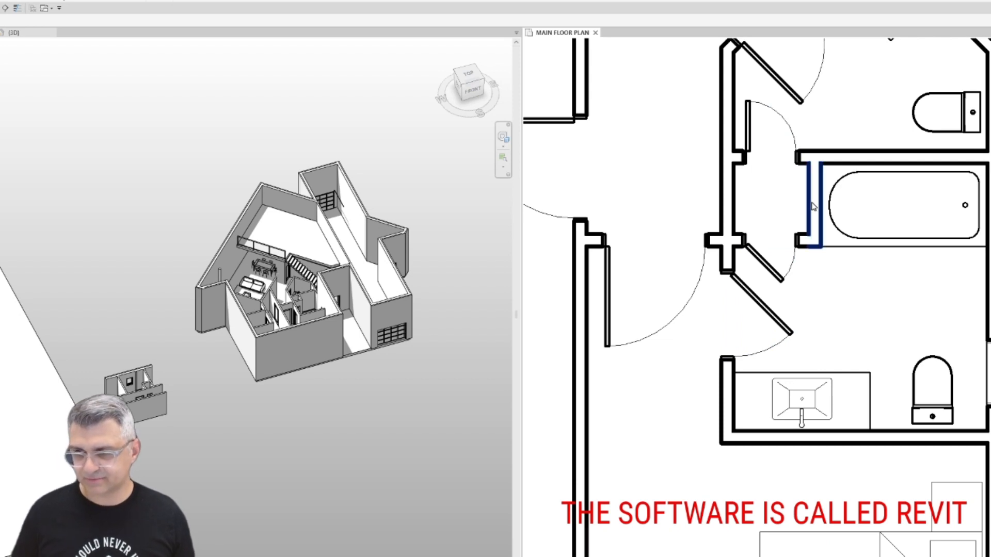
scroll(811, 205, down, 6)
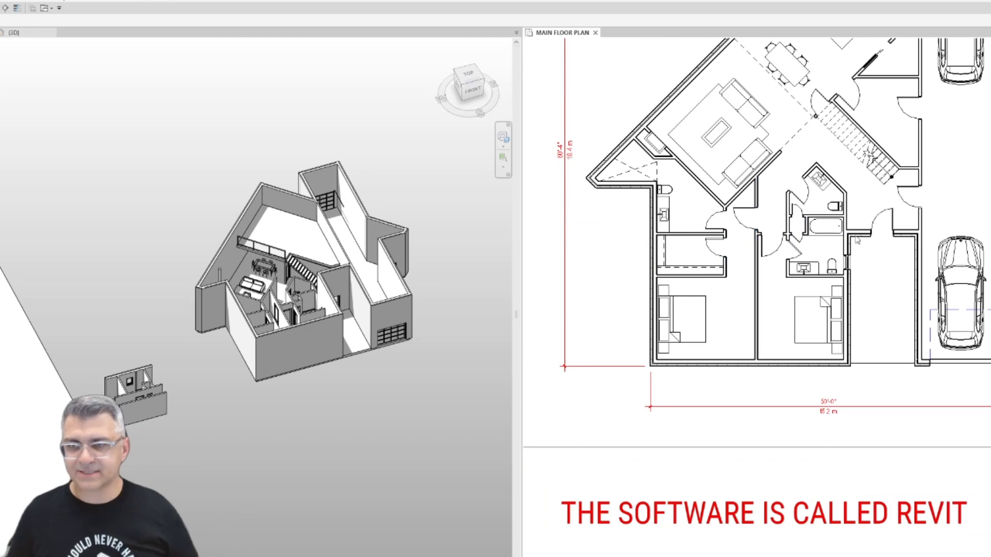
middle_drag(851, 184, 828, 301)
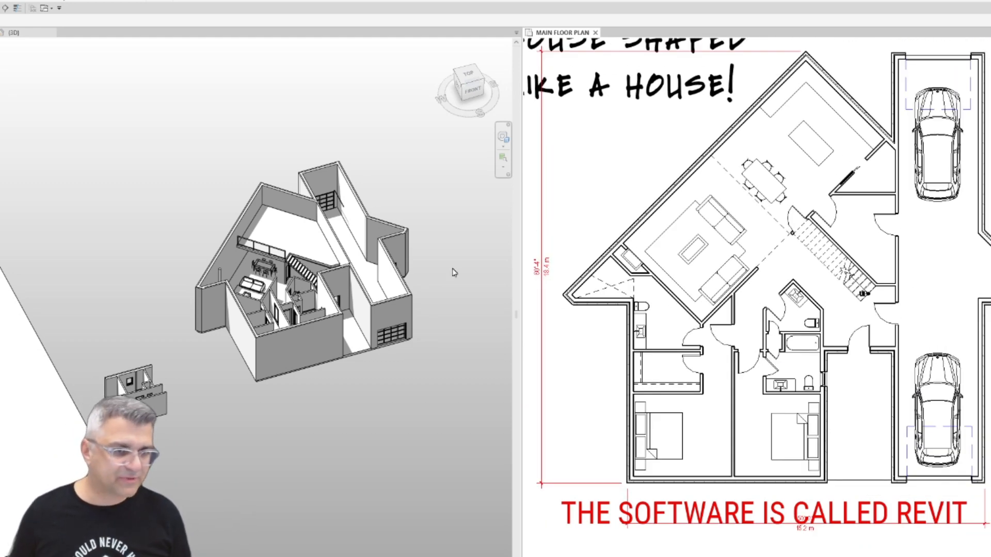
Create a railing matching the existing upper-floor one, running along the stair opening's long edge and across to the garage wall.
scroll(275, 256, up, 4)
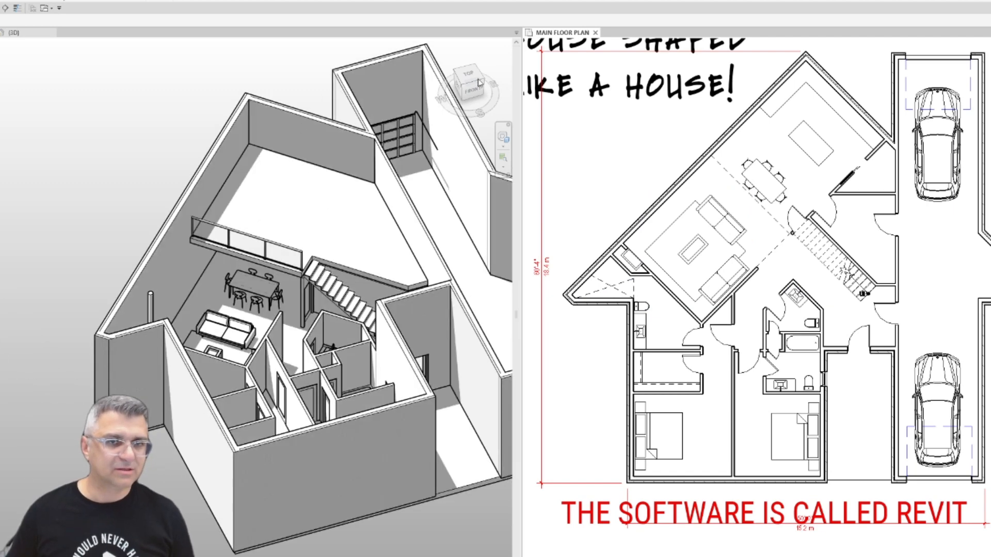
click(476, 81)
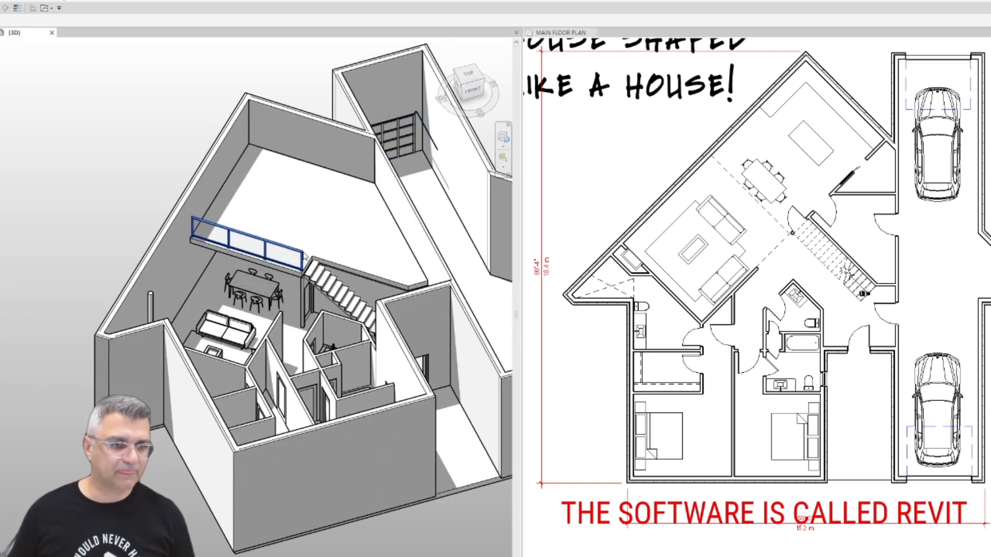
click(305, 257)
click(470, 74)
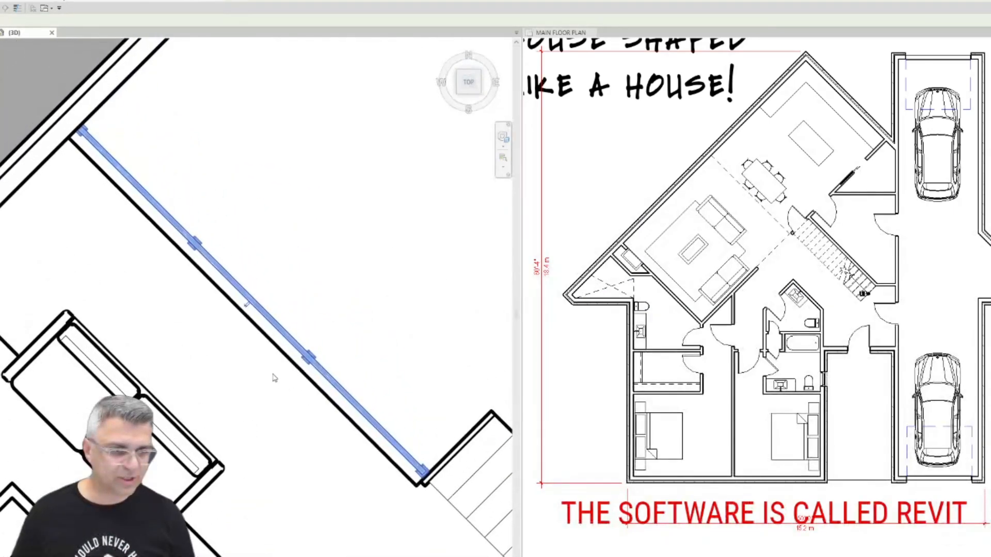
scroll(275, 378, down, 4)
middle_drag(312, 405, 263, 338)
scroll(284, 320, down, 1)
key(c)
key(s)
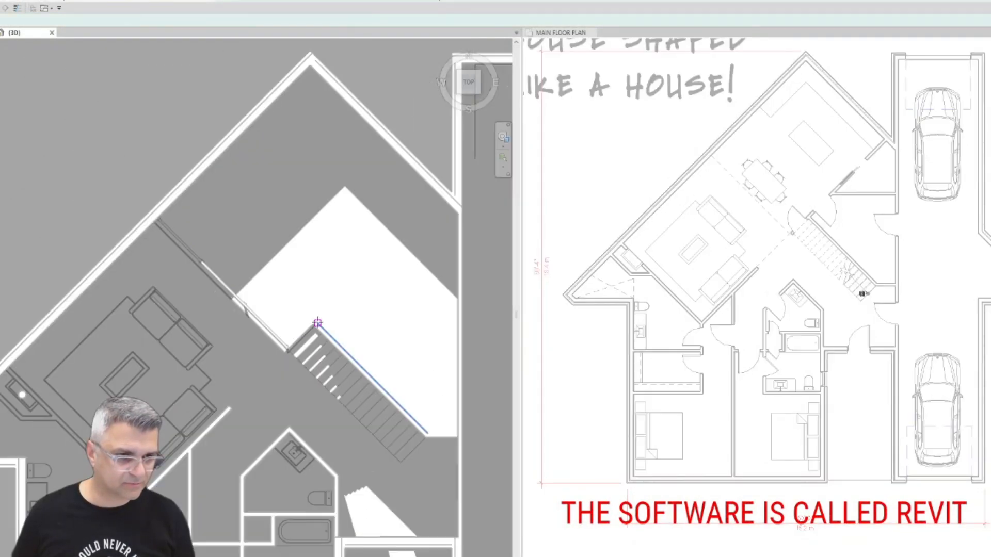
scroll(317, 323, up, 3)
click(311, 319)
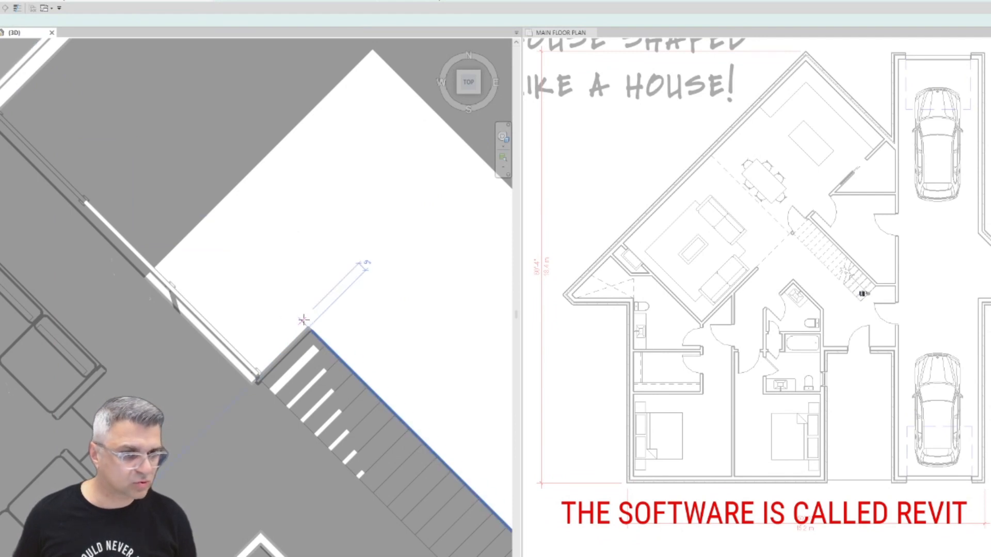
middle_drag(347, 379, 119, 141)
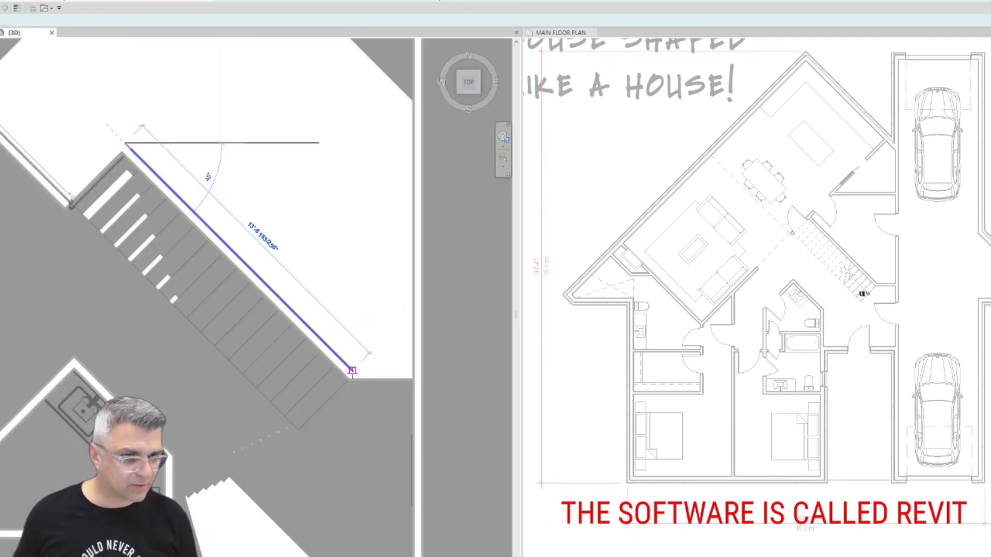
click(353, 370)
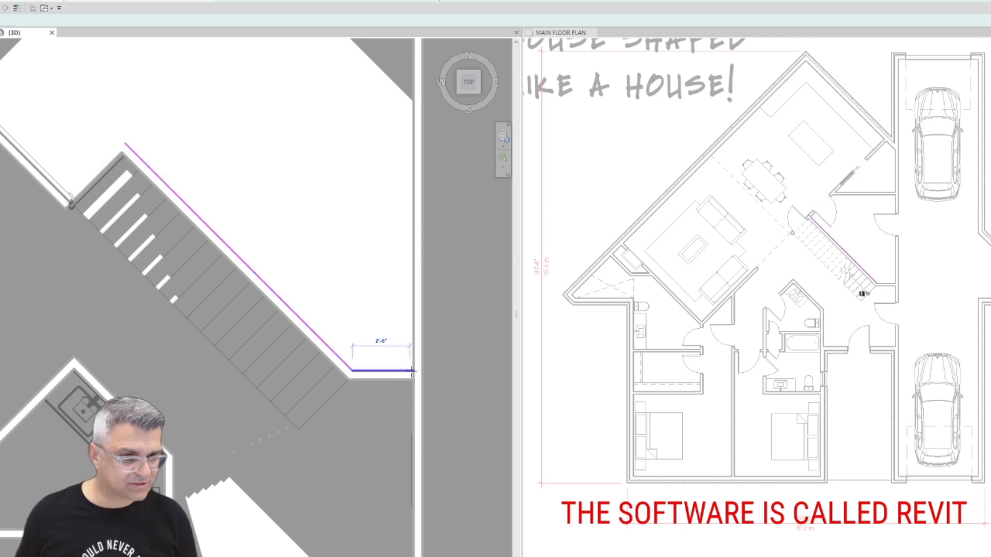
click(411, 371)
click(248, 1)
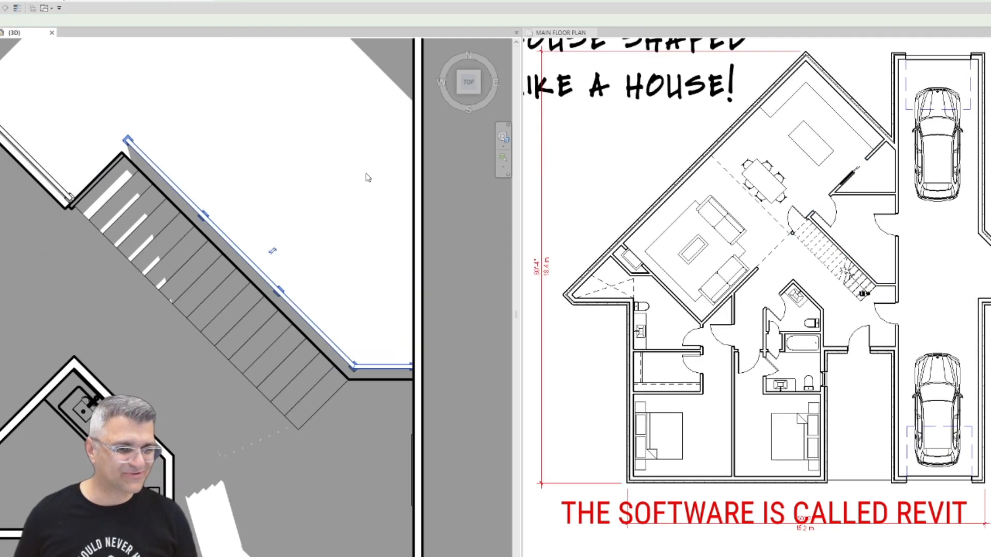
Inspect the new stair-opening railing and the whole house from an elevated front view.
scroll(370, 205, down, 5)
shift+middle_drag(288, 326, 314, 253)
scroll(313, 253, up, 4)
scroll(313, 248, down, 6)
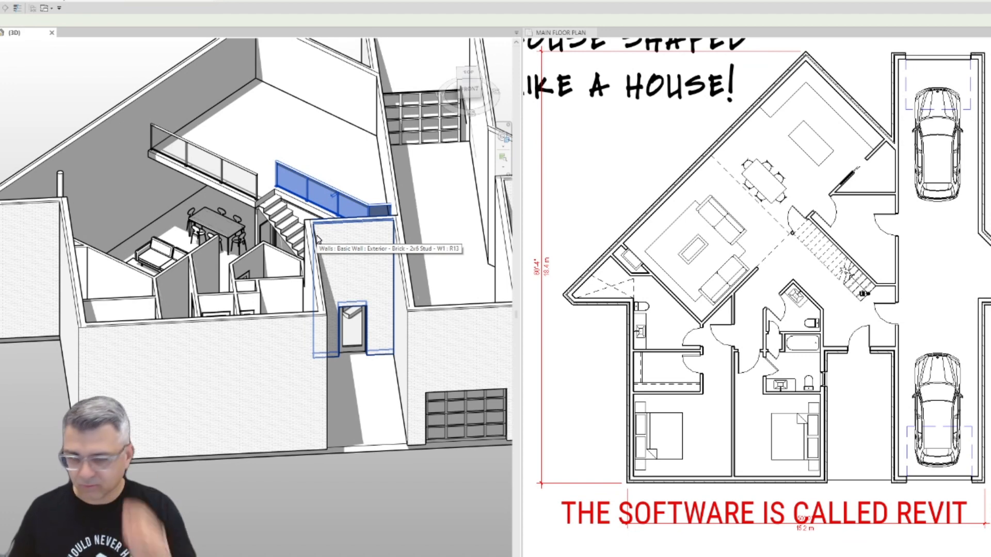
scroll(316, 239, down, 3)
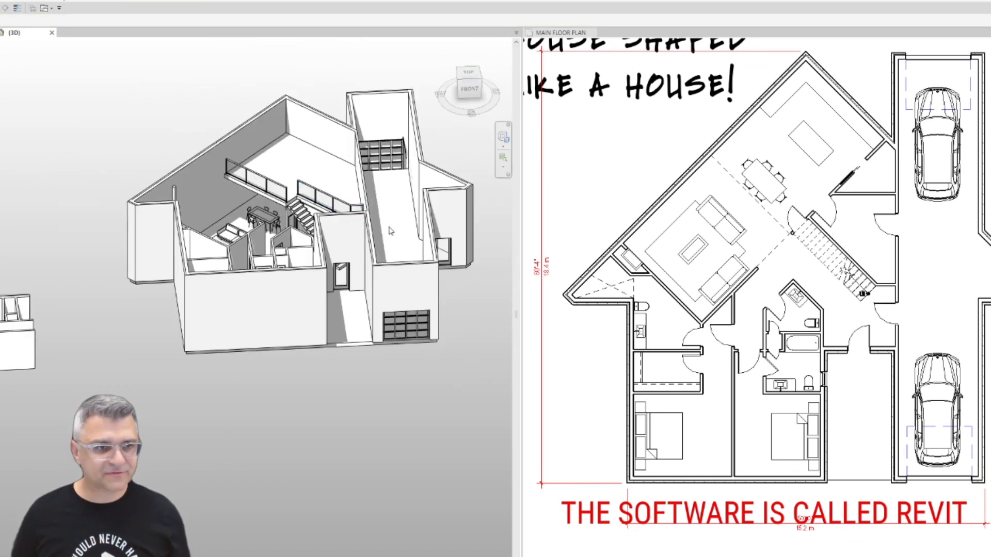
middle_drag(319, 192, 321, 213)
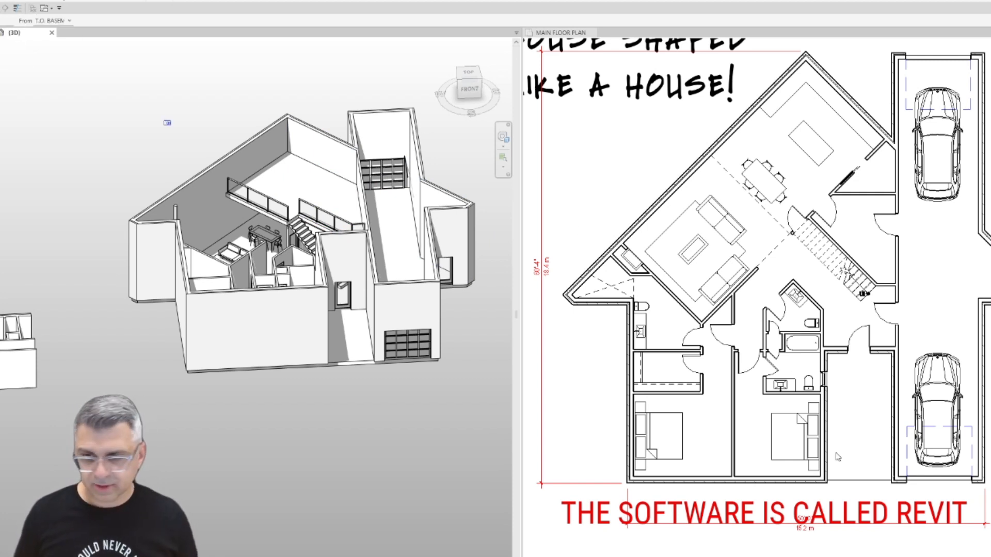
Place a camera in the main floor plan facing the recessed front entry and apply a view template.
scroll(768, 369, down, 3)
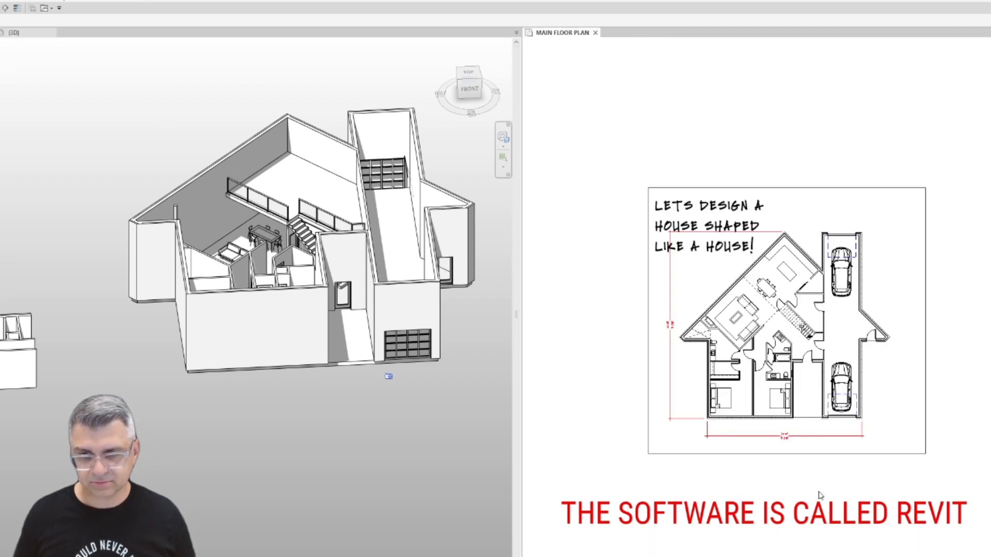
click(805, 199)
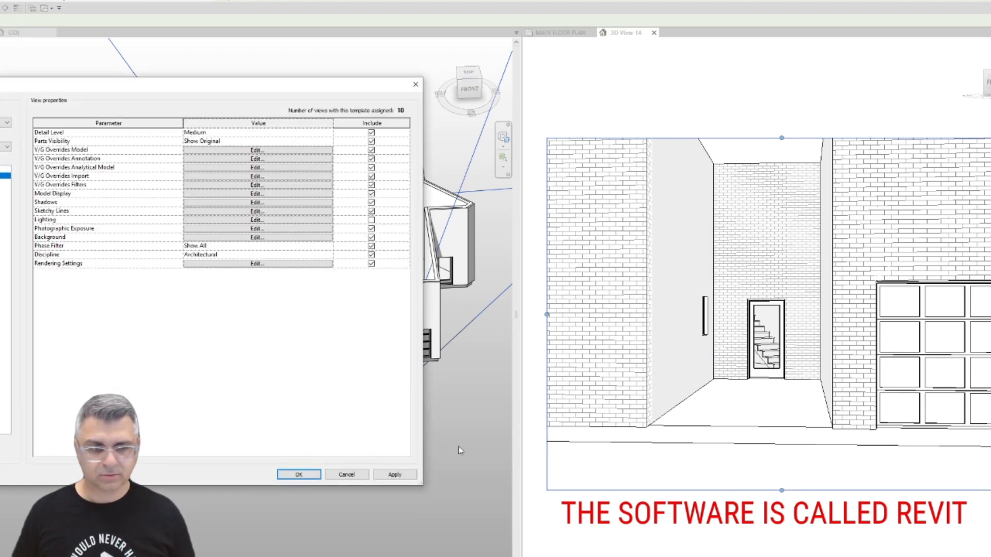
click(307, 477)
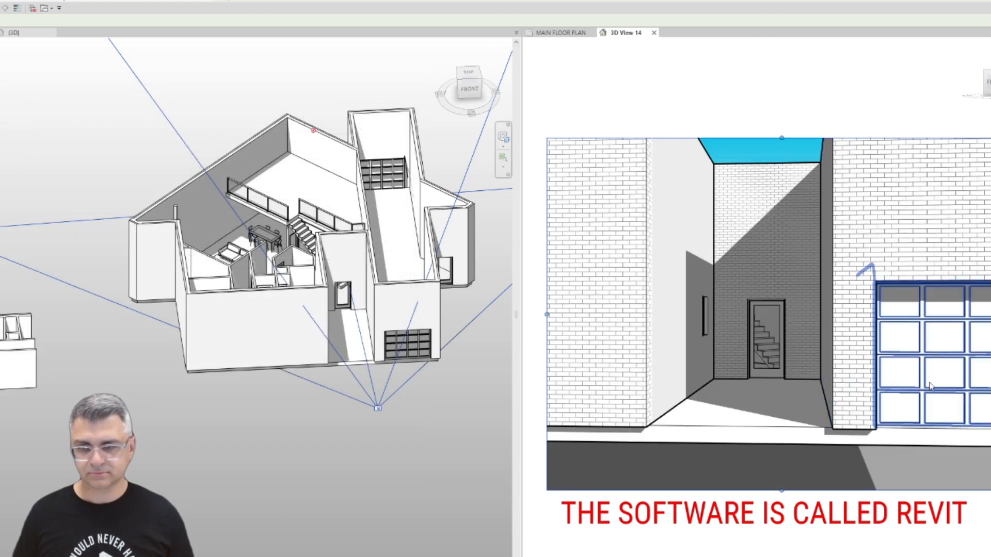
Move the camera through the front door to view the staircase and upper railings from inside.
scroll(786, 314, up, 5)
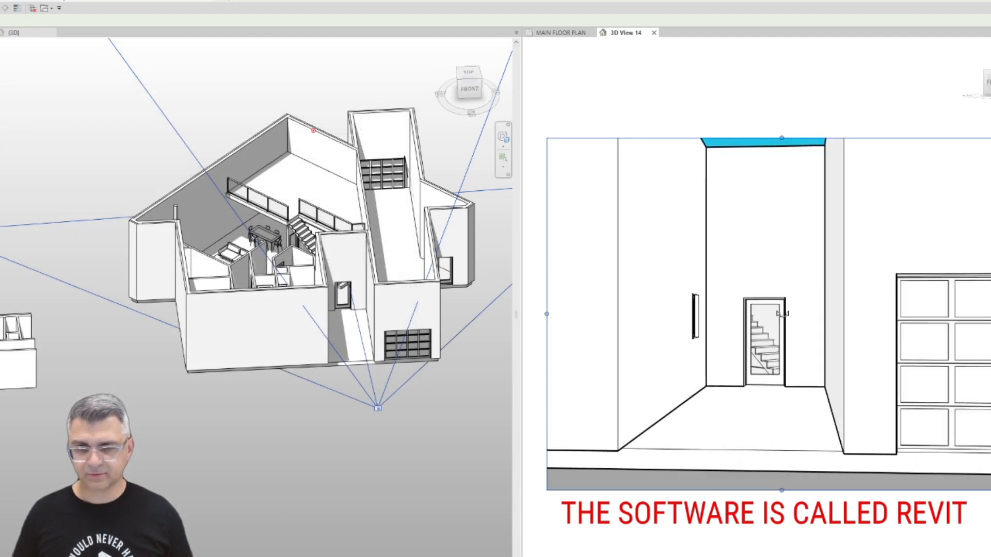
scroll(777, 341, up, 5)
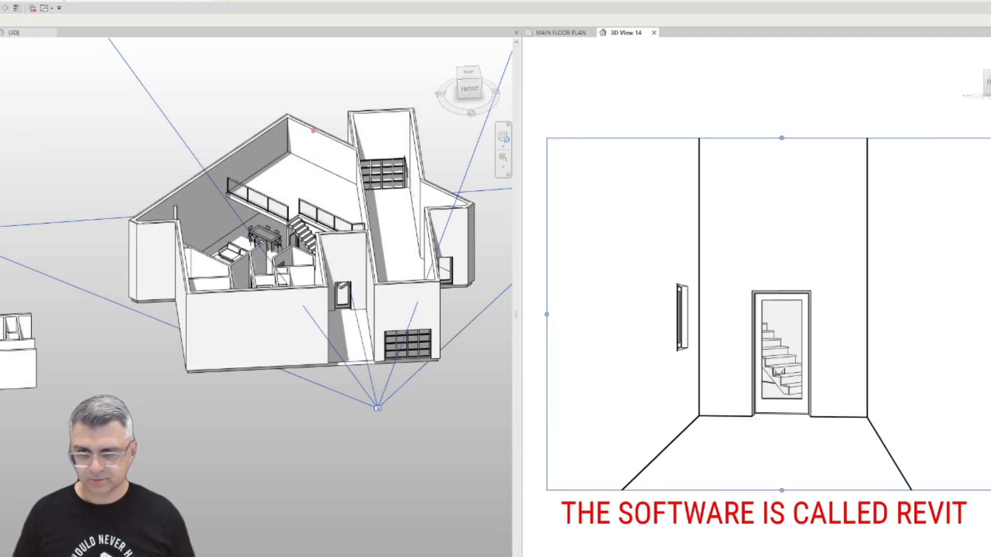
scroll(786, 404, up, 5)
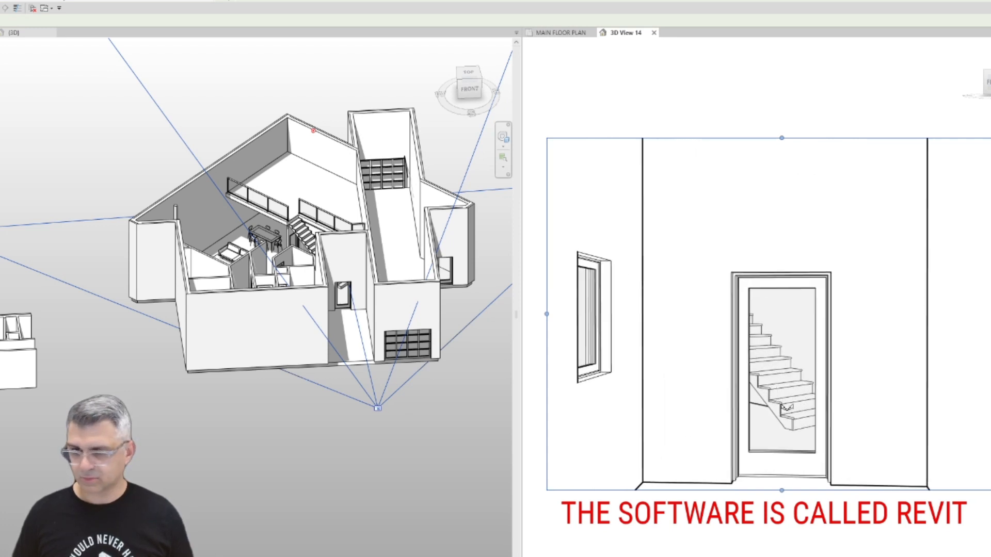
scroll(786, 406, up, 6)
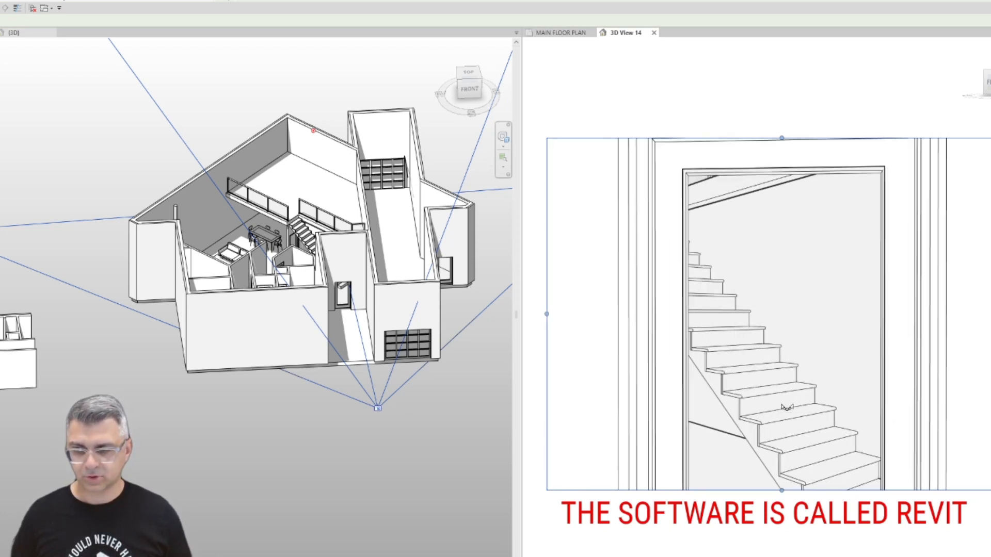
shift+middle_drag(752, 357, 673, 371)
scroll(672, 372, down, 5)
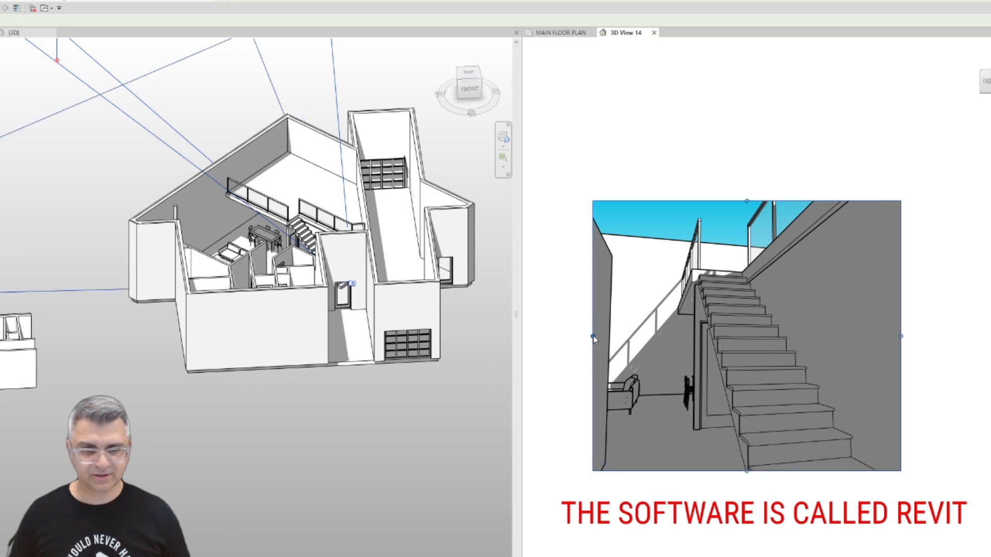
Explore the living area in the camera view, looking toward the dining table and the loft railing above.
key(Escape)
scroll(647, 367, up, 2)
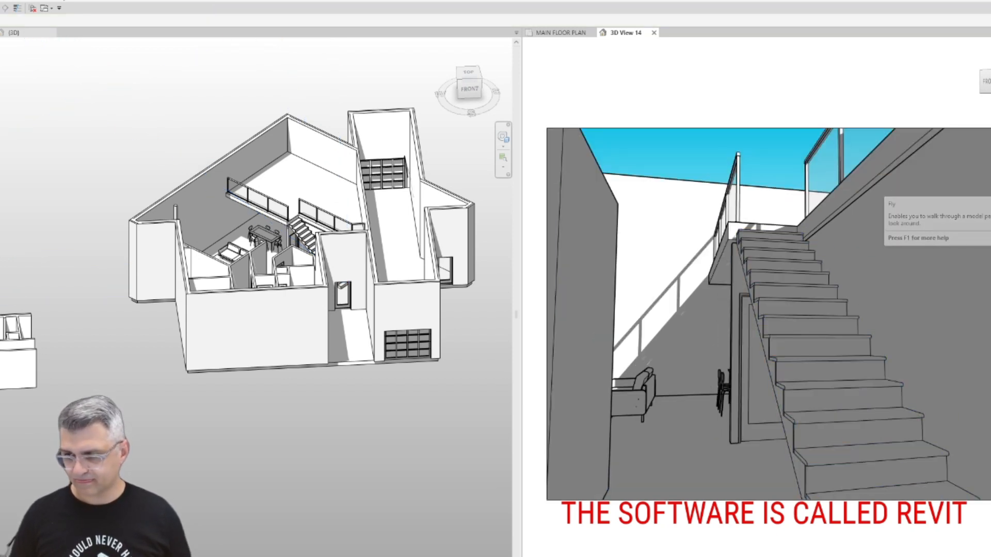
shift+middle_drag(863, 354, 892, 369)
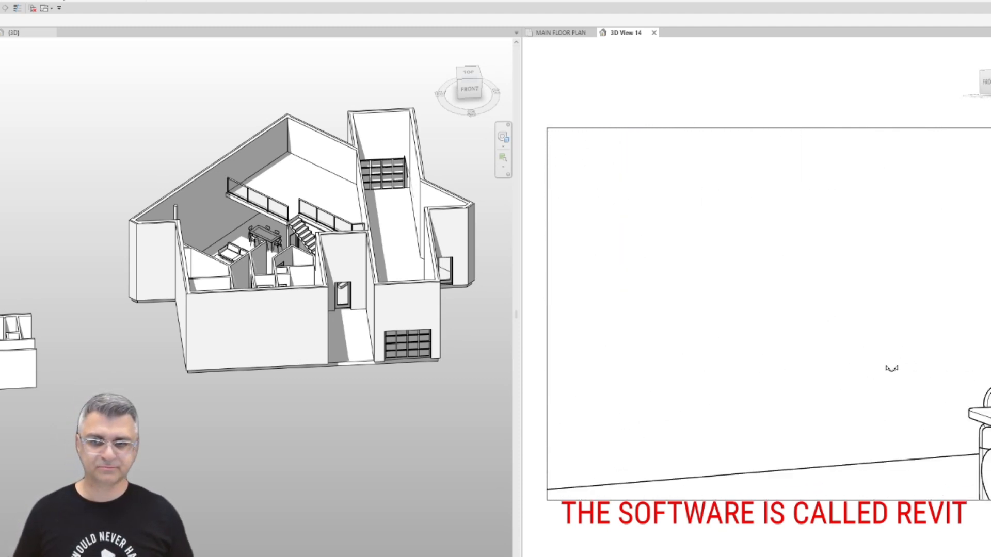
shift+middle_drag(556, 377, 739, 376)
key(Up)
mouse_move(739, 376)
mouse_down()
mouse_move(776, 299)
mouse_move(797, 311)
mouse_move(779, 317)
mouse_up()
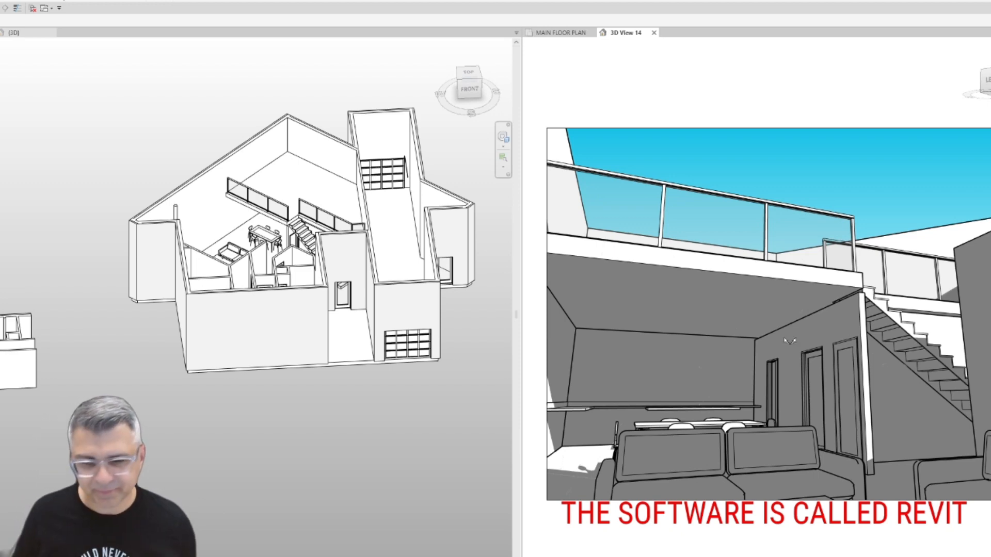
key(Up)
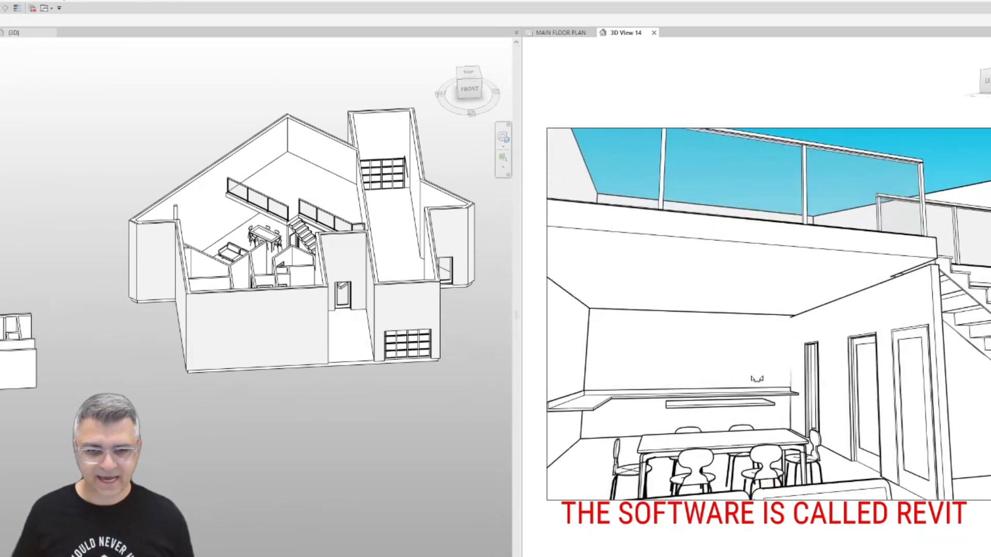
Tour the hallway and rooms in the camera view, examine the interior from above, and close the view.
mouse_move(726, 410)
mouse_down()
mouse_move(983, 433)
mouse_move(705, 439)
mouse_move(731, 438)
mouse_move(644, 460)
mouse_move(566, 463)
mouse_move(583, 466)
mouse_move(611, 443)
mouse_move(564, 427)
mouse_move(888, 405)
mouse_move(874, 402)
mouse_move(897, 414)
mouse_move(710, 427)
mouse_move(775, 436)
mouse_move(710, 431)
mouse_move(920, 455)
mouse_move(819, 473)
mouse_up()
mouse_move(696, 405)
mouse_down()
mouse_move(681, 389)
mouse_move(940, 380)
mouse_move(597, 383)
mouse_move(755, 388)
mouse_move(639, 381)
mouse_move(537, 354)
mouse_move(600, 369)
mouse_move(763, 354)
mouse_move(772, 372)
mouse_move(657, 387)
mouse_move(681, 369)
mouse_move(715, 383)
mouse_move(597, 361)
mouse_move(960, 361)
mouse_move(743, 356)
mouse_move(769, 379)
mouse_up()
drag(900, 383, 820, 386)
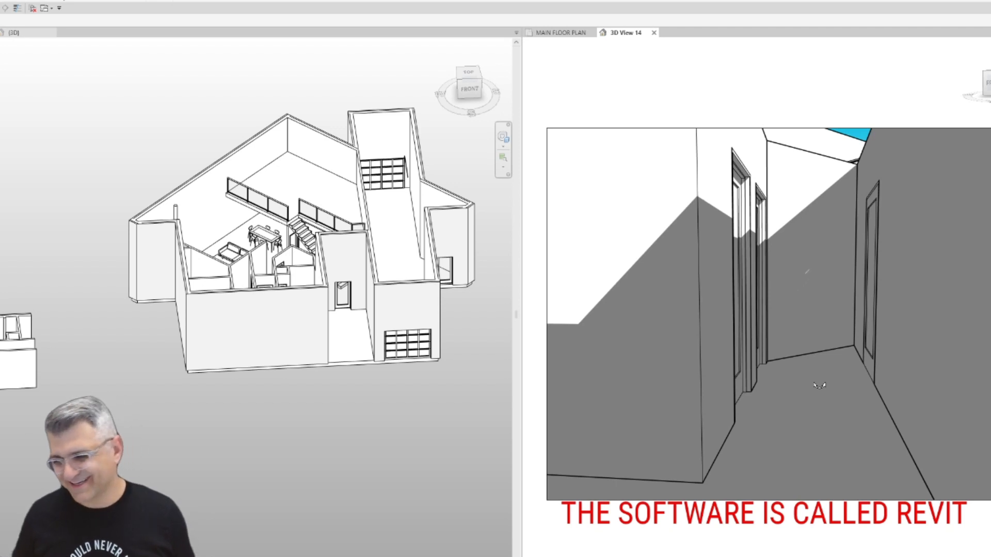
mouse_move(830, 385)
mouse_down()
mouse_move(810, 350)
mouse_move(822, 360)
mouse_move(612, 365)
mouse_move(928, 349)
mouse_move(599, 379)
mouse_move(702, 370)
mouse_move(645, 373)
mouse_move(699, 373)
mouse_move(691, 393)
mouse_up()
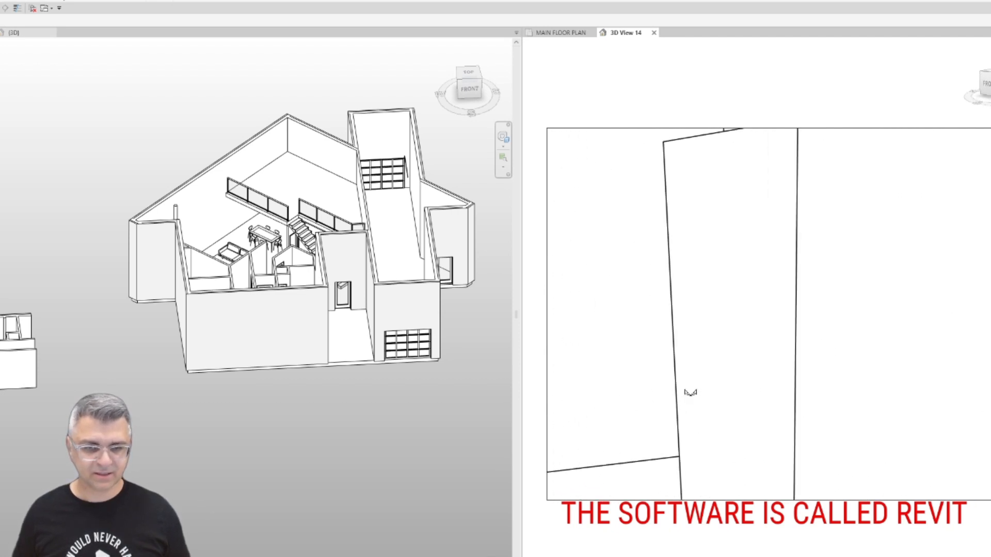
drag(583, 413, 968, 481)
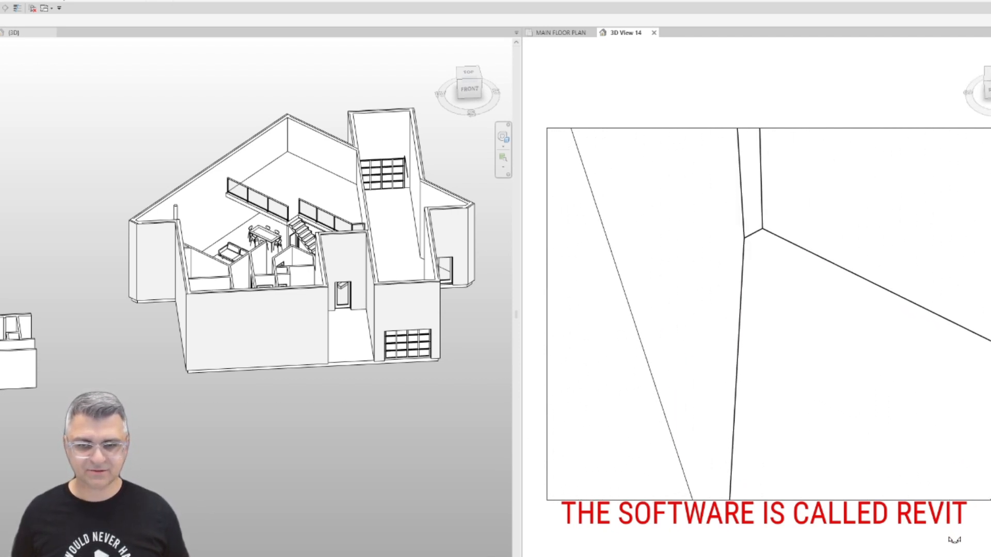
drag(953, 540, 990, 459)
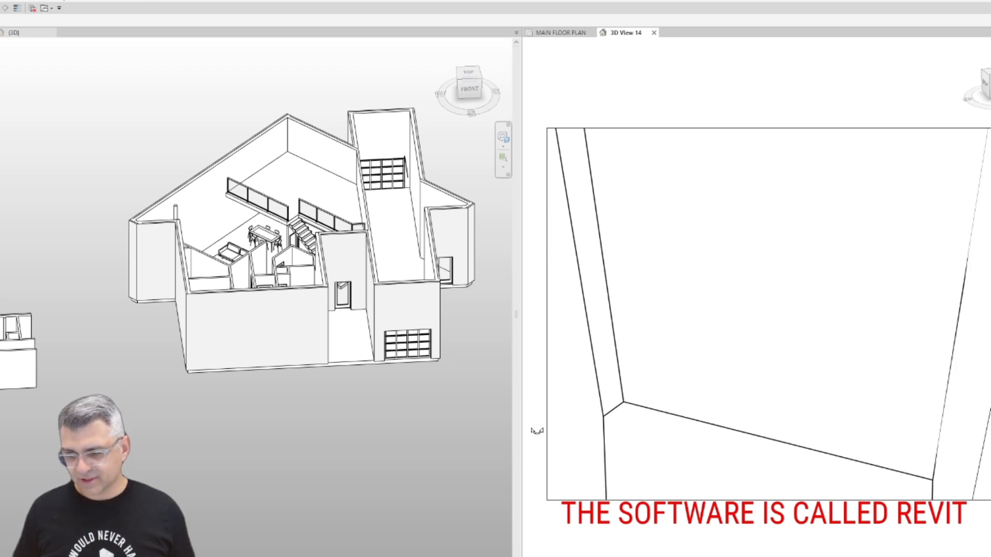
drag(536, 431, 671, 556)
shift+middle_drag(671, 556, 768, 556)
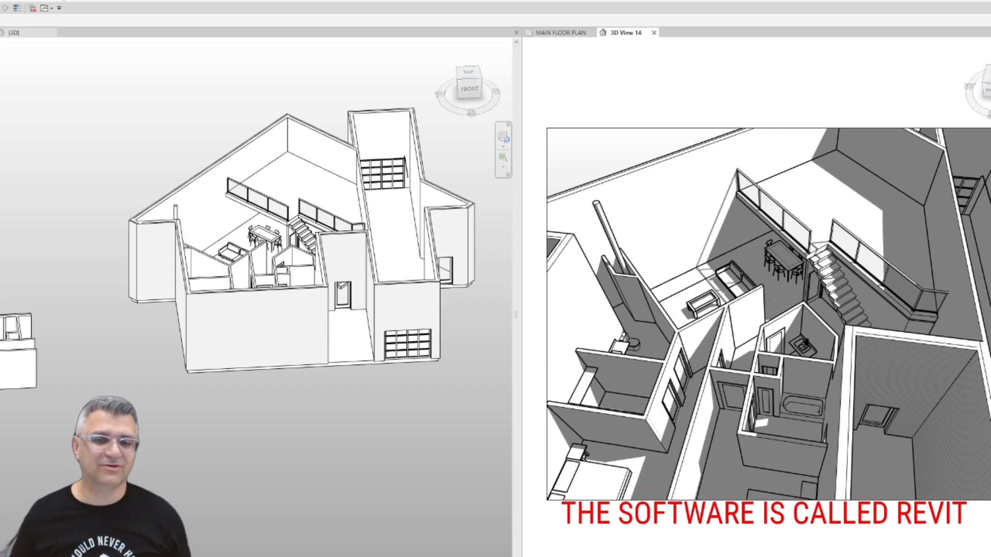
click(653, 32)
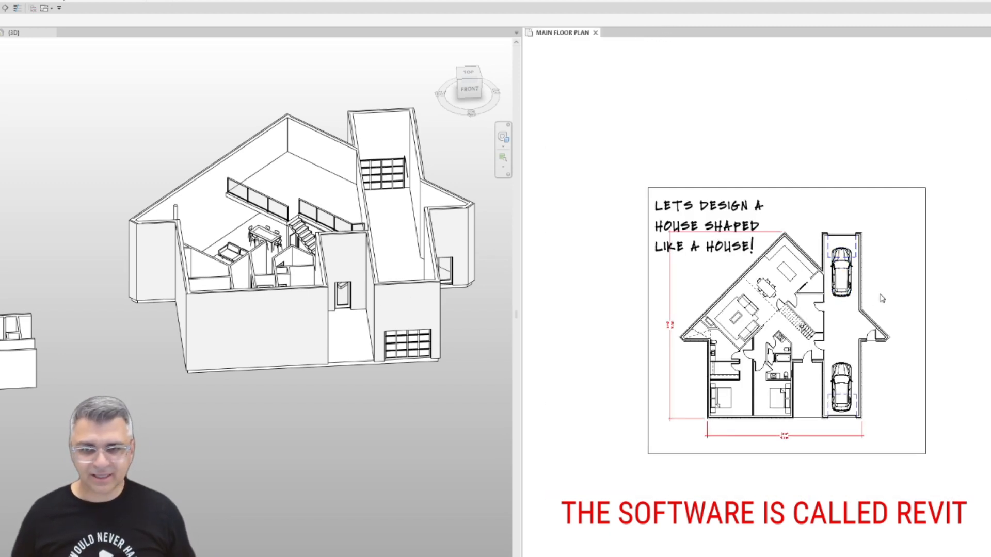
Start a roof by footprint in the main floor plan, tracing the connected exterior walls with slope-defining overhang lines.
scroll(849, 306, up, 3)
shift+middle_drag(312, 394, 206, 398)
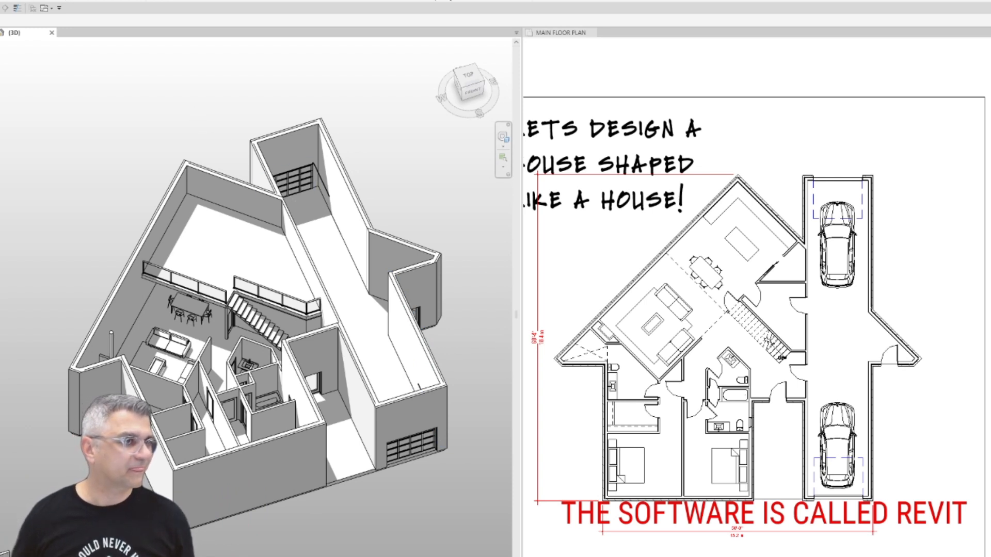
click(4, 0)
click(9, 4)
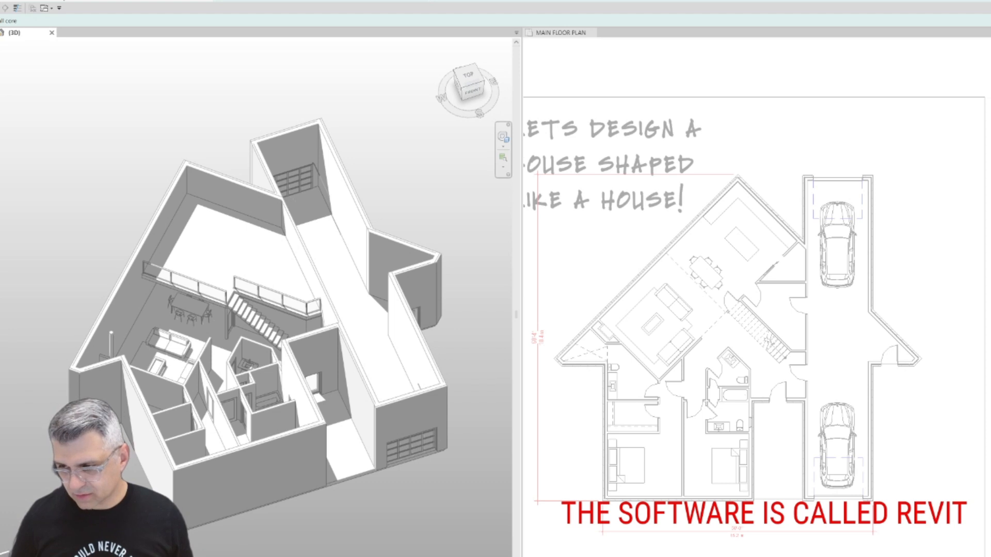
click(609, 253)
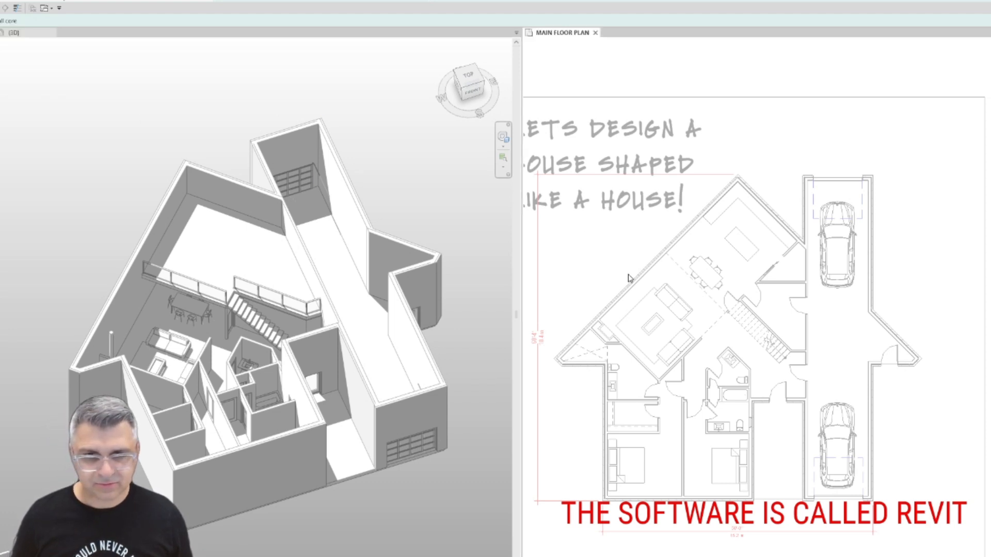
key(Tab)
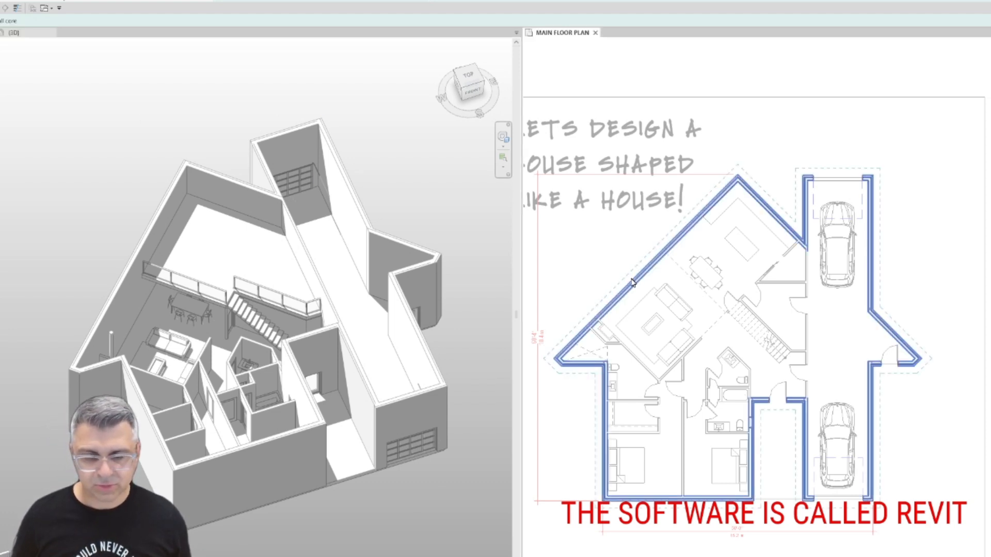
click(633, 282)
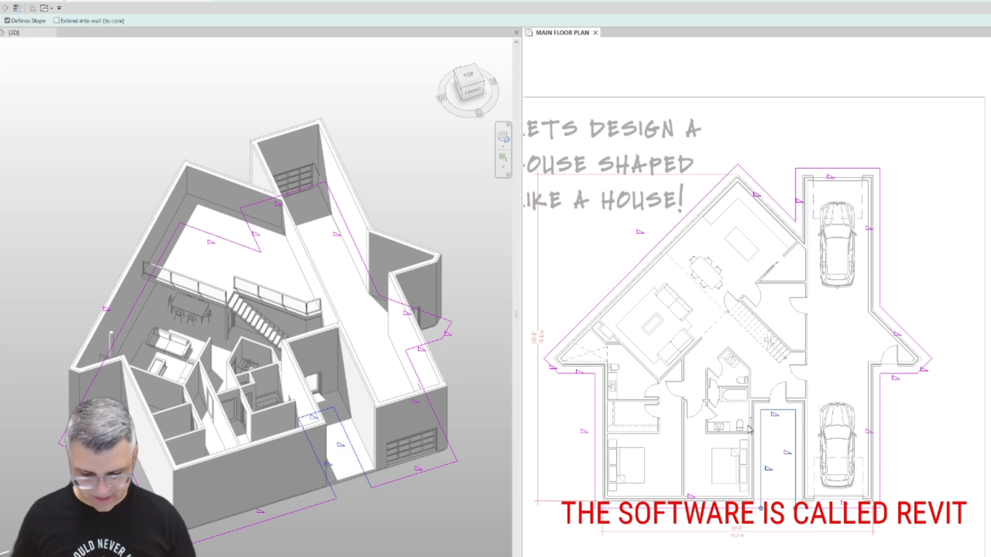
Remove the boundary lines around the recessed front entry, close the footprint straight across the front, and finish the roof.
key(Delete)
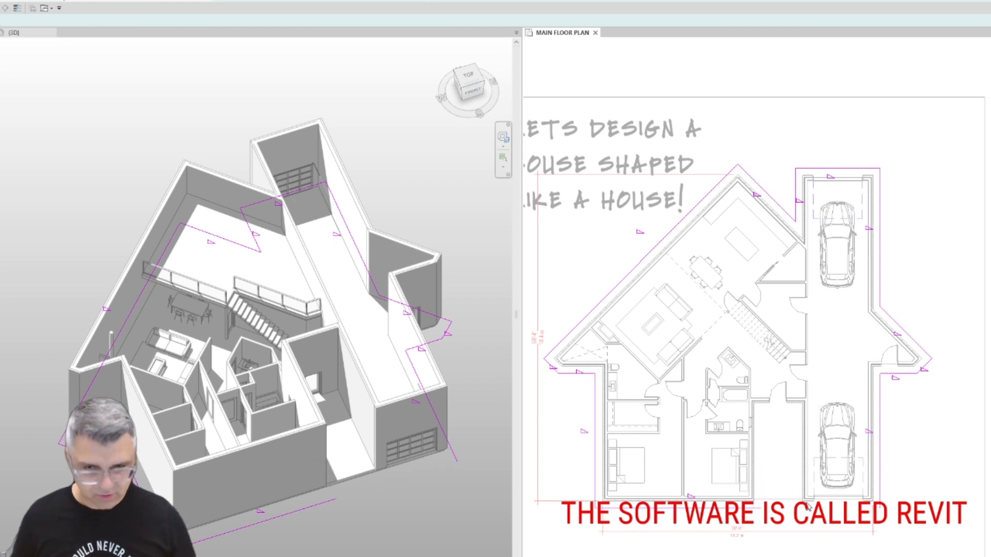
click(883, 483)
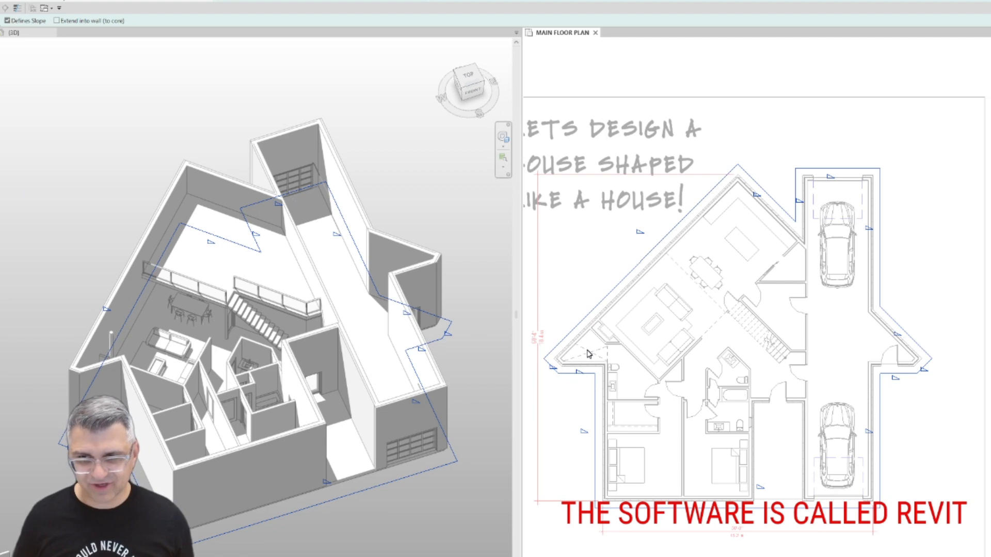
click(225, 1)
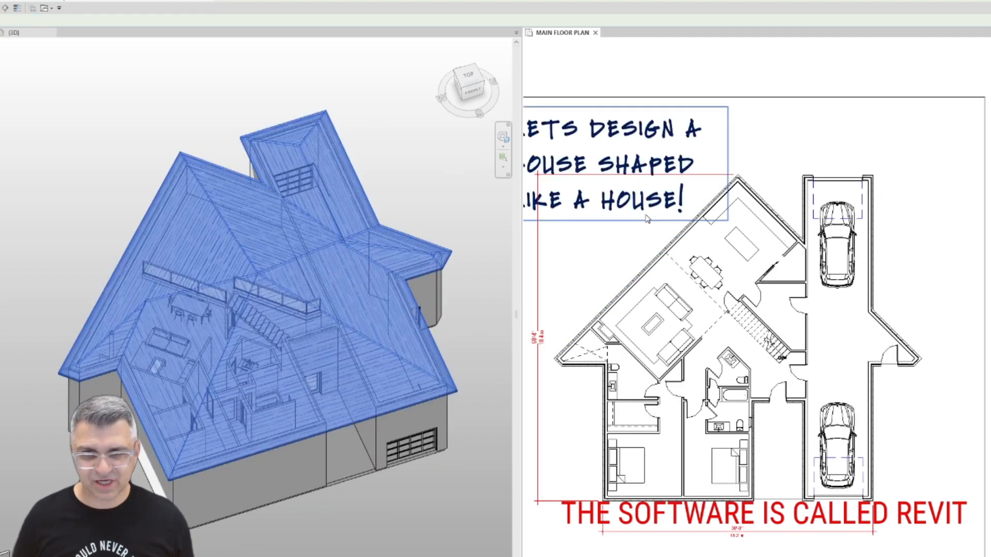
click(413, 206)
click(425, 191)
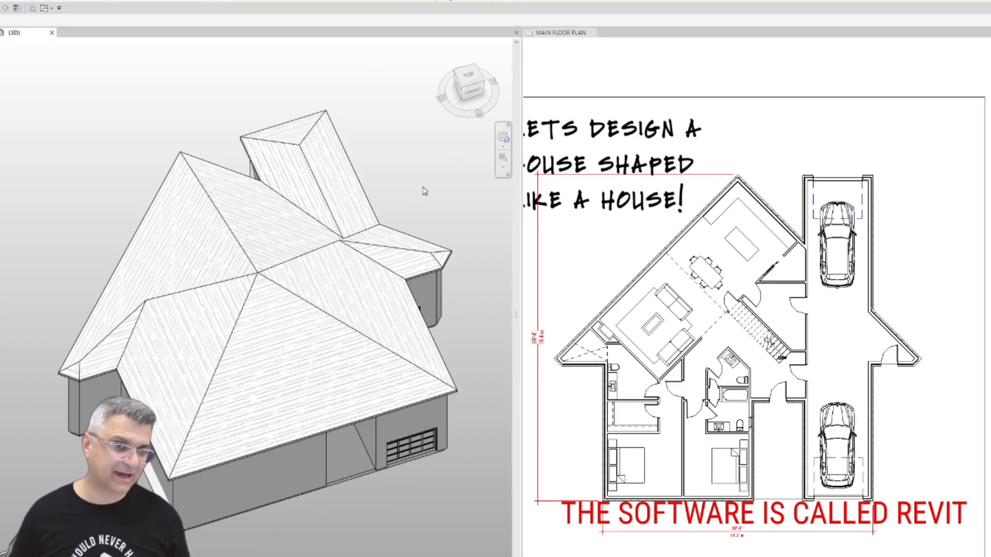
Examine the finished hip roof from several angles and from directly above, checking its house-shaped outline.
click(303, 303)
shift+middle_drag(303, 302, 332, 367)
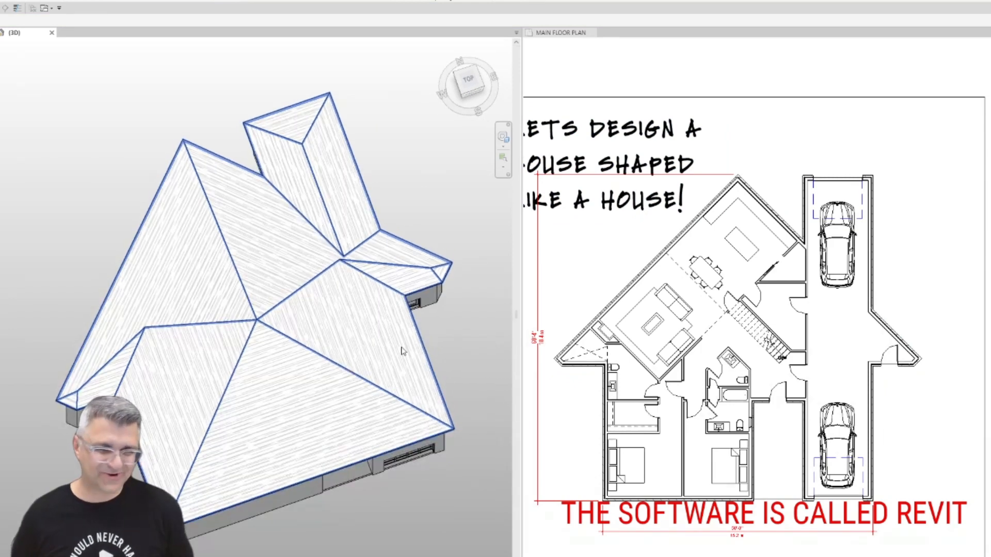
click(451, 394)
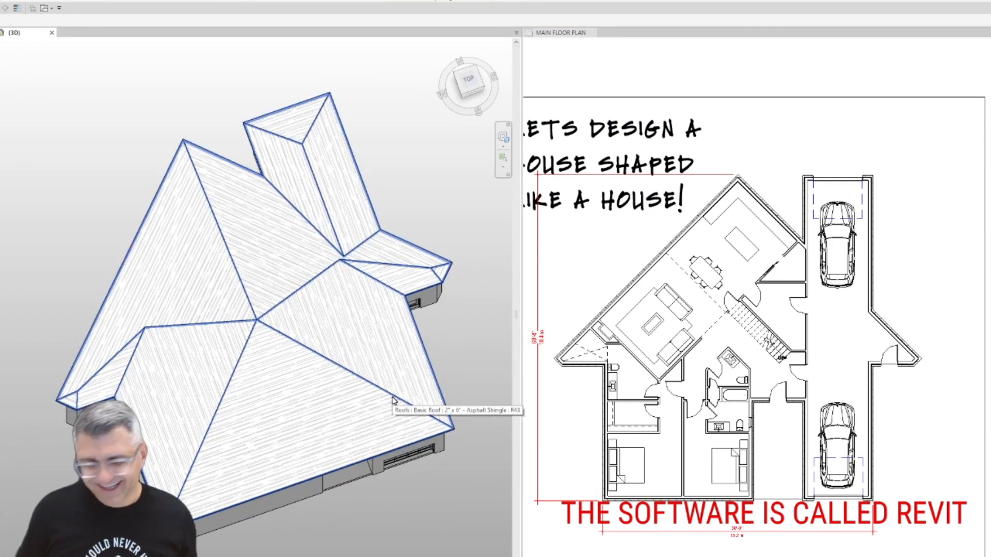
shift+middle_drag(354, 361, 241, 428)
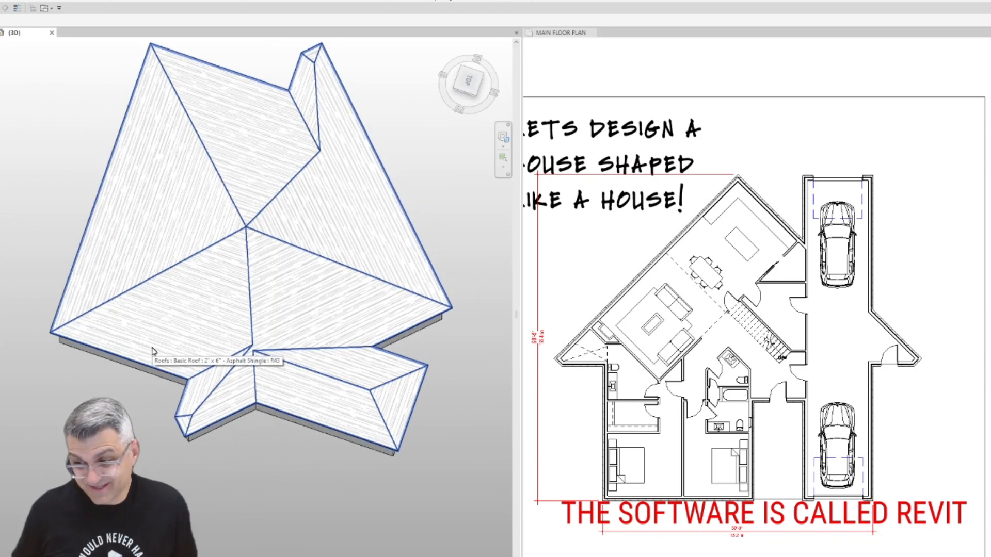
mouse_move(126, 325)
shift+middle_down()
mouse_move(394, 420)
mouse_move(309, 380)
mouse_move(375, 307)
shift+middle_up()
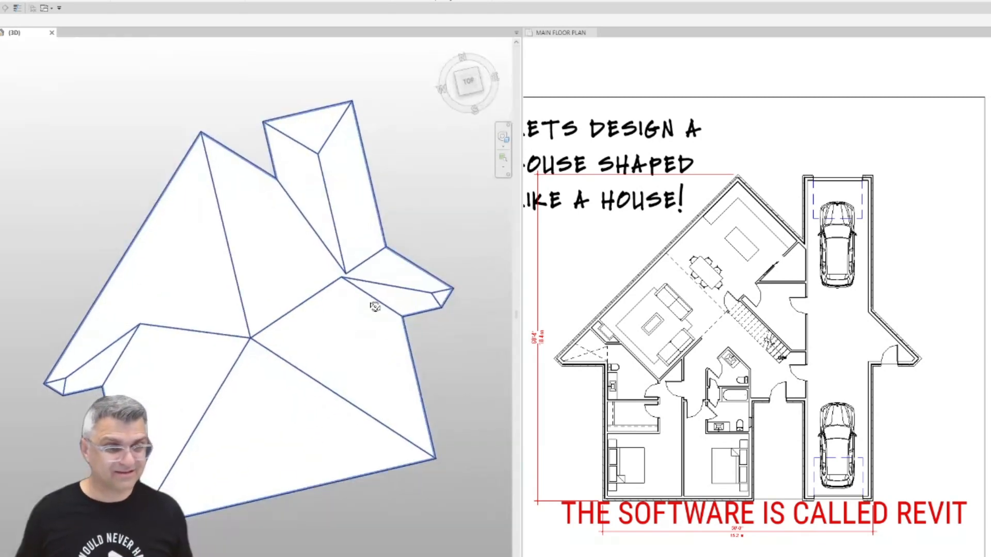
scroll(385, 307, down, 10)
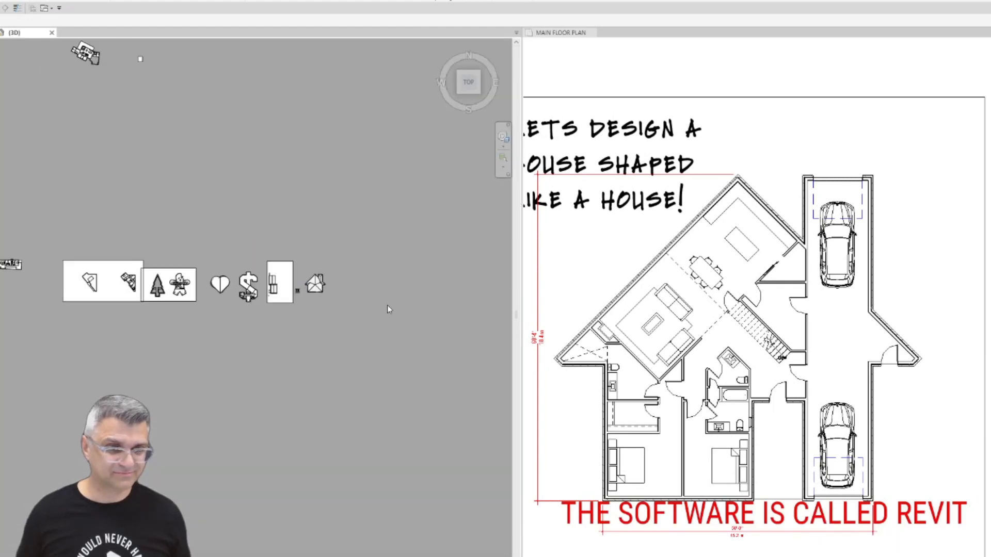
scroll(209, 258, up, 3)
middle_drag(209, 258, 477, 365)
middle_drag(458, 419, 110, 329)
scroll(356, 328, up, 7)
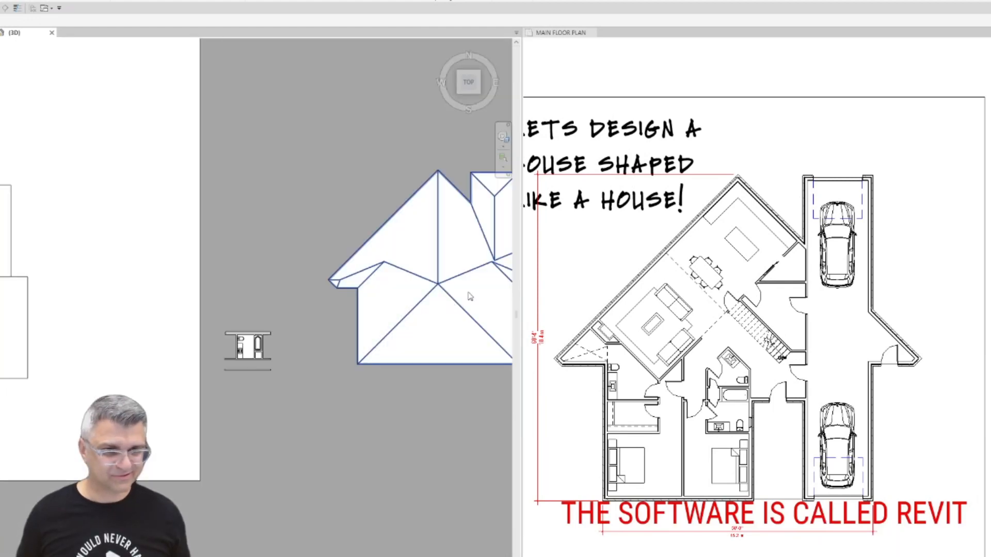
mouse_move(470, 297)
middle_down()
mouse_move(303, 317)
mouse_move(343, 316)
middle_up()
scroll(289, 312, up, 4)
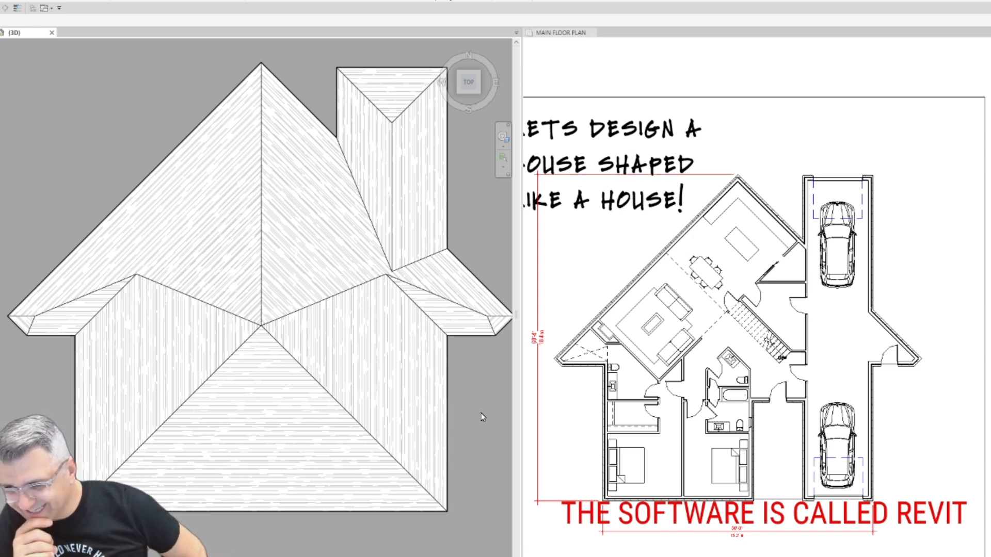
Delete the roof from the house, exposing the walls and interior in the 3D view.
click(281, 315)
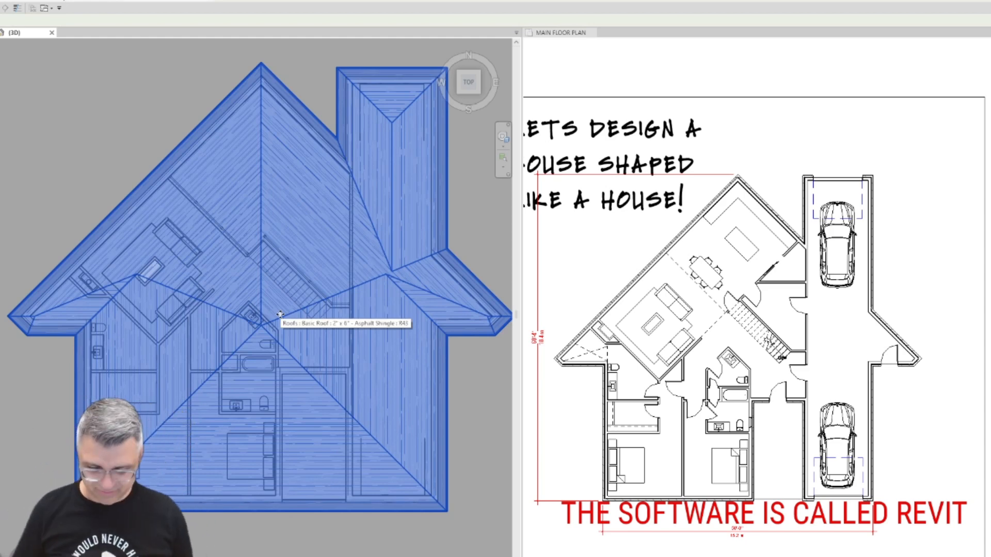
key(Delete)
scroll(281, 319, down, 3)
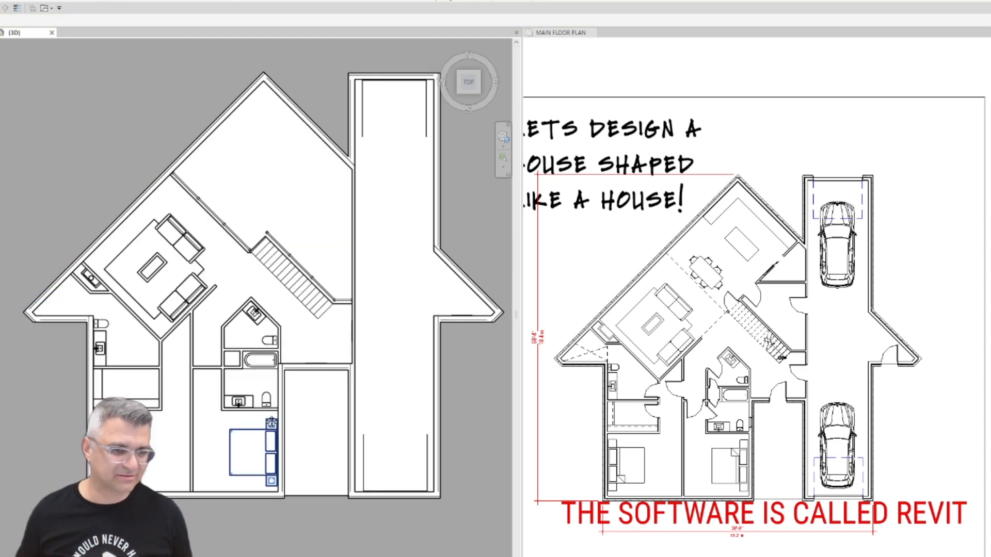
shift+middle_drag(281, 319, 320, 347)
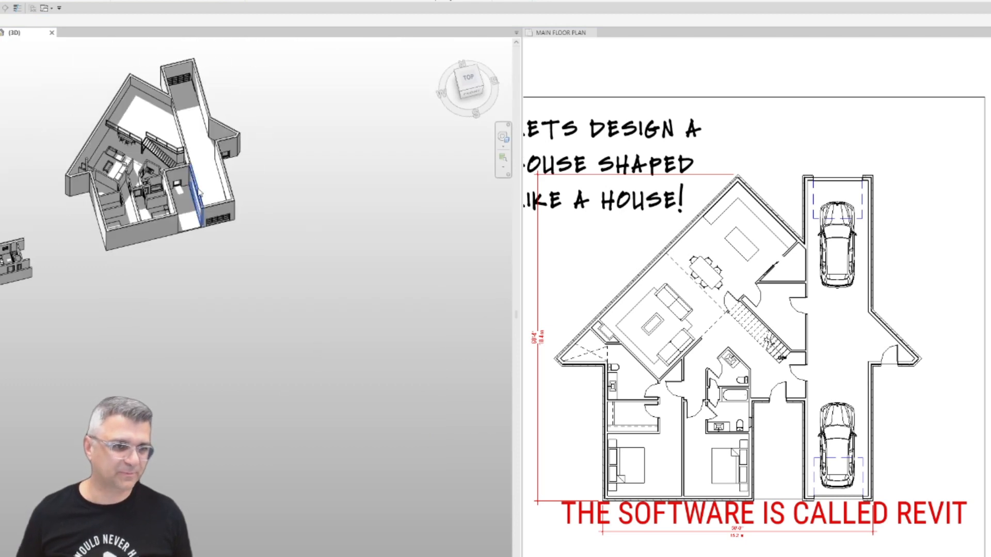
click(197, 204)
shift+middle_drag(184, 272, 416, 398)
scroll(353, 338, up, 2)
scroll(373, 361, up, 3)
click(407, 467)
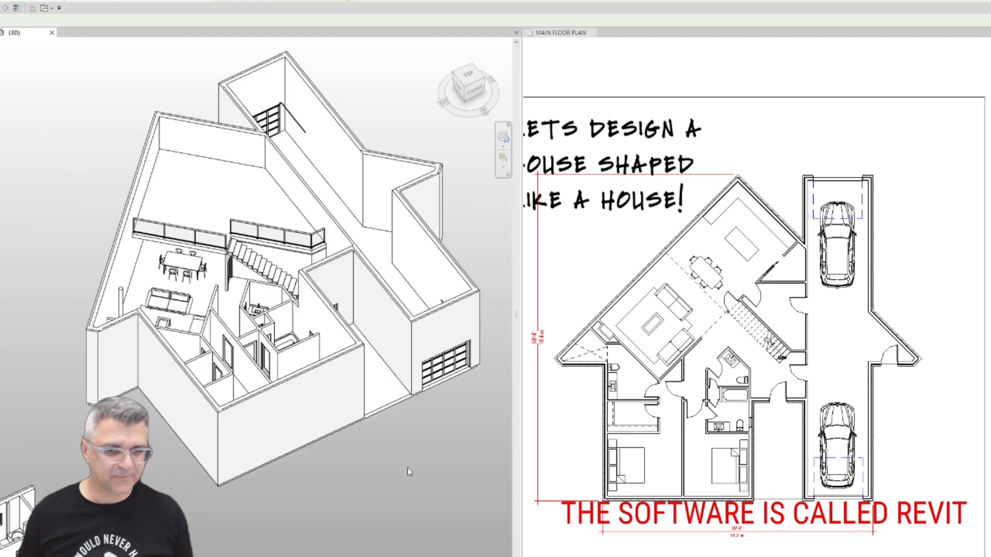
Recreate the sloped footprint roof over the exterior walls, with its front edge running straight across the recessed entry.
middle_drag(480, 379, 389, 439)
scroll(602, 261, down, 2)
scroll(602, 264, down, 1)
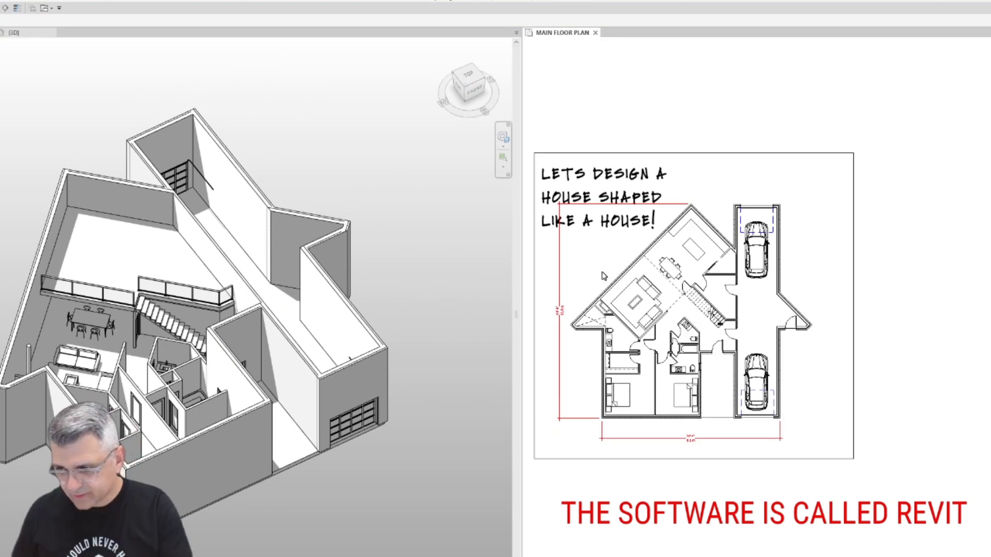
click(420, 333)
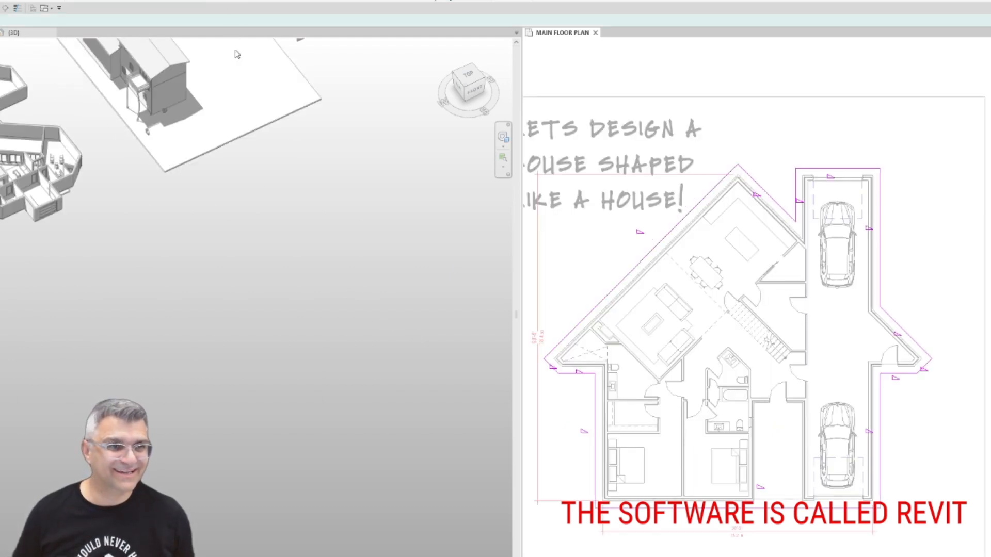
click(290, 309)
middle_drag(347, 75, 284, 309)
scroll(296, 179, up, 6)
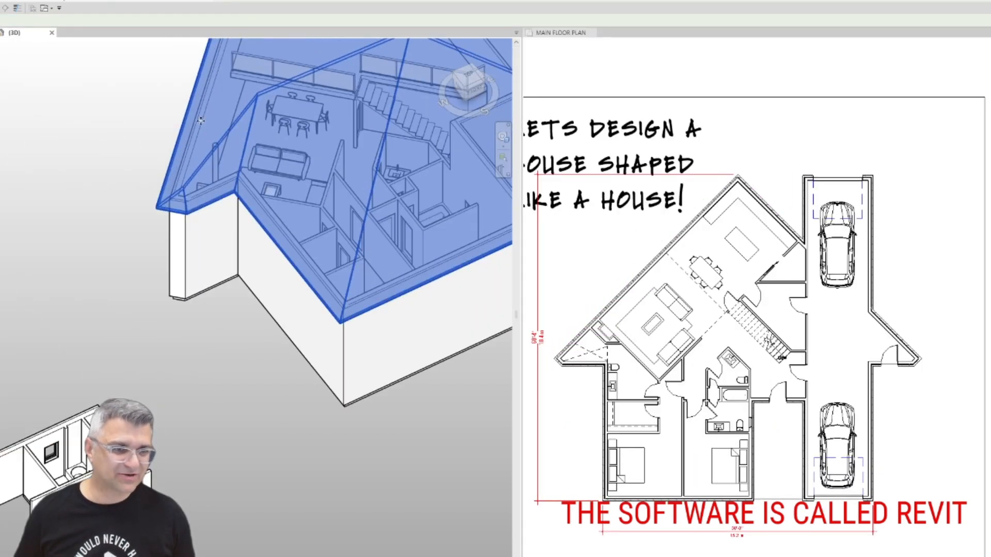
click(149, 227)
middle_drag(209, 204, 123, 328)
scroll(122, 325, down, 1)
scroll(110, 306, down, 1)
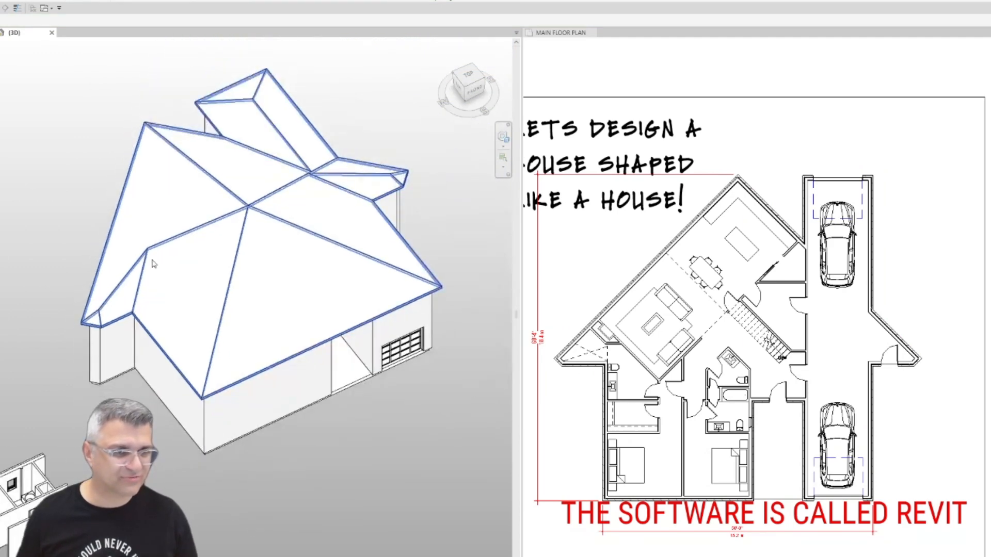
Add a roof gutter along the eave edges and inspect it around the house.
click(4, 0)
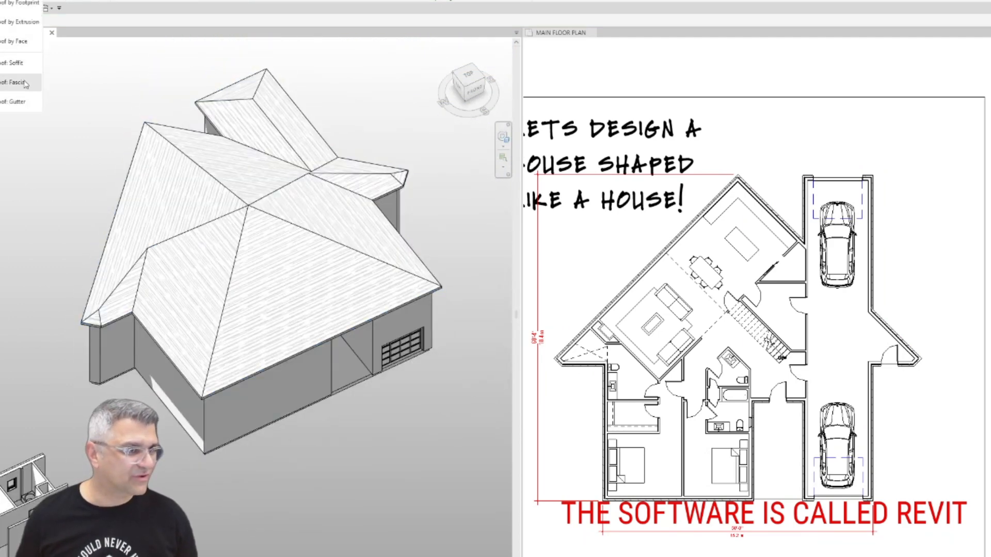
click(21, 102)
scroll(189, 392, up, 5)
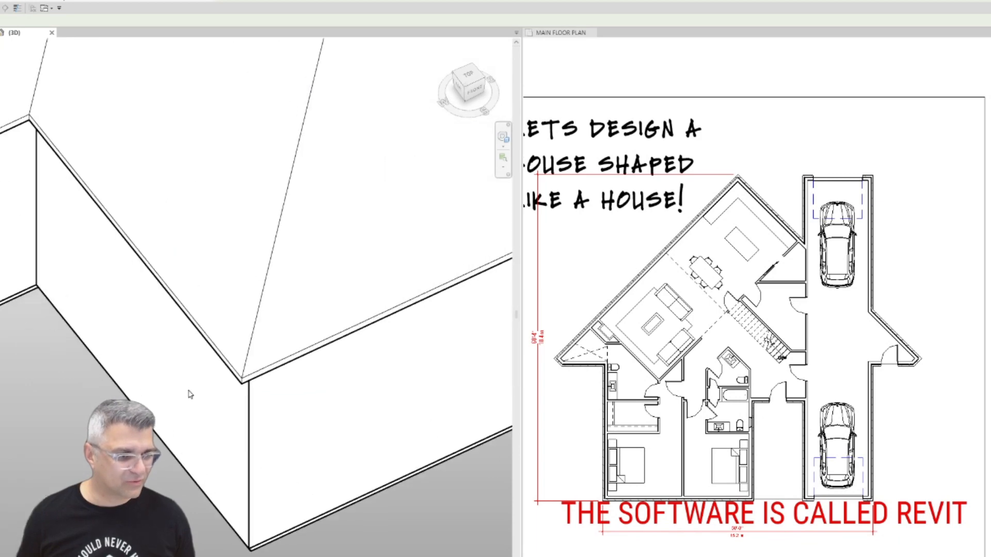
click(264, 373)
scroll(271, 362, down, 5)
shift+middle_drag(279, 323, 257, 315)
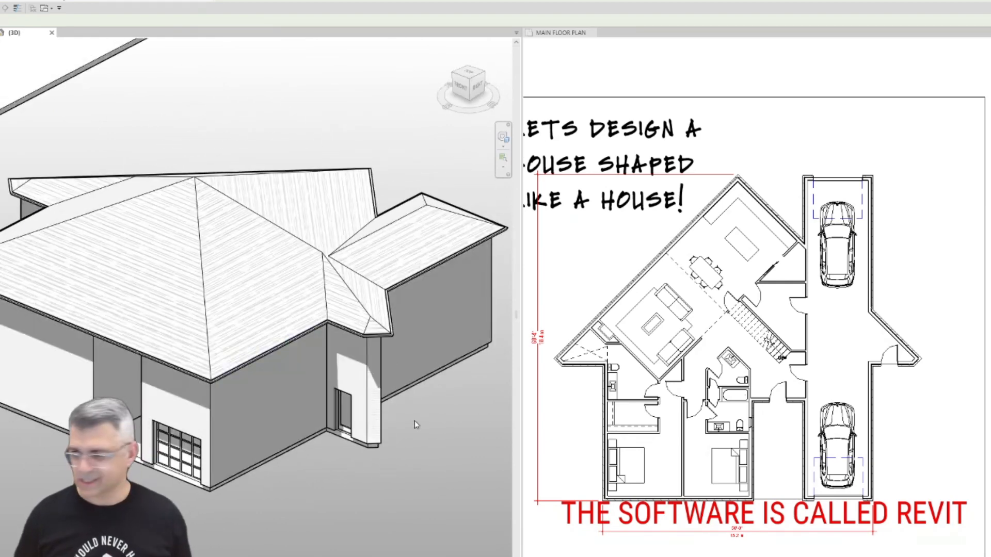
scroll(395, 390, up, 5)
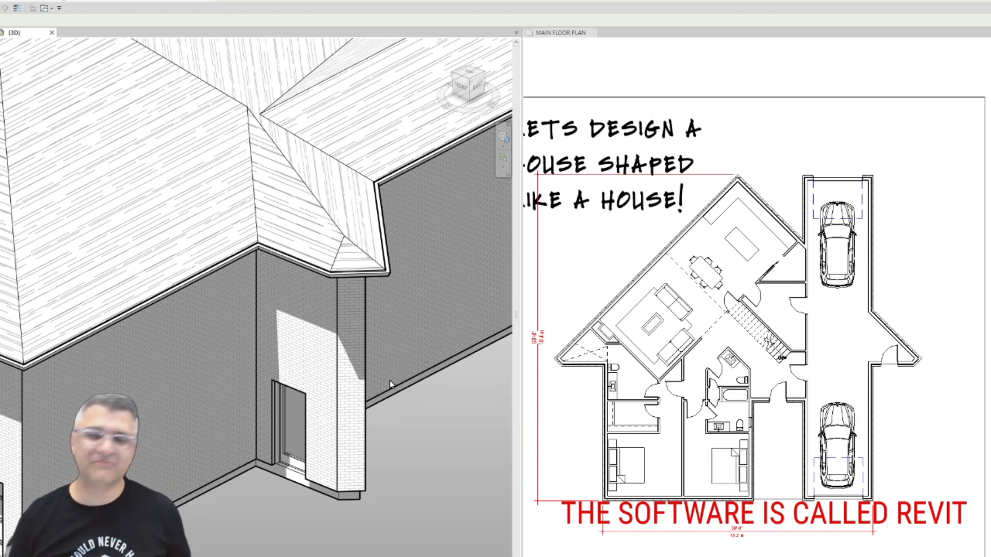
scroll(372, 365, down, 6)
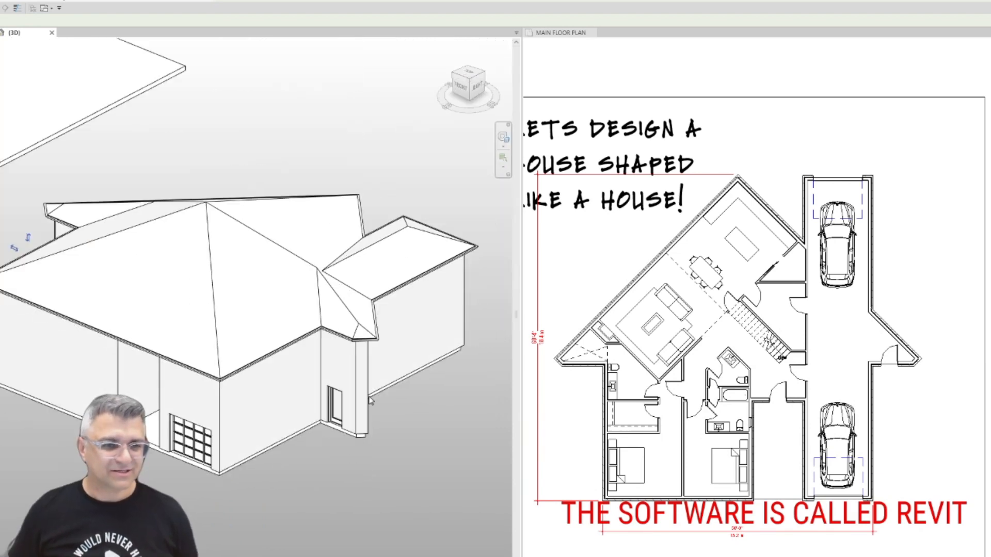
shift+middle_drag(283, 364, 373, 468)
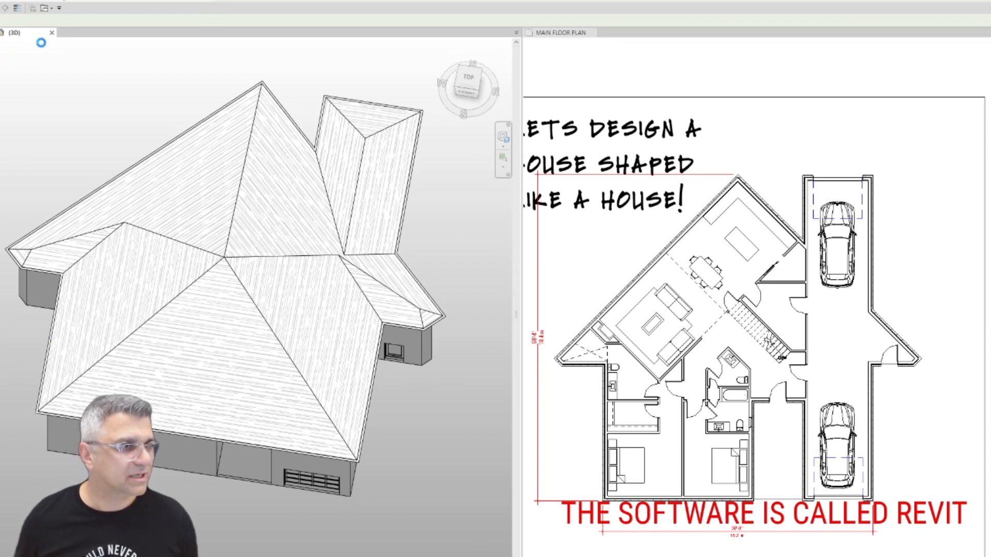
Close the 3D view and place a window in the front exterior wall of each of the two bedrooms.
click(54, 33)
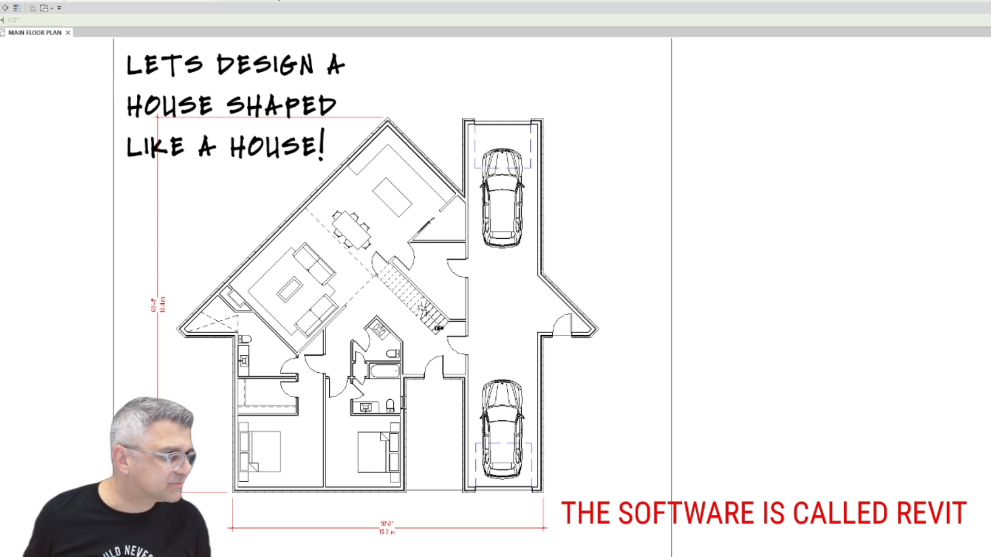
scroll(364, 491, up, 3)
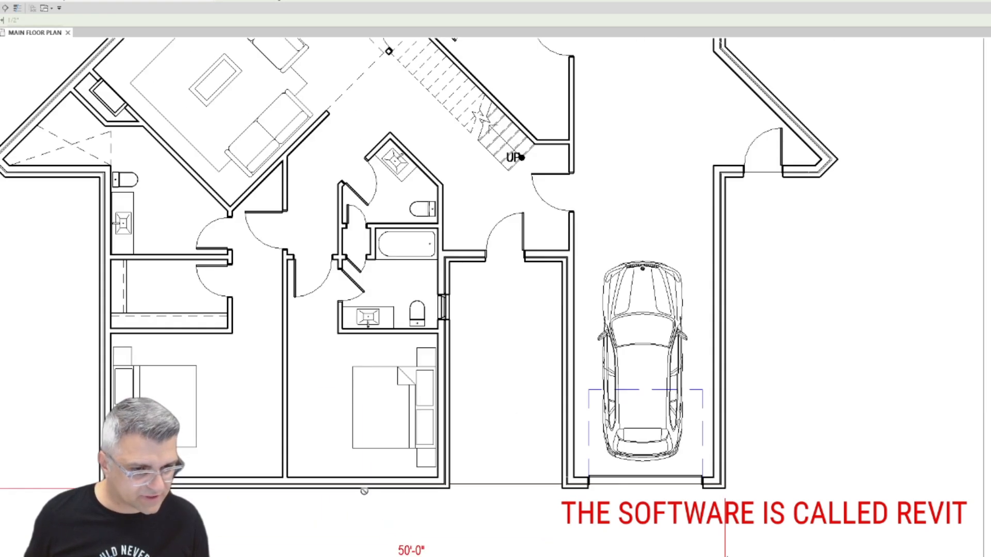
click(366, 486)
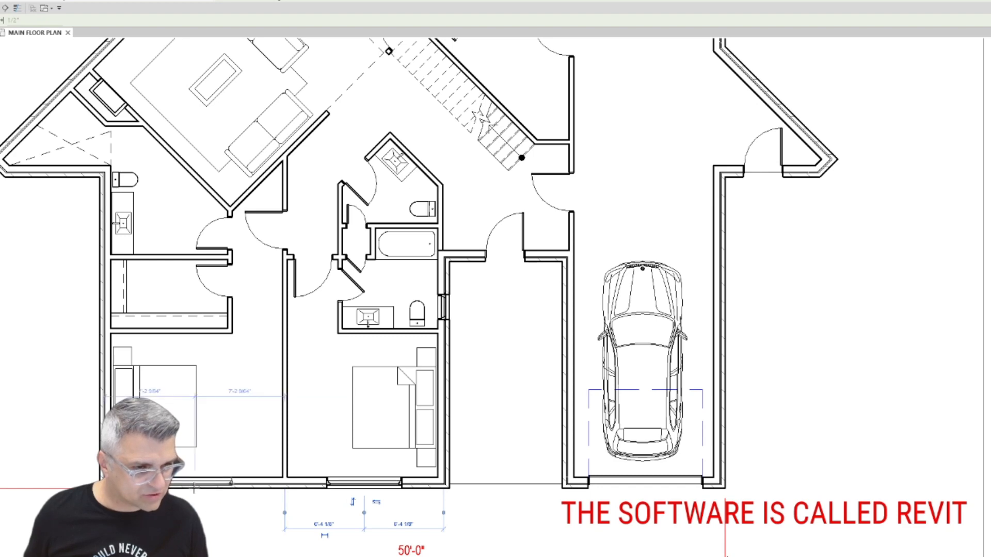
middle_drag(245, 241, 320, 363)
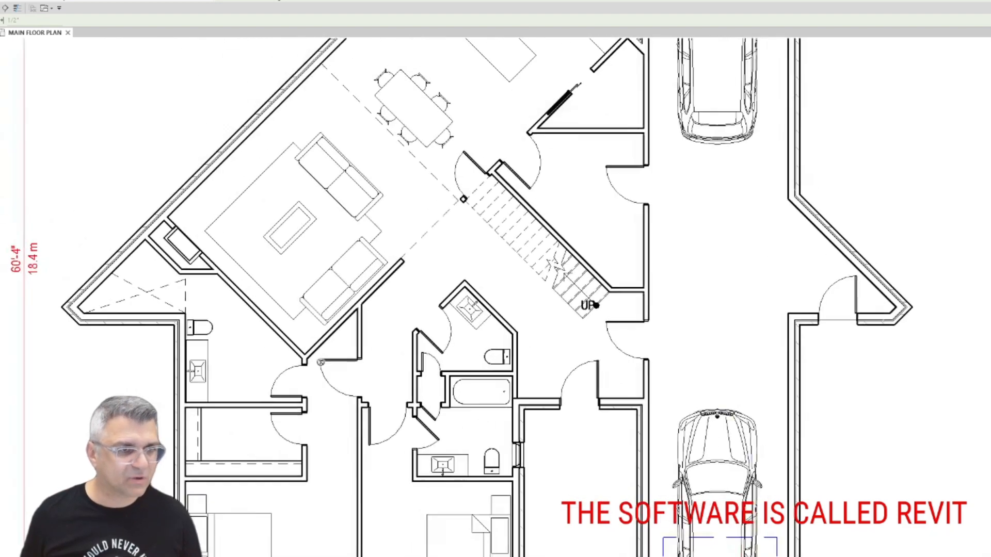
Place two windows in the garage's outer side wall, one beside each car, with the upper one centred about 12'-6" from the garage's end.
middle_drag(607, 435, 591, 359)
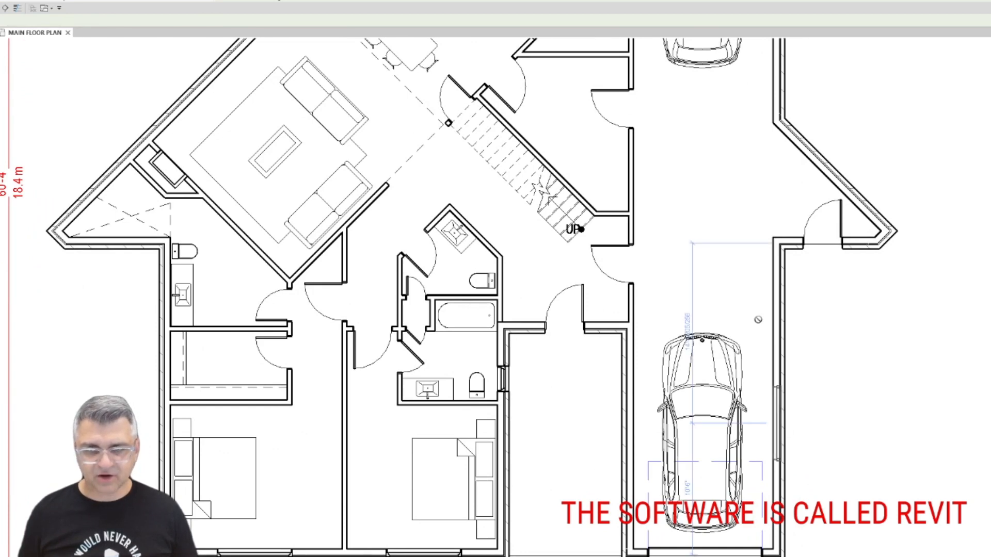
middle_drag(760, 82, 703, 319)
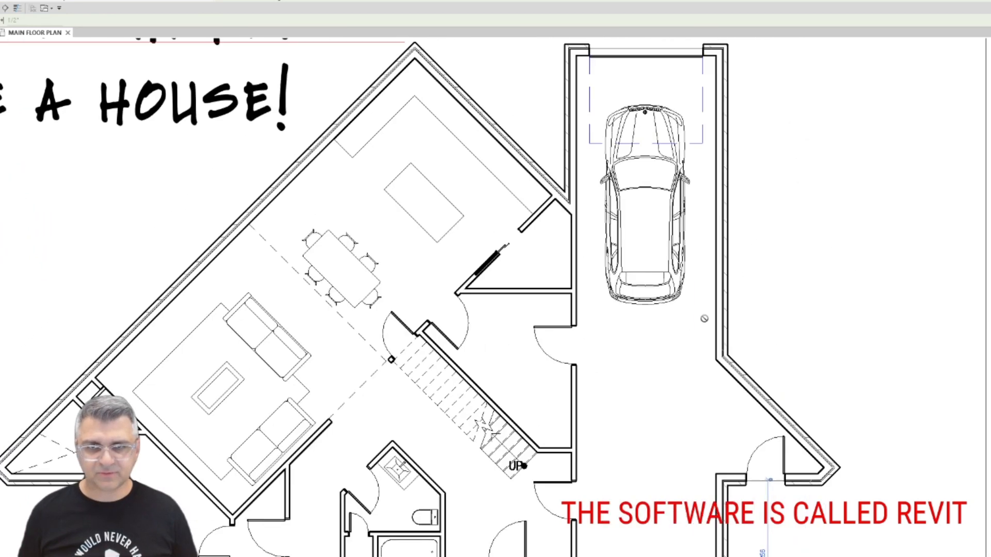
click(729, 208)
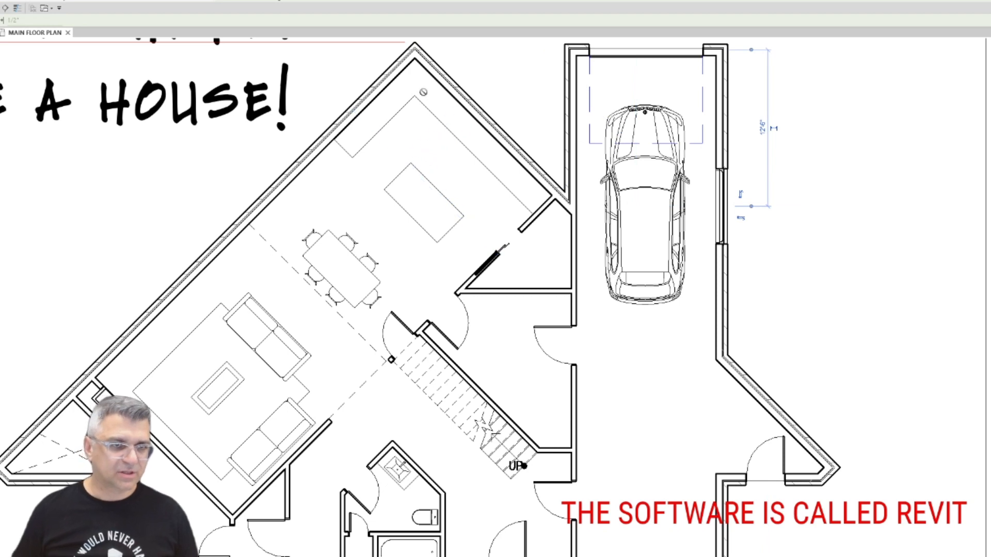
Place windows in the long diagonal wall at the kitchen and living area, and copy the living area window directly beside itself.
click(365, 91)
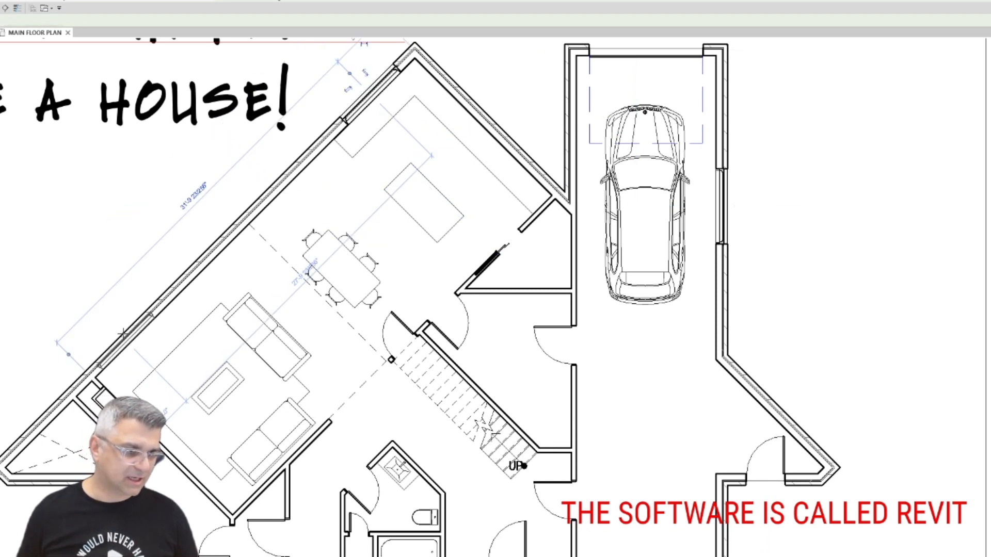
click(156, 315)
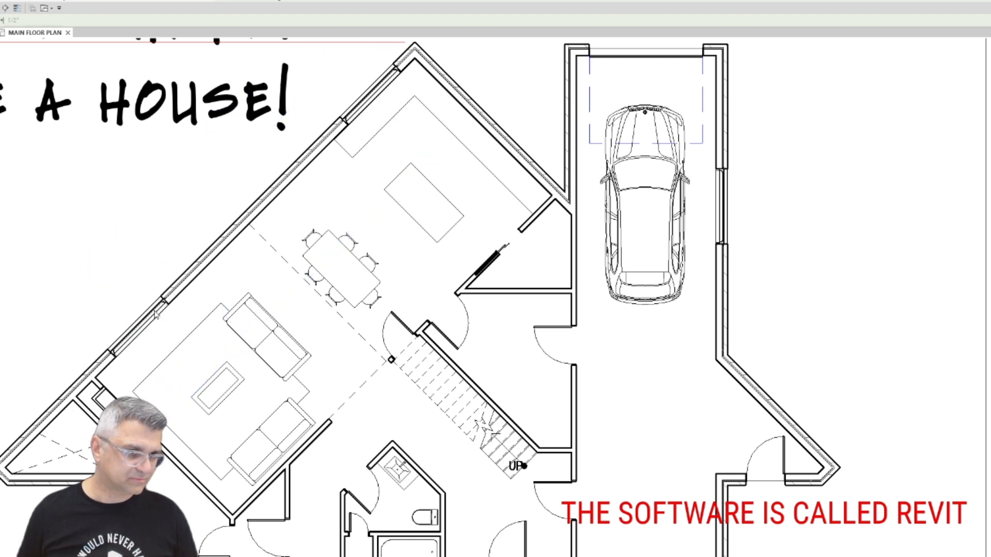
click(156, 315)
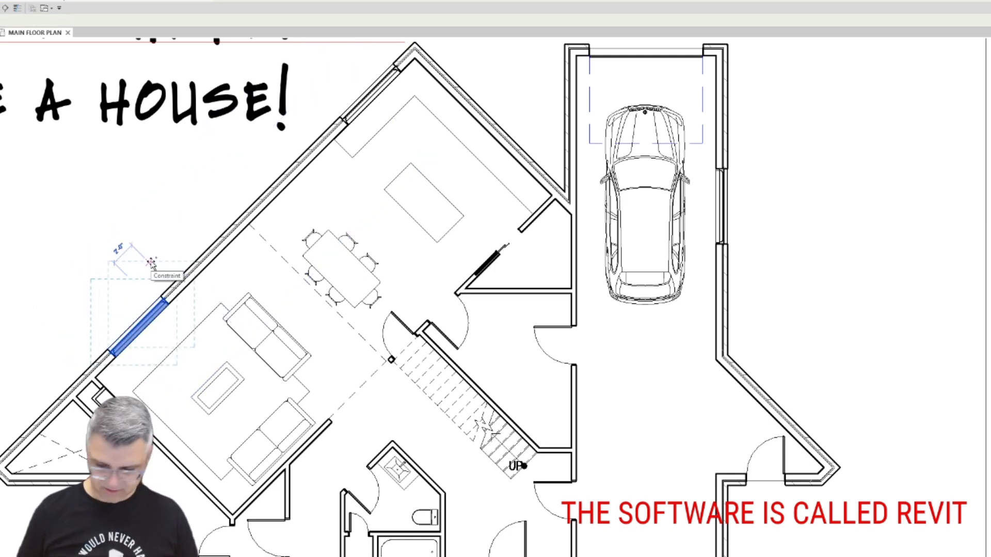
drag(139, 326, 191, 273)
click(106, 228)
click(124, 139)
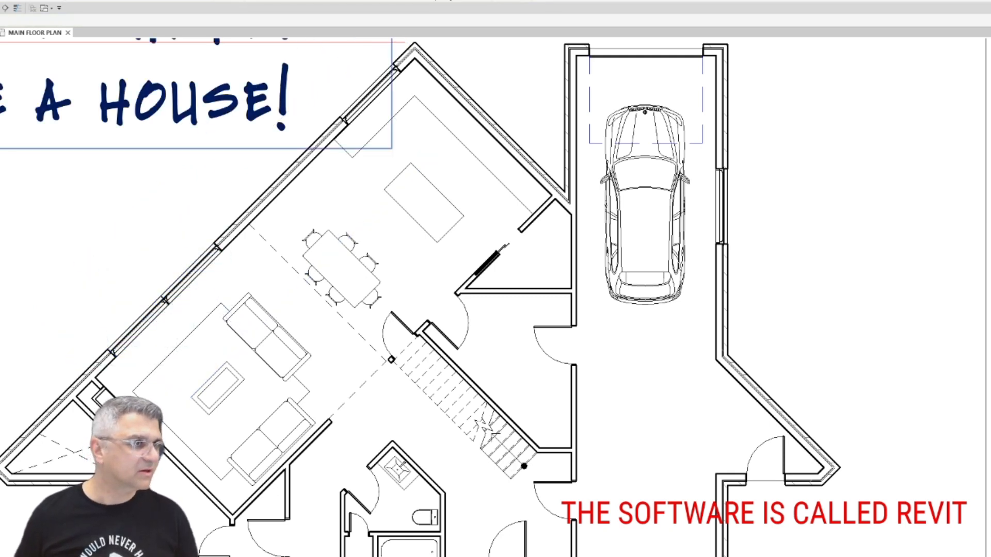
key(Escape)
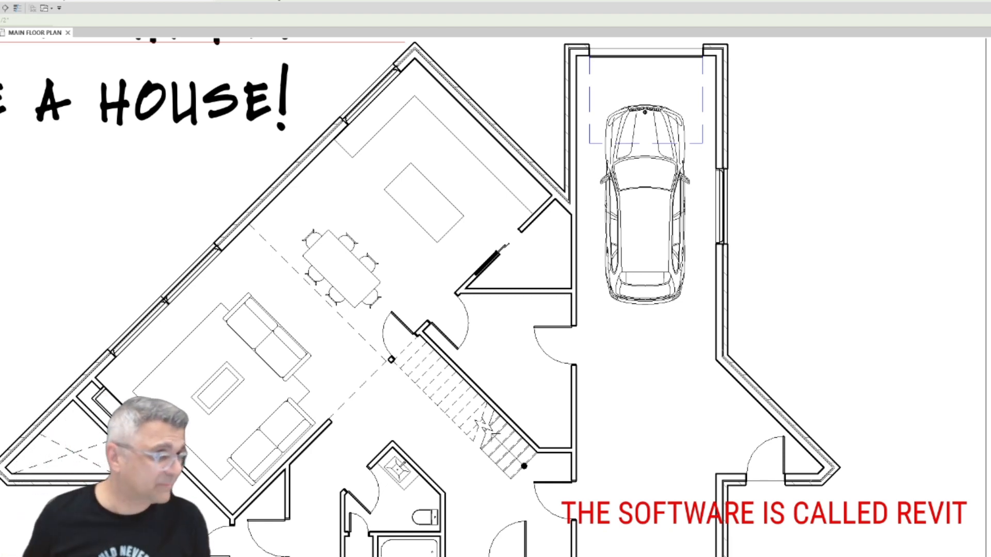
Insert a sliding door in the diagonal wall beside the dining table, midway between the neighbouring windows.
click(282, 184)
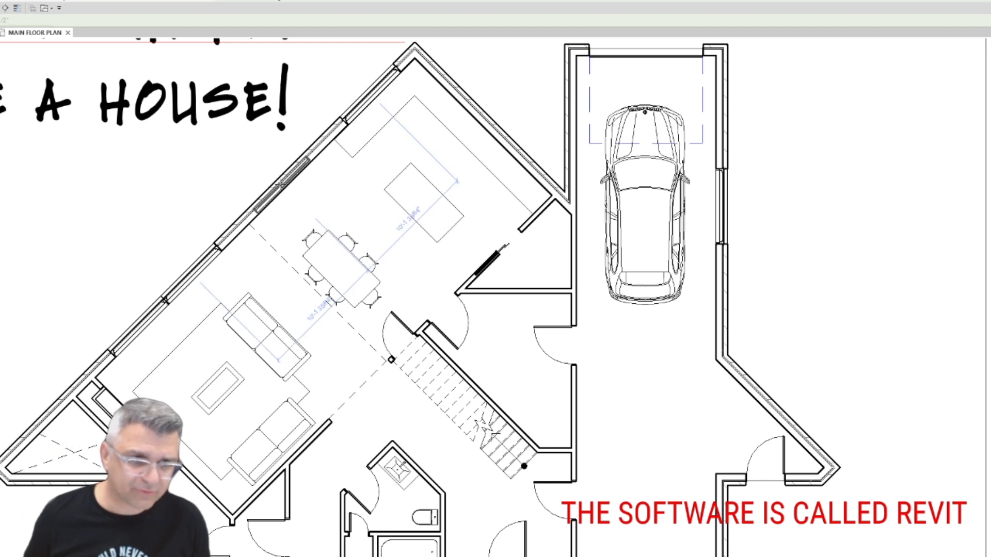
click(276, 180)
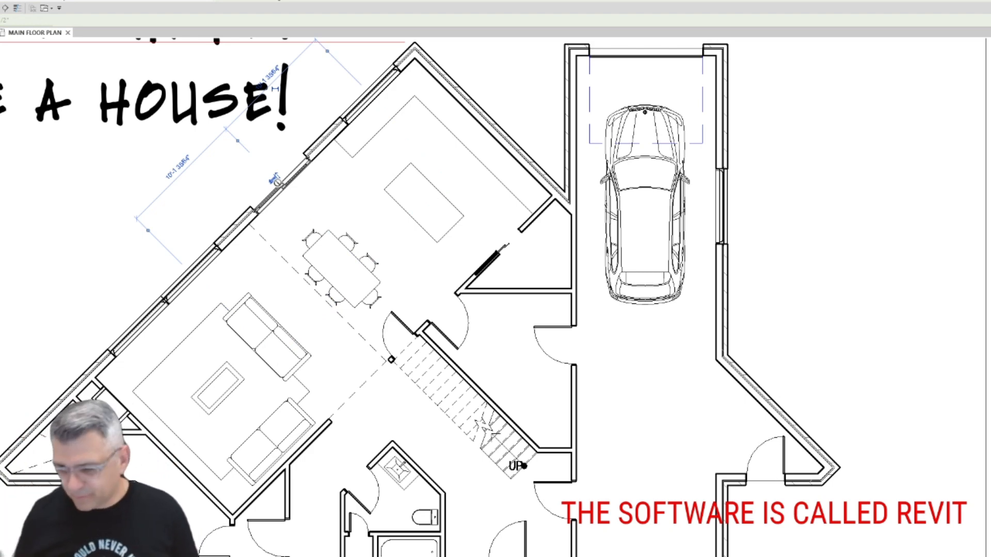
key(Escape)
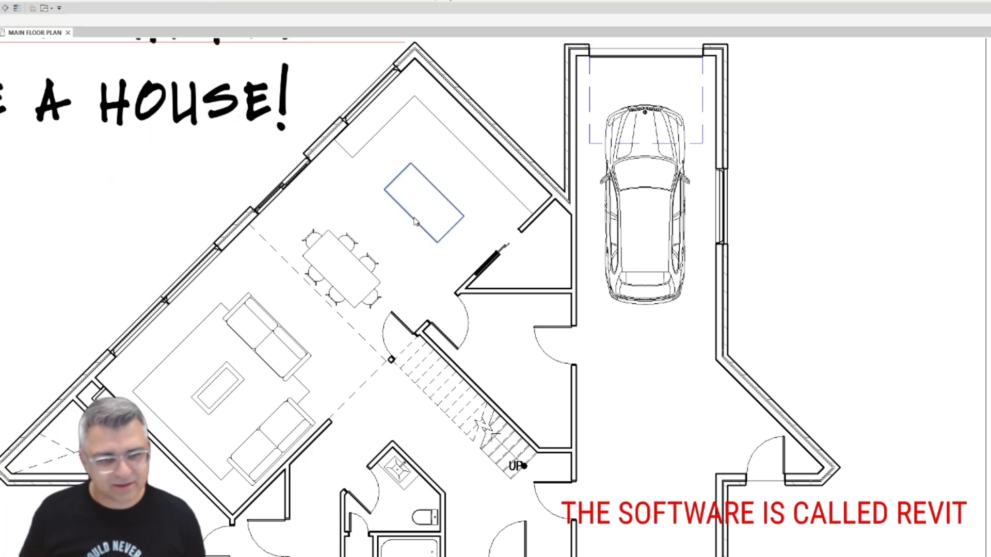
Place a narrow window in the ensuite bathroom's exterior side wall, next to the toilet and just below the recessed corner.
middle_drag(416, 221, 420, 207)
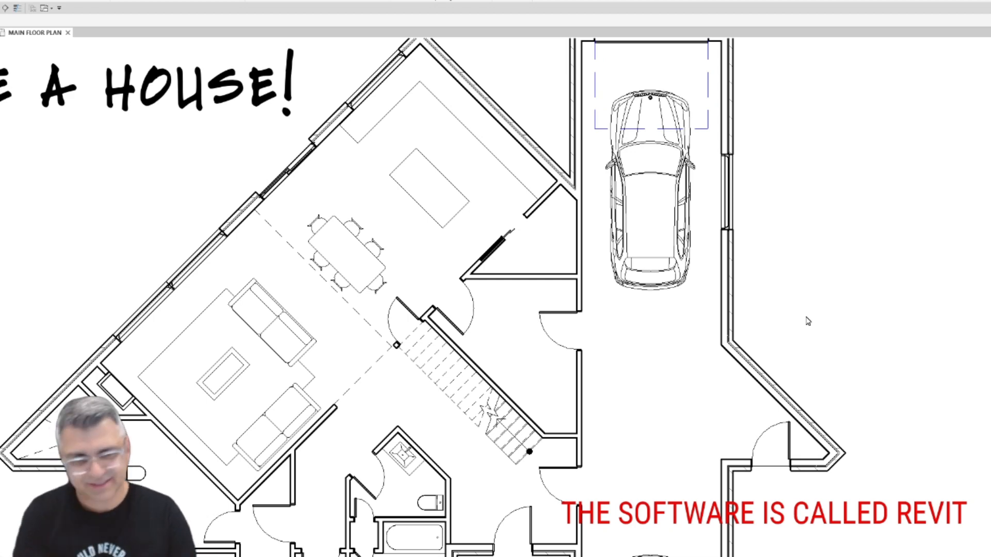
scroll(681, 284, down, 2)
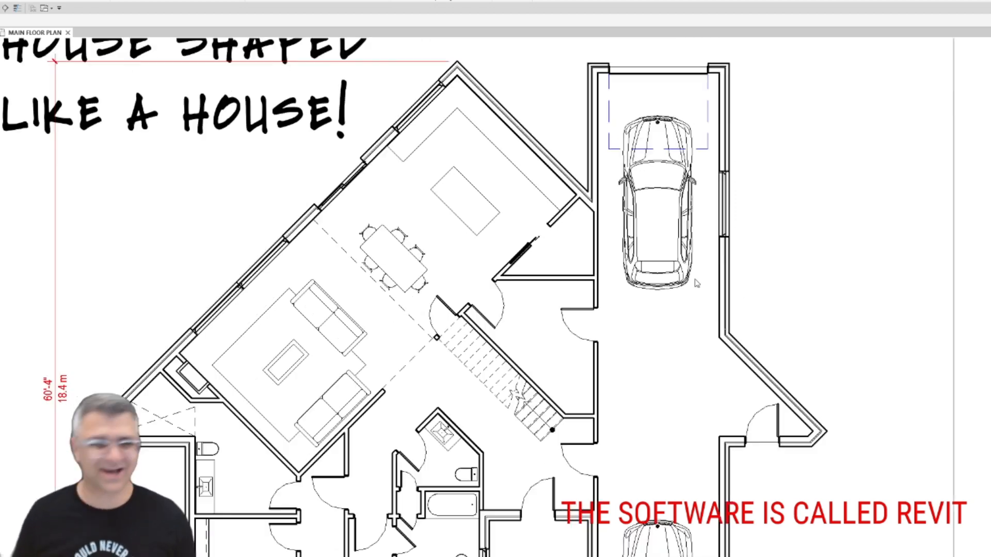
middle_drag(547, 362, 557, 310)
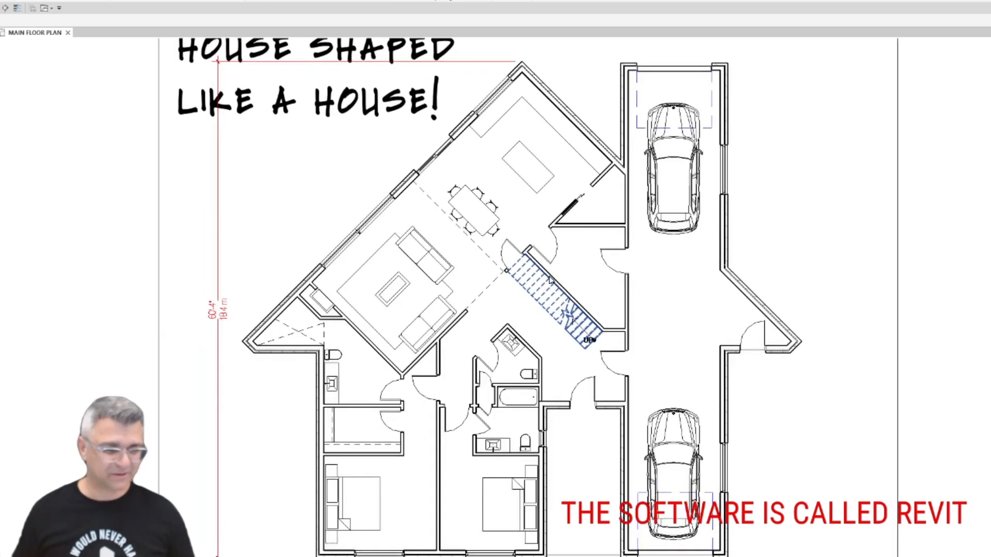
scroll(299, 404, up, 3)
scroll(559, 383, up, 2)
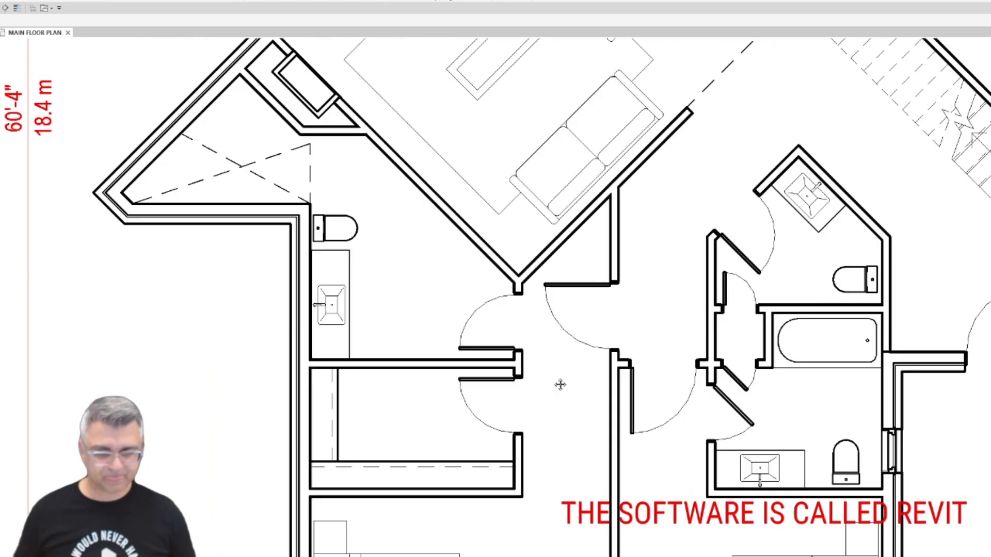
middle_drag(155, 205, 319, 356)
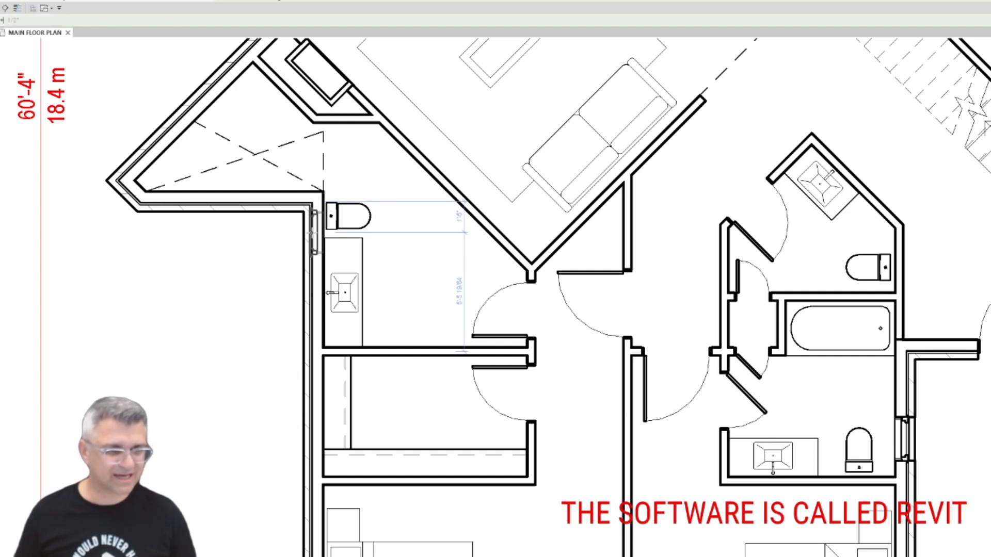
key(Escape)
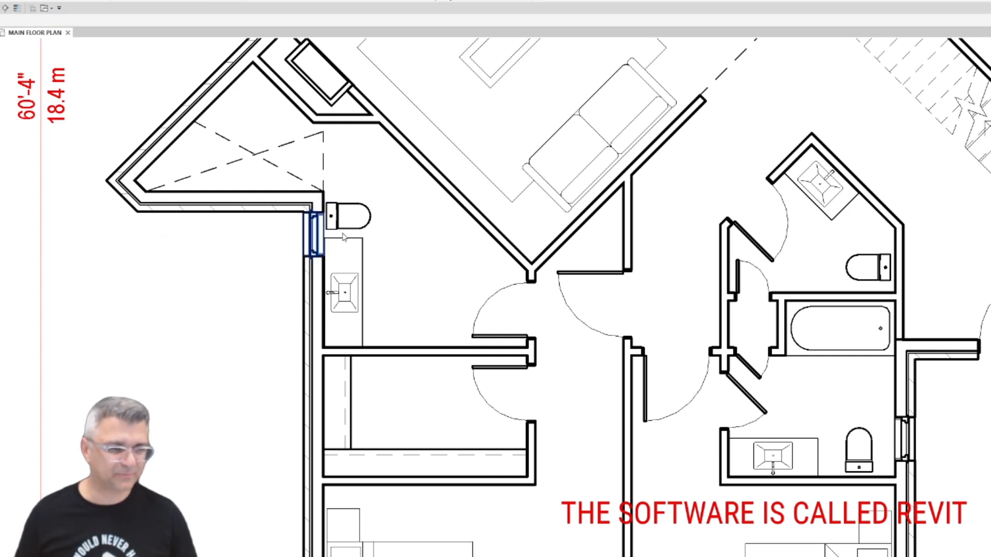
Shorten the ensuite vanity at its toilet end and move the toilet down in line with the new window.
click(341, 258)
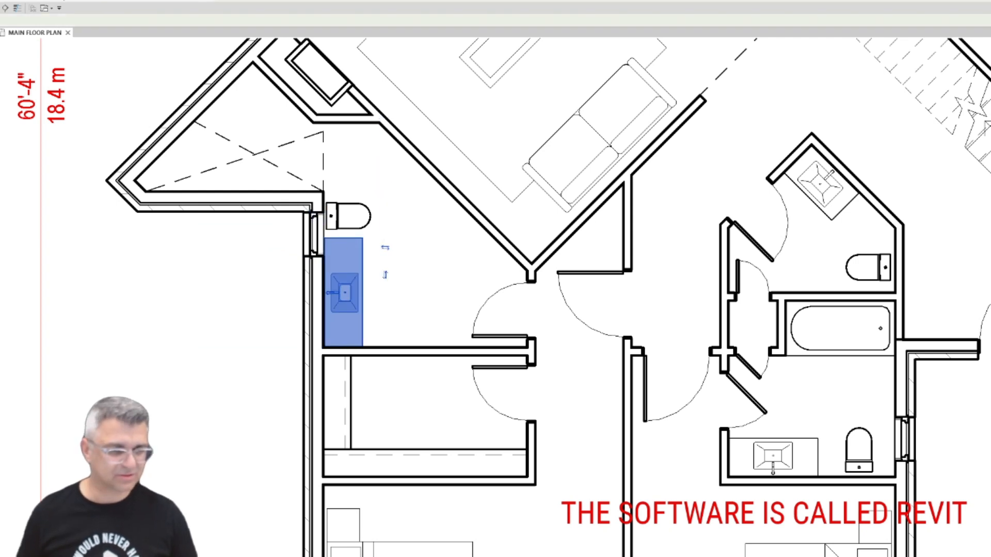
click(333, 226)
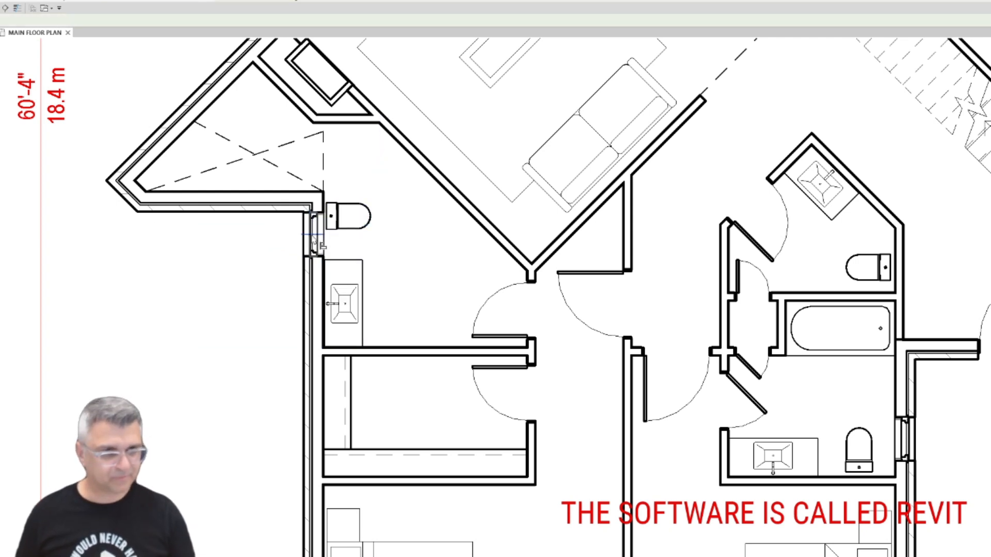
drag(333, 229, 332, 248)
click(74, 252)
scroll(119, 266, down, 2)
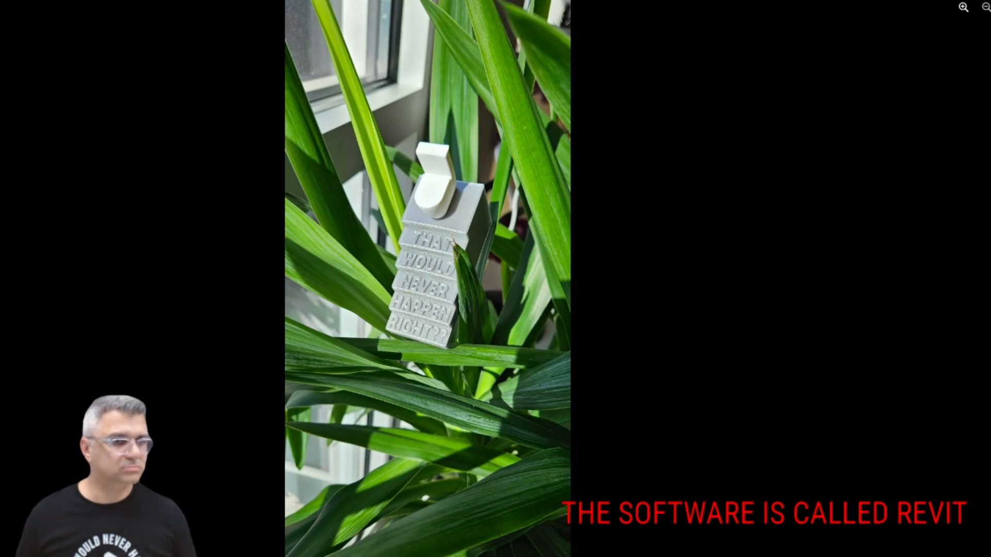
Close the enlarged toilet model photo in the browser and look over the Dory After Dark Facebook group page.
key(Escape)
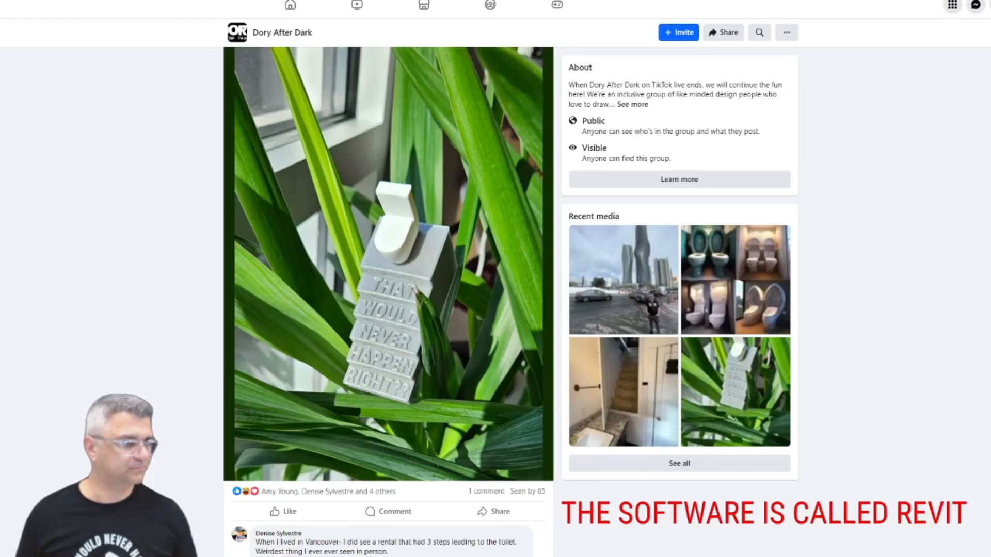
scroll(388, 289, up, 15)
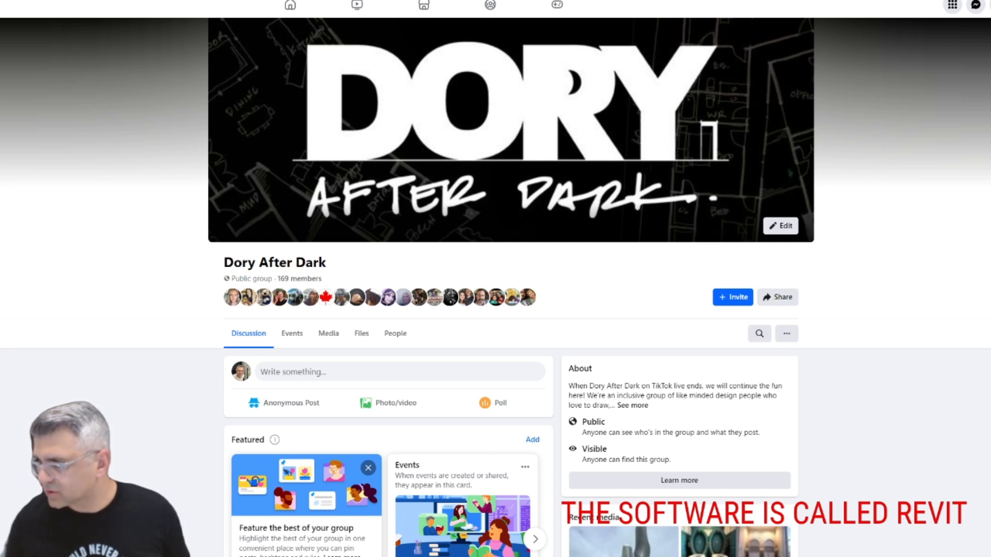
scroll(496, 289, down, 5)
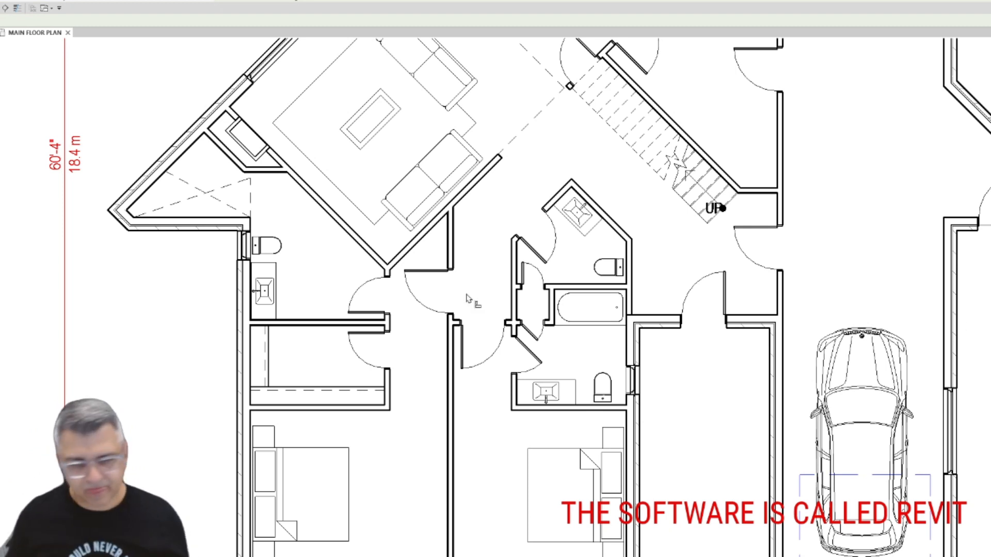
Move the second bathroom's window along the exterior wall, away from the toilet and toward the bathtub.
click(630, 380)
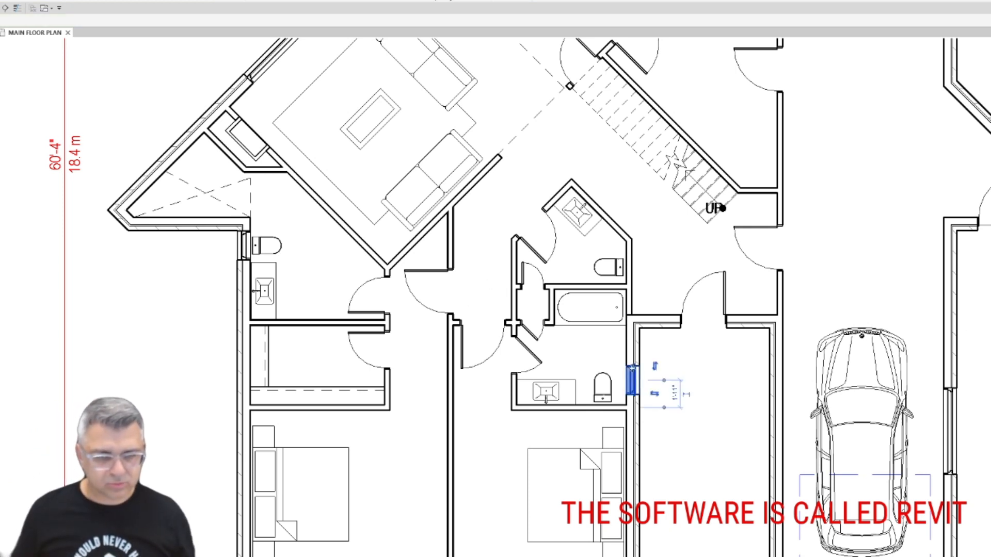
drag(629, 379, 629, 364)
click(492, 293)
Add the text label BED to the bedroom below the walk-in closet and centre it over the room.
scroll(491, 294, down, 3)
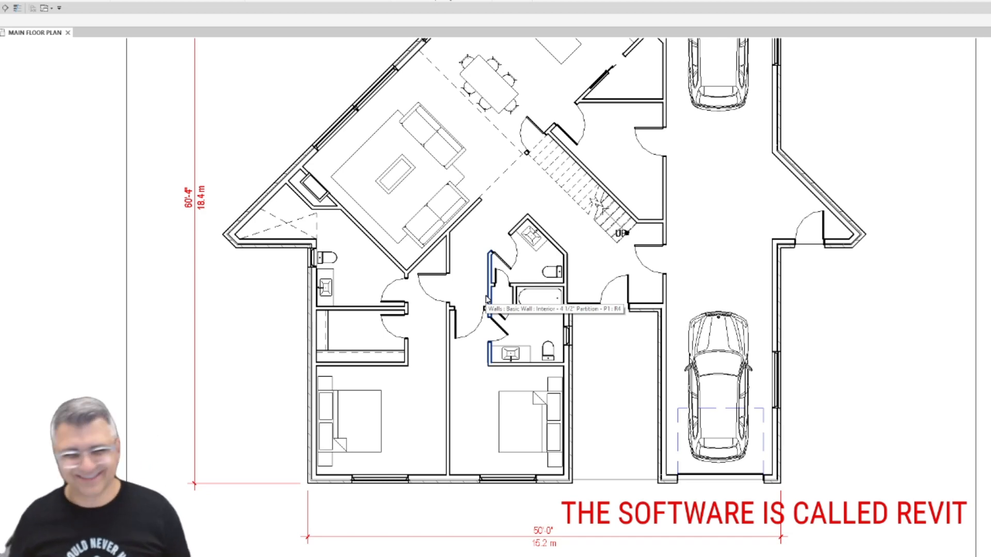
scroll(486, 299, down, 1)
scroll(480, 248, up, 5)
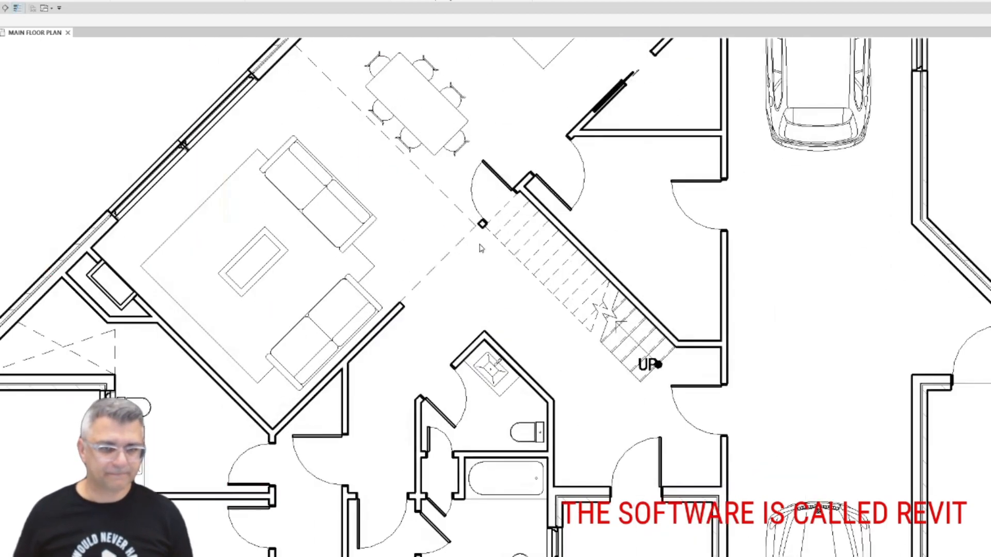
scroll(480, 248, down, 2)
scroll(428, 261, down, 4)
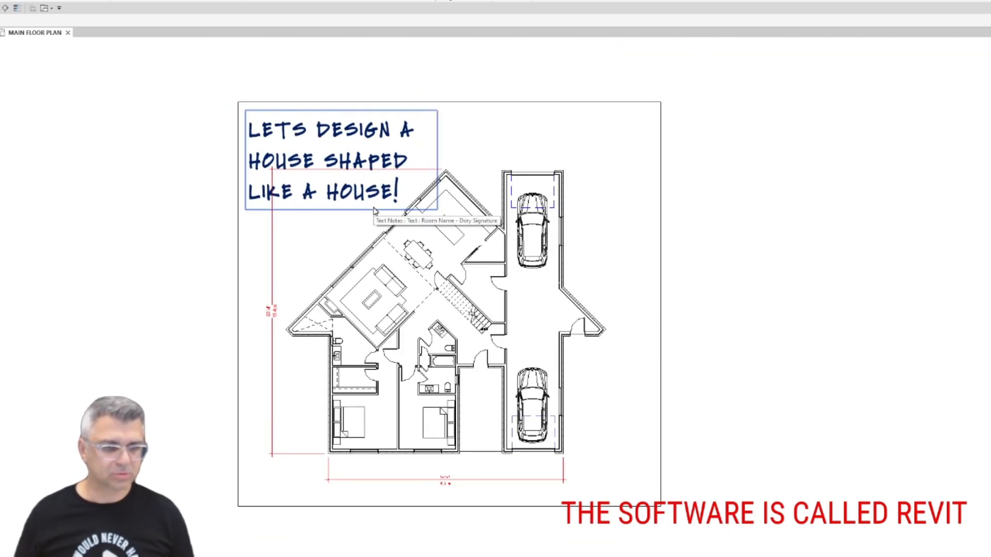
scroll(356, 426, up, 3)
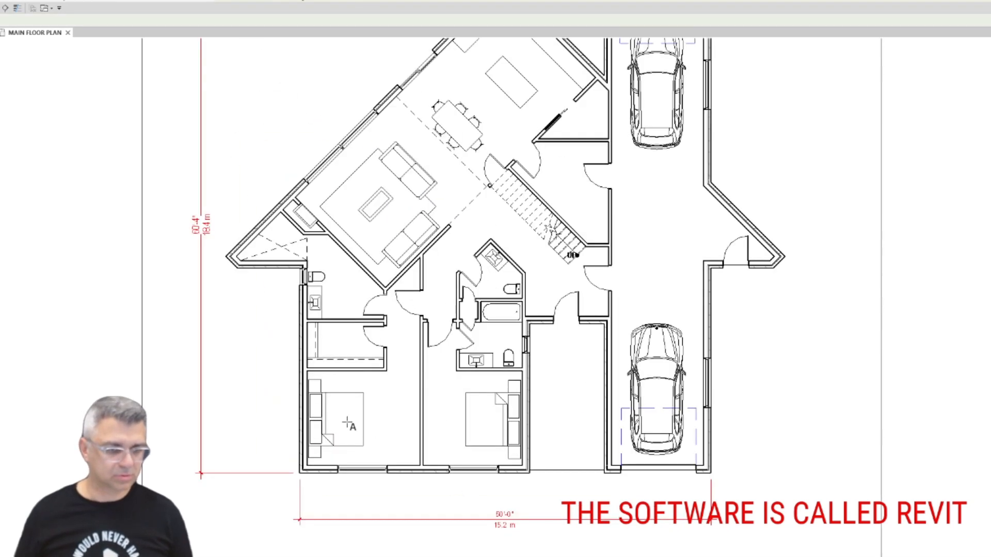
click(348, 426)
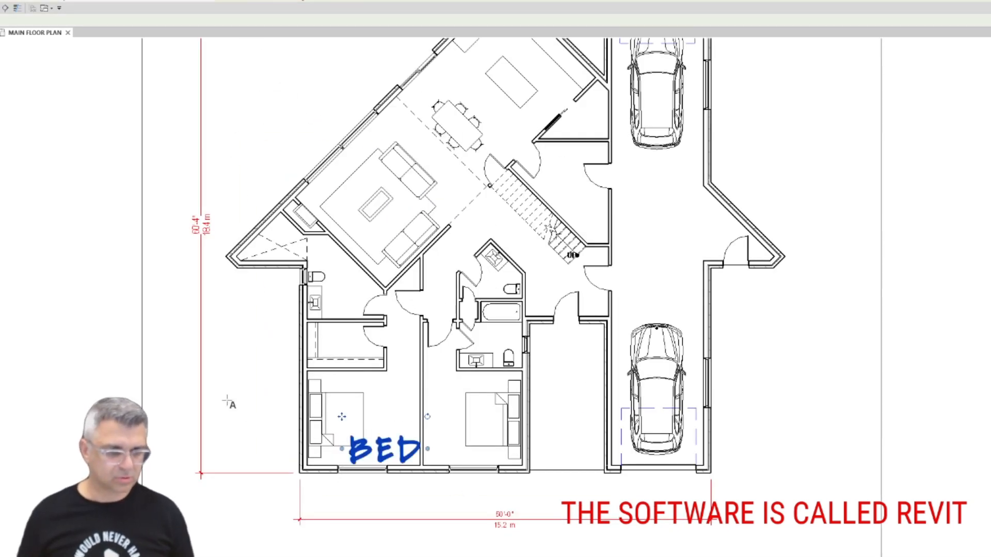
ctrl+drag(394, 454, 380, 419)
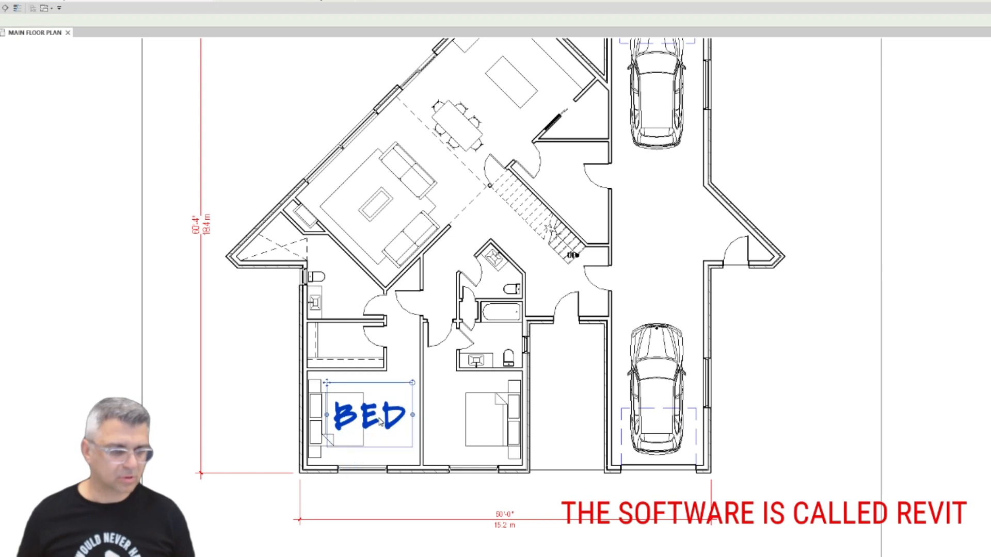
key(Escape)
Set the plan's view scale to 1/4" = 1'-0" and recentre the BED label in the bedroom below the walk-in closet.
click(31, 555)
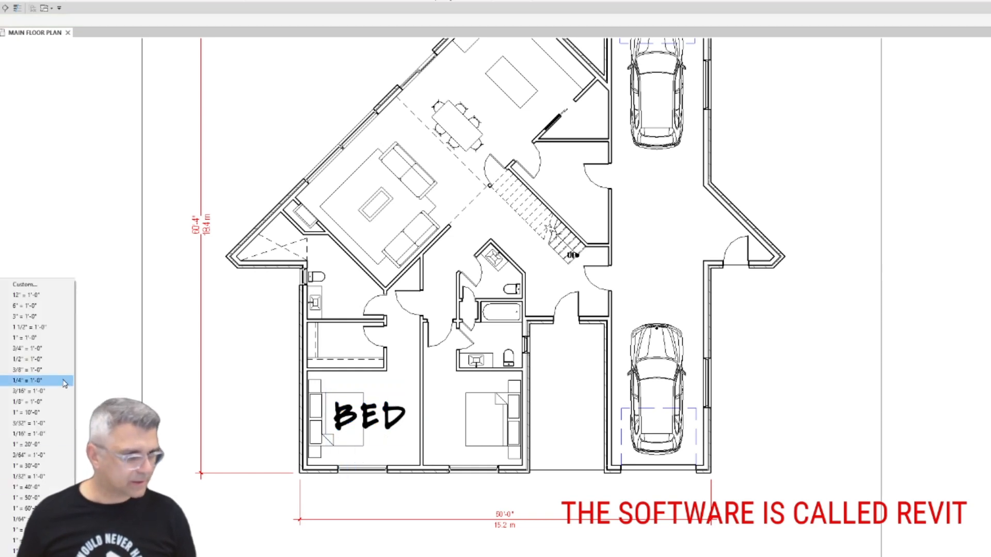
click(49, 381)
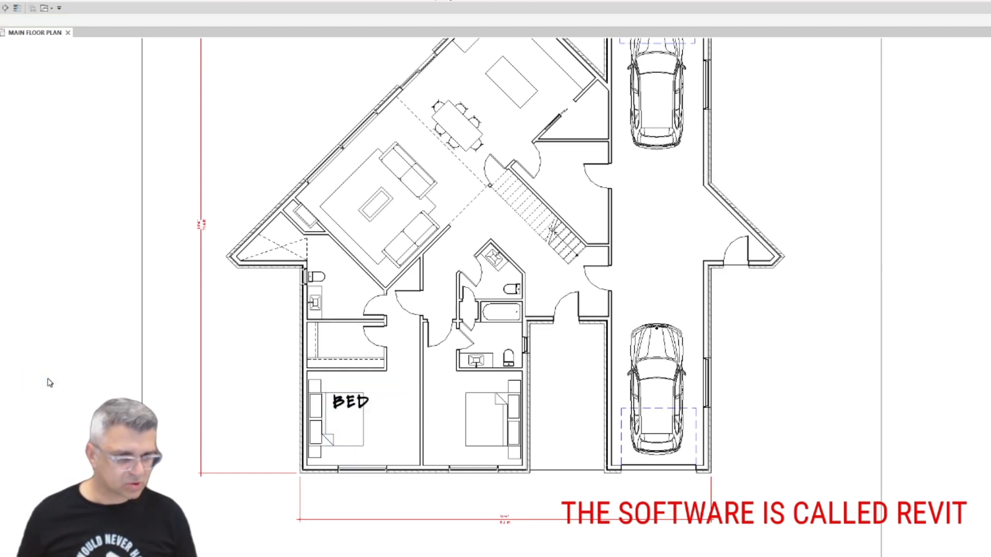
click(369, 403)
Copy the BED label to the second bedroom and the bathroom above it, changing the bathroom copy to WR.
drag(369, 401, 493, 341)
key(Escape)
text(WR)
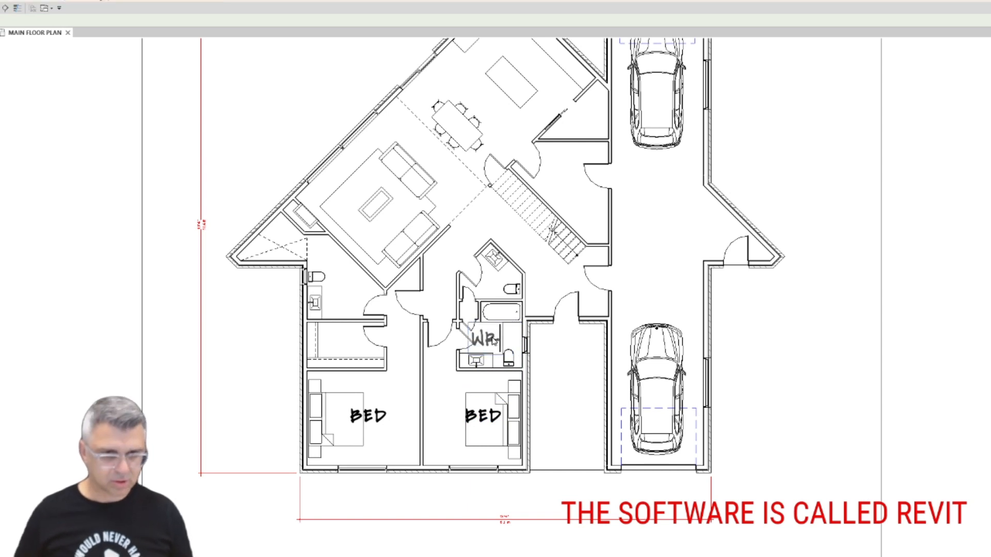
Copy the WR label to the ensuite and the walk-in closet, changing the closet copy to WIC.
ctrl+drag(467, 325, 333, 327)
double_click(353, 348)
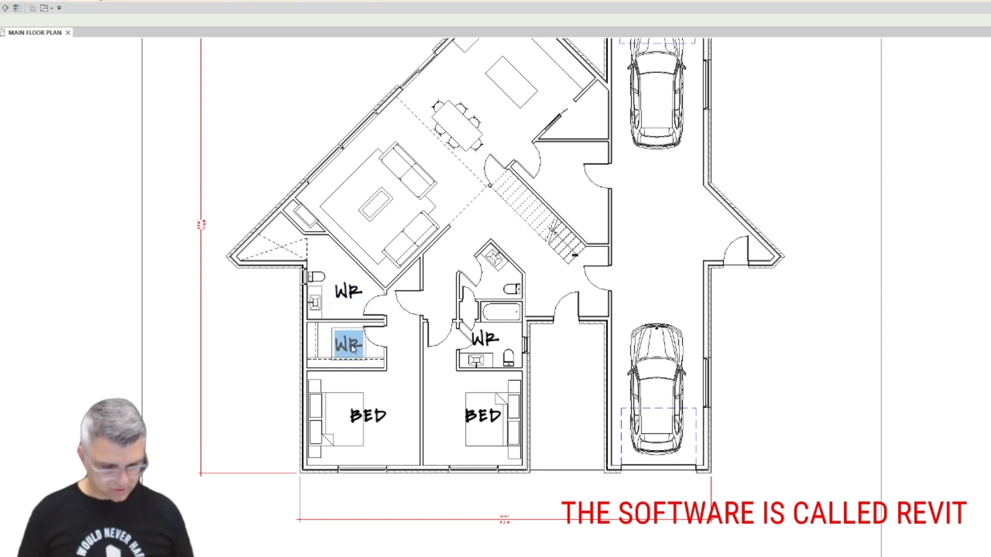
text(WIC)
click(244, 344)
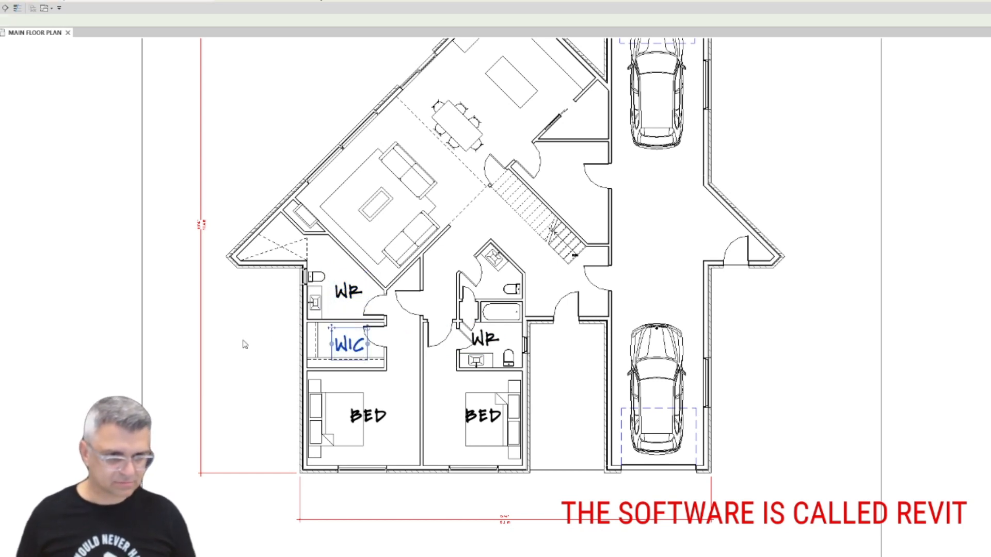
Copy a room label into the hall inside the front door and change its text to ENTRY.
ctrl+drag(334, 331, 548, 271)
key(Delete)
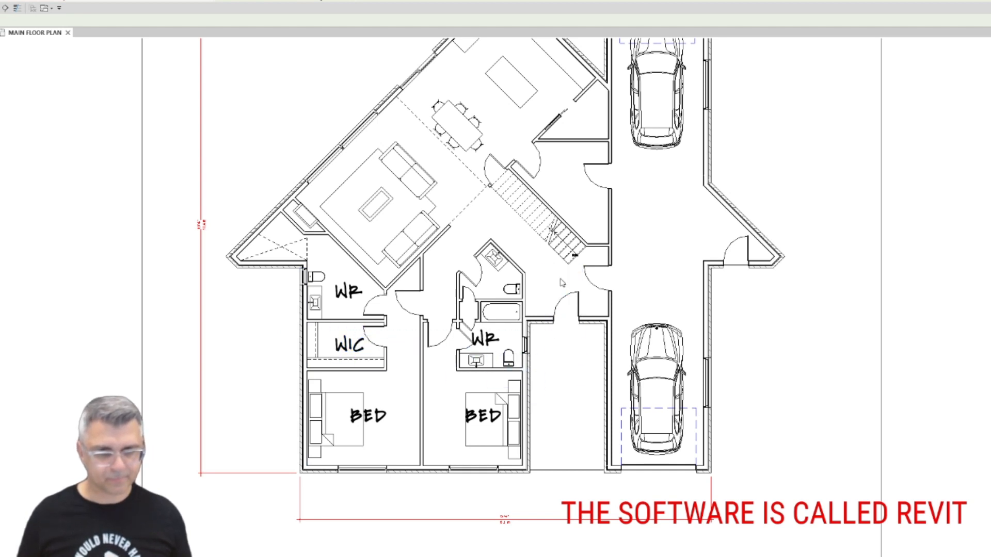
double_click(558, 282)
text(ENTRY)
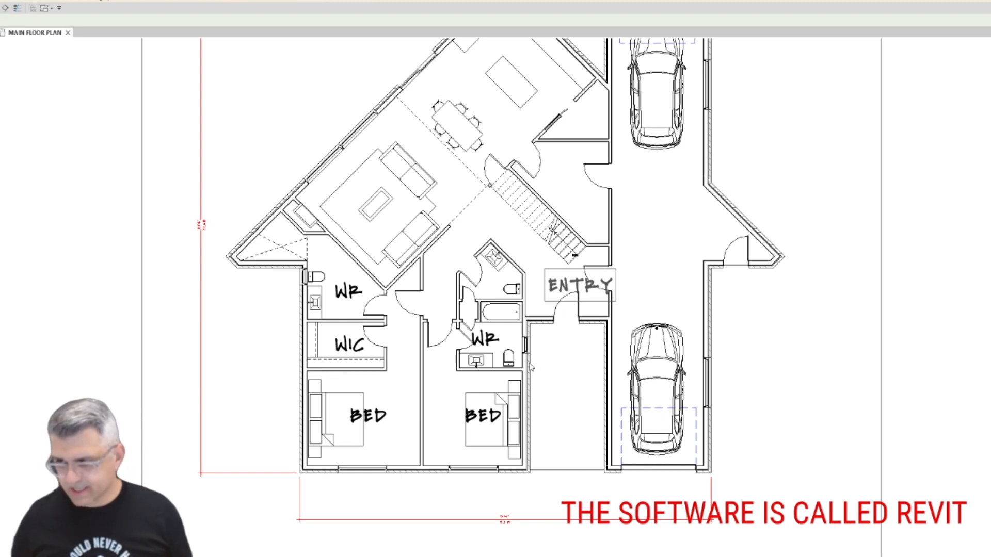
click(569, 391)
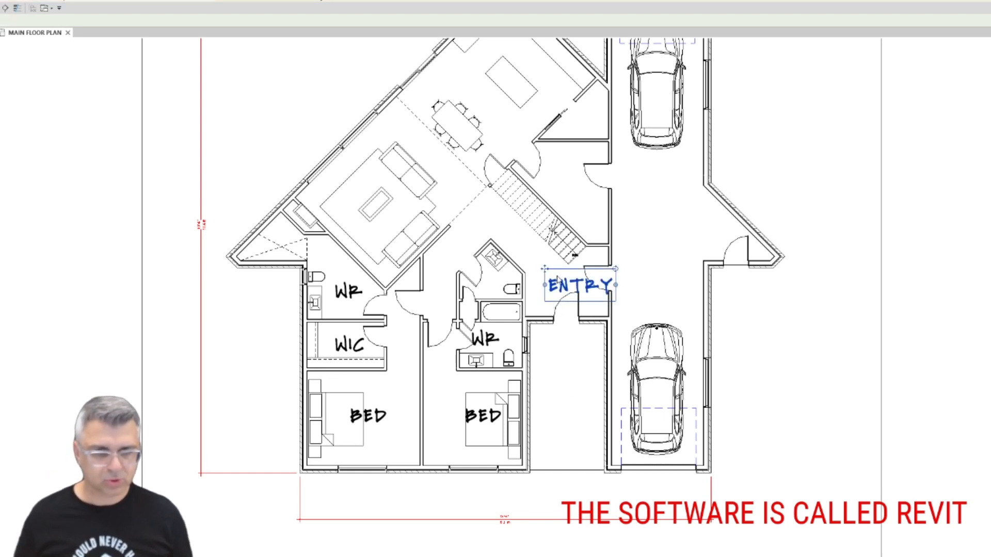
Copy the ENTRY label to the open area between the two cars and change its text to GARAGE.
drag(559, 281, 656, 222)
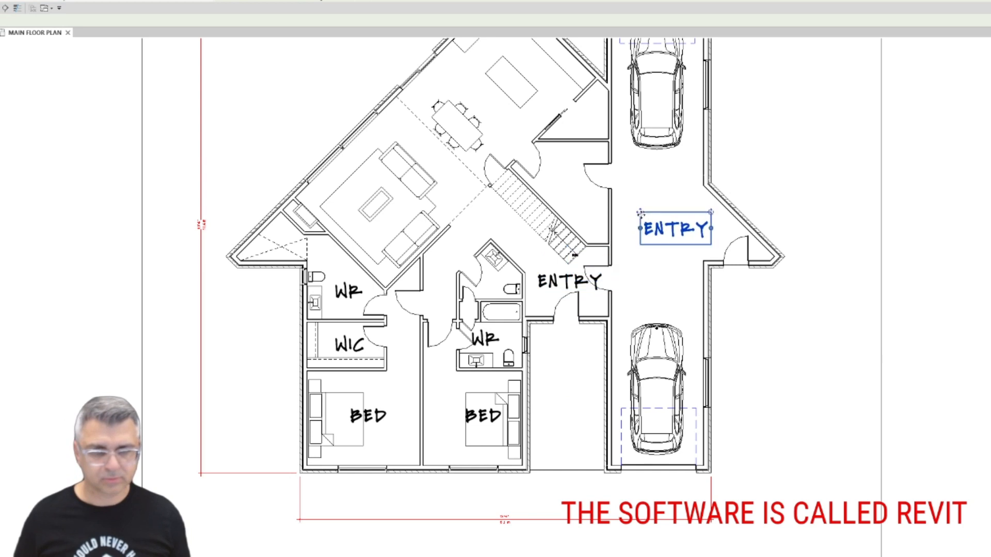
double_click(658, 229)
text(GARAGE)
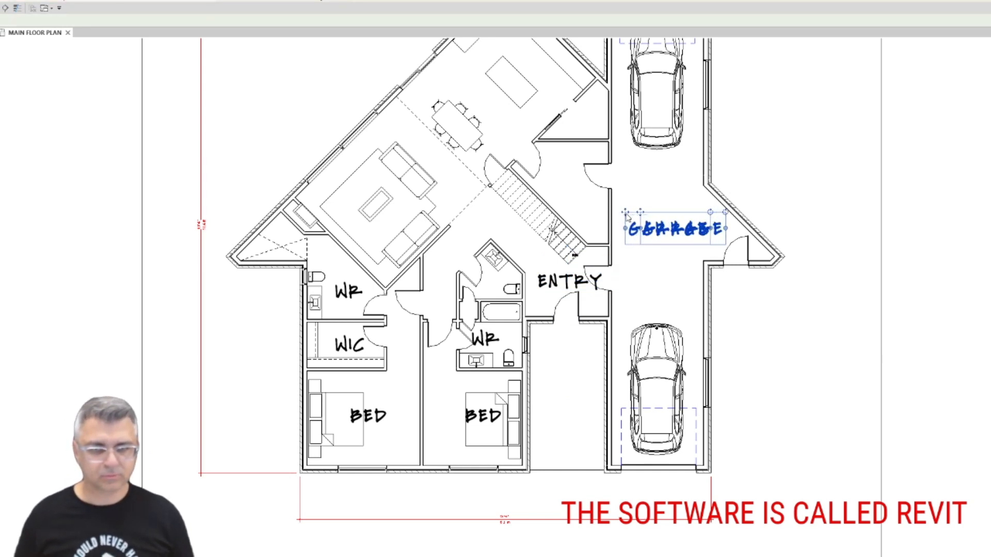
Centre the GARAGE label and place a copy reading MUD in the room between the stairs and the garage.
click(559, 182)
click(558, 180)
text(MUD)
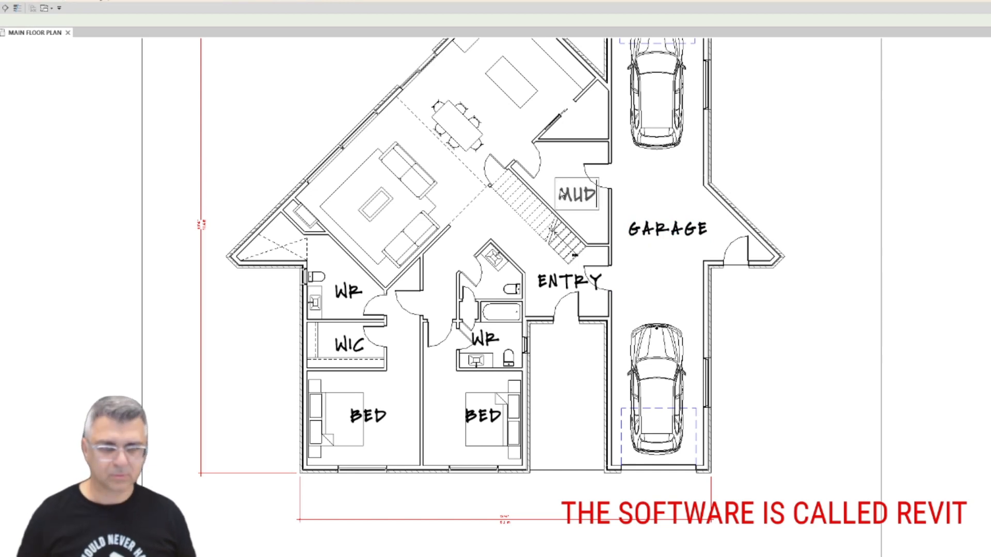
click(561, 165)
middle_drag(545, 211, 553, 223)
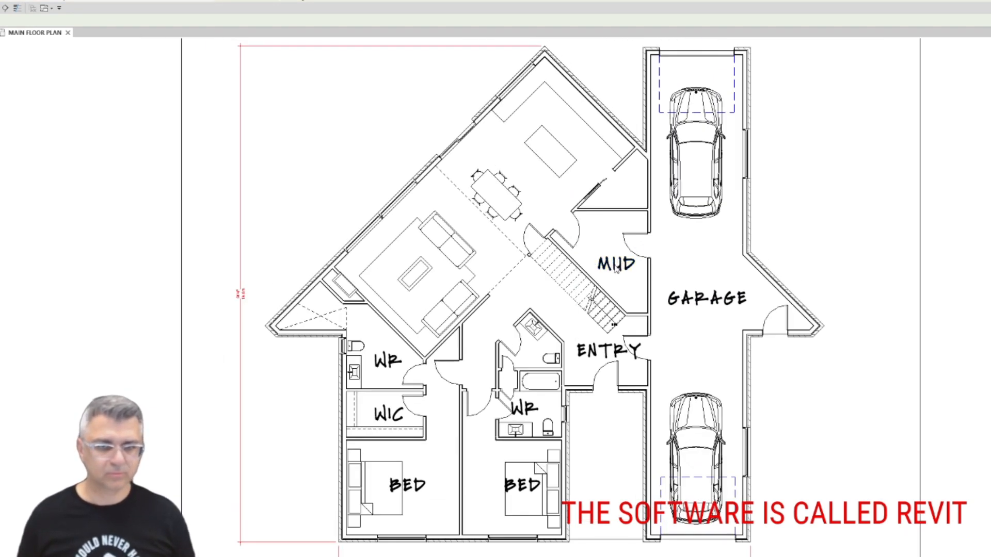
Copy the MUD label into the small triangular room beside the kitchen and change its text to PAN.
double_click(599, 254)
ctrl+drag(615, 266, 622, 200)
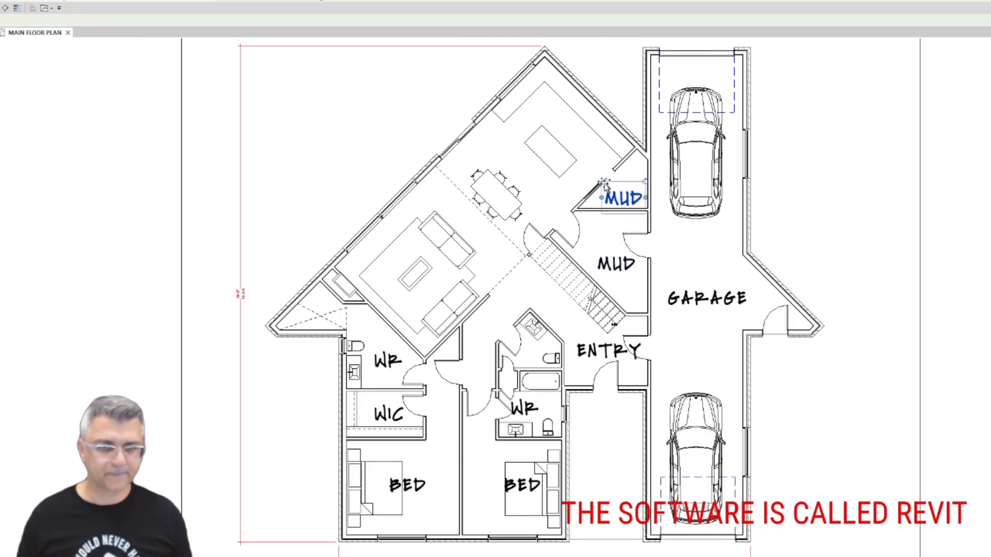
double_click(621, 205)
text(PANTRY)
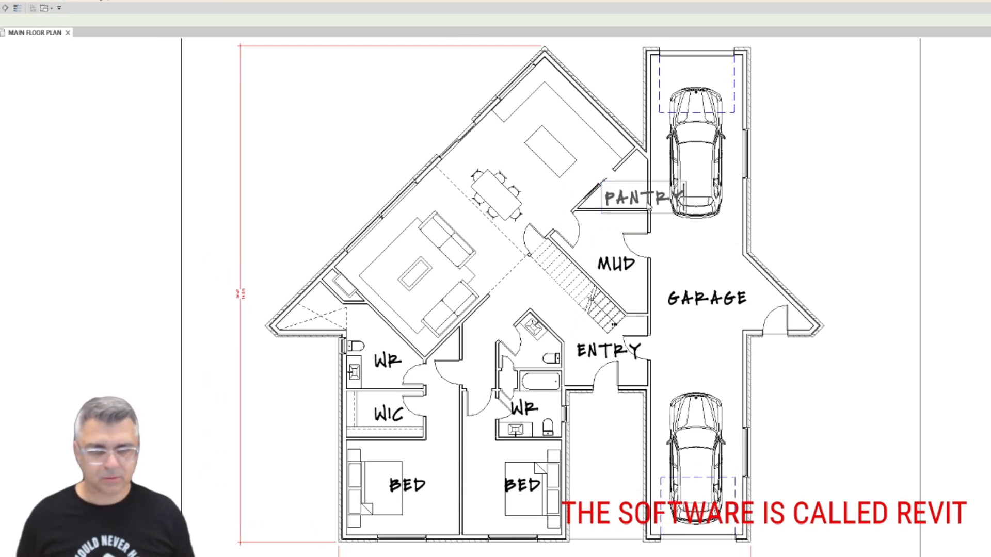
drag(640, 198, 700, 220)
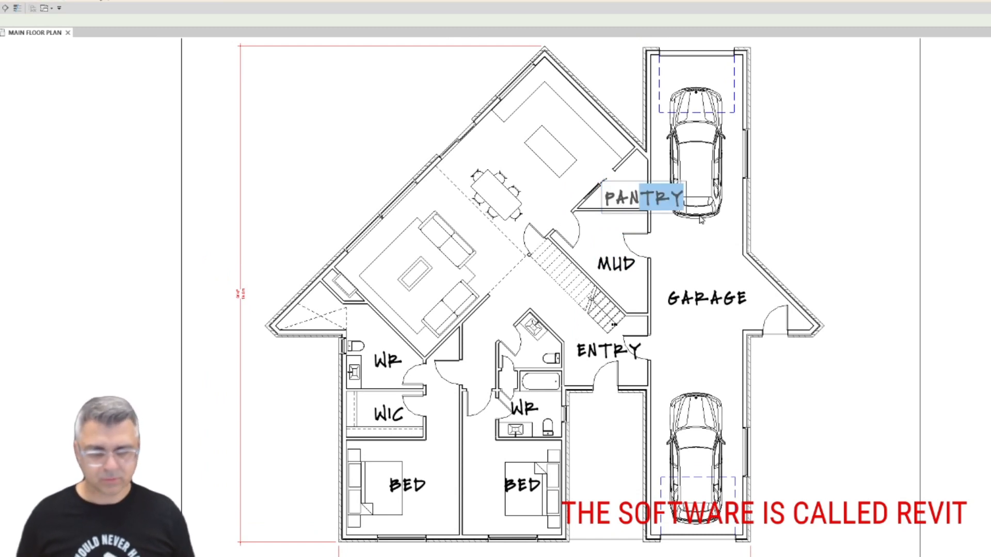
text(.)
click(712, 228)
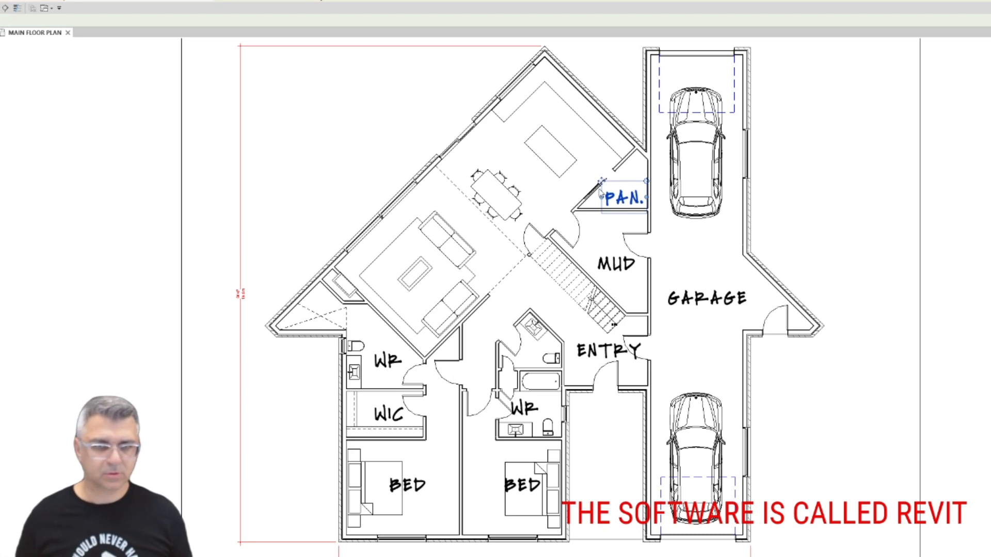
Copy the PAN. label over the kitchen island area and change its text to KITCHEN.
drag(602, 193, 548, 127)
double_click(542, 127)
double_click(542, 126)
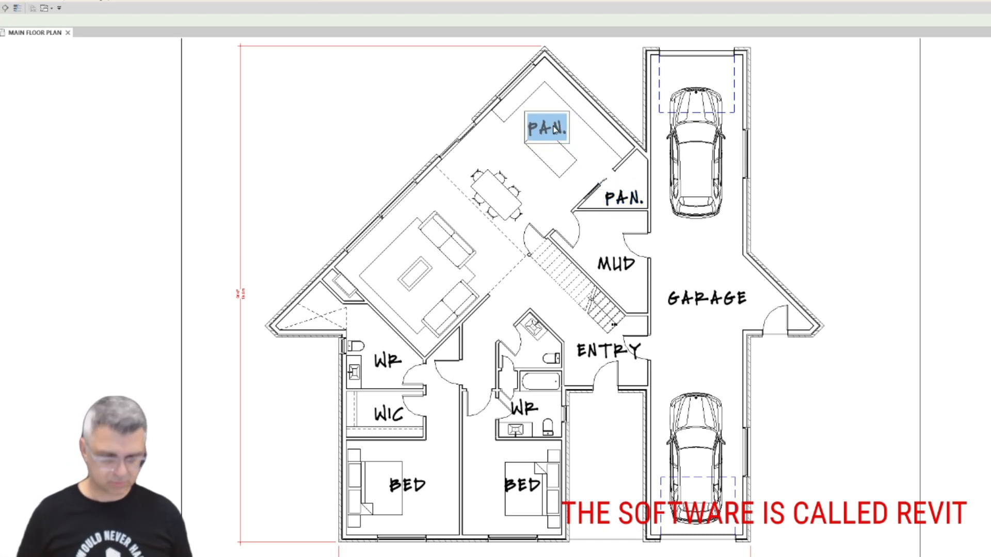
text(KiTCHEN)
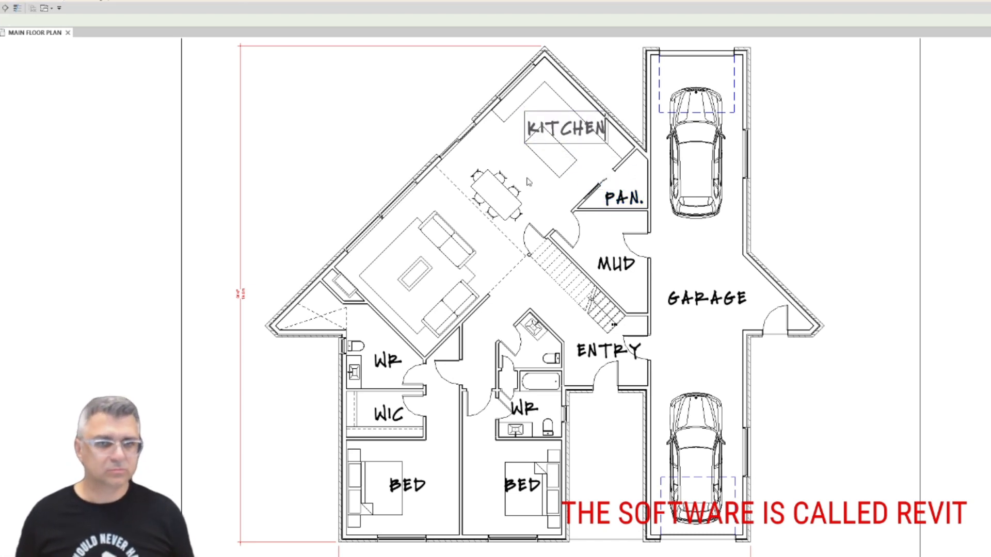
click(529, 182)
Copy the KITCHEN label onto the dining table and change its text to DINING.
ctrl+drag(526, 110, 471, 171)
double_click(494, 187)
double_click(495, 186)
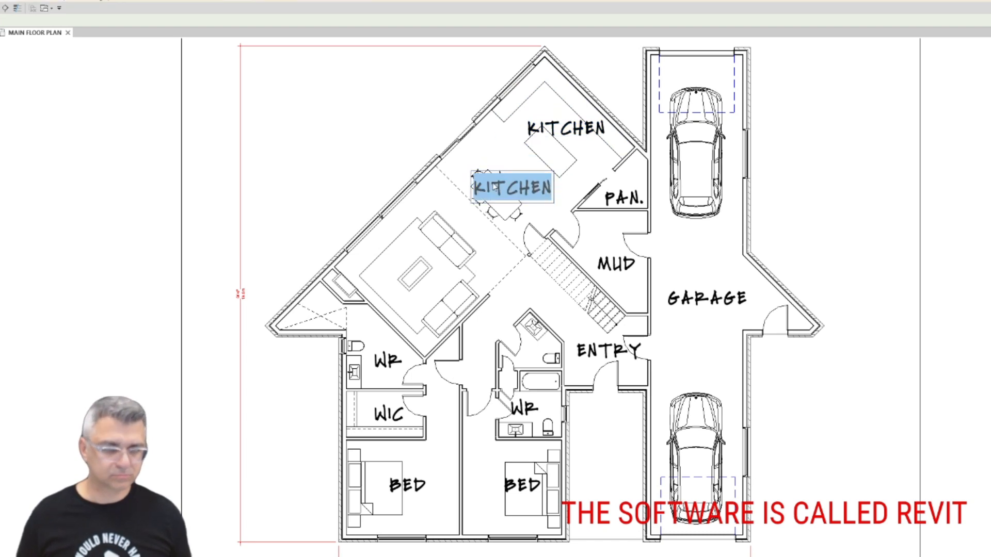
text(DINING)
click(475, 155)
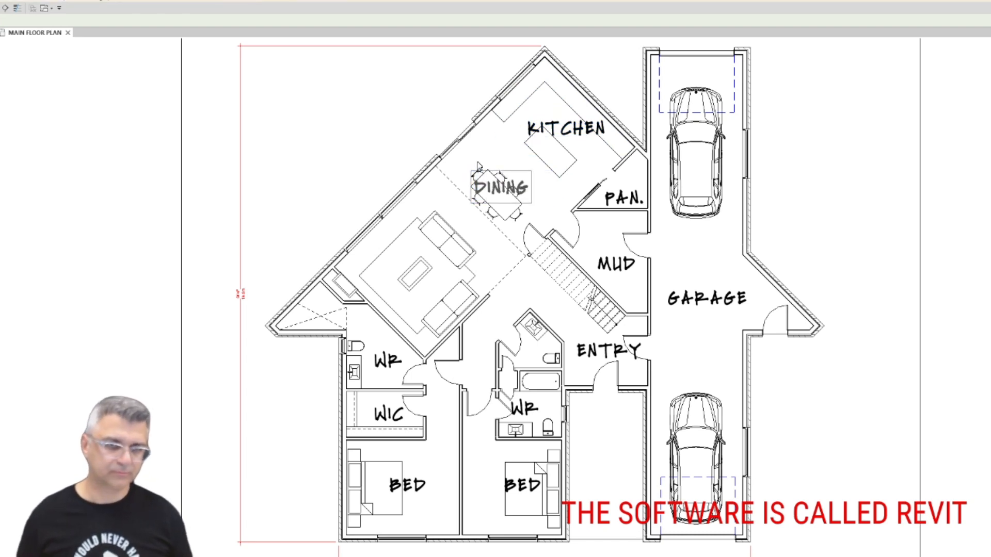
Copy the DINING label over the sofa seating area and change its text to FAMILY.
ctrl+drag(496, 187, 418, 263)
double_click(407, 257)
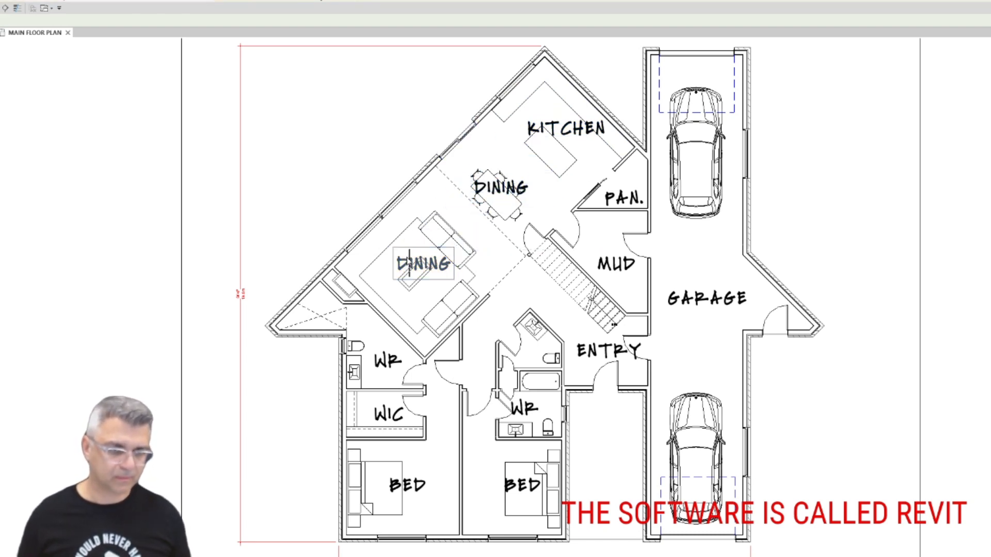
double_click(406, 257)
text(FAMILY)
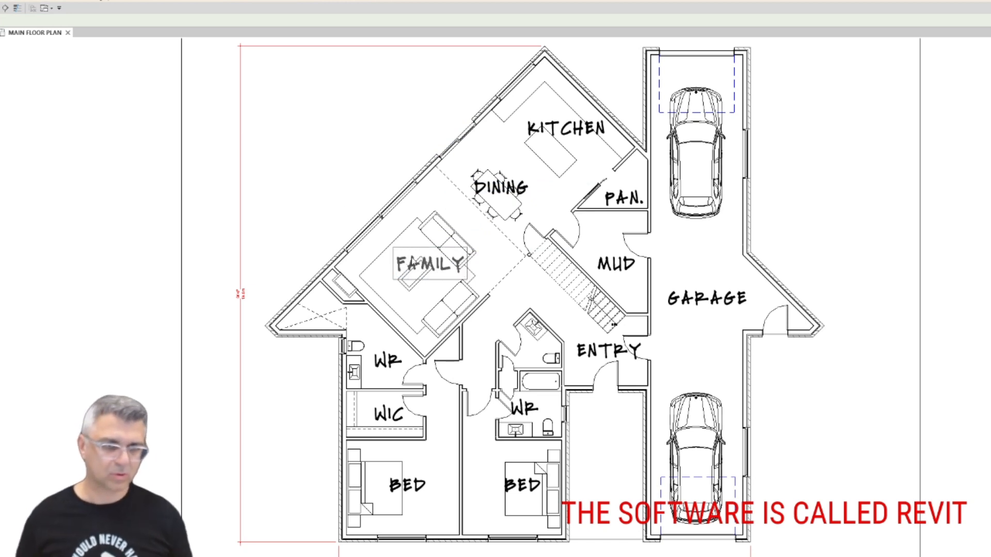
click(310, 157)
click(339, 161)
Copy the ENTRY label to the recessed area outside the front door and change its text to PORCH.
click(592, 345)
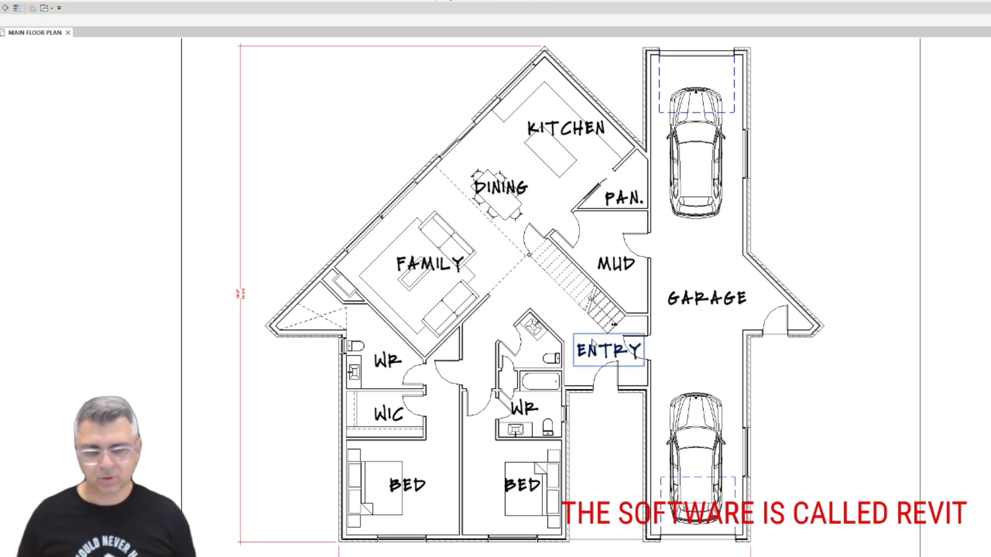
ctrl+drag(574, 338, 572, 425)
double_click(591, 431)
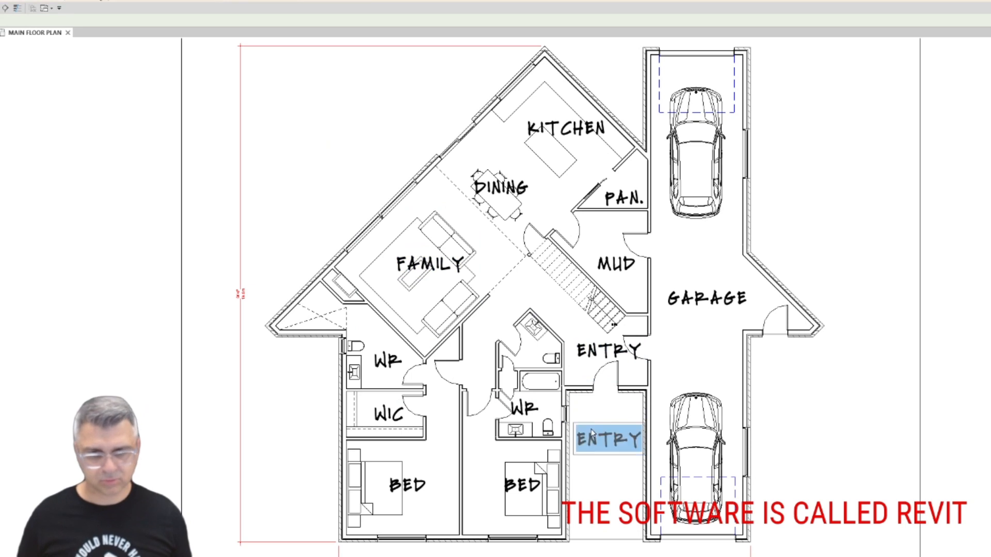
text(PORCH)
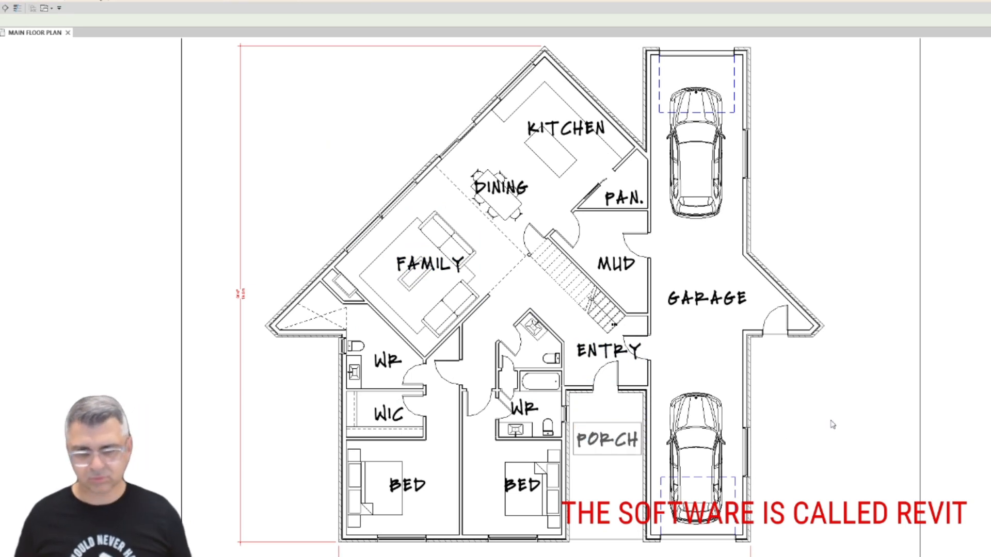
click(832, 424)
click(832, 425)
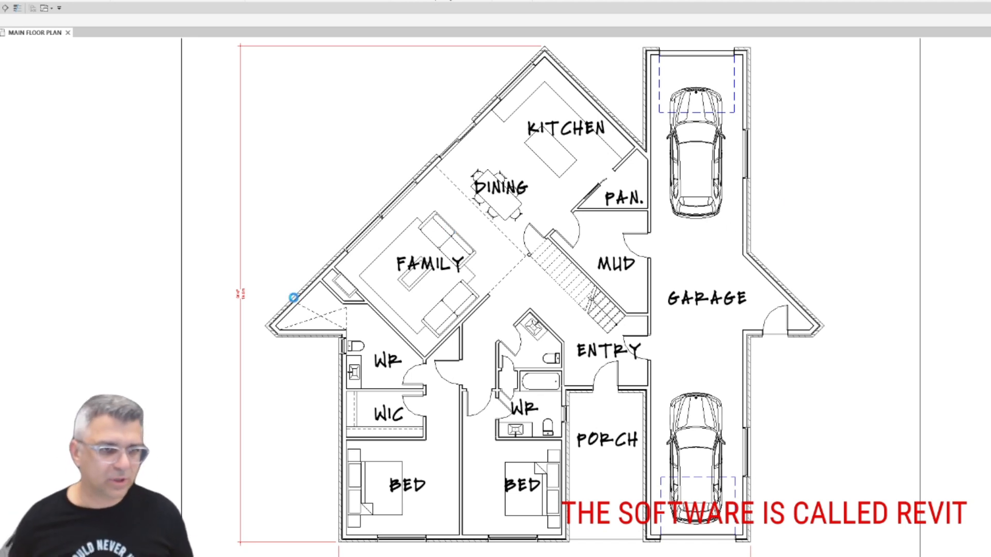
Change the overall width and height dimensions to a black dimension type showing only feet and inches.
scroll(296, 302, down, 3)
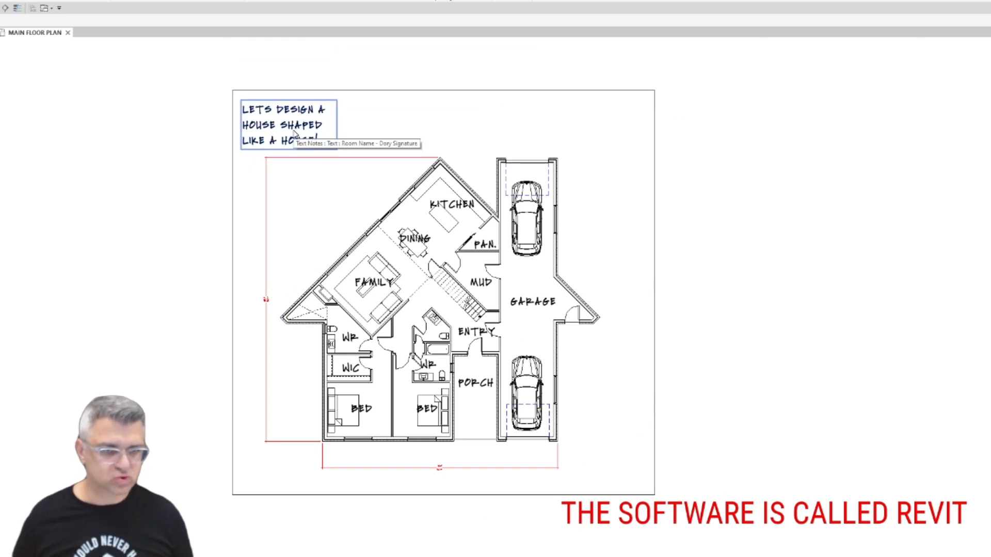
scroll(453, 388, up, 2)
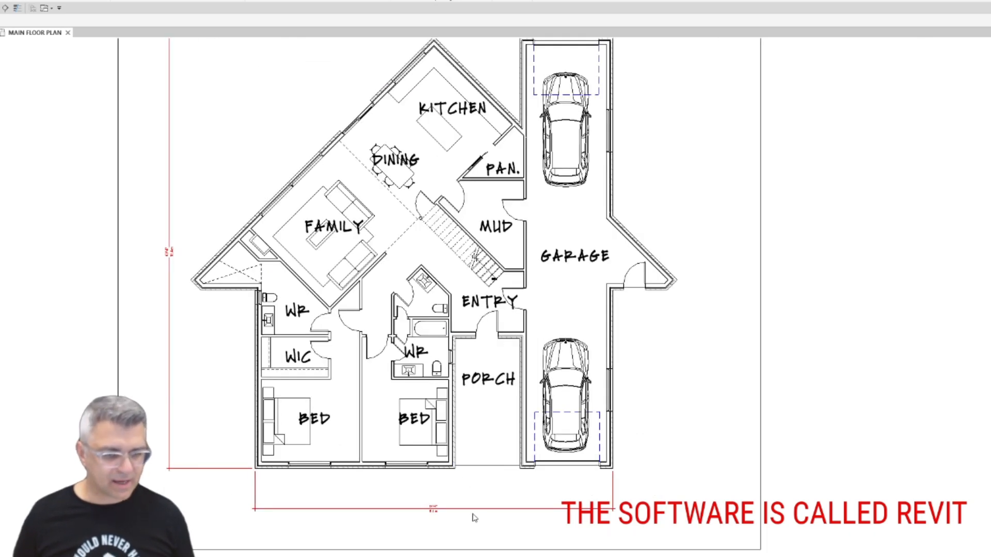
click(435, 511)
ctrl+click(160, 282)
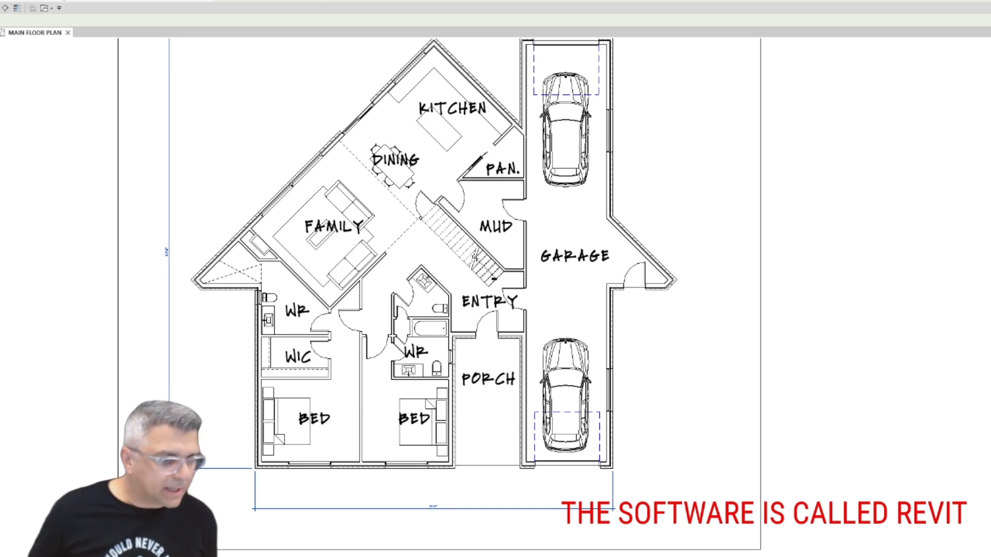
click(150, 227)
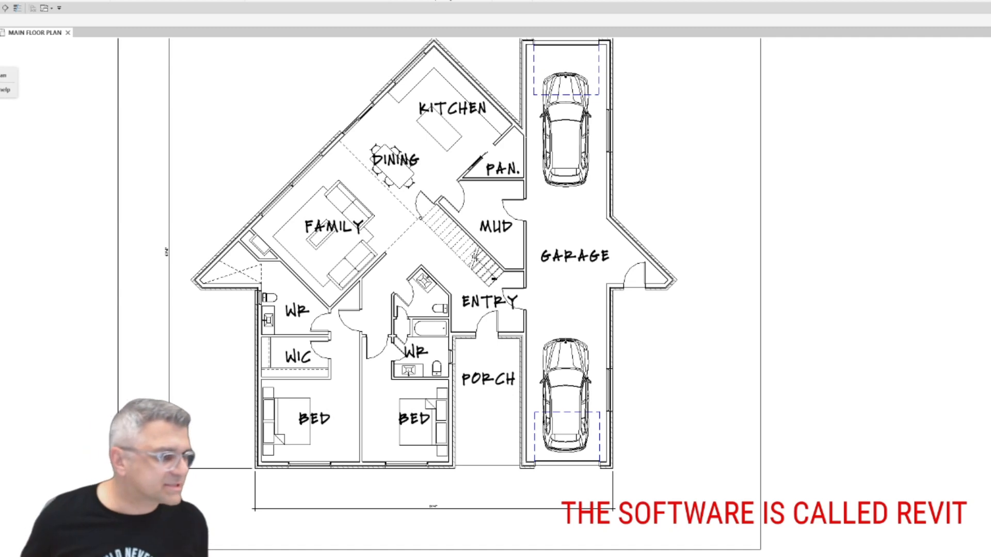
Set the plan's view scale to 3/16" = 1'-0" to enlarge the room labels.
click(21, 555)
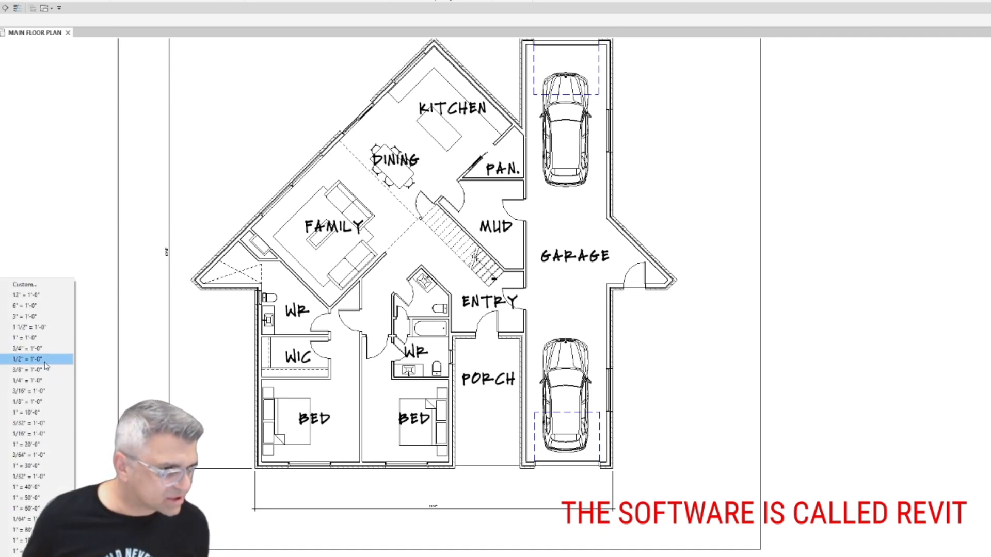
click(45, 391)
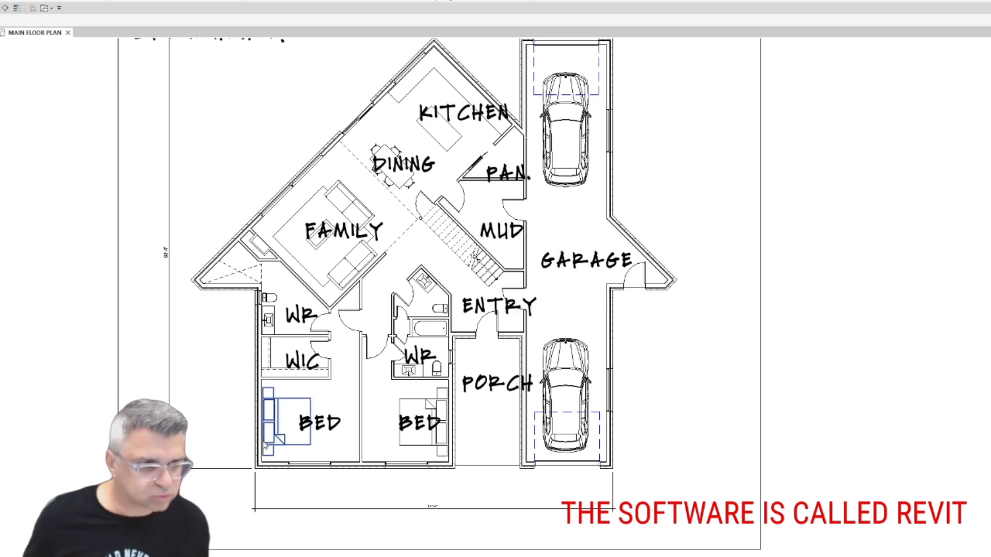
scroll(173, 271, up, 4)
scroll(178, 270, down, 6)
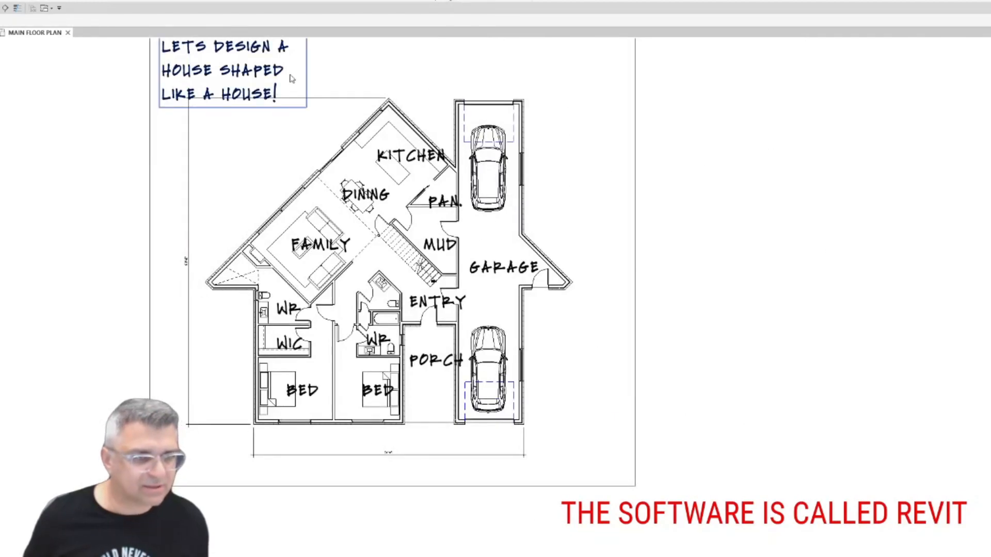
Move the title note beside the sloping roof-shaped wall and shorten it to A HOUSE SHAPED LIKE A HOUSE!
drag(242, 72, 175, 121)
key(BackSpace)
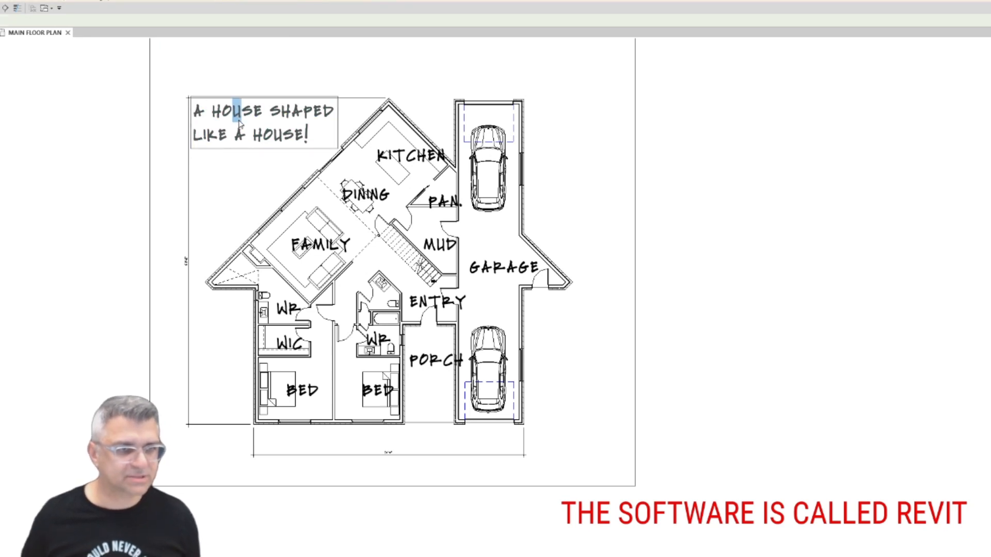
click(195, 98)
drag(191, 96, 190, 103)
key(Escape)
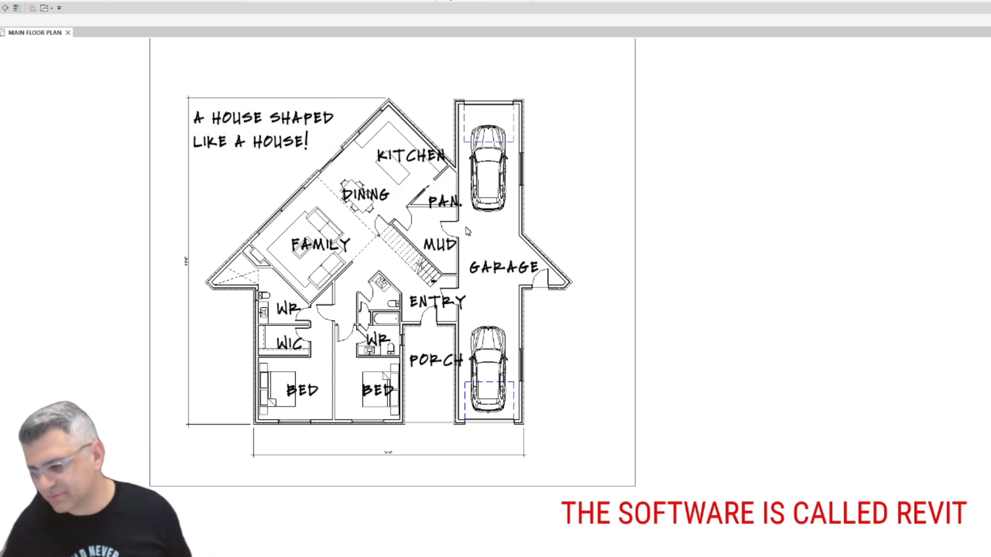
scroll(346, 240, up, 5)
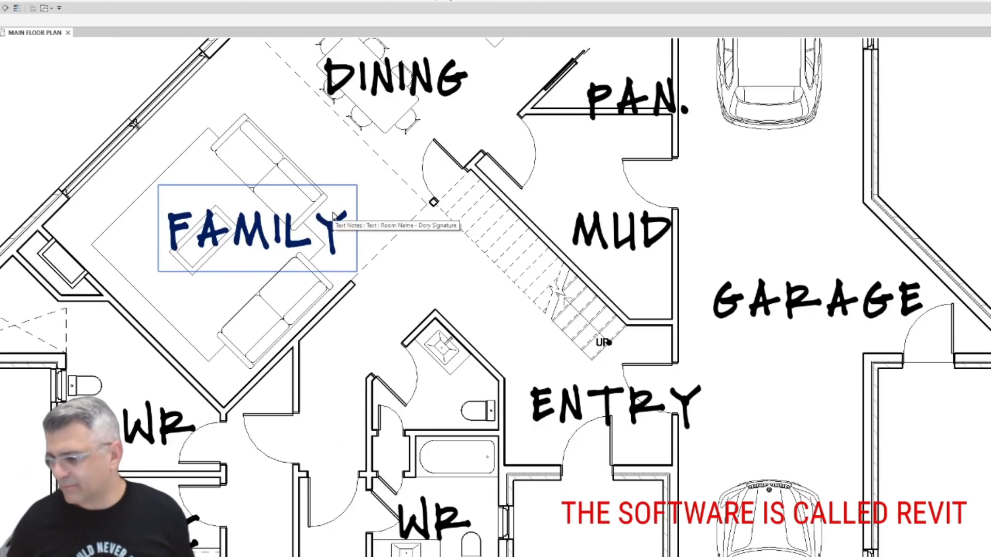
scroll(333, 216, down, 3)
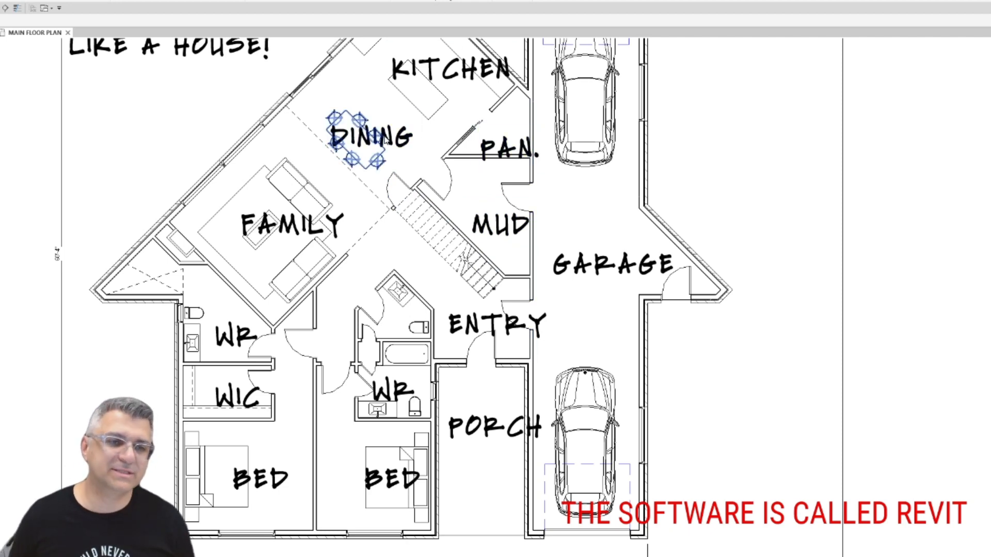
scroll(394, 143, up, 5)
scroll(454, 164, down, 3)
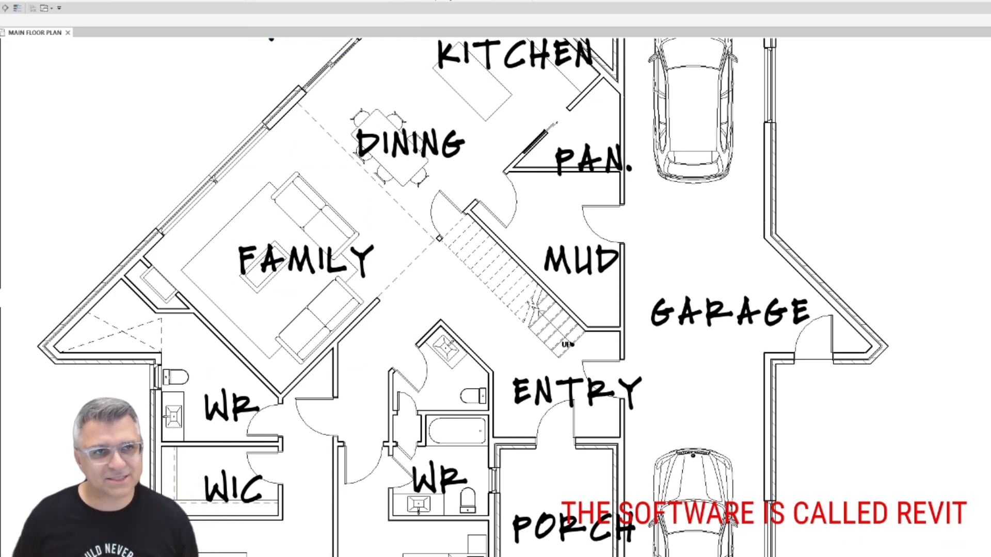
middle_drag(453, 369, 504, 176)
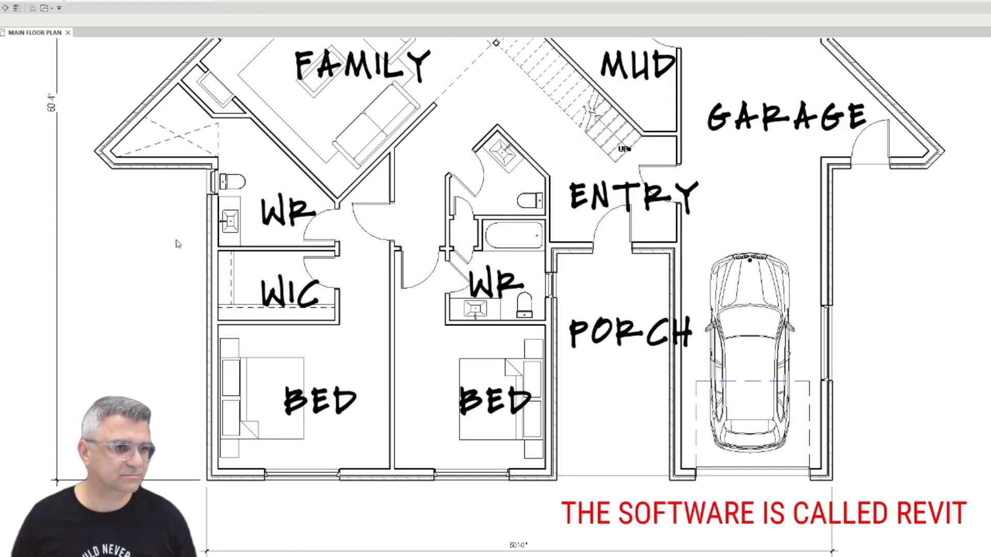
middle_drag(274, 168, 274, 315)
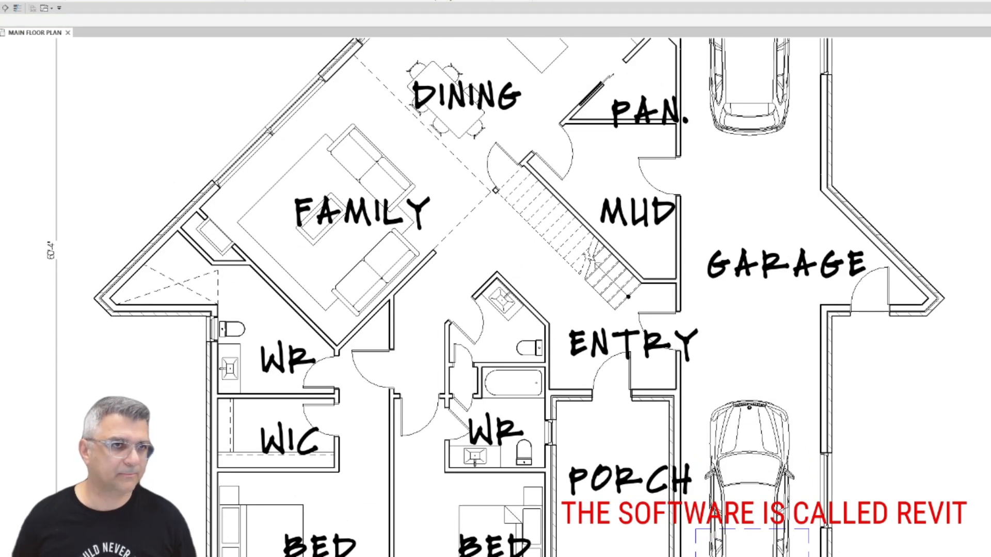
Place a tagged room in the bedroom below the WIC, show only the name in its tag, and rename the room BEDROOM.
middle_drag(328, 511, 334, 359)
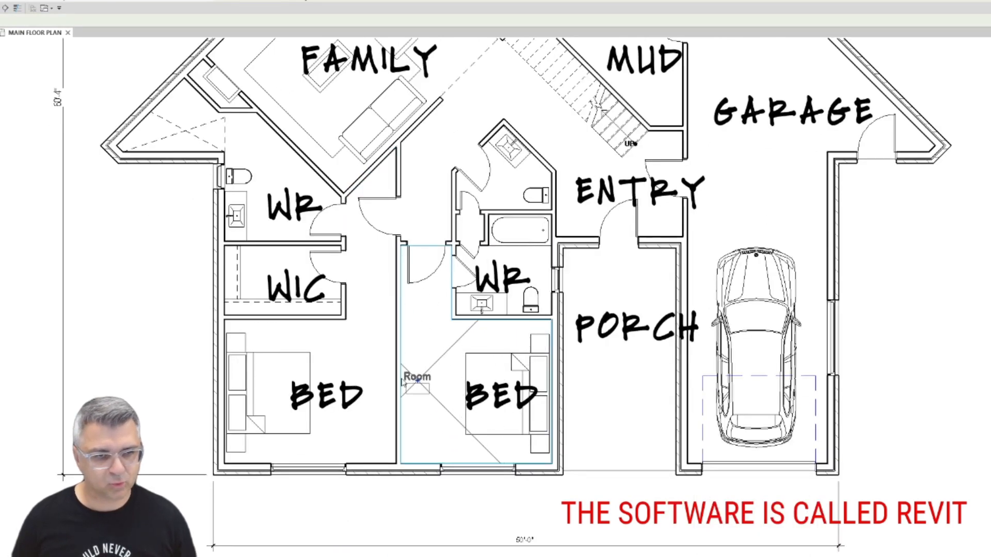
scroll(334, 358, up, 2)
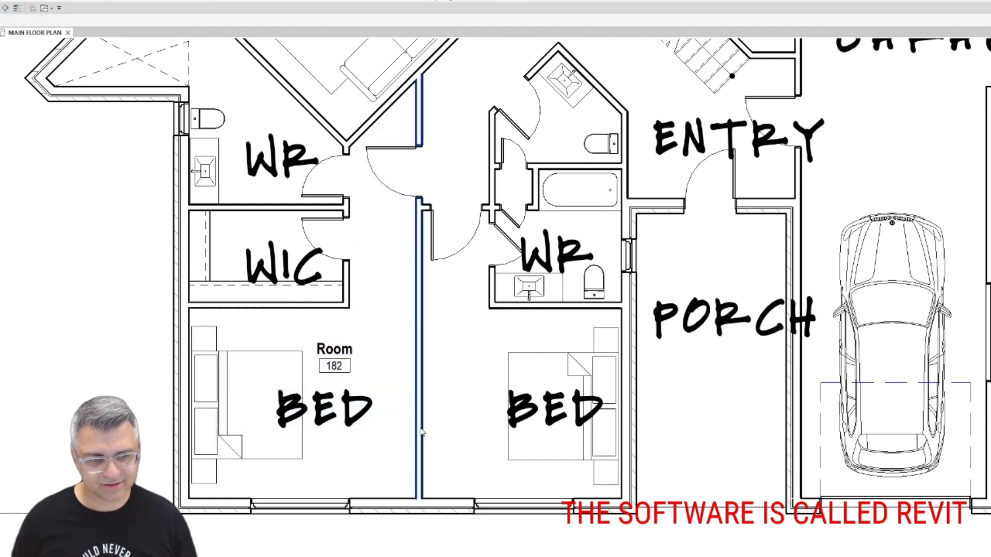
scroll(333, 369, up, 2)
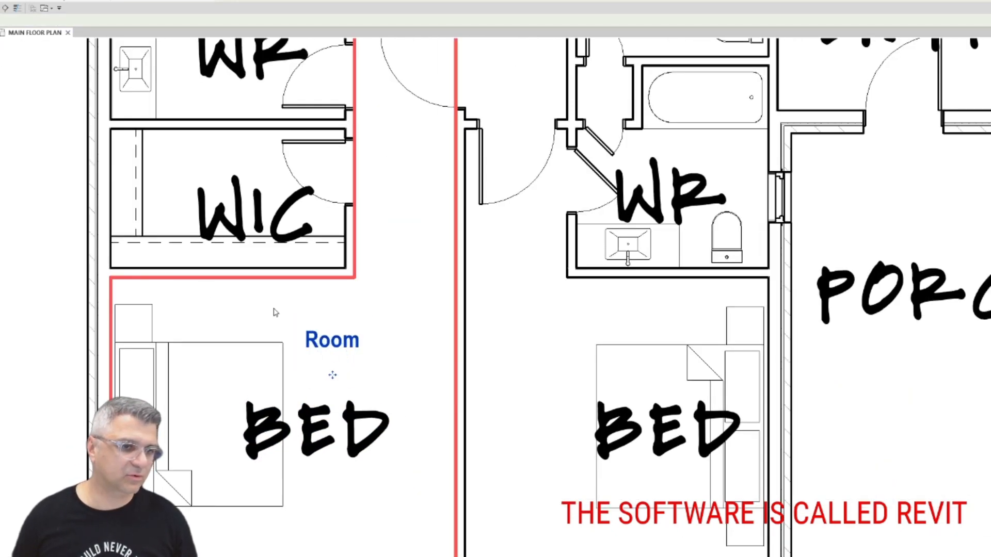
click(335, 341)
text(BEDROOM)
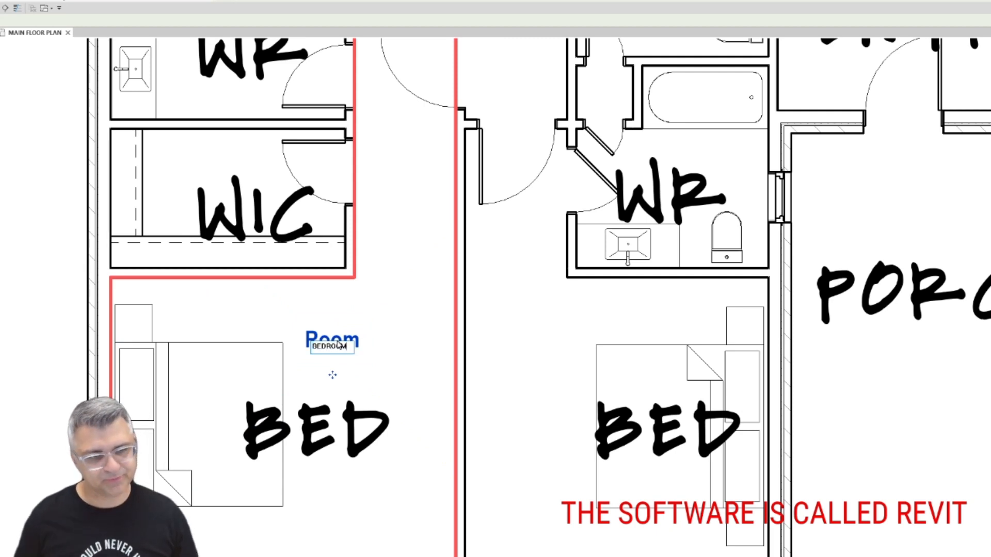
click(377, 319)
click(390, 316)
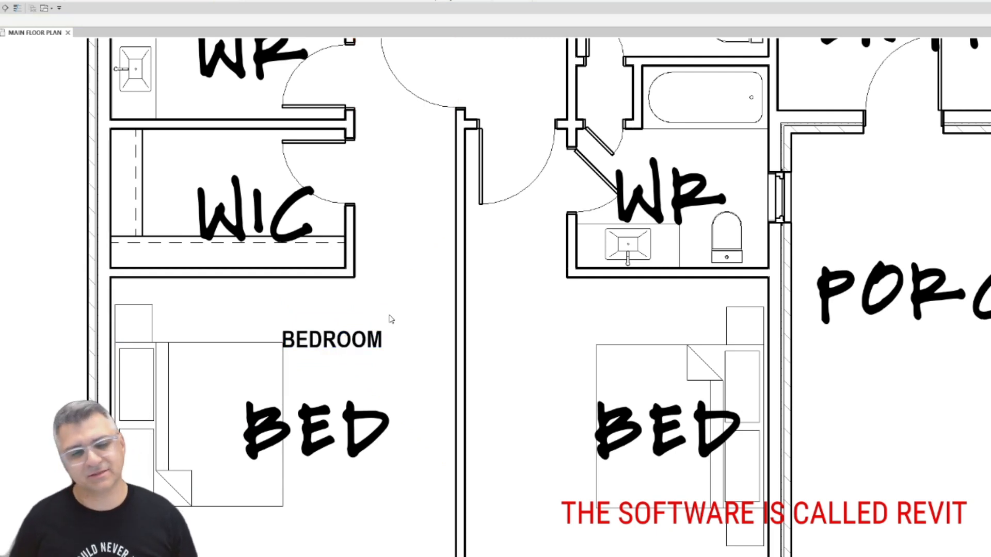
Select the BEDROOM room tag above the handwritten BED label in the bedroom below the WIC.
scroll(391, 315, down, 3)
click(386, 326)
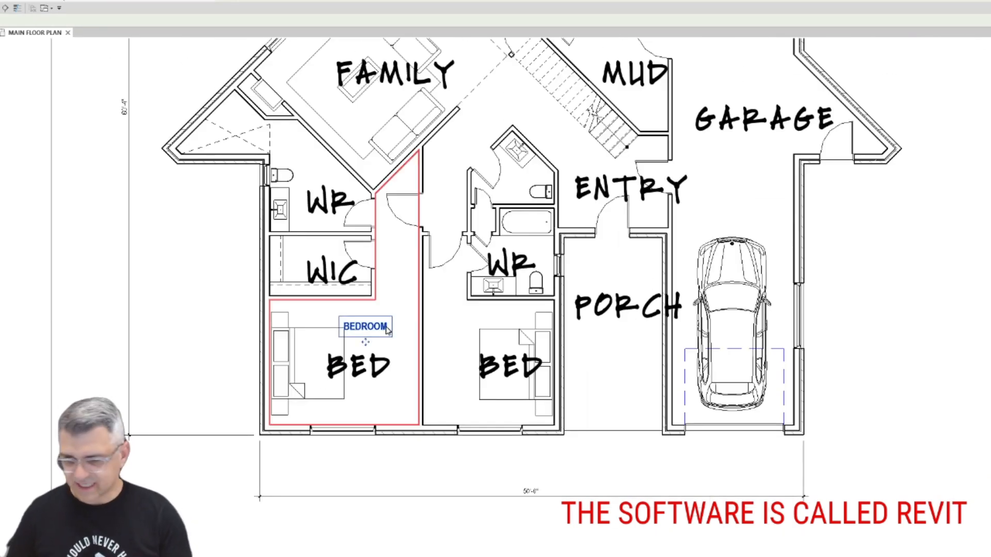